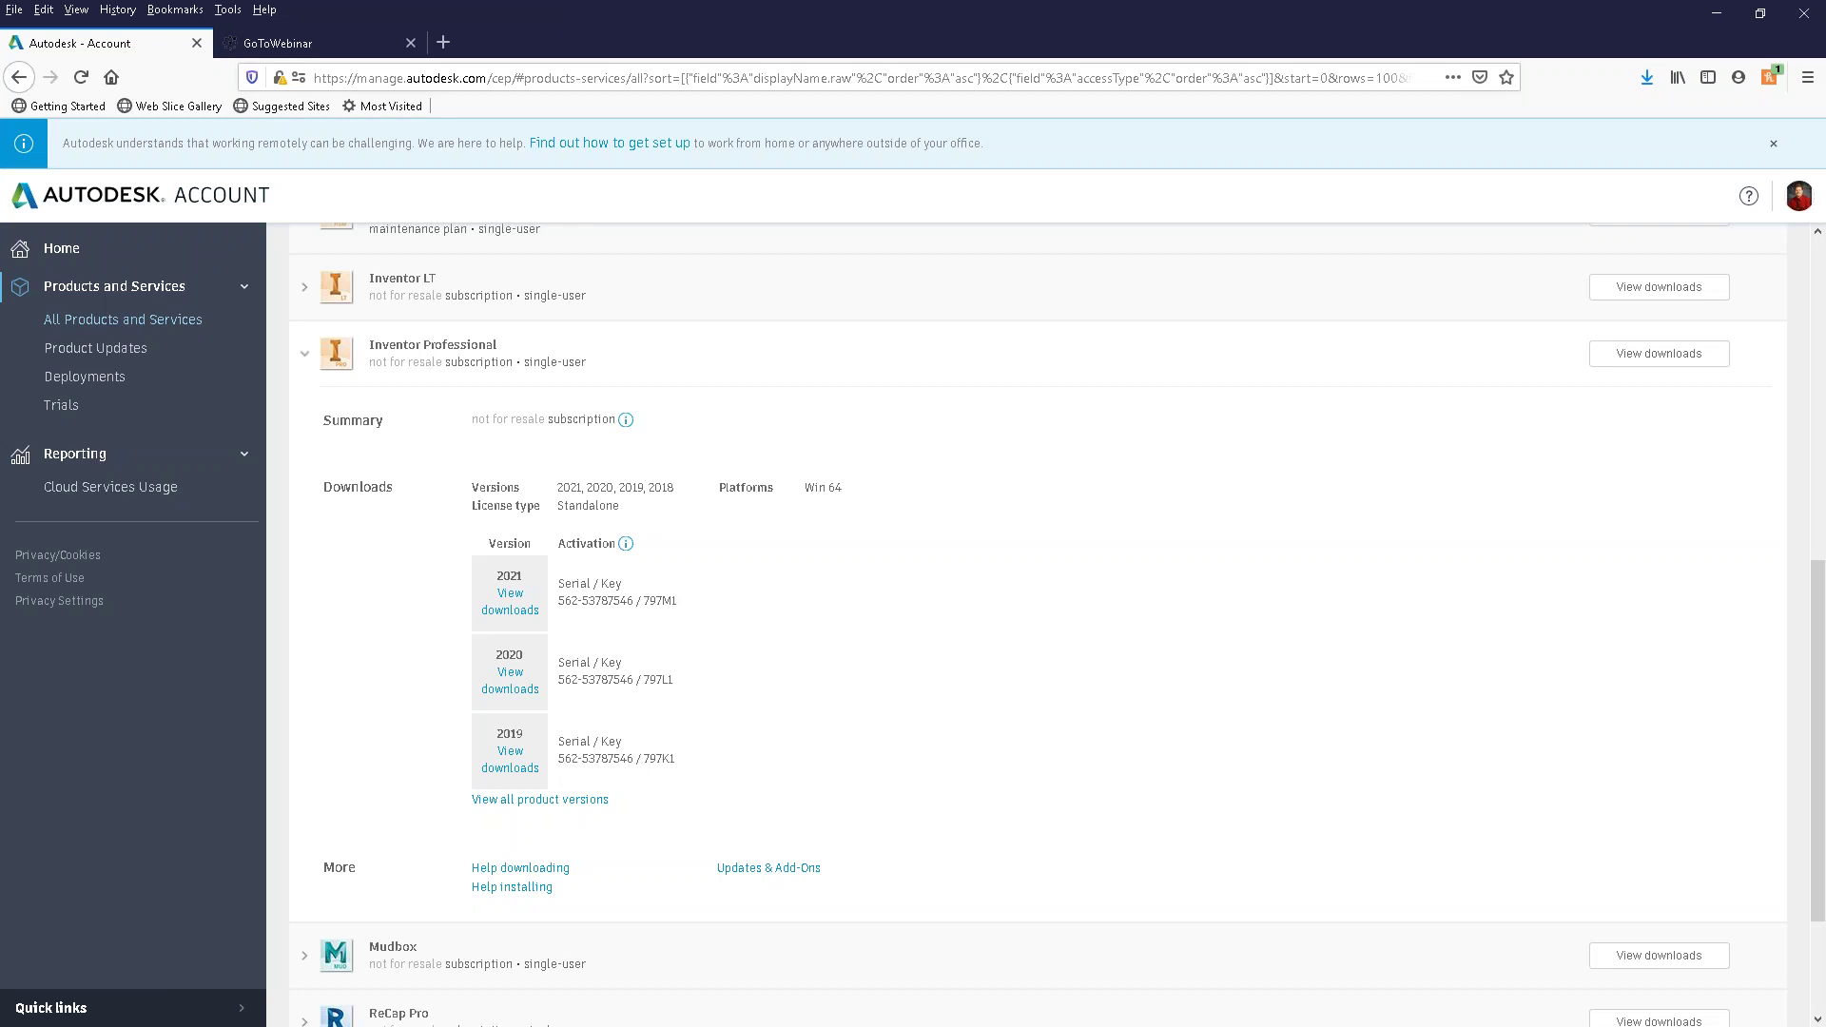
- Start the PowerPoint slideshow from slide 12 and advance to slide 13, 'Demo Time!'
key("alt+Tab")
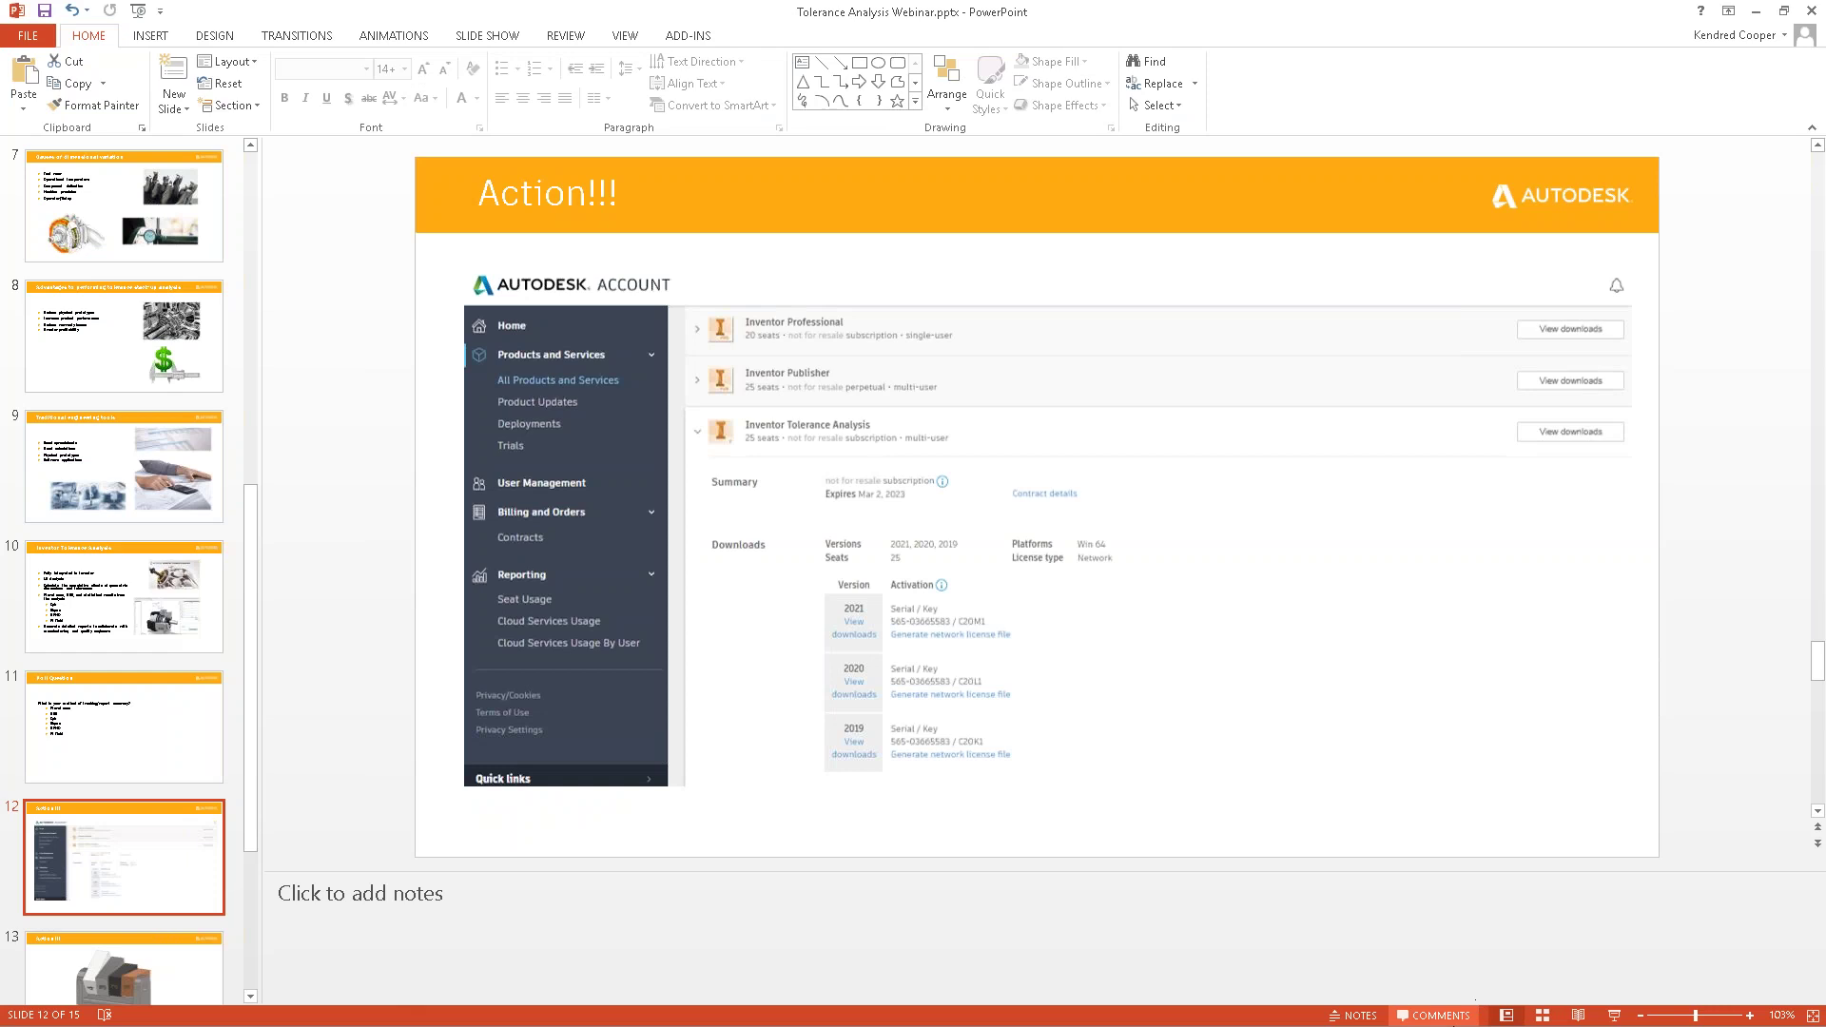
left_click(1614, 1015)
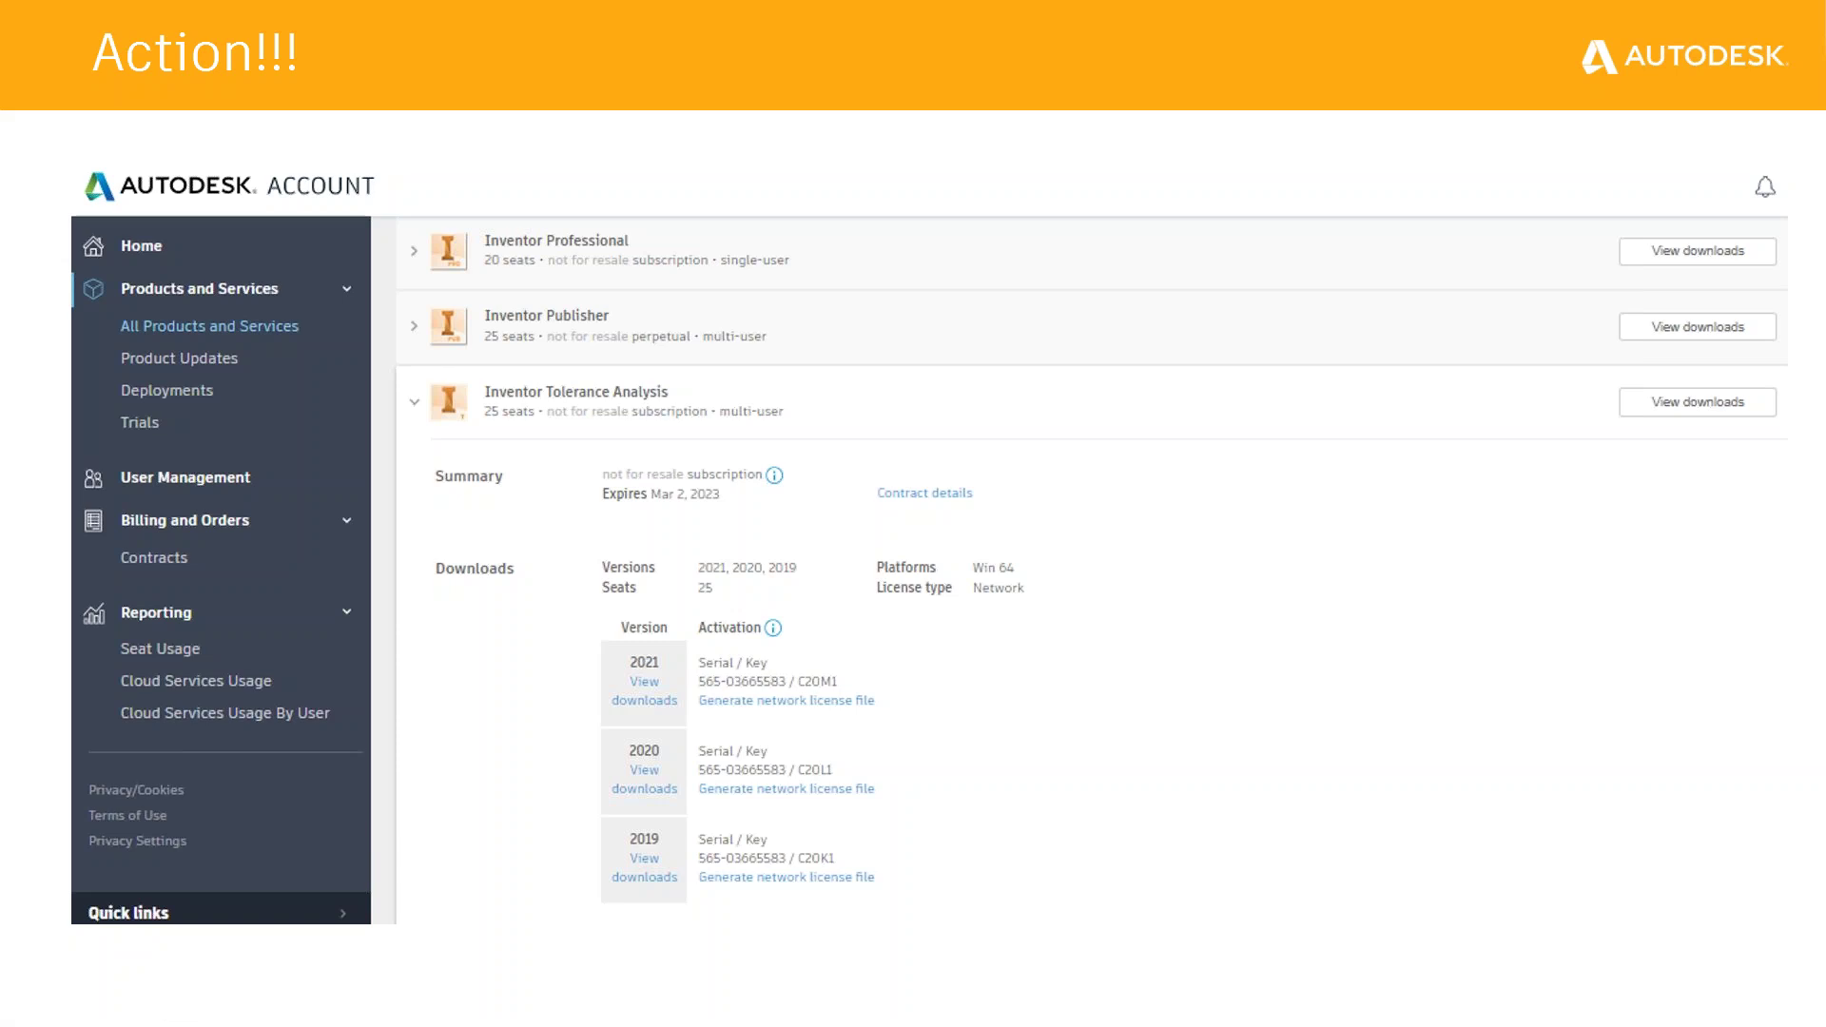
key("Right")
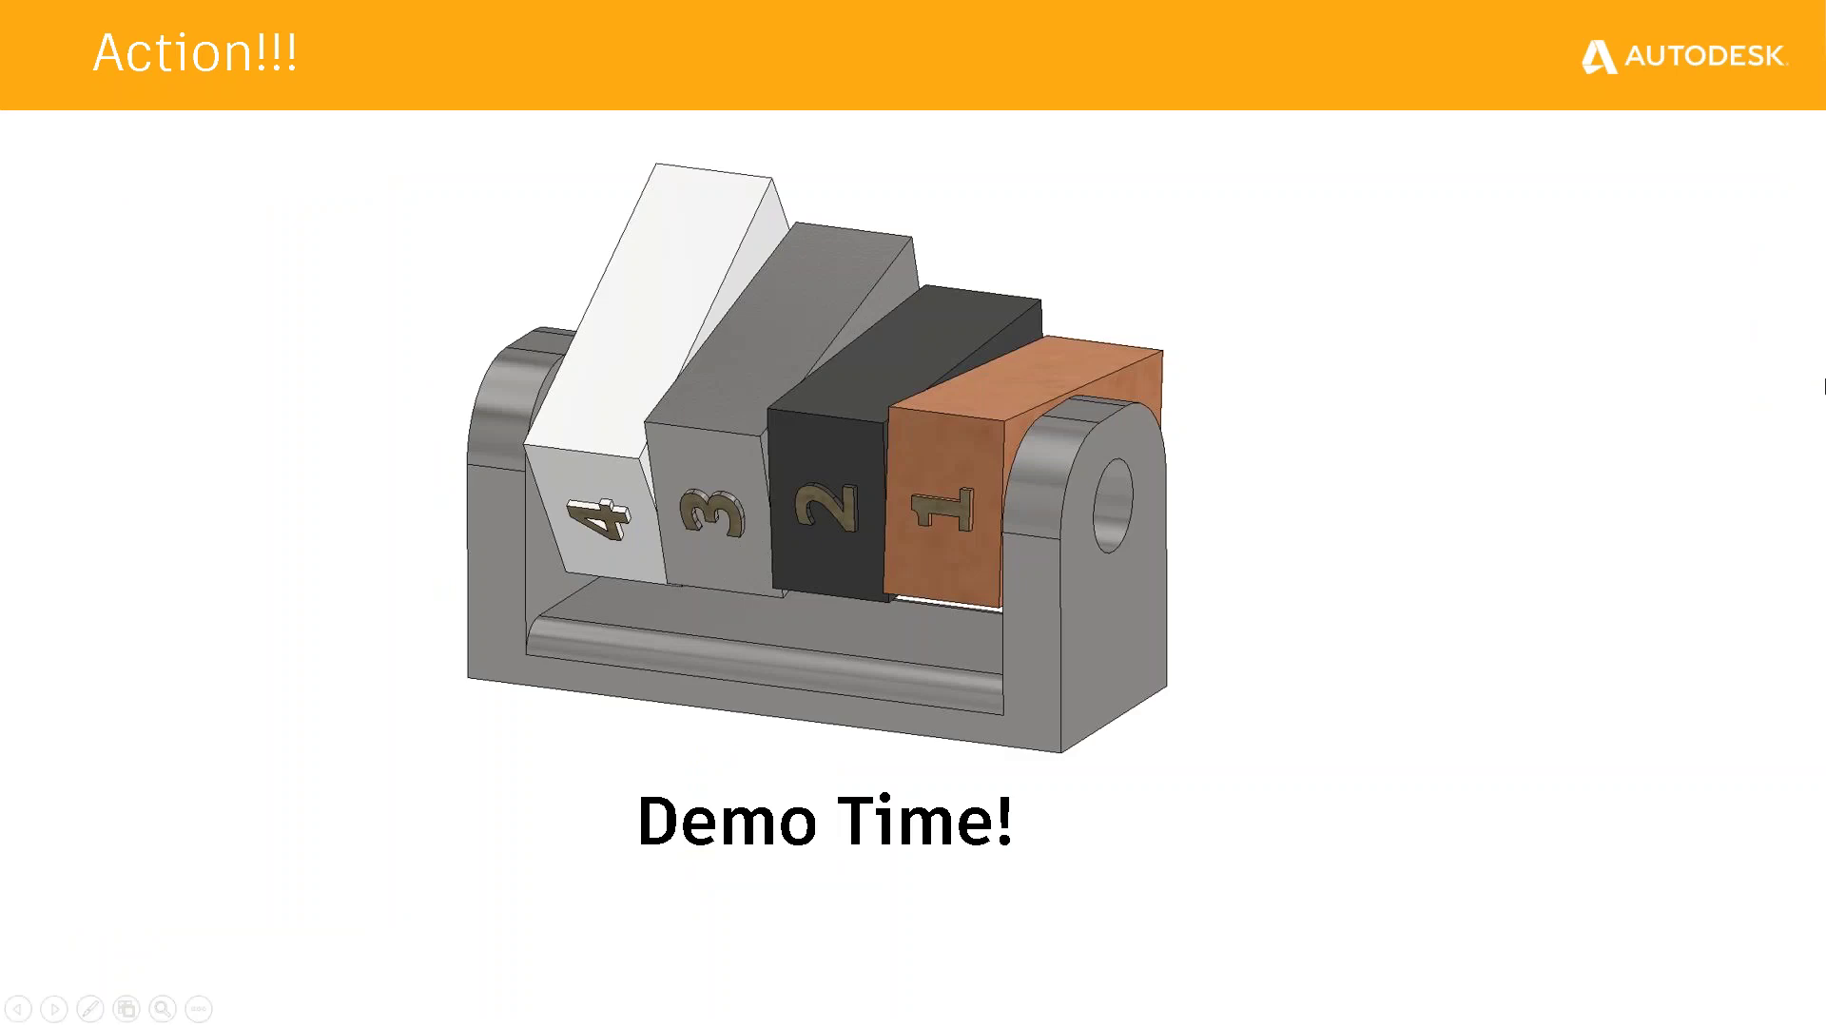
- End the slideshow and minimize PowerPoint and Firefox to reveal Dim_Tol_Block.ipt in Inventor
key("Escape")
left_click(1757, 12)
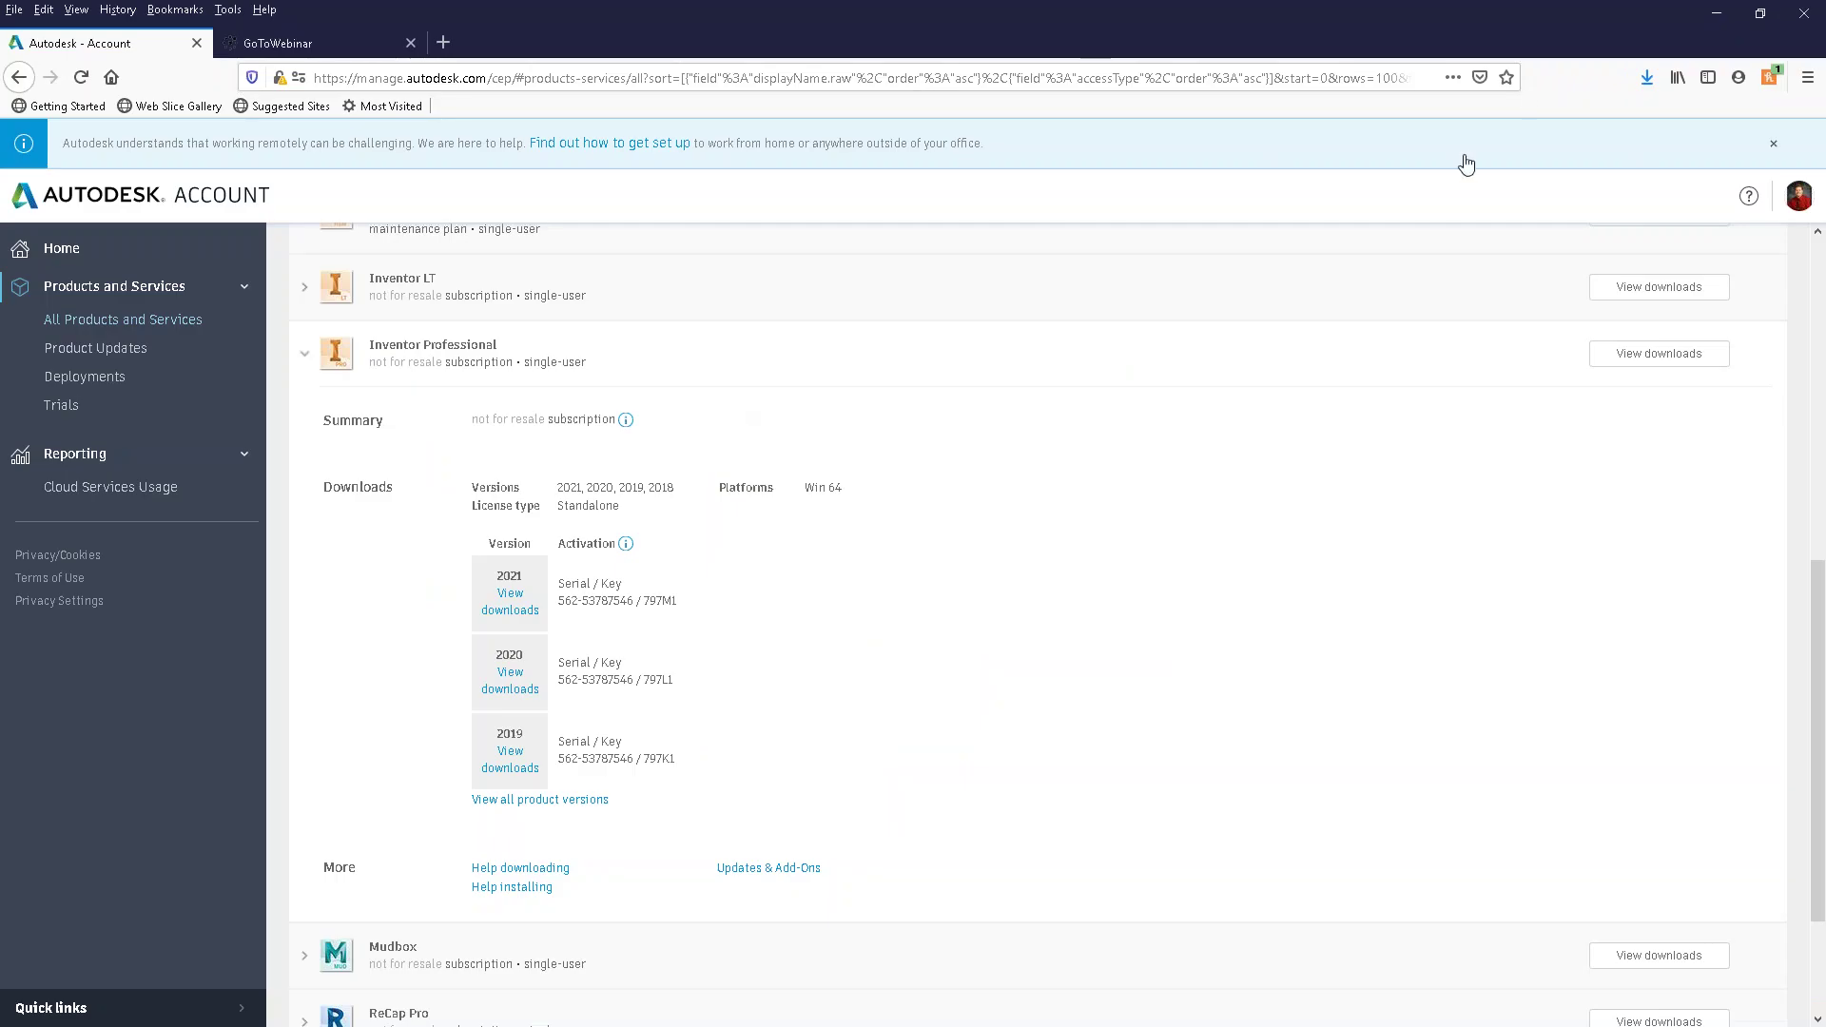
left_click(1718, 13)
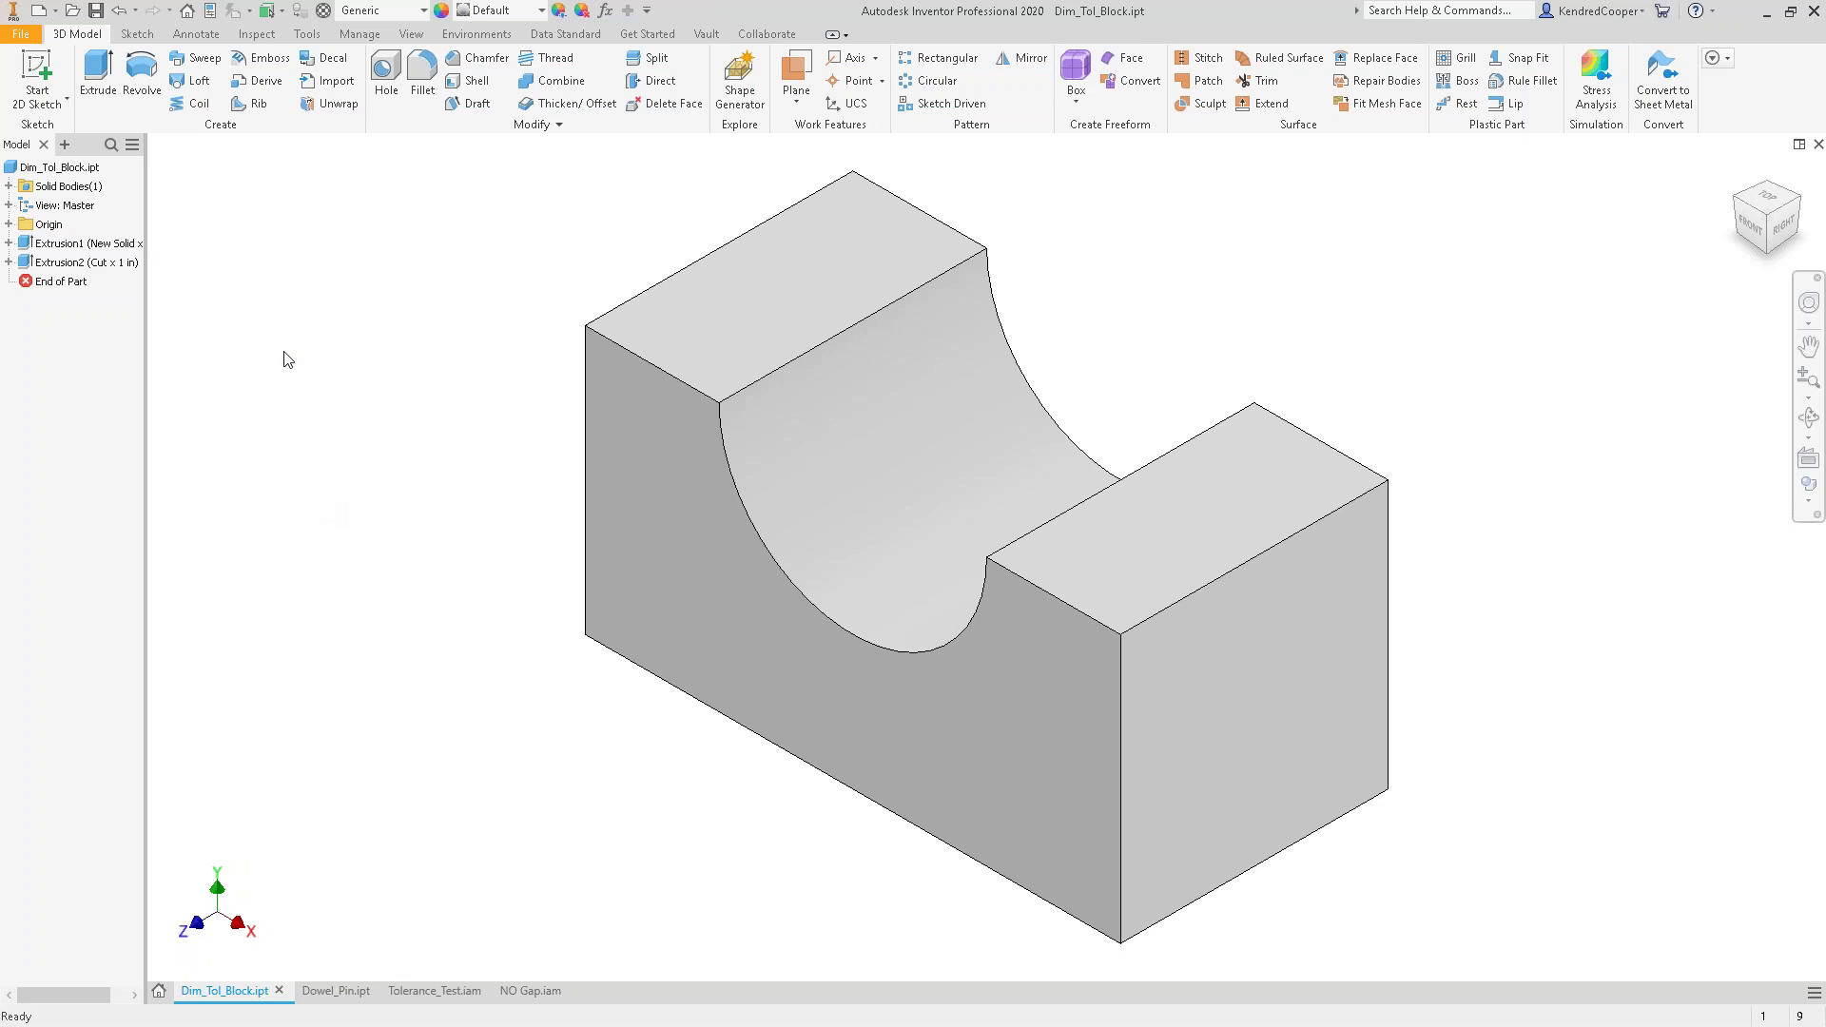
key("F6")
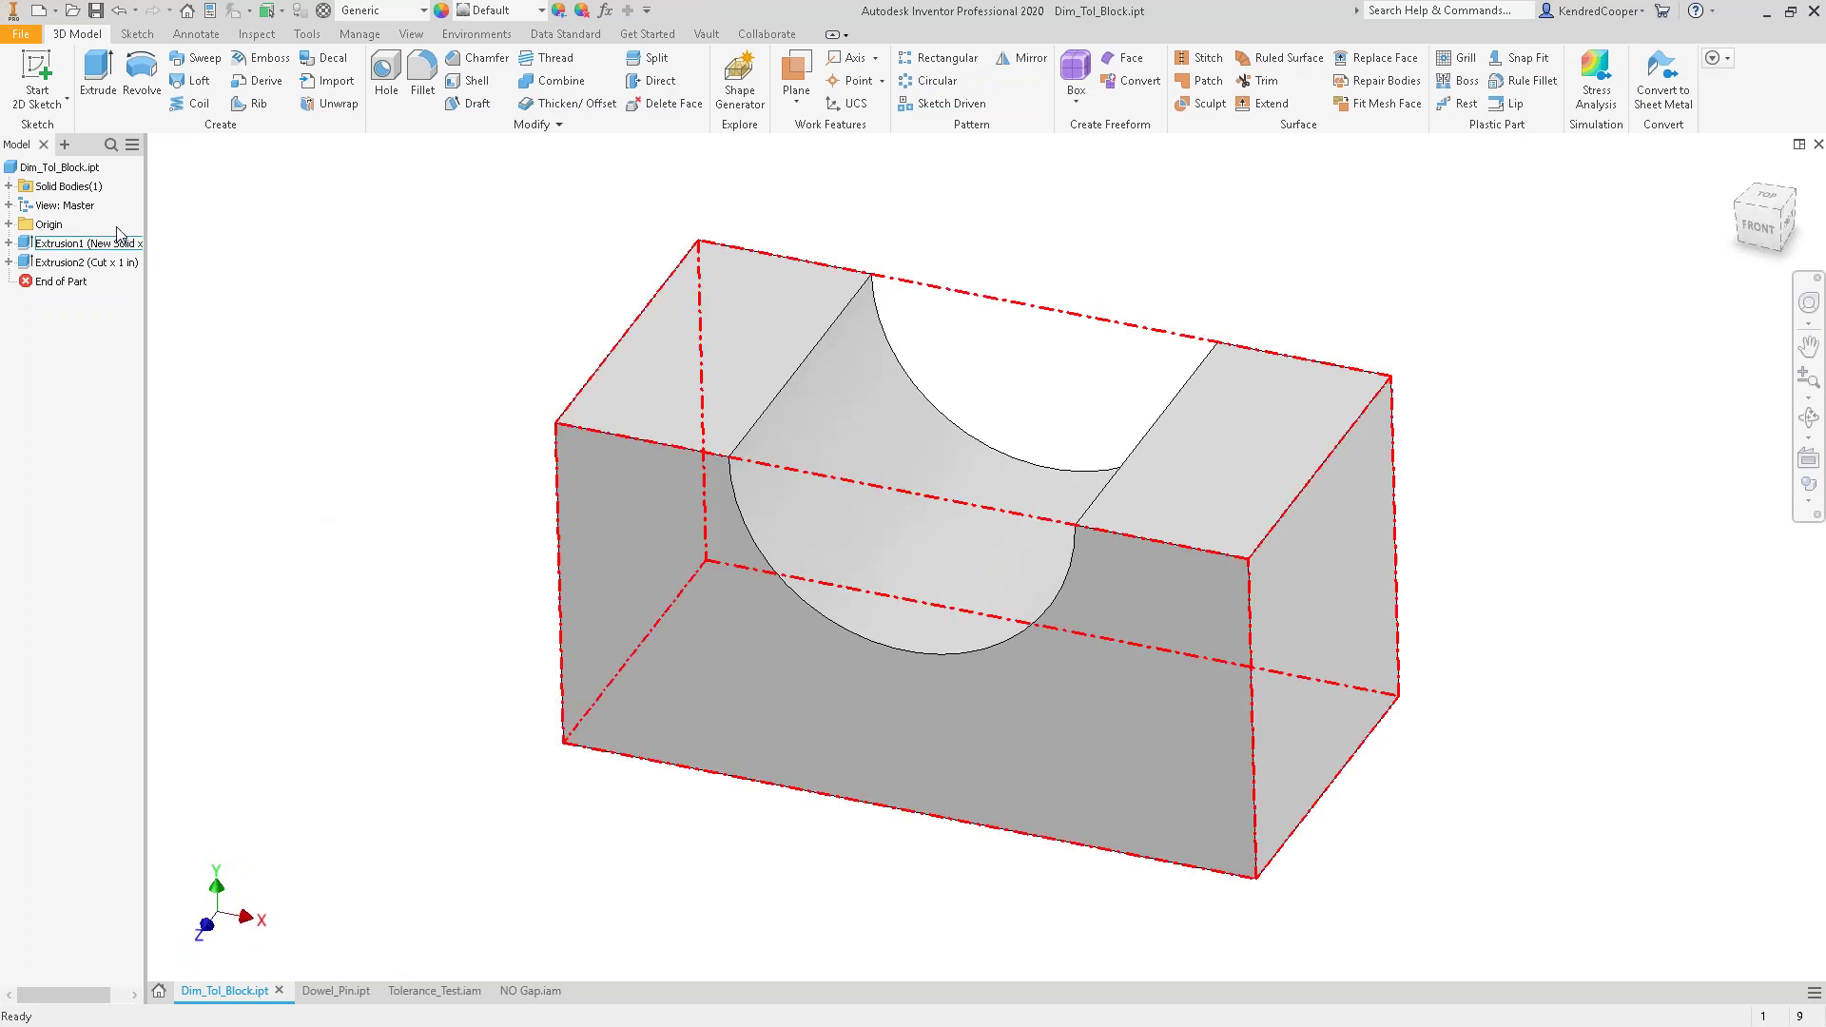
left_click(605, 10)
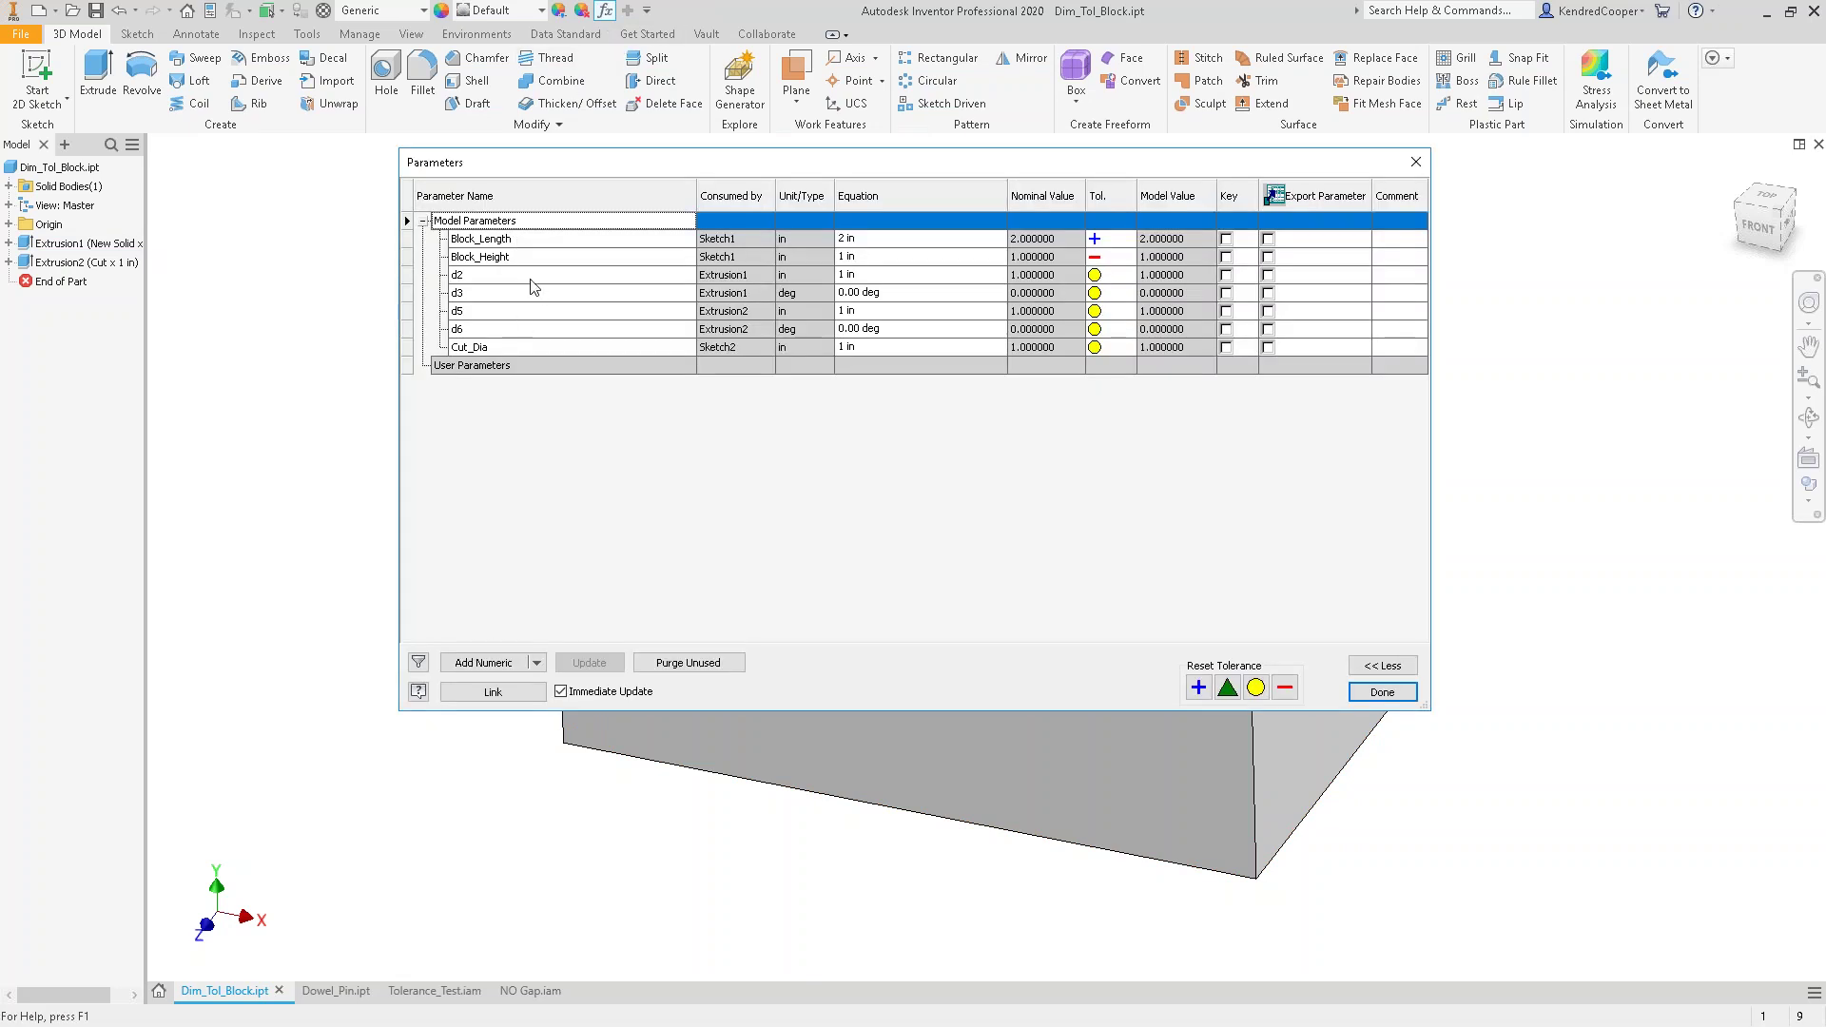
left_click(550, 240)
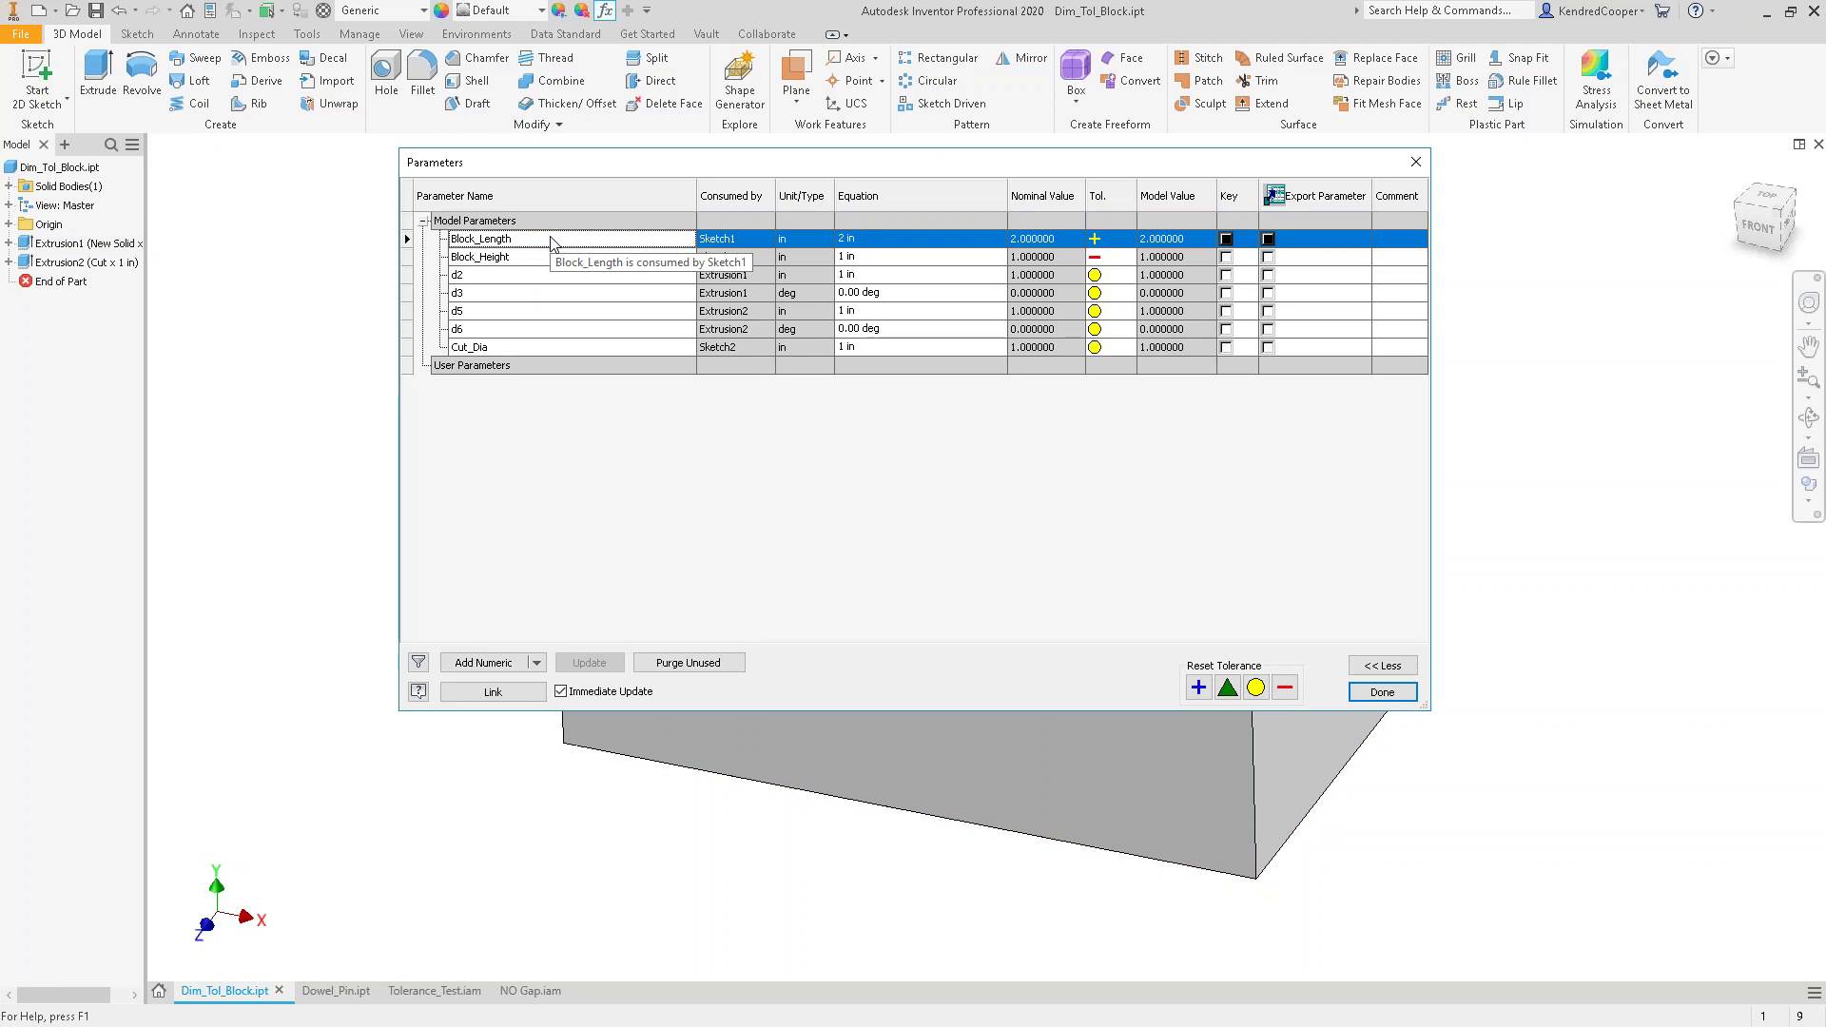
left_click(562, 256)
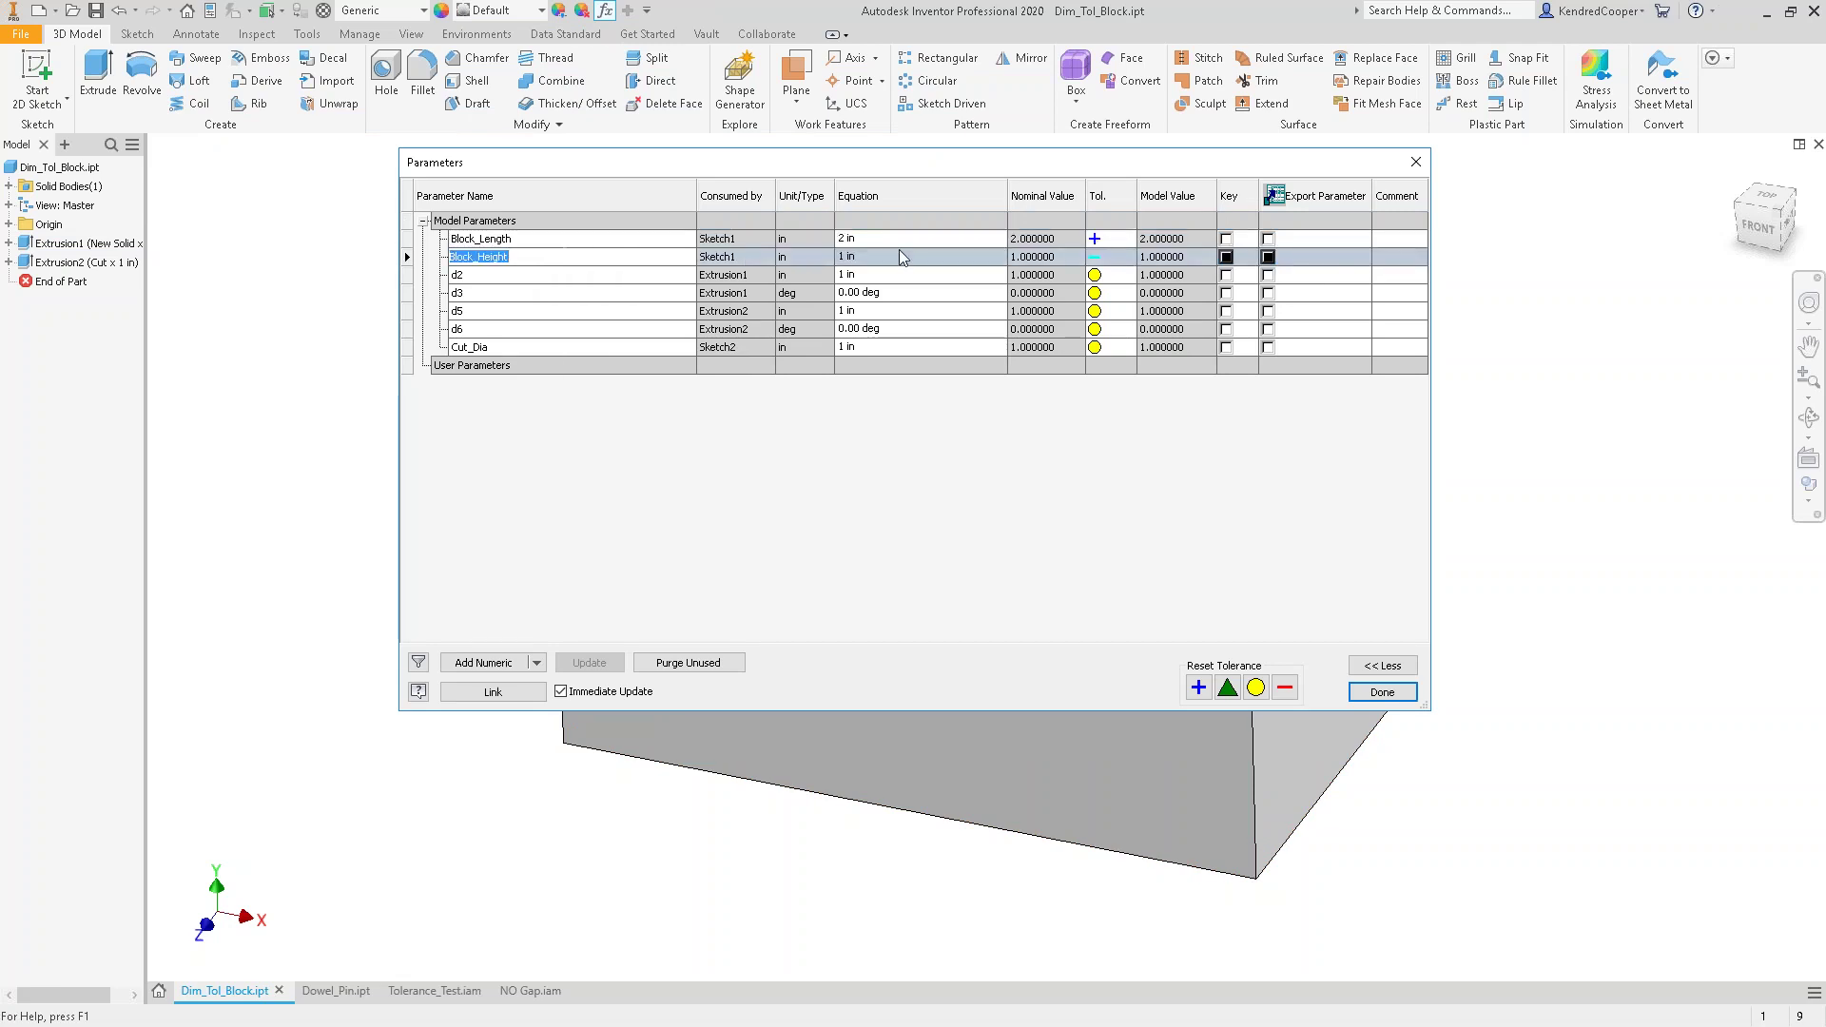
left_click(628, 347)
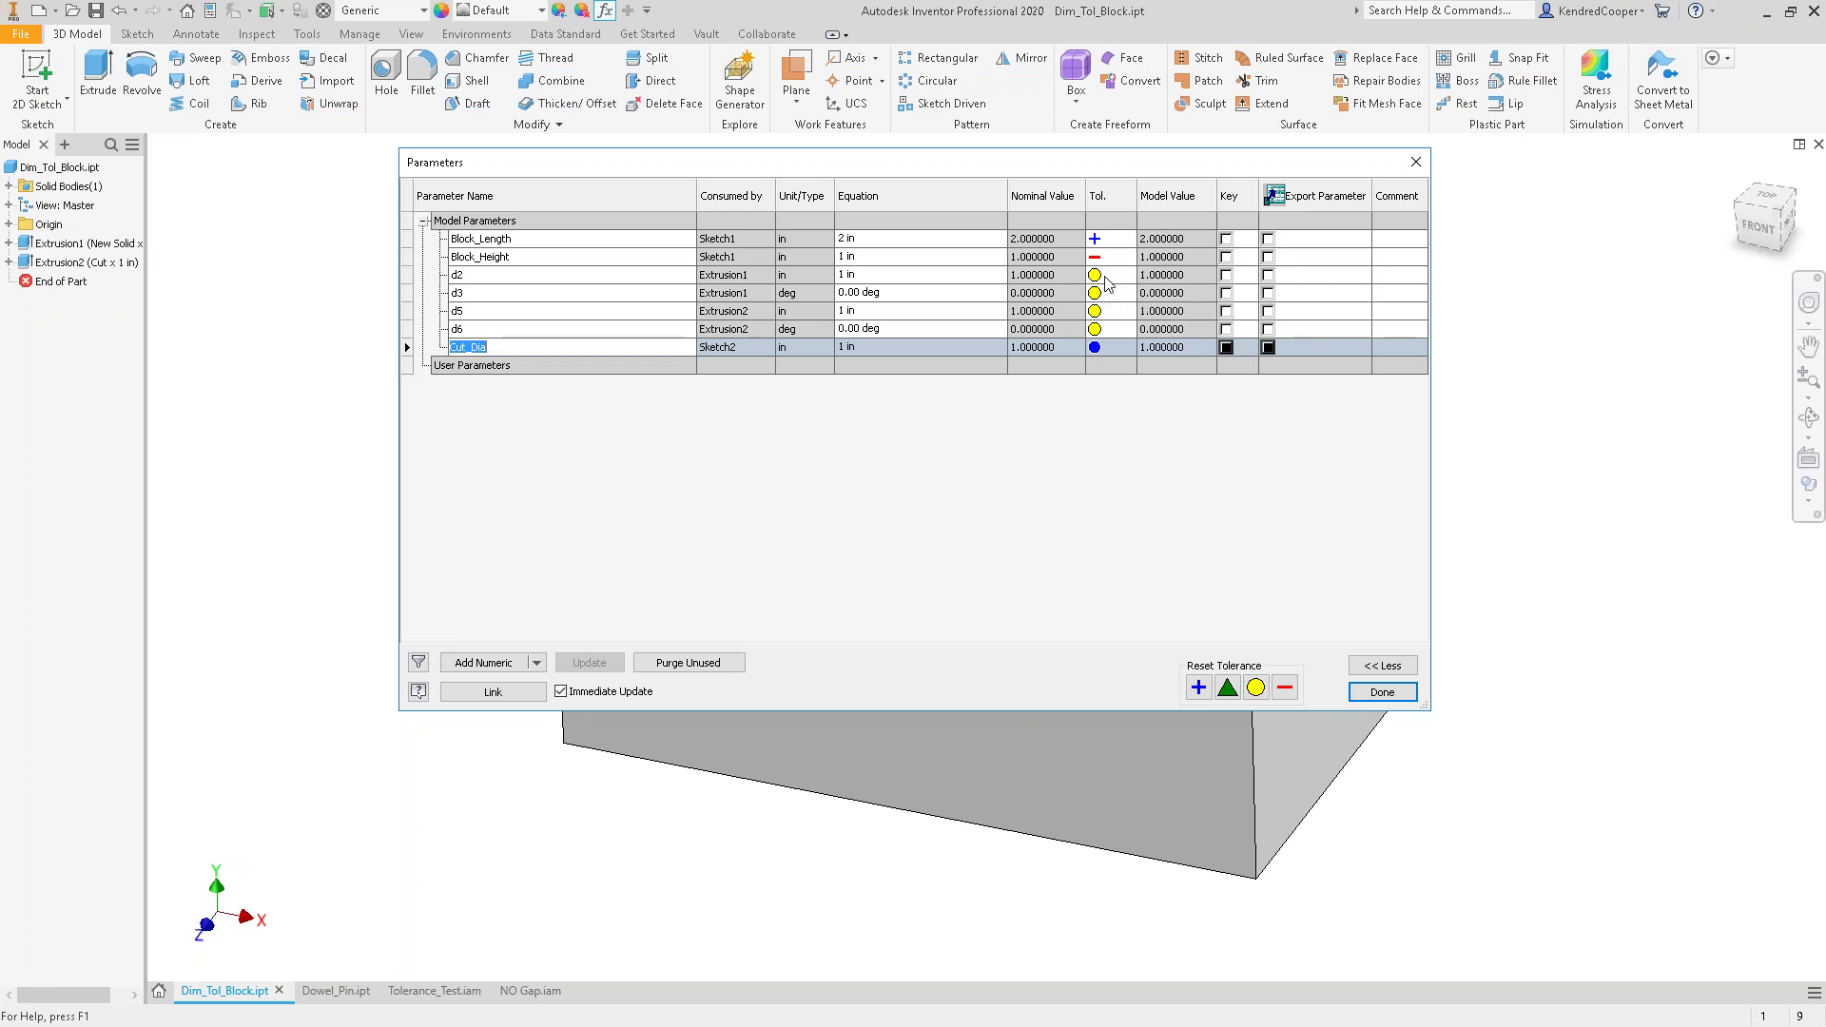
left_click(1381, 691)
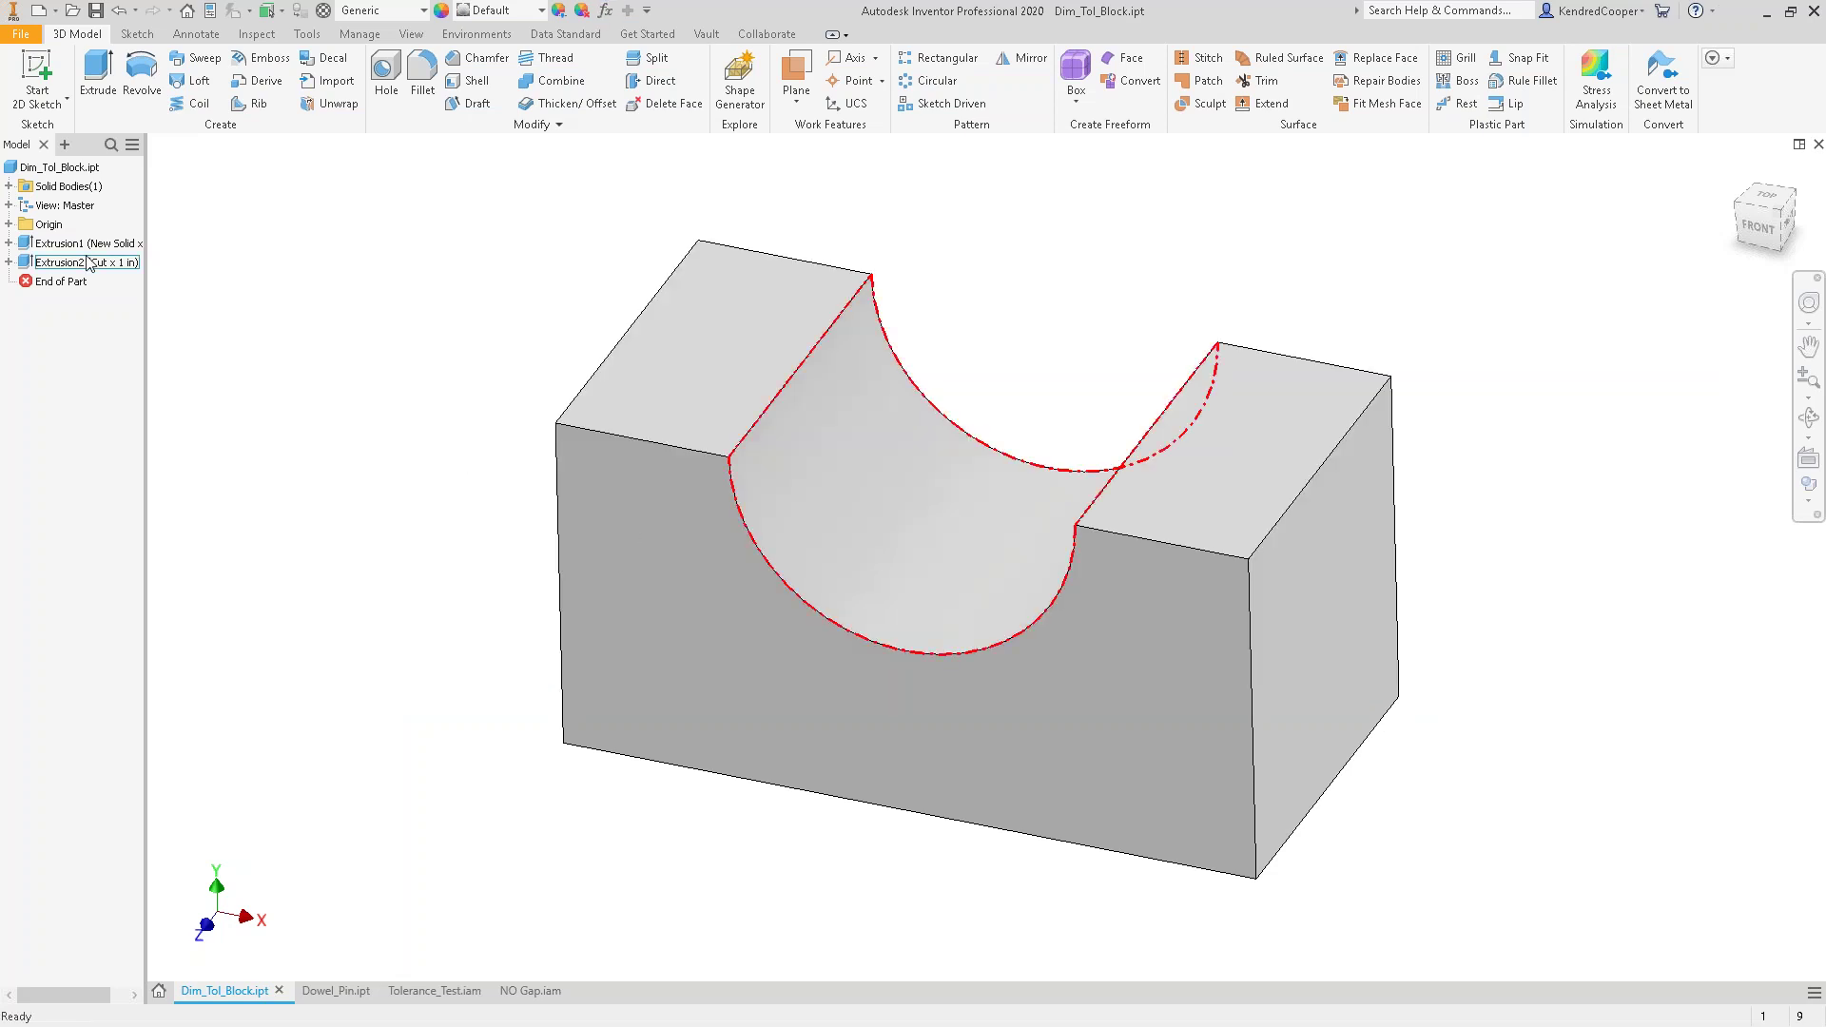
- Edit Sketch1 and set Block_Length and Block_Height to nominal tolerance evaluation in Parameters
left_click(8, 243)
double_click(55, 264)
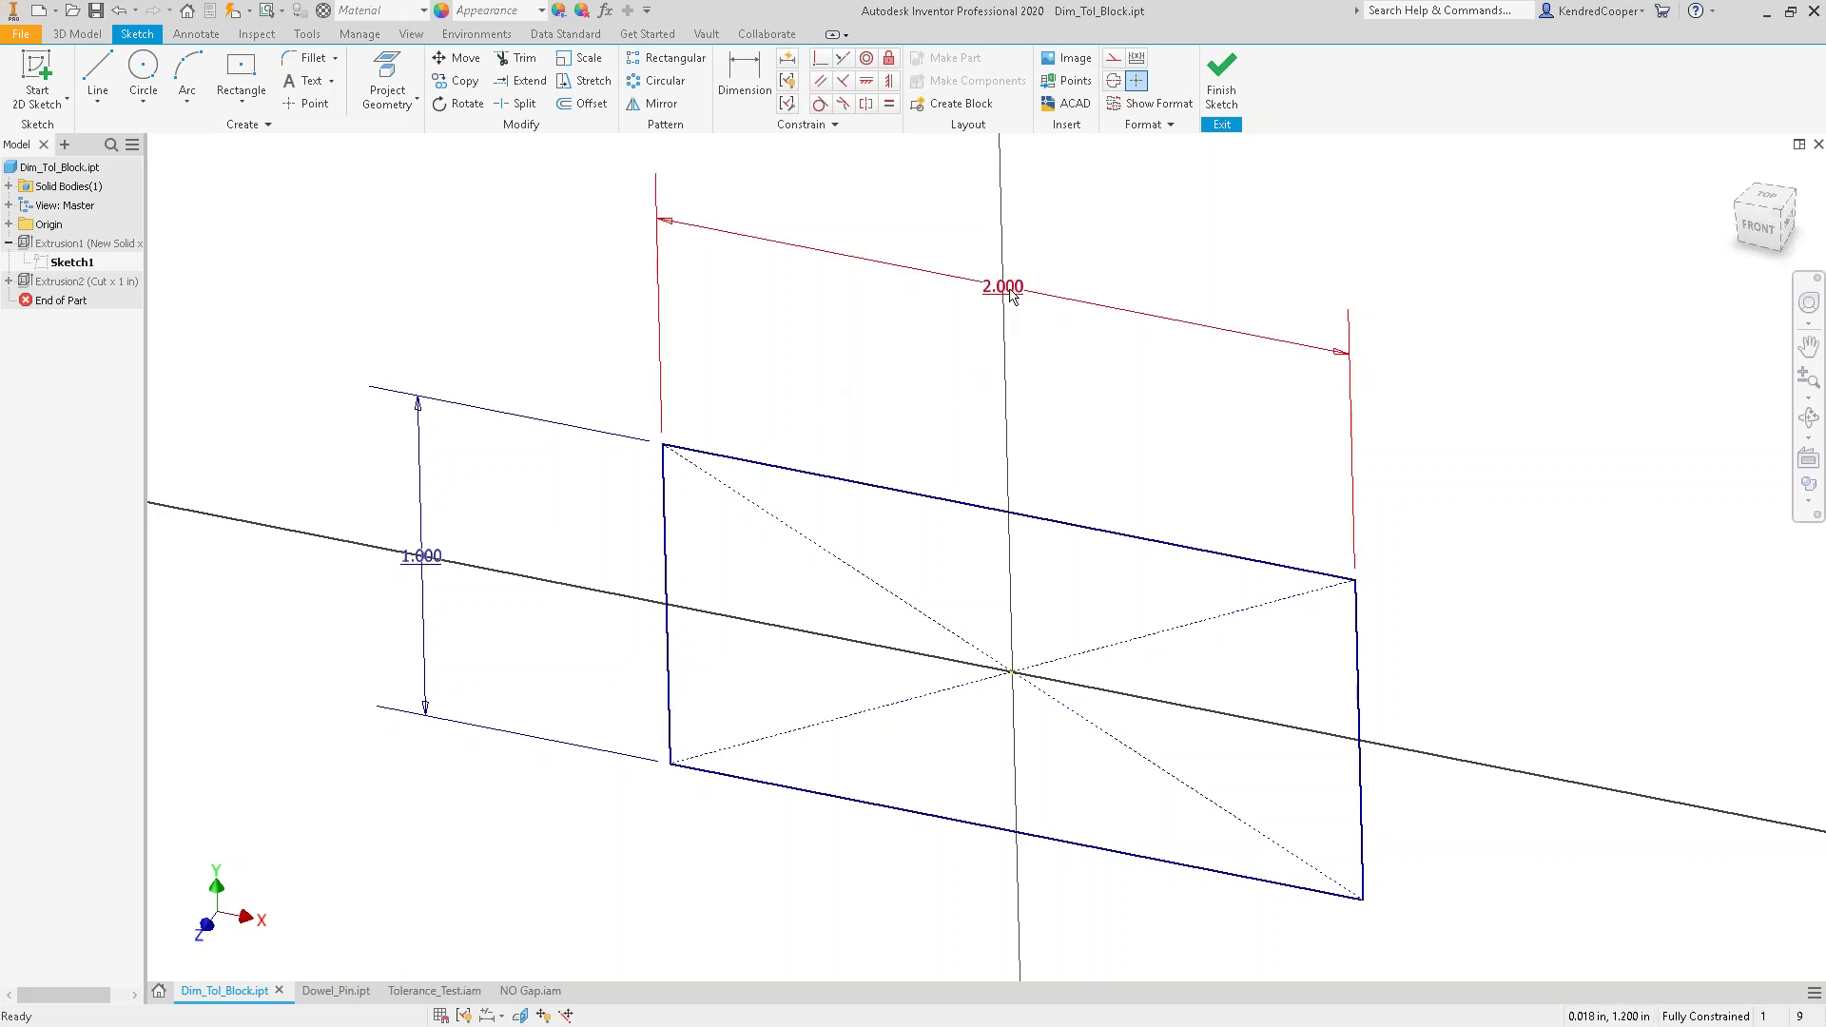
left_click(605, 10)
left_click(1108, 240)
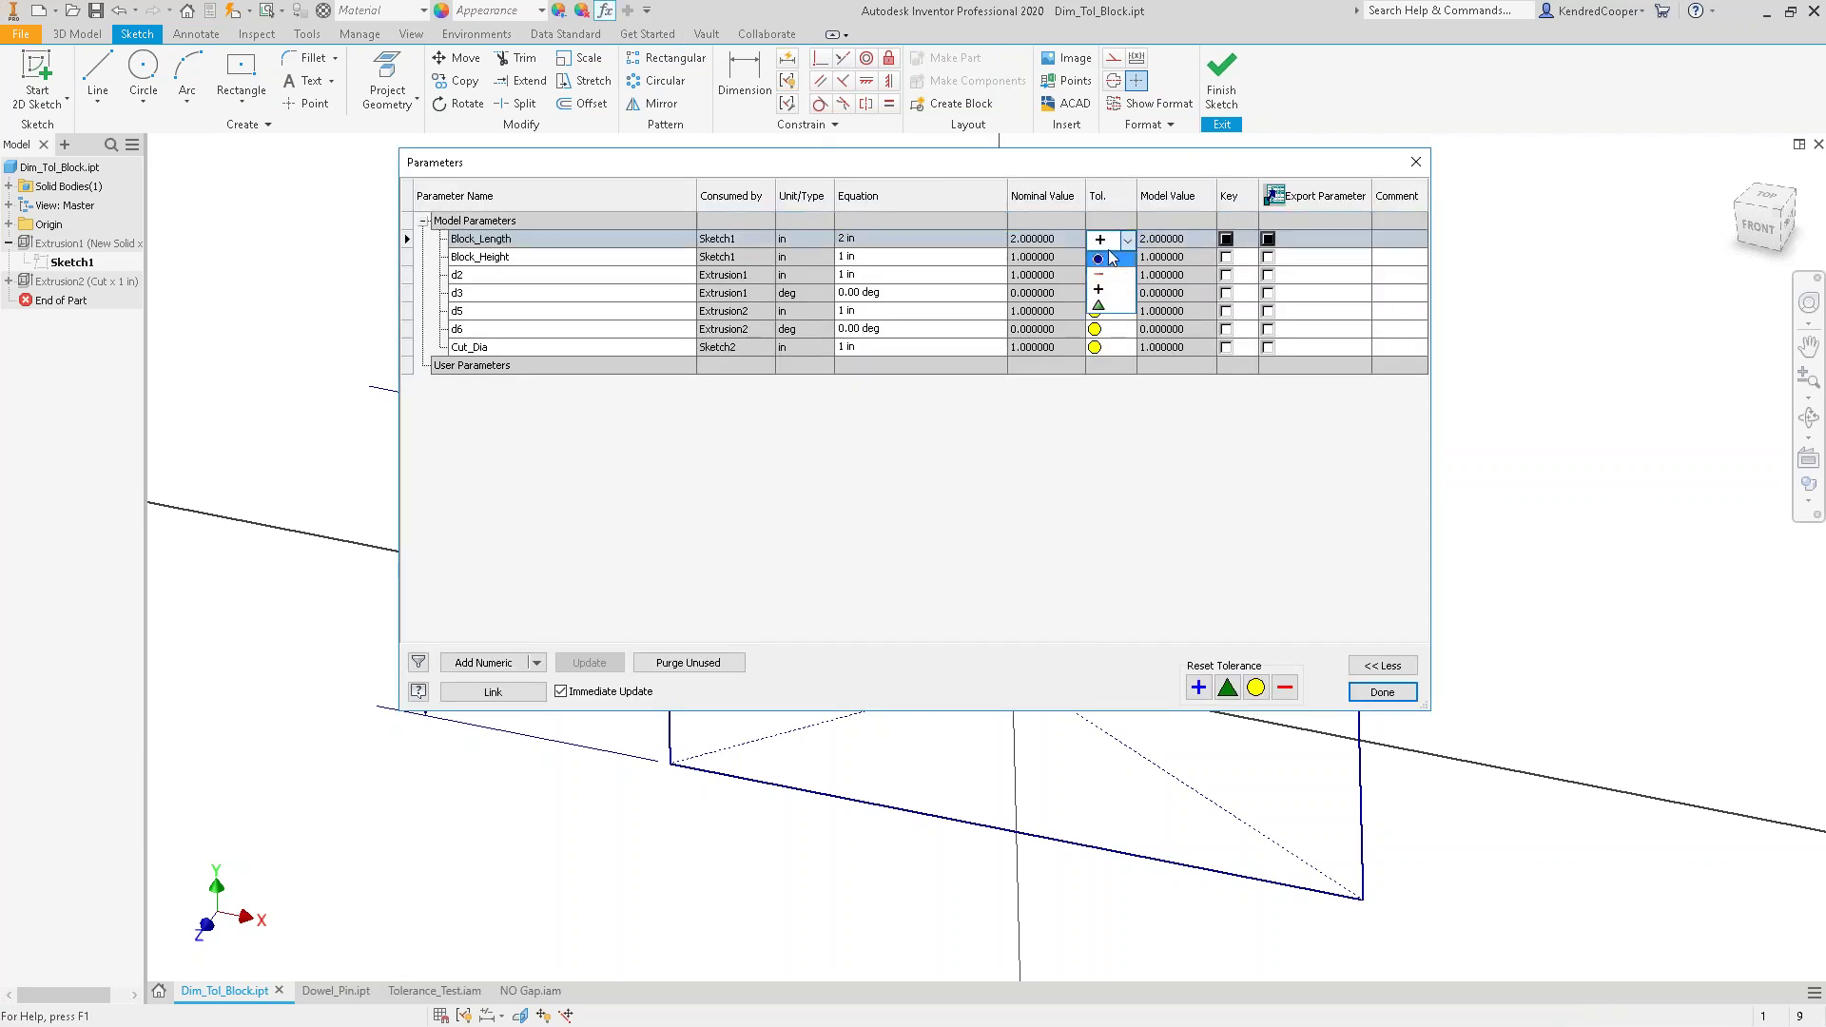
left_click(1127, 239)
left_click(1127, 240)
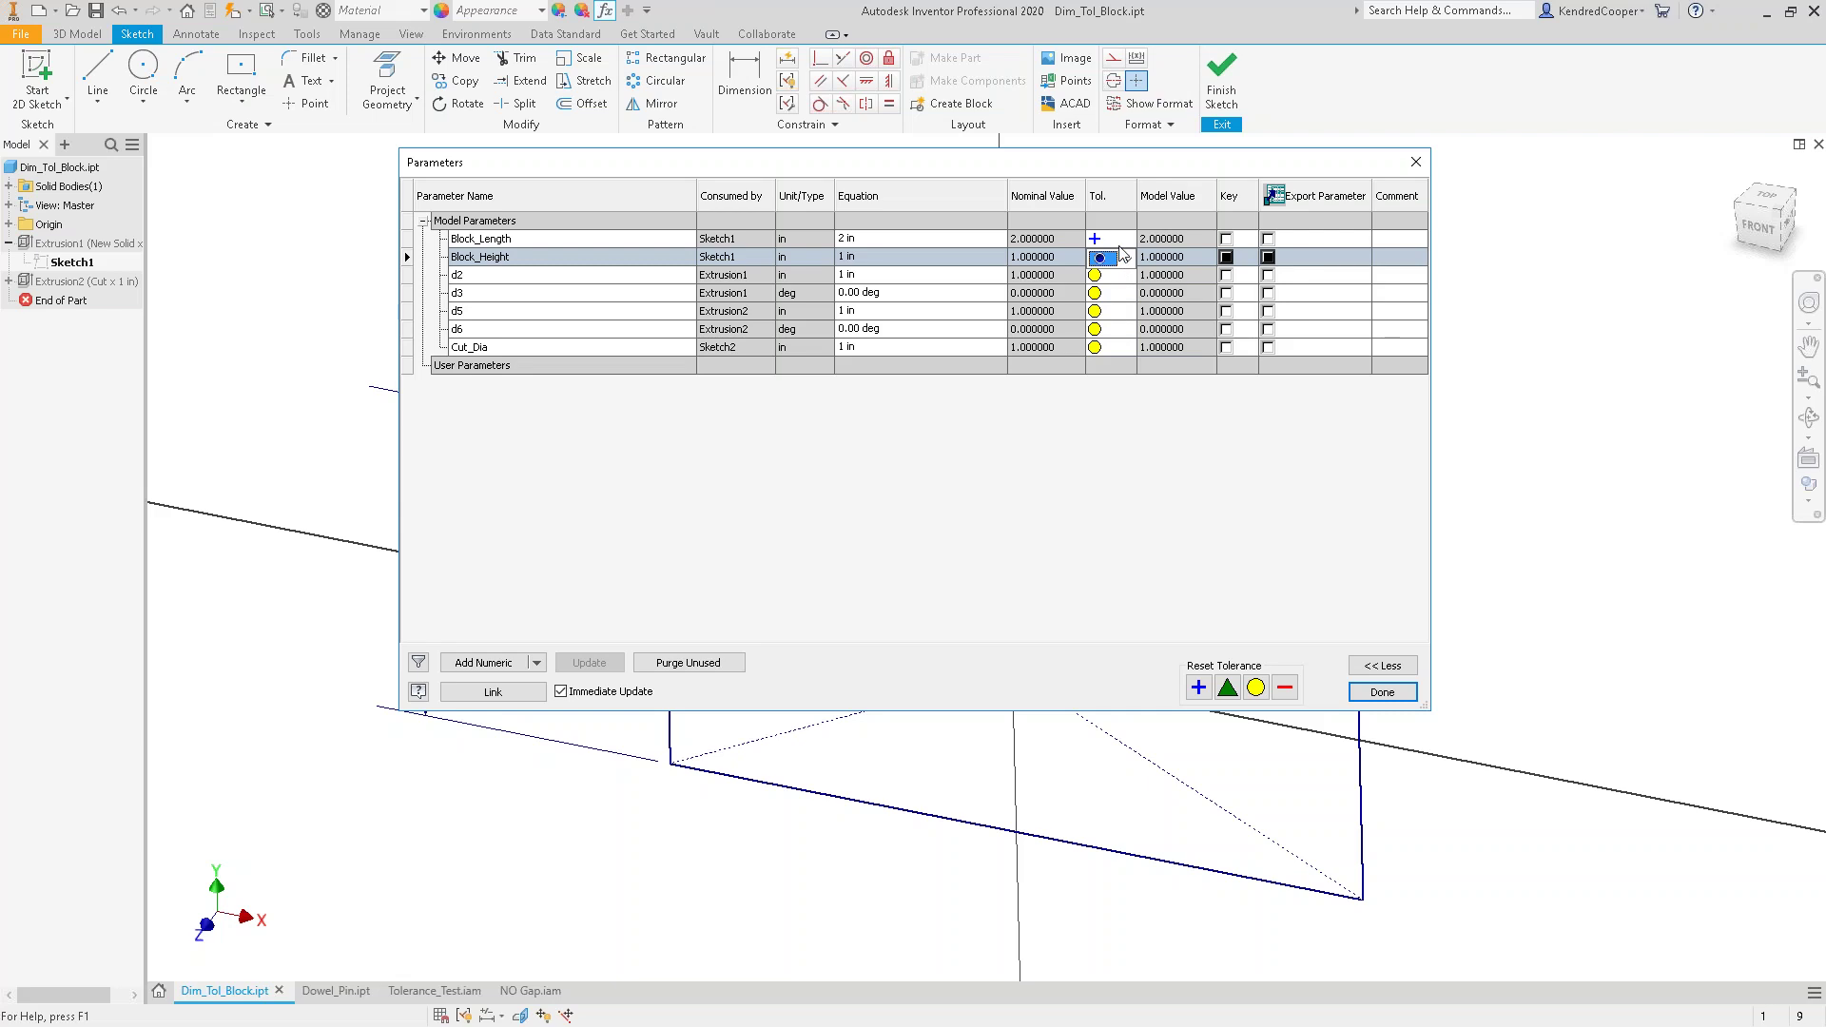
left_click(1127, 239)
left_click(1101, 260)
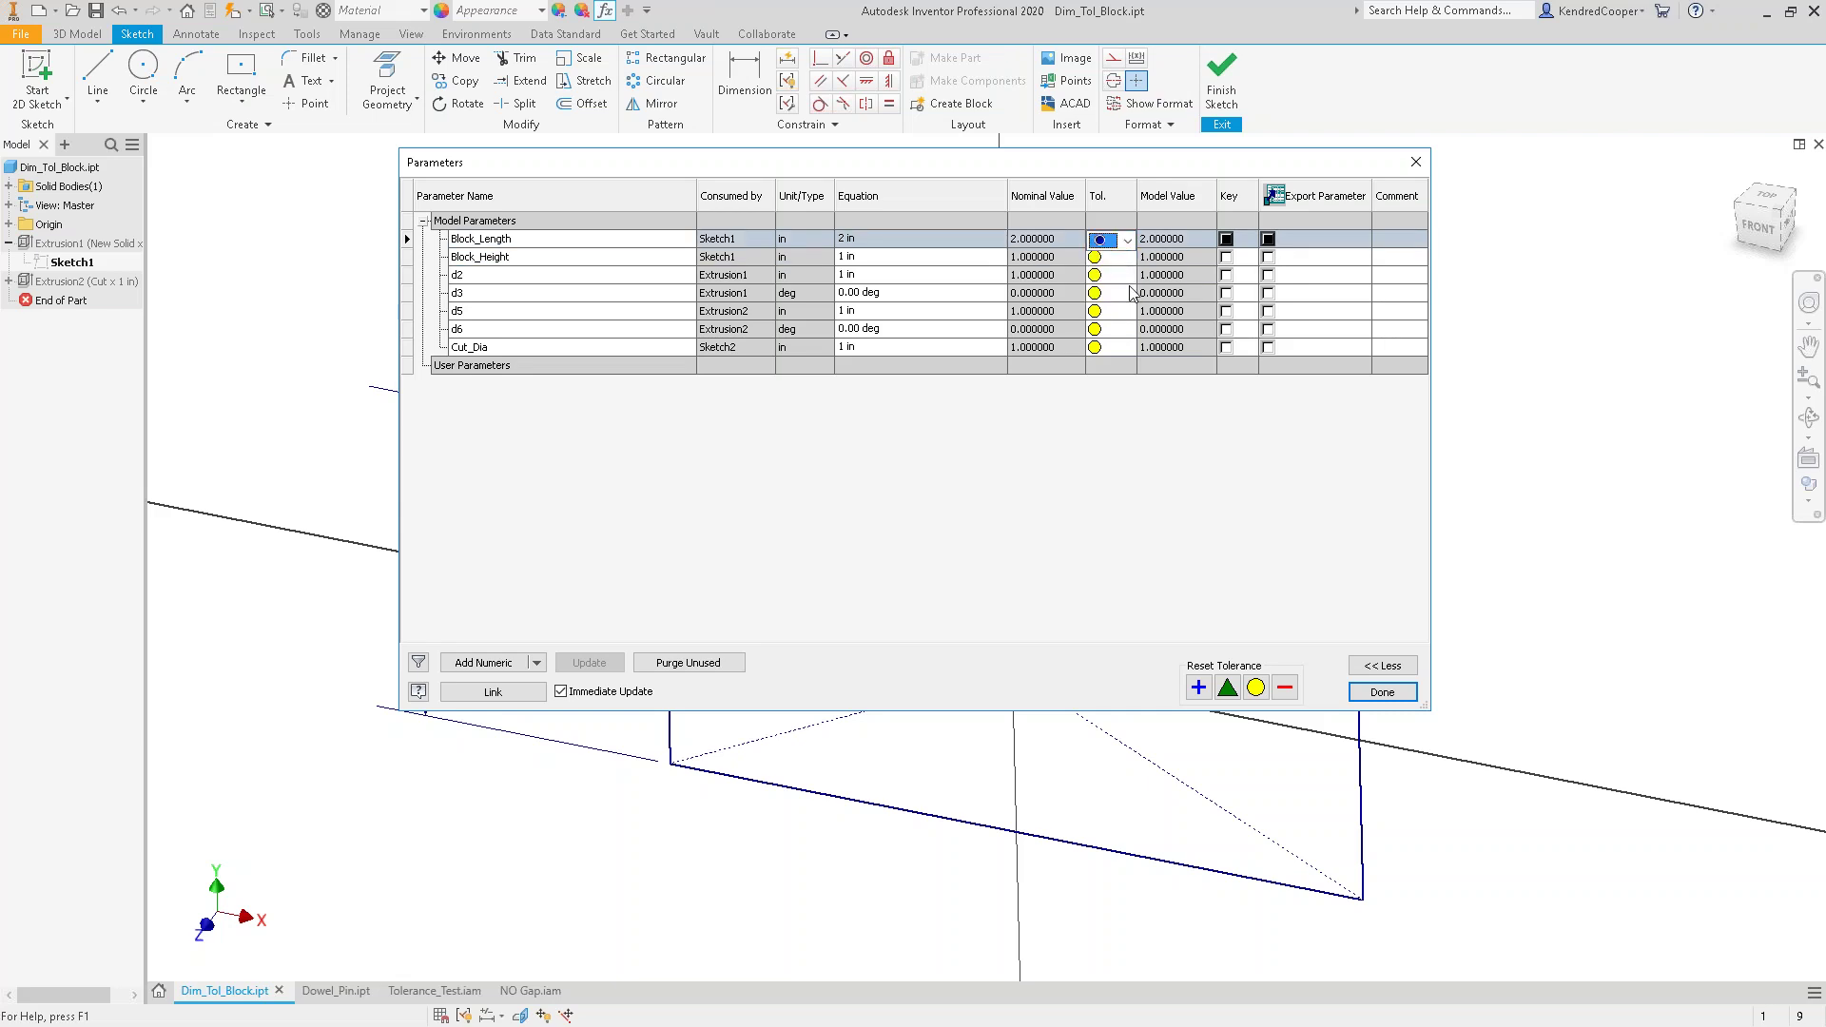
left_click(1369, 693)
- Reposition the 1.000 height dimension label in the sketch
left_click(1141, 562)
left_click(1137, 460)
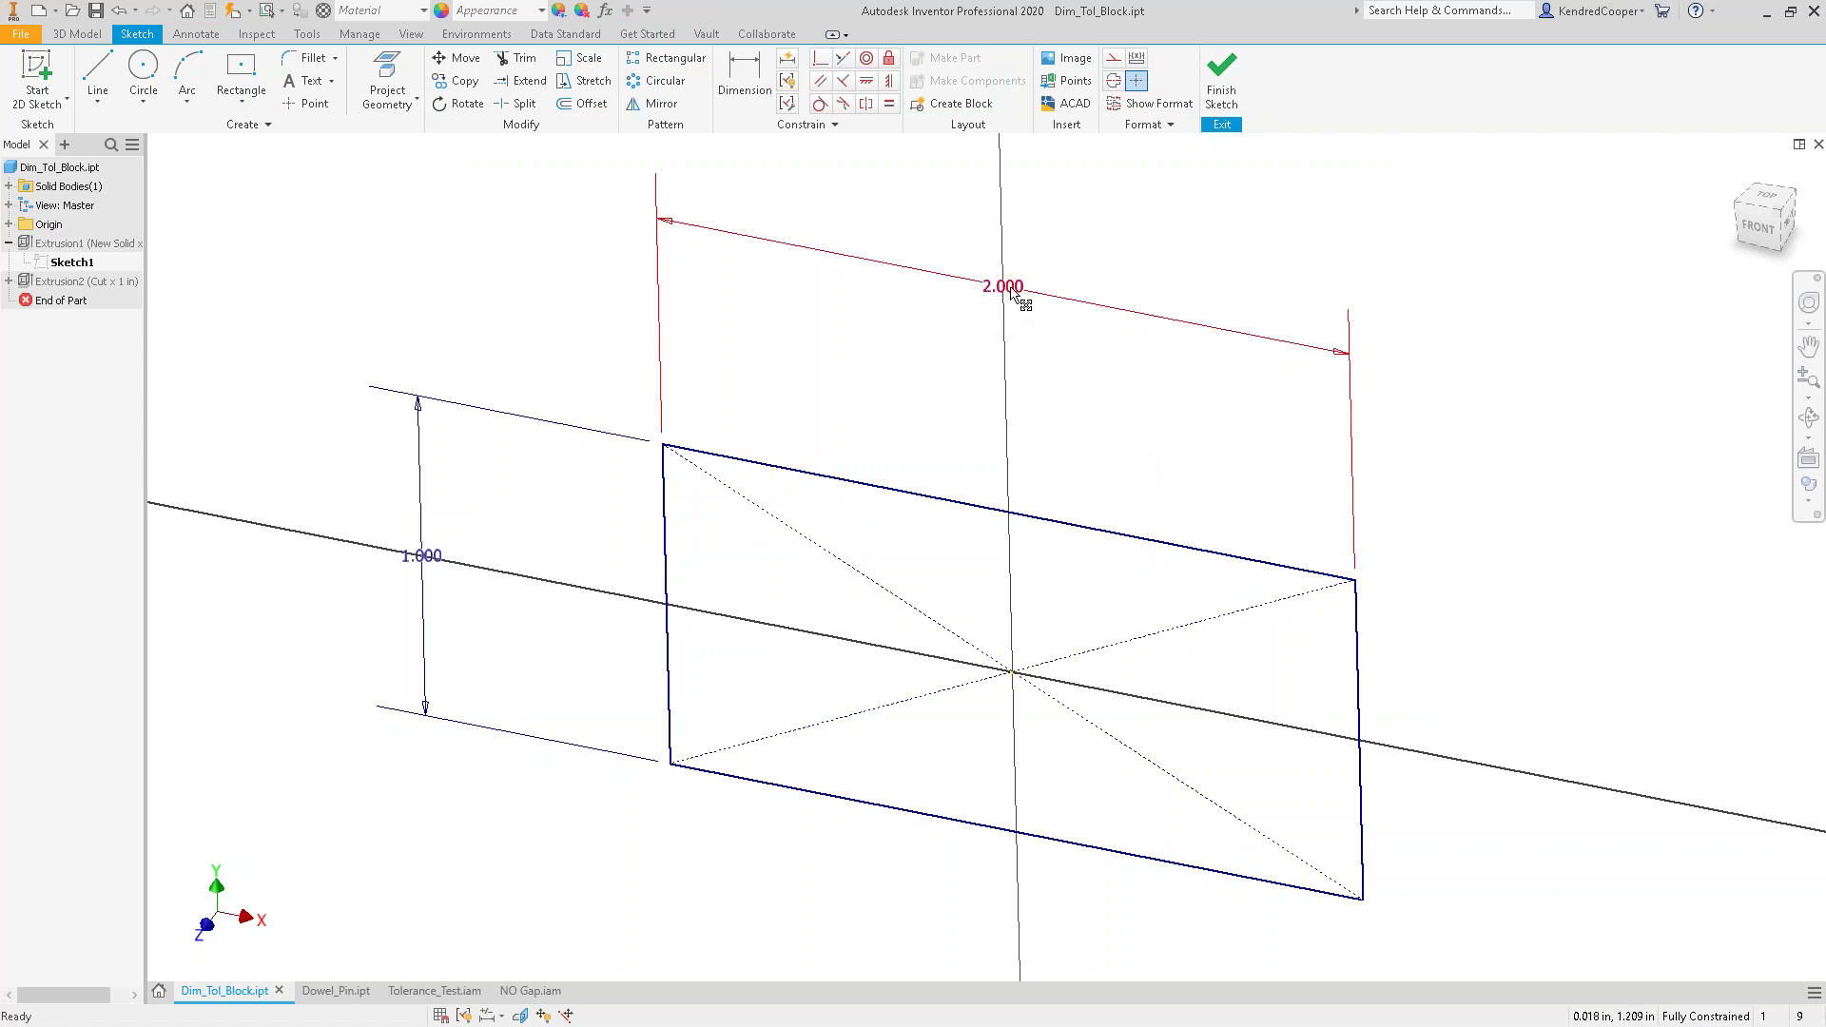
left_click_drag(435, 571, 475, 487)
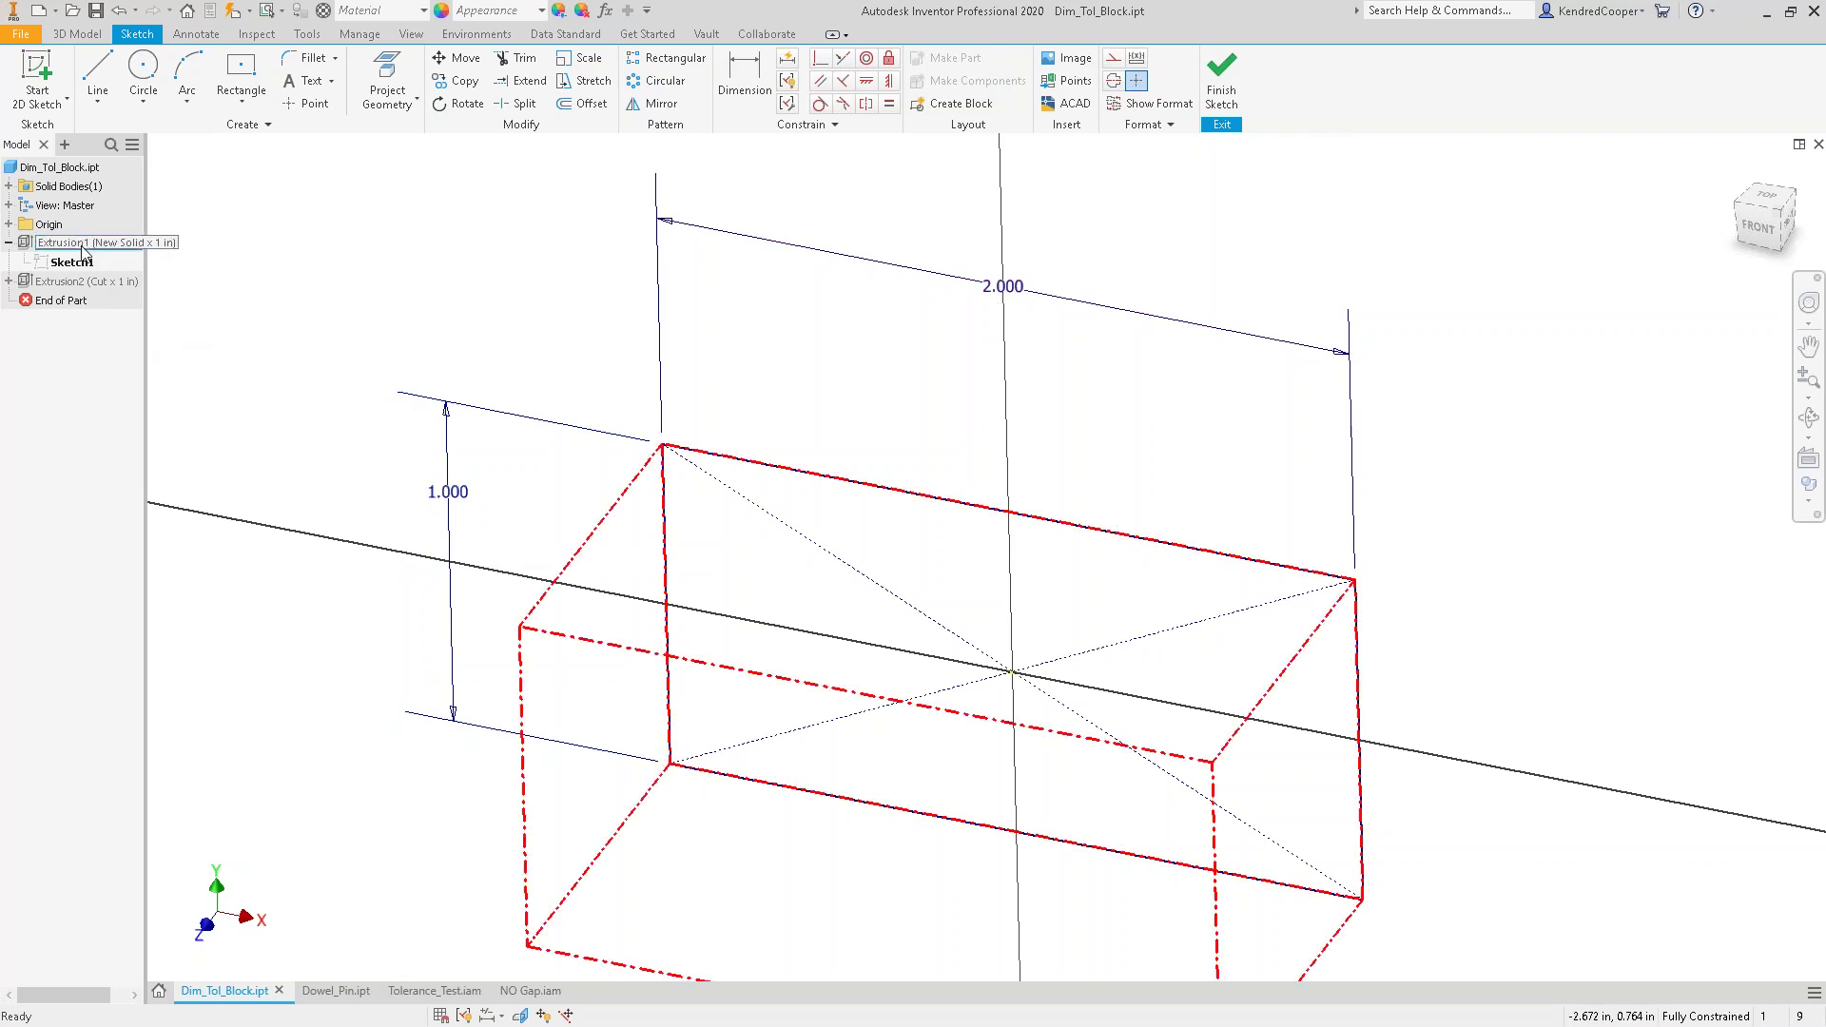
- Give the 2.000 dimension a Symmetric 0.010 in tolerance, evaluated at nominal size
right_click(1008, 290)
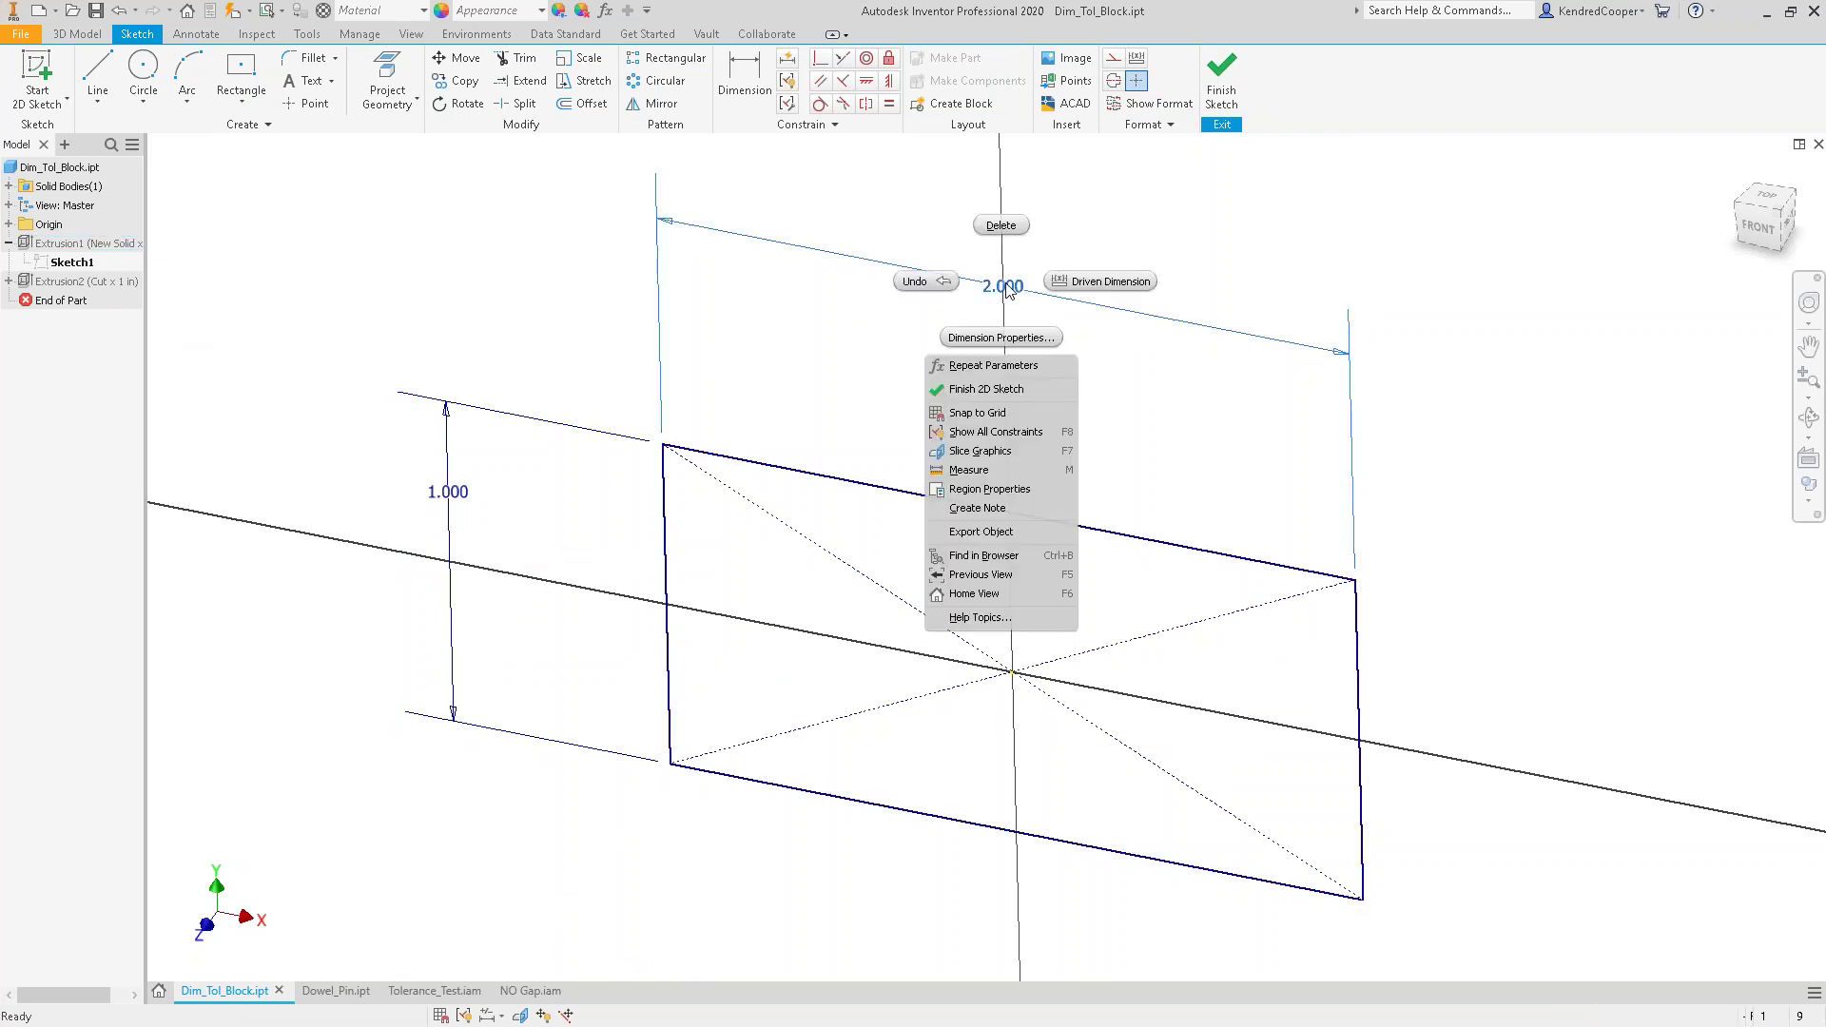
left_click(1030, 340)
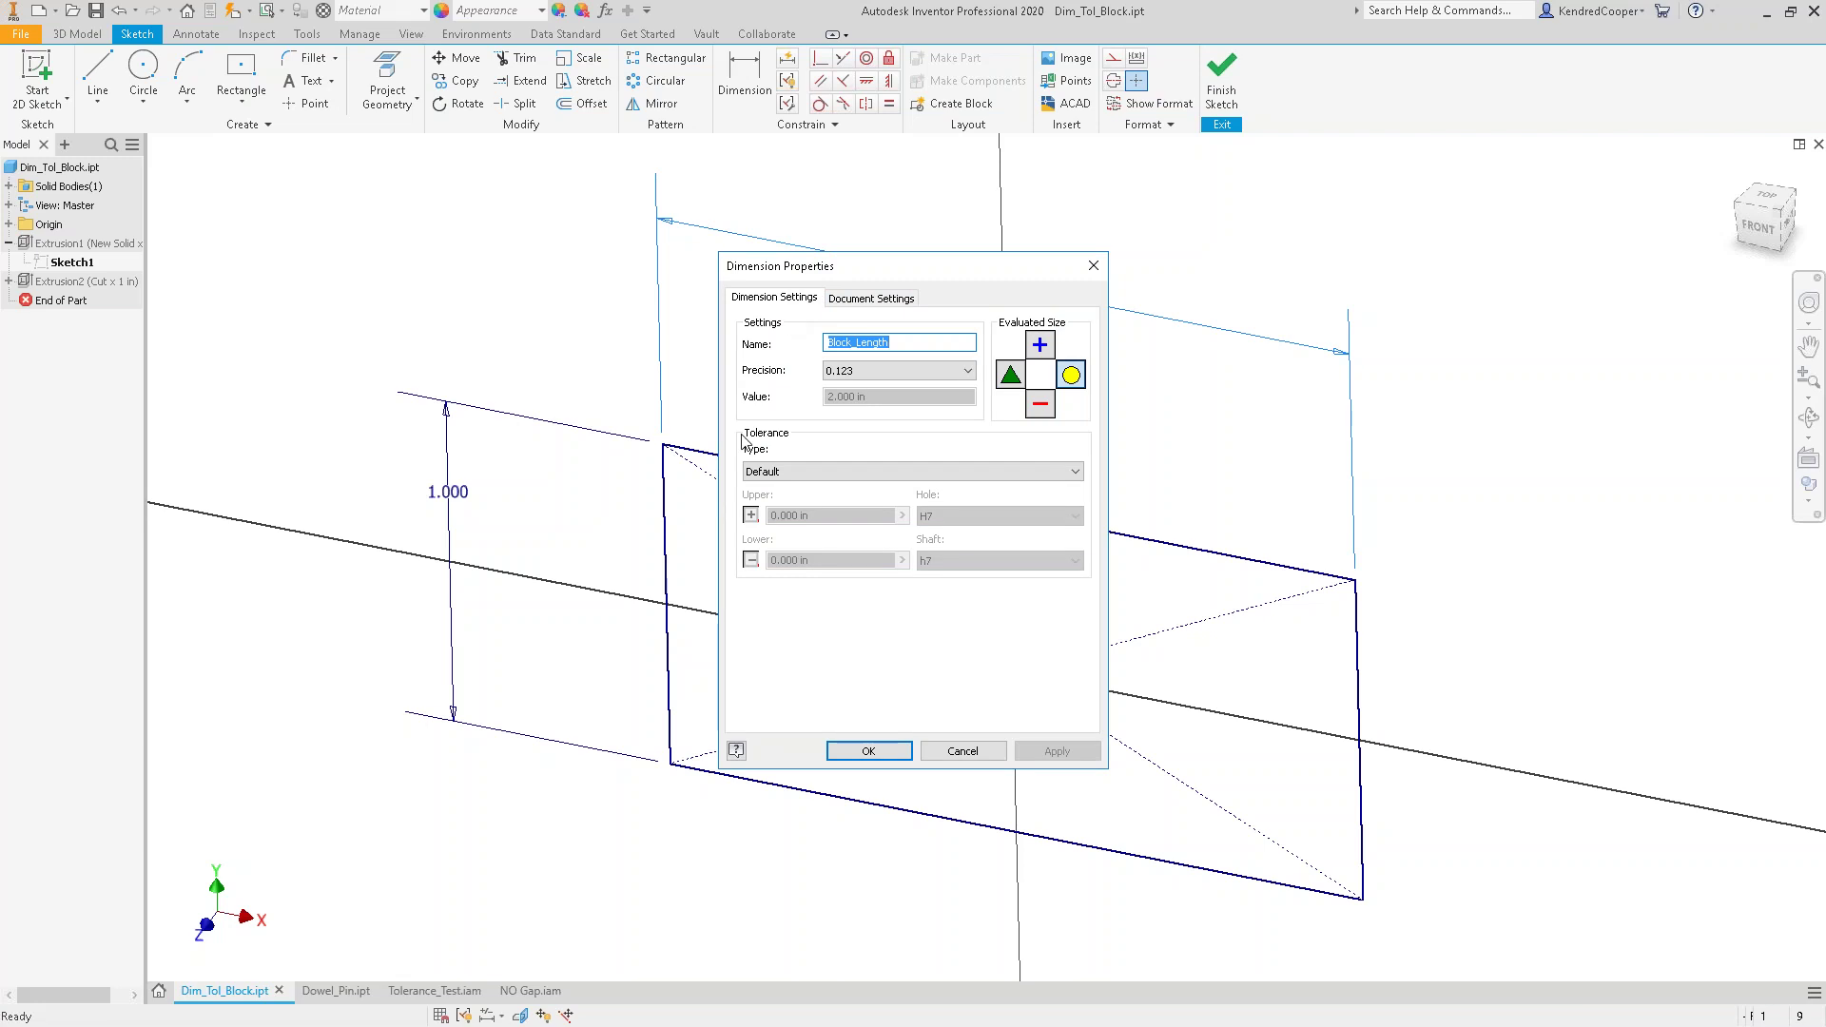
left_click(939, 472)
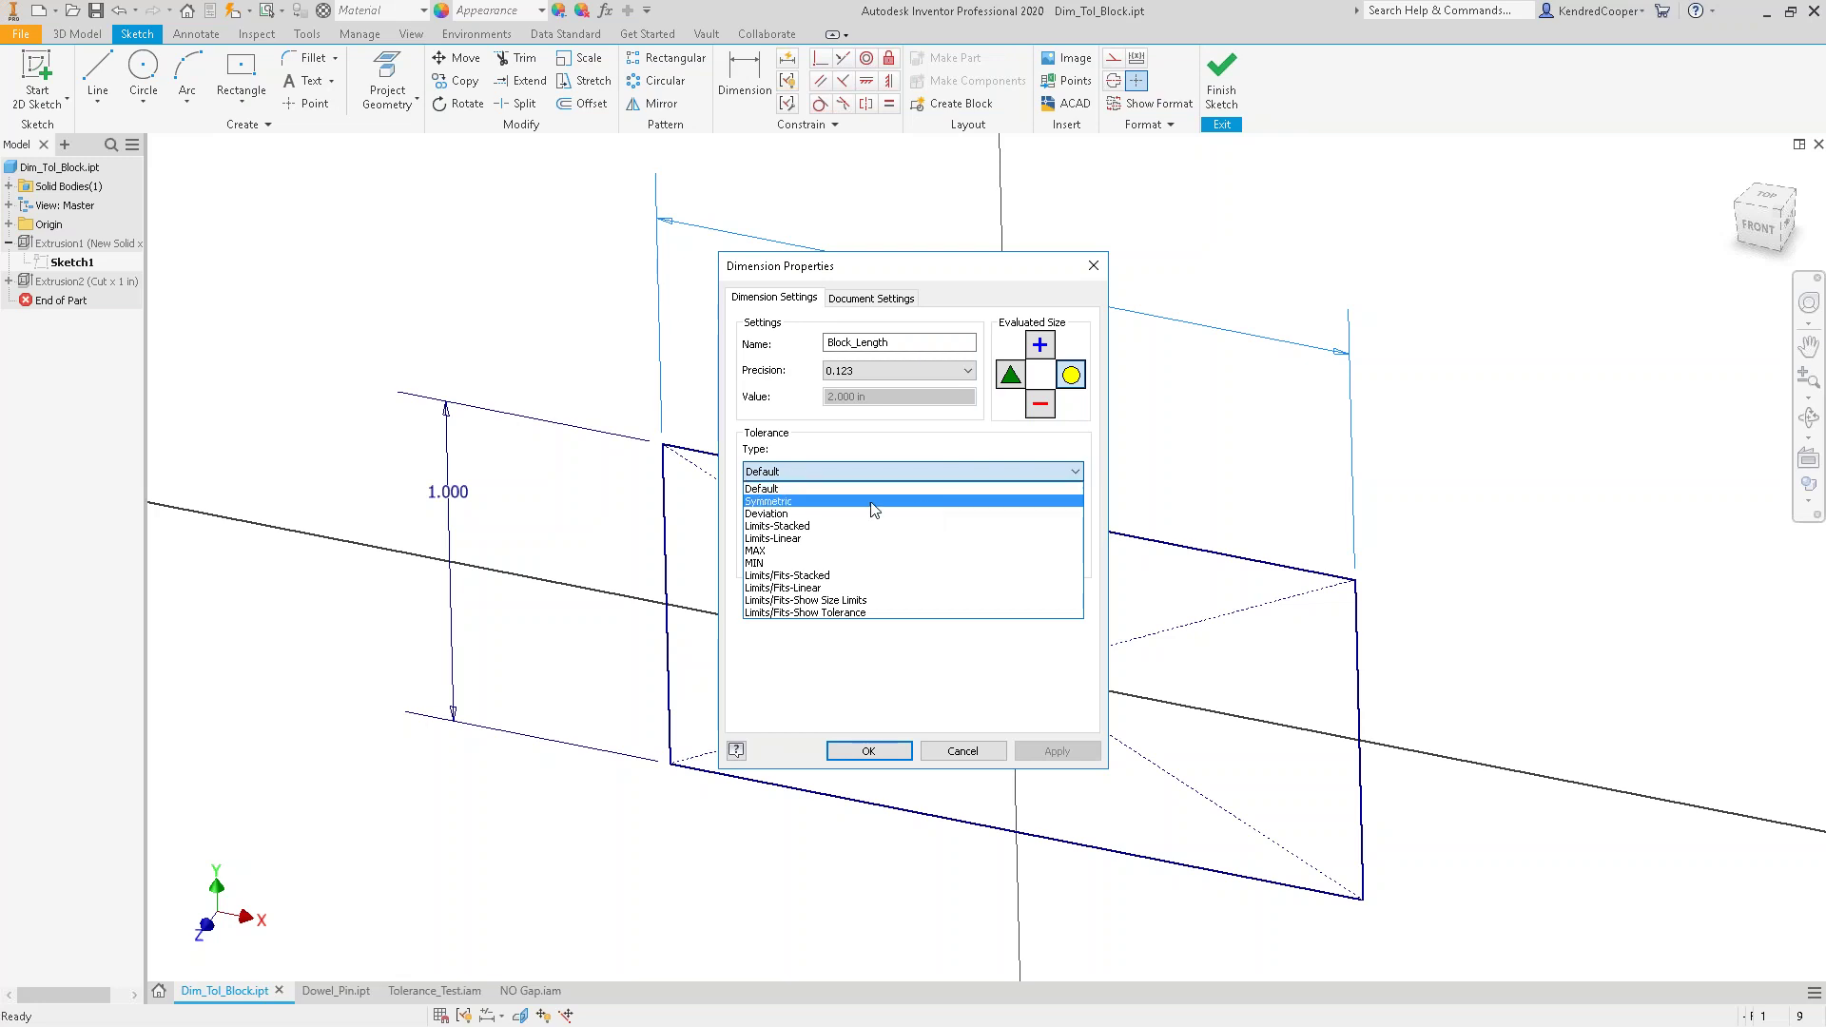
left_click(804, 502)
left_click(827, 513)
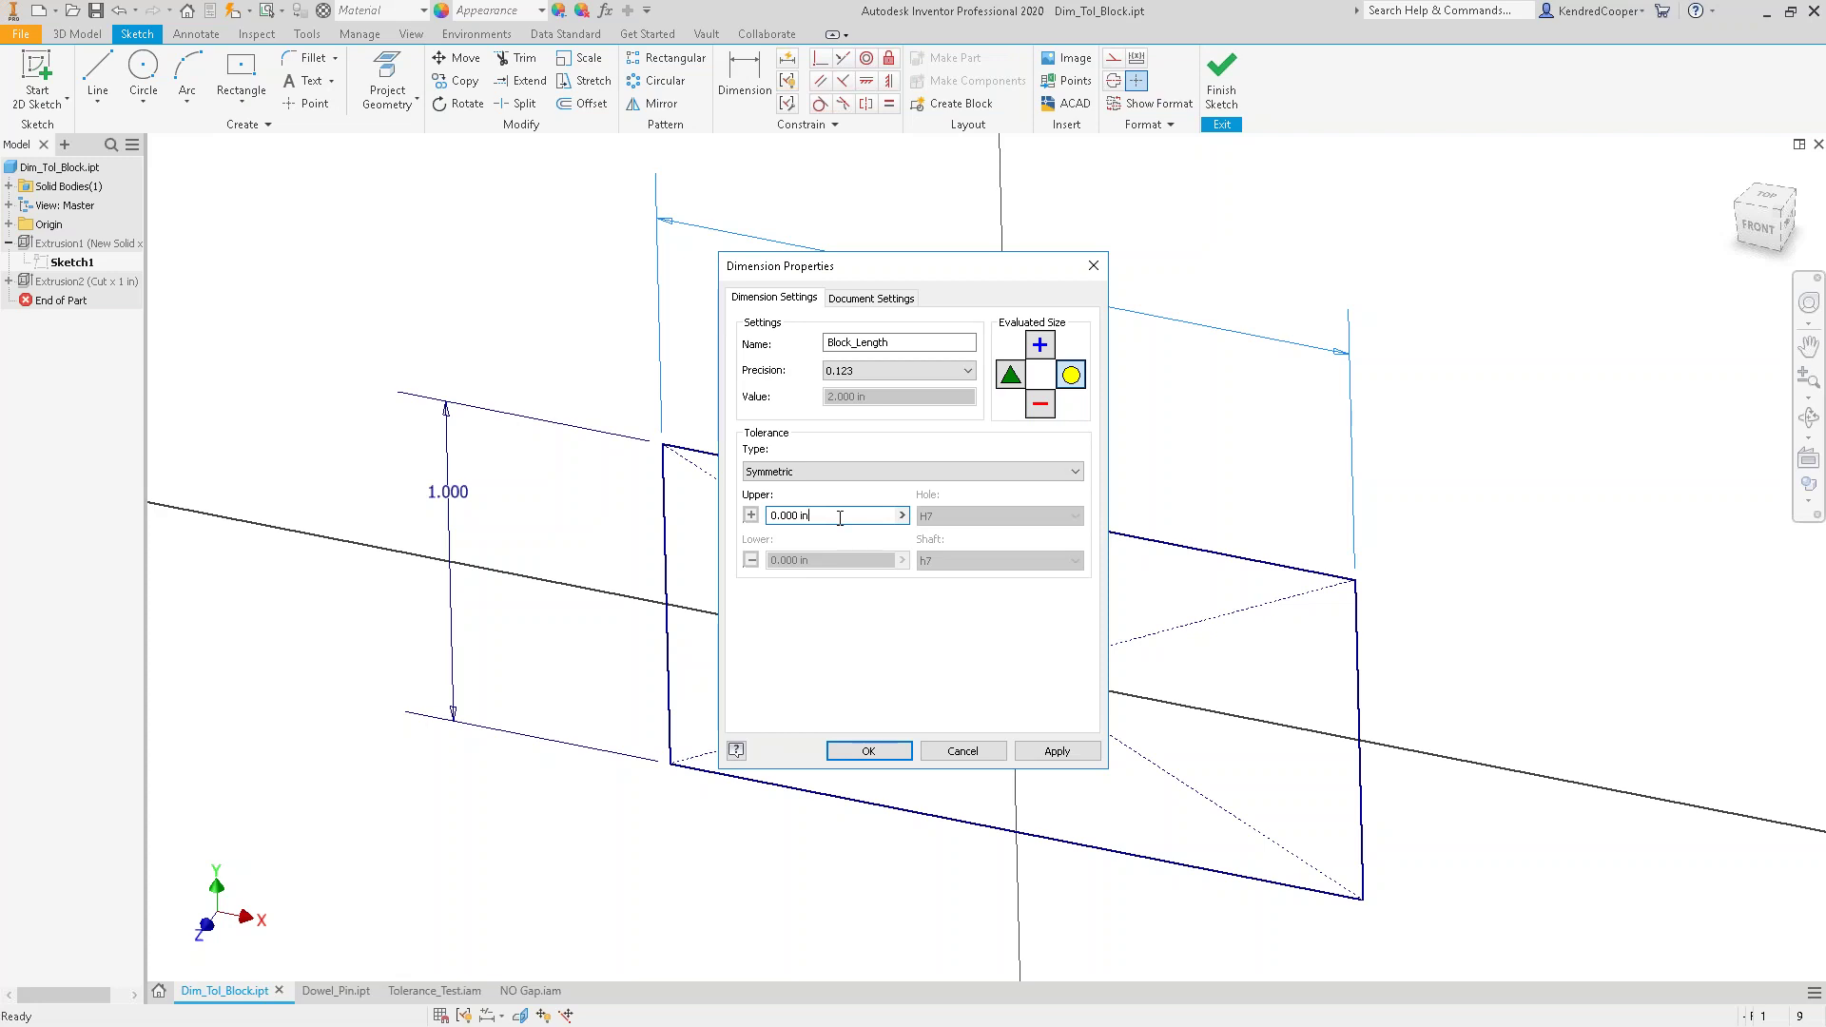
left_click(793, 514)
key("BackSpace")
type("1")
left_click_drag(946, 271, 699, 294)
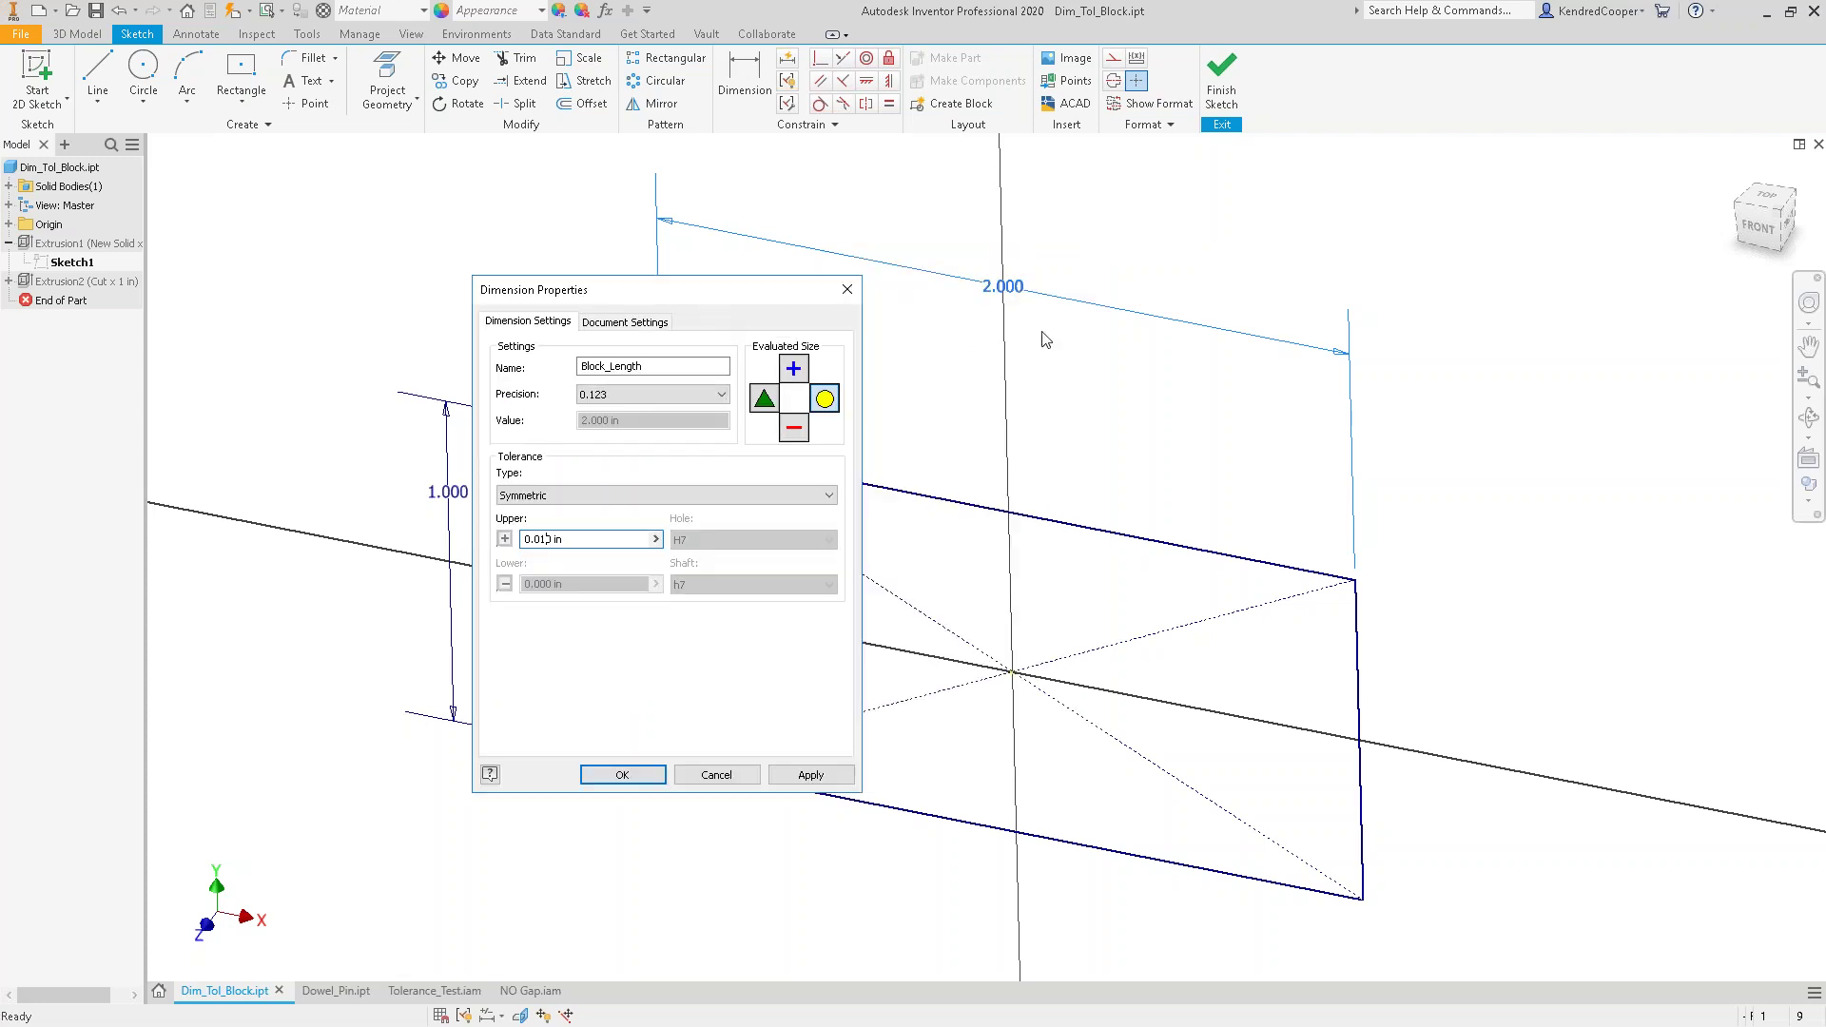
left_click(825, 399)
left_click(628, 777)
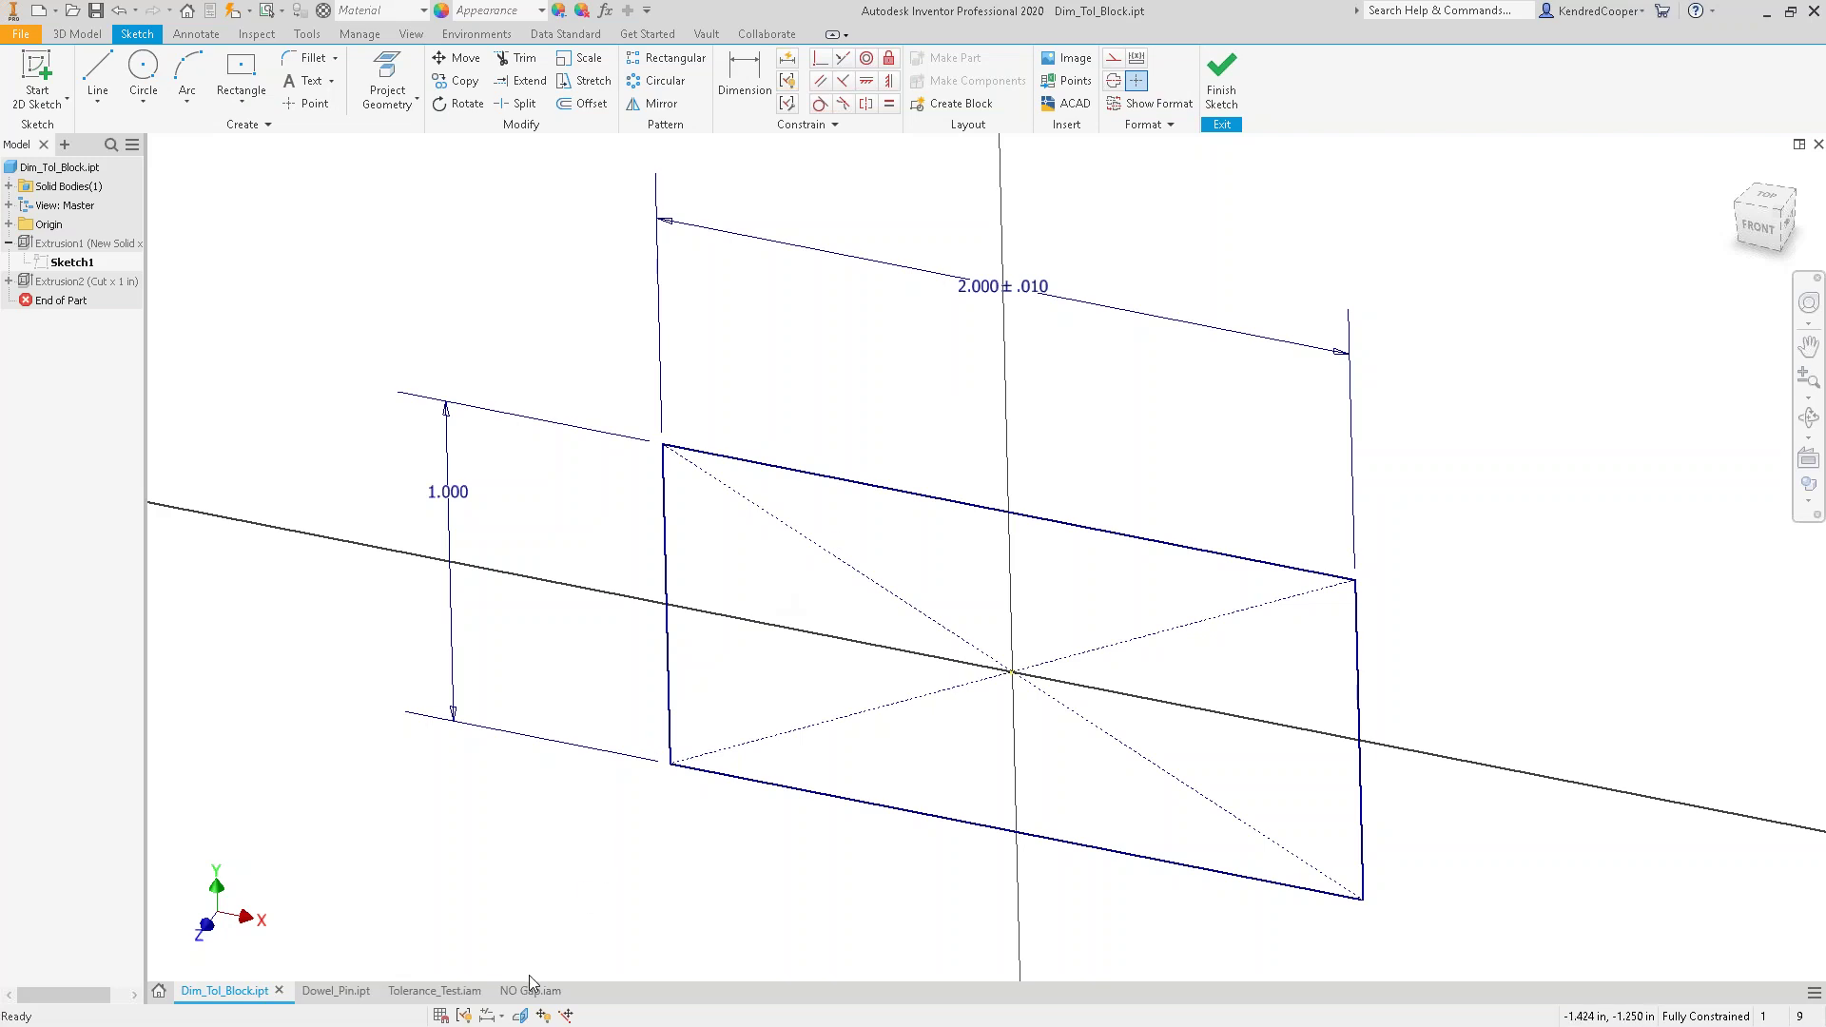
- Switch the dimension display to Expression, then to Tolerance
left_click(502, 1018)
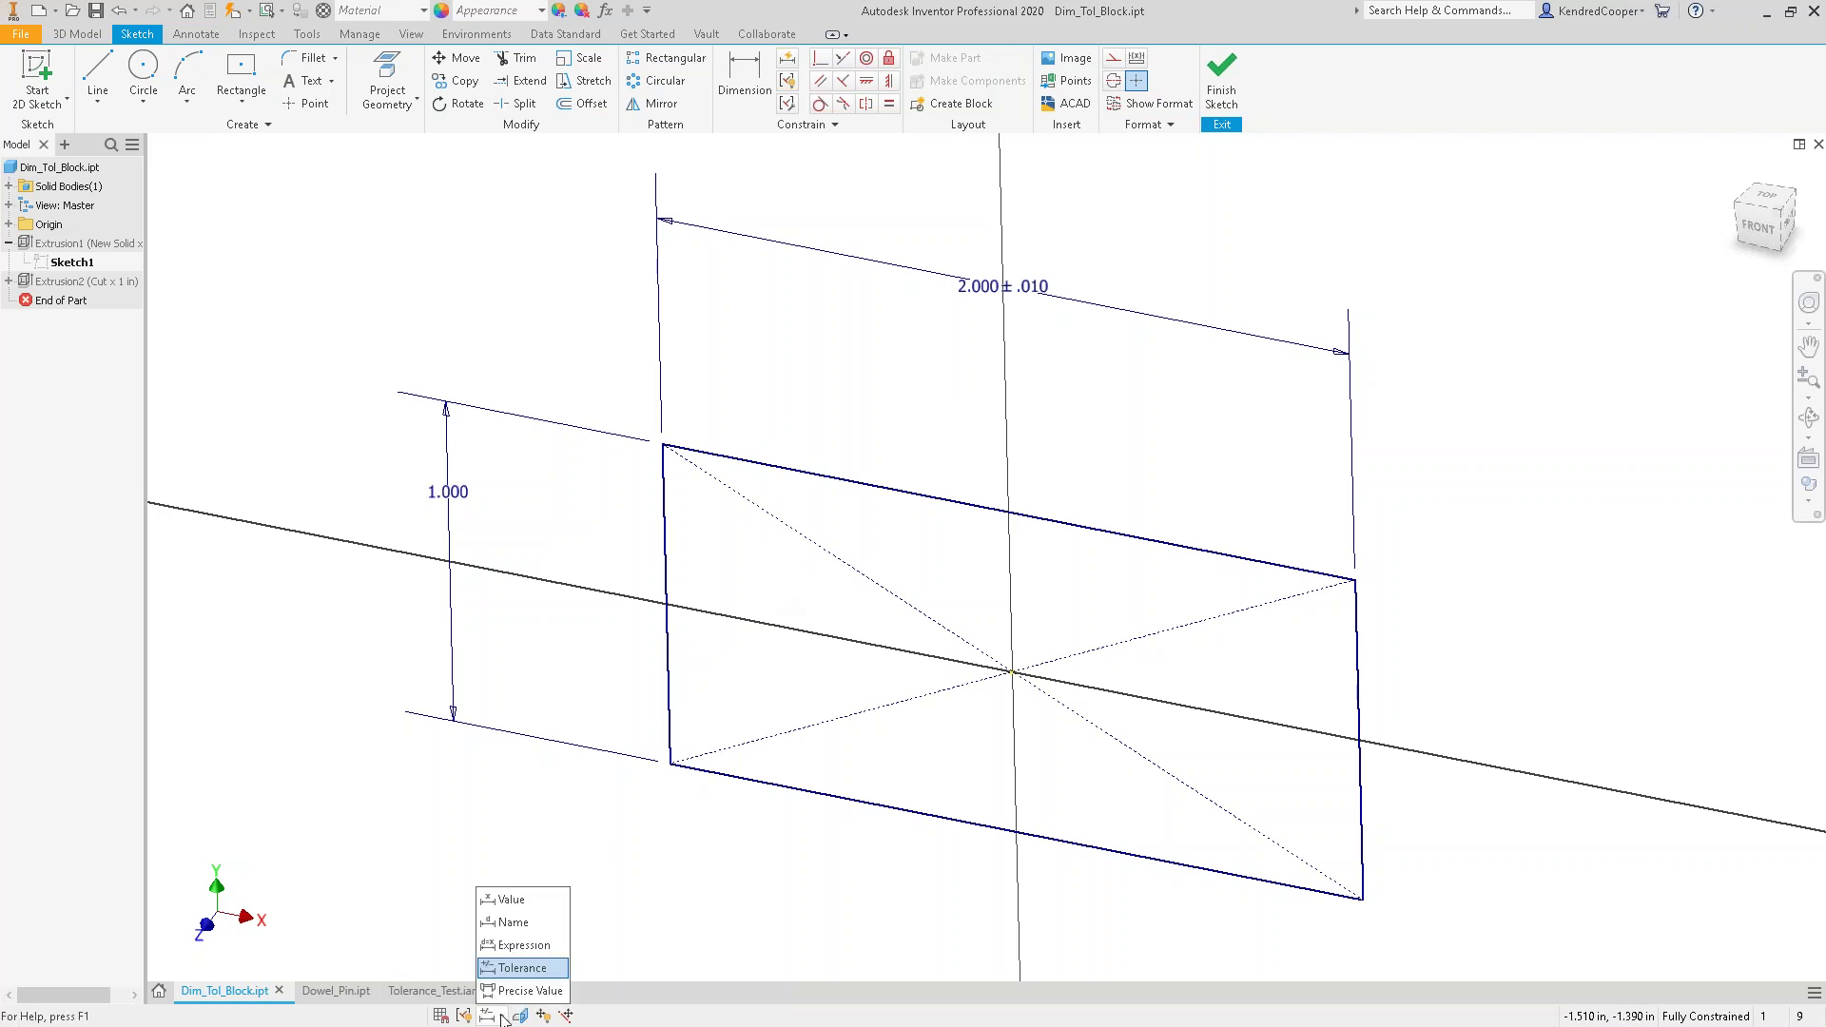
left_click(527, 946)
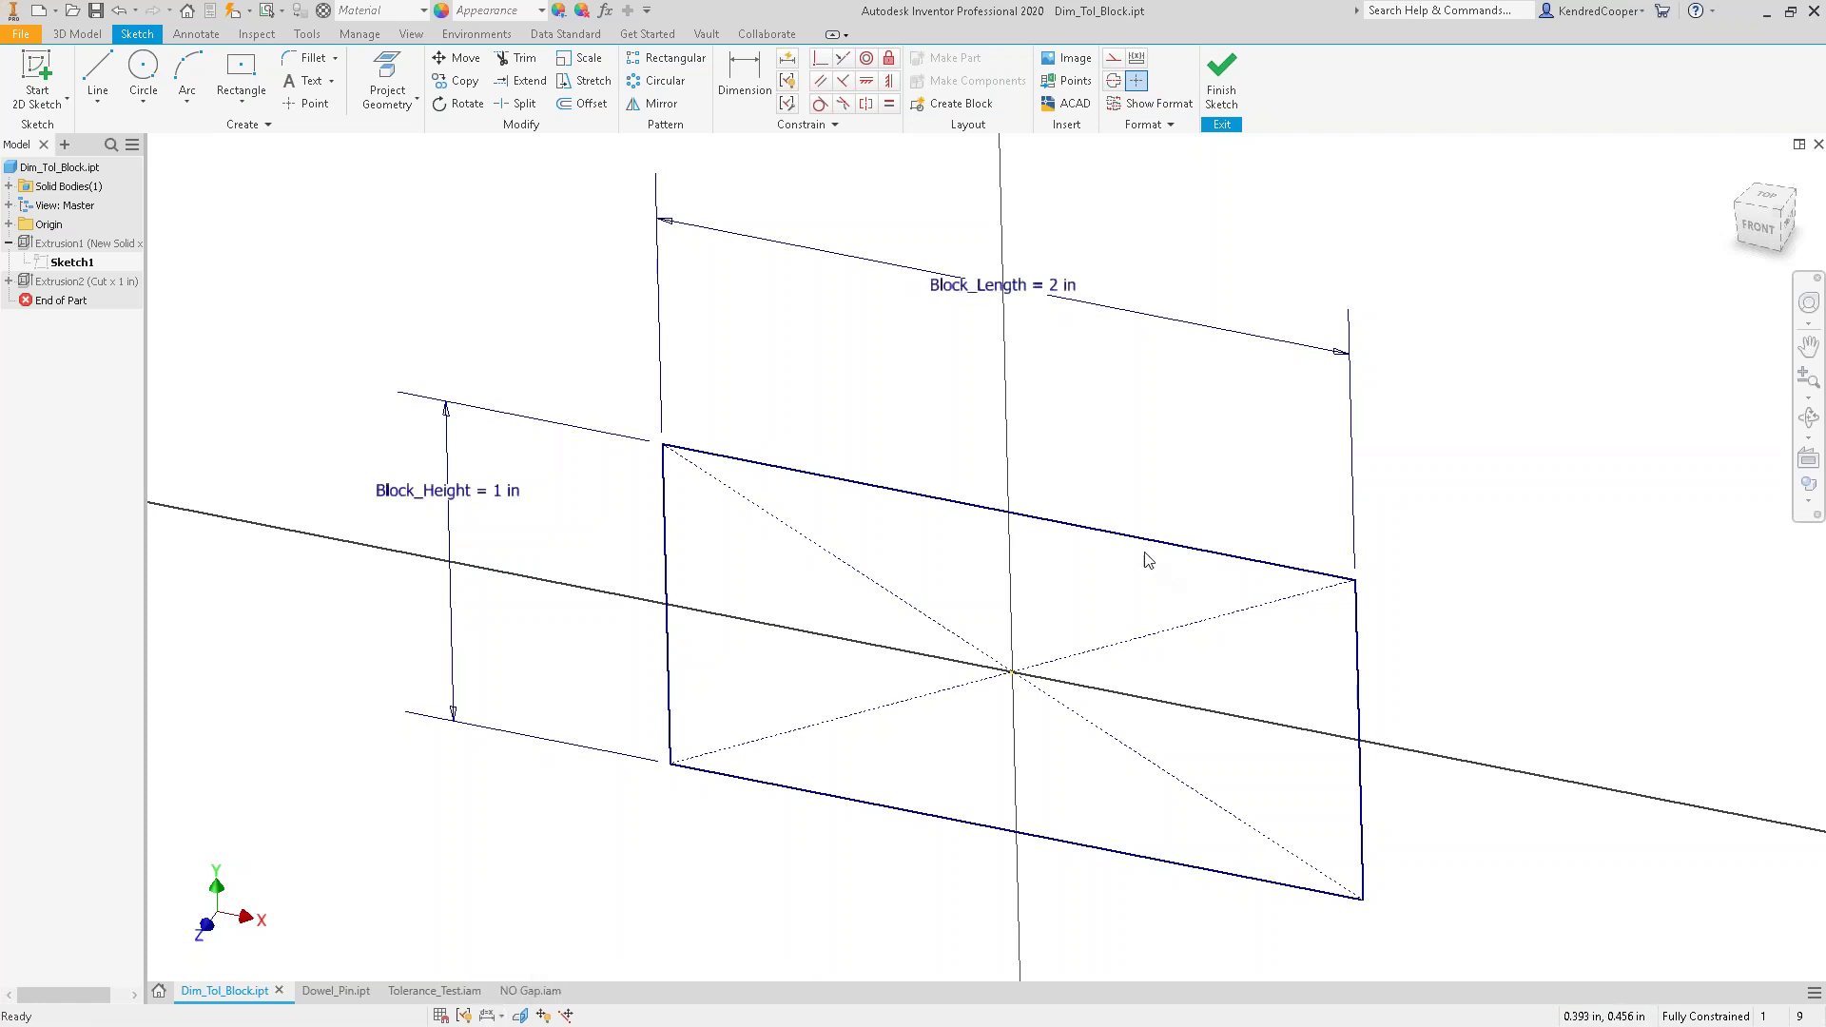
left_click(498, 1015)
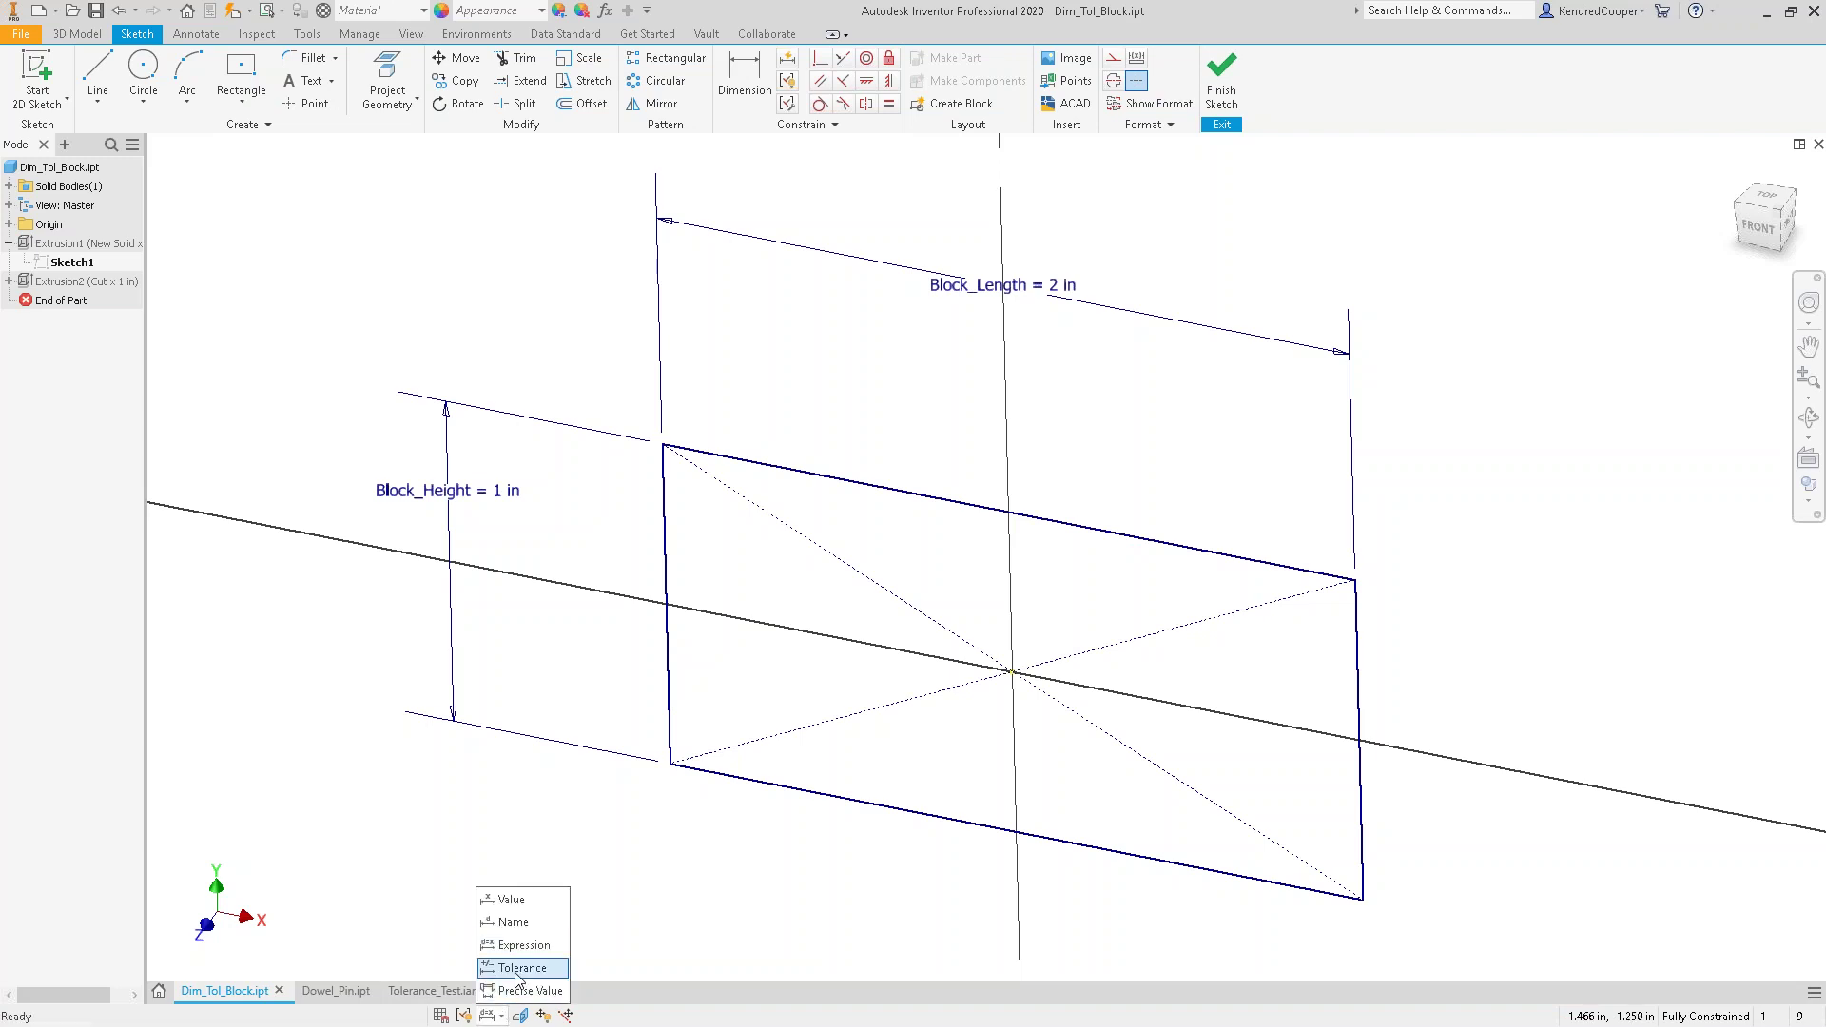
left_click(518, 968)
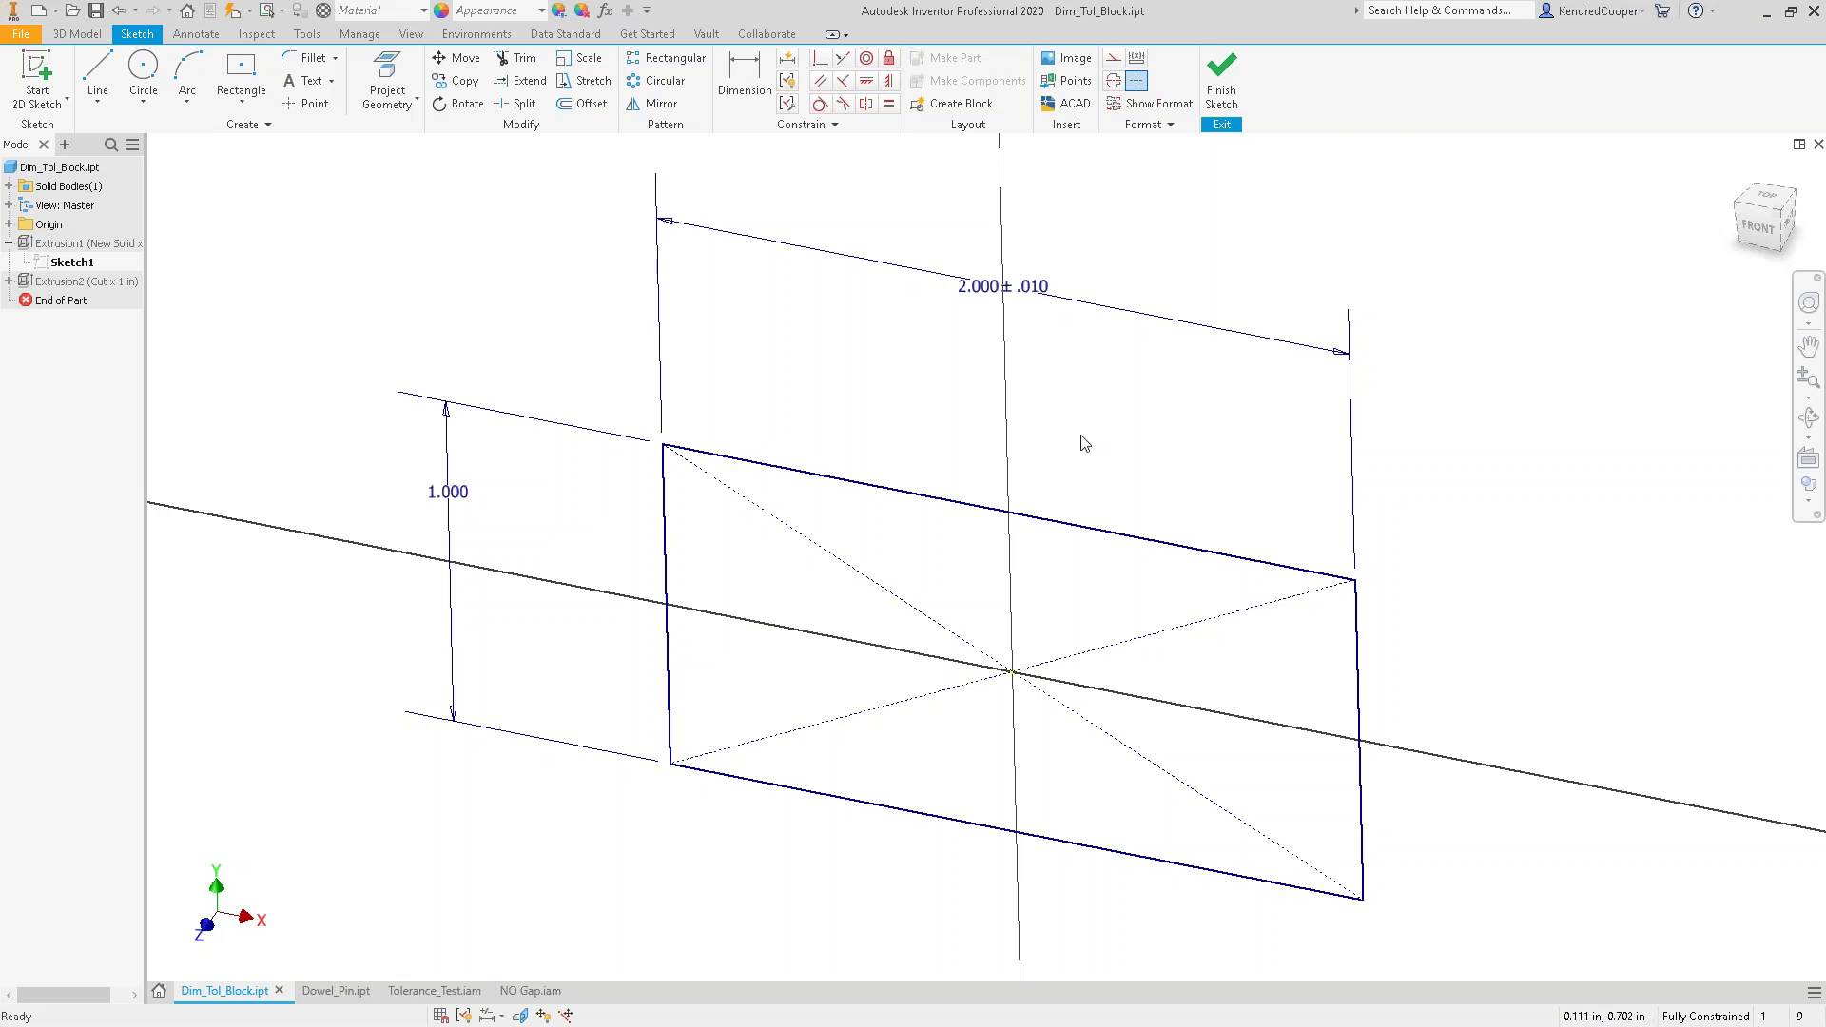
- Reopen and cancel the 2.000 dimension's properties, then finish Sketch1
right_click(1009, 289)
left_click(1031, 347)
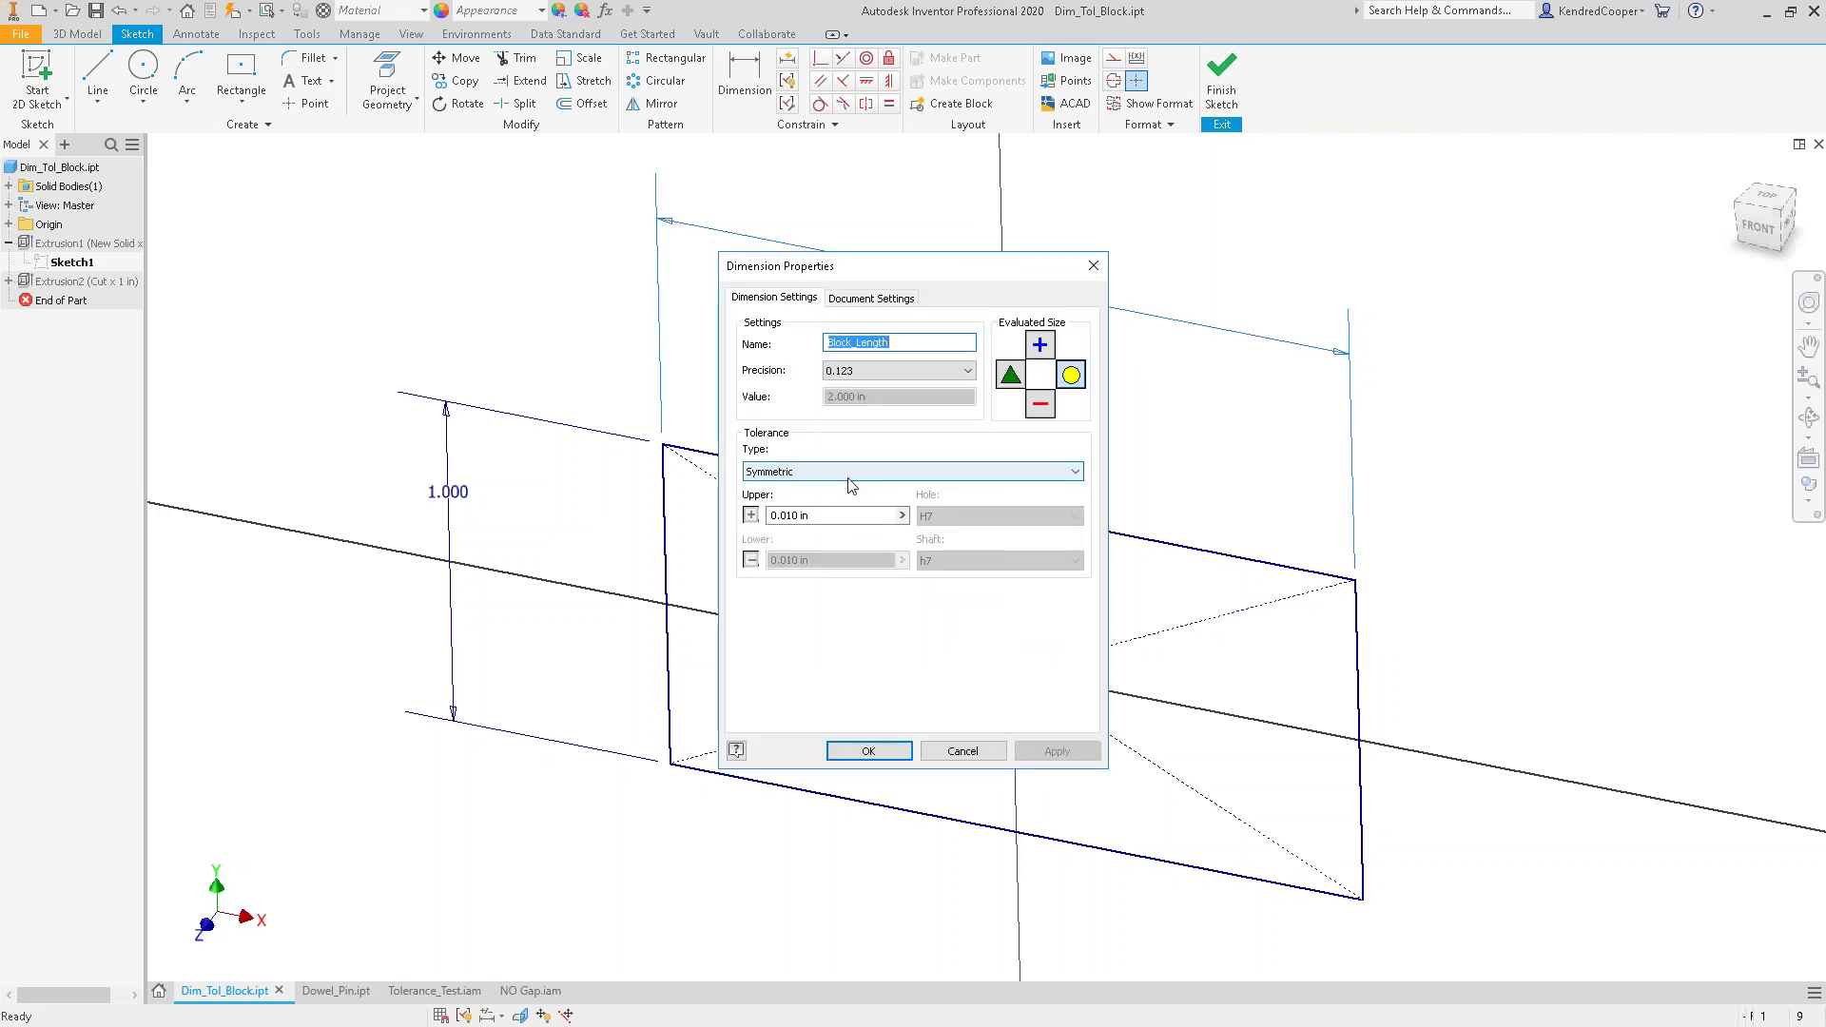
left_click(961, 757)
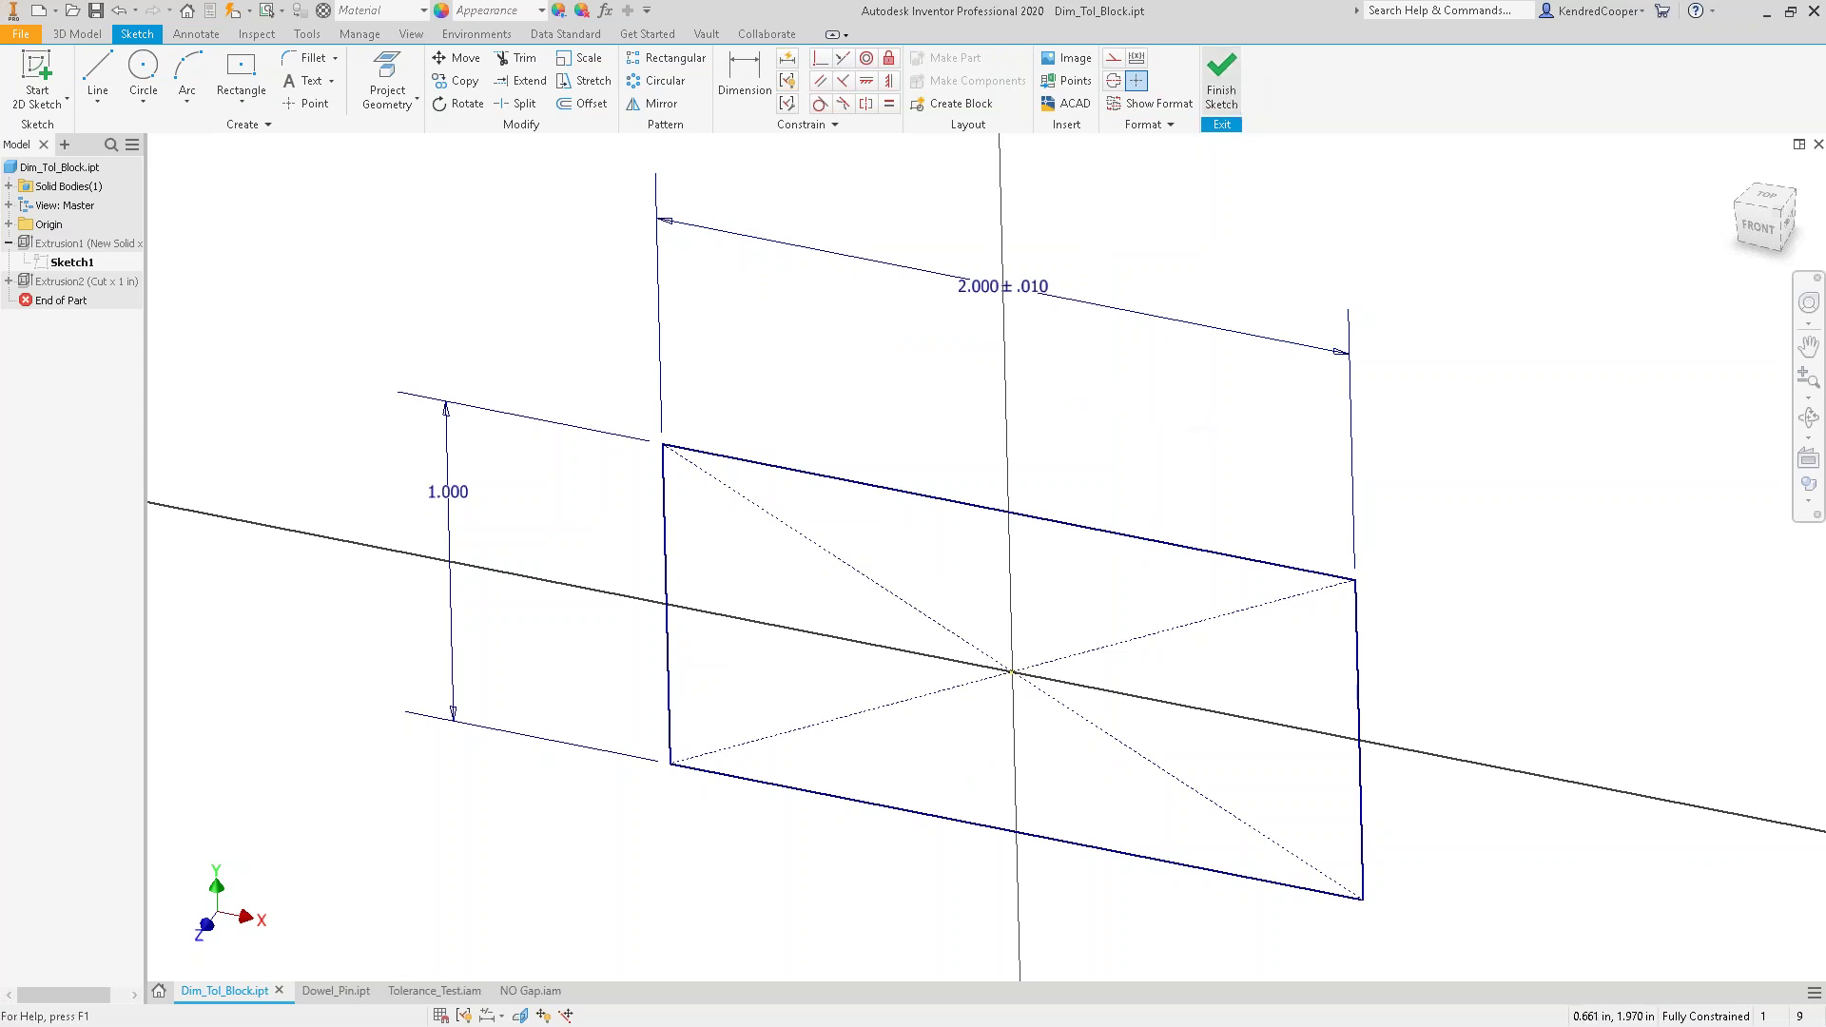
left_click(1221, 81)
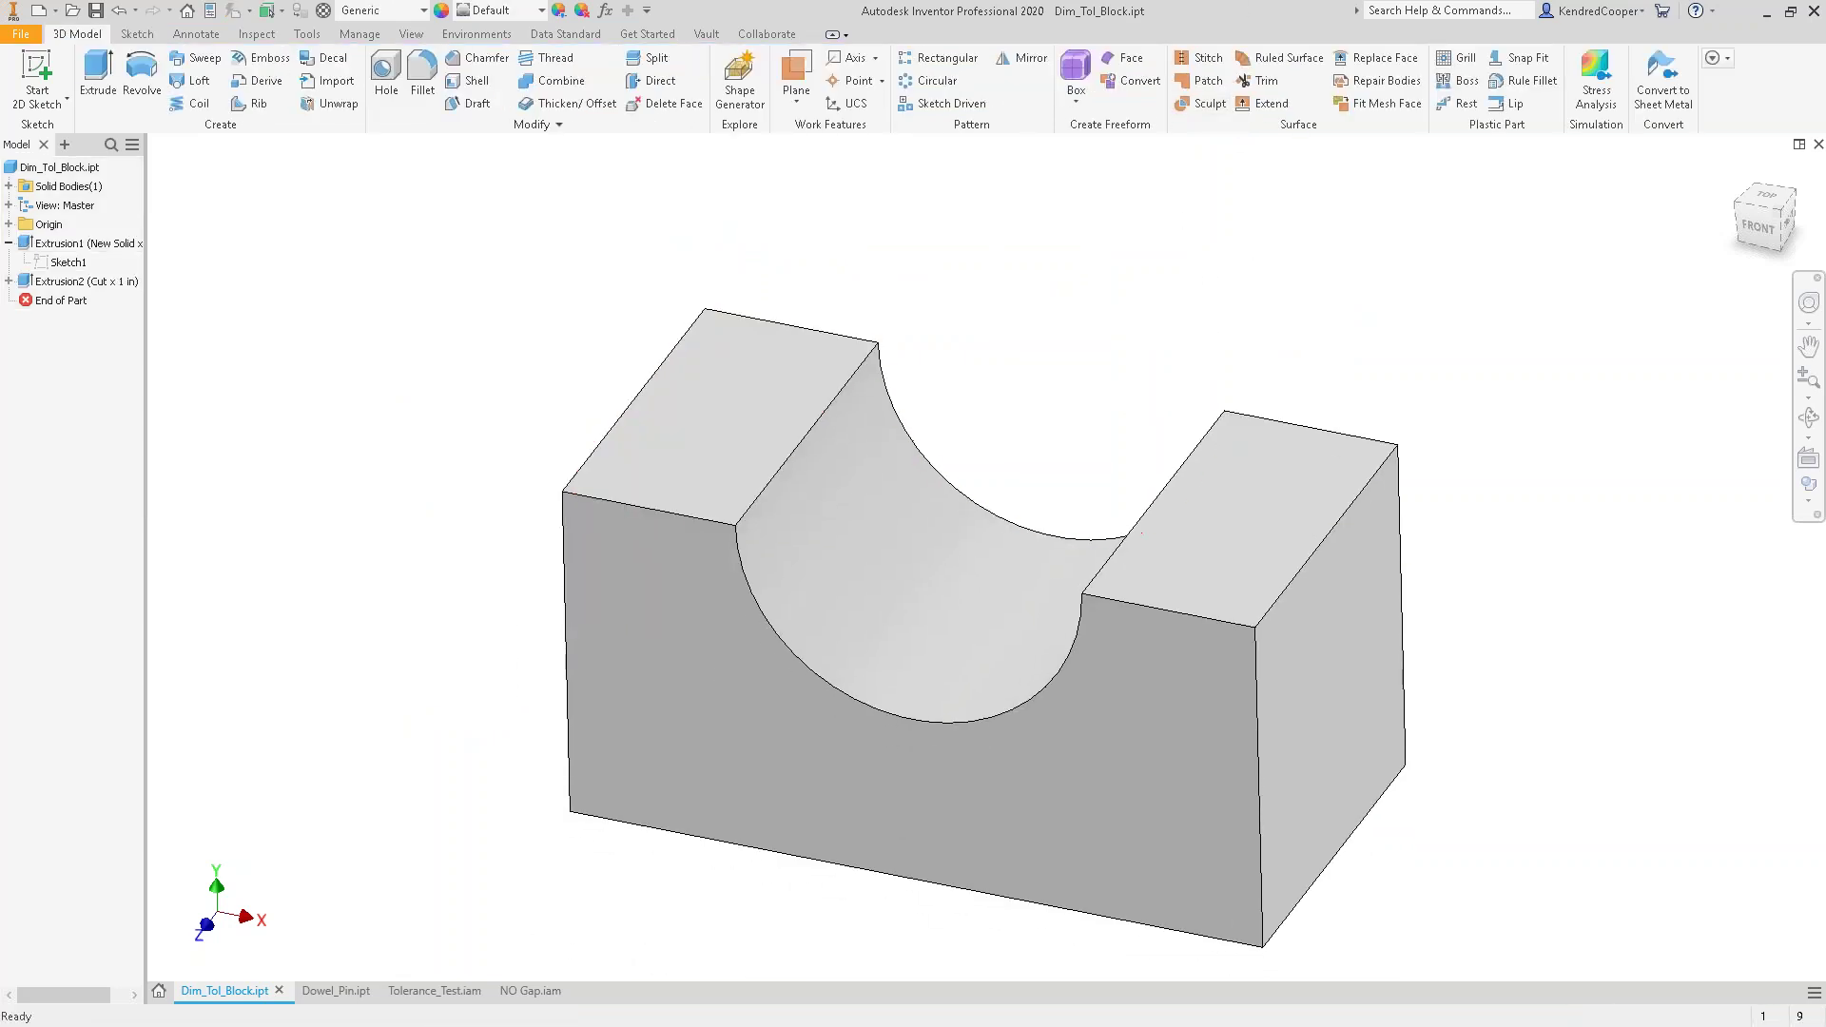
right_click(481, 245)
- Measure the block's bottom front edge at 2.000 in
left_click(409, 211)
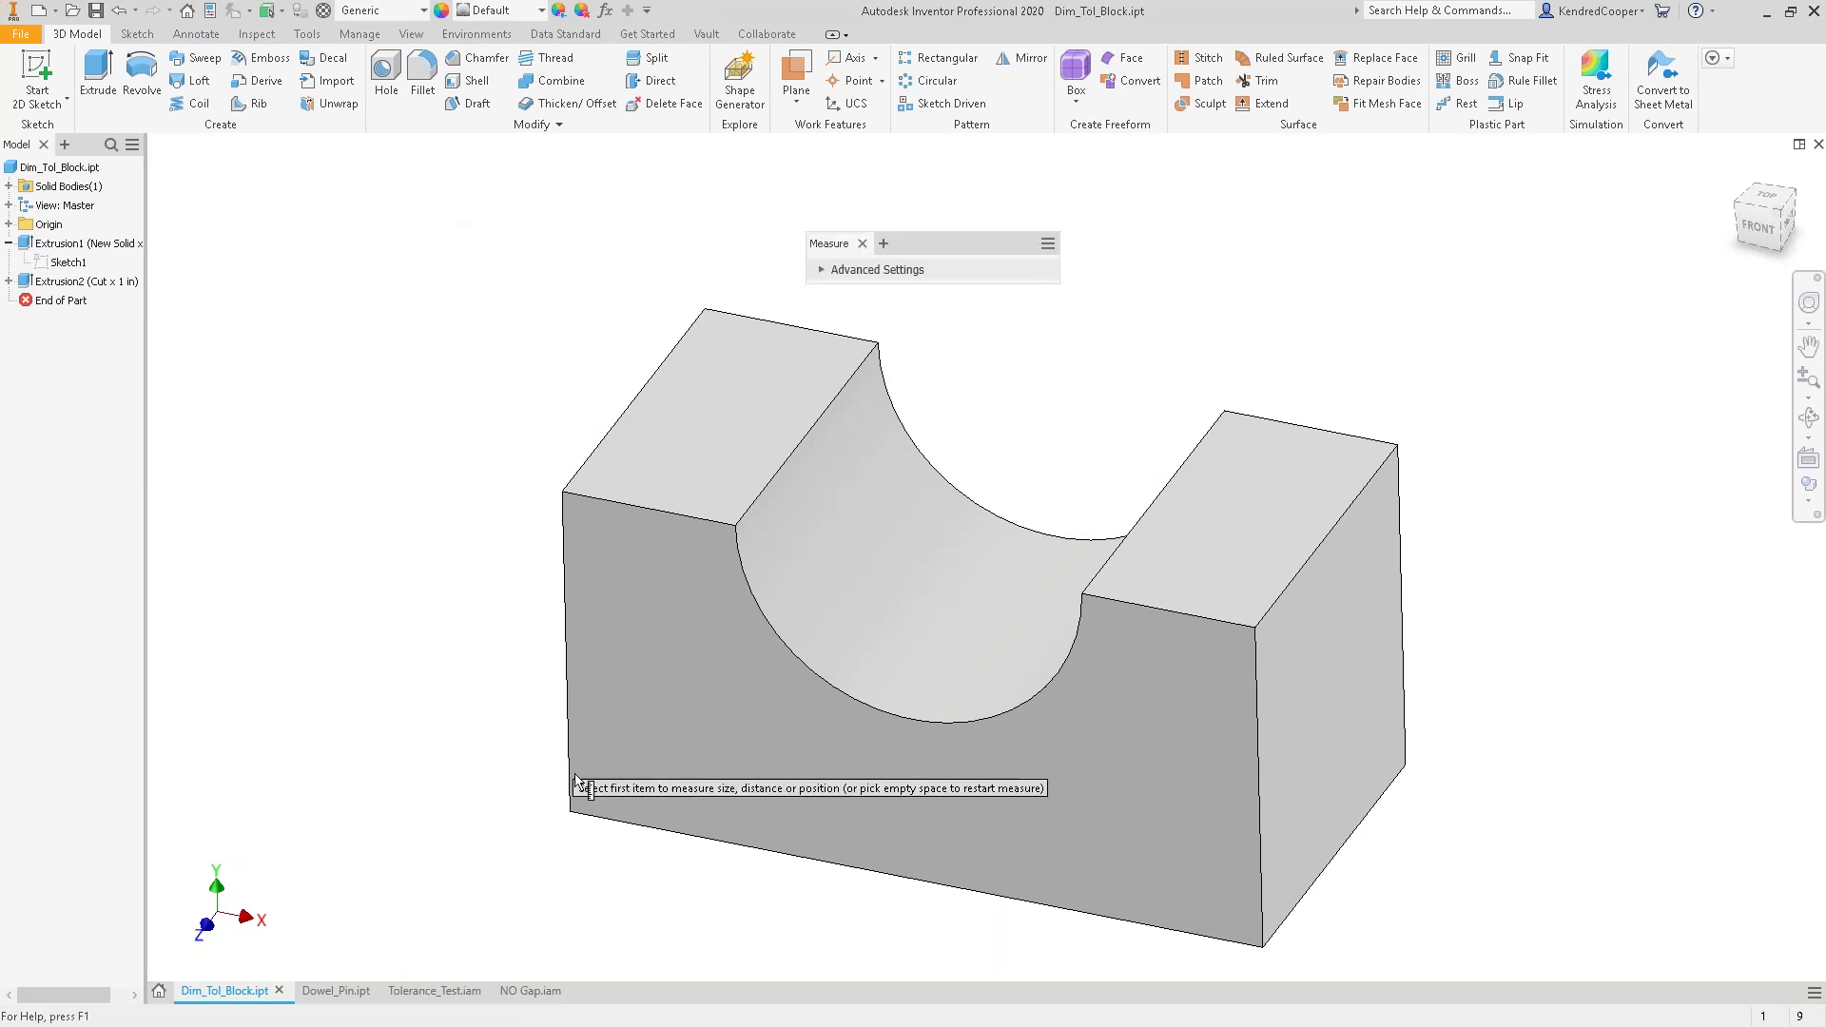
left_click(693, 837)
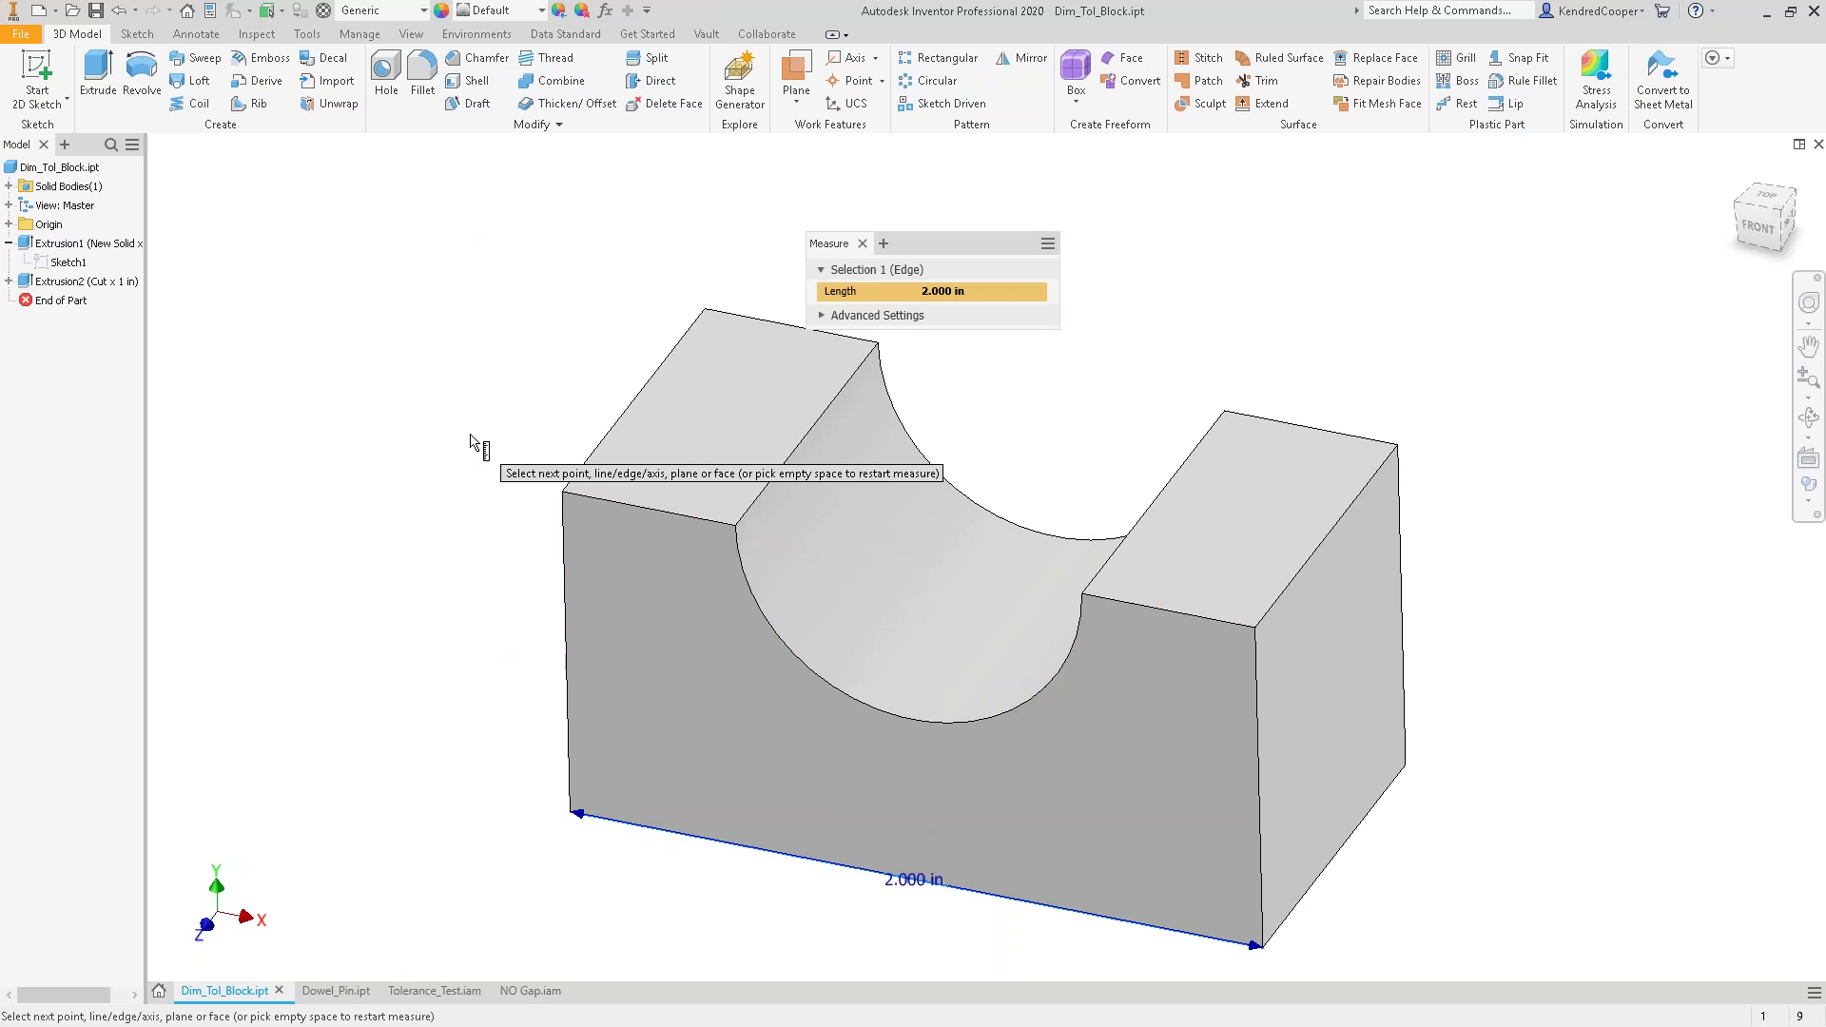
key("Escape")
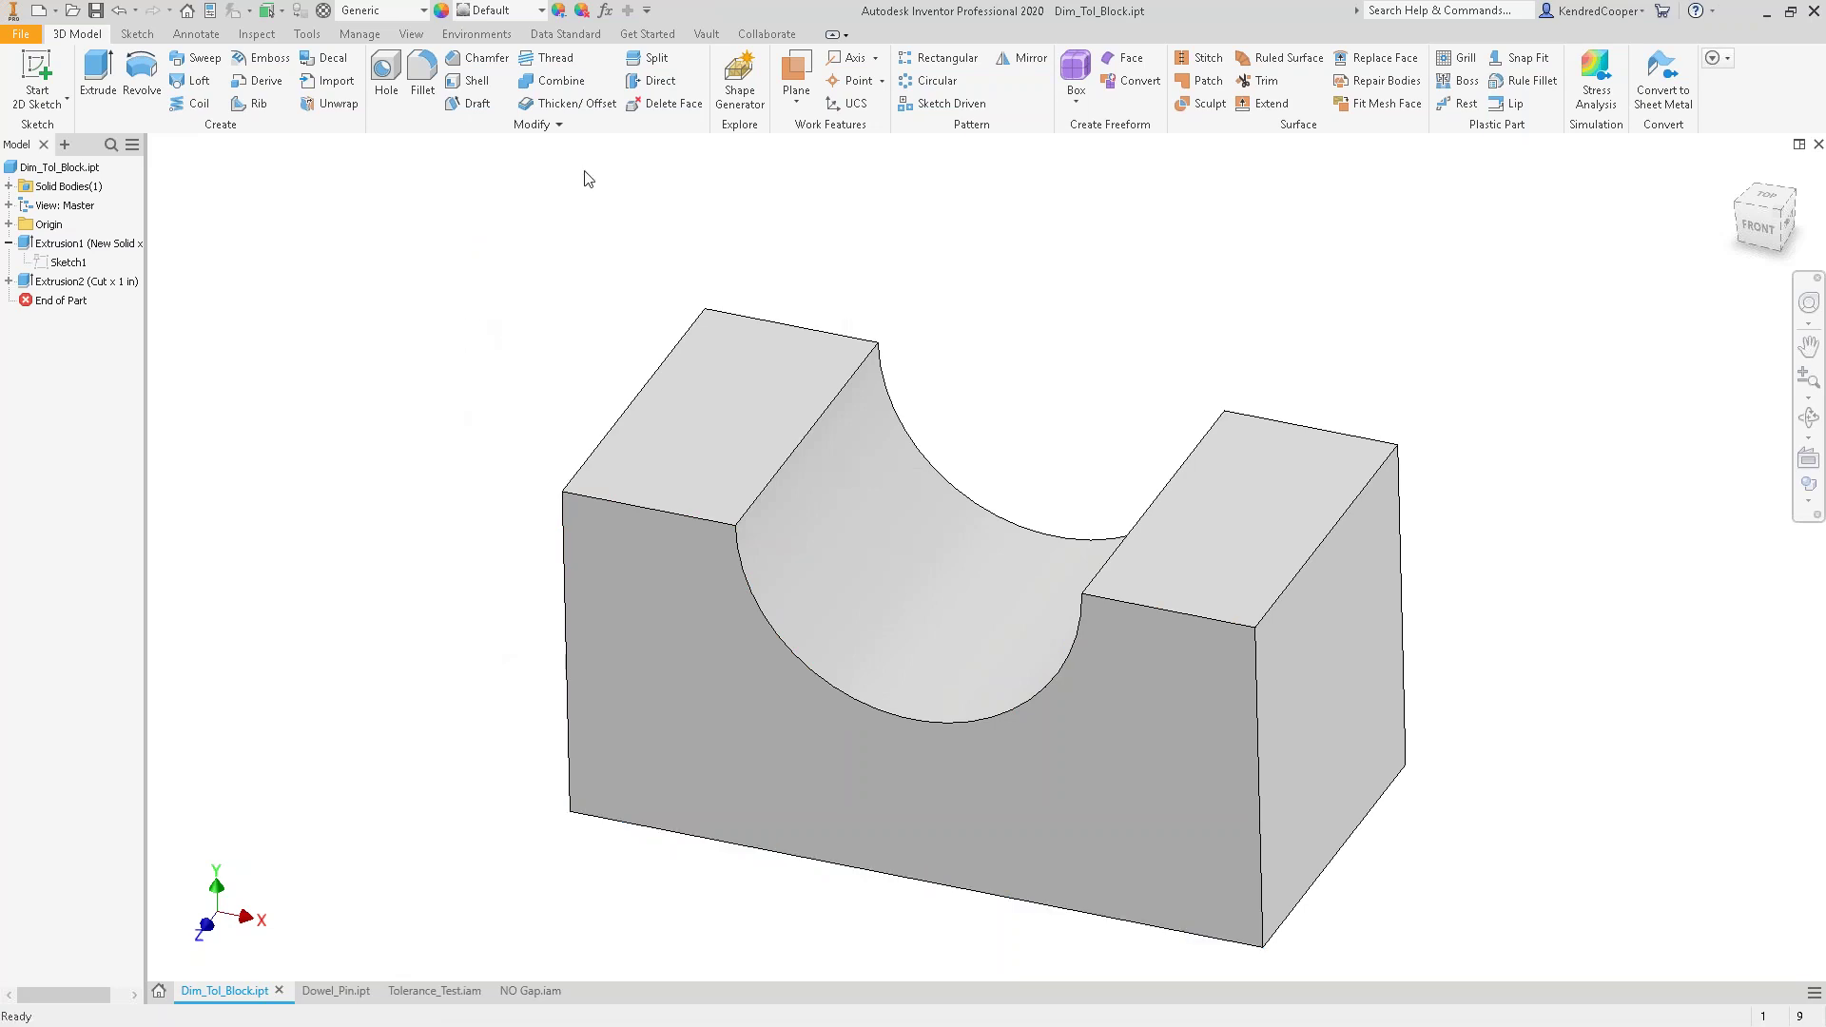
- Set Block_Length's tolerance evaluation to its lower limit in Parameters
left_click(605, 12)
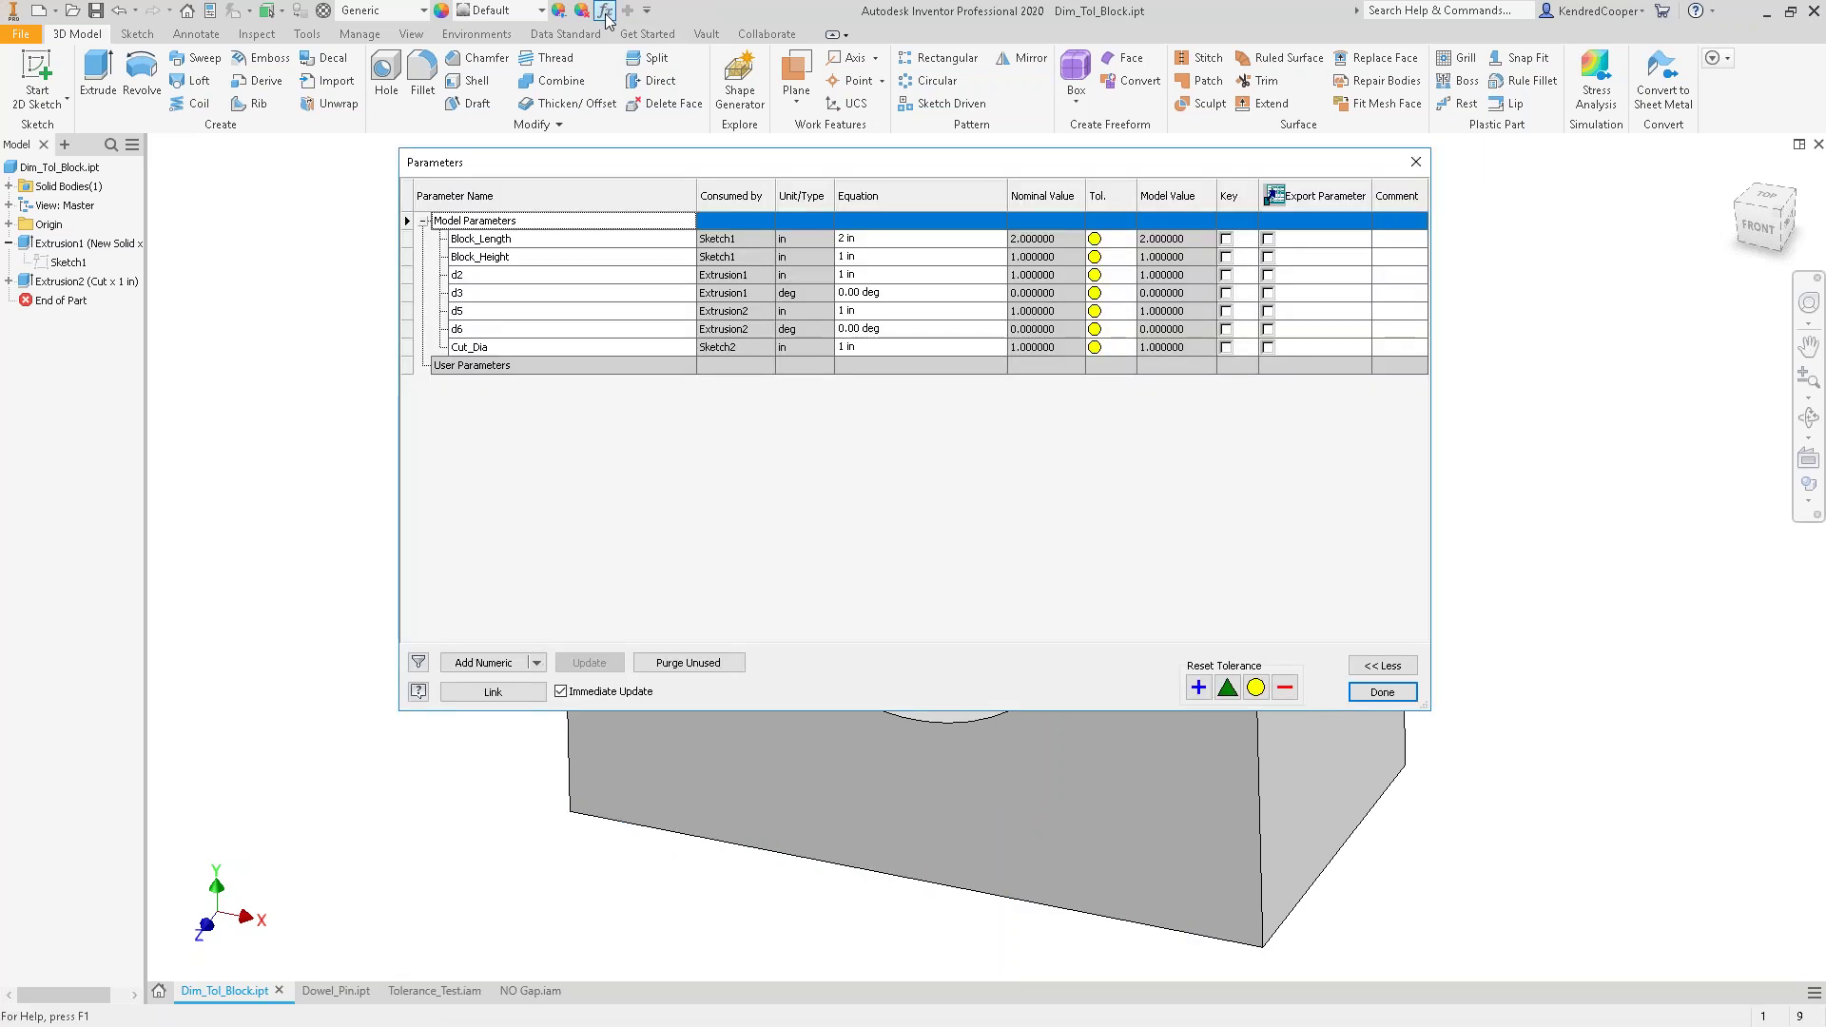
left_click(533, 245)
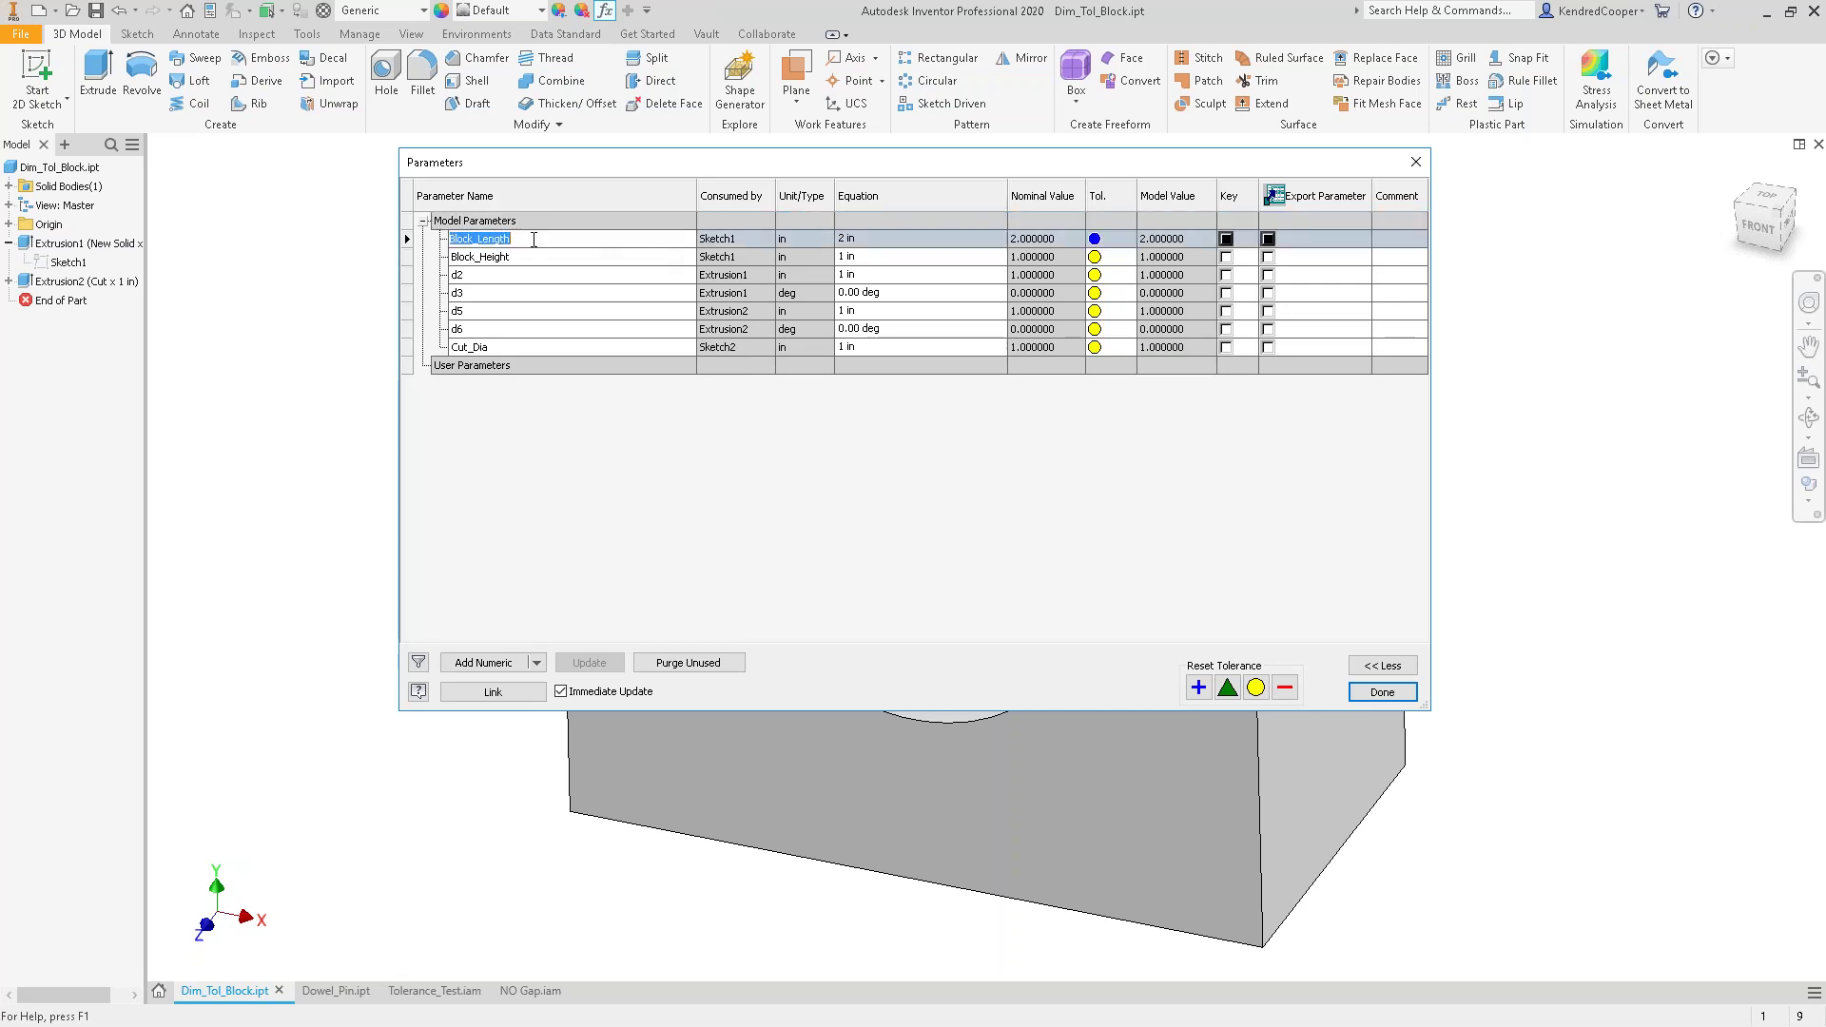
left_click(1126, 244)
left_click(1126, 244)
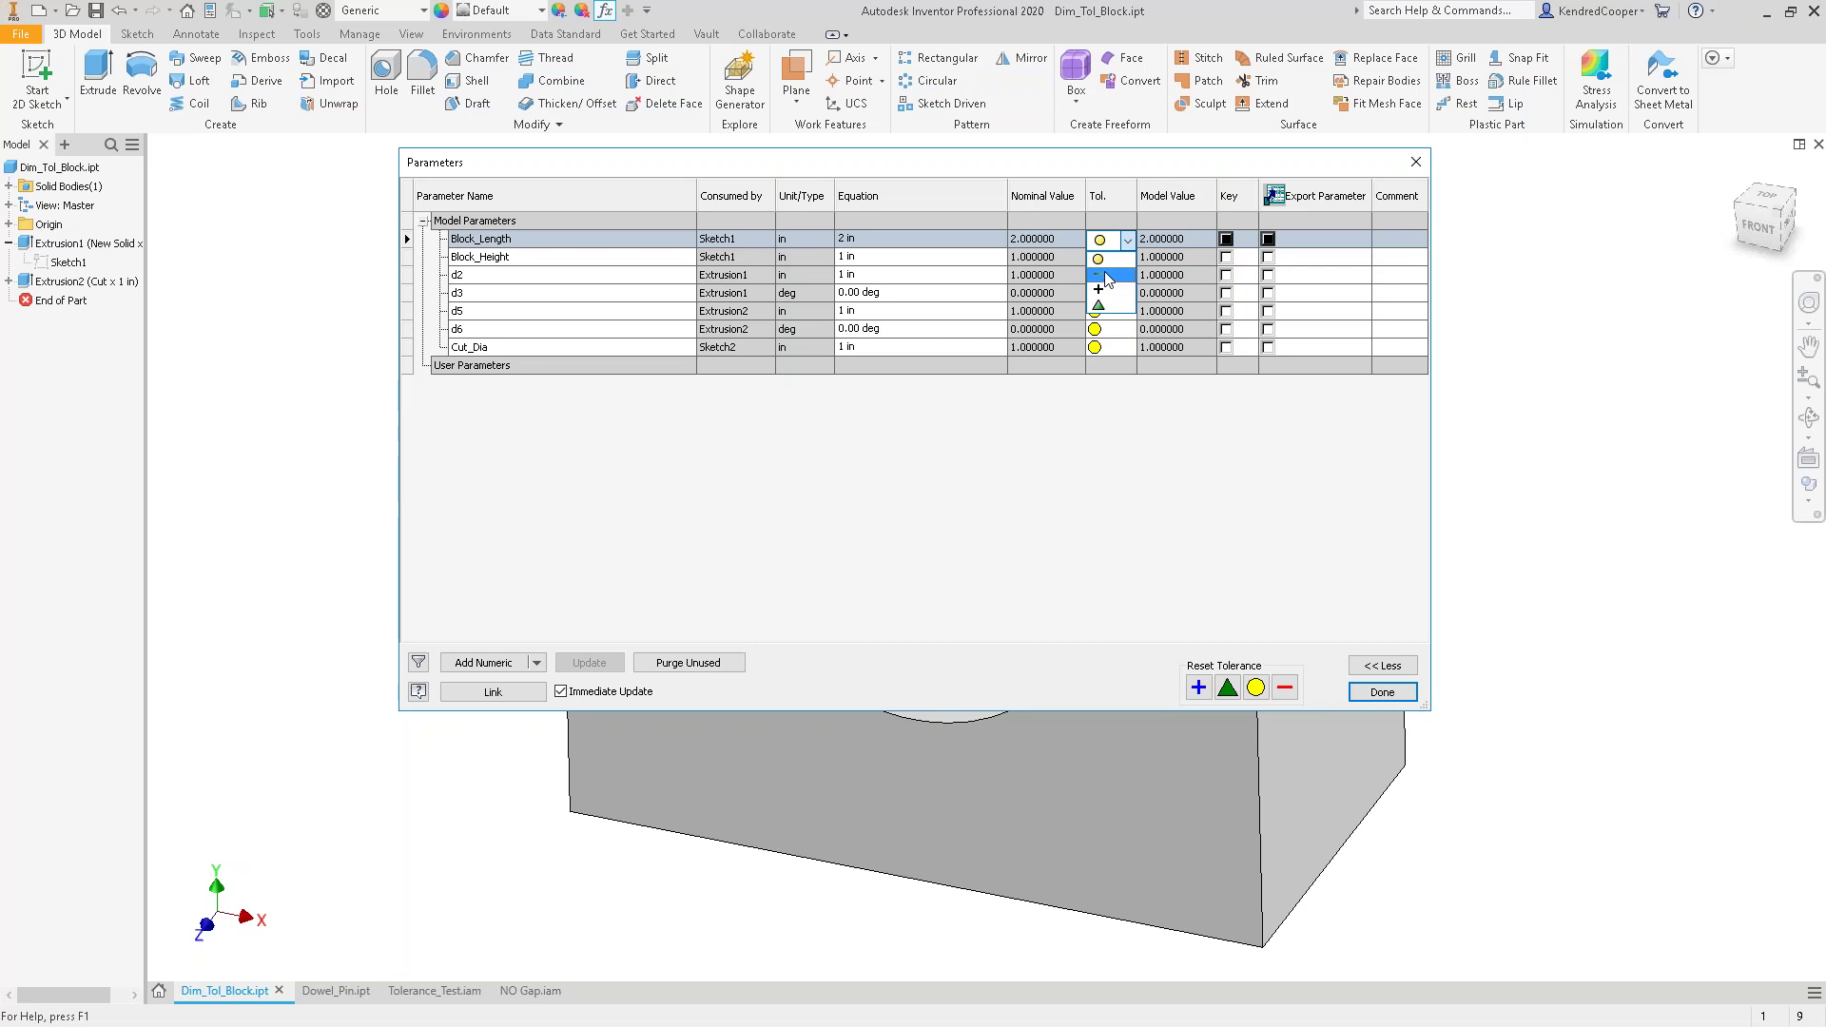
left_click(1108, 276)
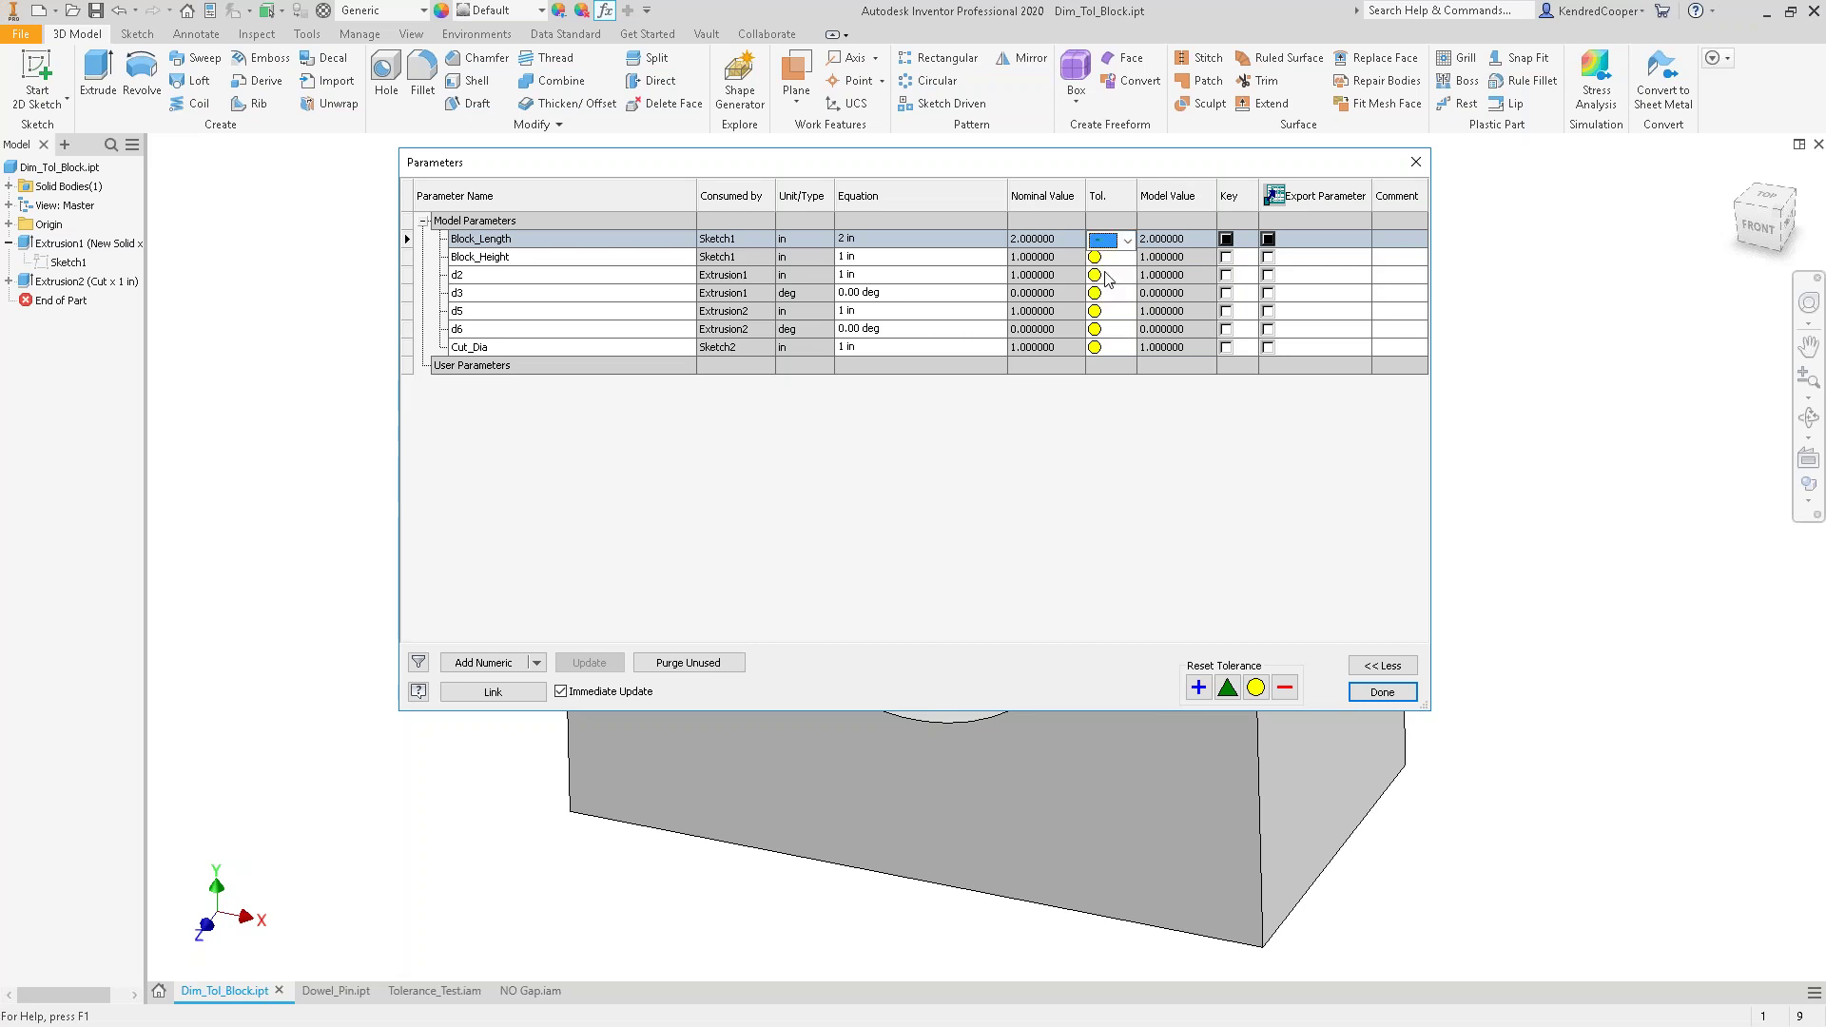
left_click(1381, 693)
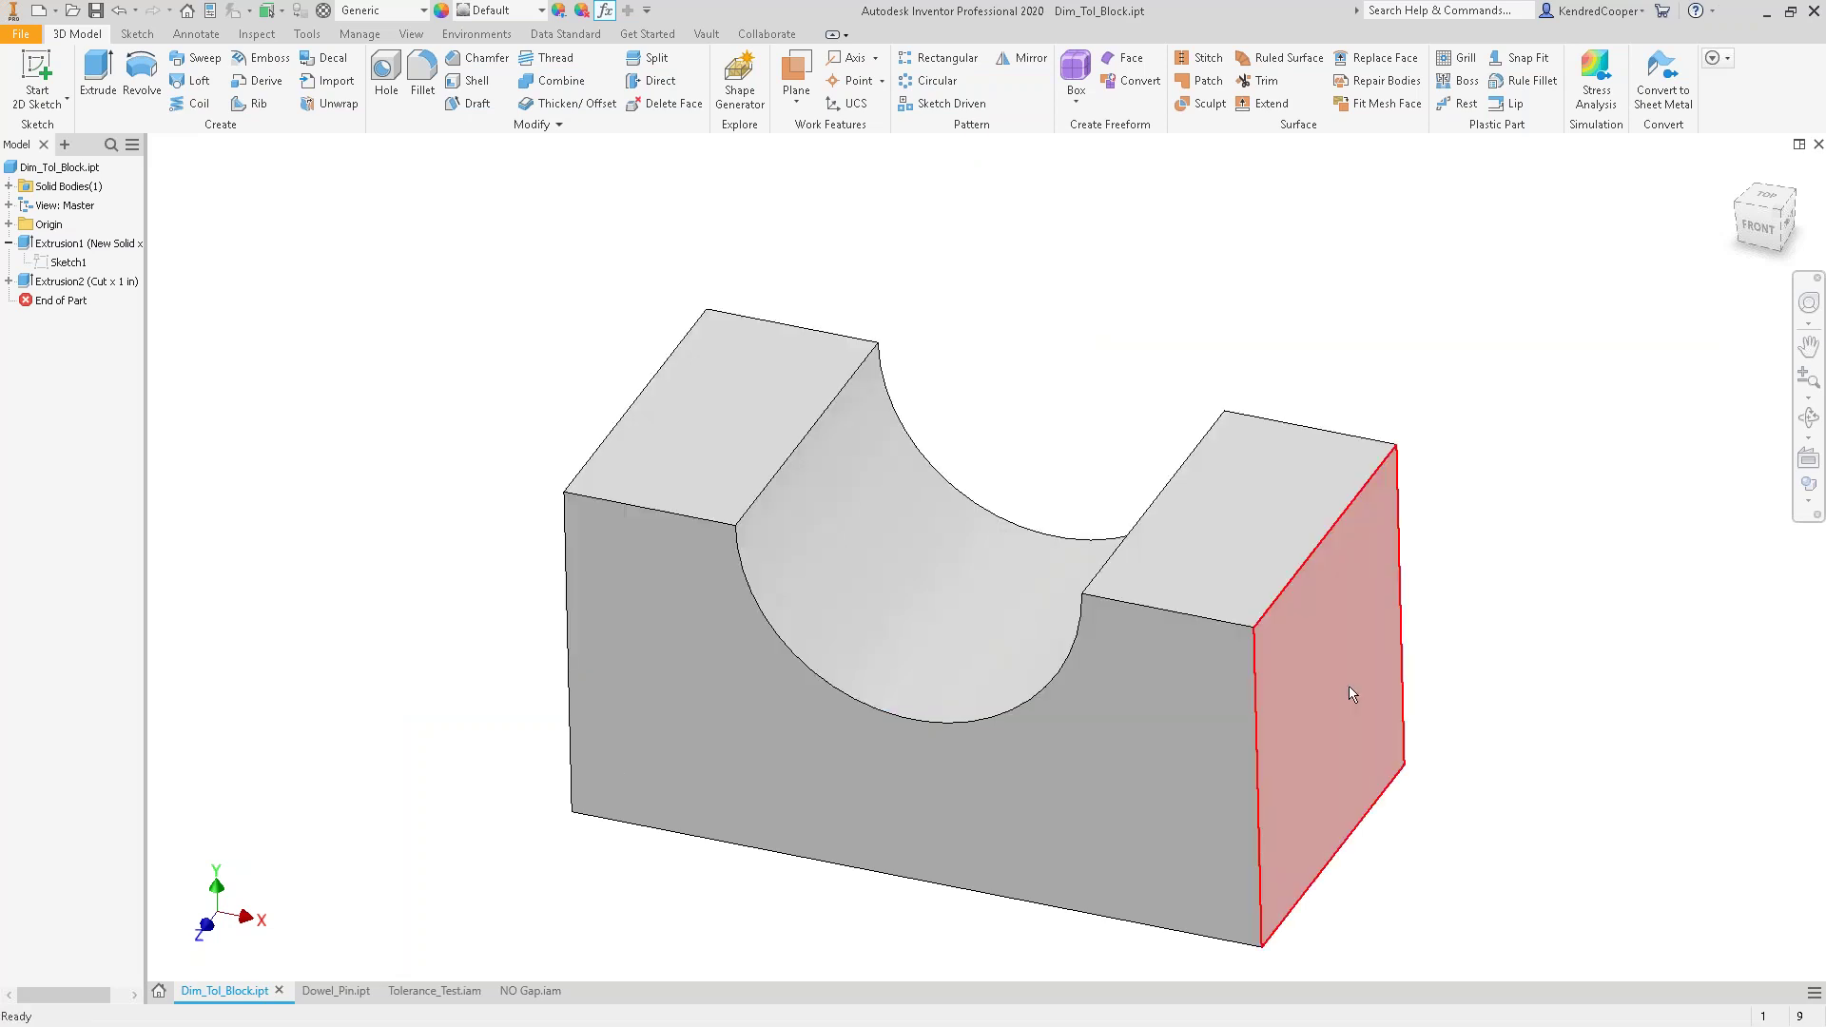
- Re-measure the bottom front edge, now 1.990 in
right_click(480, 354)
left_click(430, 320)
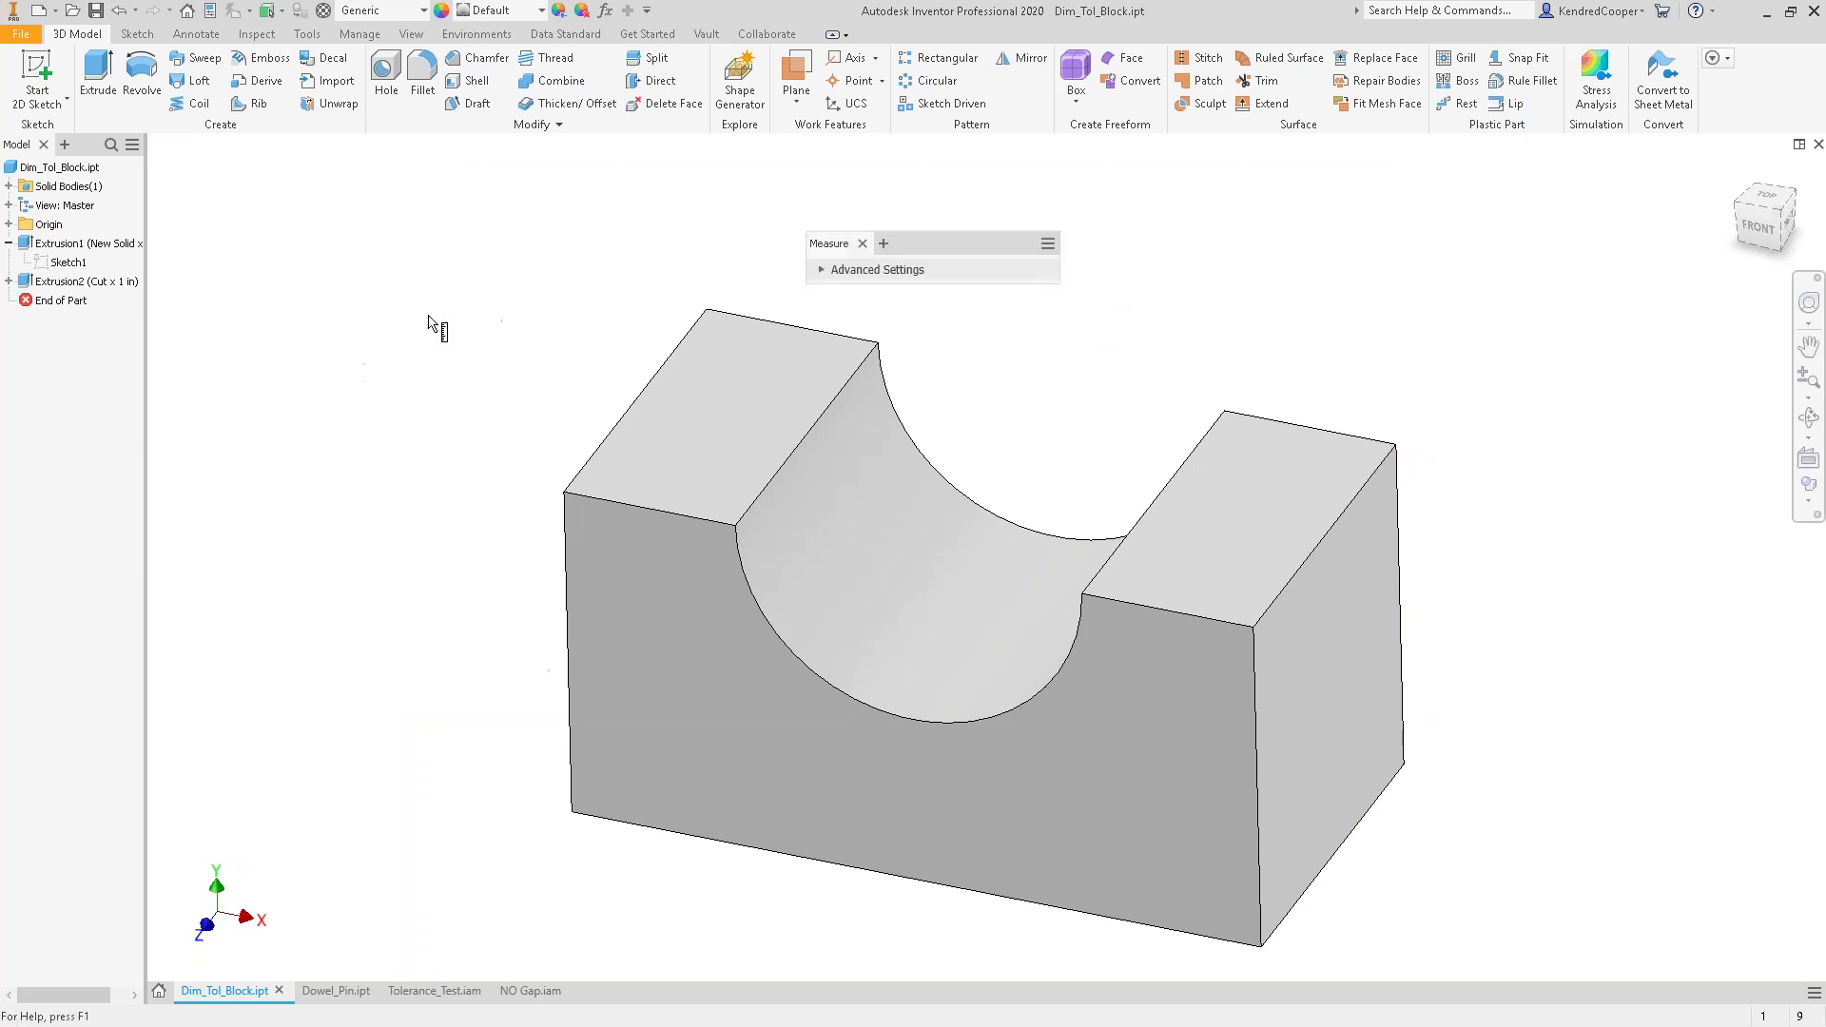
left_click(702, 844)
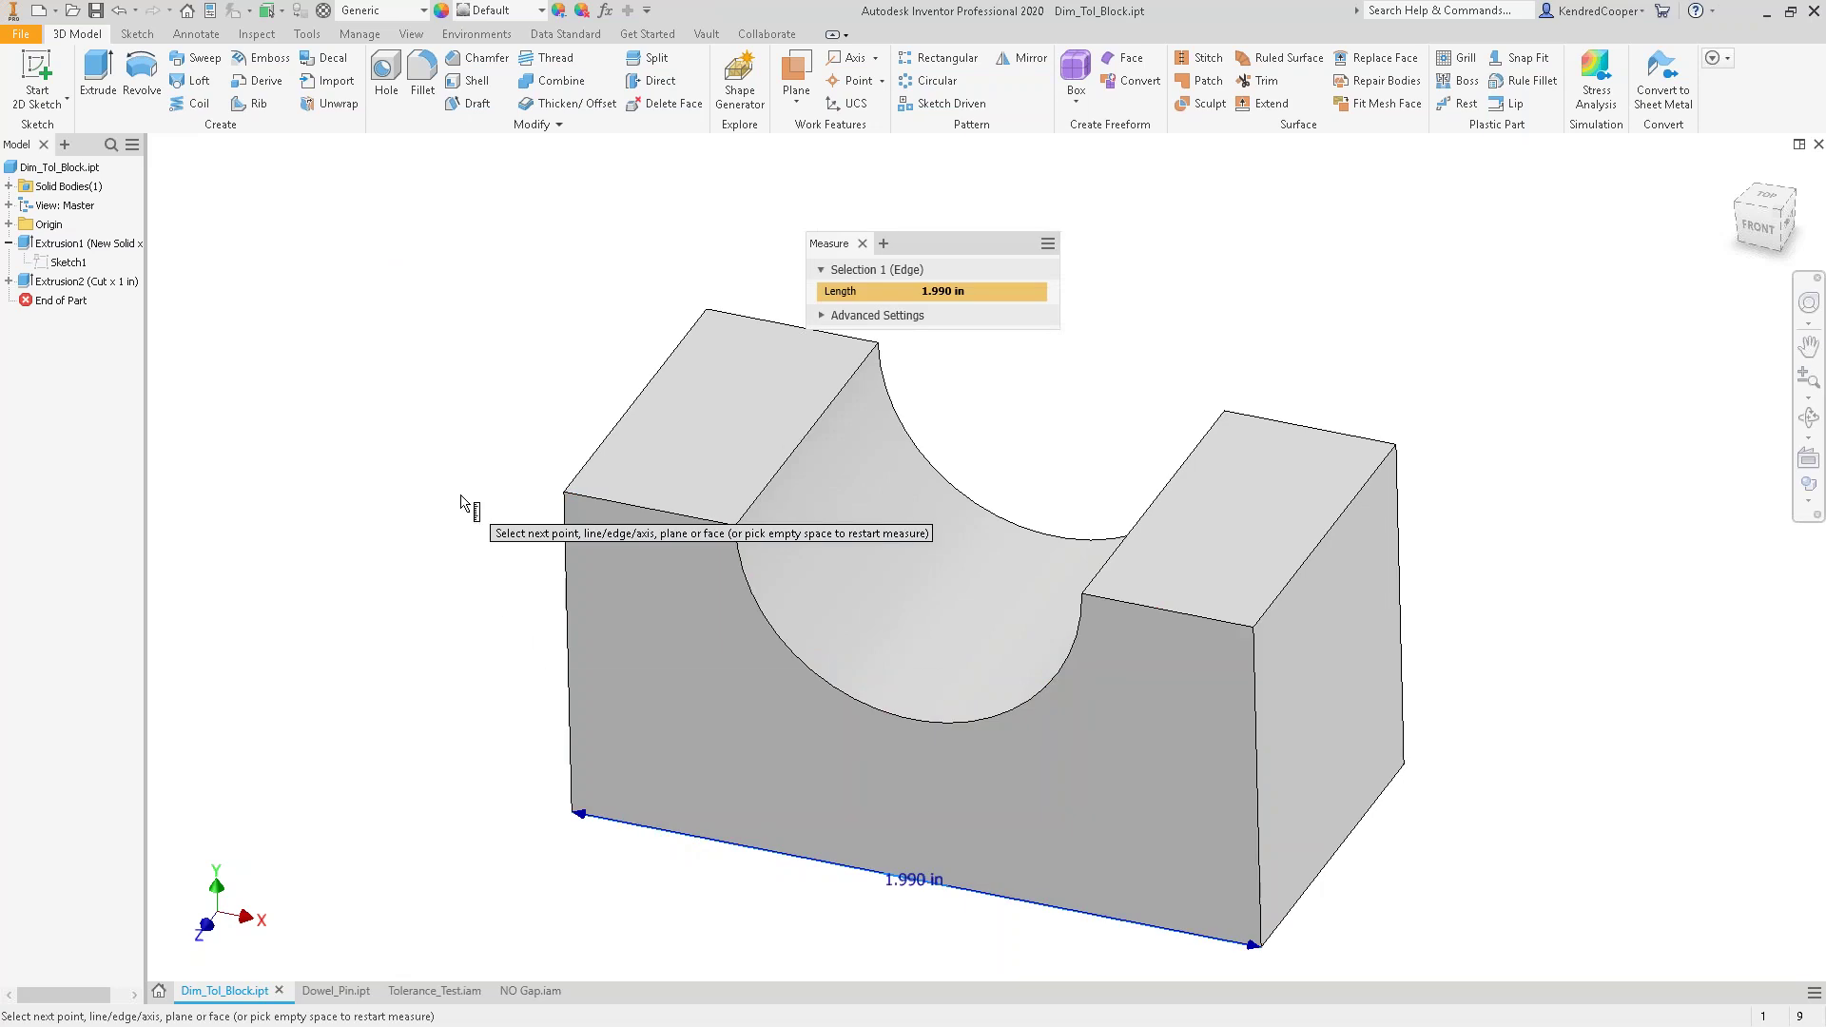
key("Escape")
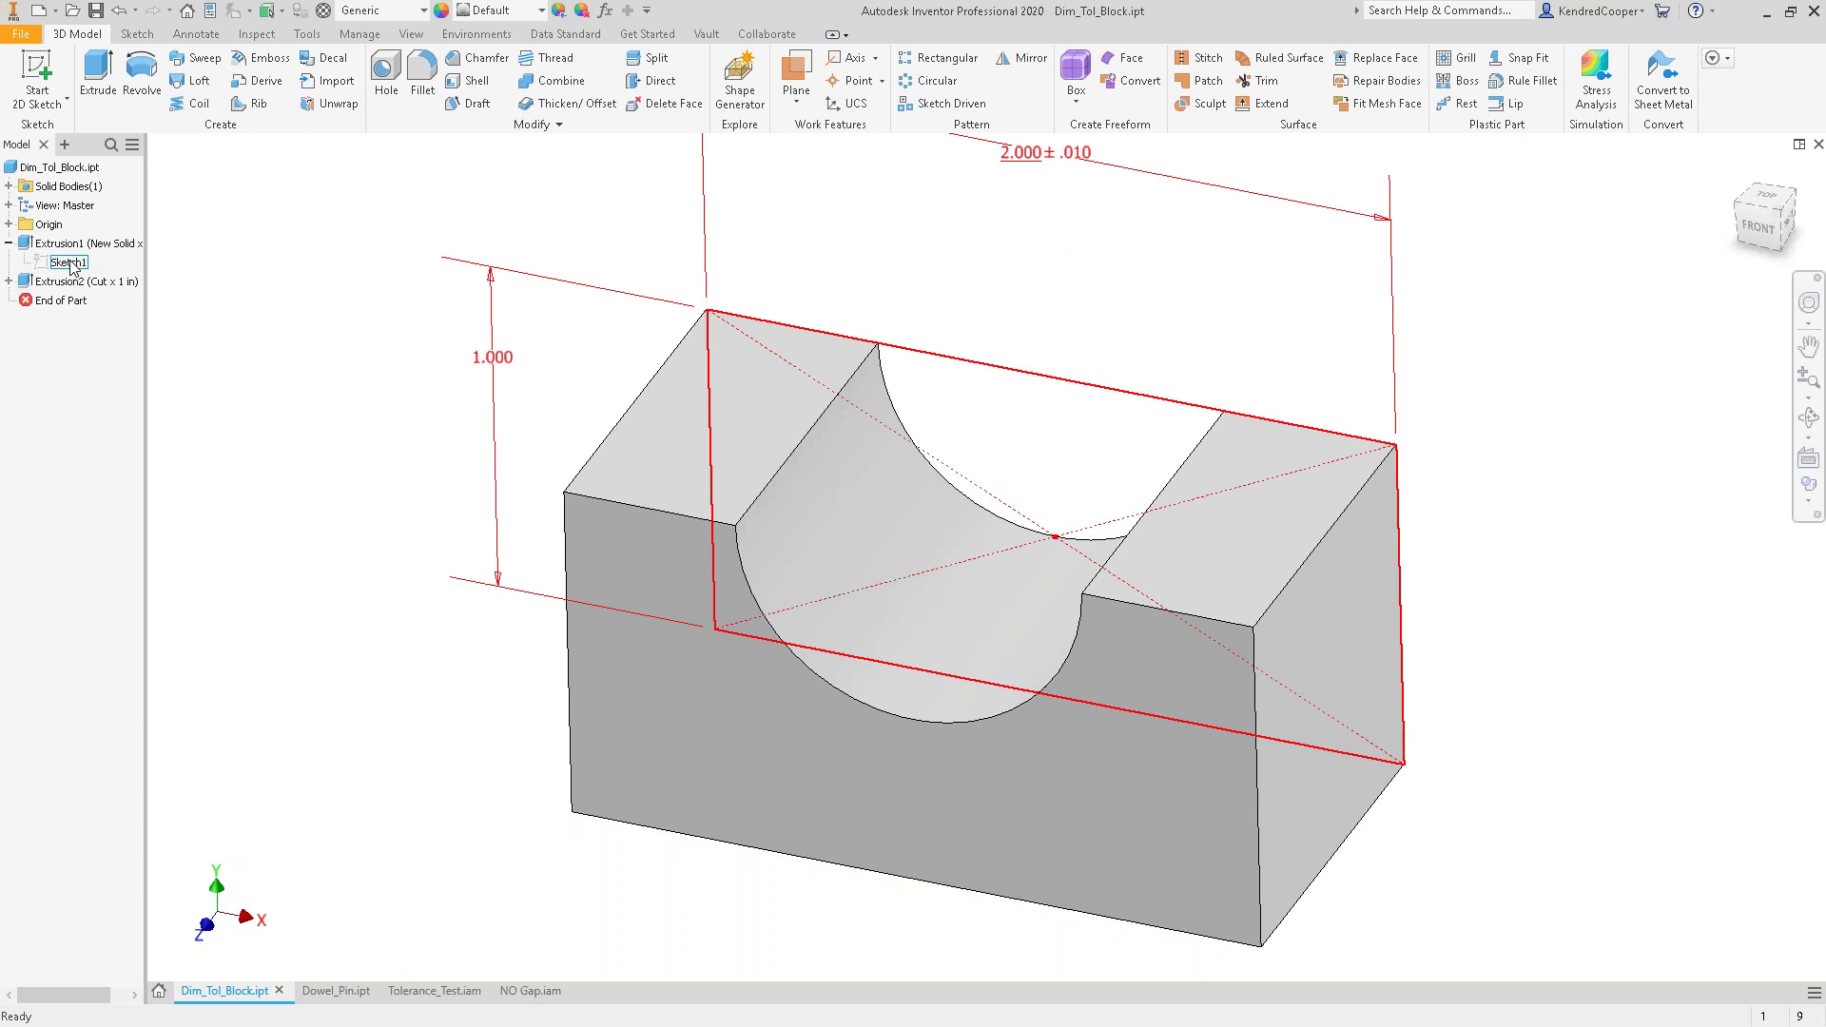
- Set Block_Length's tolerance evaluation to its upper limit in Parameters
left_click(604, 11)
left_click(1128, 241)
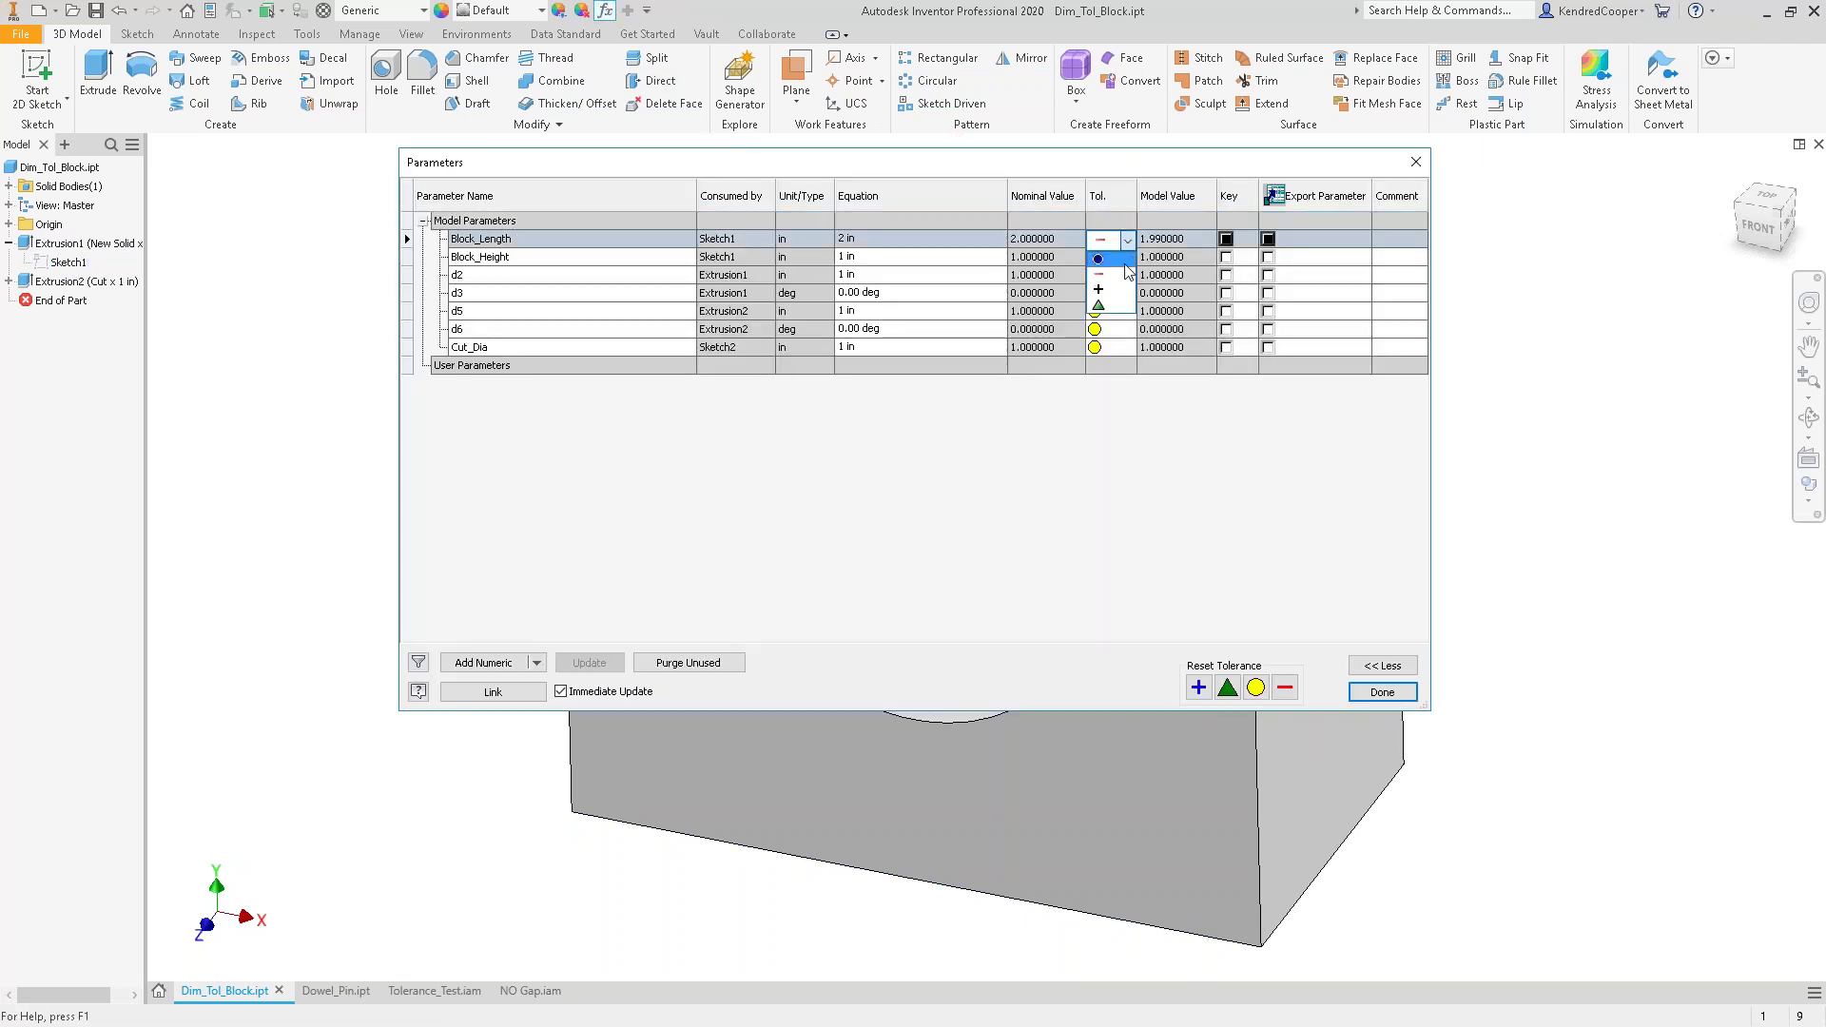
left_click(1103, 259)
left_click(1381, 692)
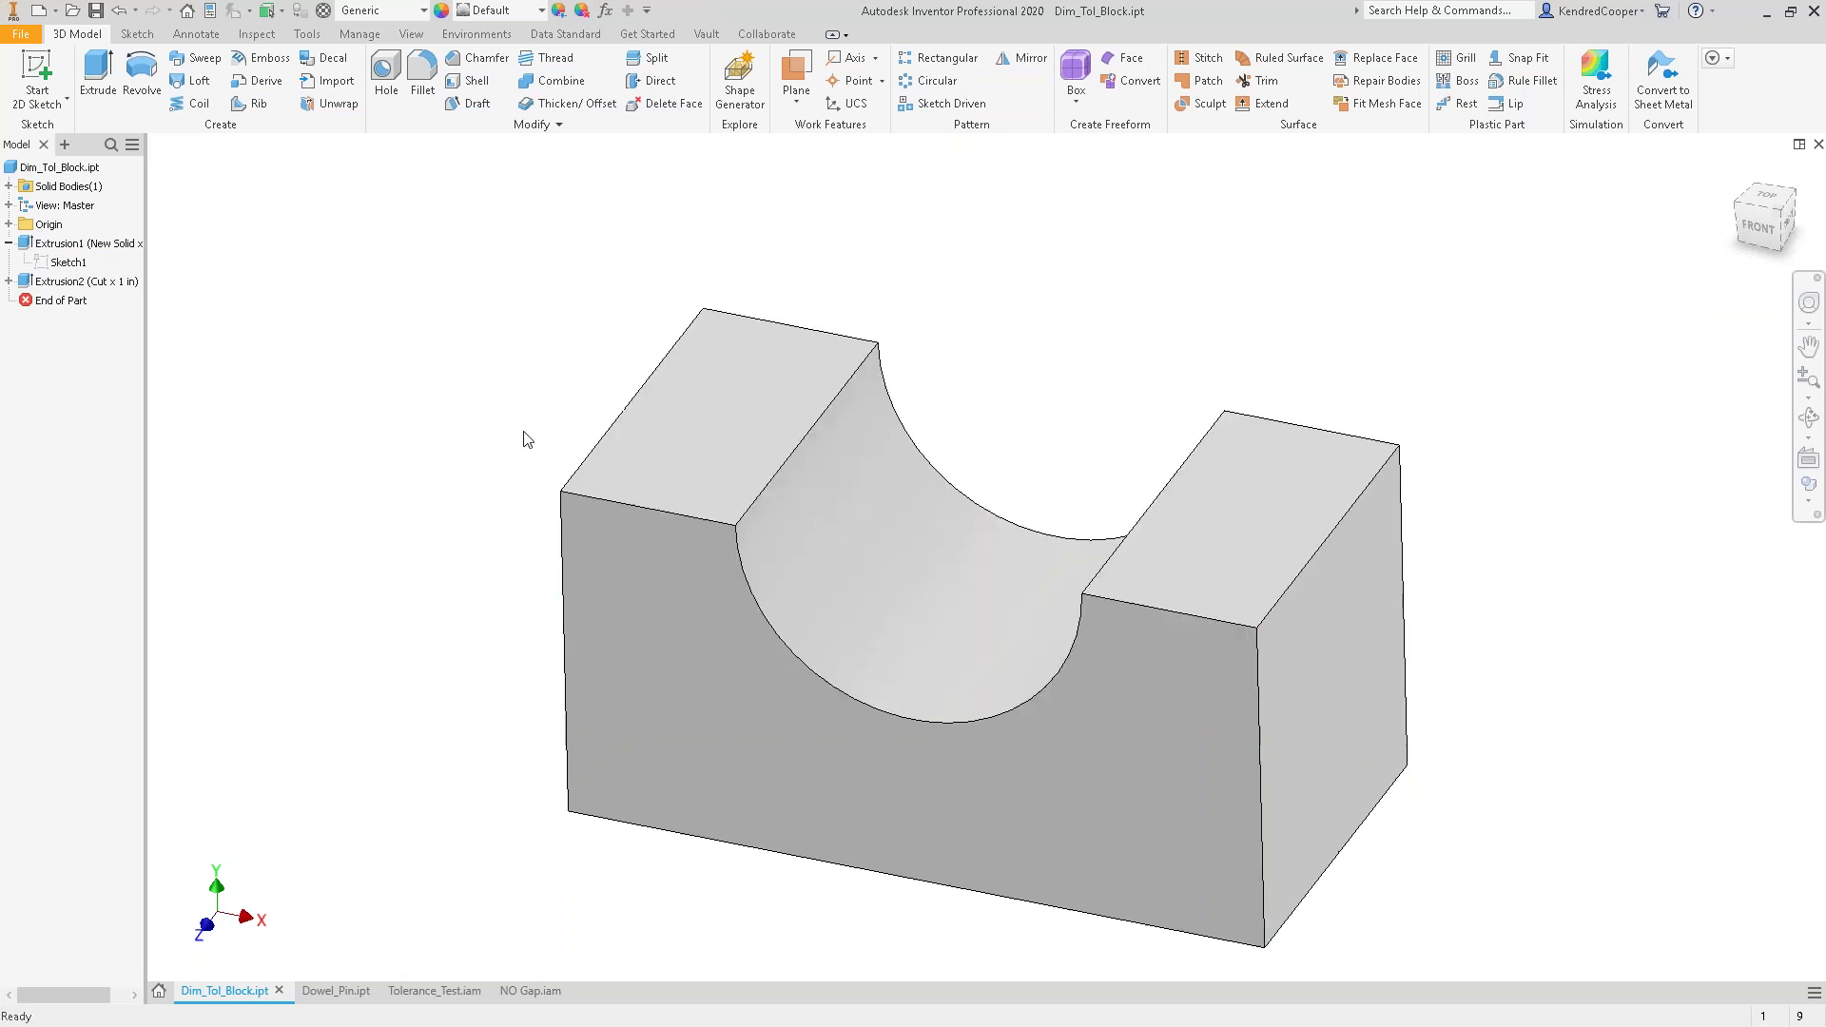
- Measure the bottom front edge, now 2.010 in, and expand Extrusion2
right_click(515, 390)
left_click(461, 363)
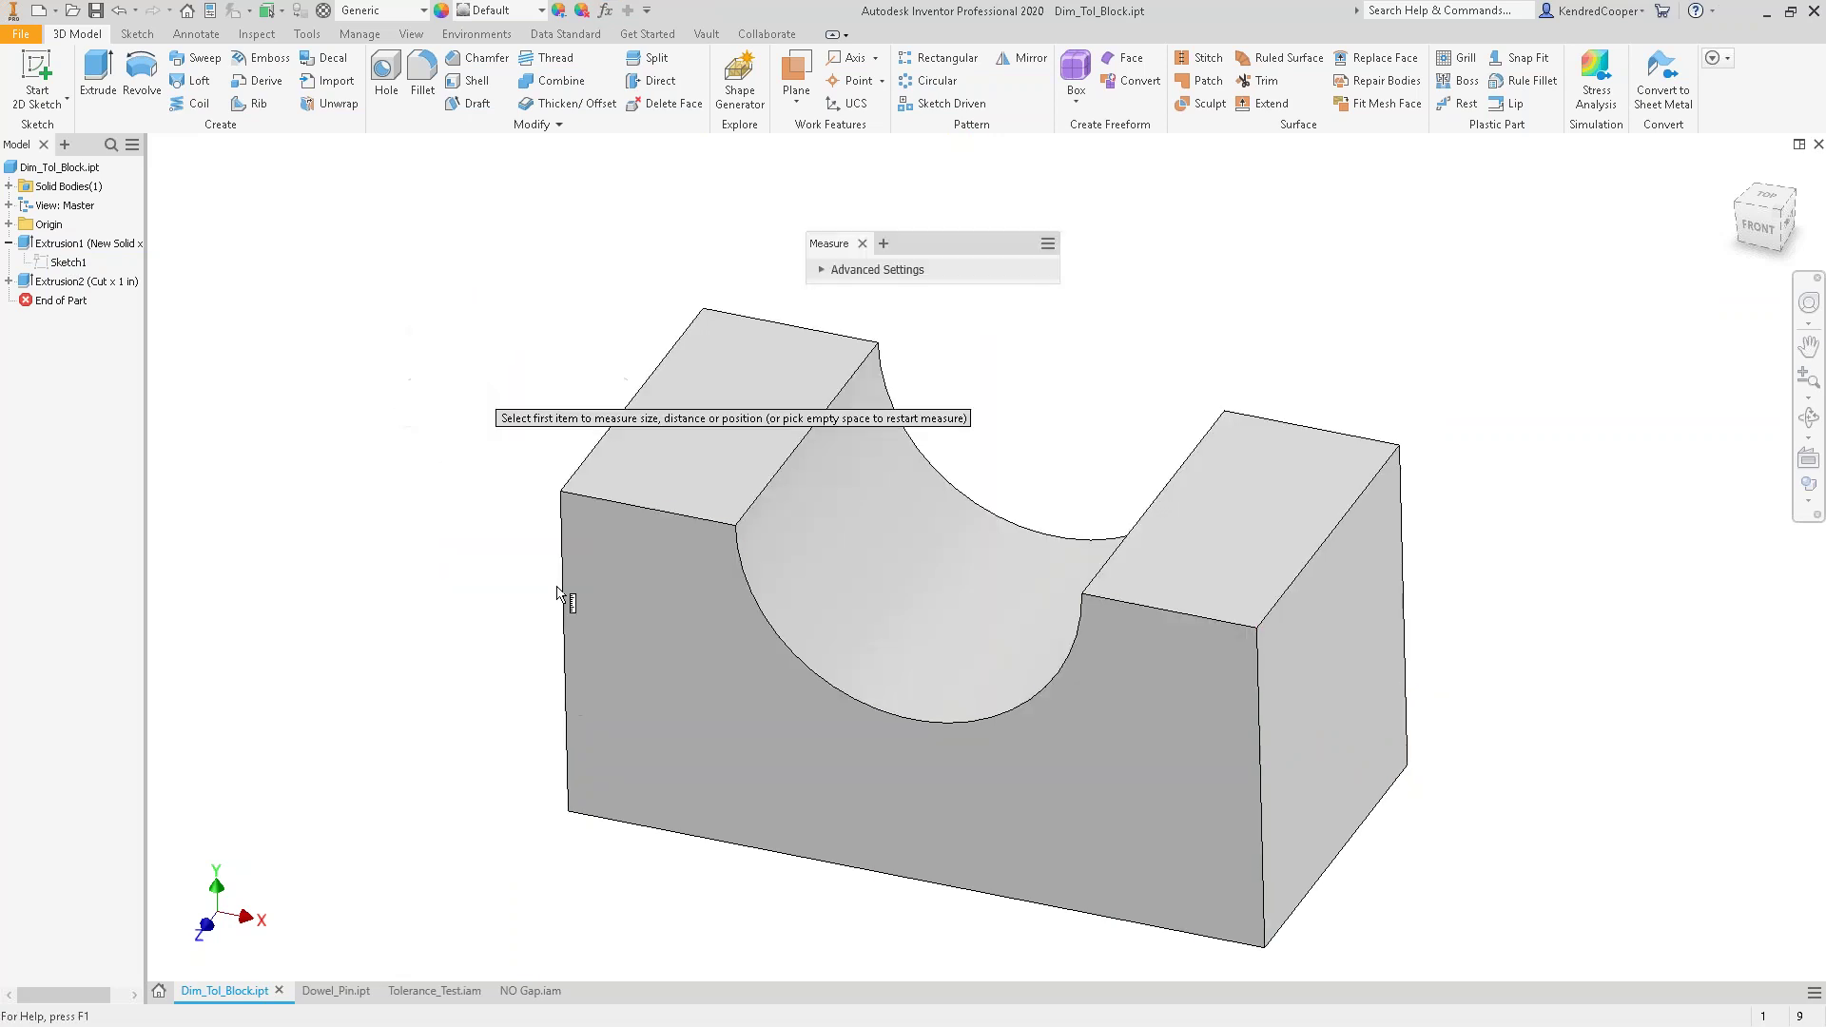
left_click(695, 841)
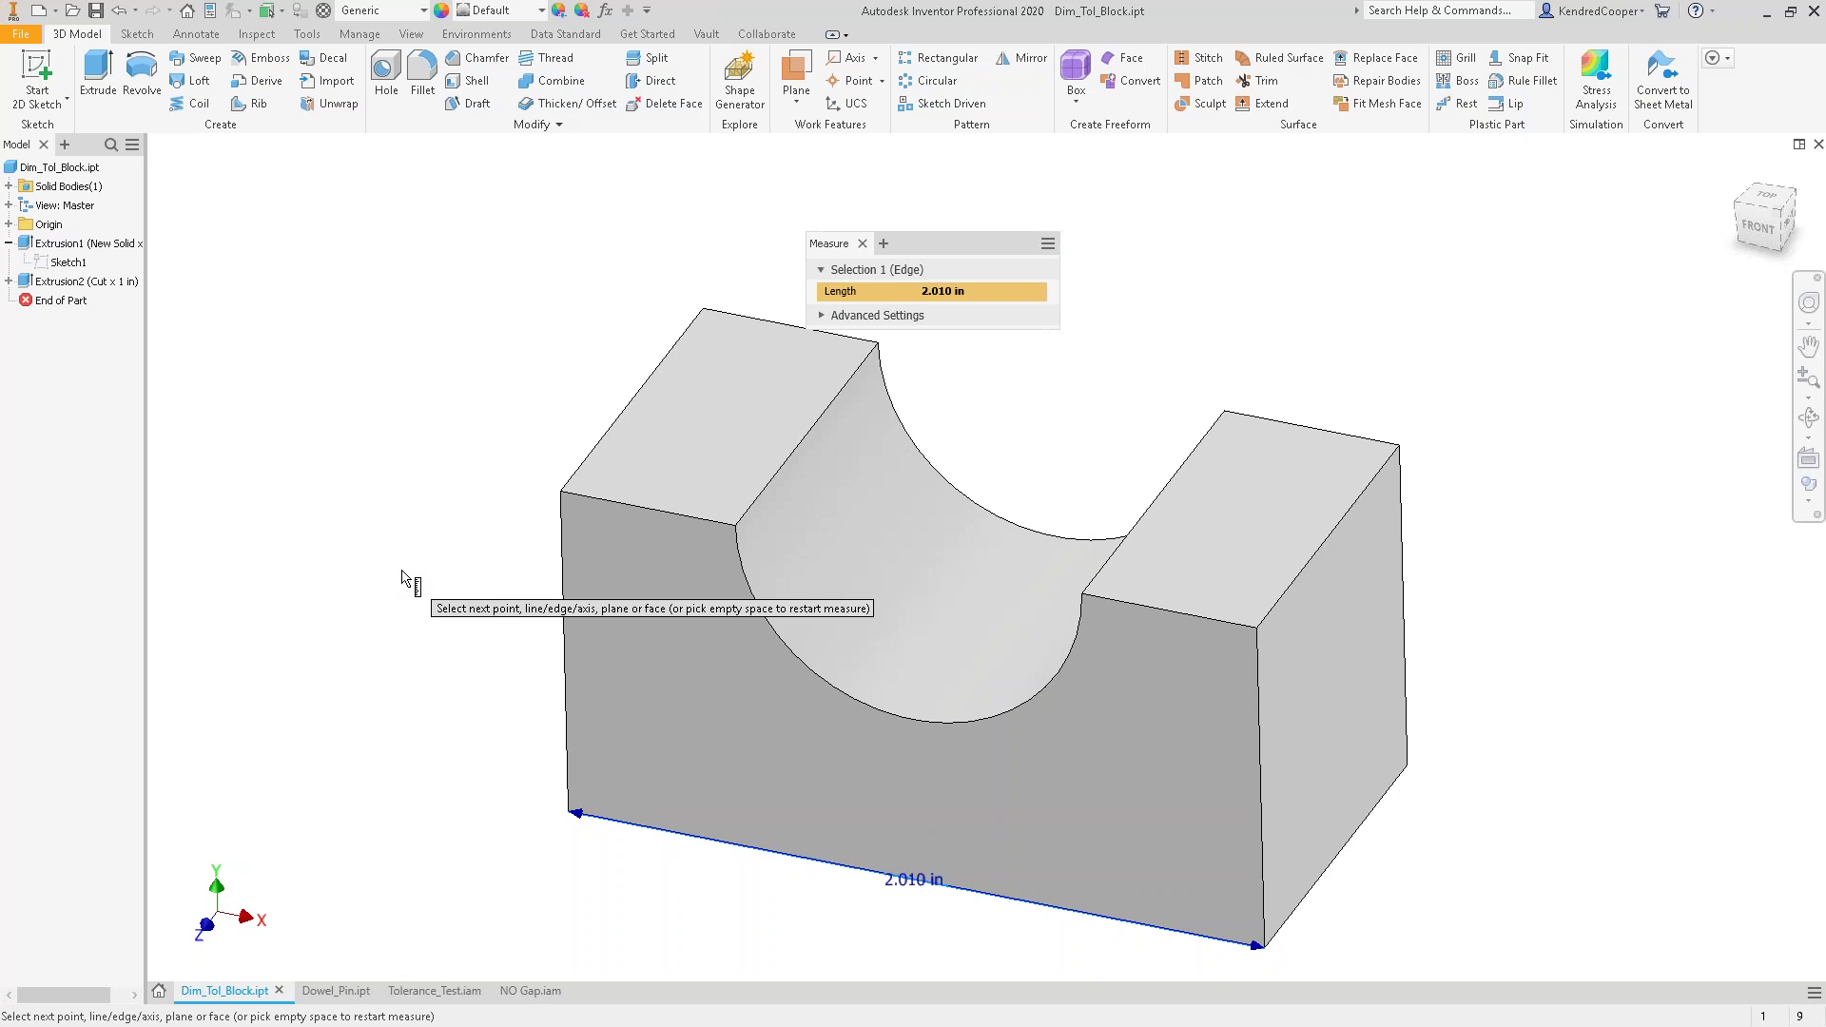
right_click(462, 488)
left_click(472, 492)
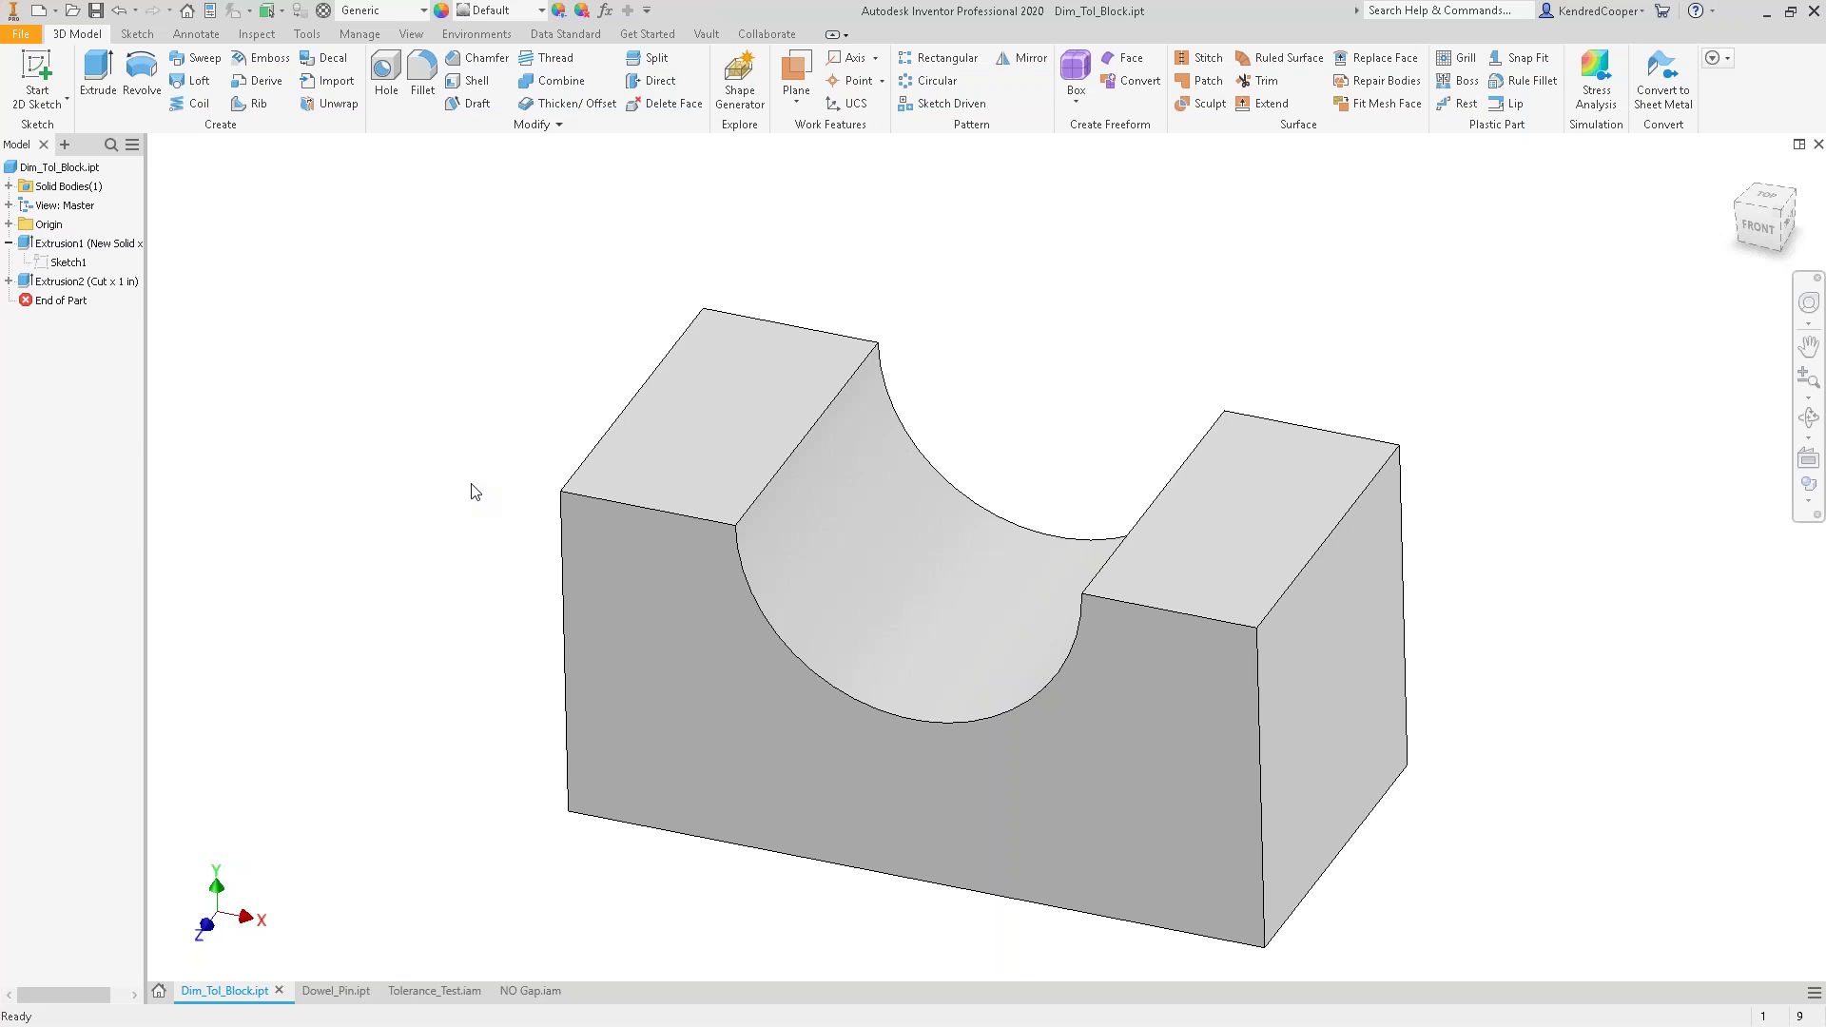
left_click(9, 282)
- Edit Sketch2, the cut's circle sketch, viewed face-on
left_click(65, 301)
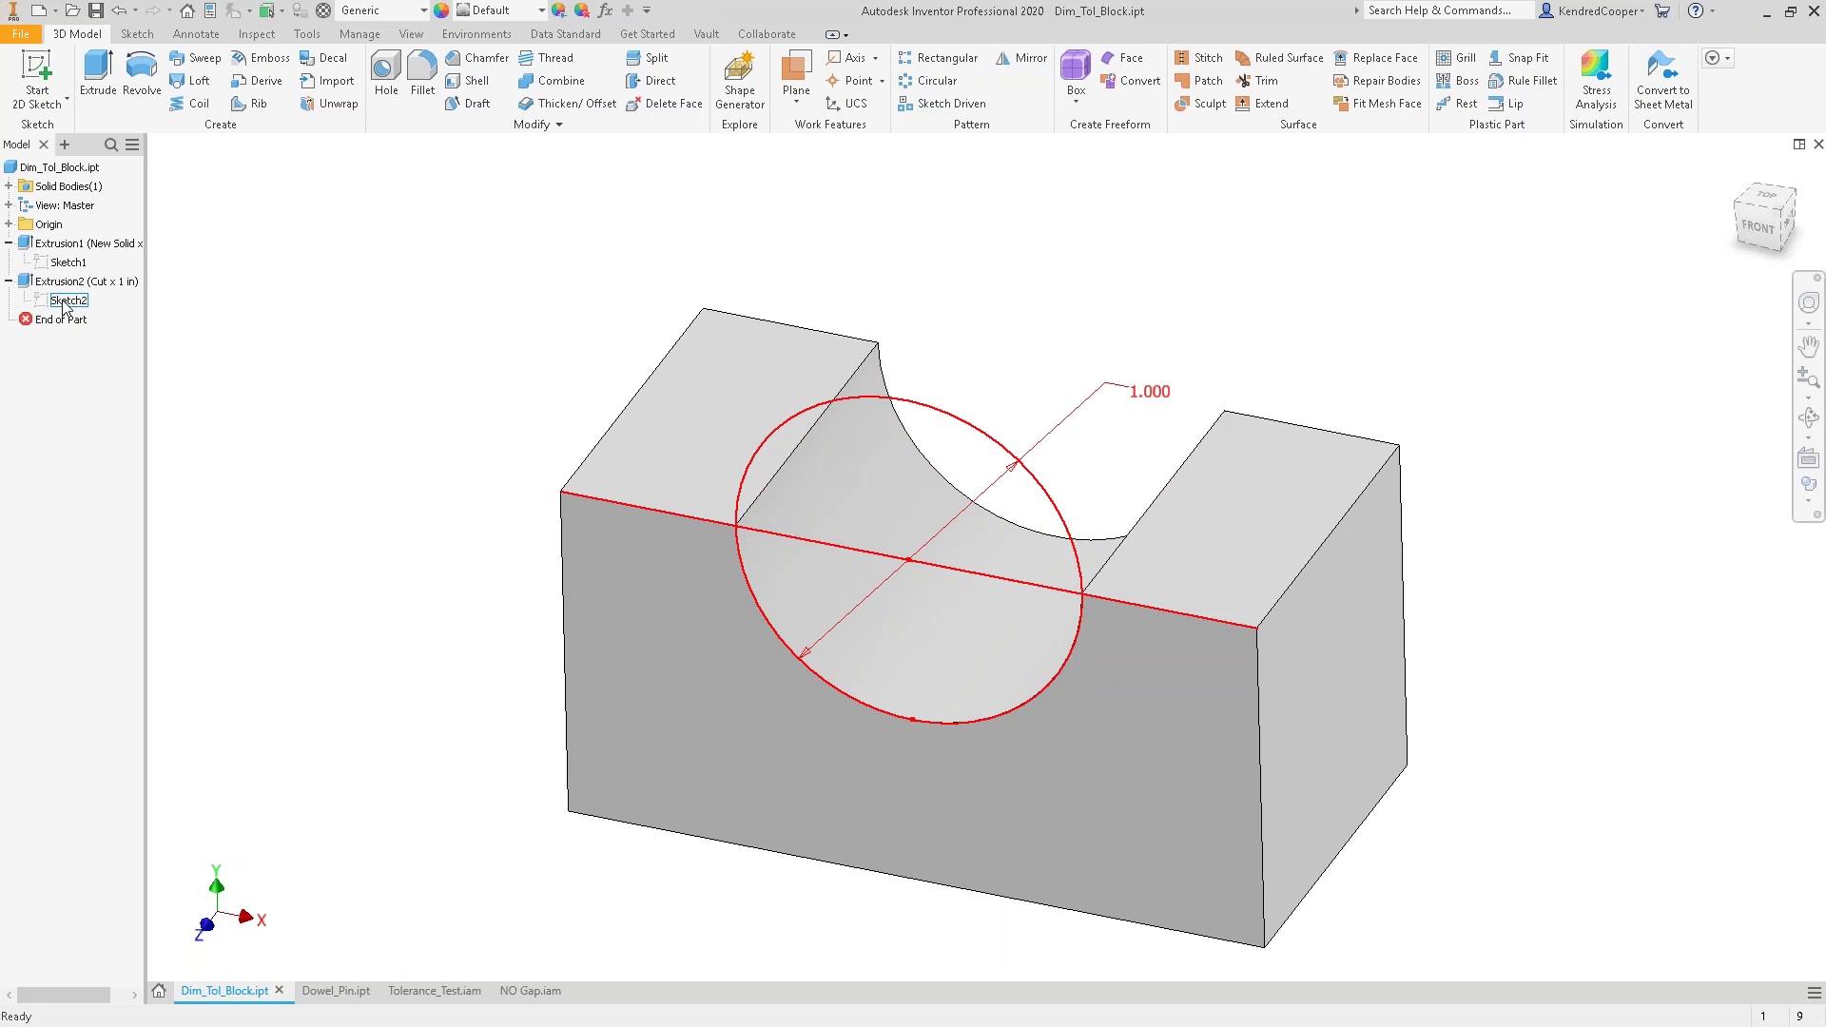
double_click(64, 304)
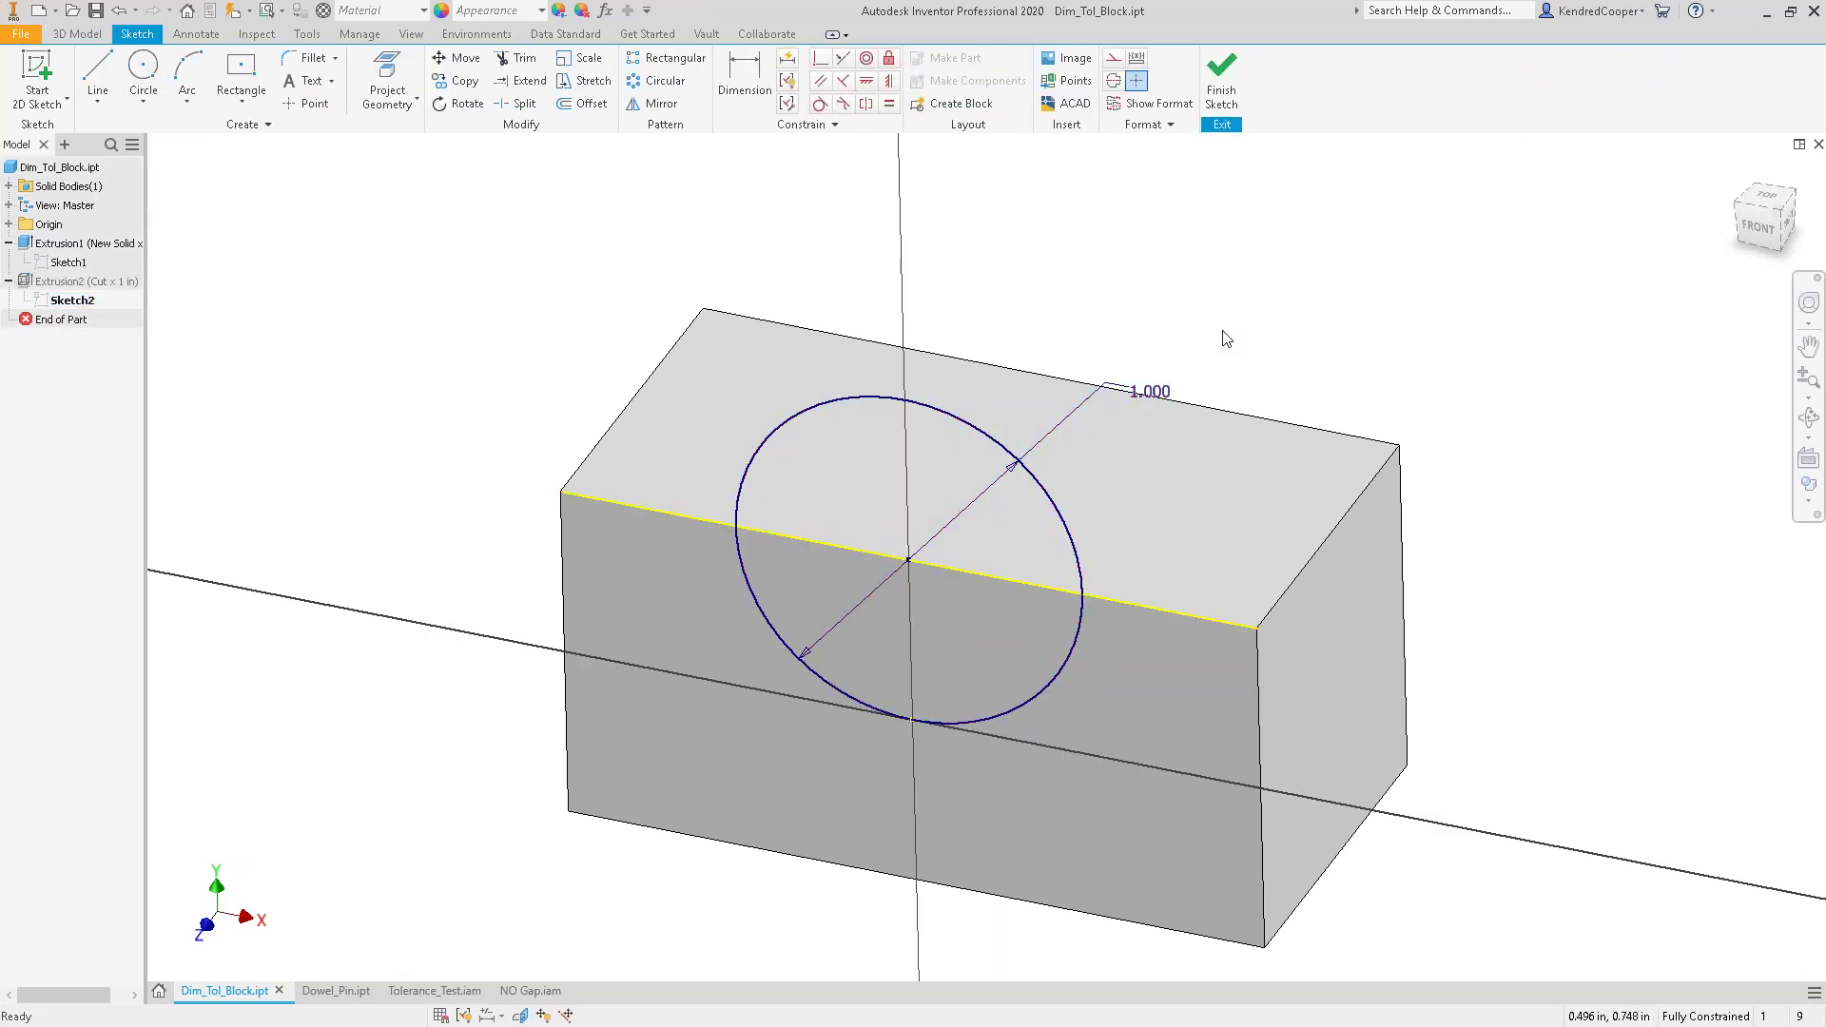
key("F5")
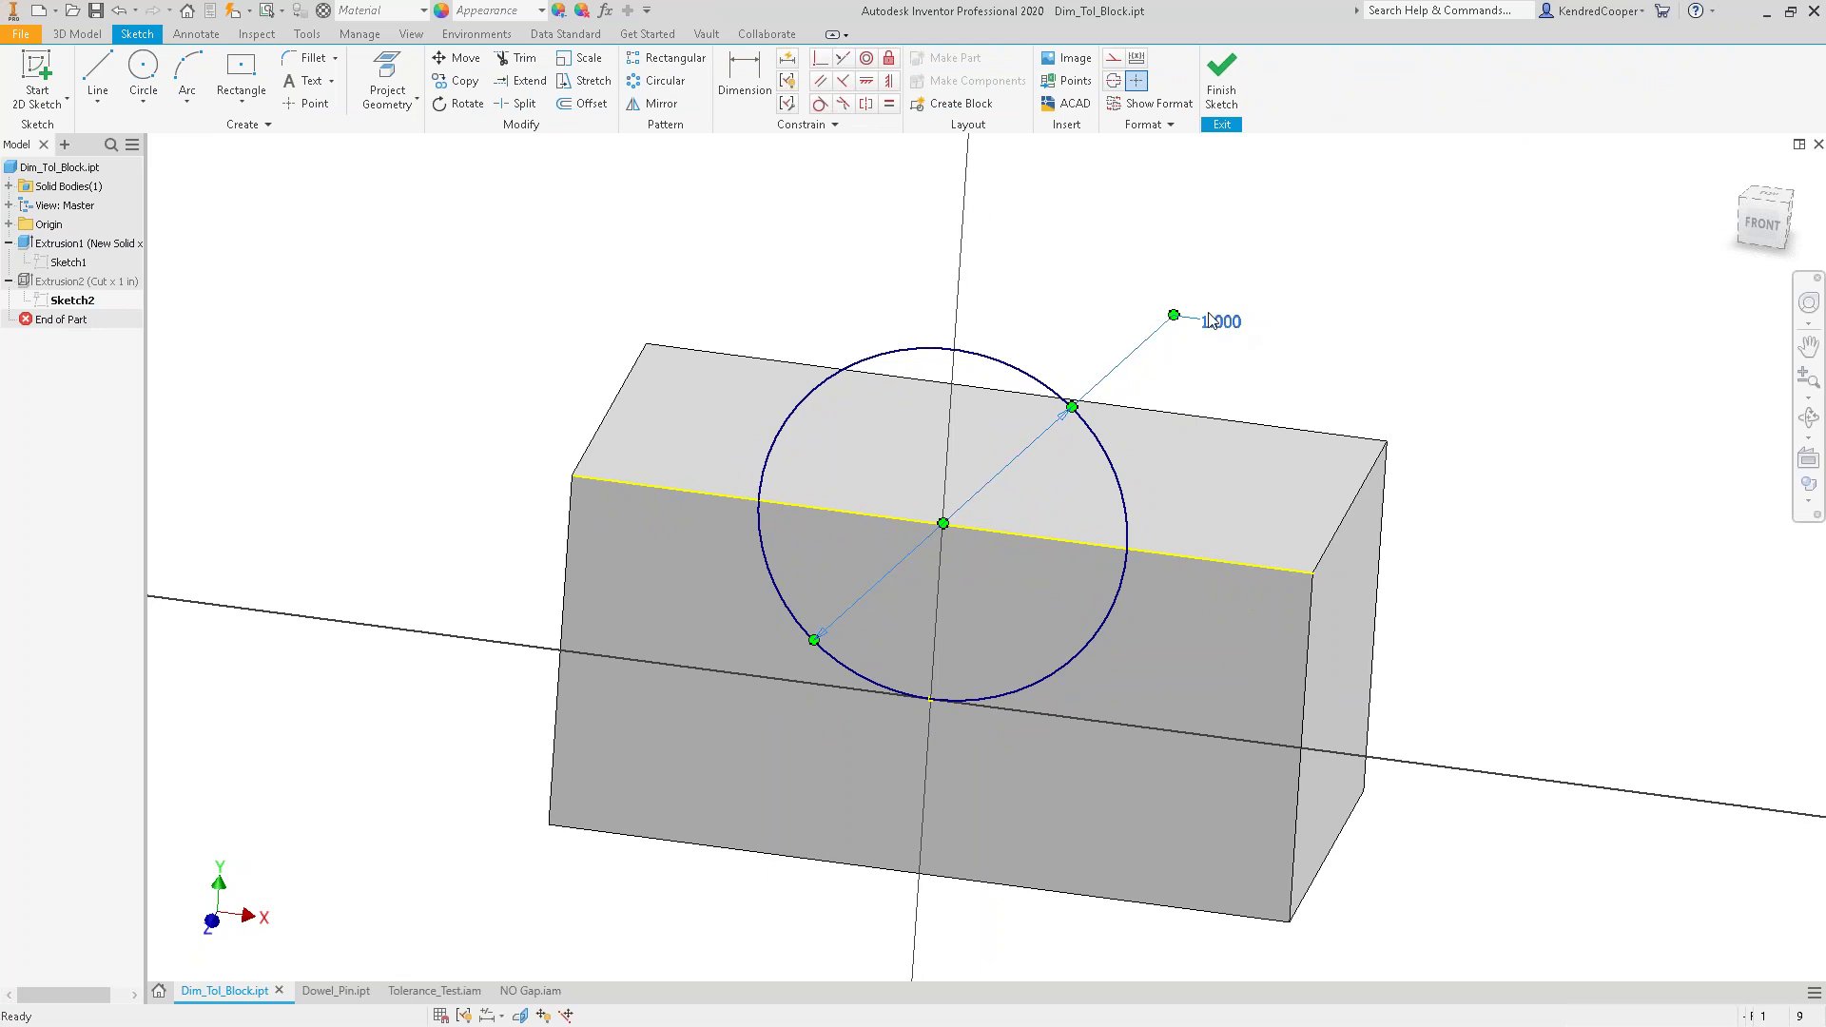
- Give the 1.000 diameter a Deviation tolerance of +.010/-.005 and finish the sketch
right_click(1213, 323)
left_click(1200, 369)
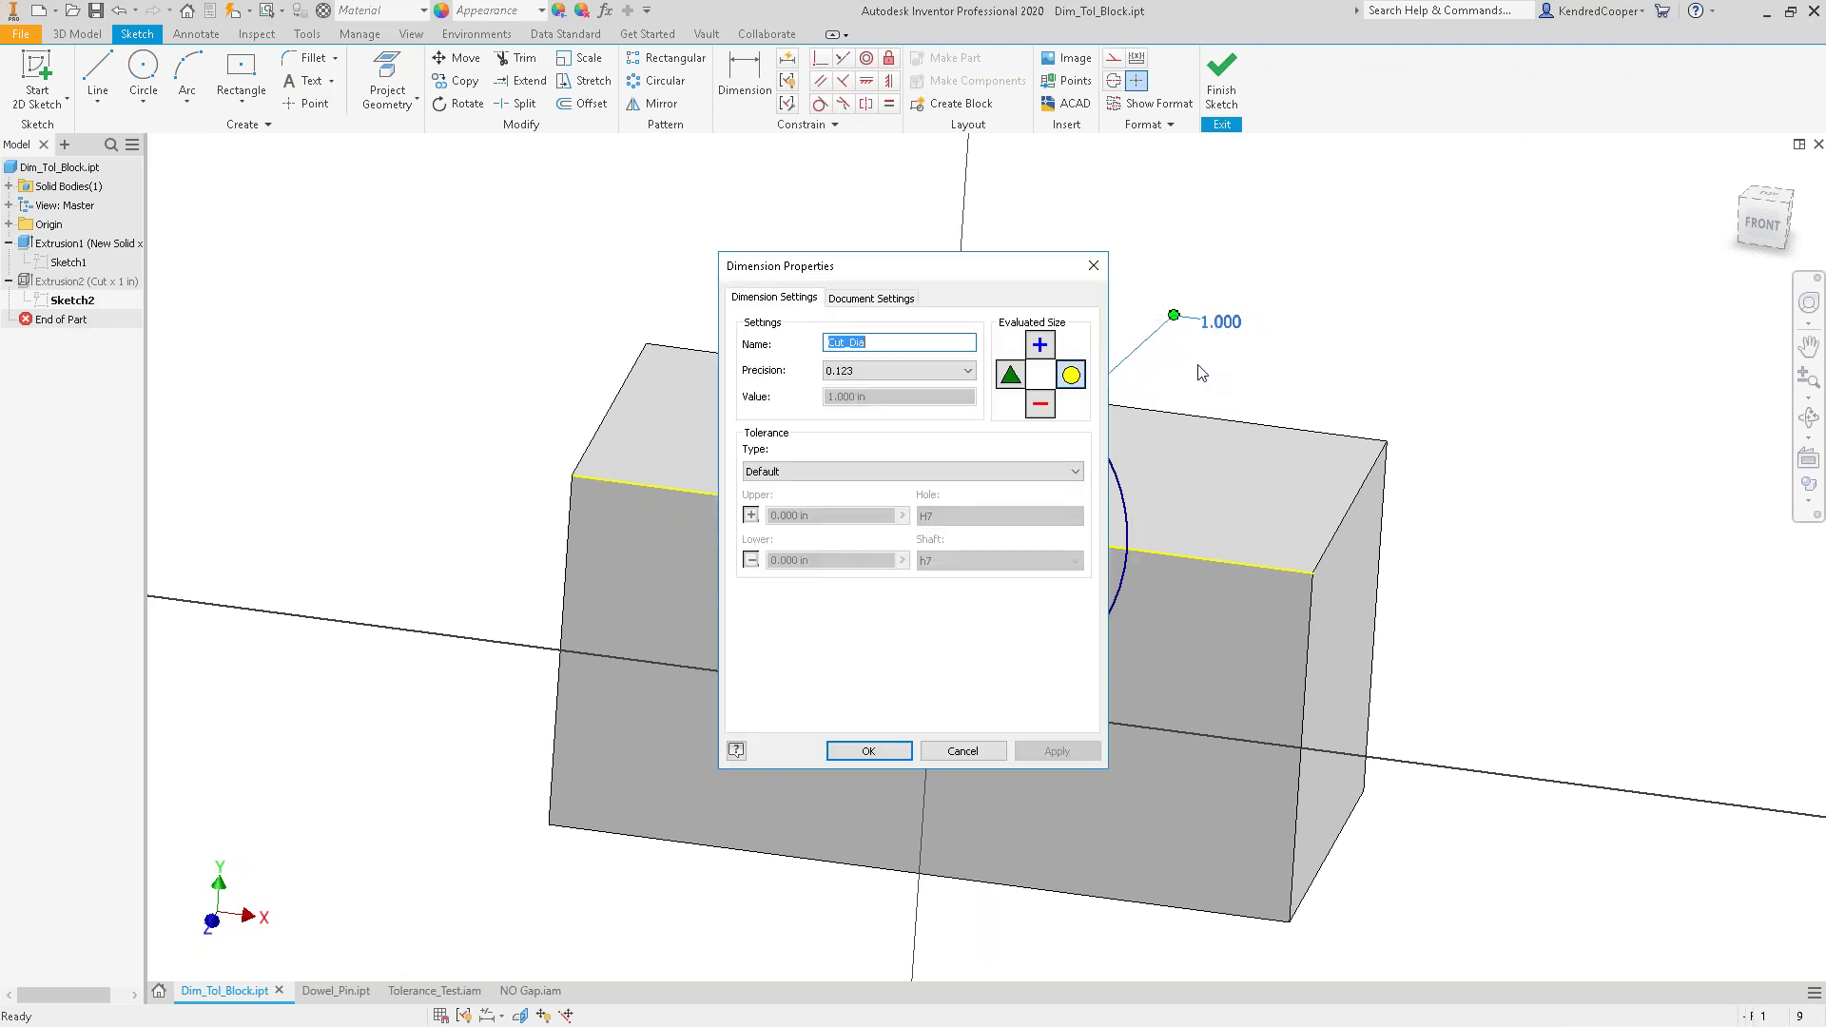
left_click(833, 473)
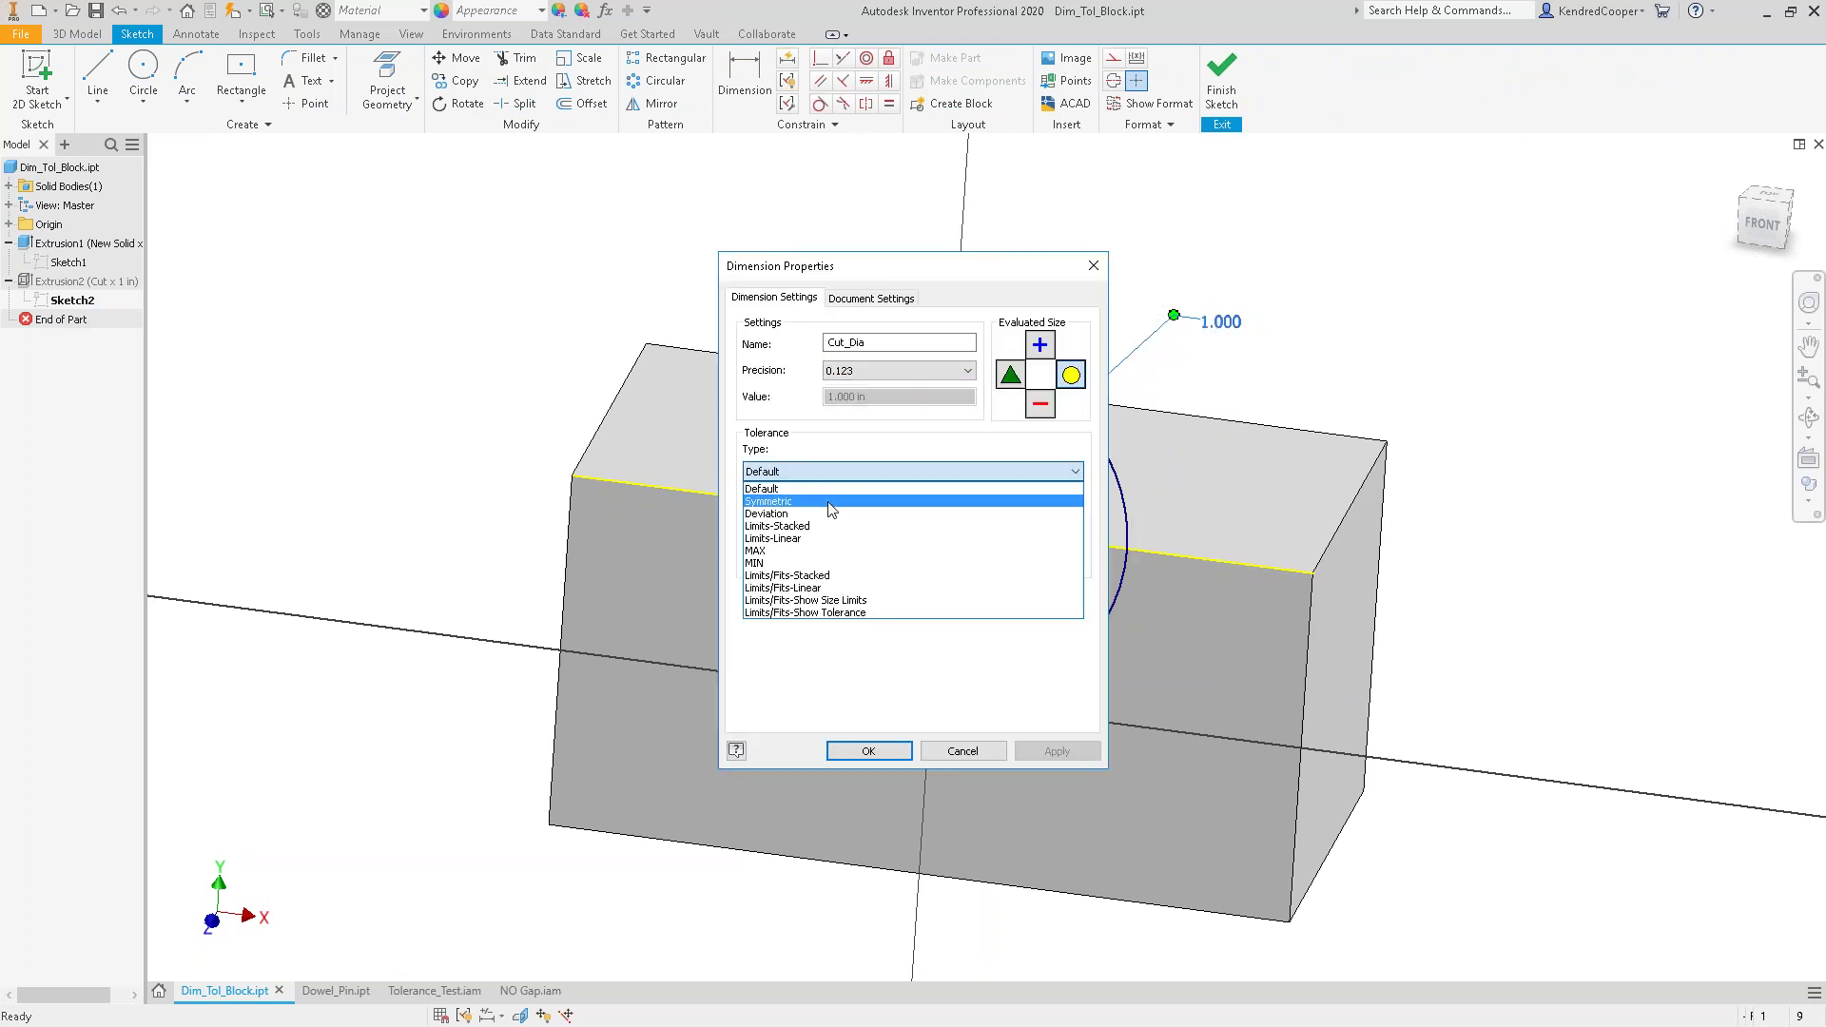
left_click(831, 514)
left_click(803, 519)
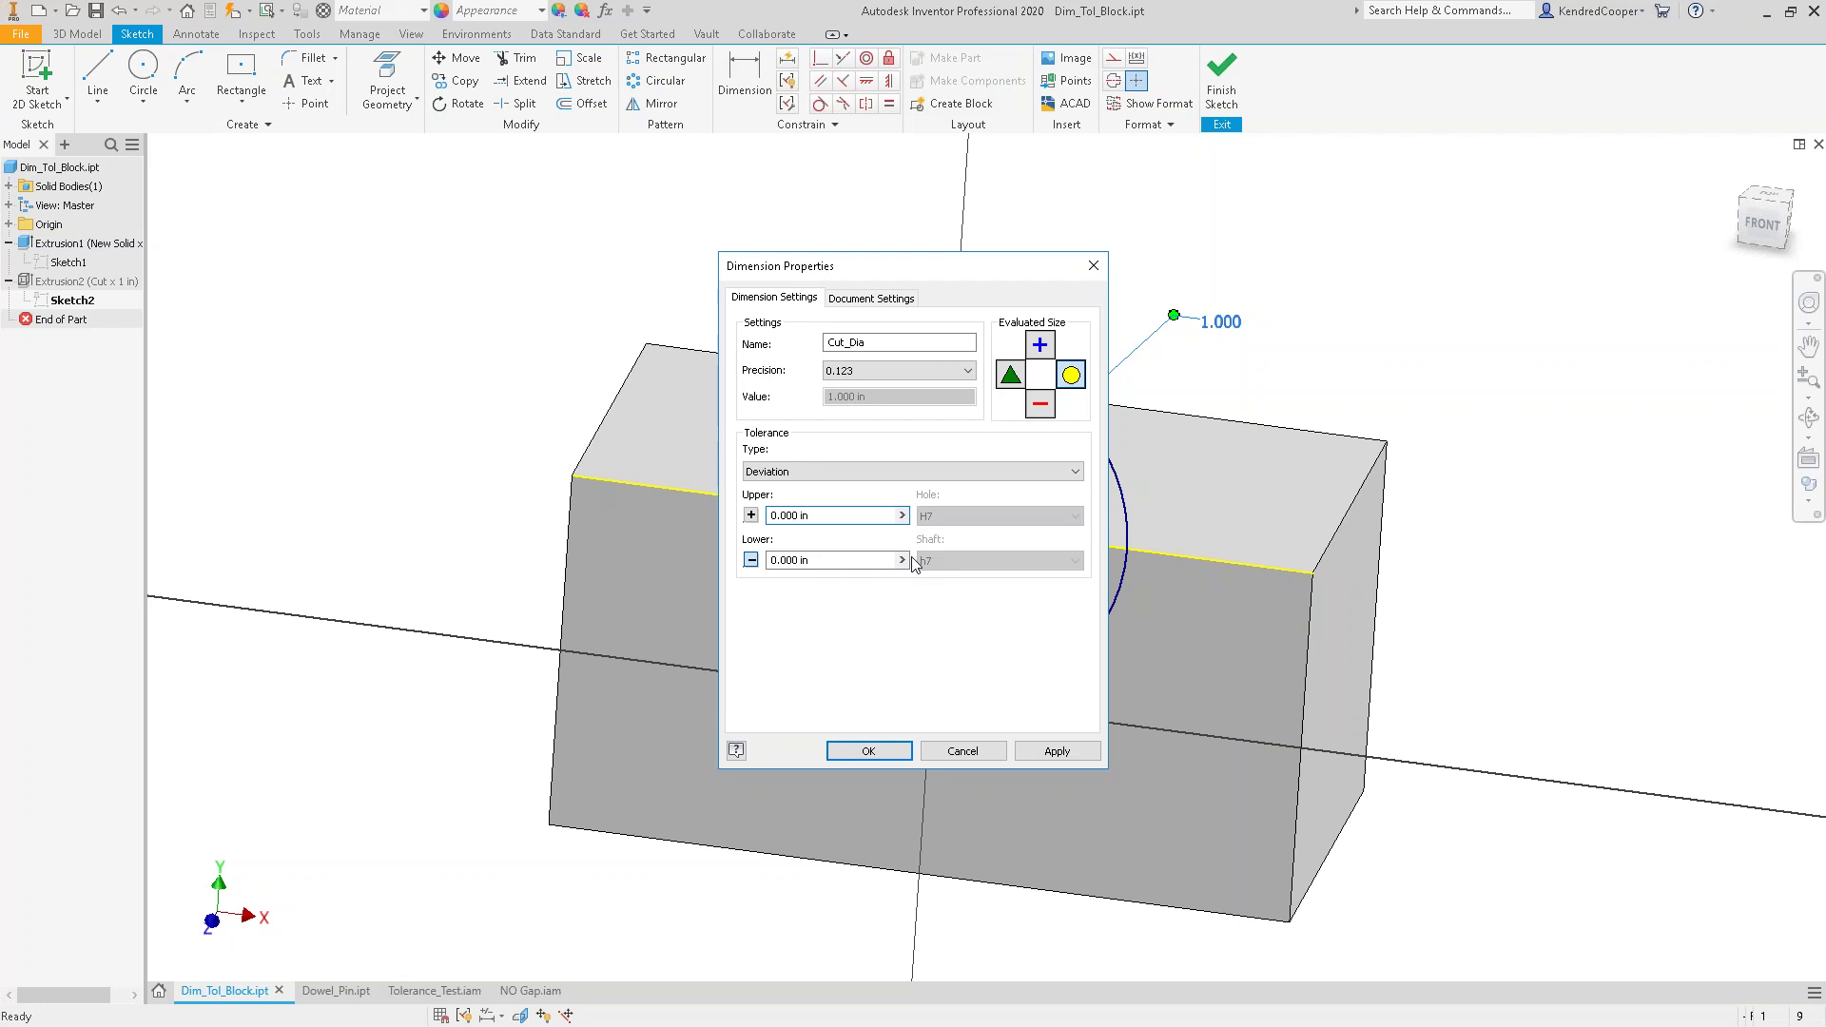
type("1")
left_click(801, 562)
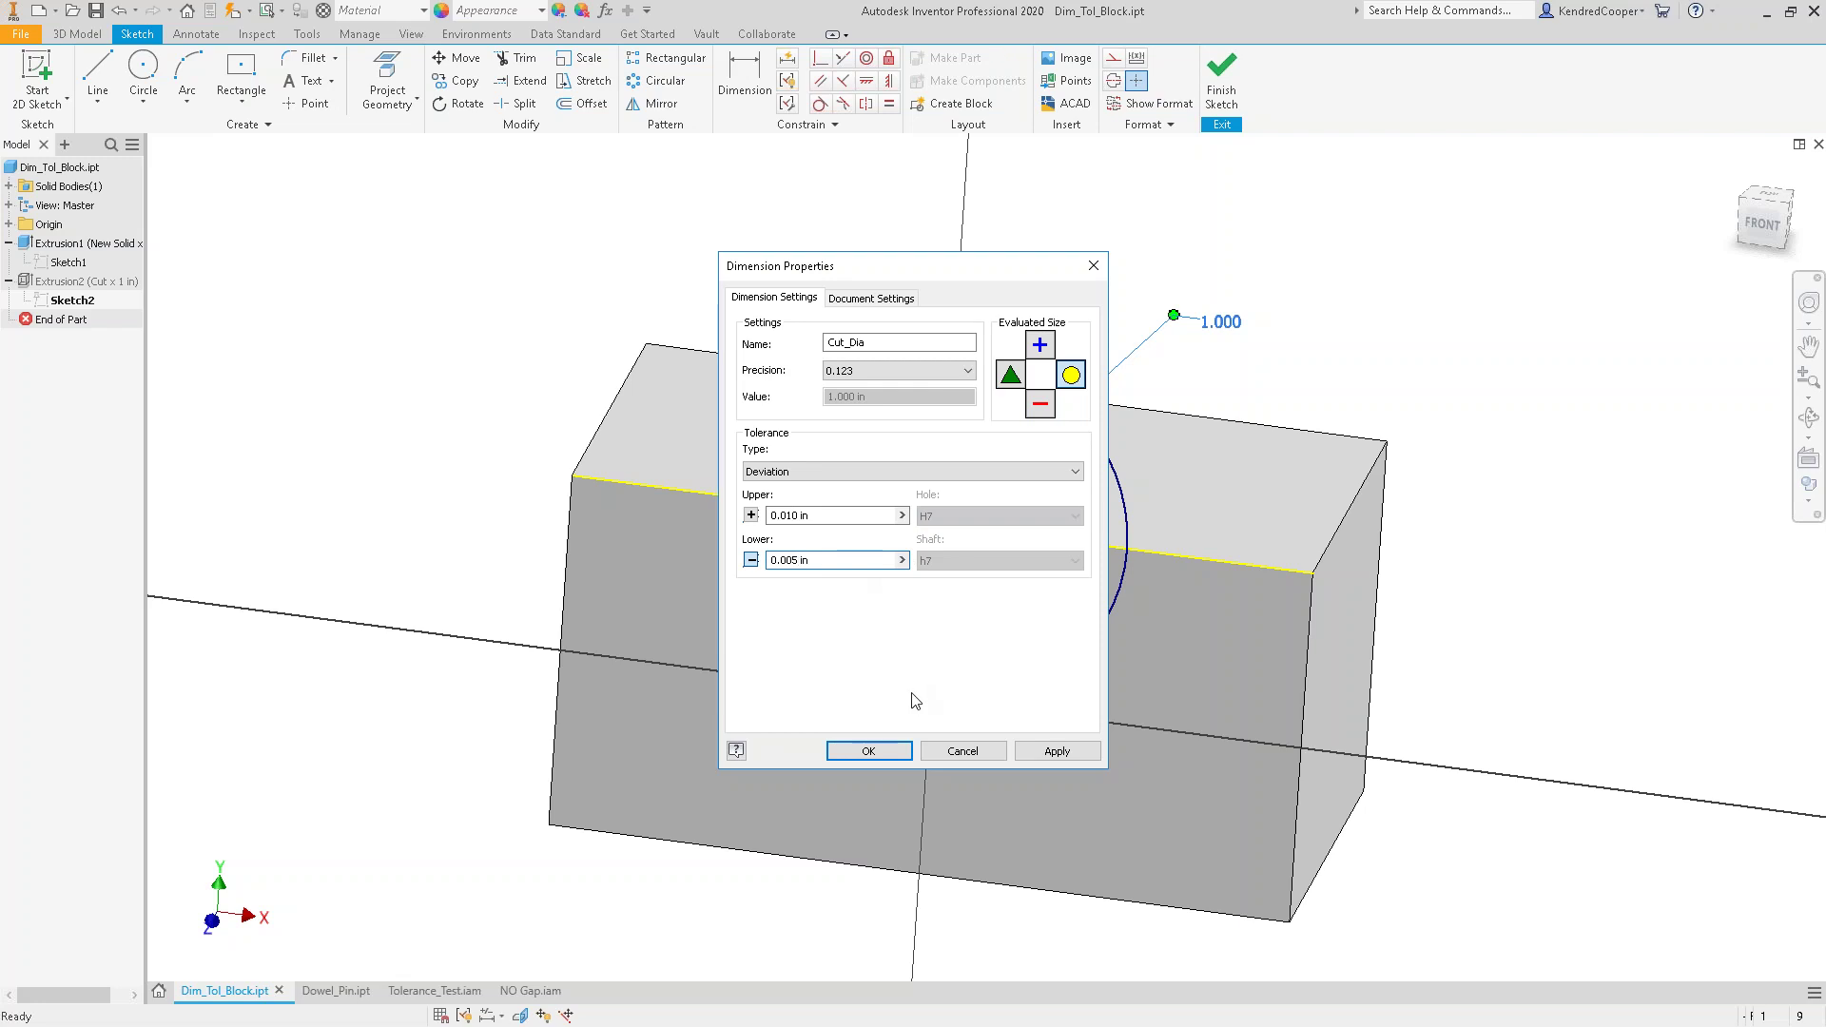
left_click(1054, 752)
left_click(868, 751)
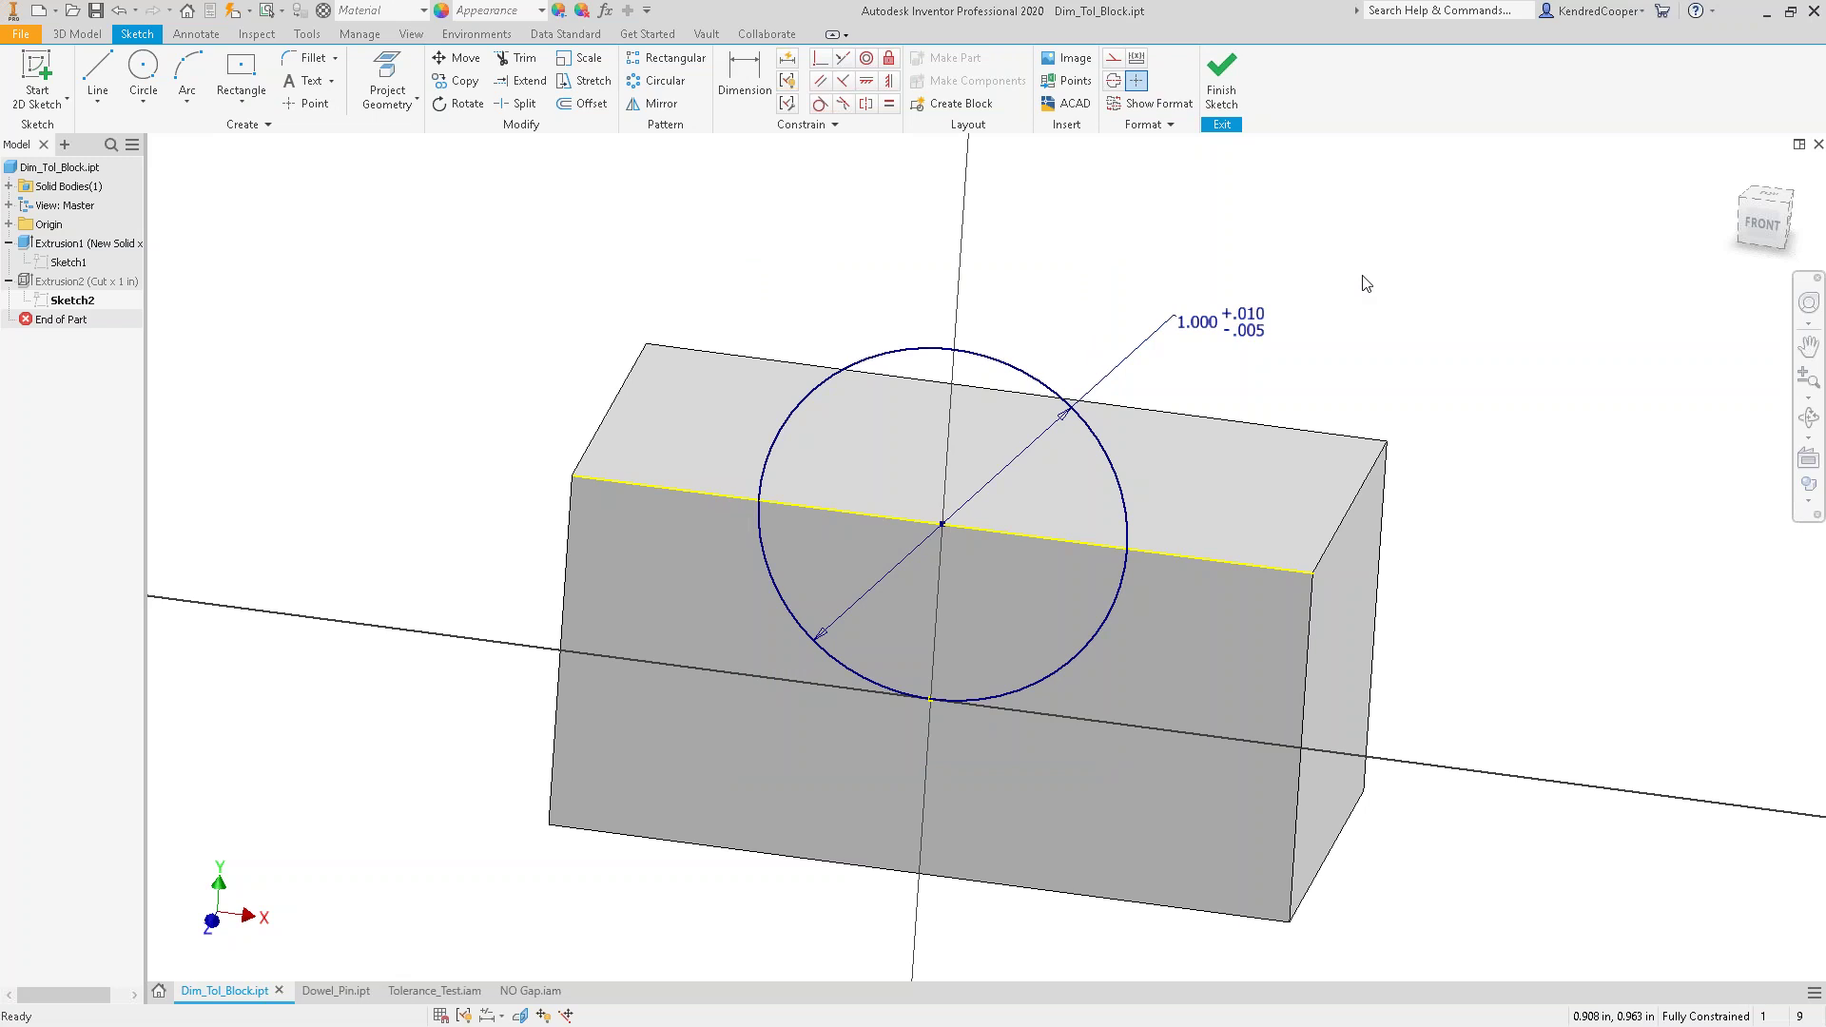
left_click(1219, 82)
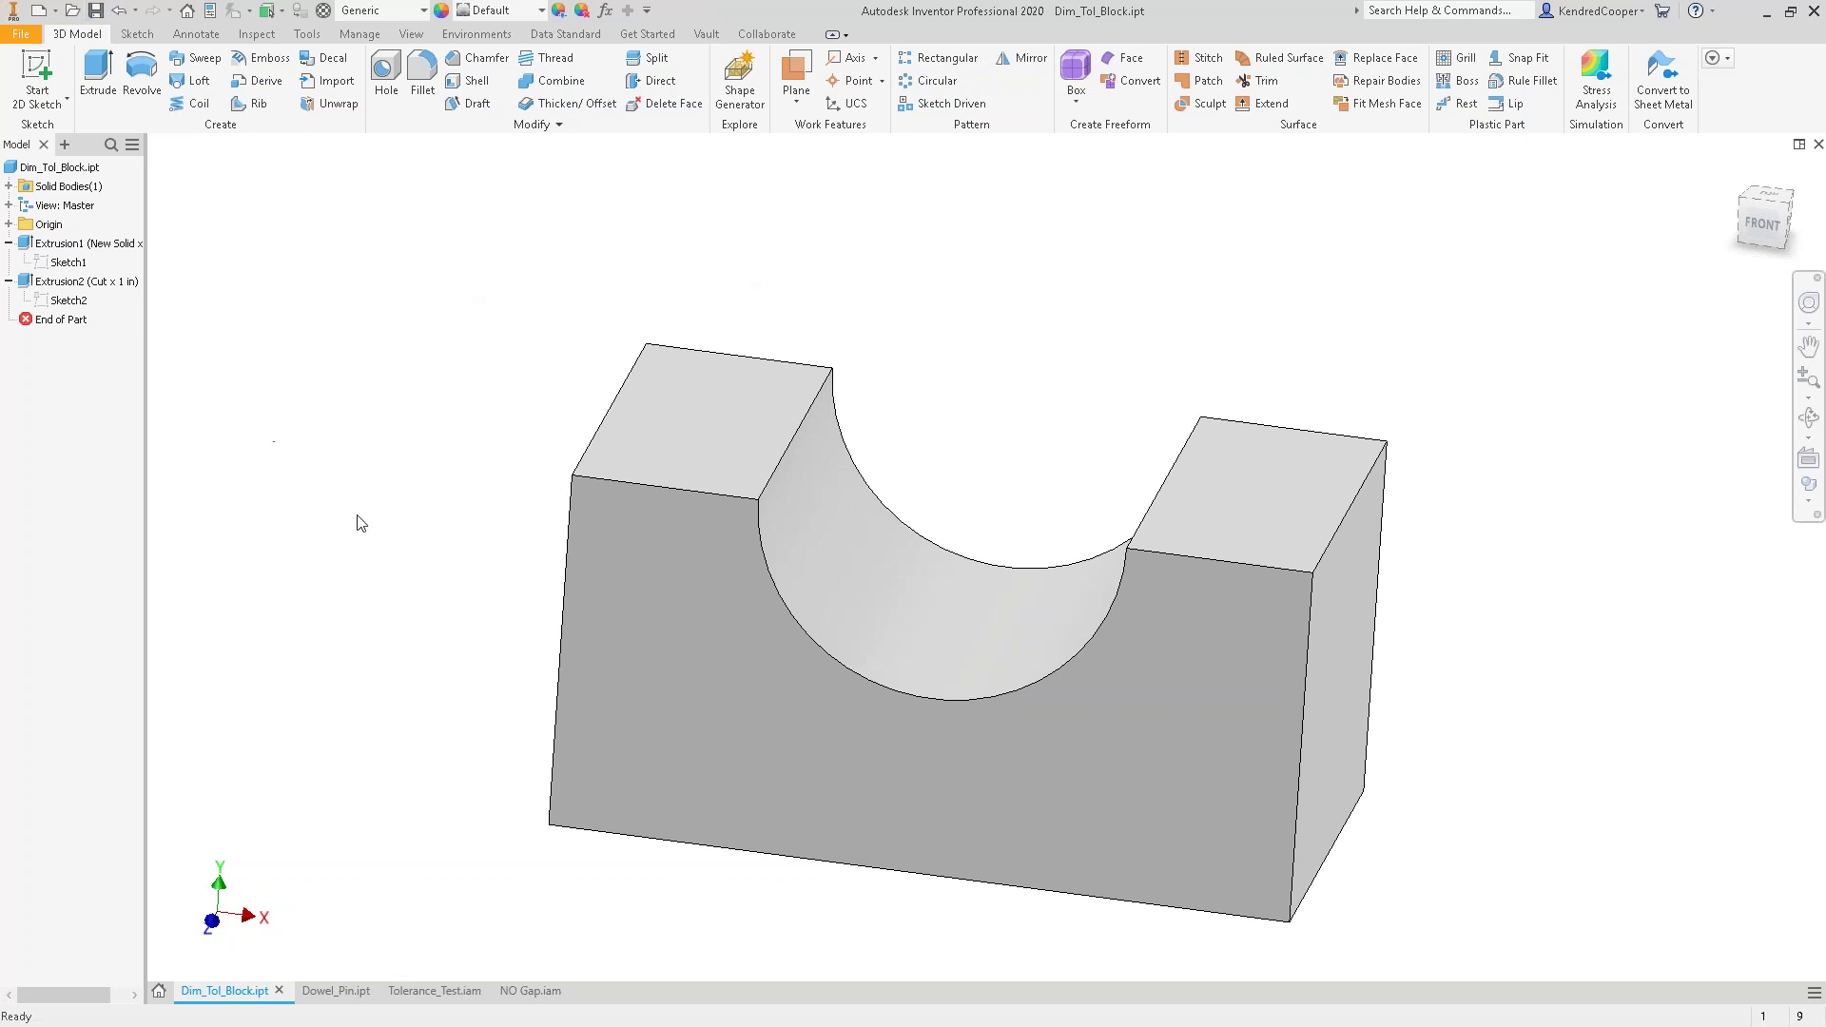
- Switch to Dowel_Pin and edit the circle sketch under Extrusion1
left_click(331, 991)
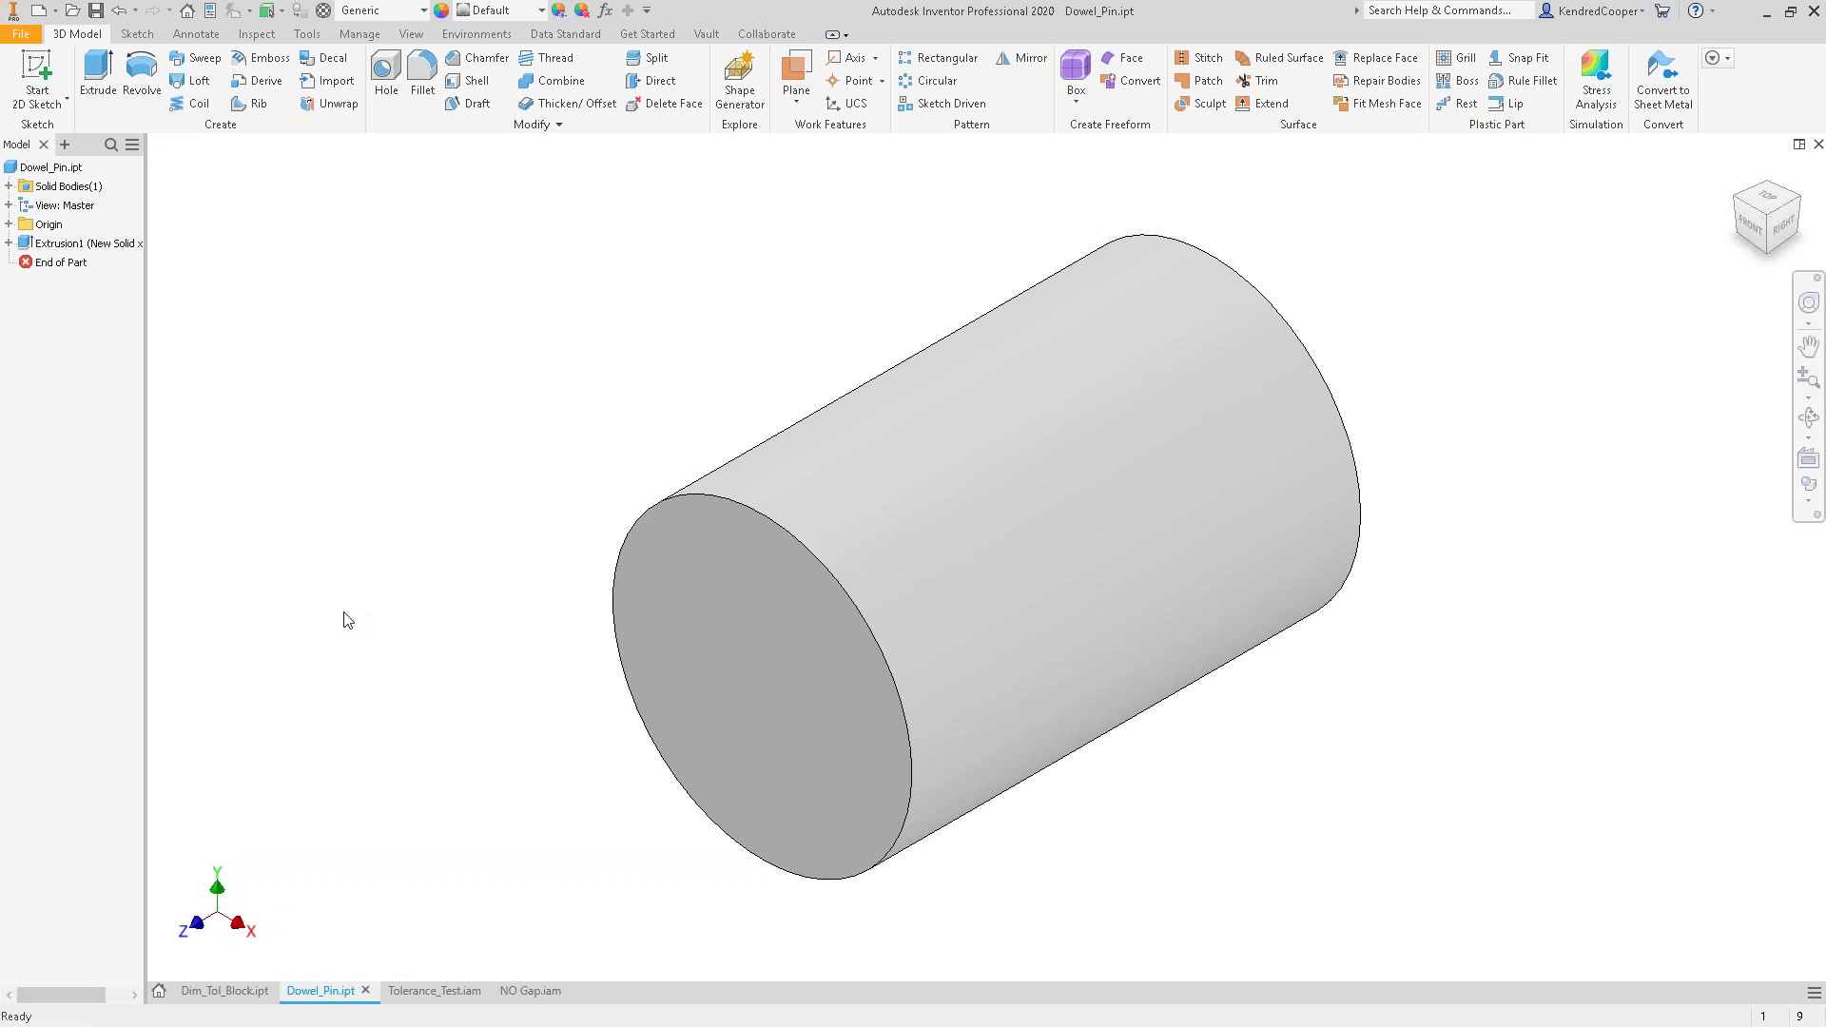
left_click(9, 244)
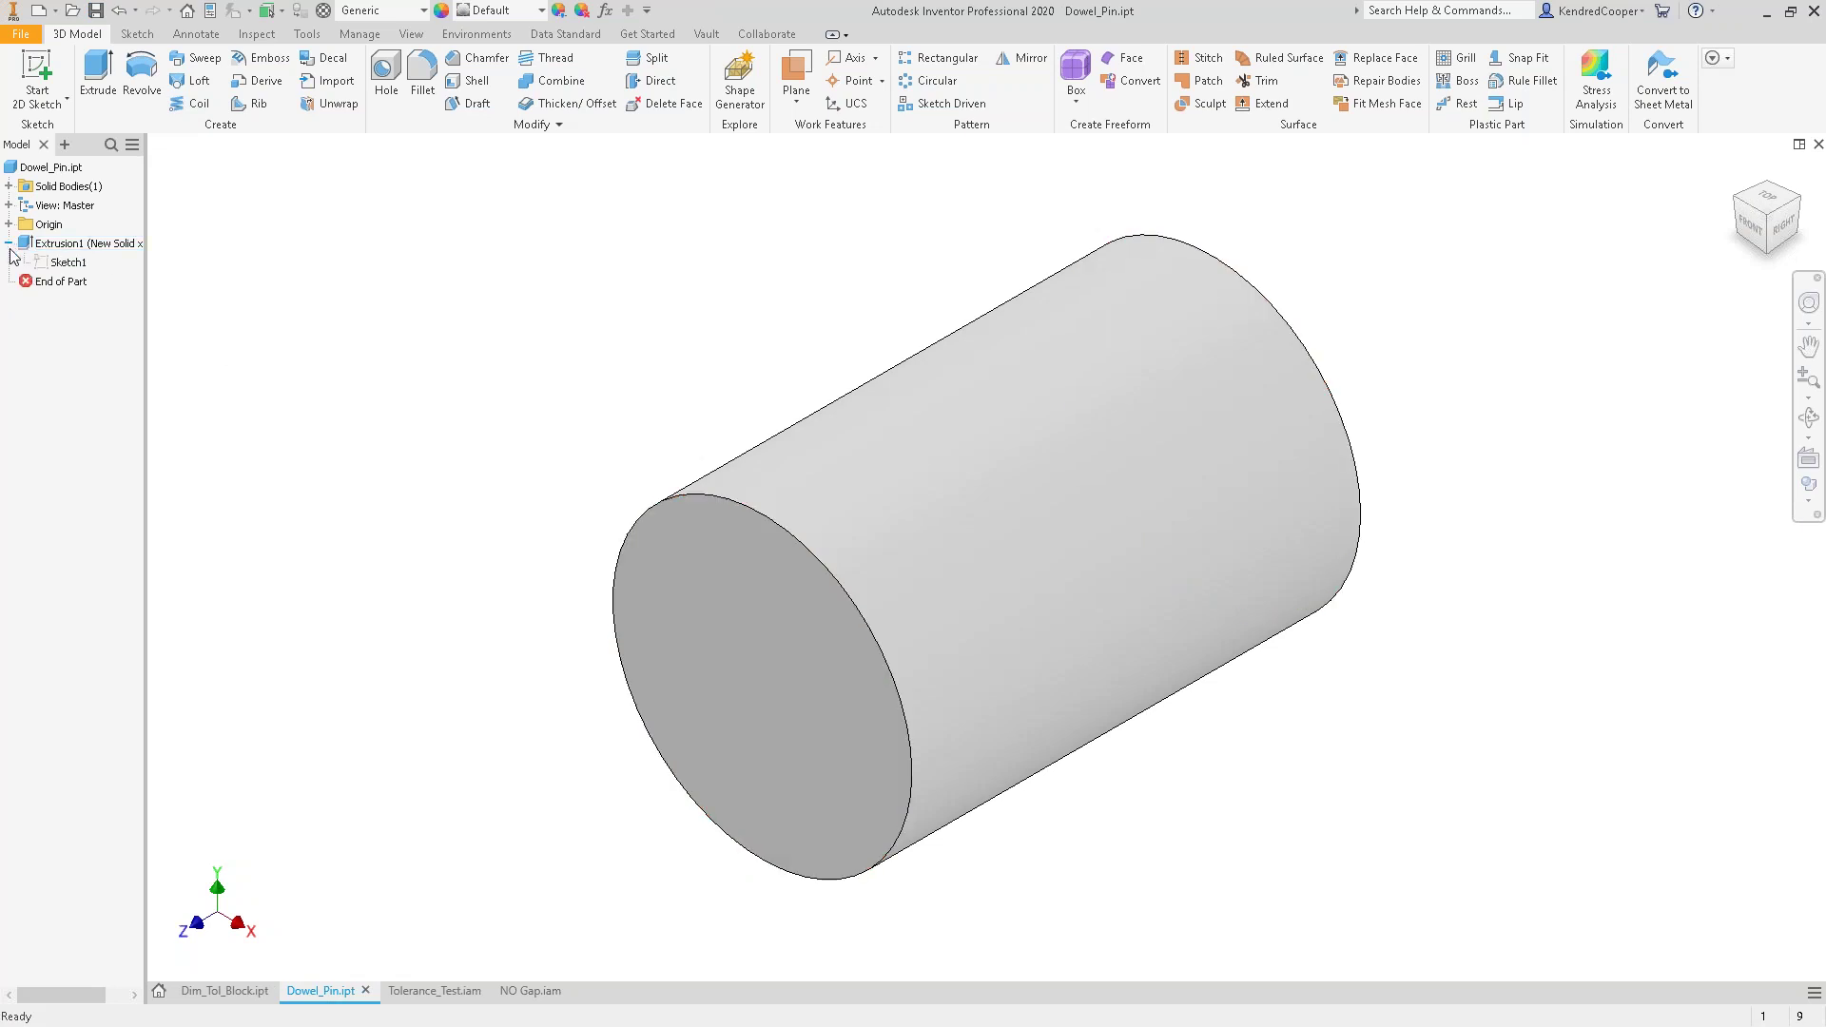
double_click(74, 262)
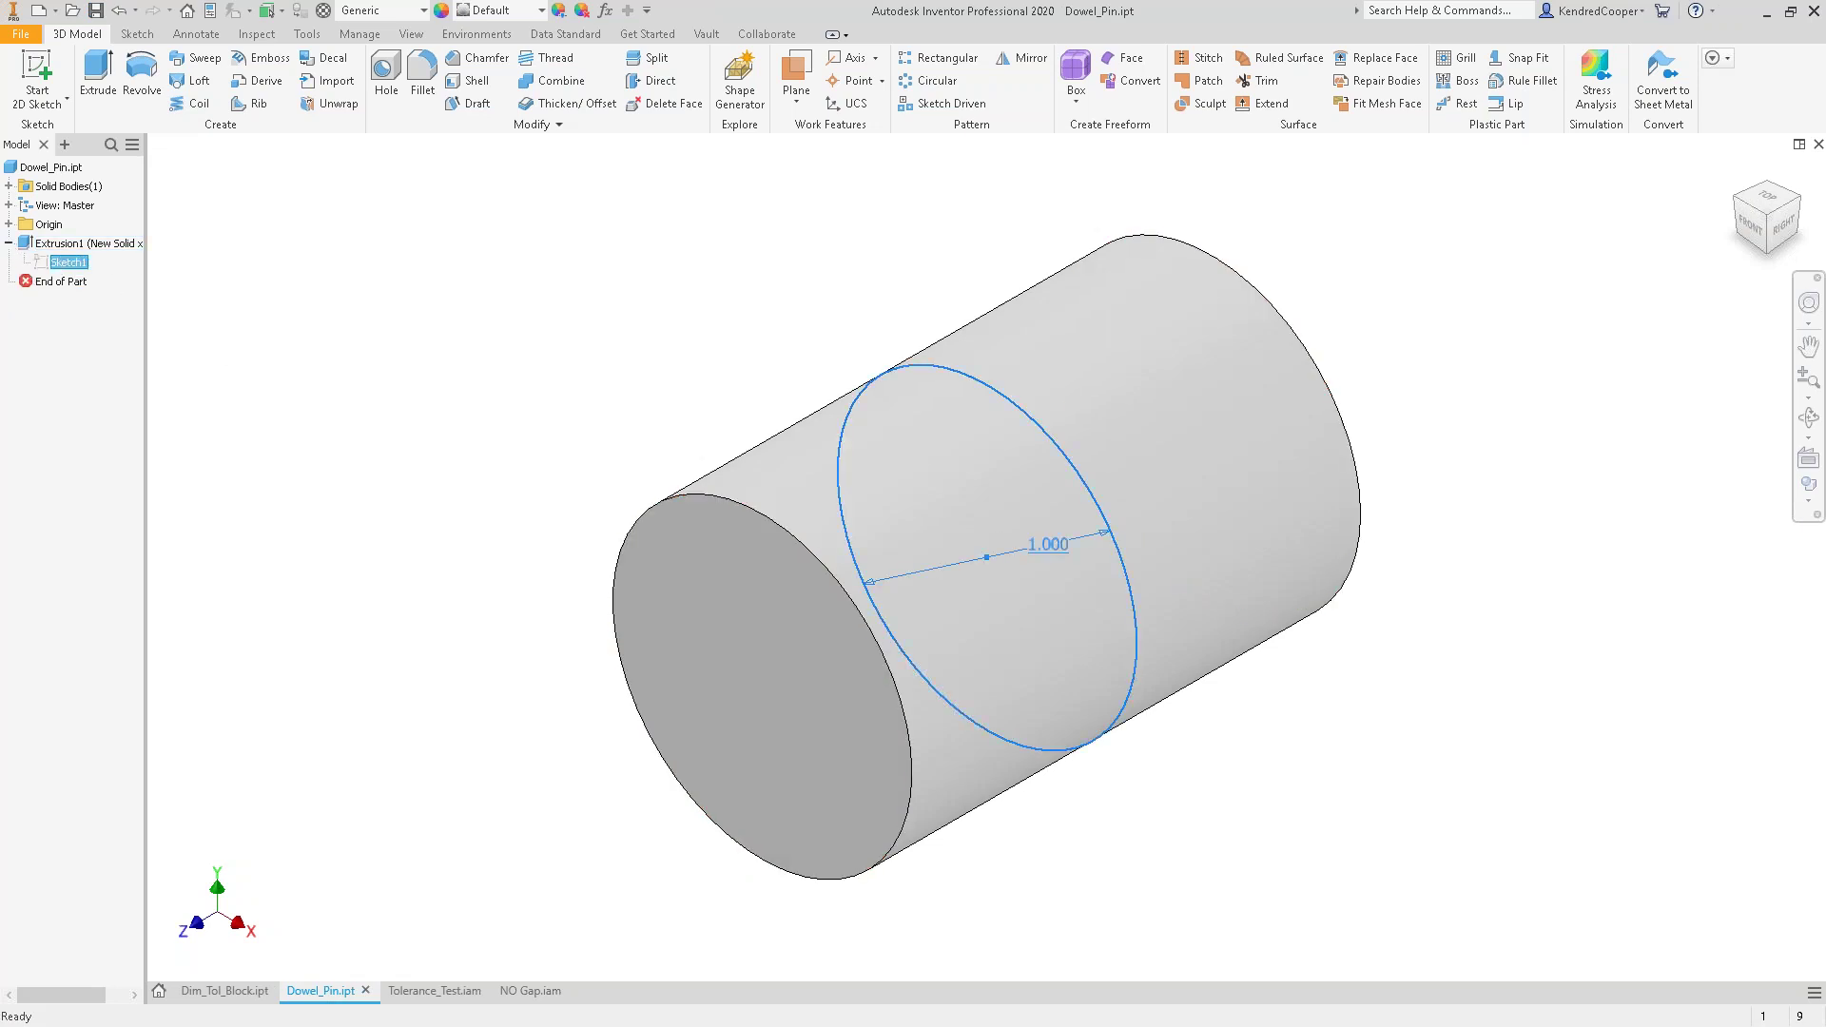
- Give the 1.000 dowel diameter a Deviation tolerance of +.005/-.010 and finish the sketch
right_click(1060, 553)
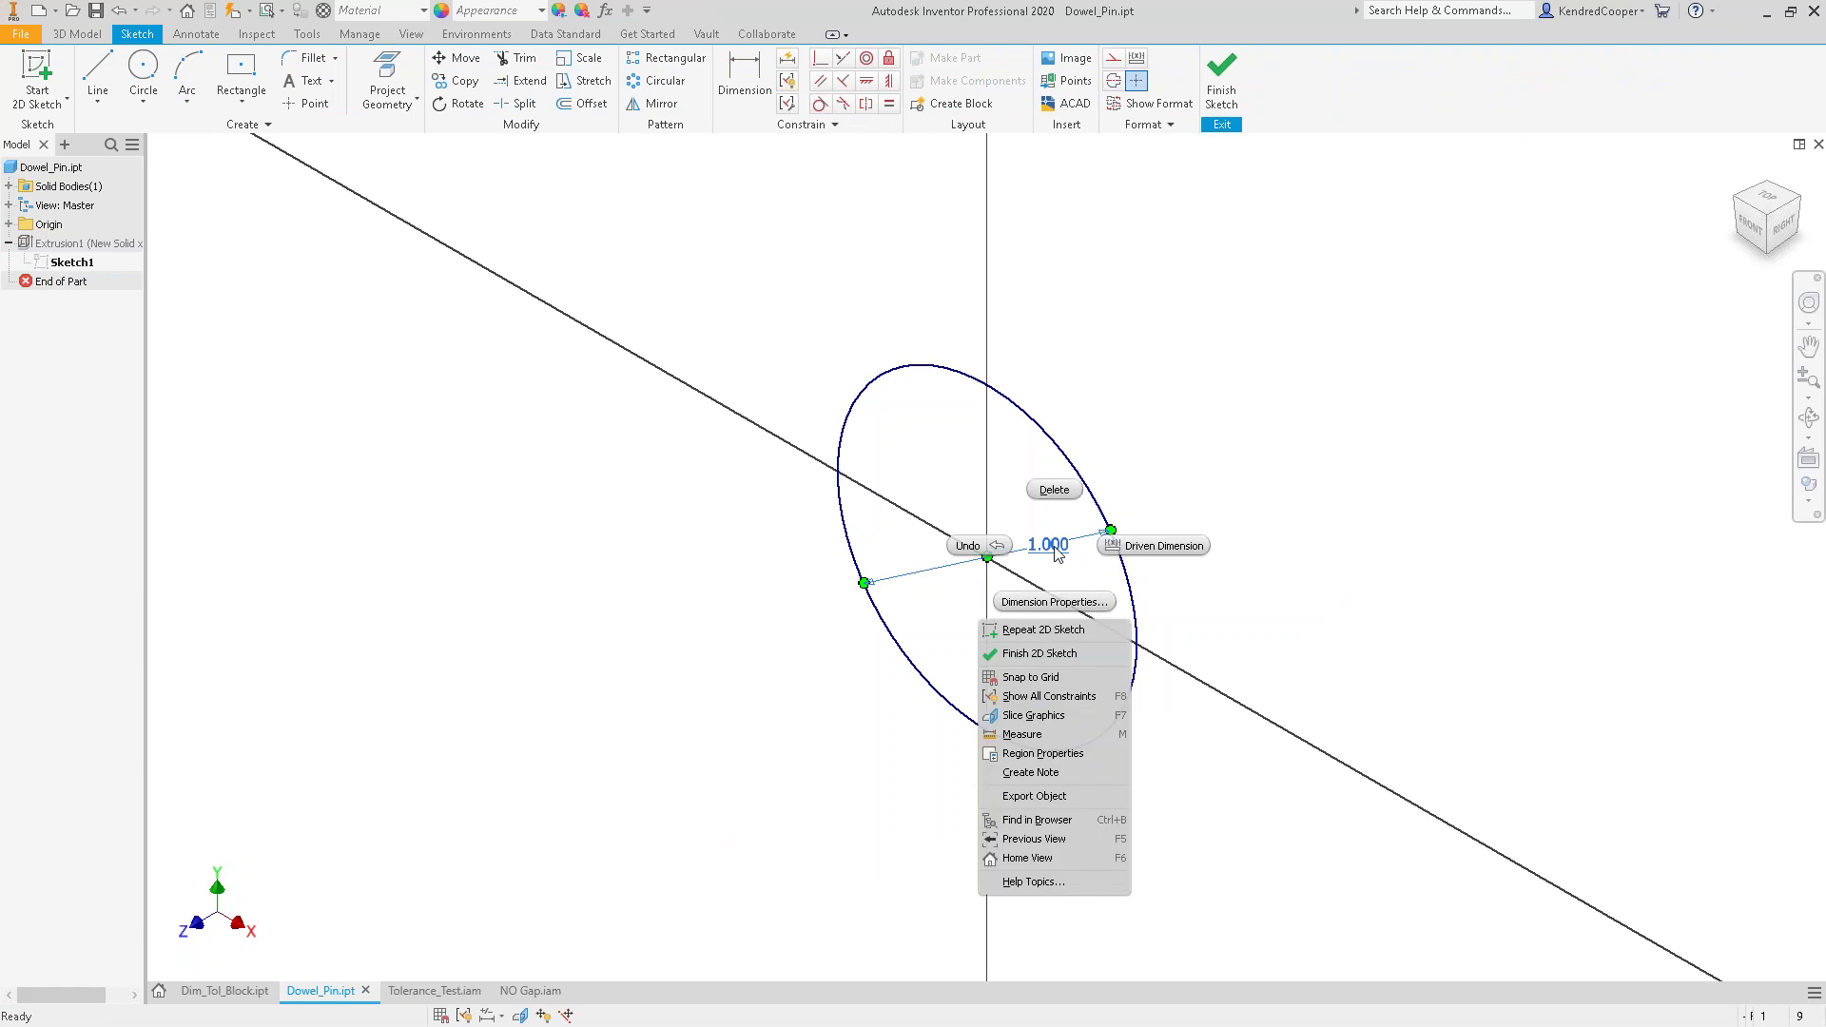
left_click(1049, 595)
left_click(788, 471)
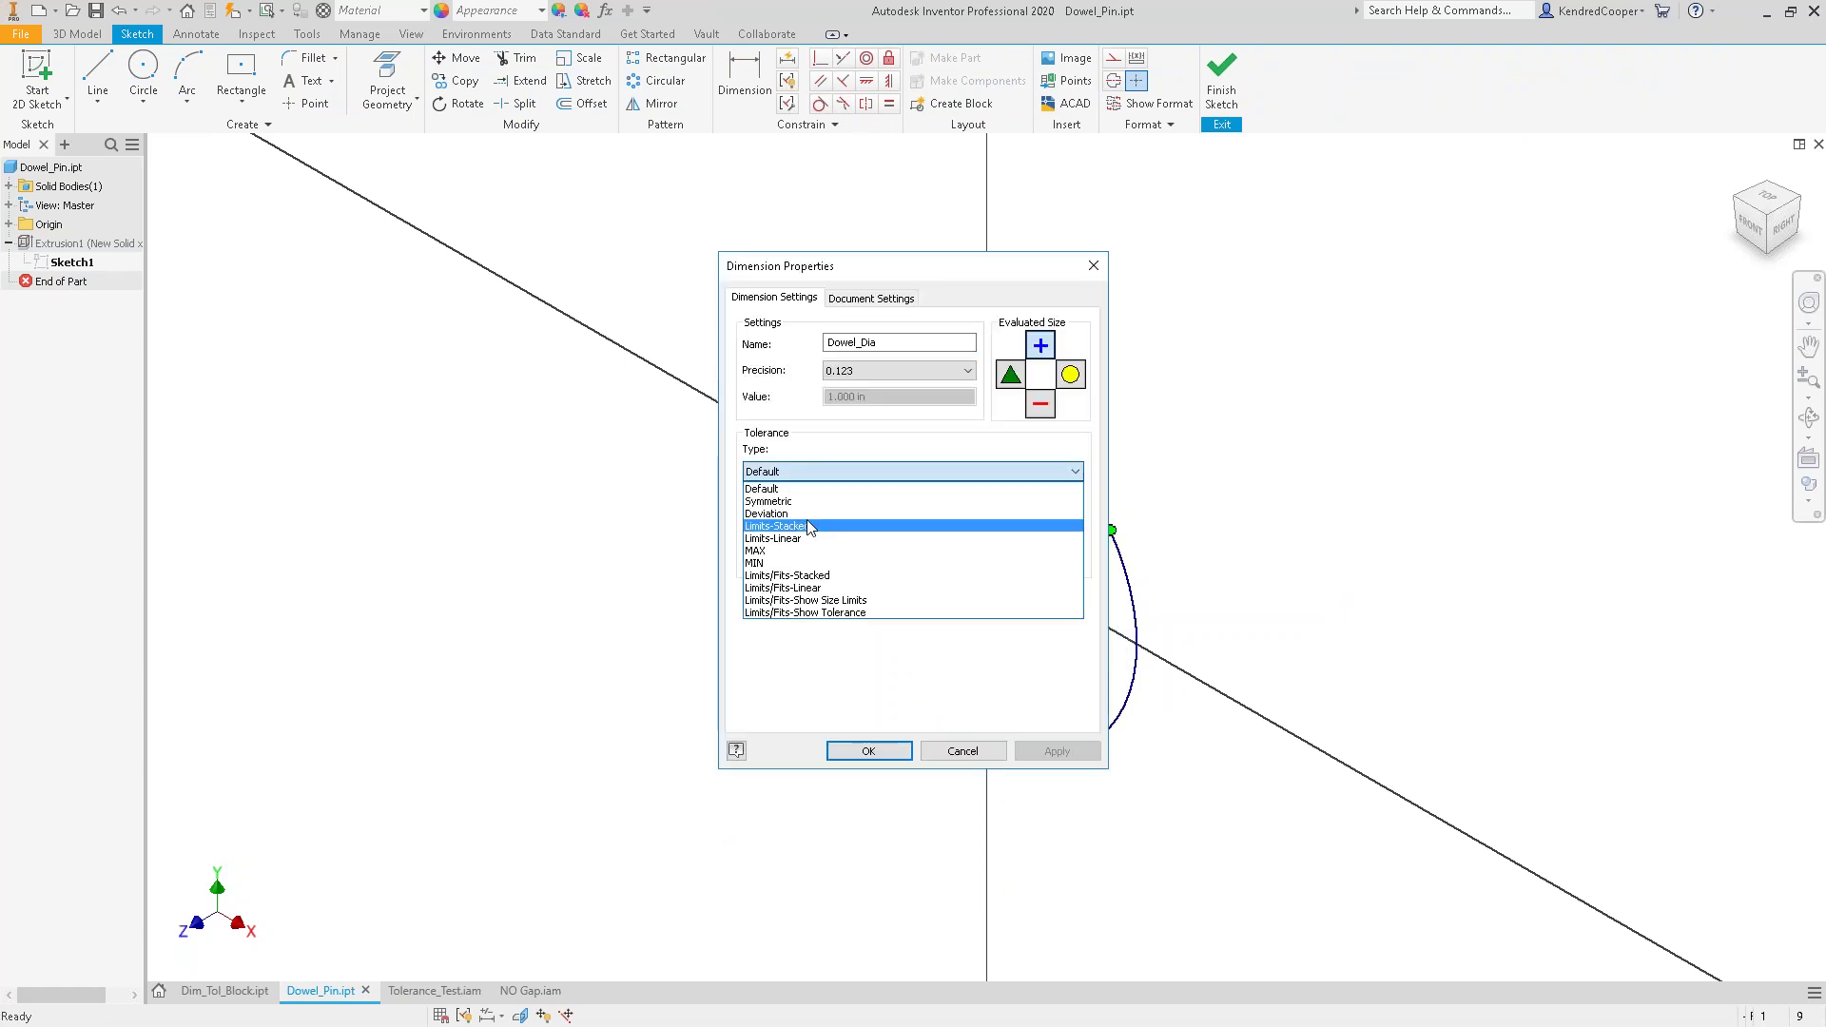
left_click(807, 515)
left_click_drag(885, 284, 640, 255)
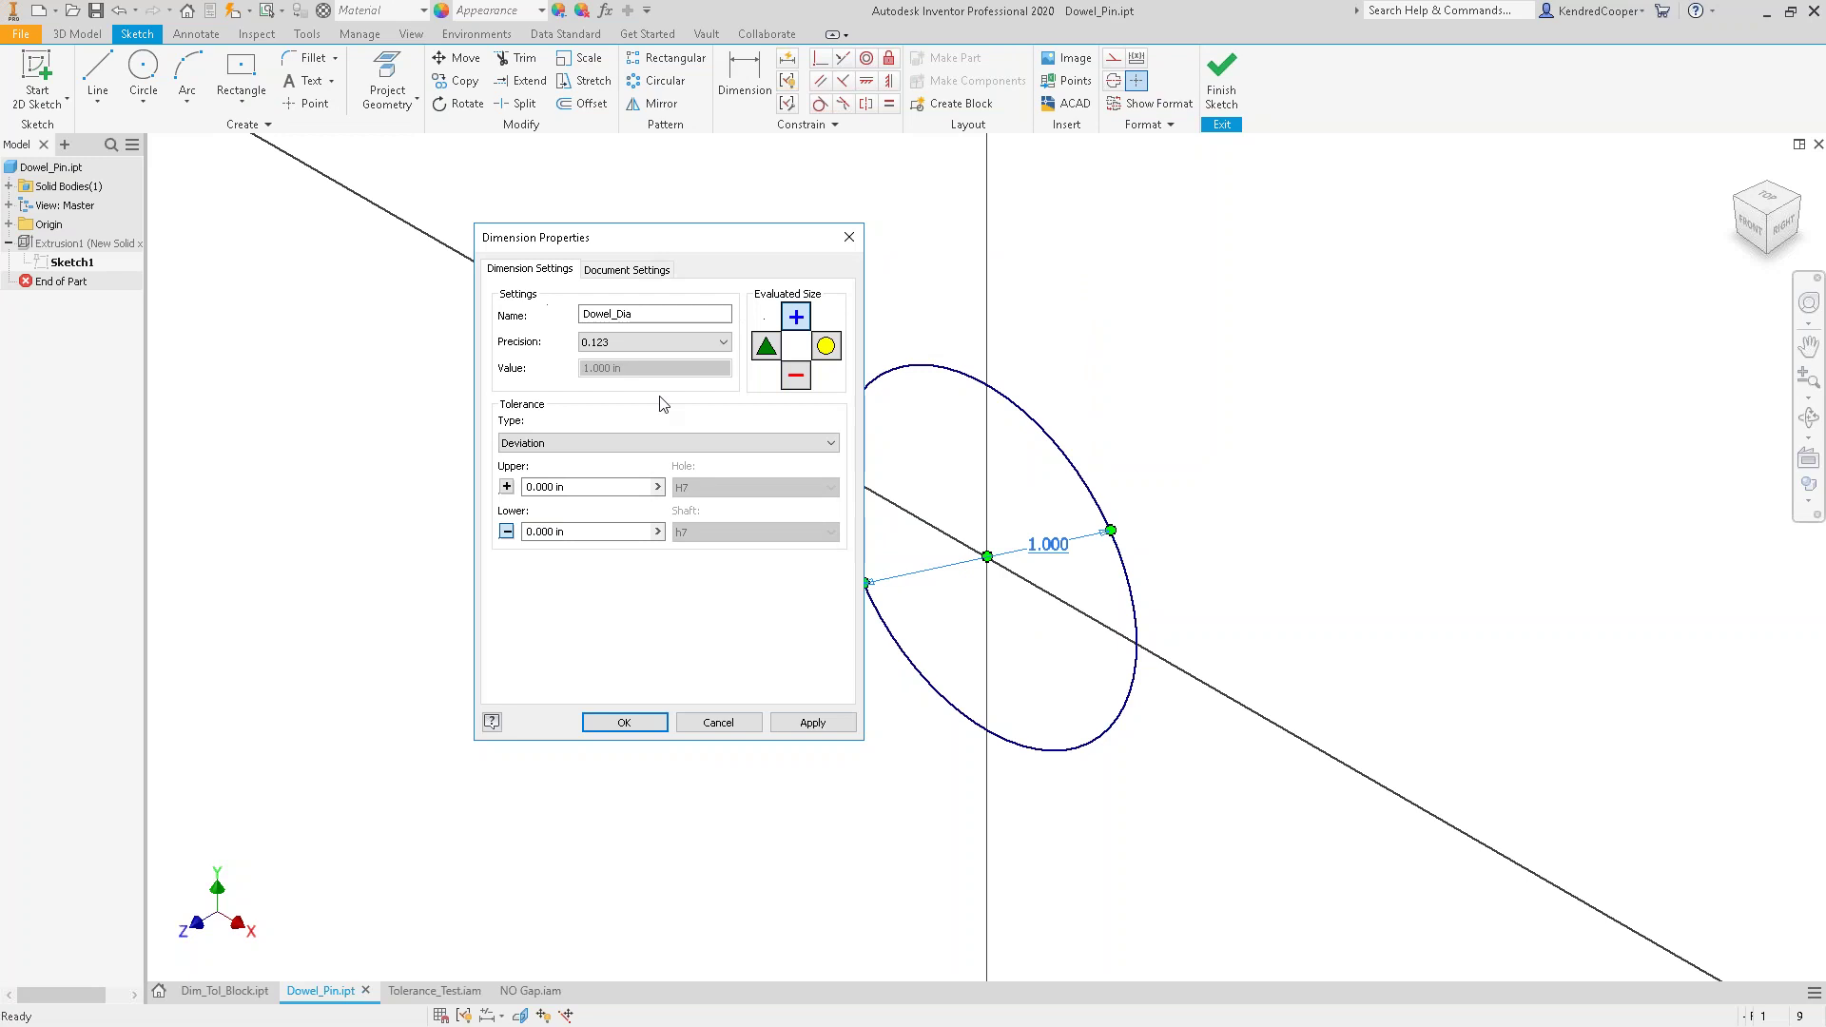
left_click(550, 490)
type("05")
key("Tab")
left_click(558, 531)
left_click(628, 721)
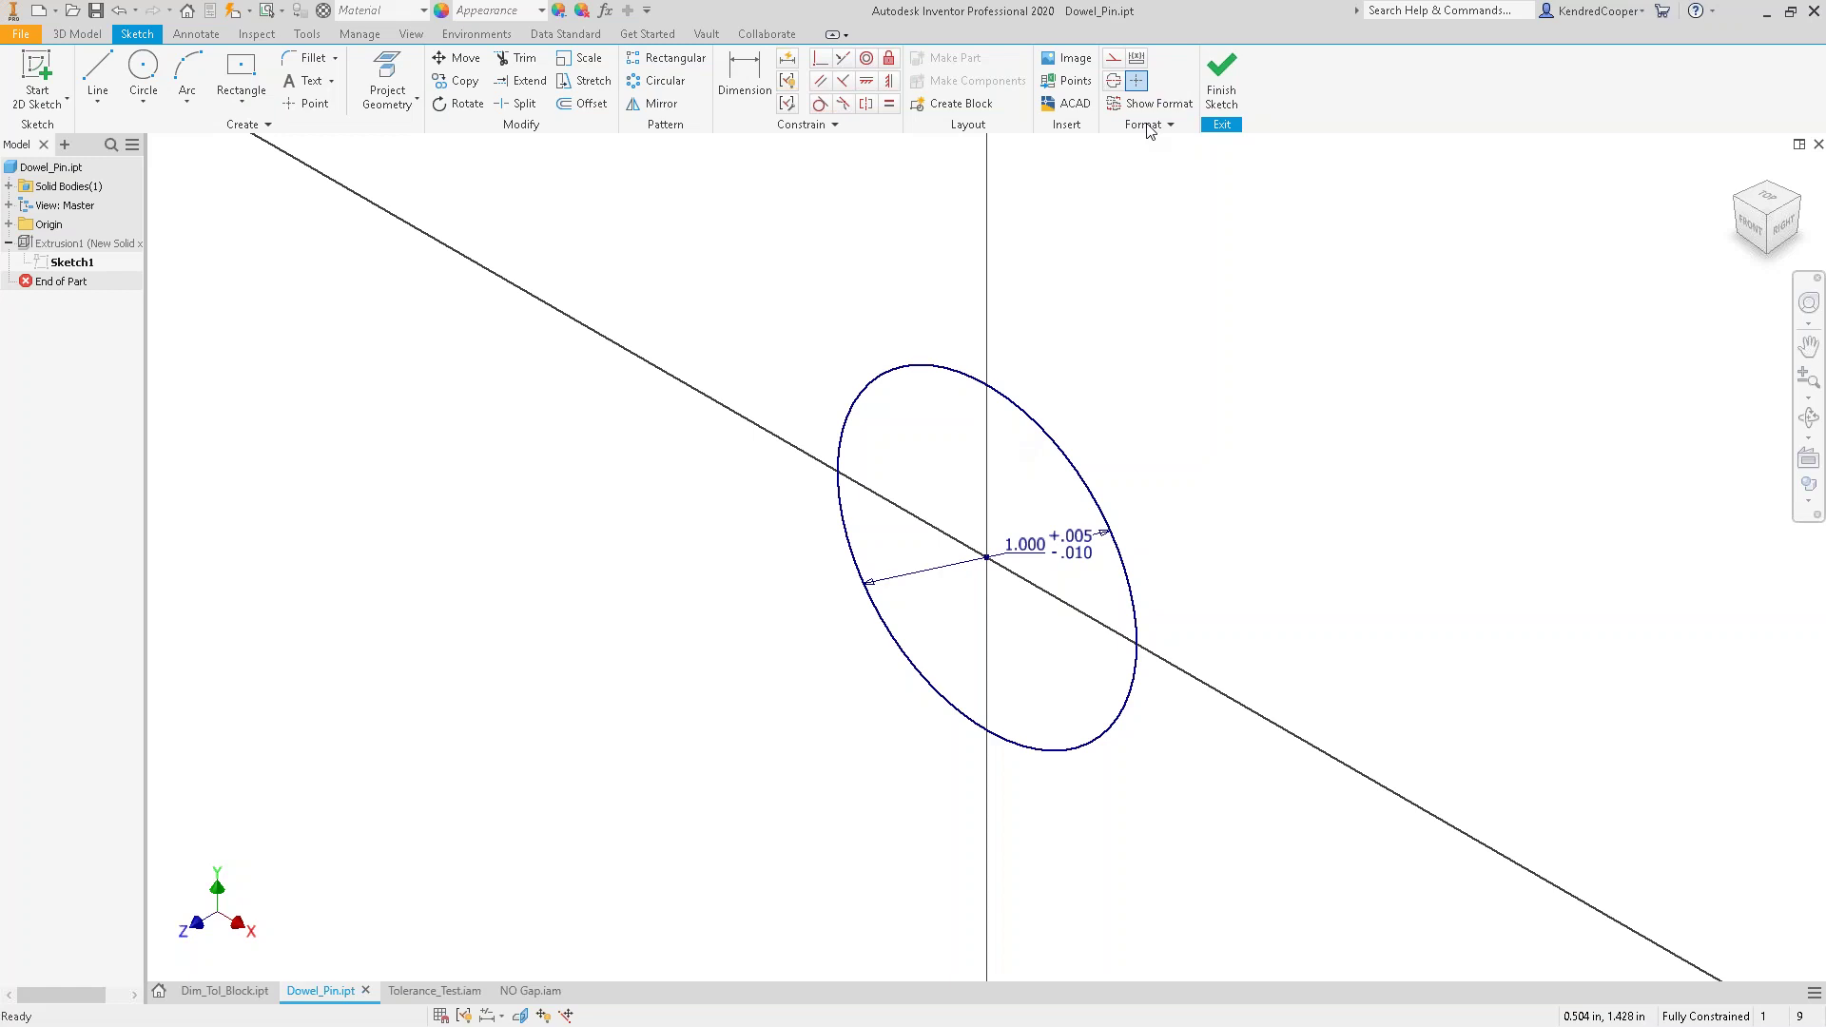
left_click(1221, 81)
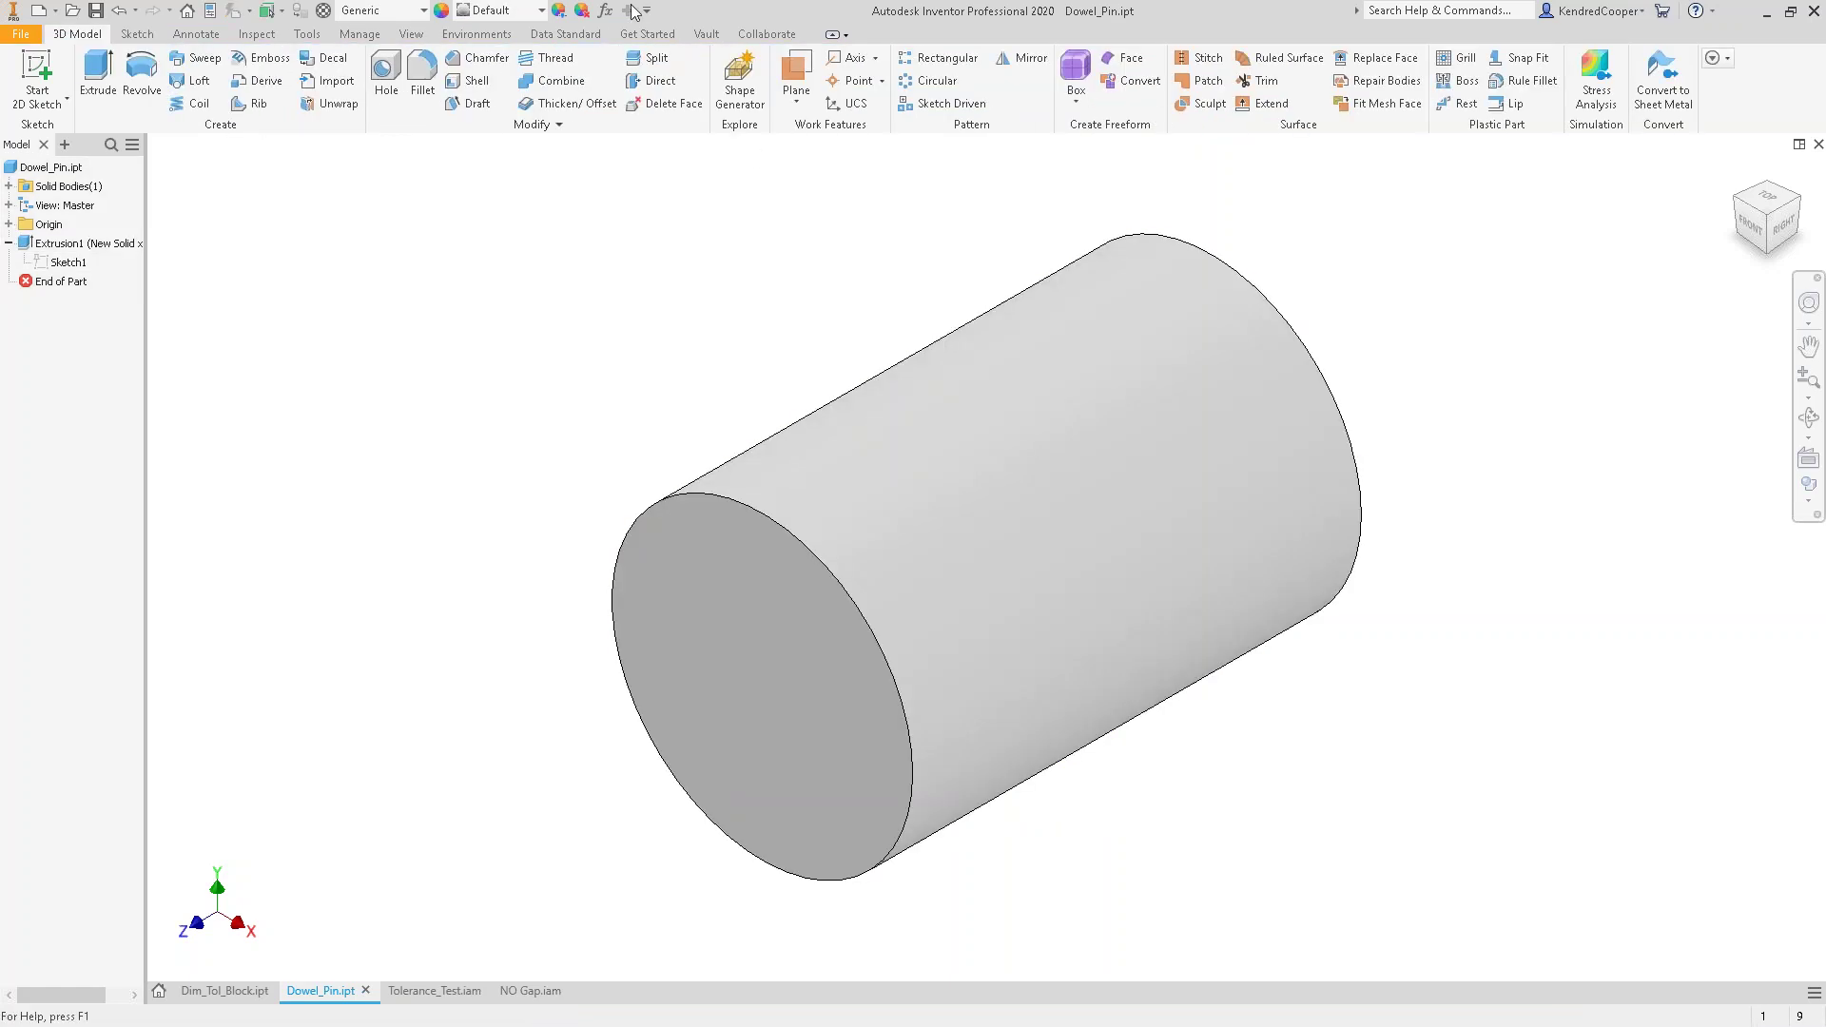
- Set Dowel_Dia's tolerance evaluation to nominal and save Dowel_Pin.ipt
left_click(605, 11)
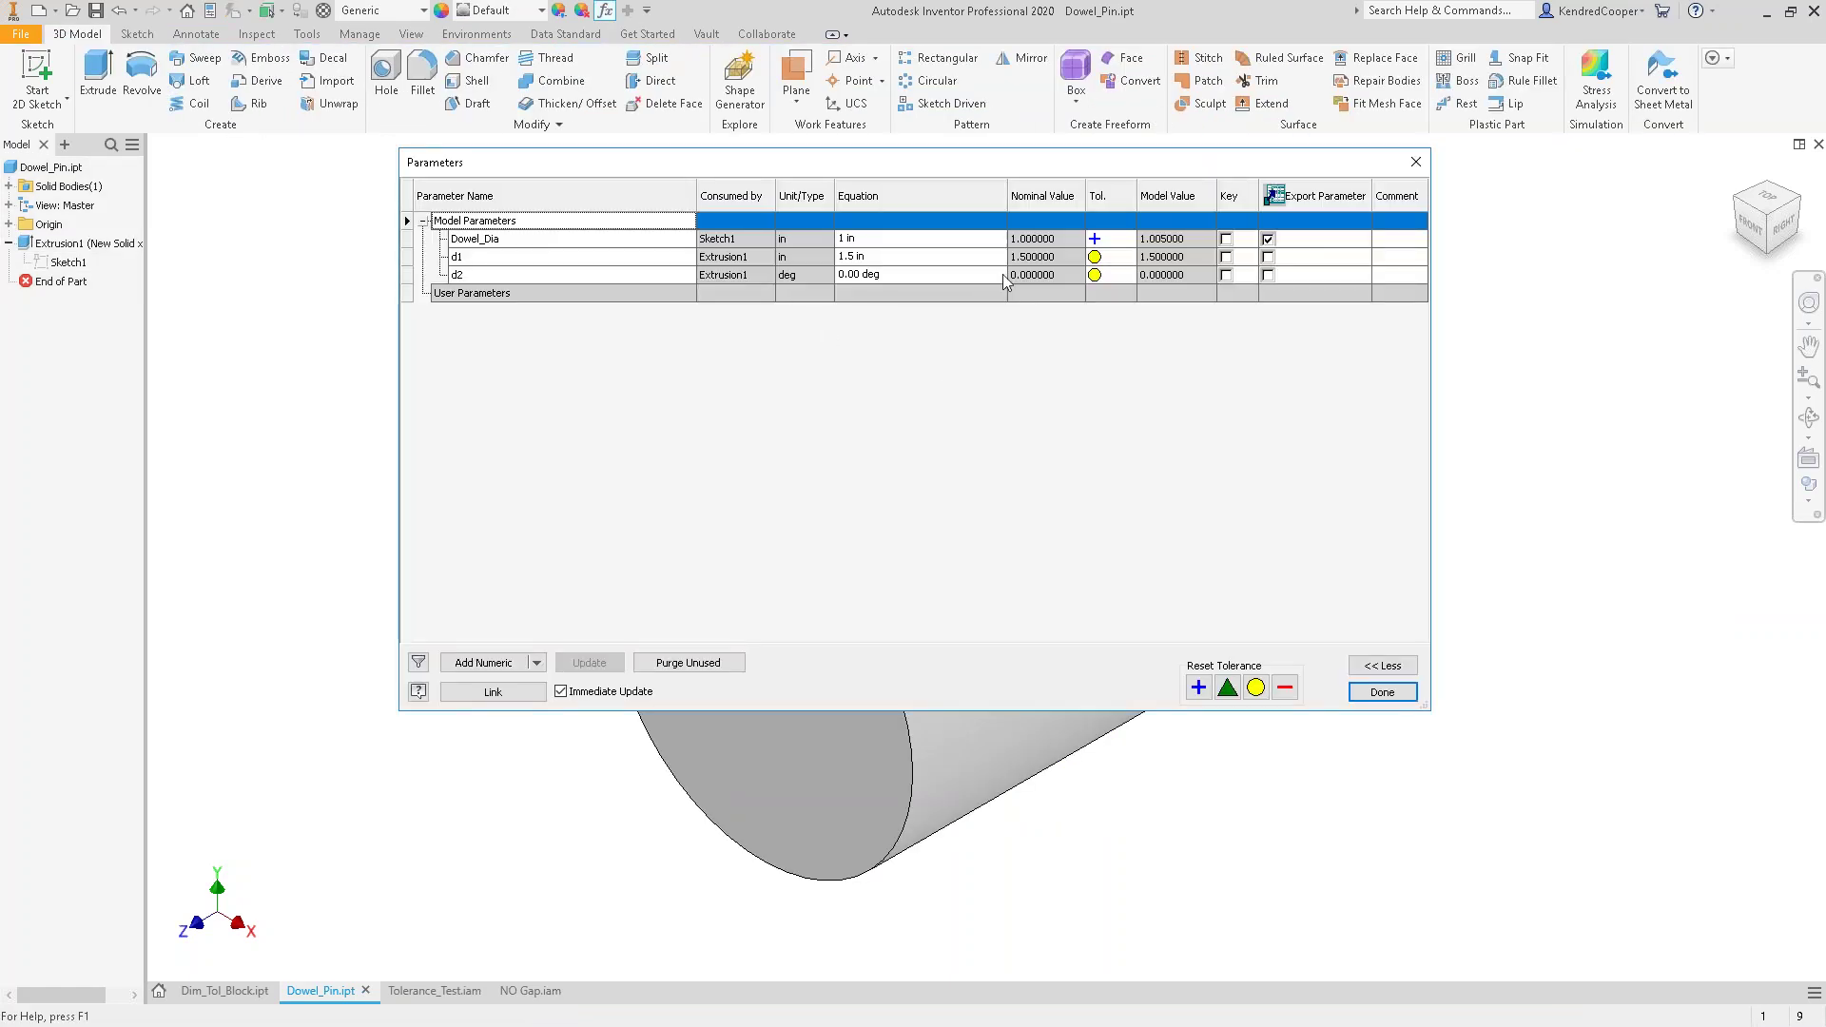
left_click(1134, 239)
left_click(1130, 239)
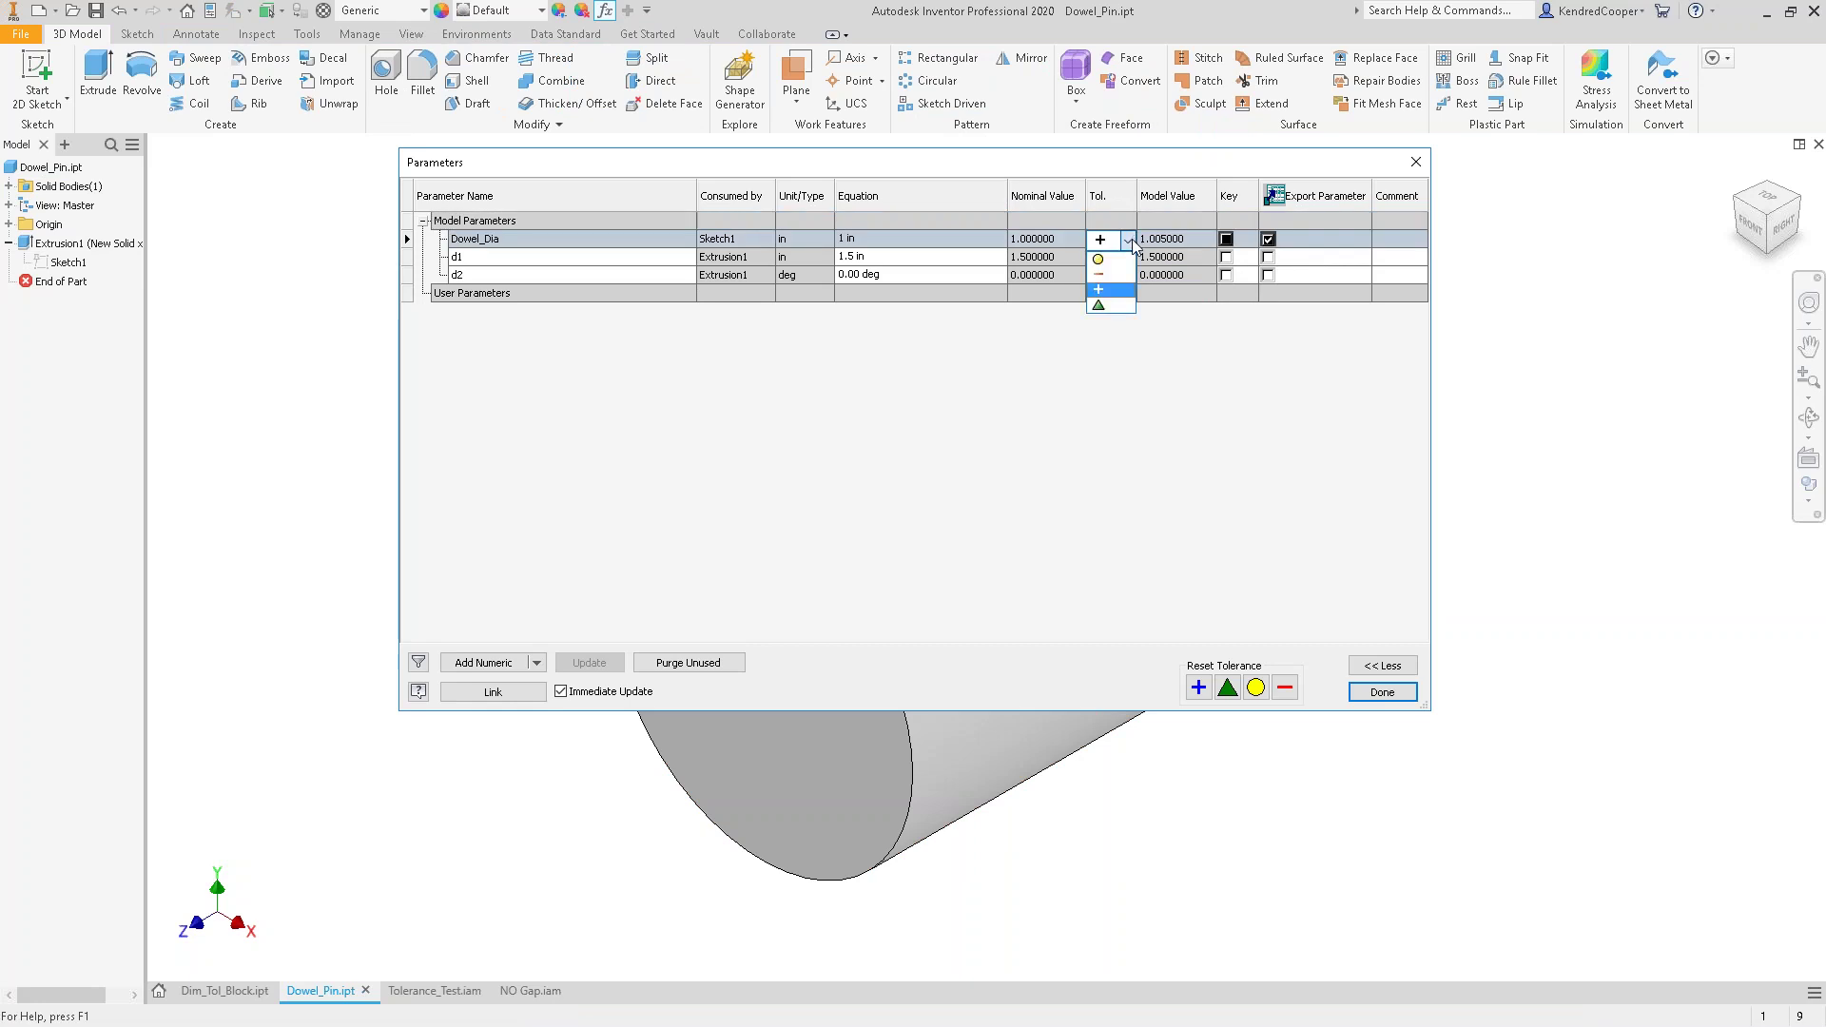
left_click(1125, 268)
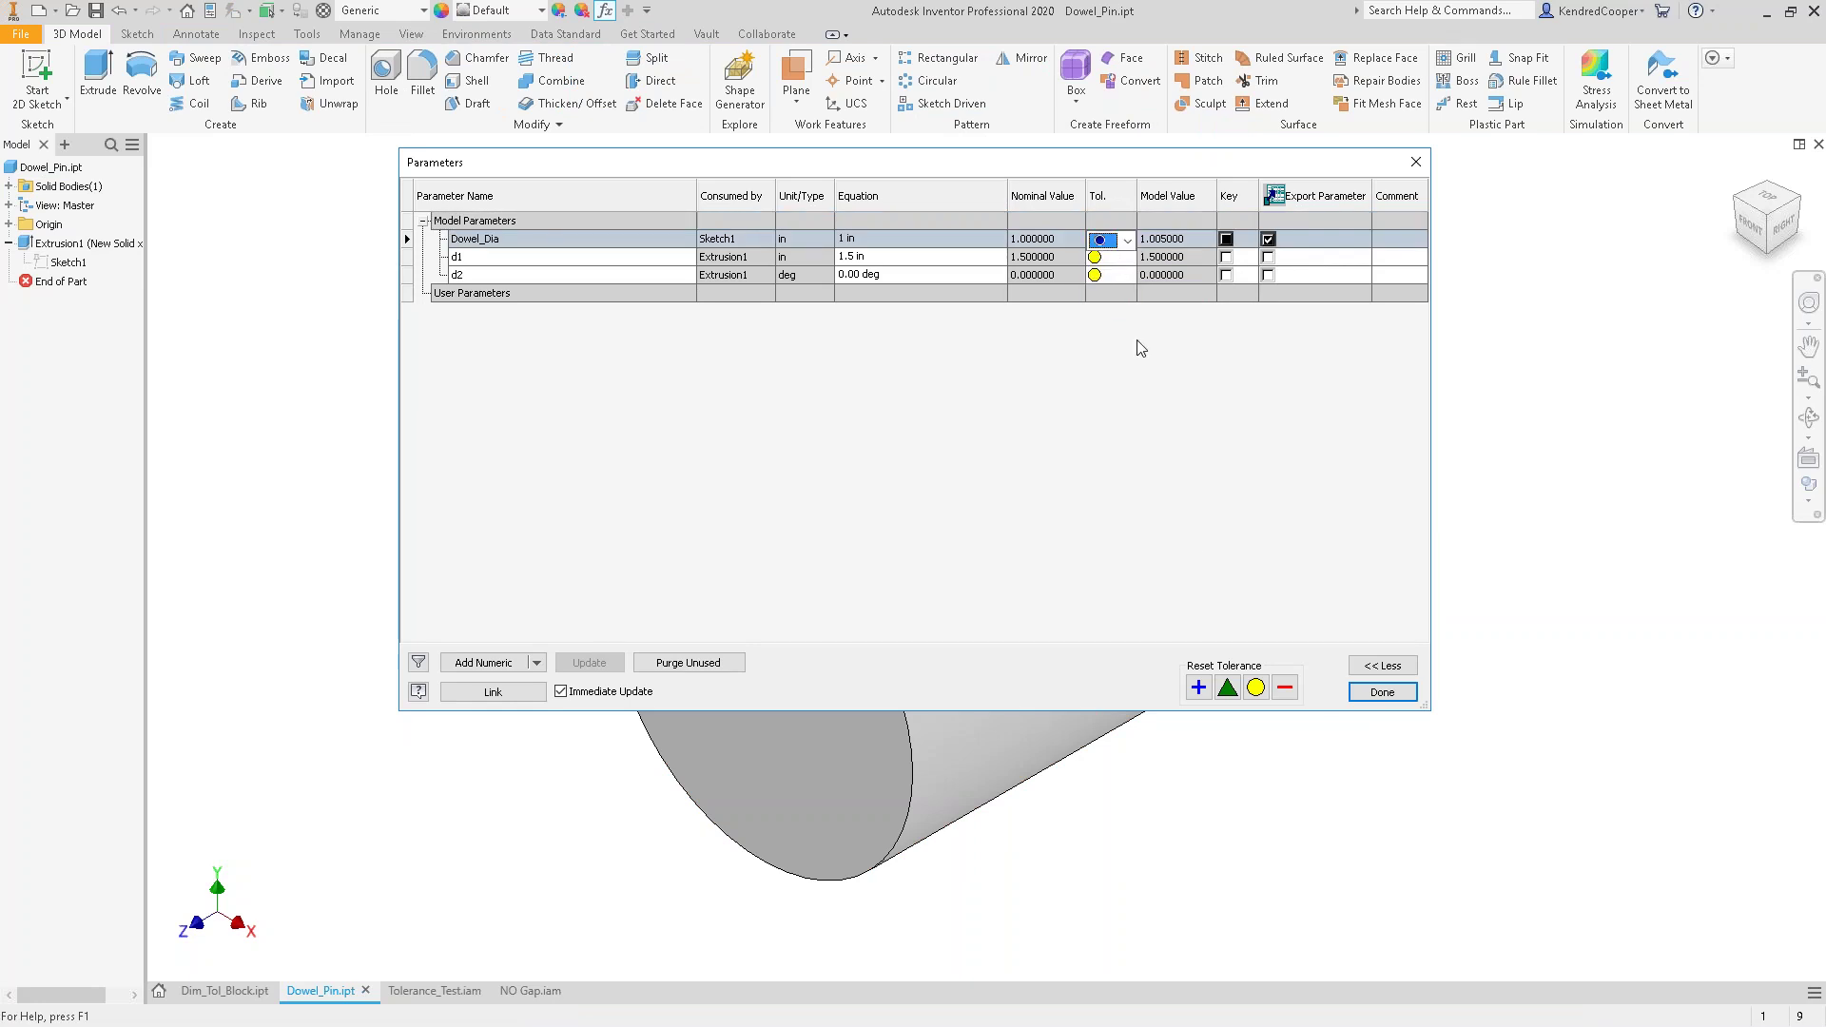
left_click(1382, 691)
left_click(96, 13)
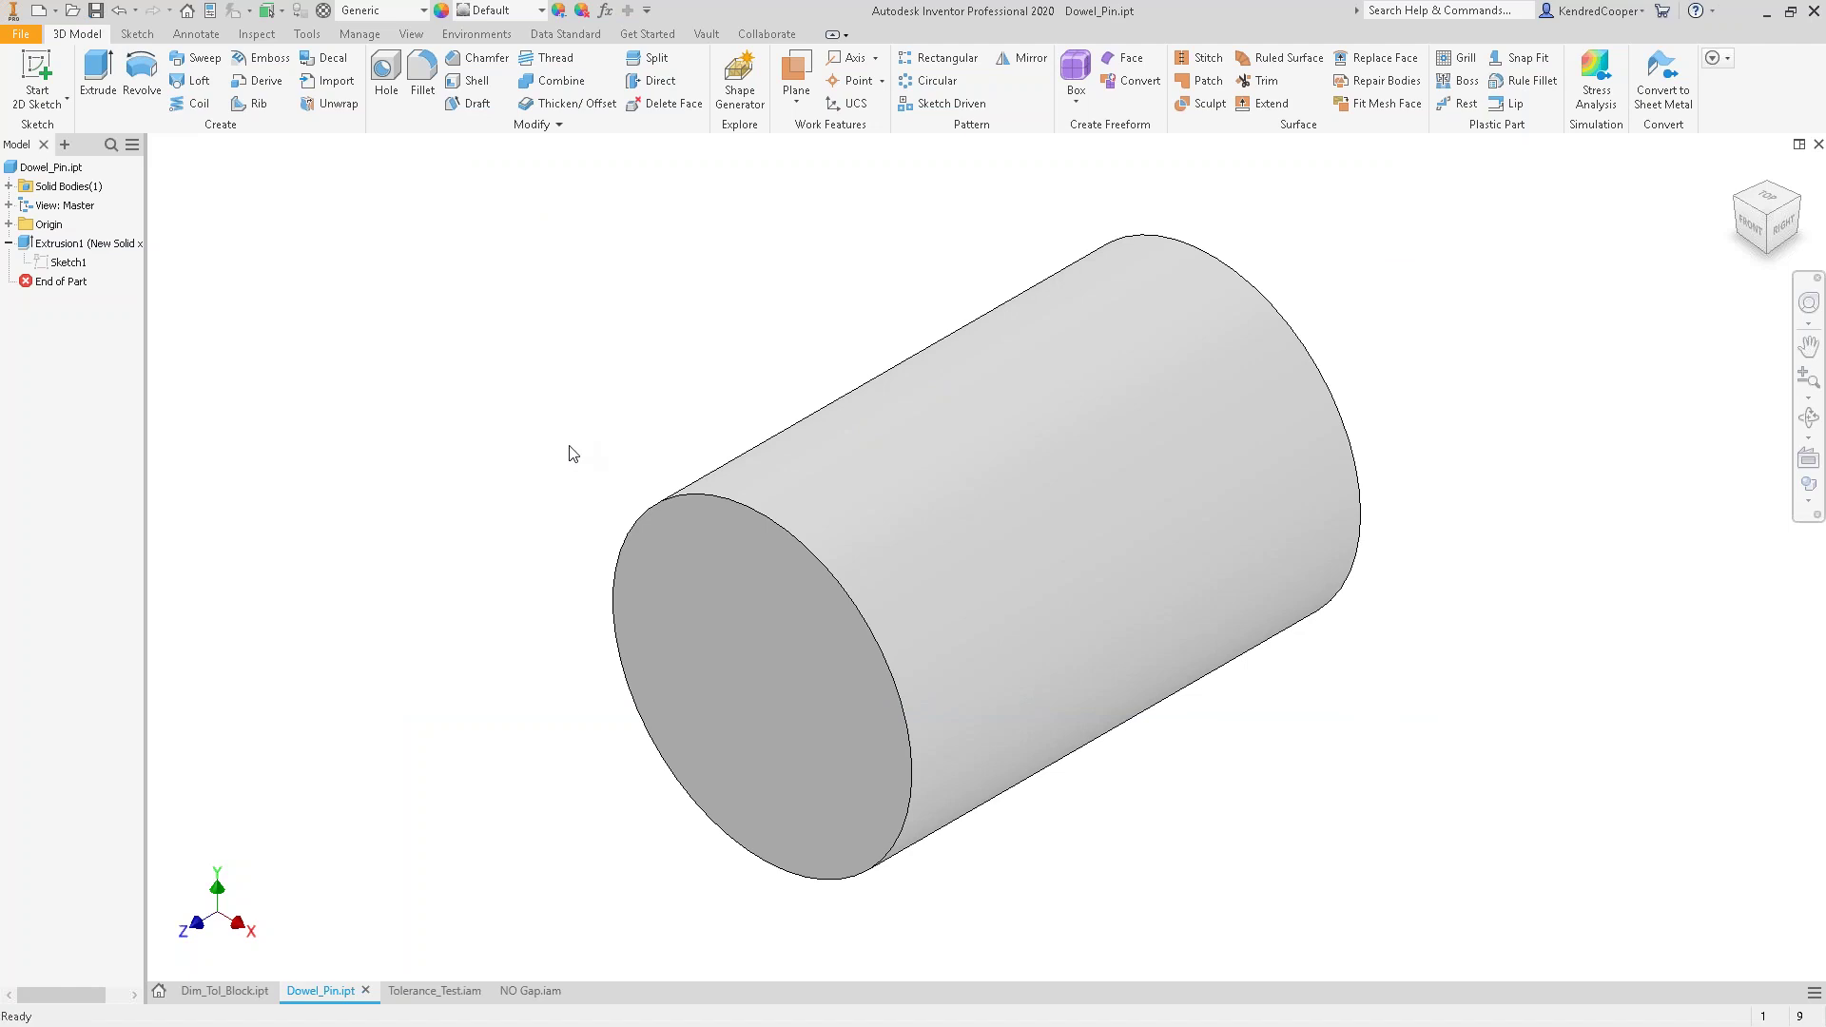
- Update the Tolerance_Test assembly with the changed parts
left_click(431, 993)
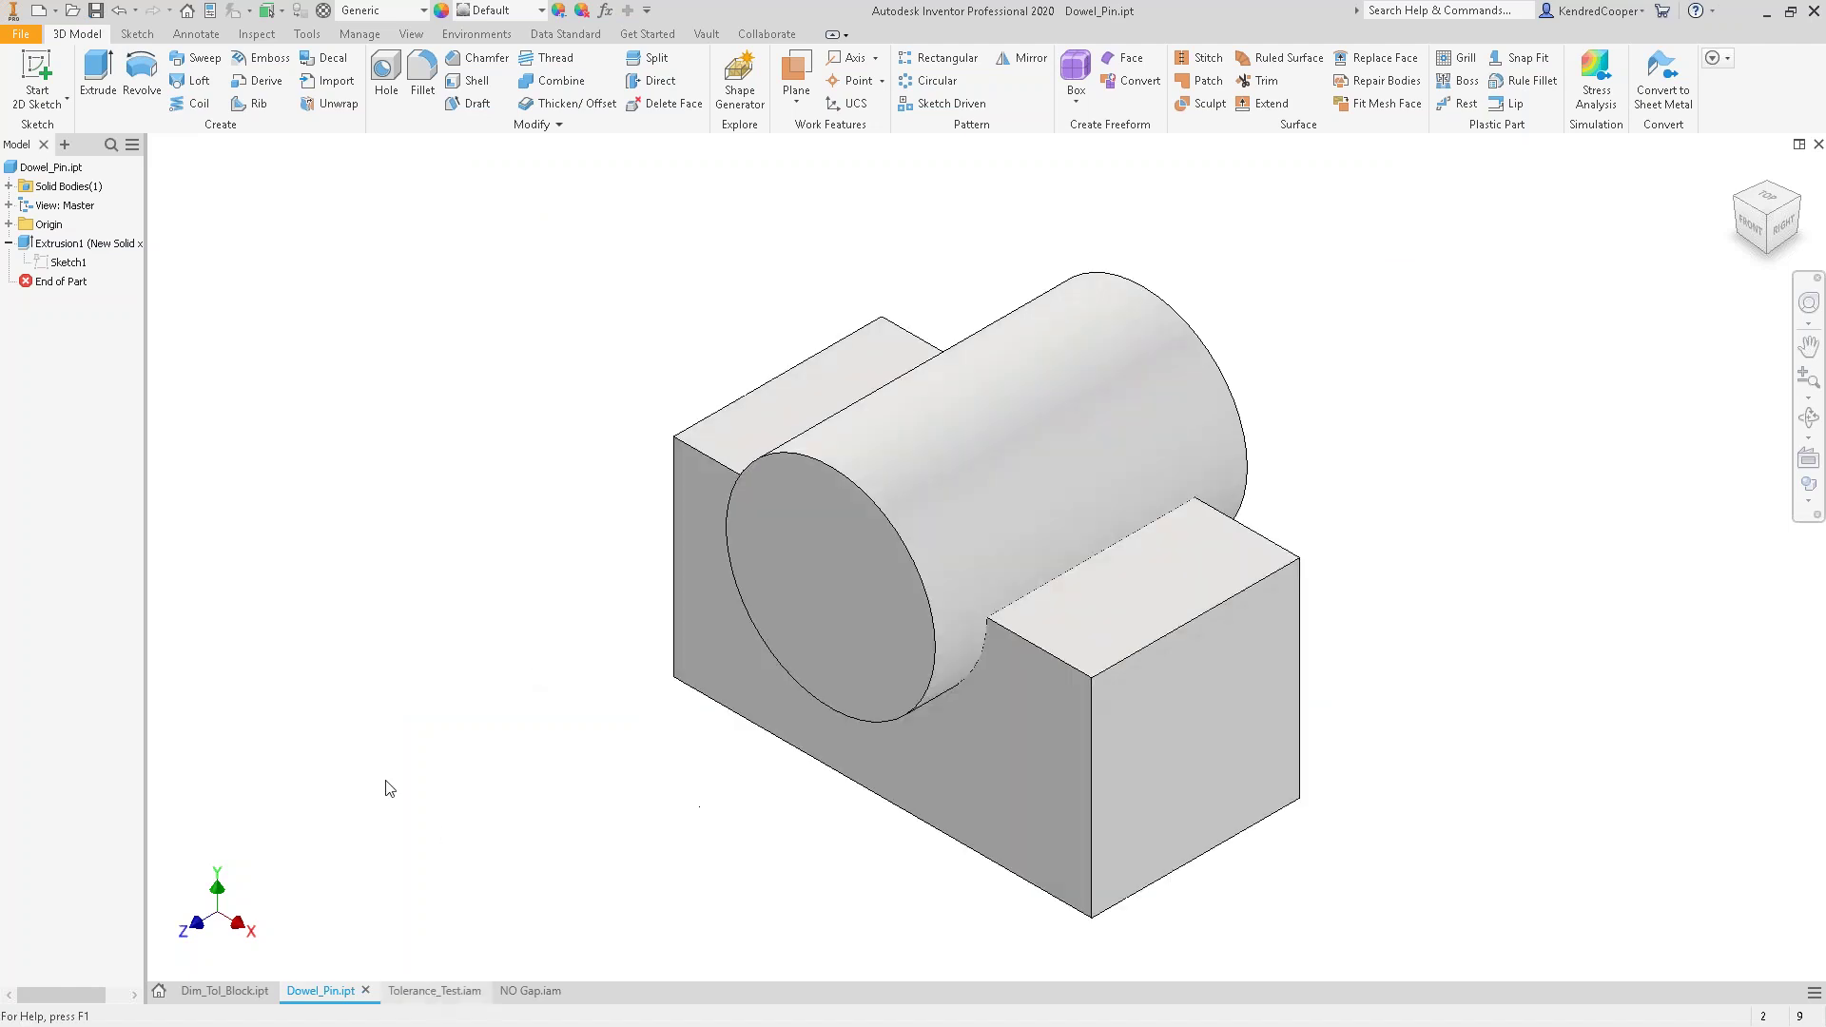
left_click(1752, 233)
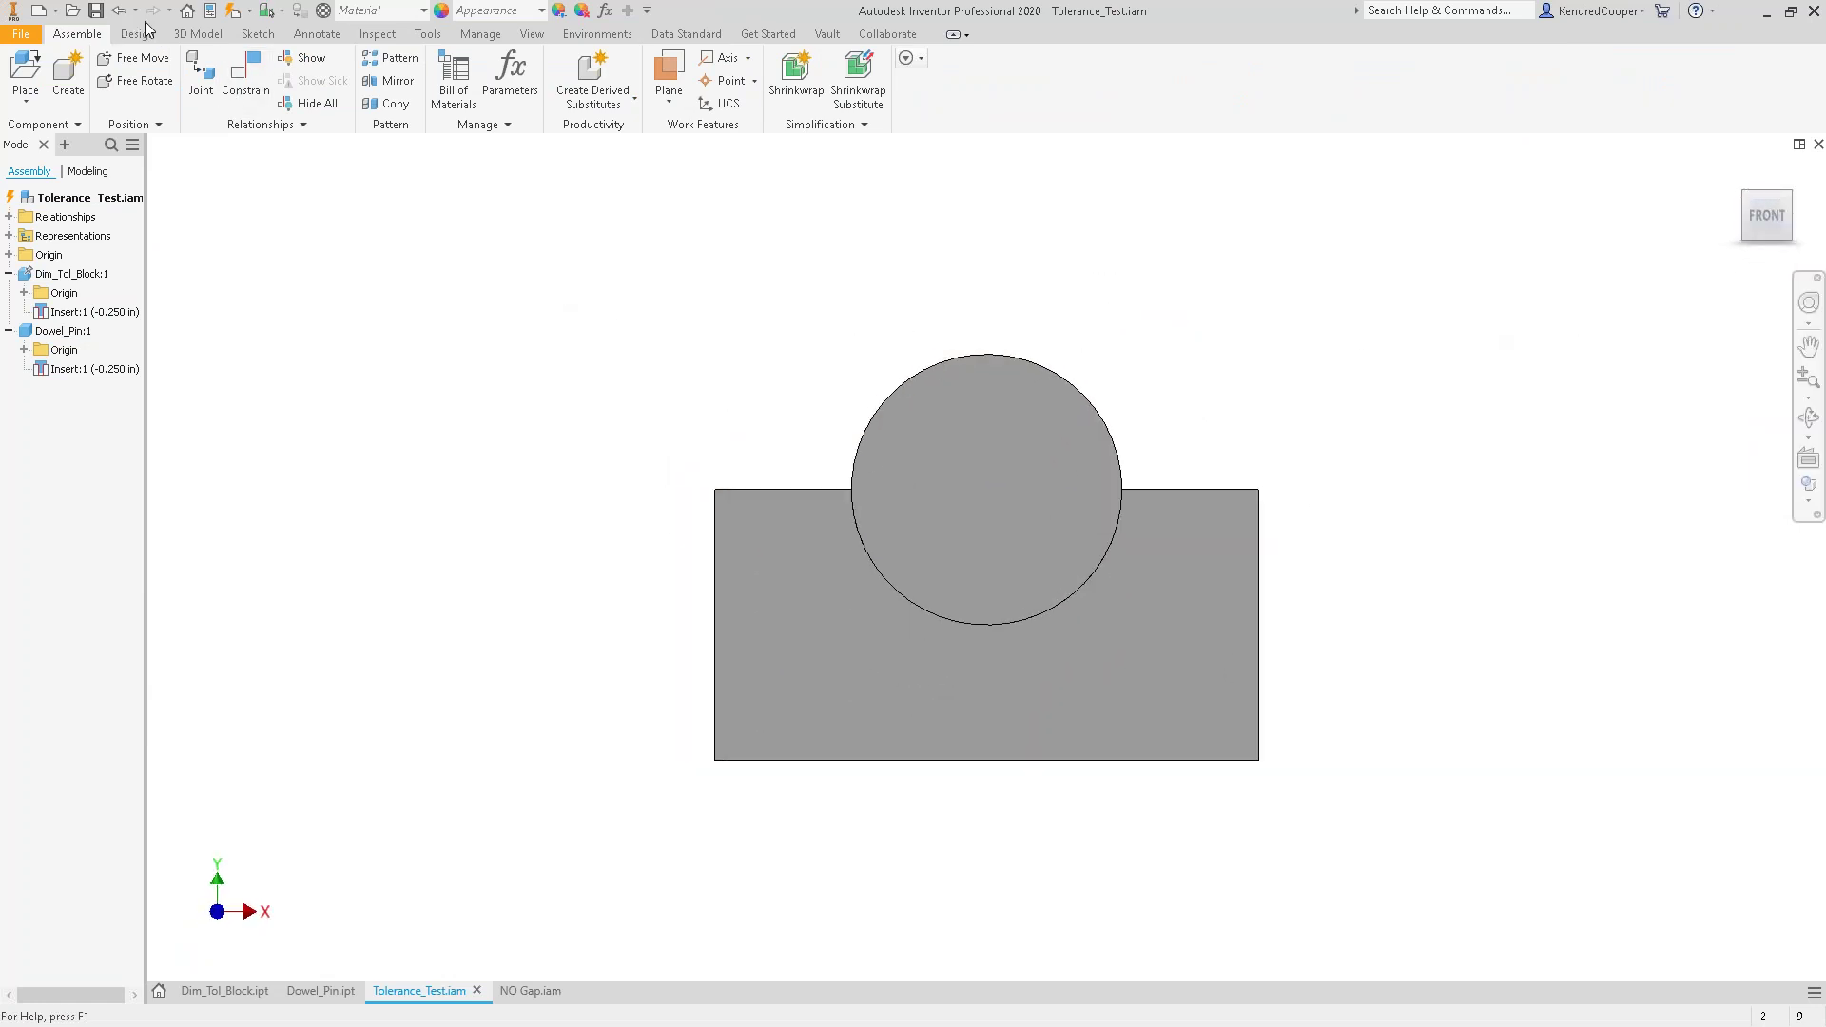
left_click(233, 10)
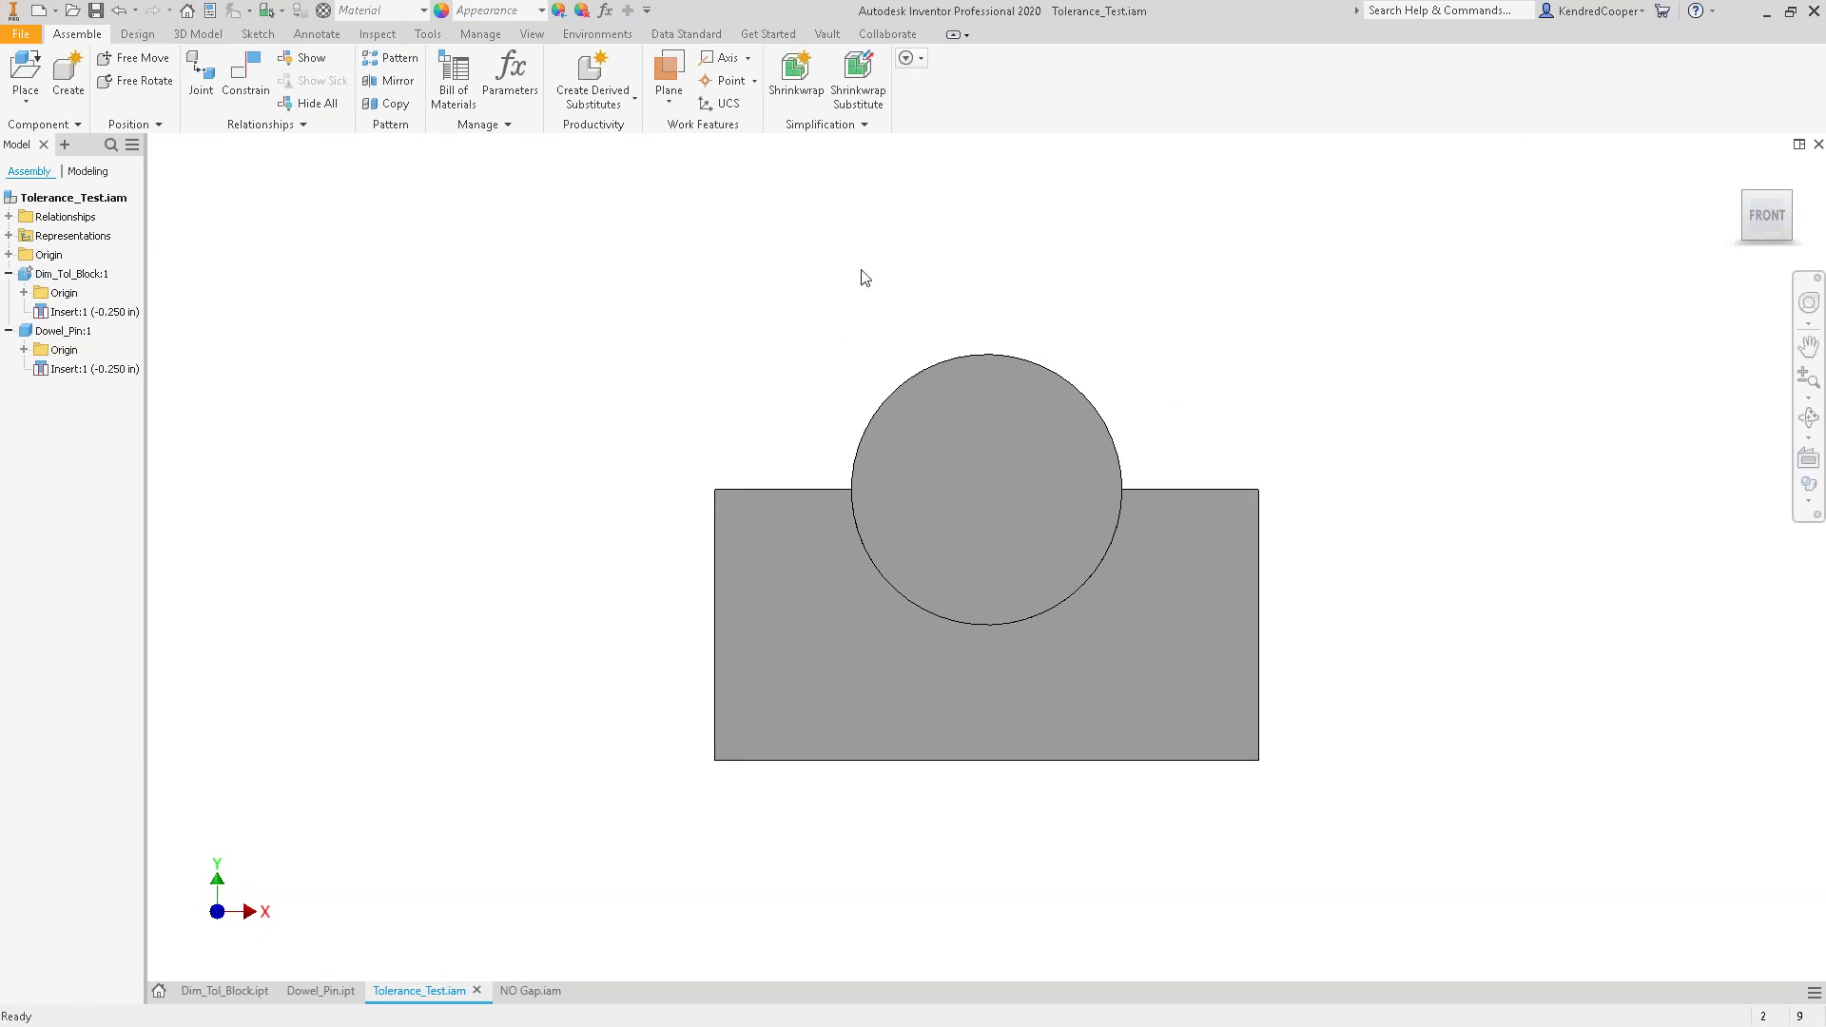
key("F6")
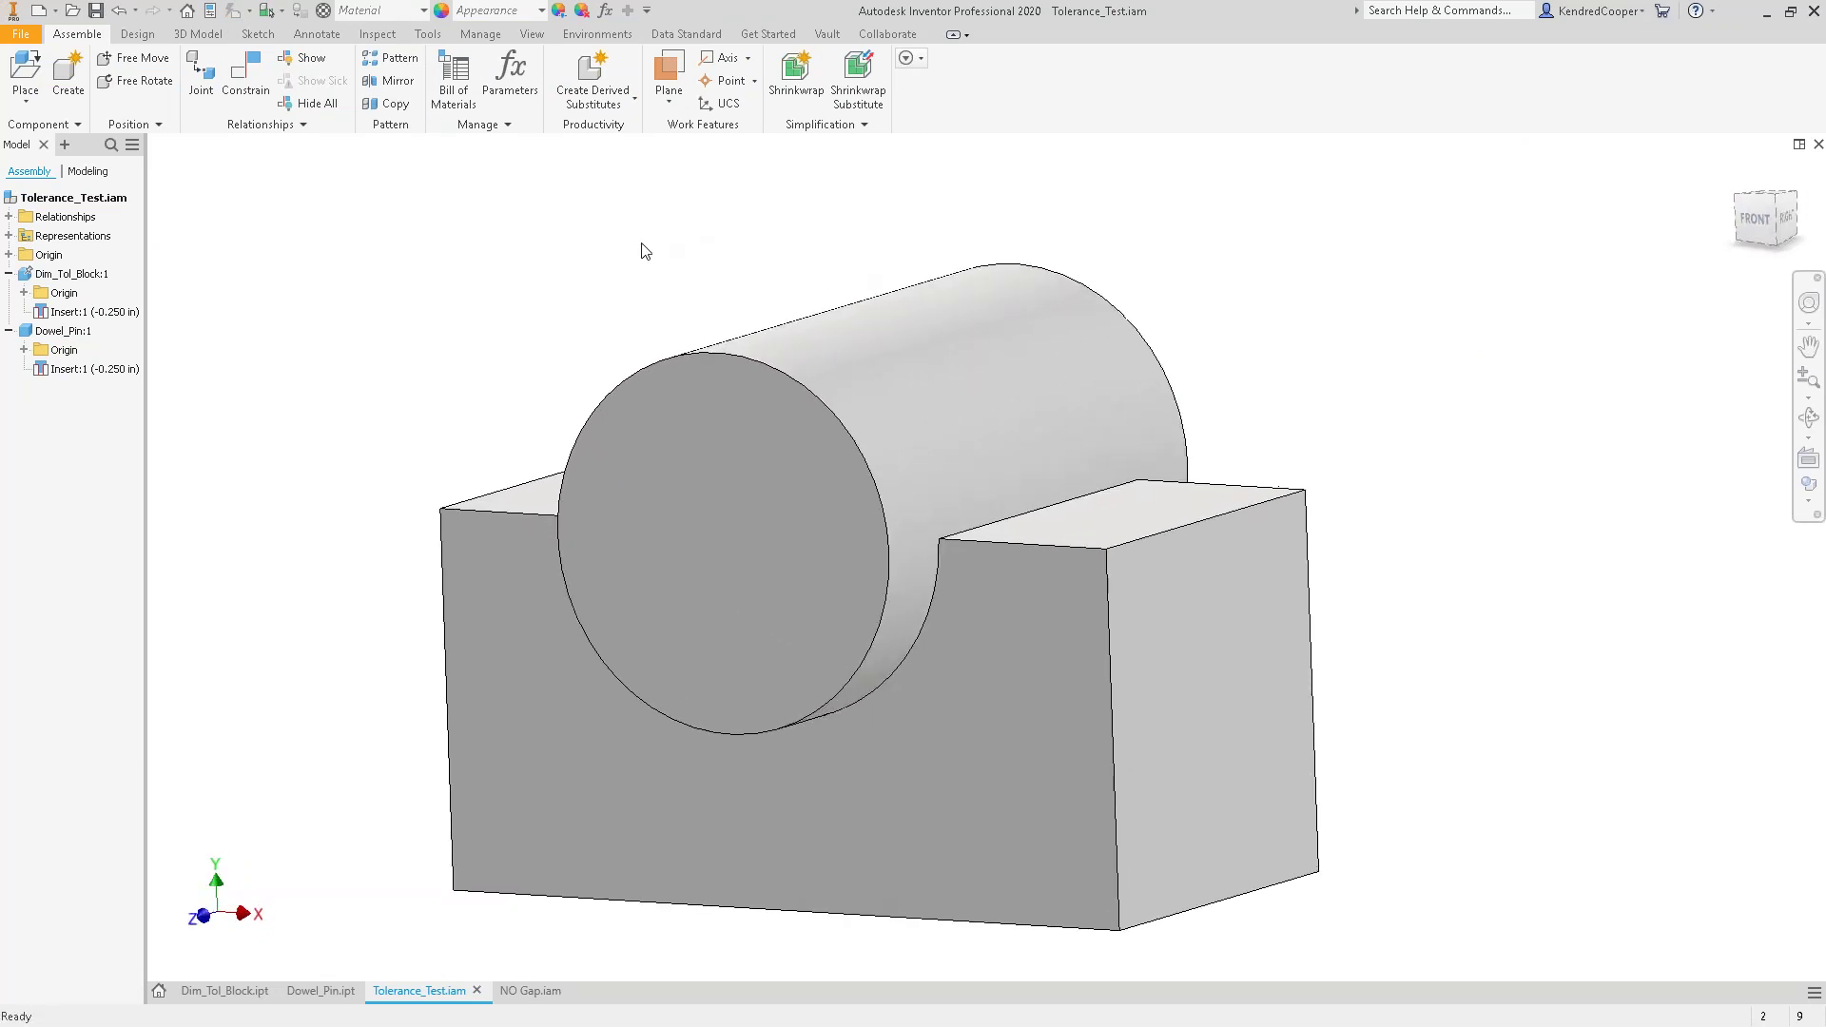
- Measure the 2.010 in block length and the 1.000 in pin diameter
right_click(637, 238)
left_click(335, 430)
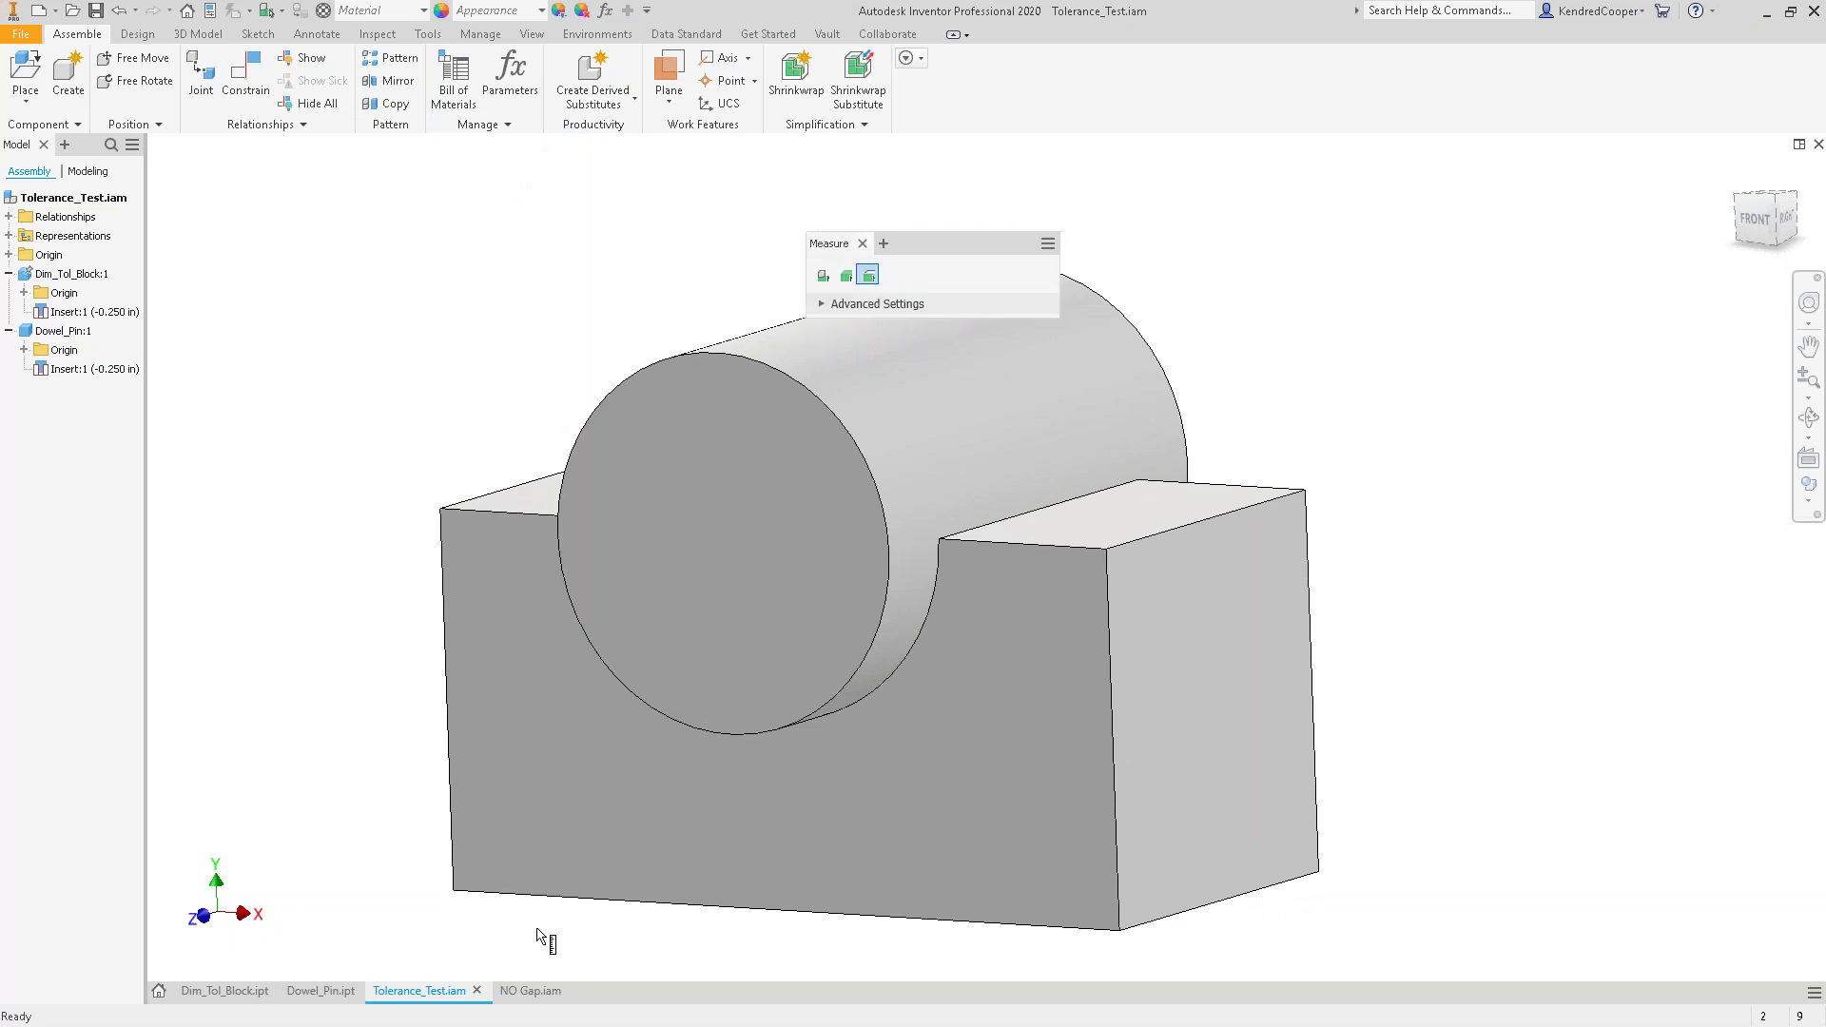
left_click(572, 898)
scroll(984, 354, "down", 2)
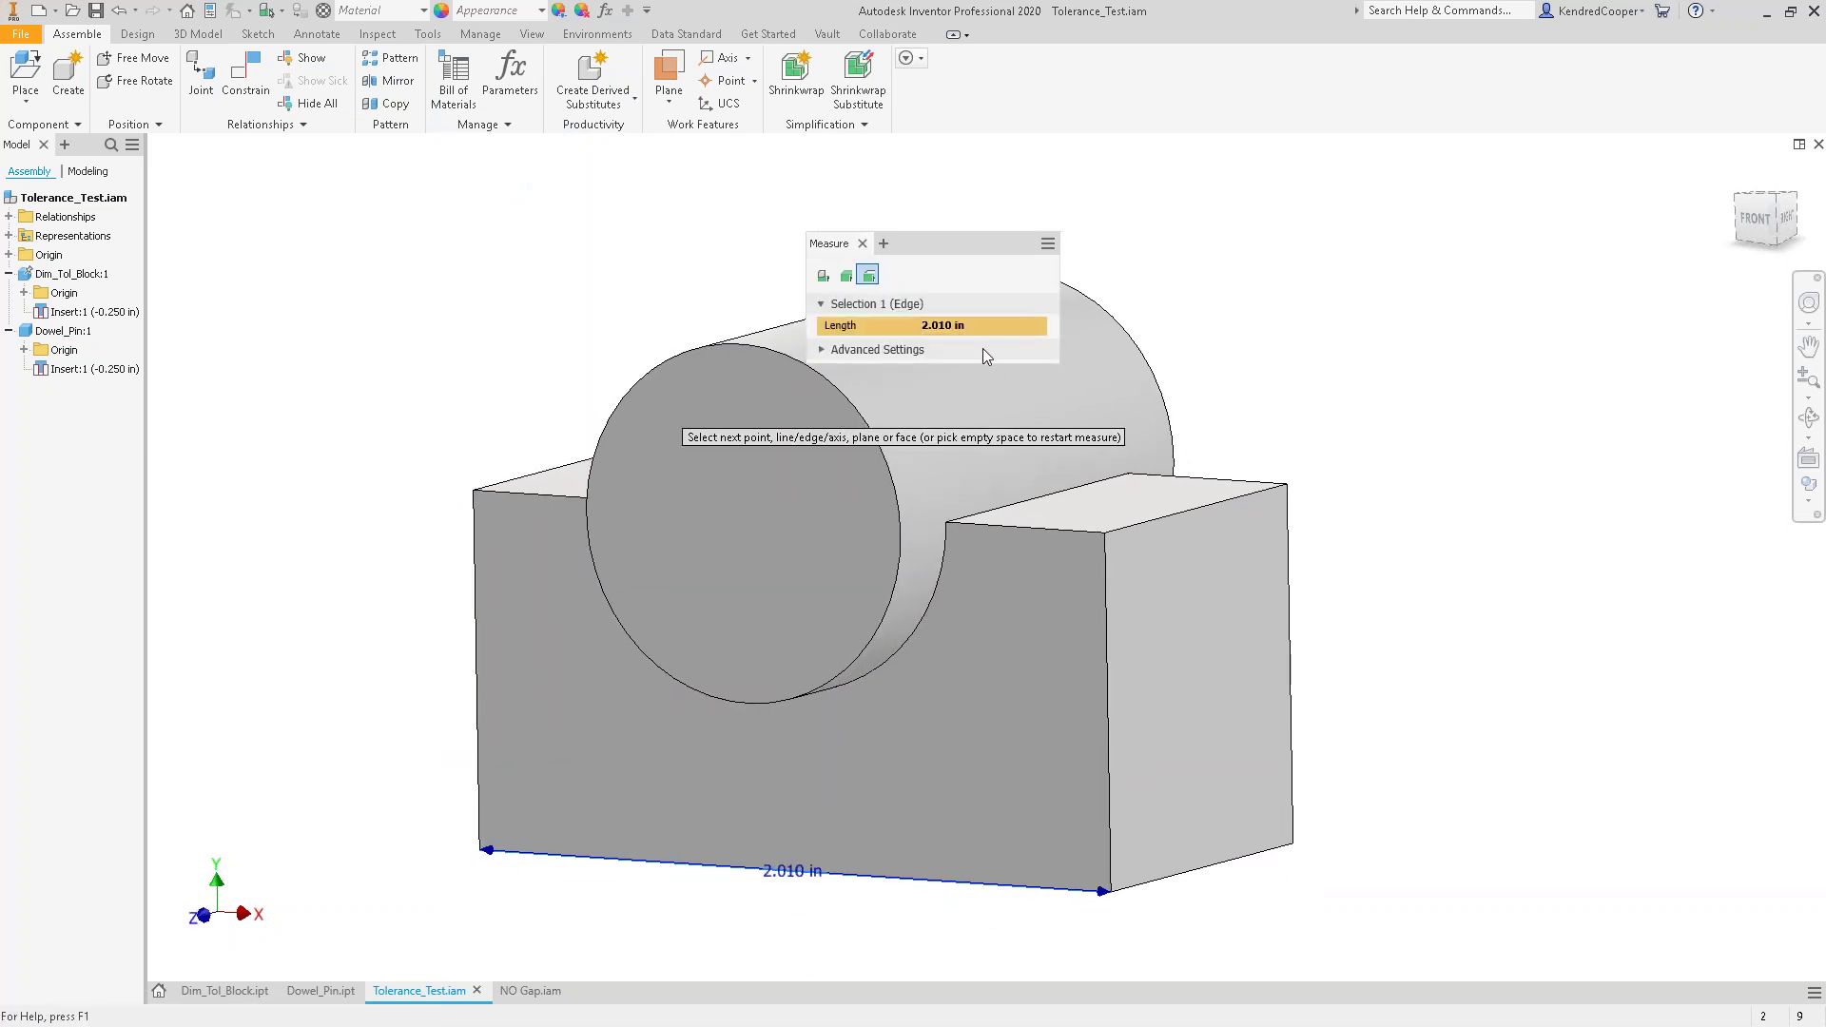
key("Escape")
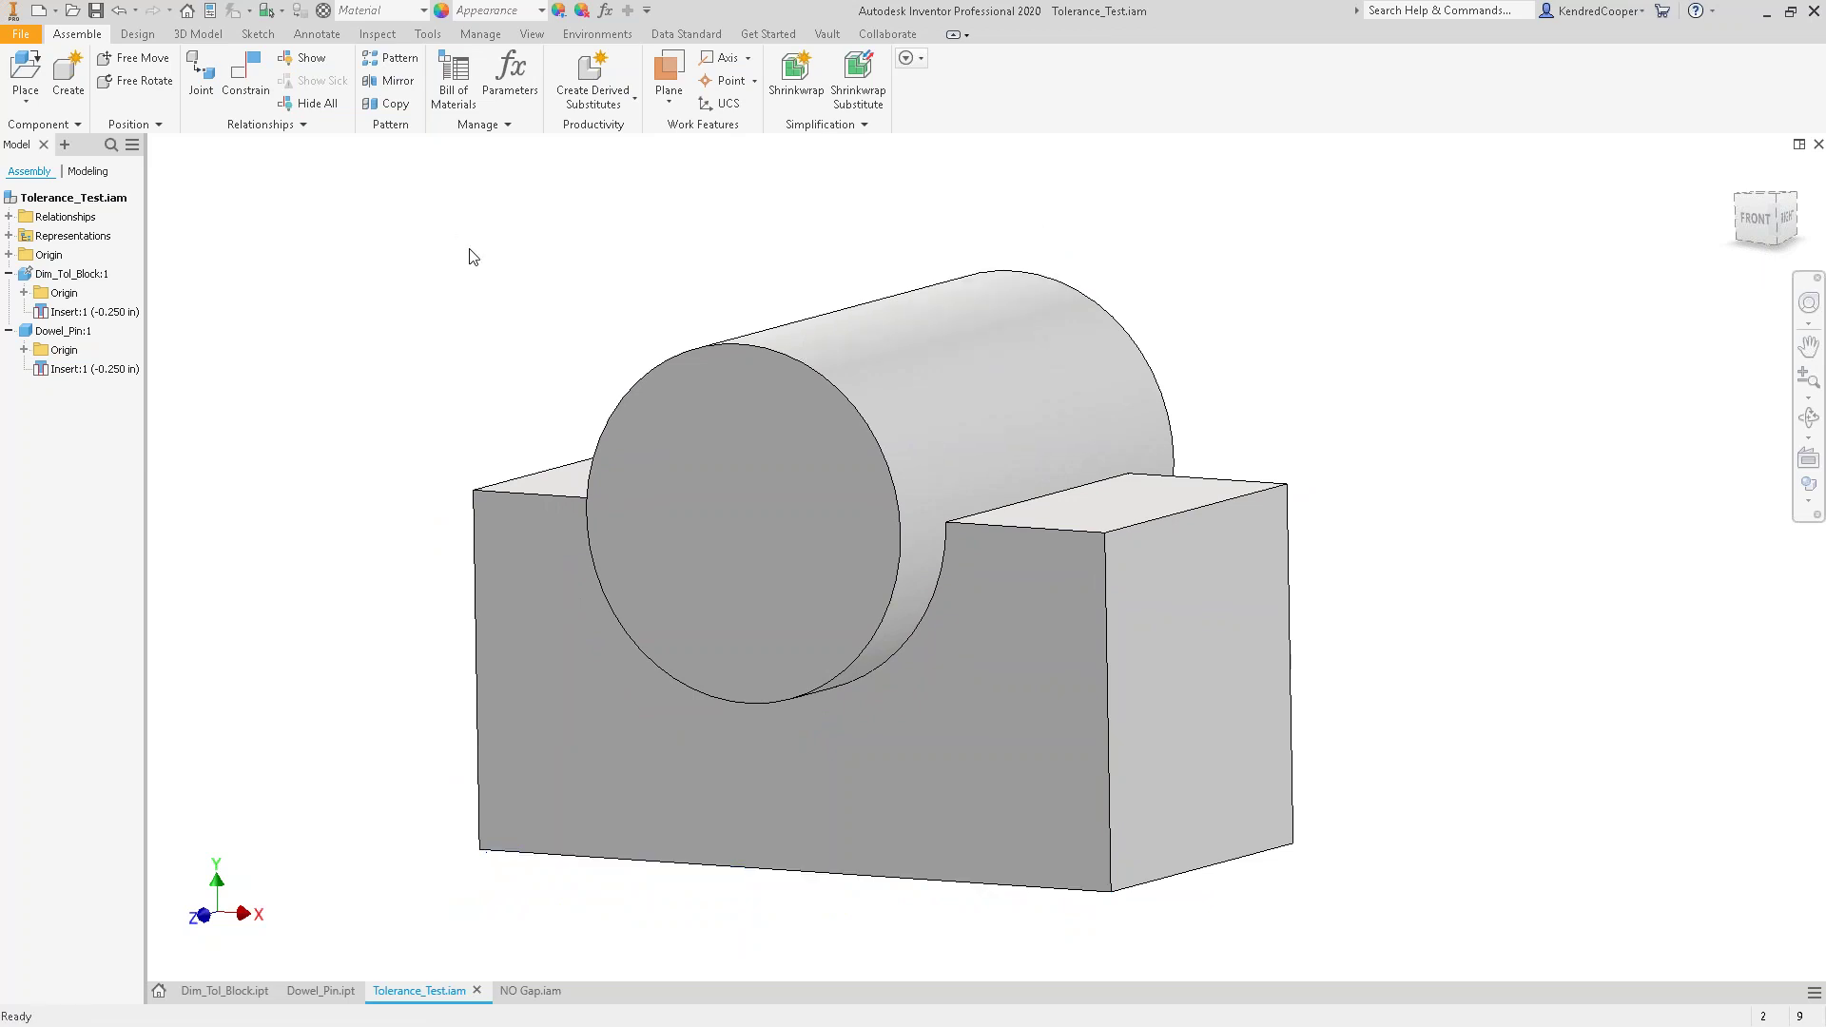
right_click(373, 240)
left_click(312, 198)
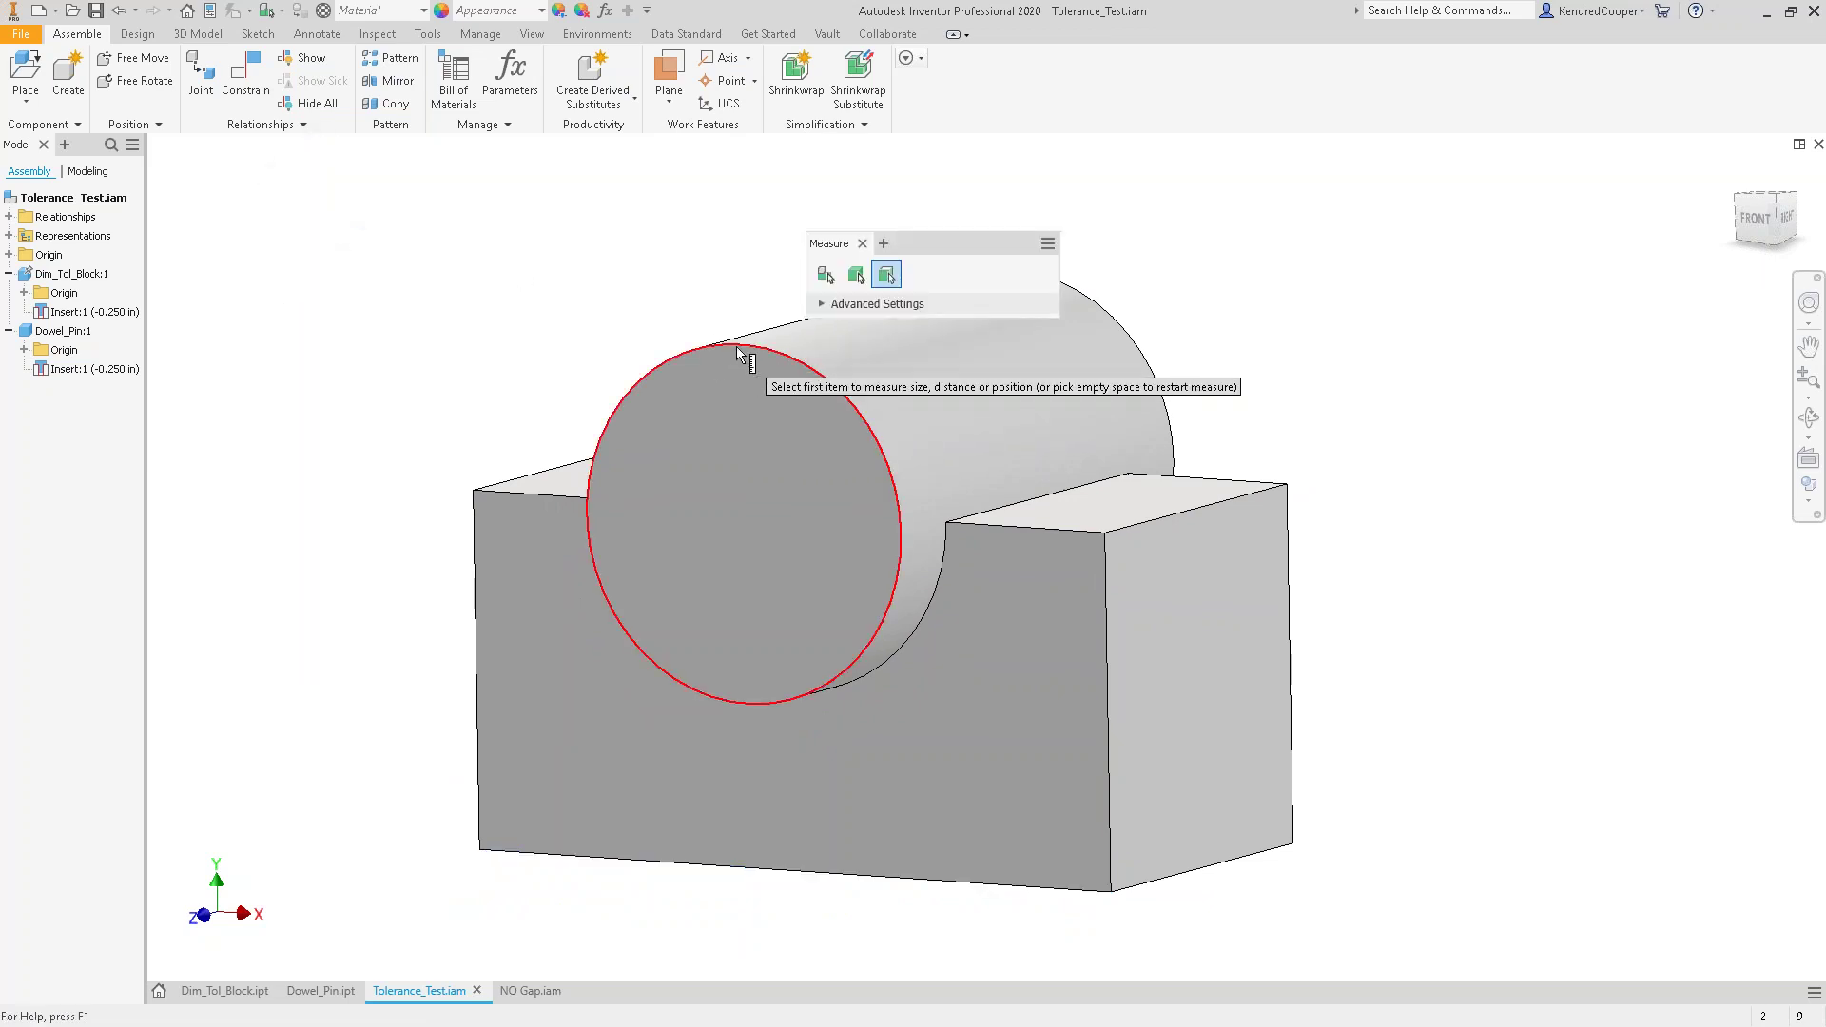
left_click(737, 354)
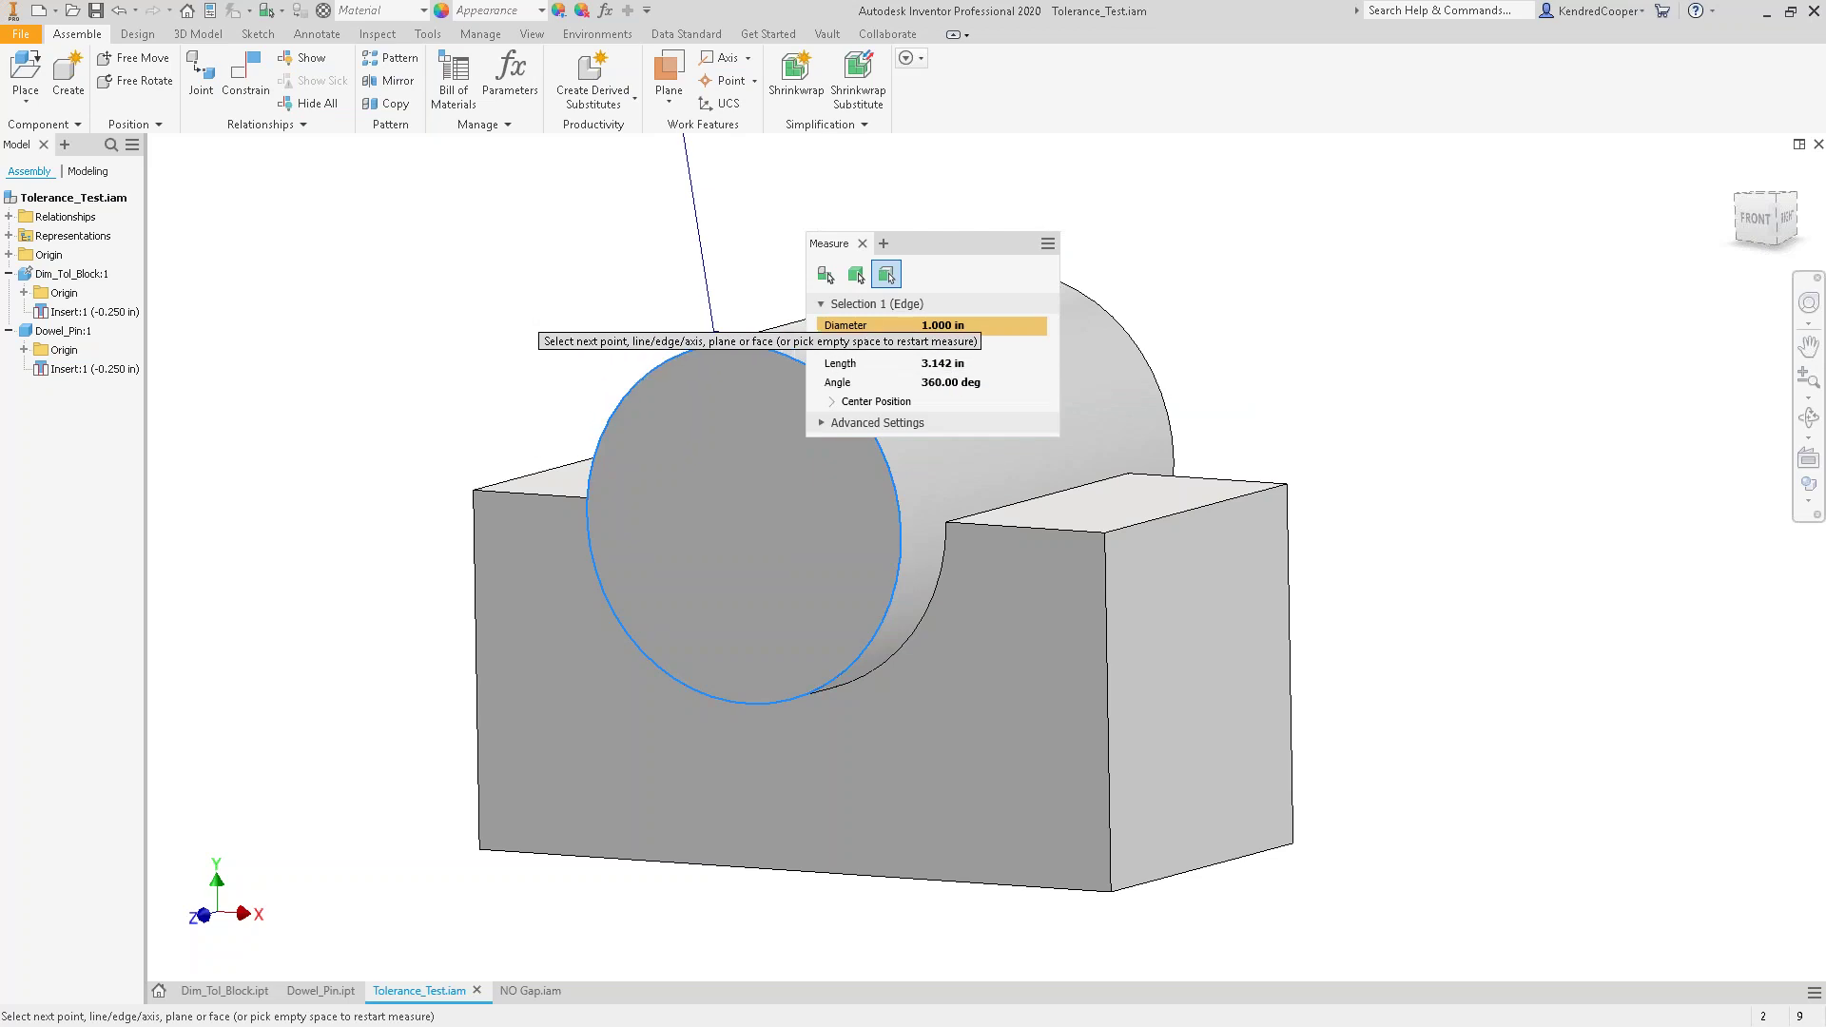
middle_click_drag(511, 320, 556, 512)
key("Escape")
- Measure the radius of the block's cradle arc
right_click(599, 435)
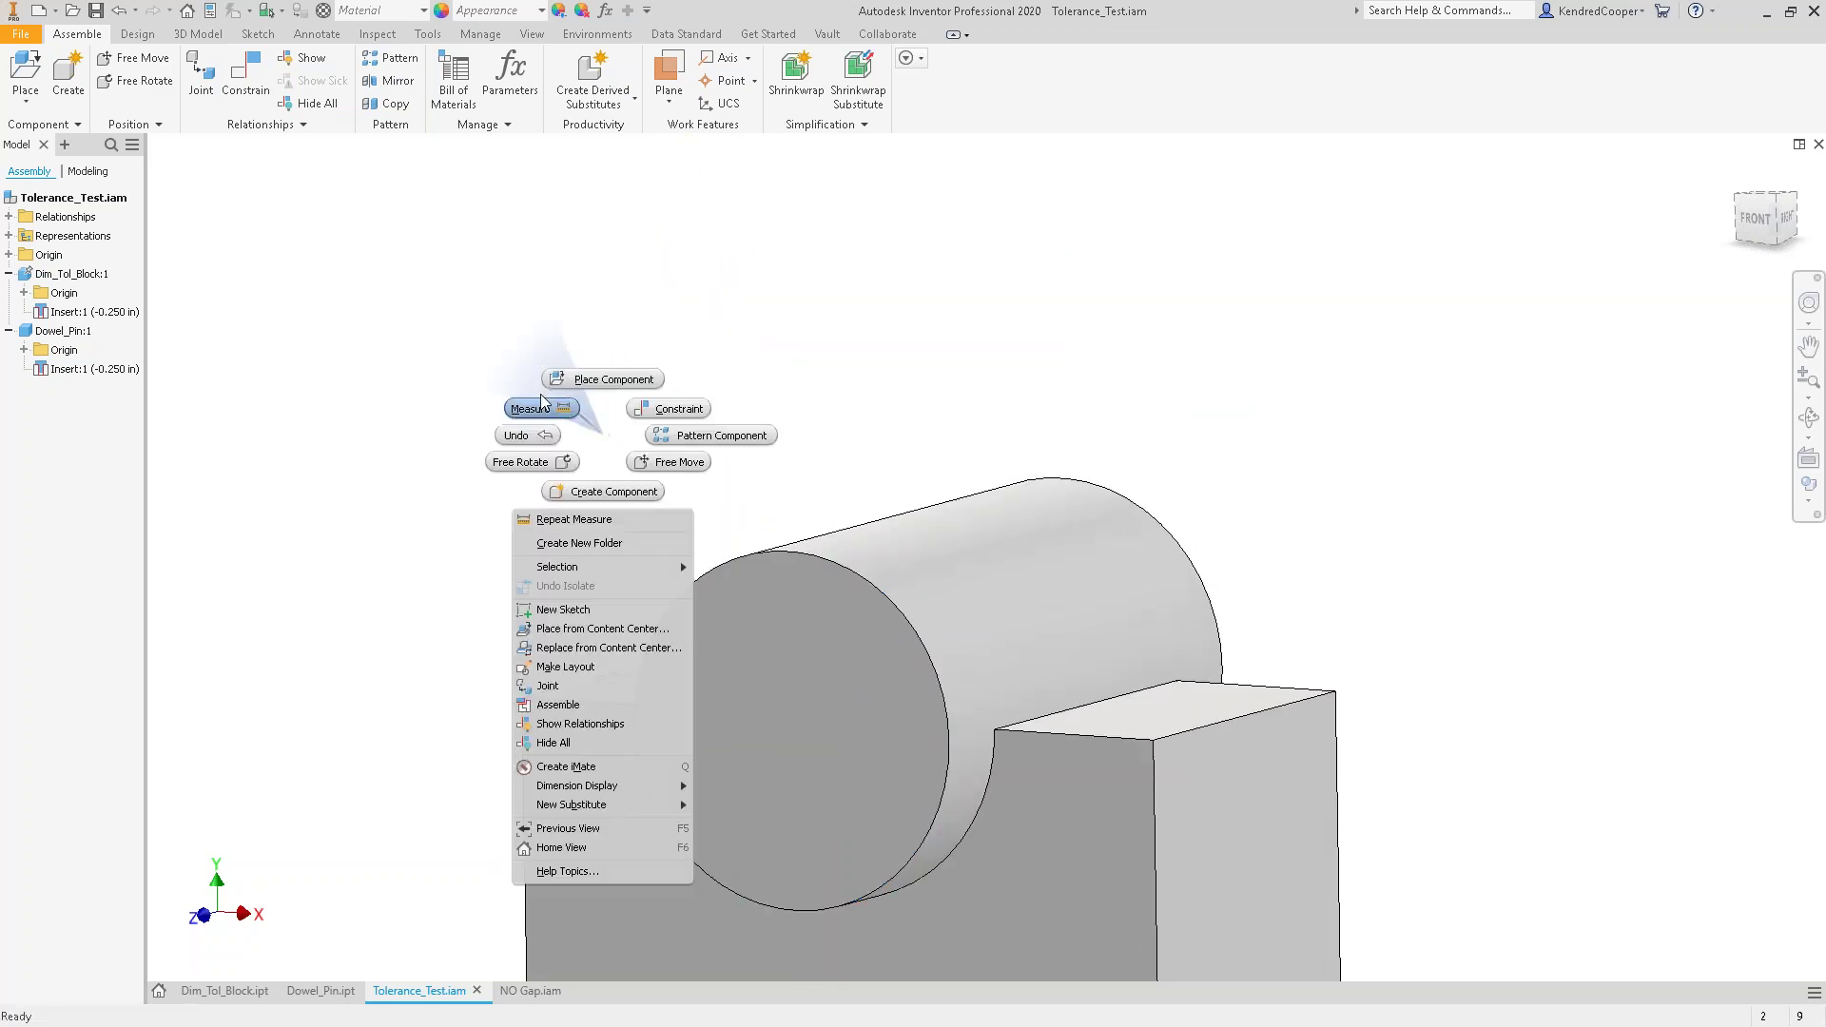
left_click(538, 416)
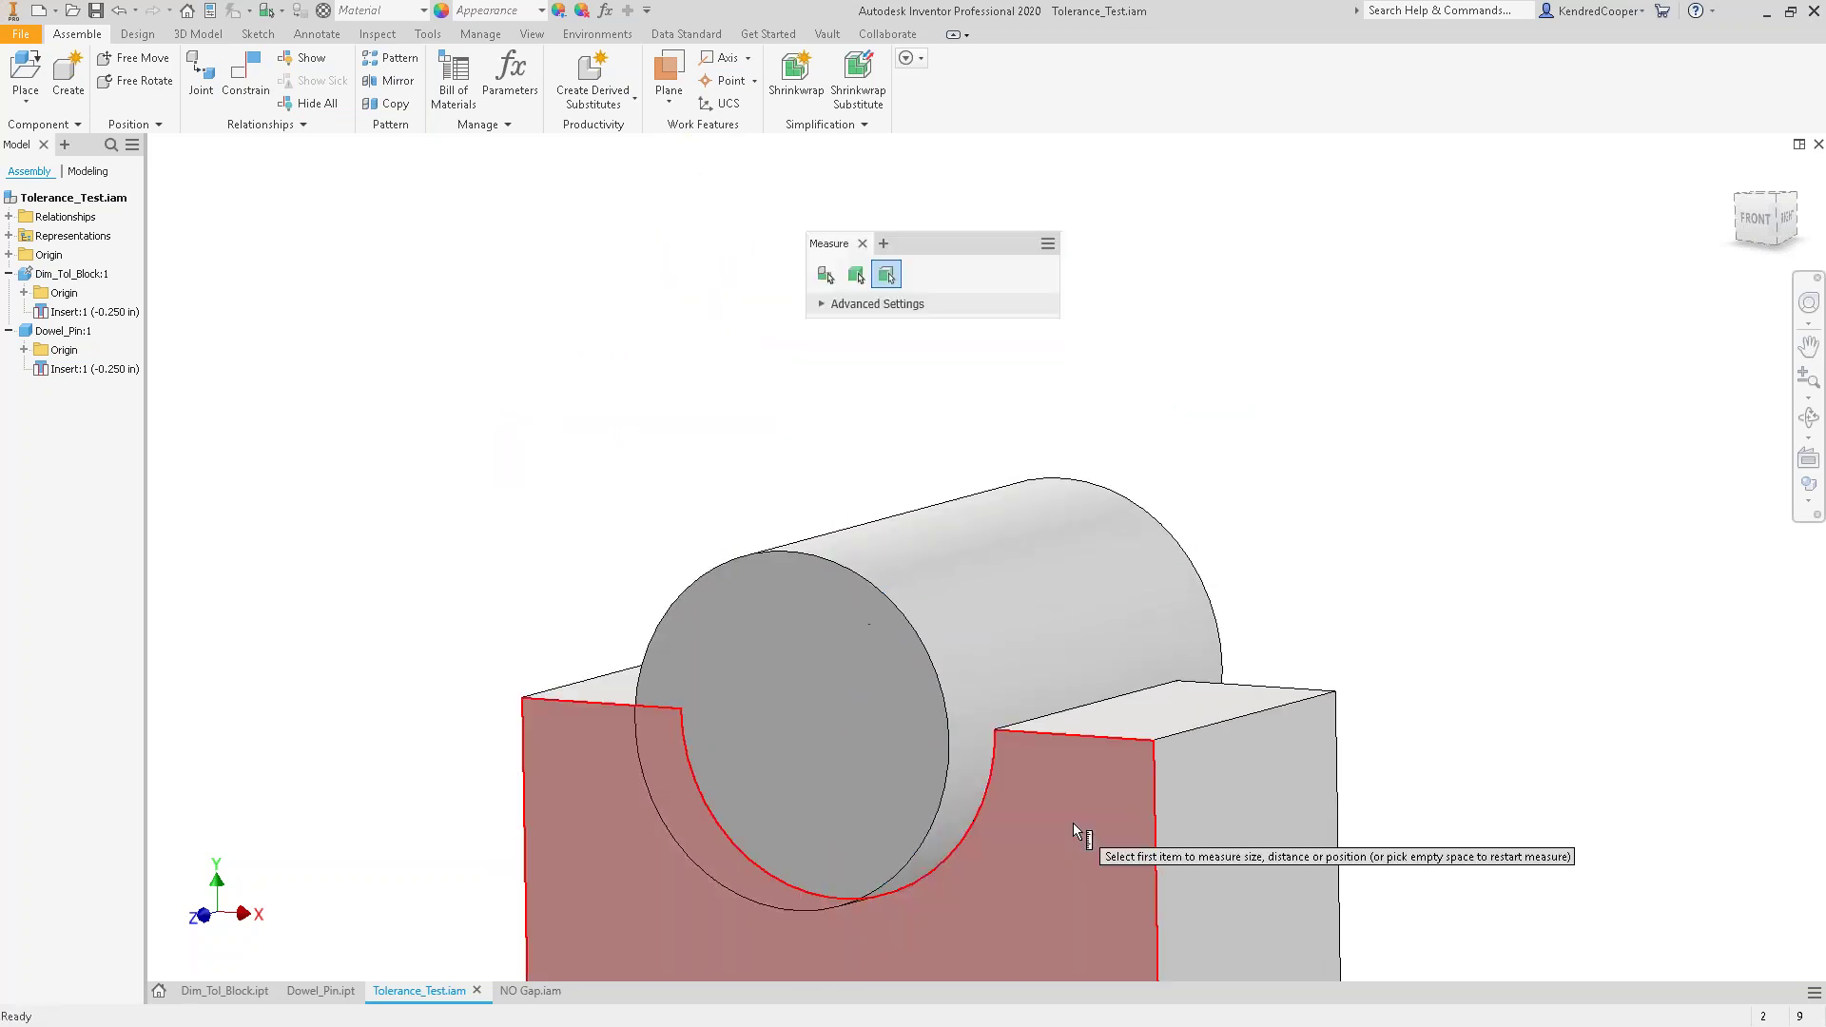
left_click(989, 797)
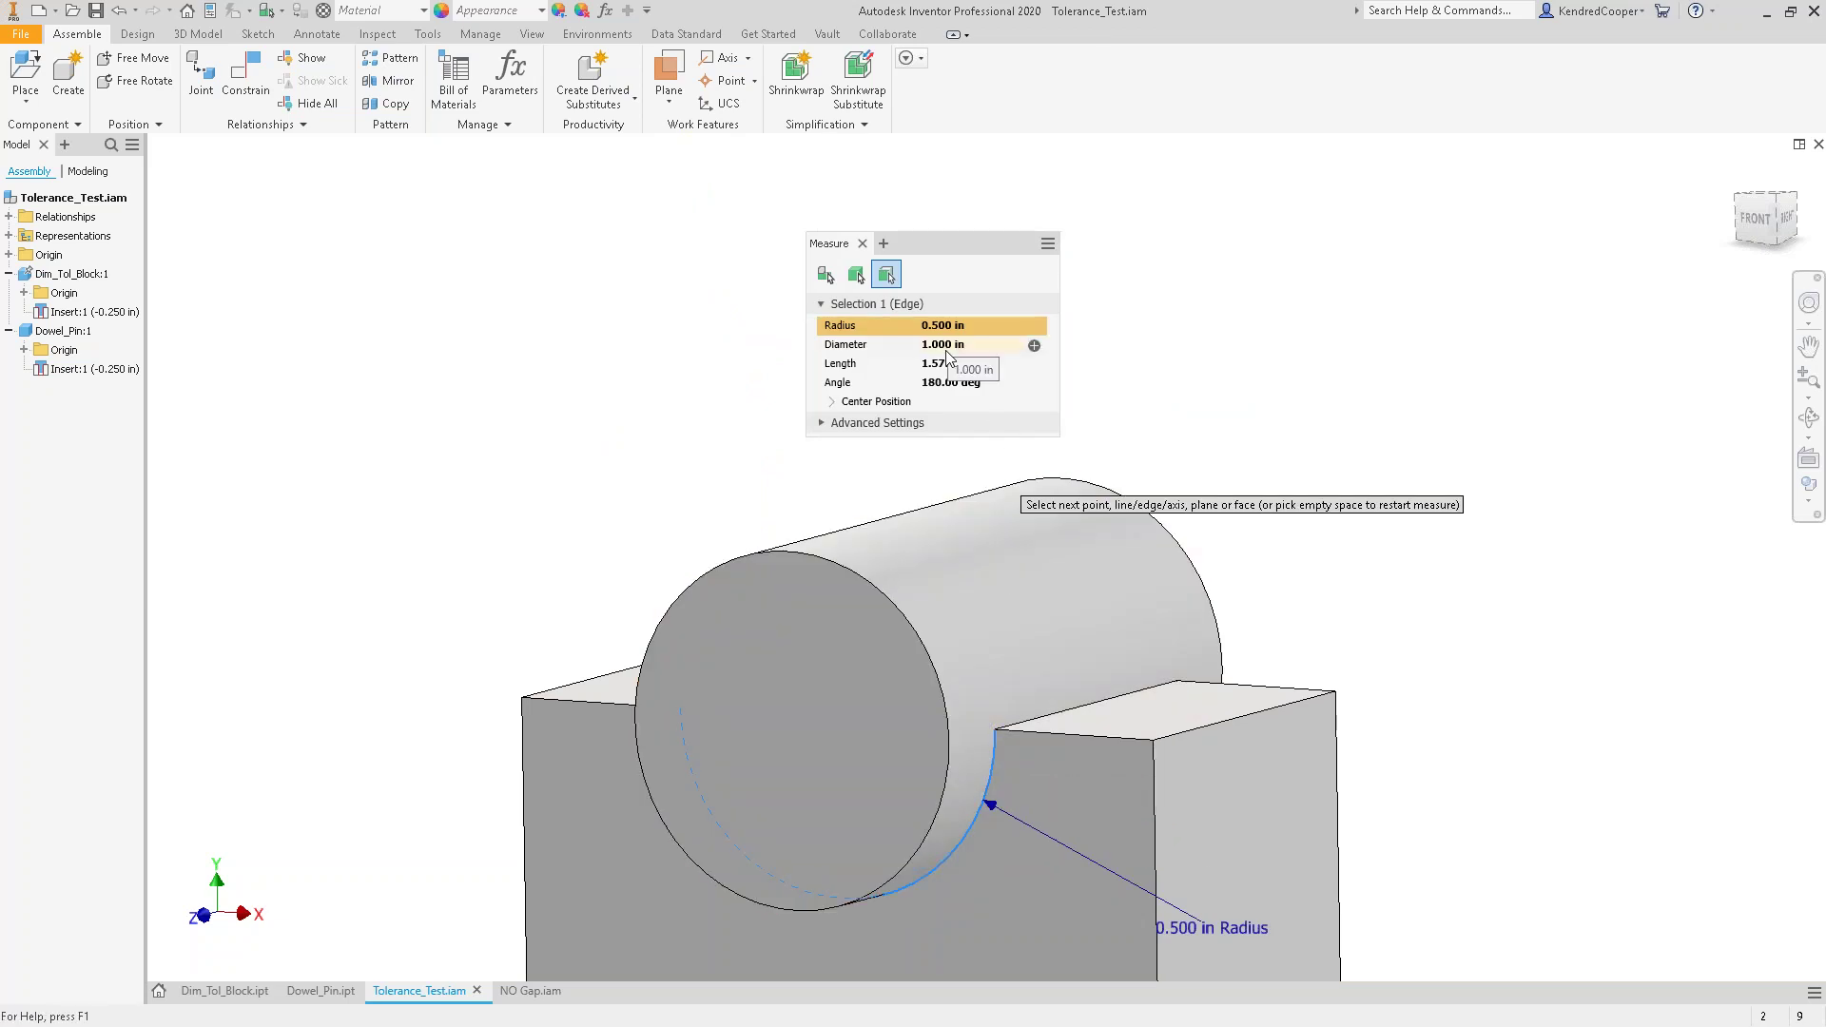
key("Escape")
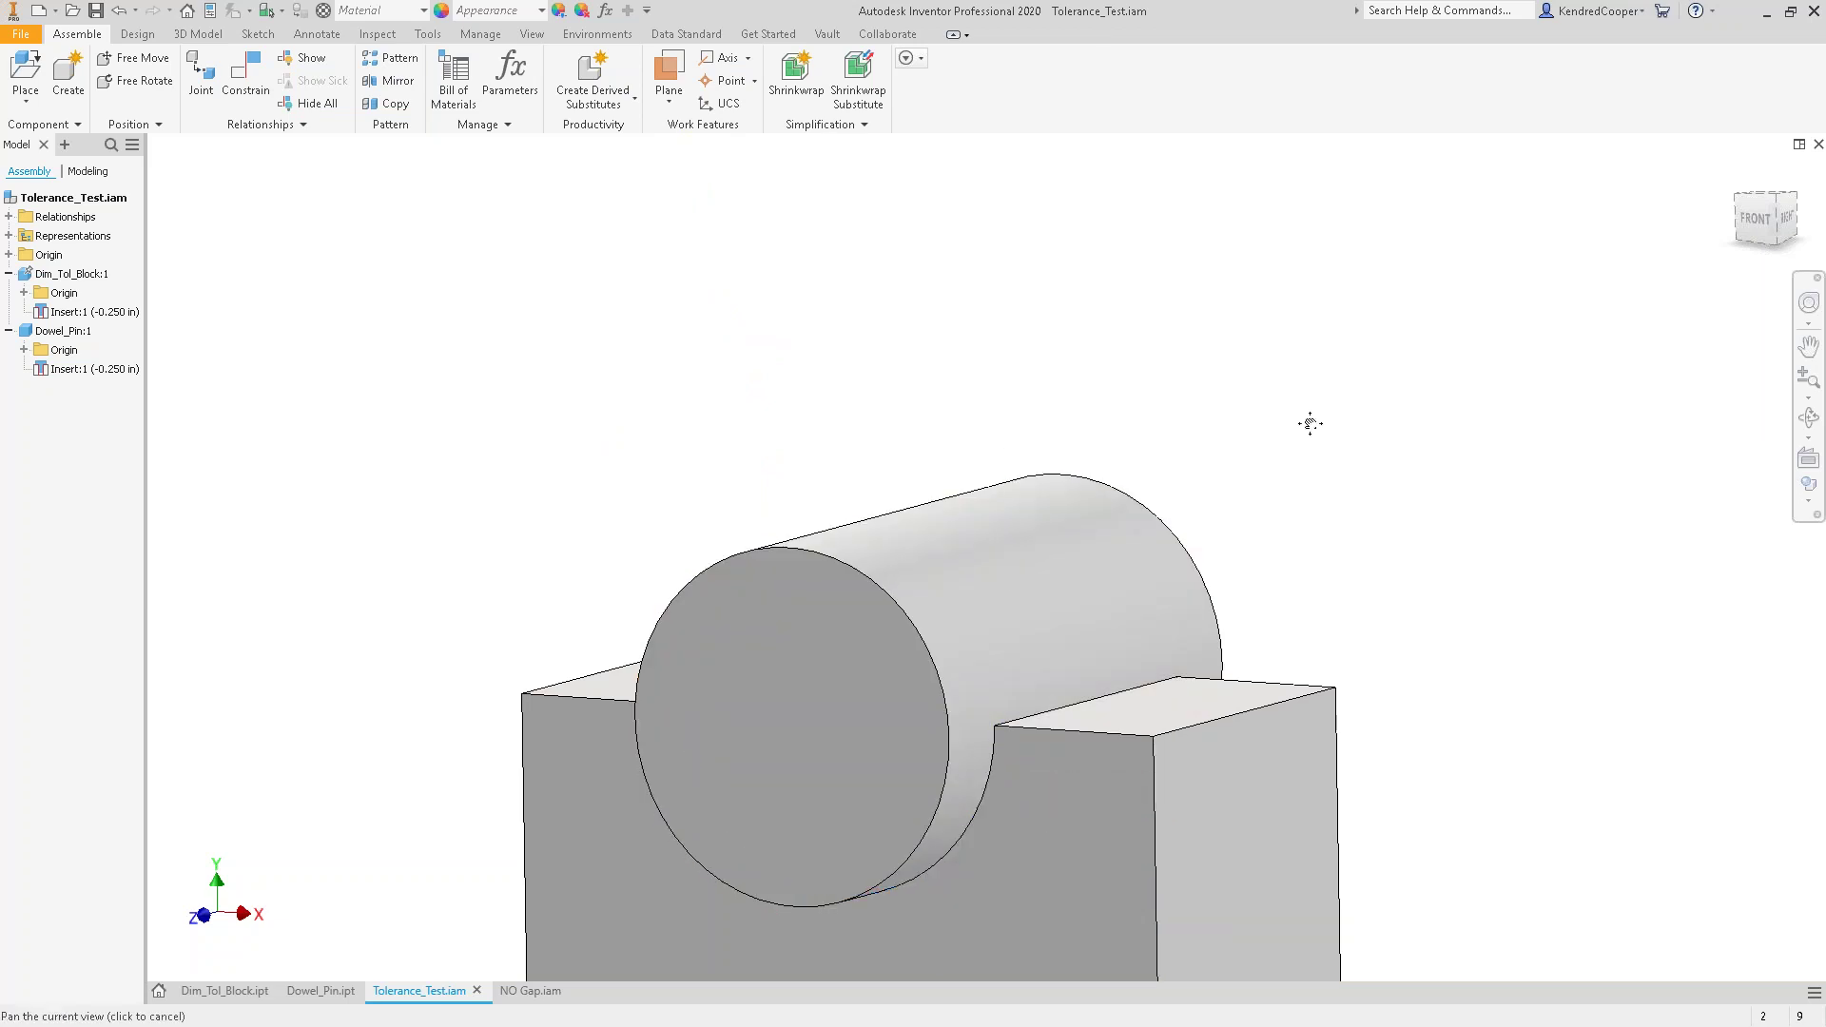
middle_click_drag(1309, 420, 1214, 277)
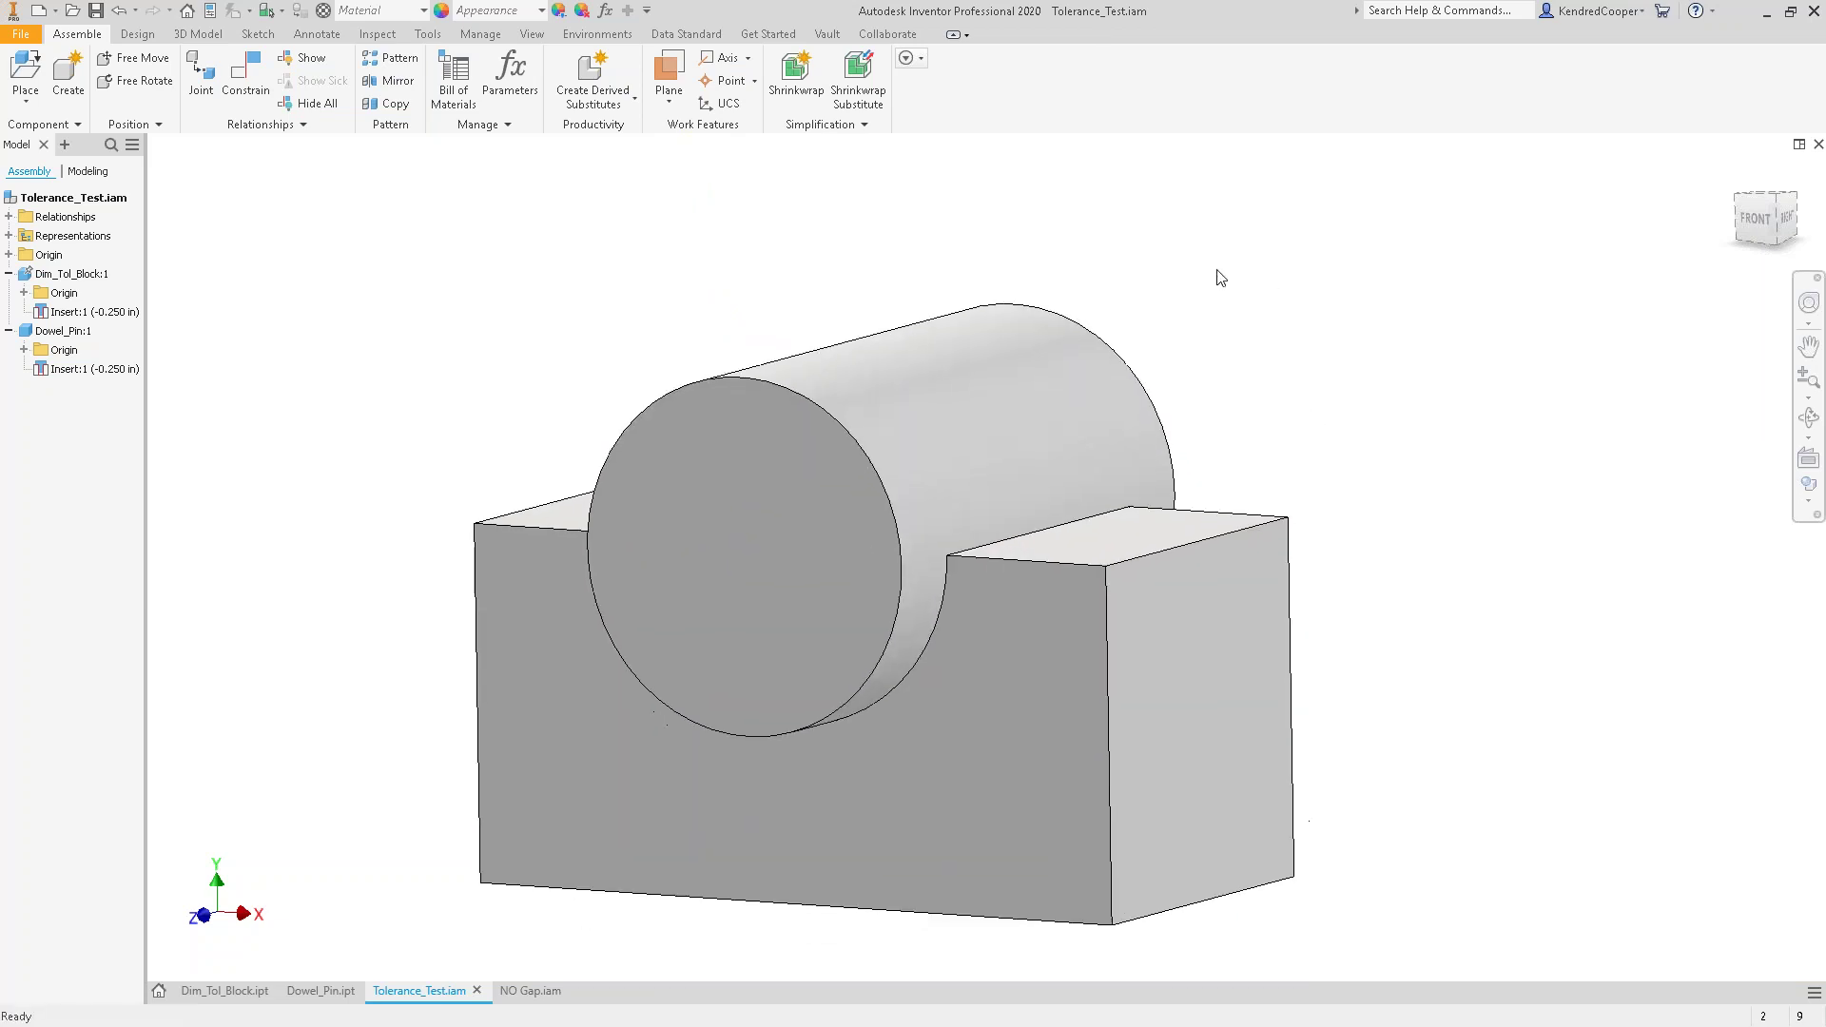
- Review the assembly's parameters, then return to Dowel_Pin.ipt
left_click(519, 88)
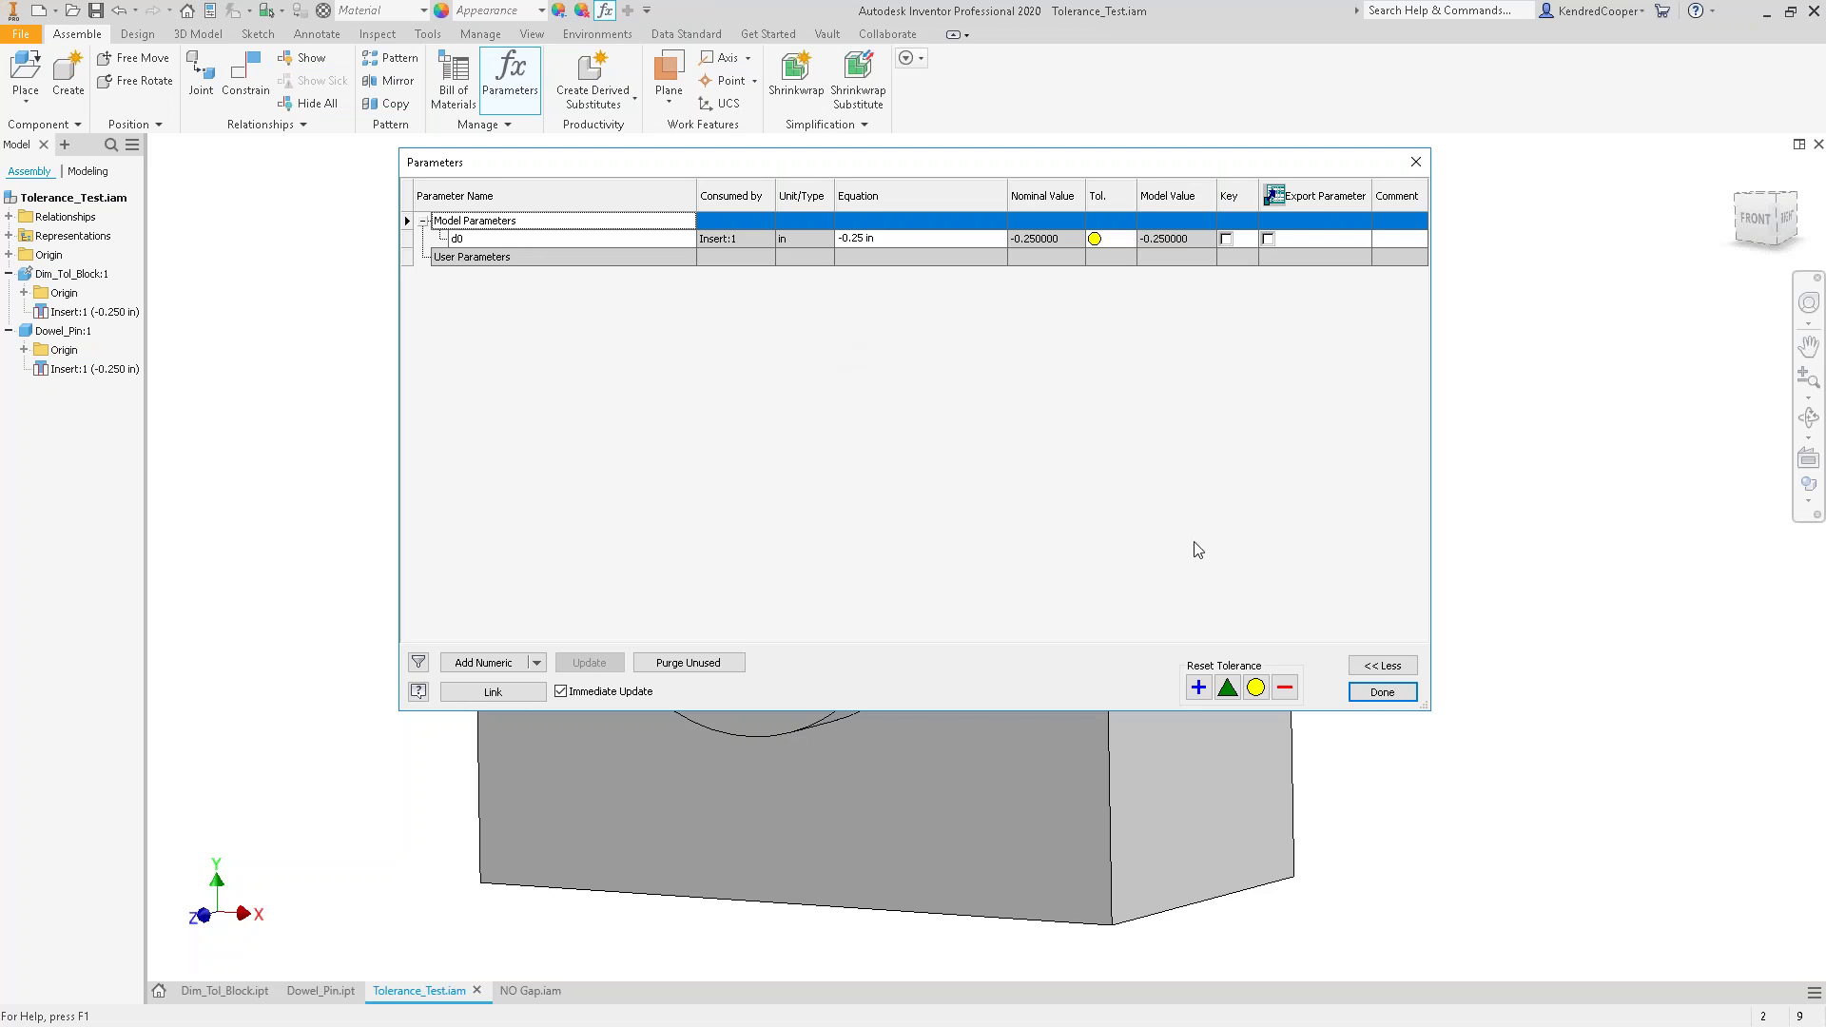
left_click(1395, 701)
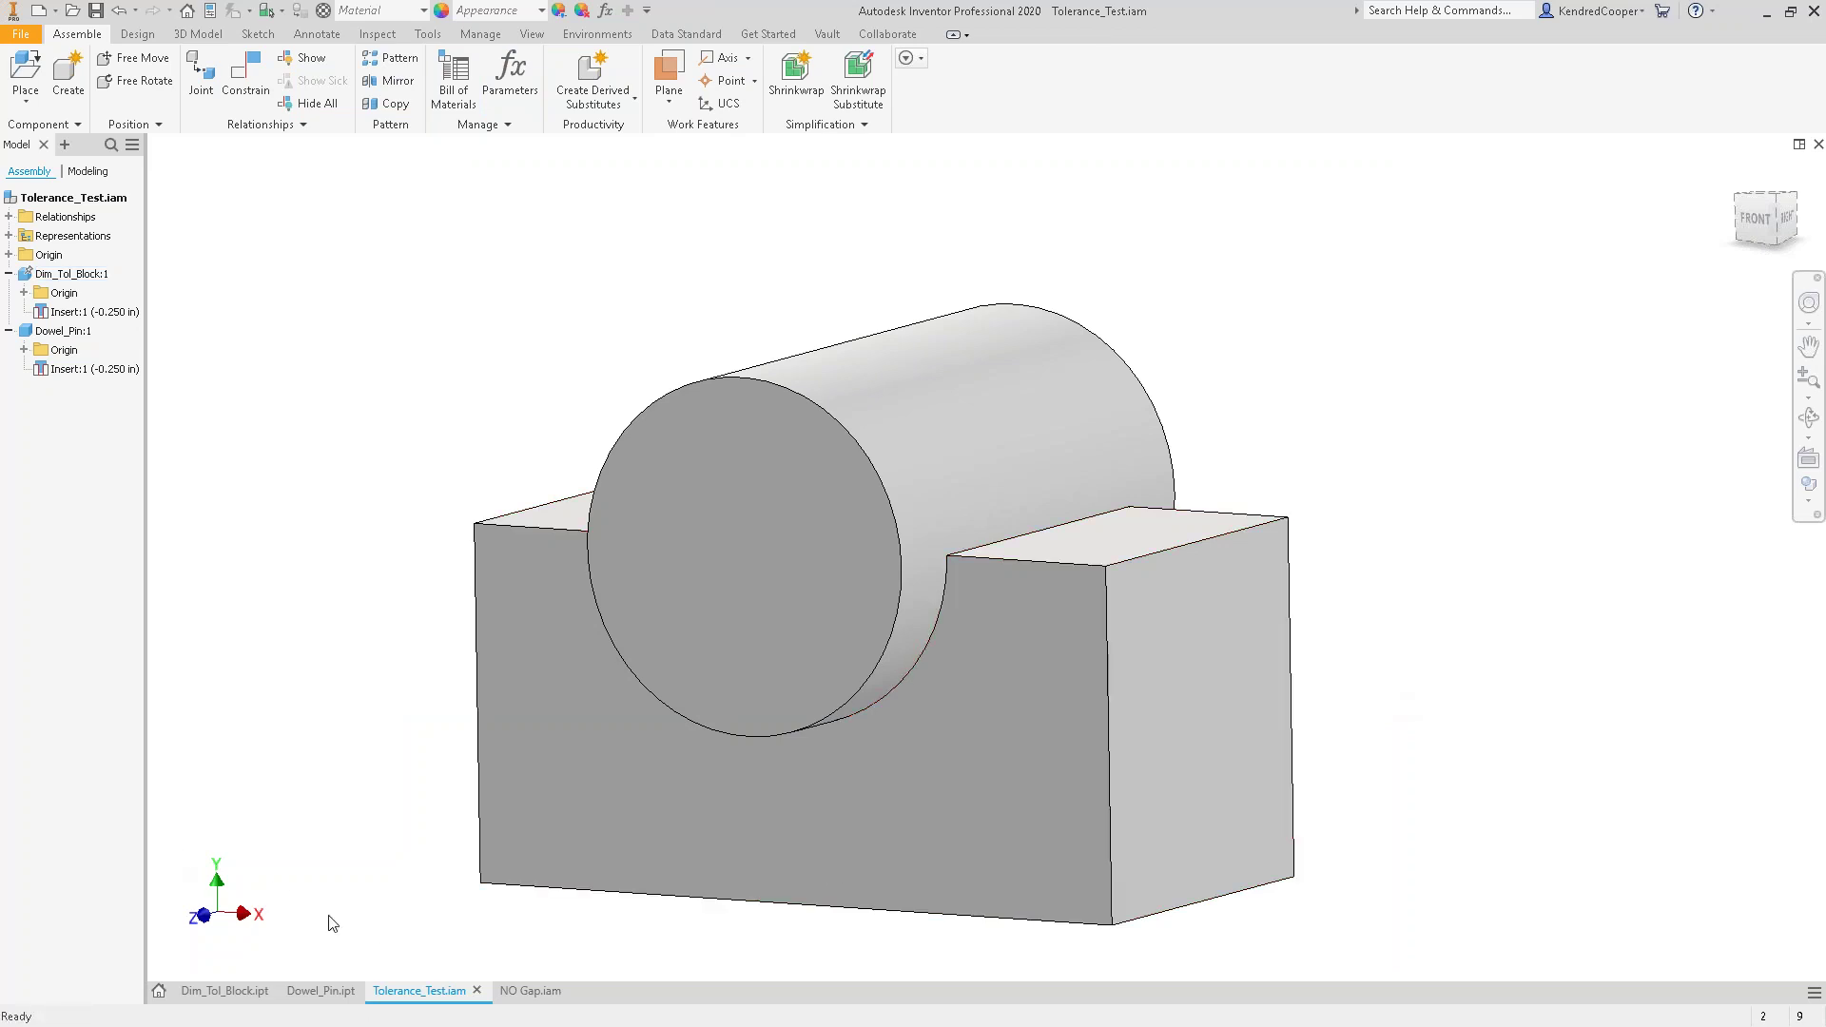
left_click(316, 991)
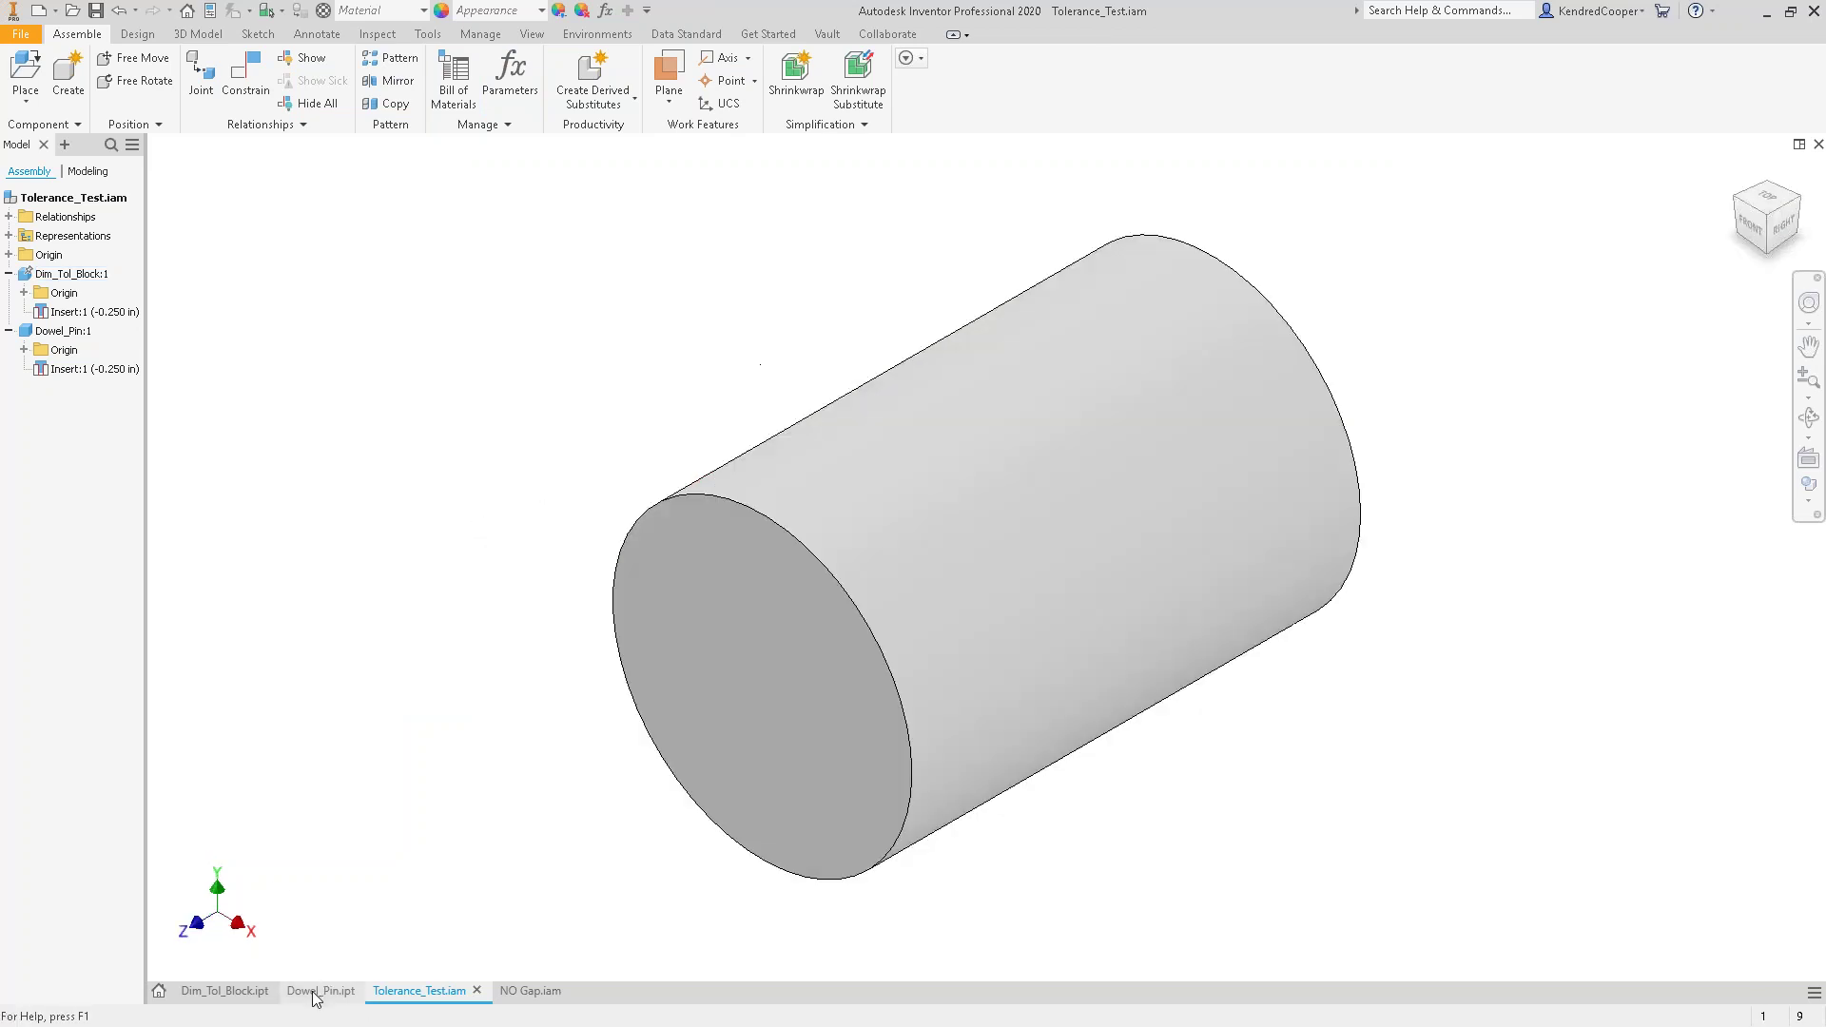
- Set Dowel_Dia to evaluate at its upper tolerance in the Parameters dialog
left_click(604, 11)
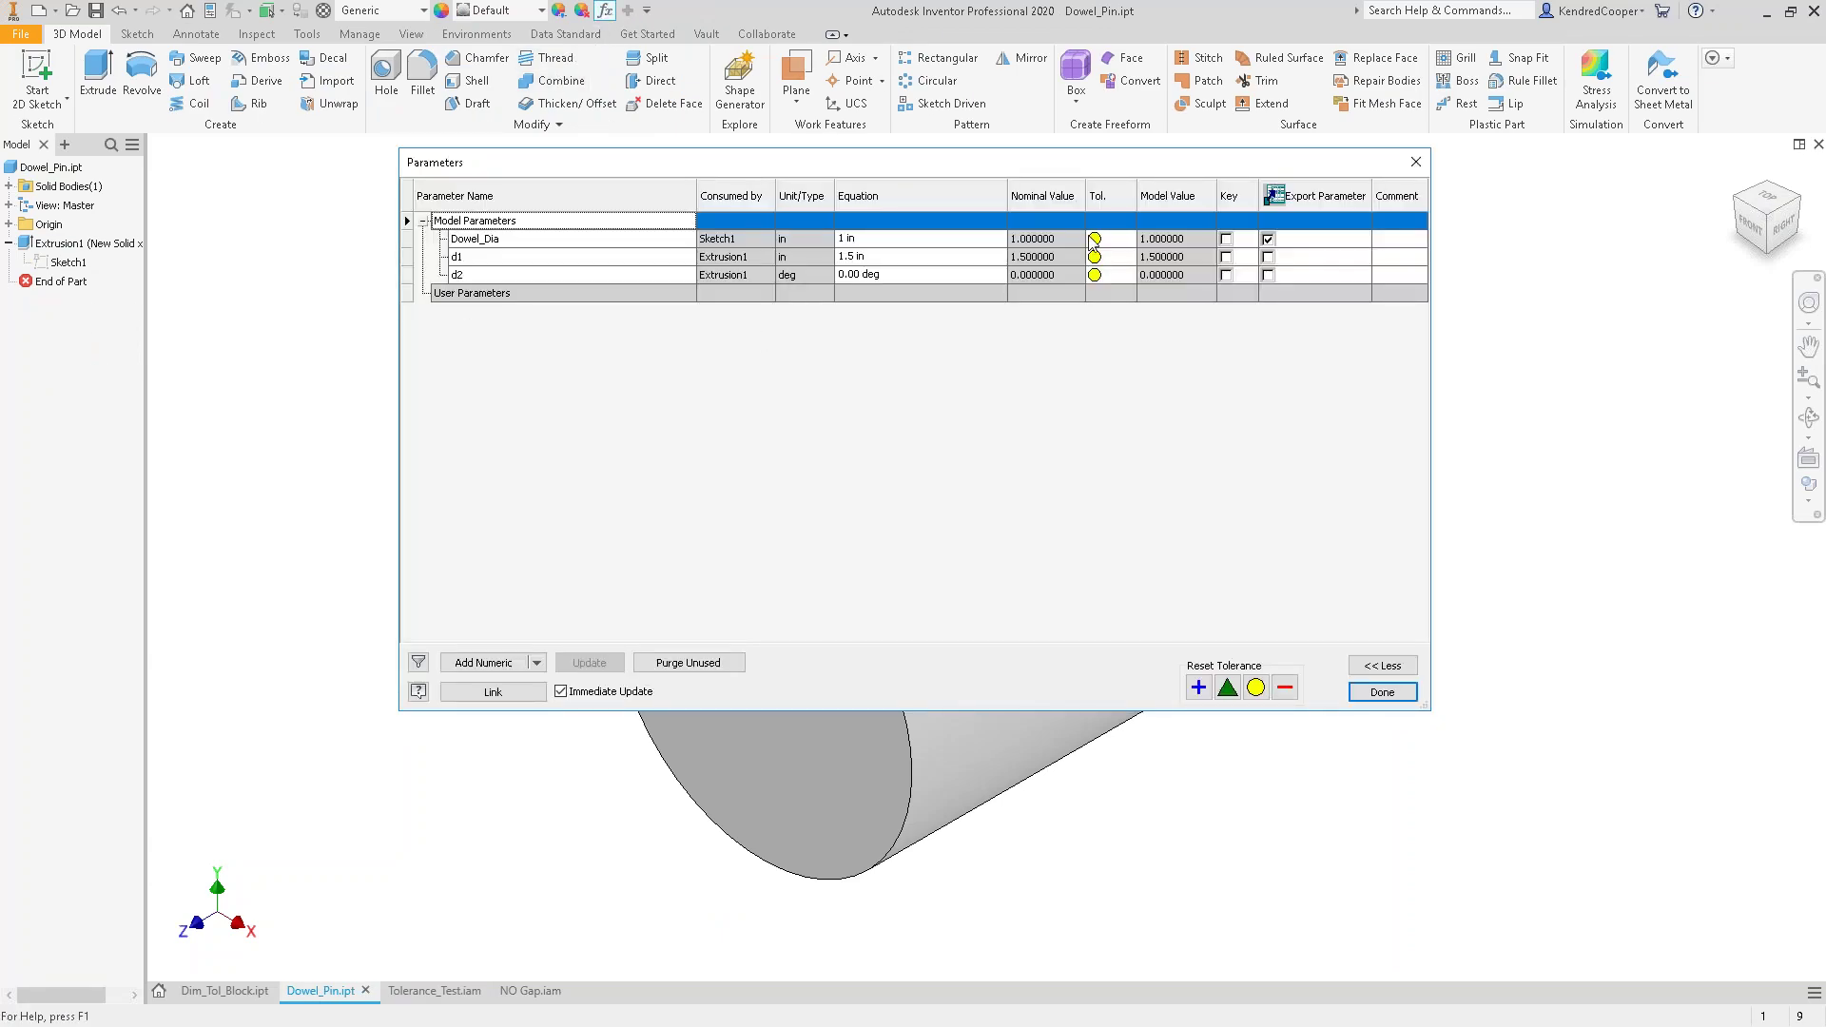
left_click(1095, 241)
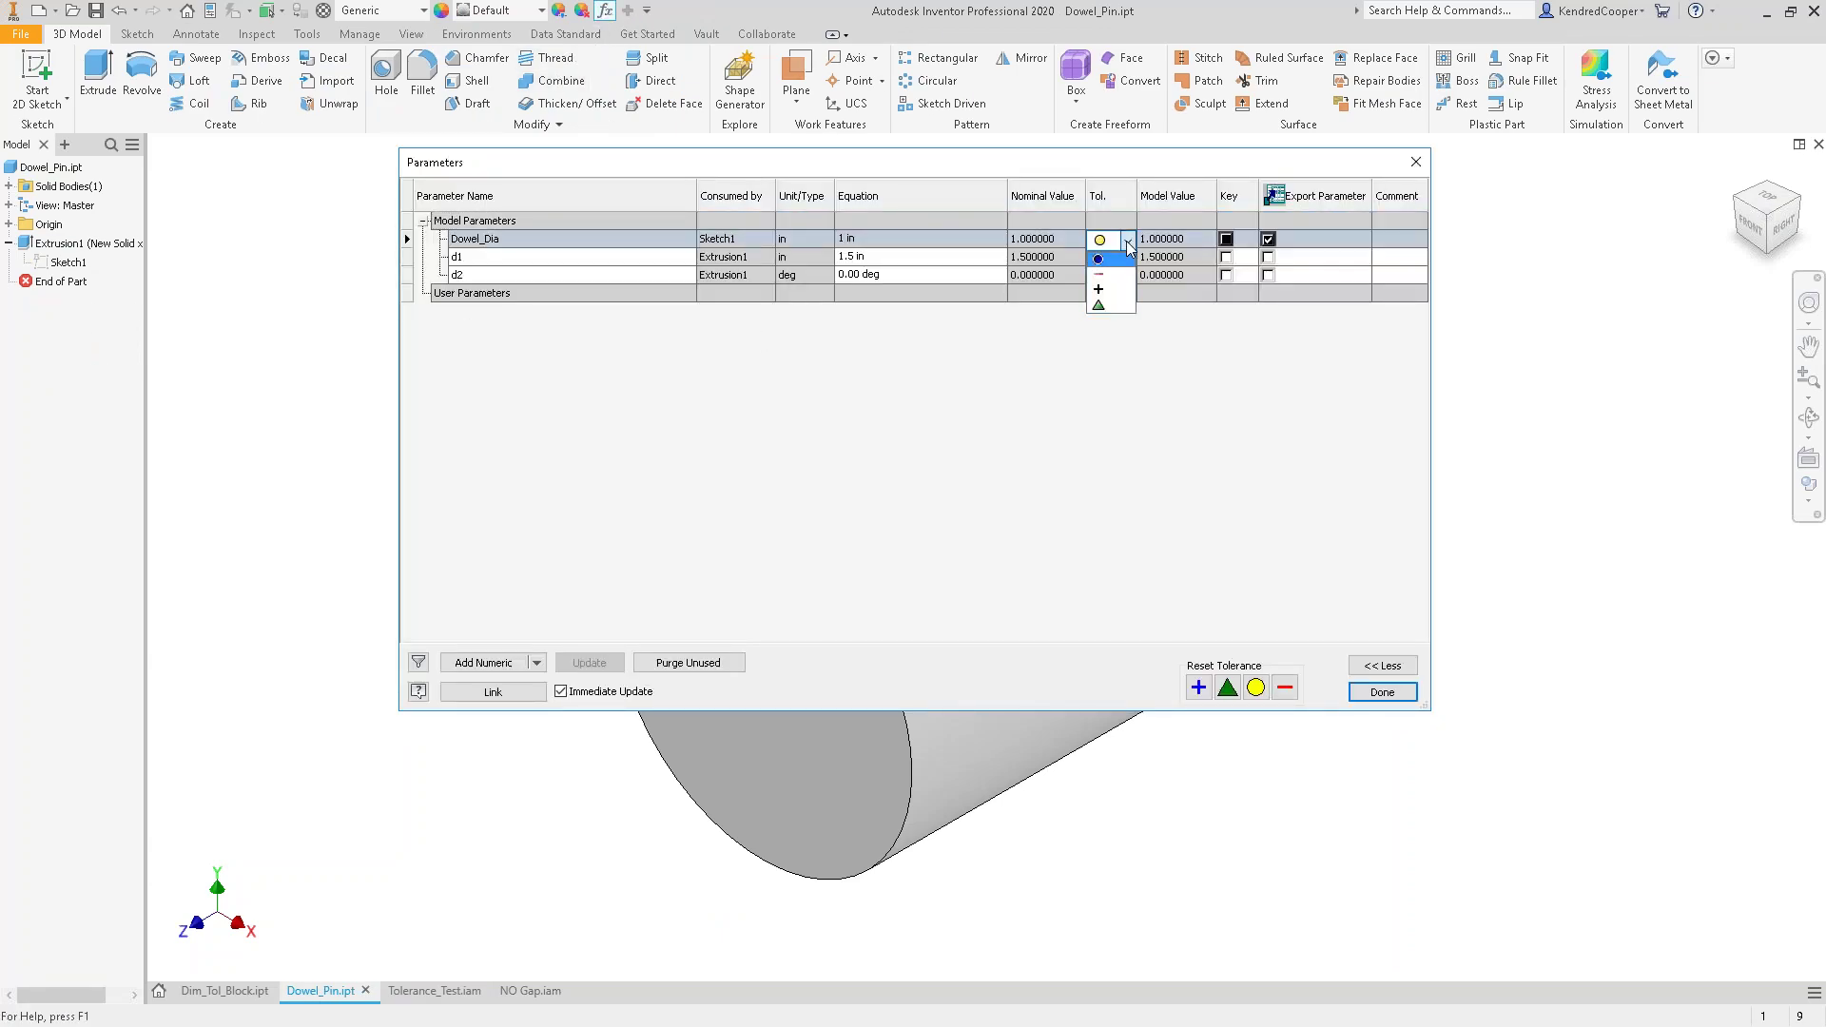
left_click(1117, 292)
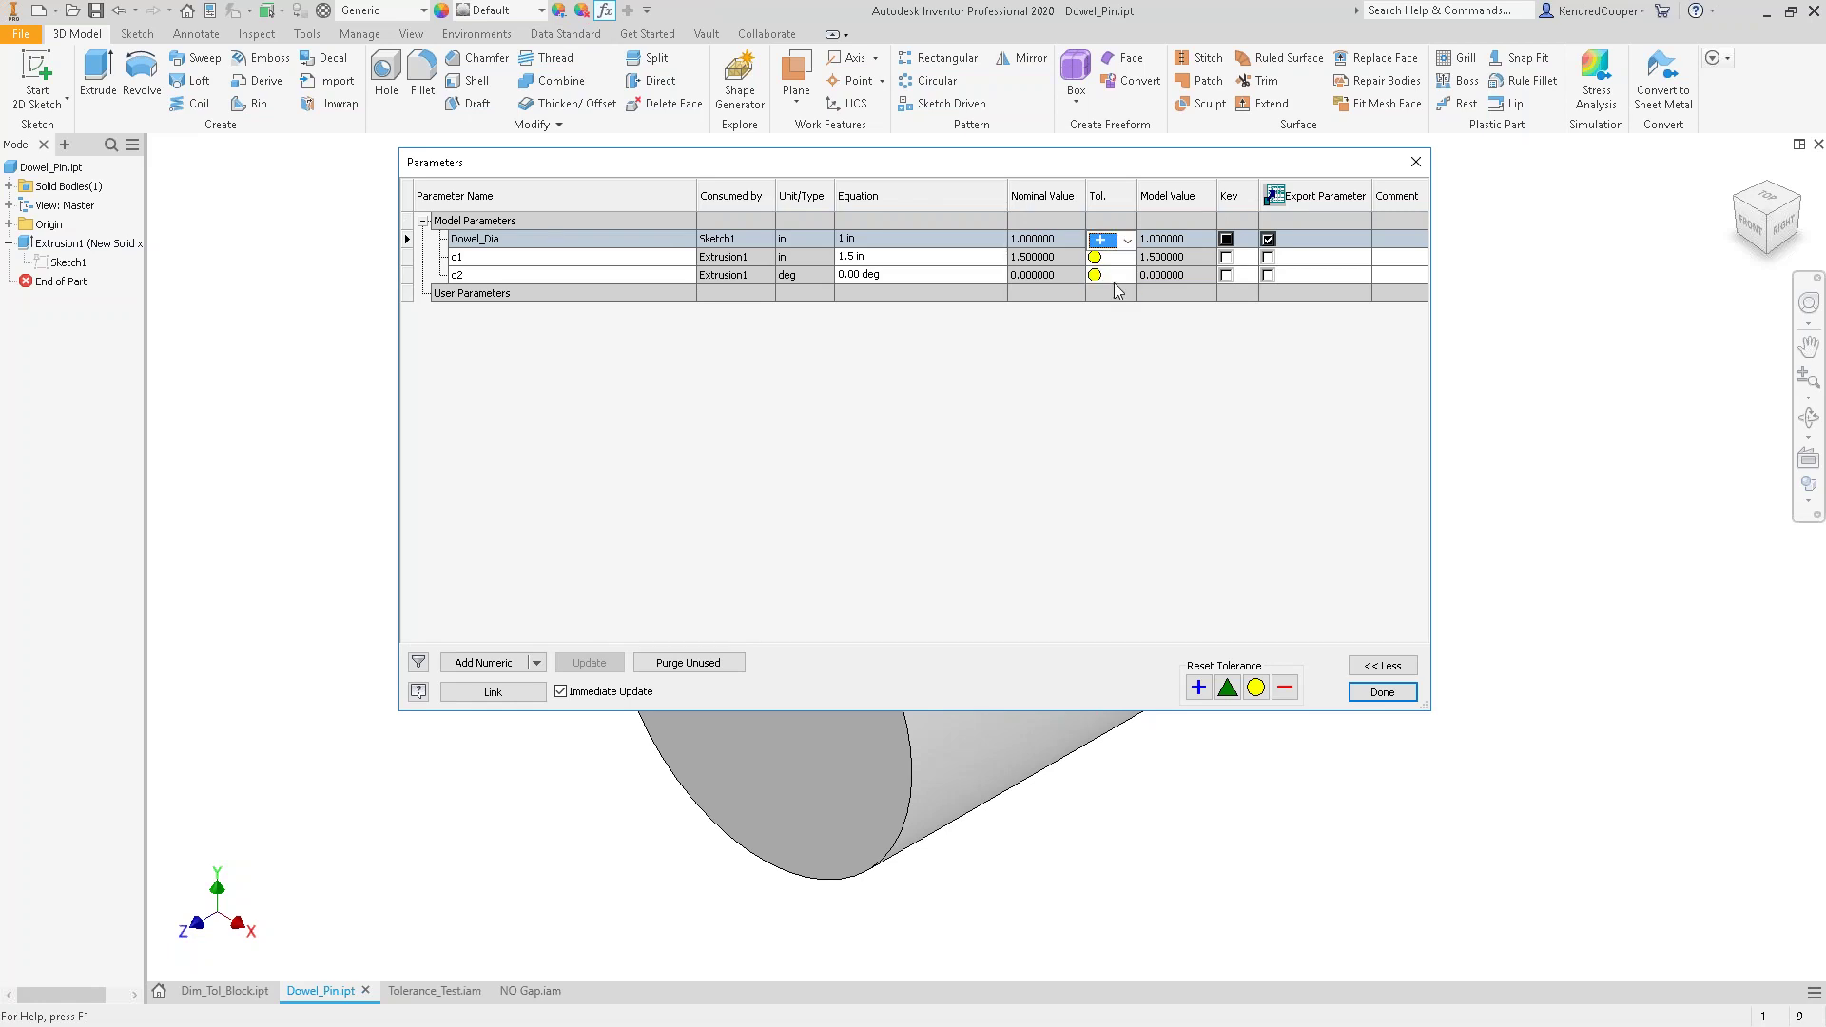
left_click(1381, 693)
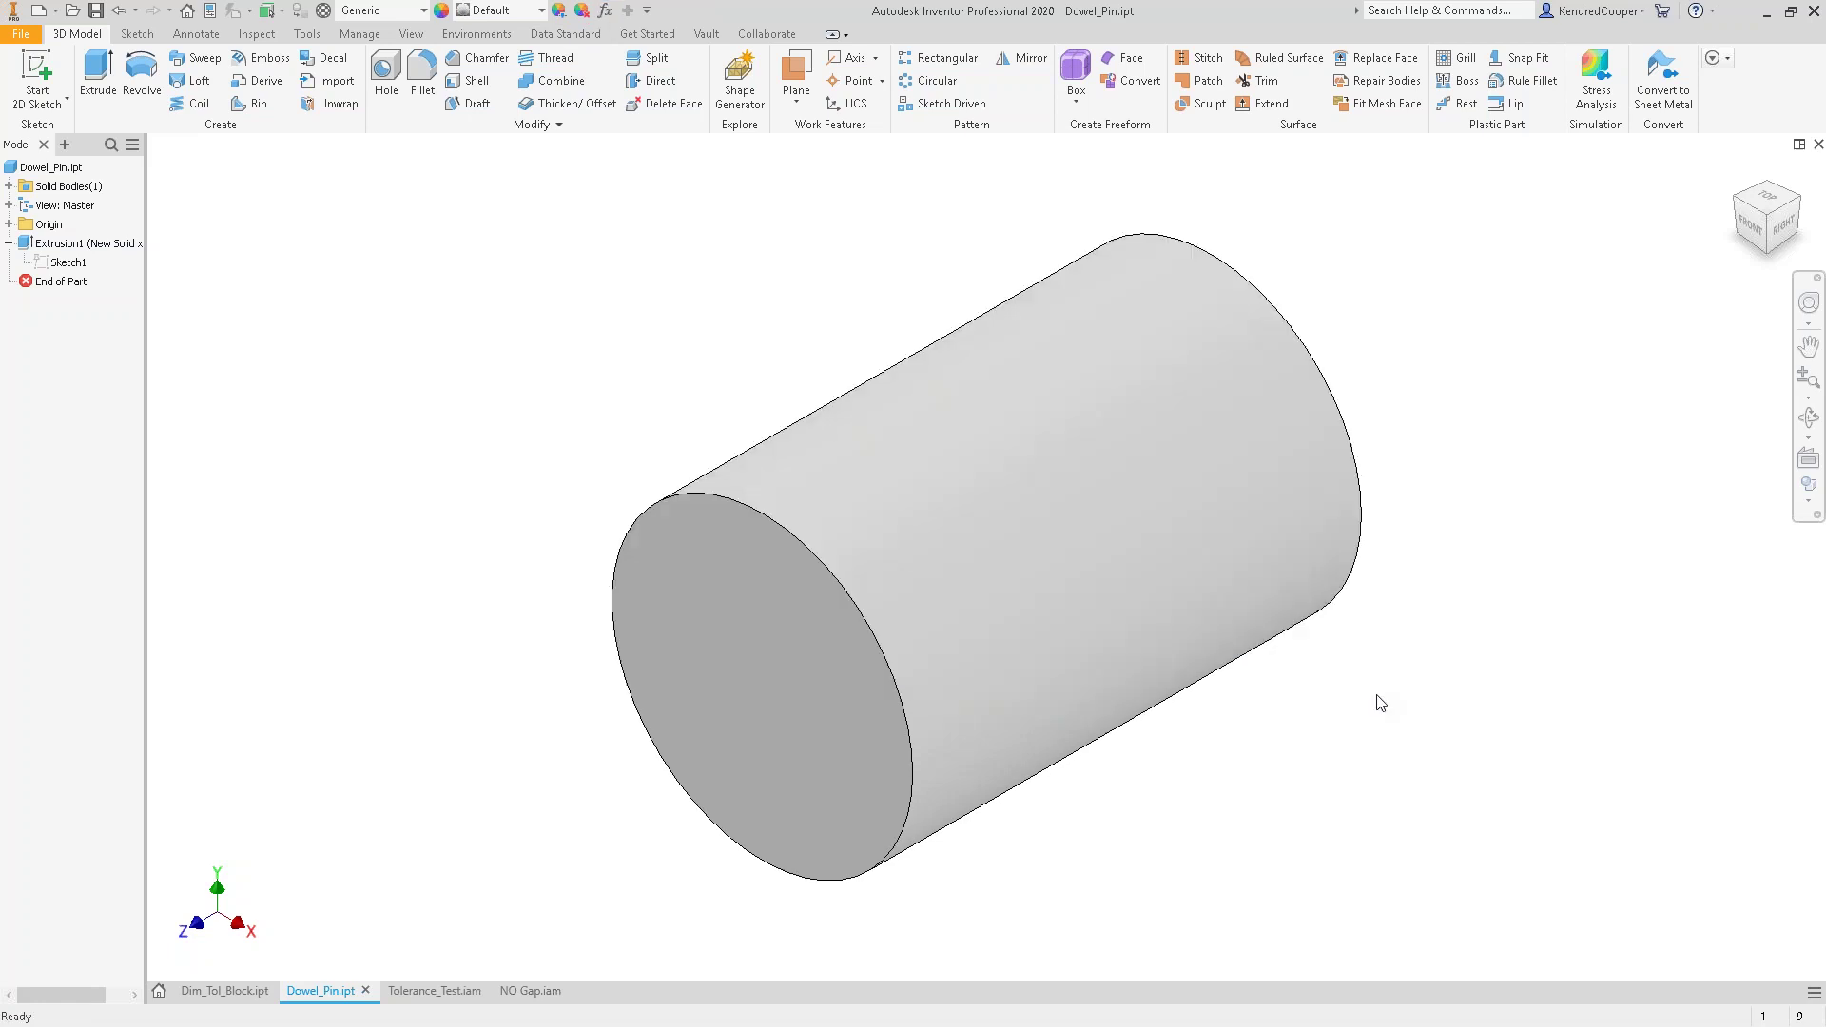
- Measure the pin's front edge to confirm a 1.005 in diameter, then switch to Dim_Tol_Block.ipt
right_click(649, 349)
left_click(601, 324)
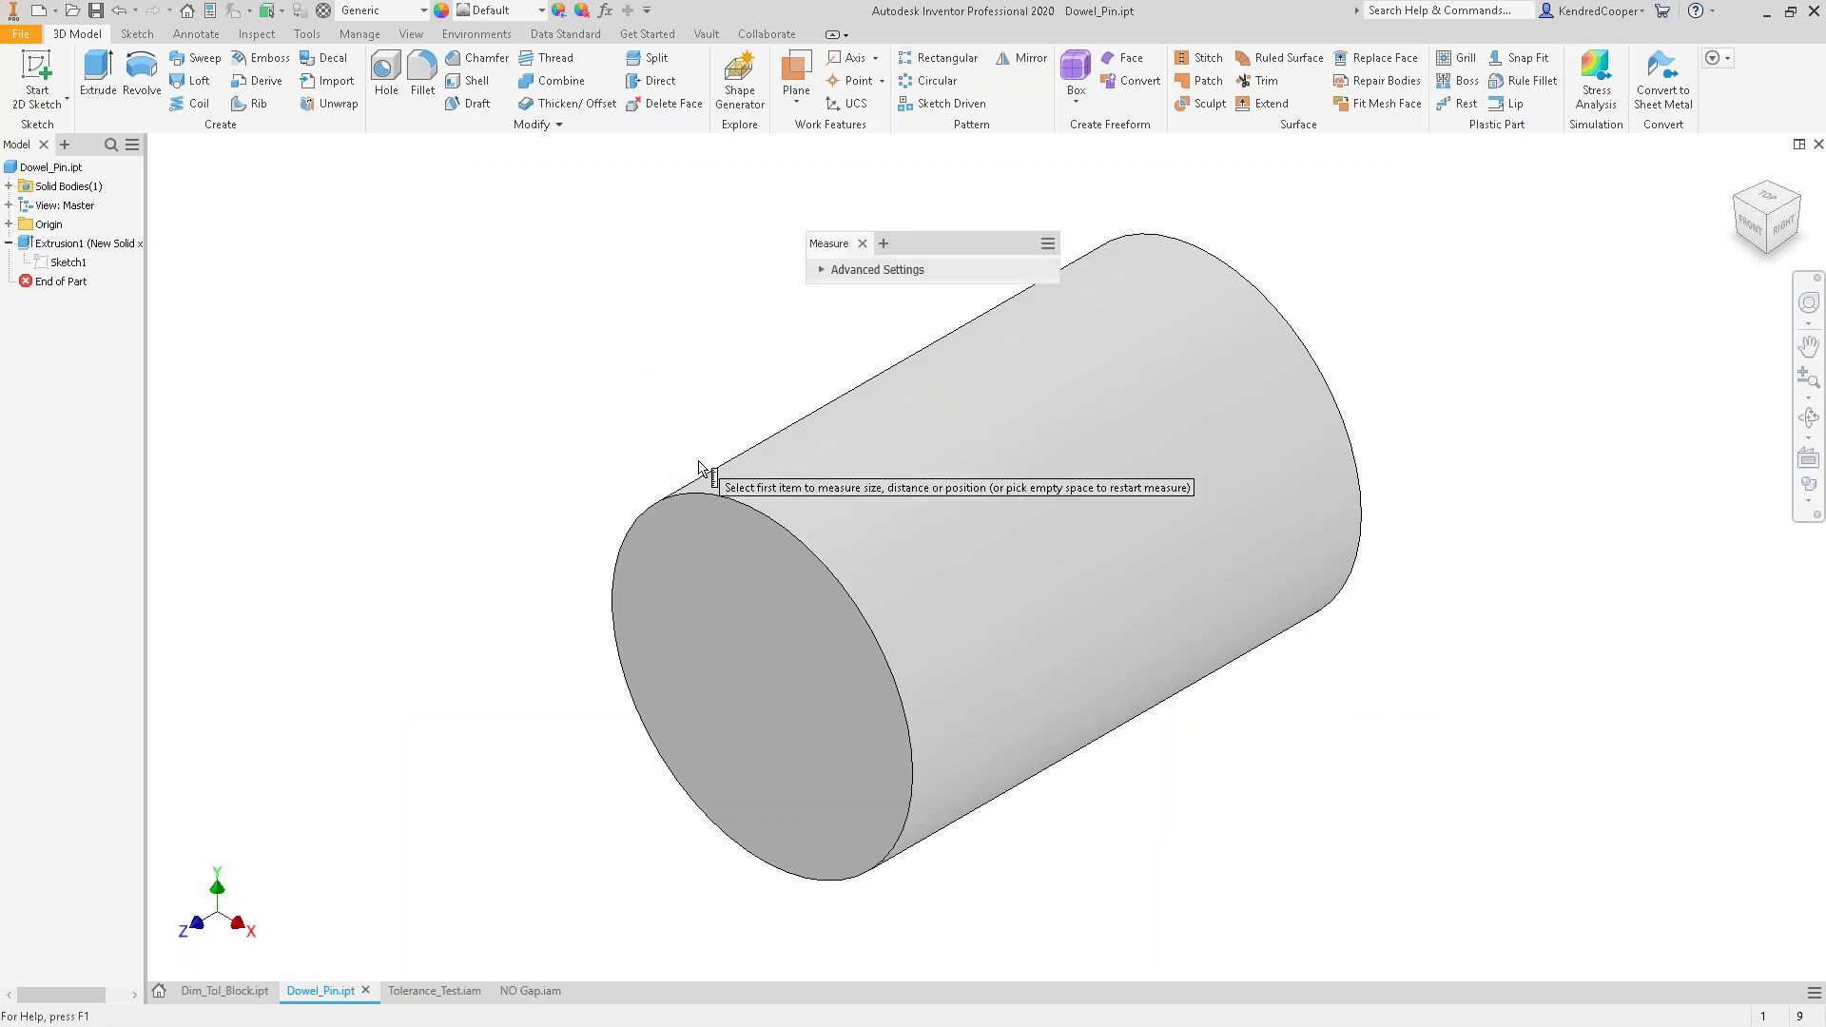
left_click(734, 507)
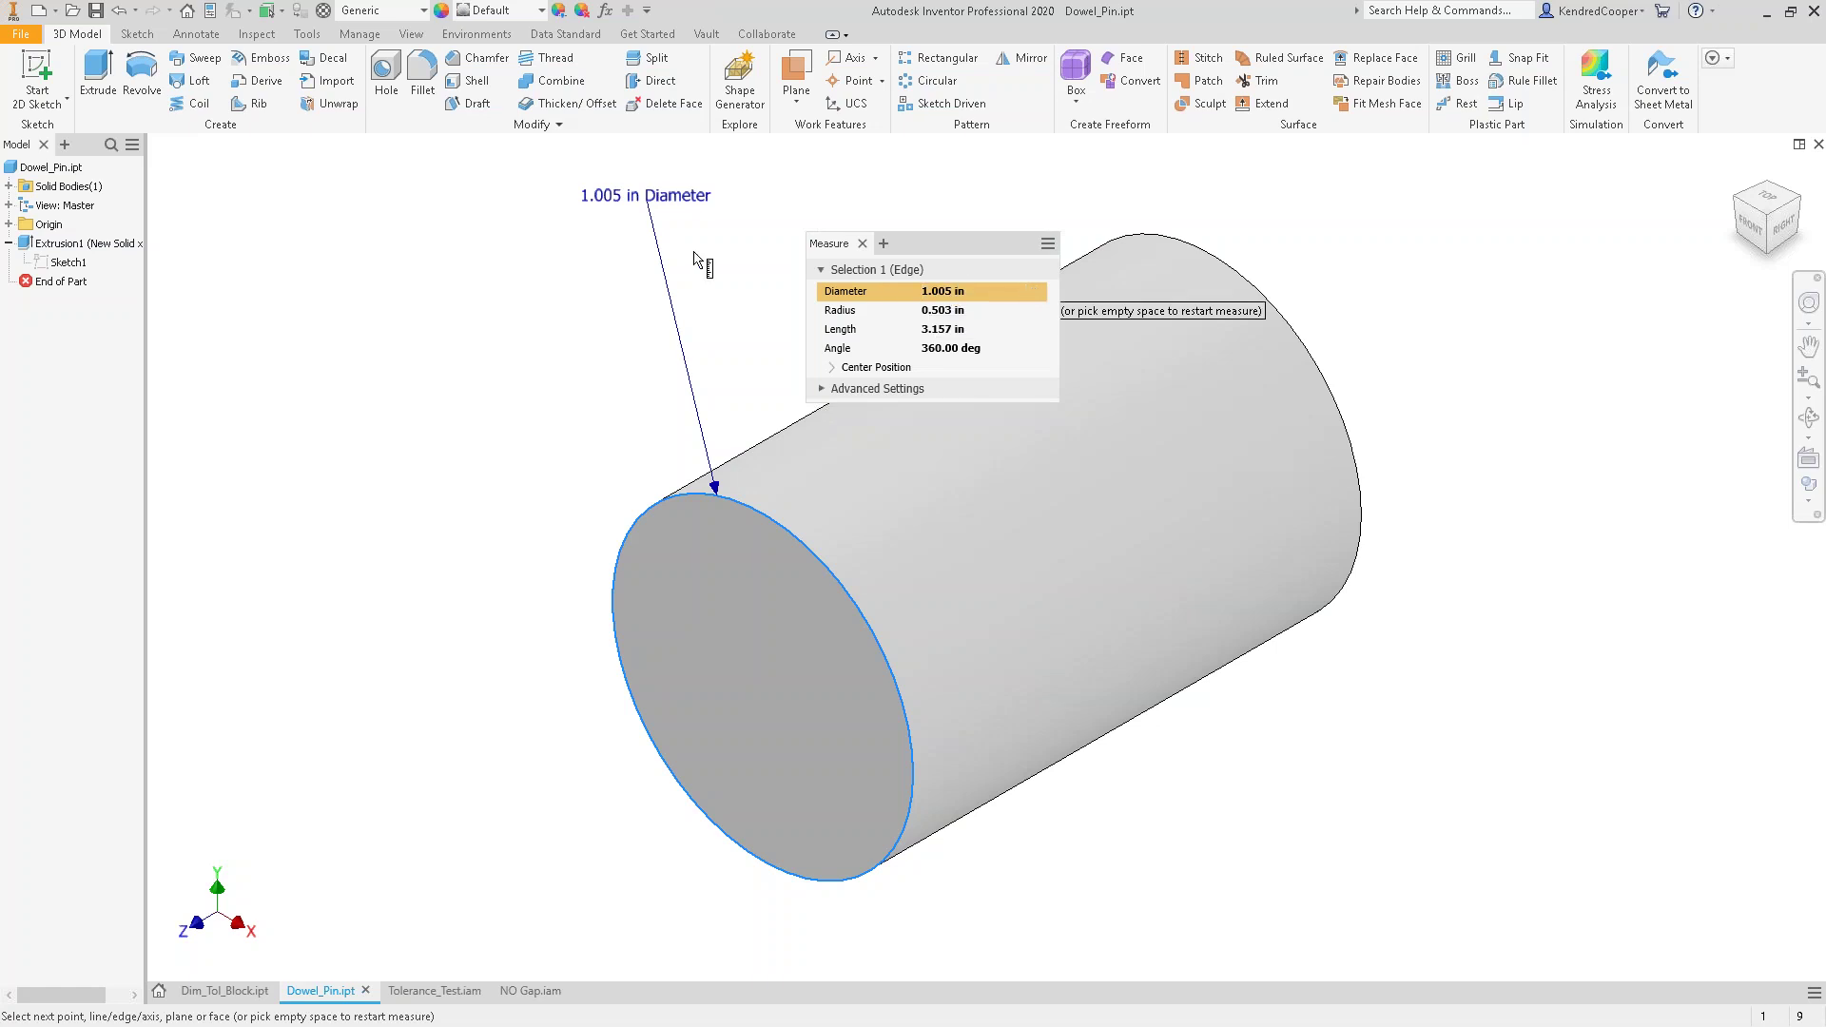
key("Escape")
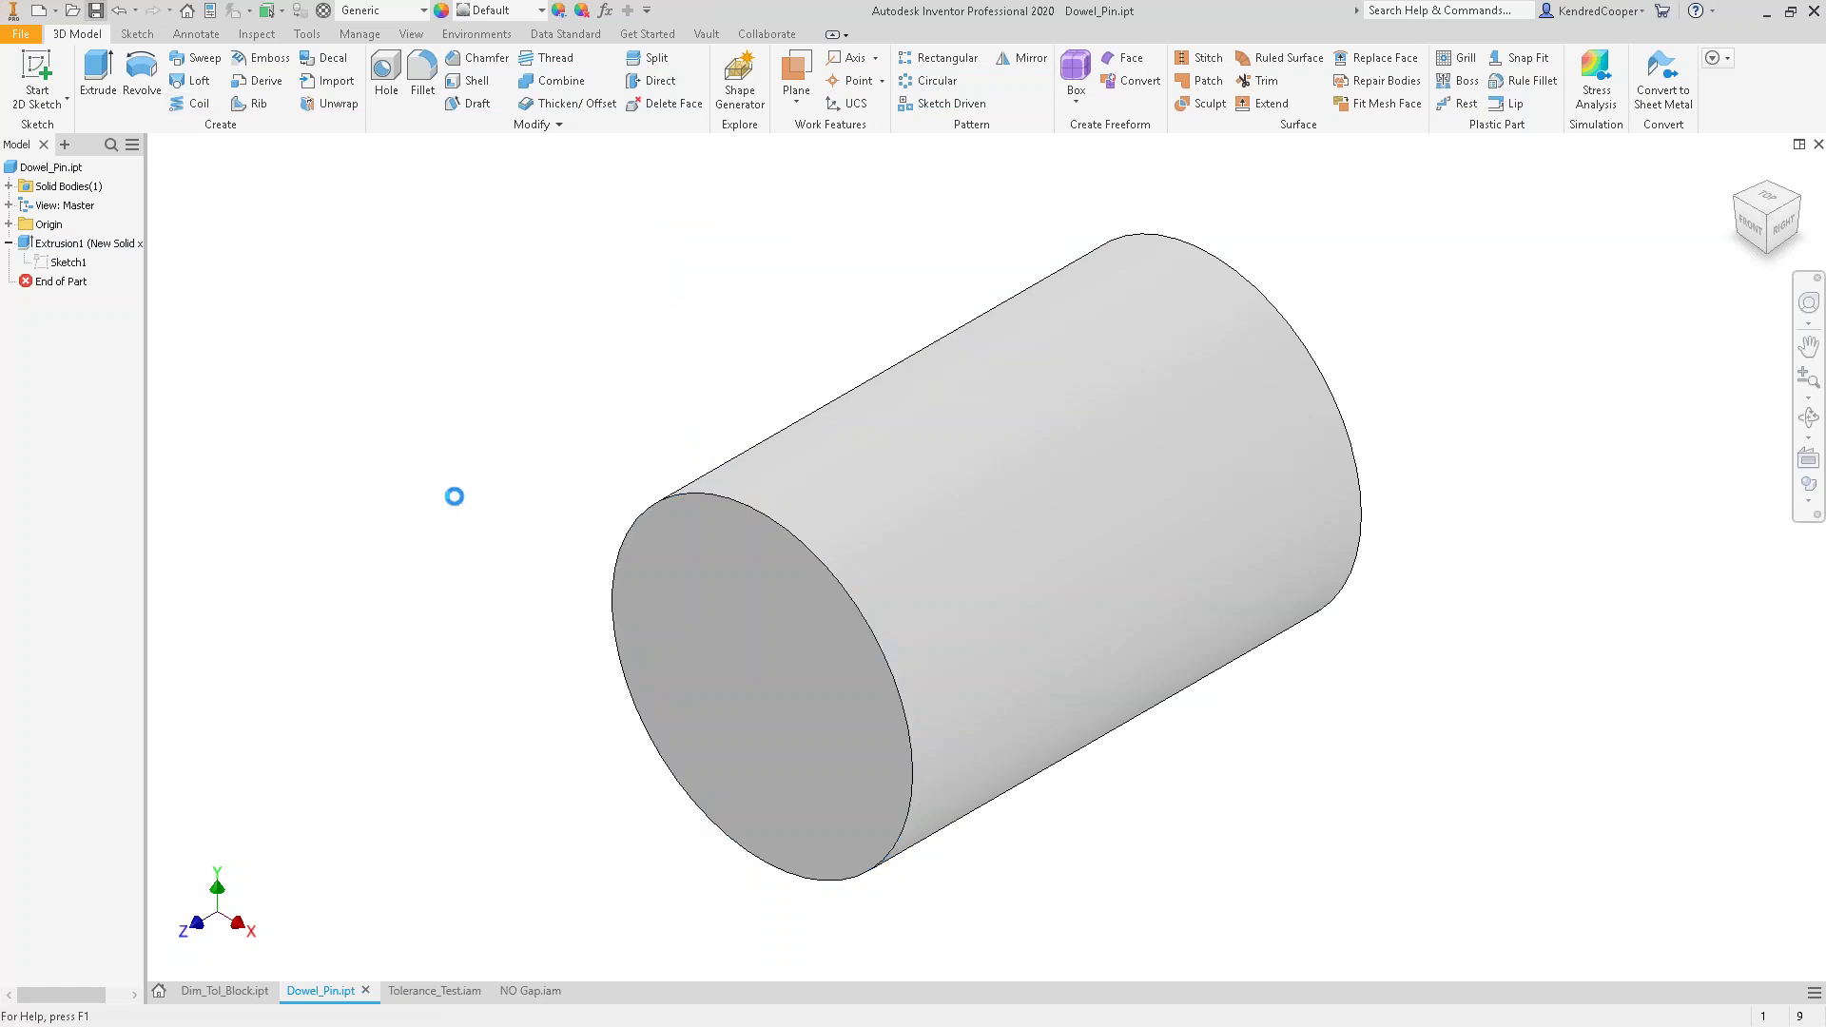
left_click(212, 993)
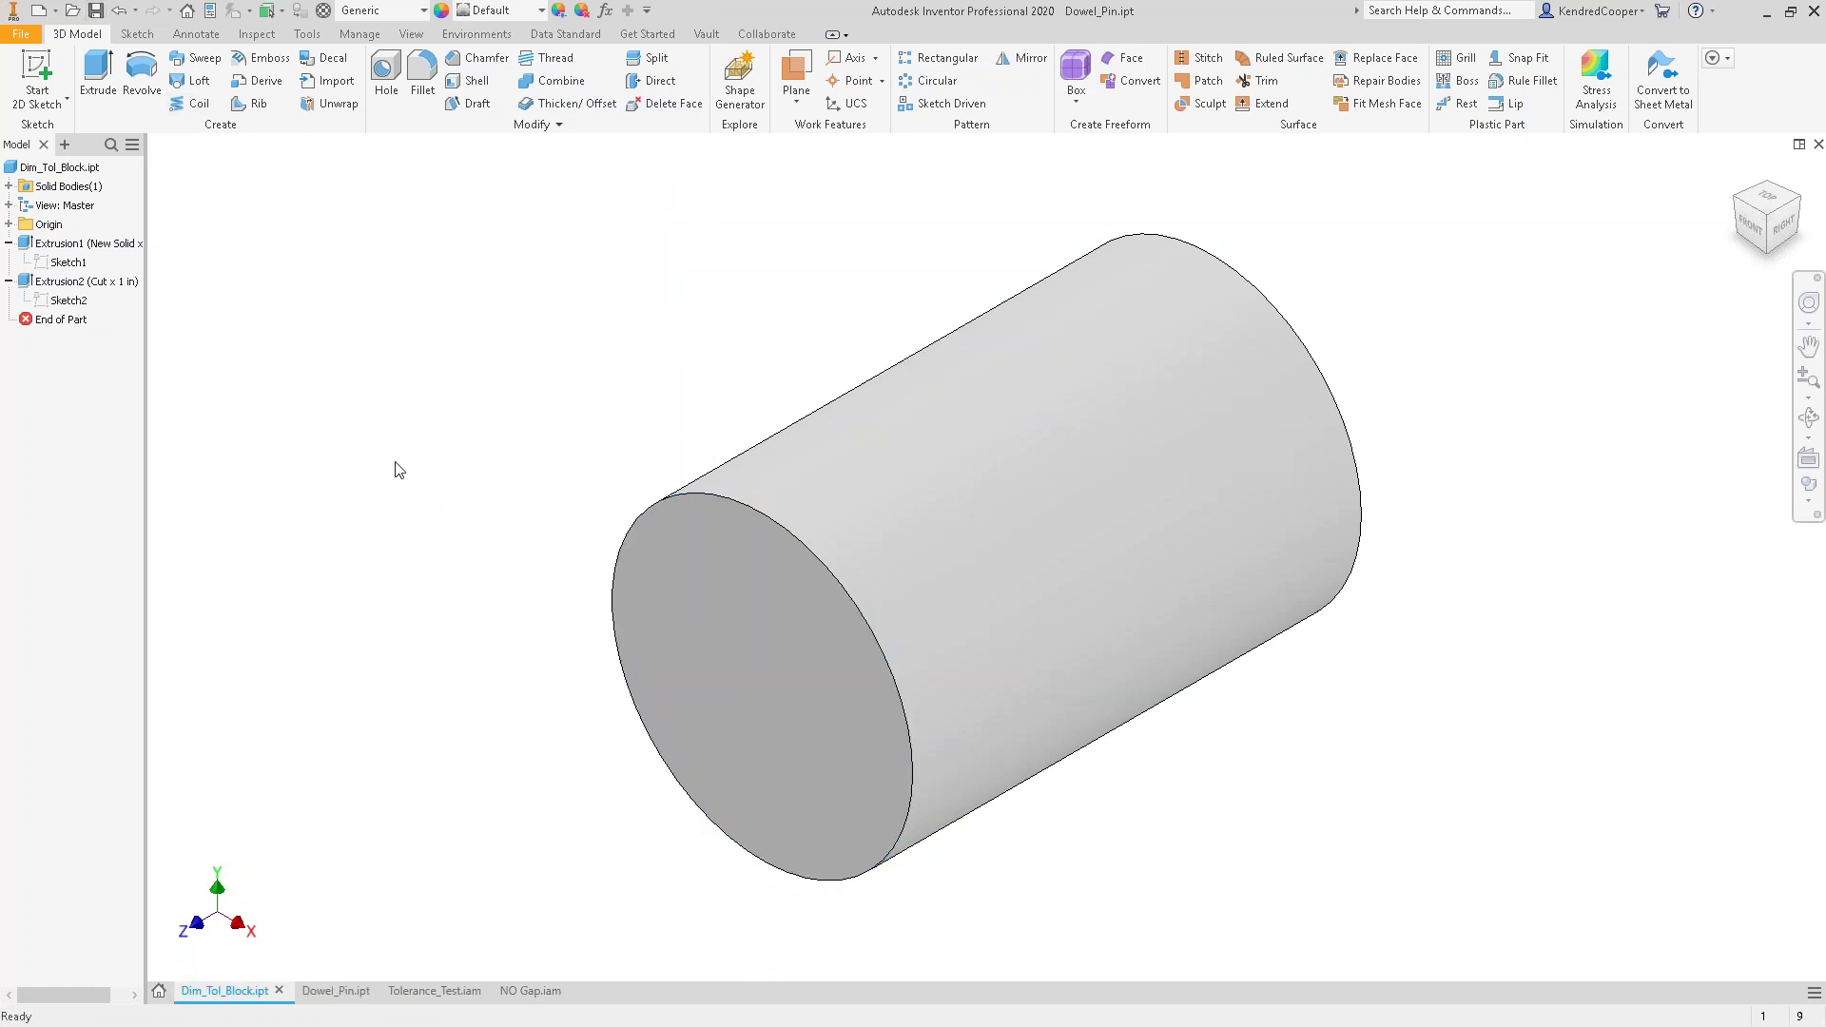
- Set Cut_Dia to evaluate at its lower (minus) tolerance in Parameters
left_click(606, 12)
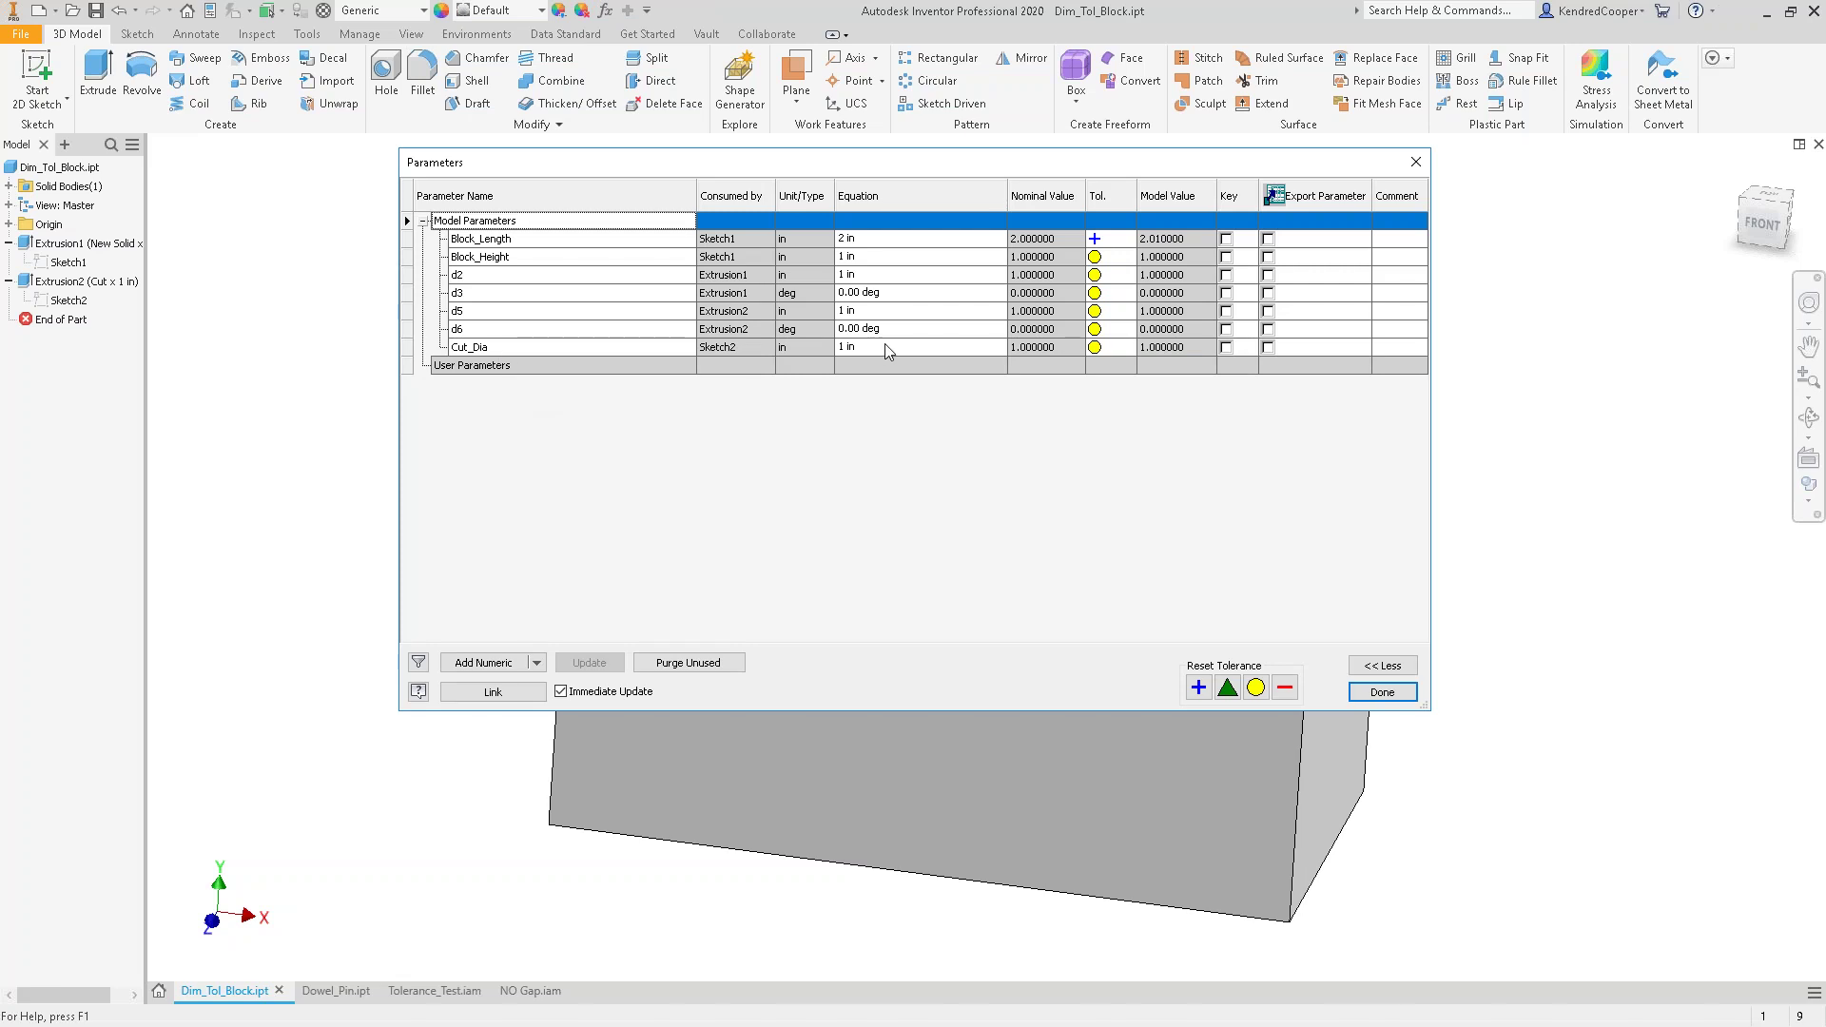
left_click(1122, 349)
left_click(1128, 351)
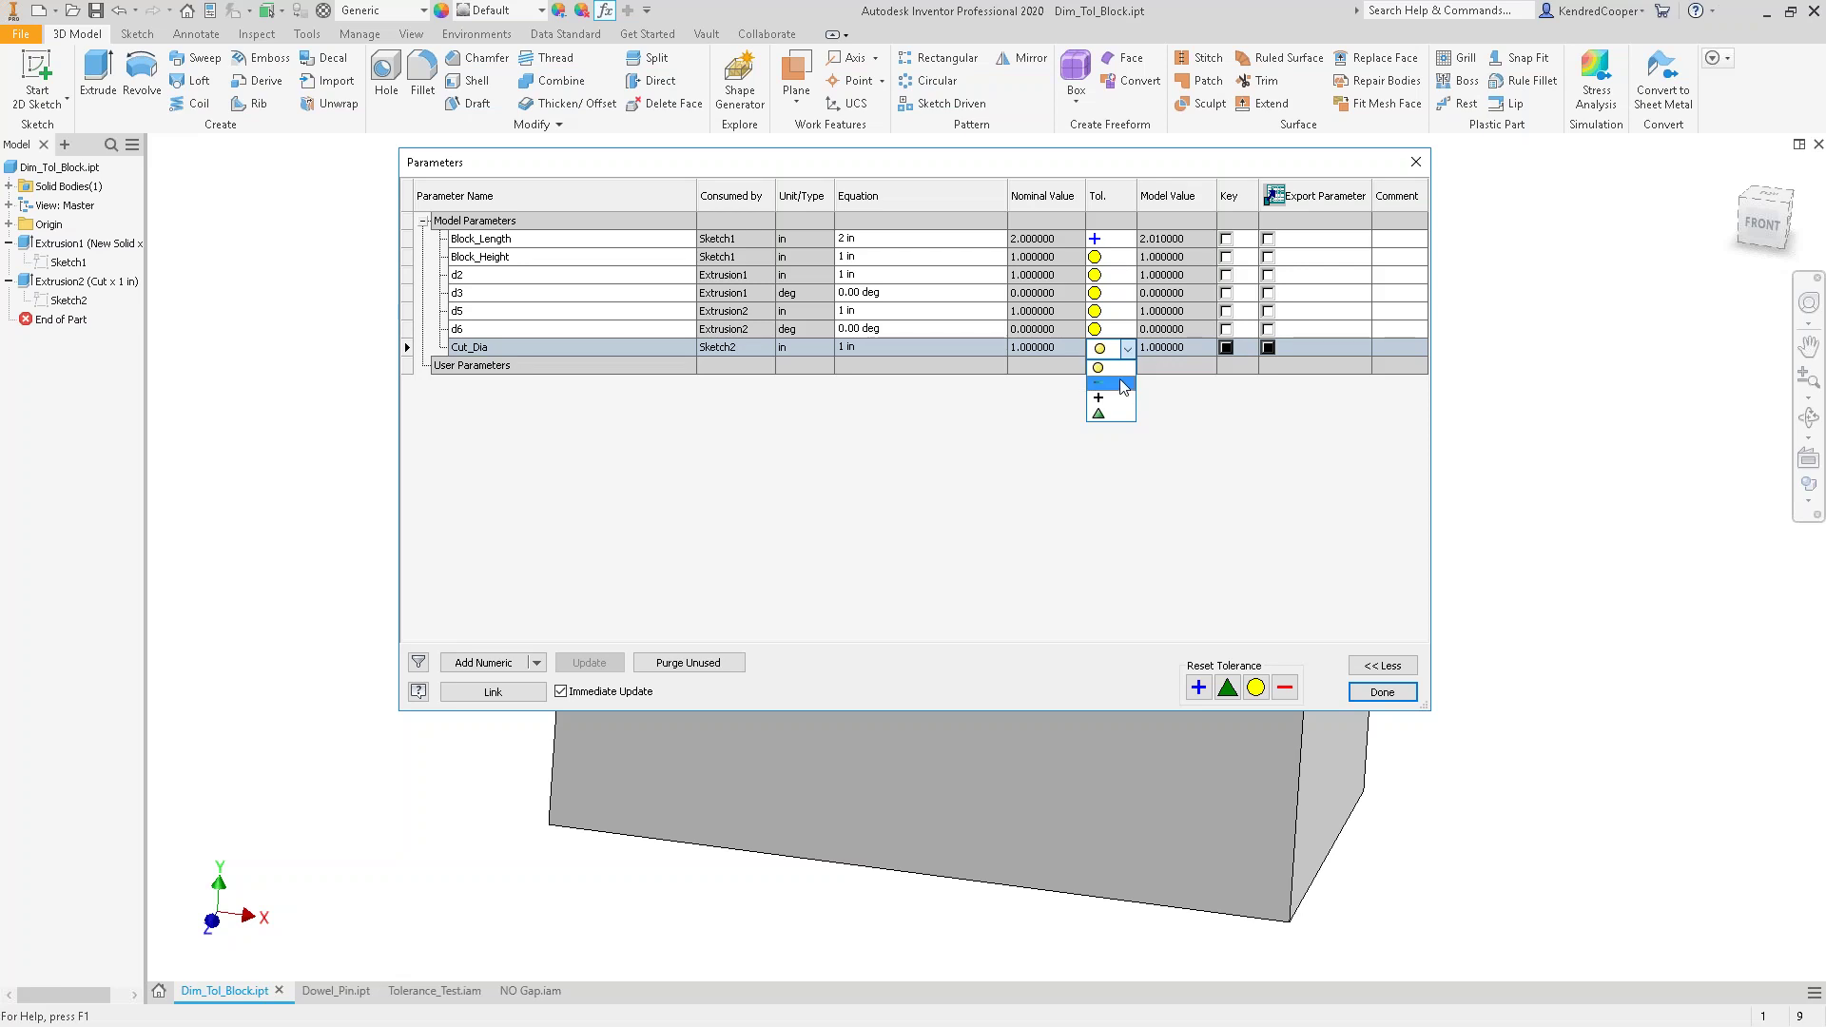
left_click(1123, 385)
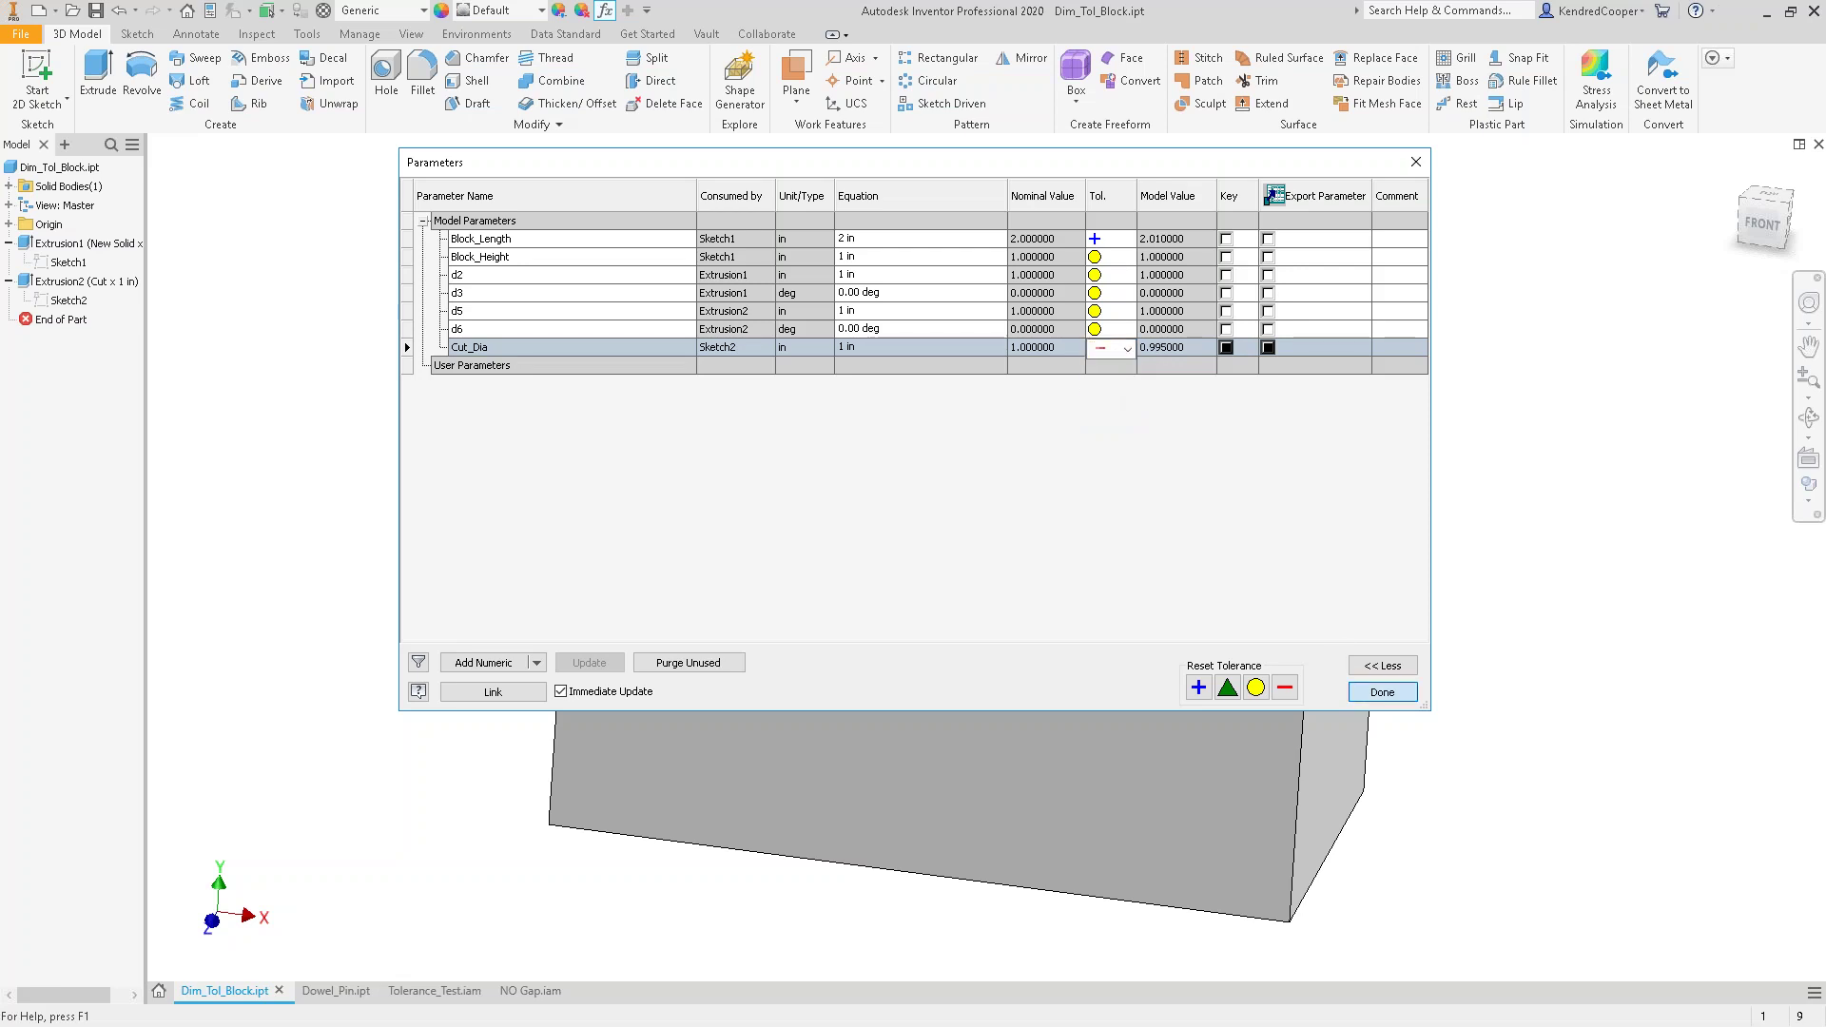
left_click(1382, 691)
- Measure the cut arc's 0.498 in radius, then switch to the Tolerance_Test assembly
right_click(558, 320)
left_click(516, 296)
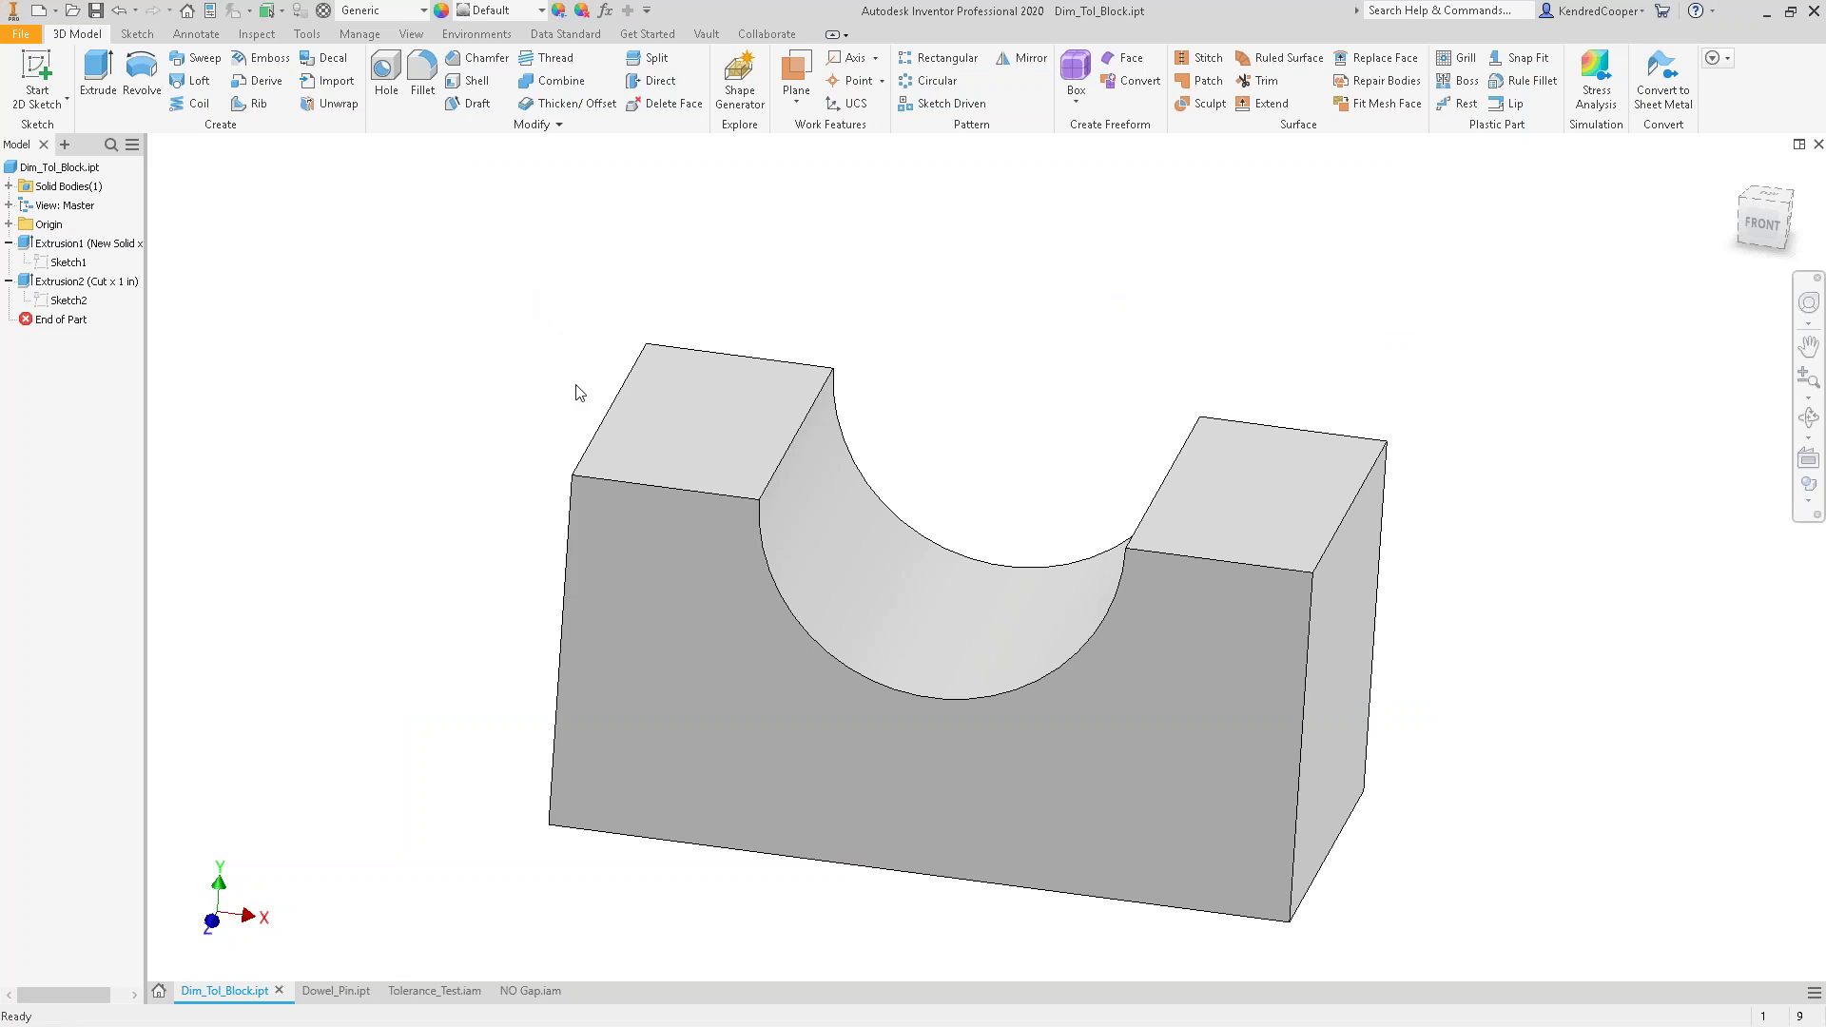
left_click(797, 619)
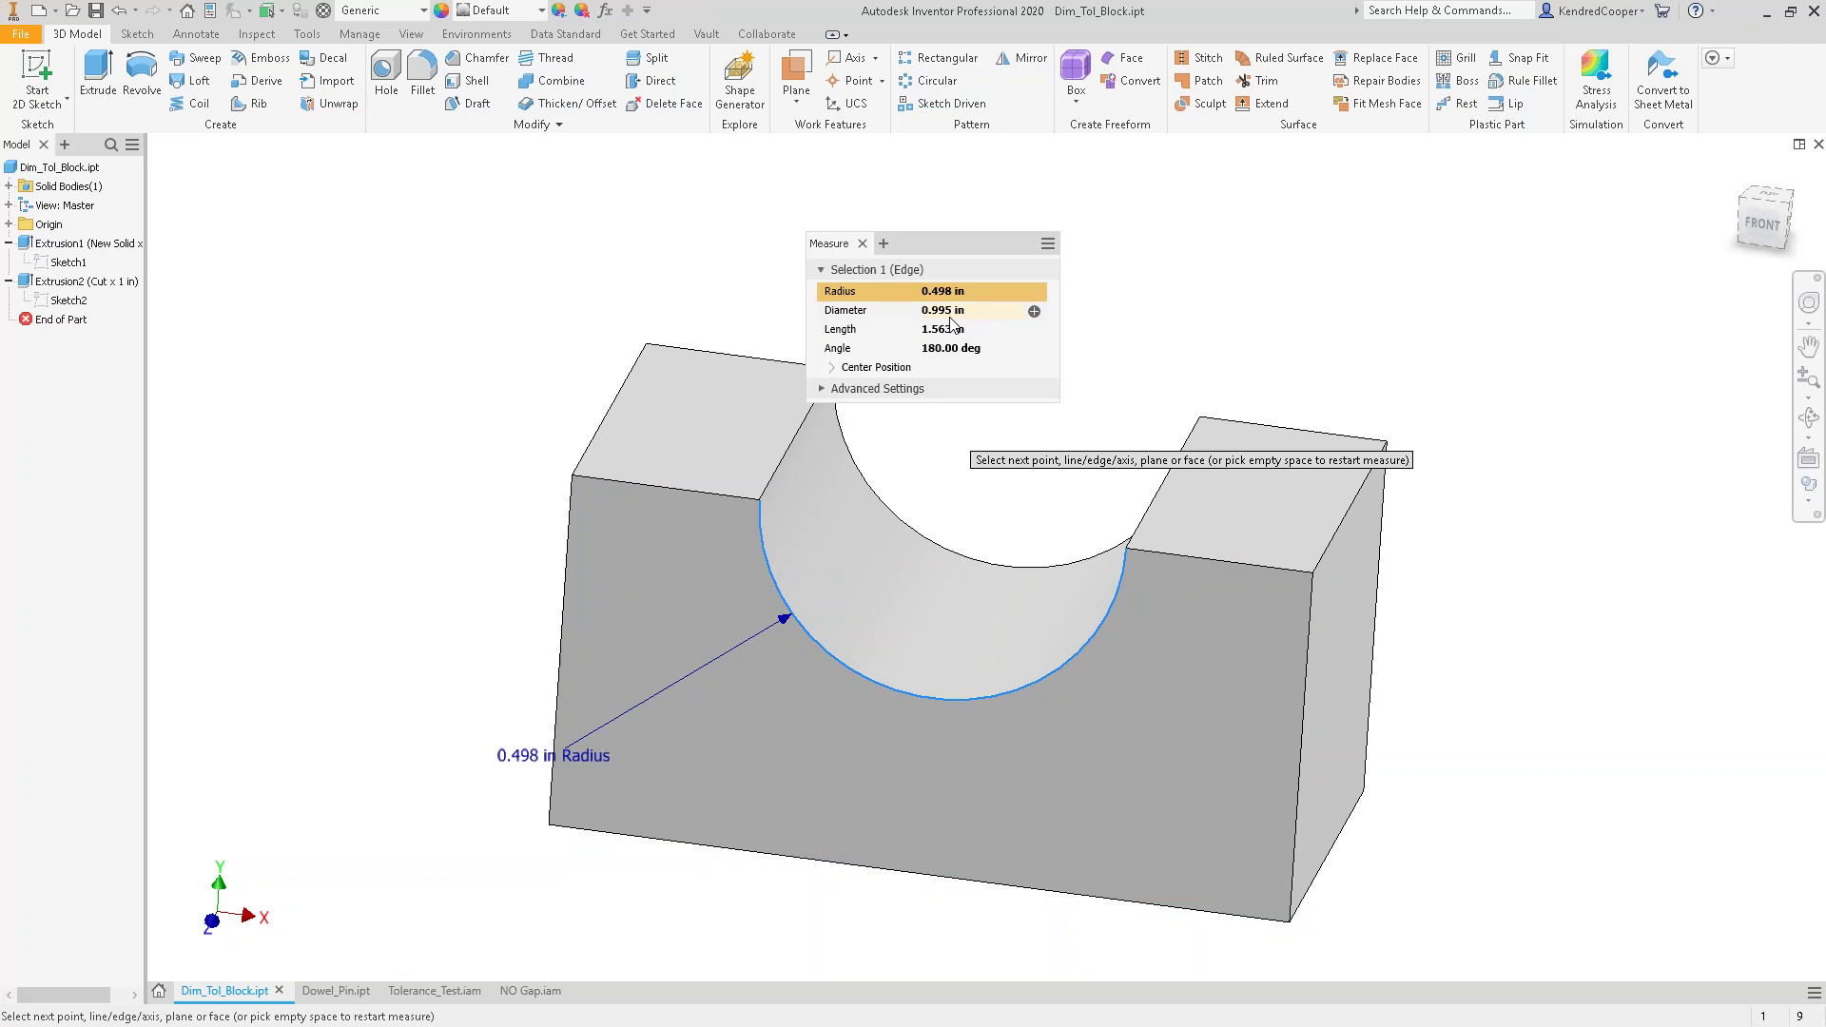
left_click(623, 303)
right_click(630, 285)
left_click(679, 289)
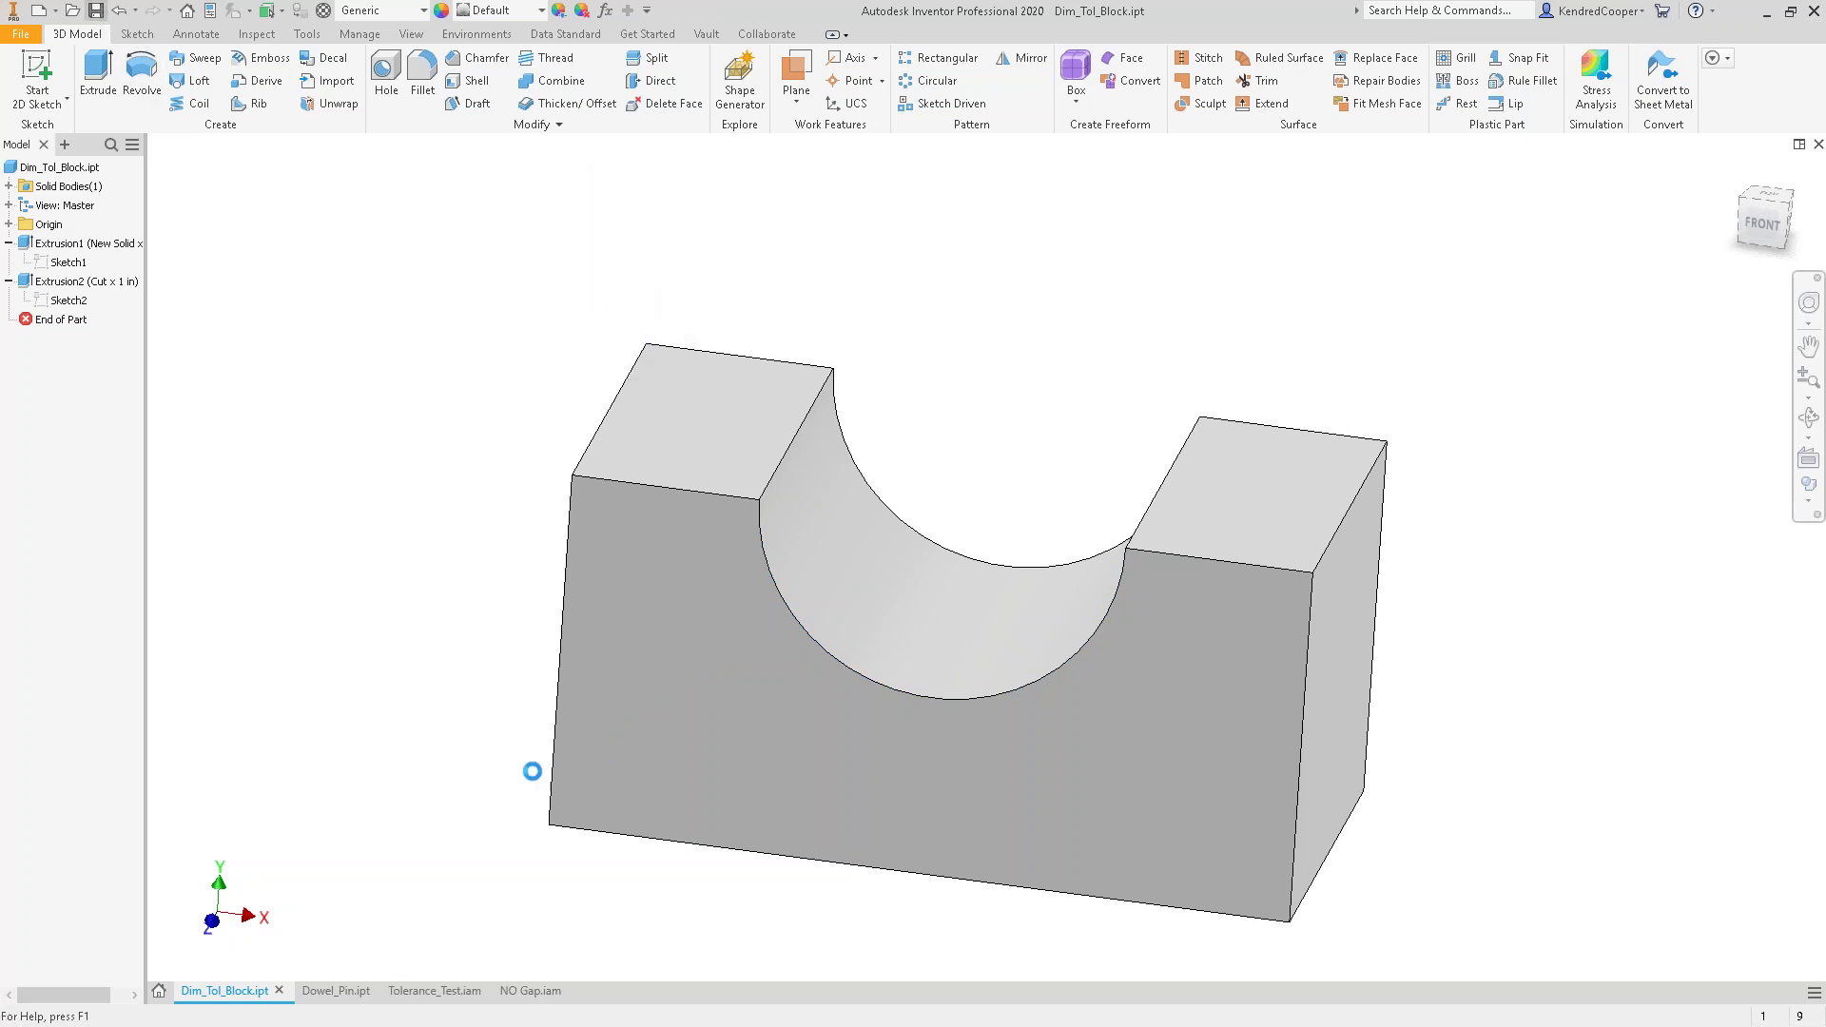
left_click(426, 992)
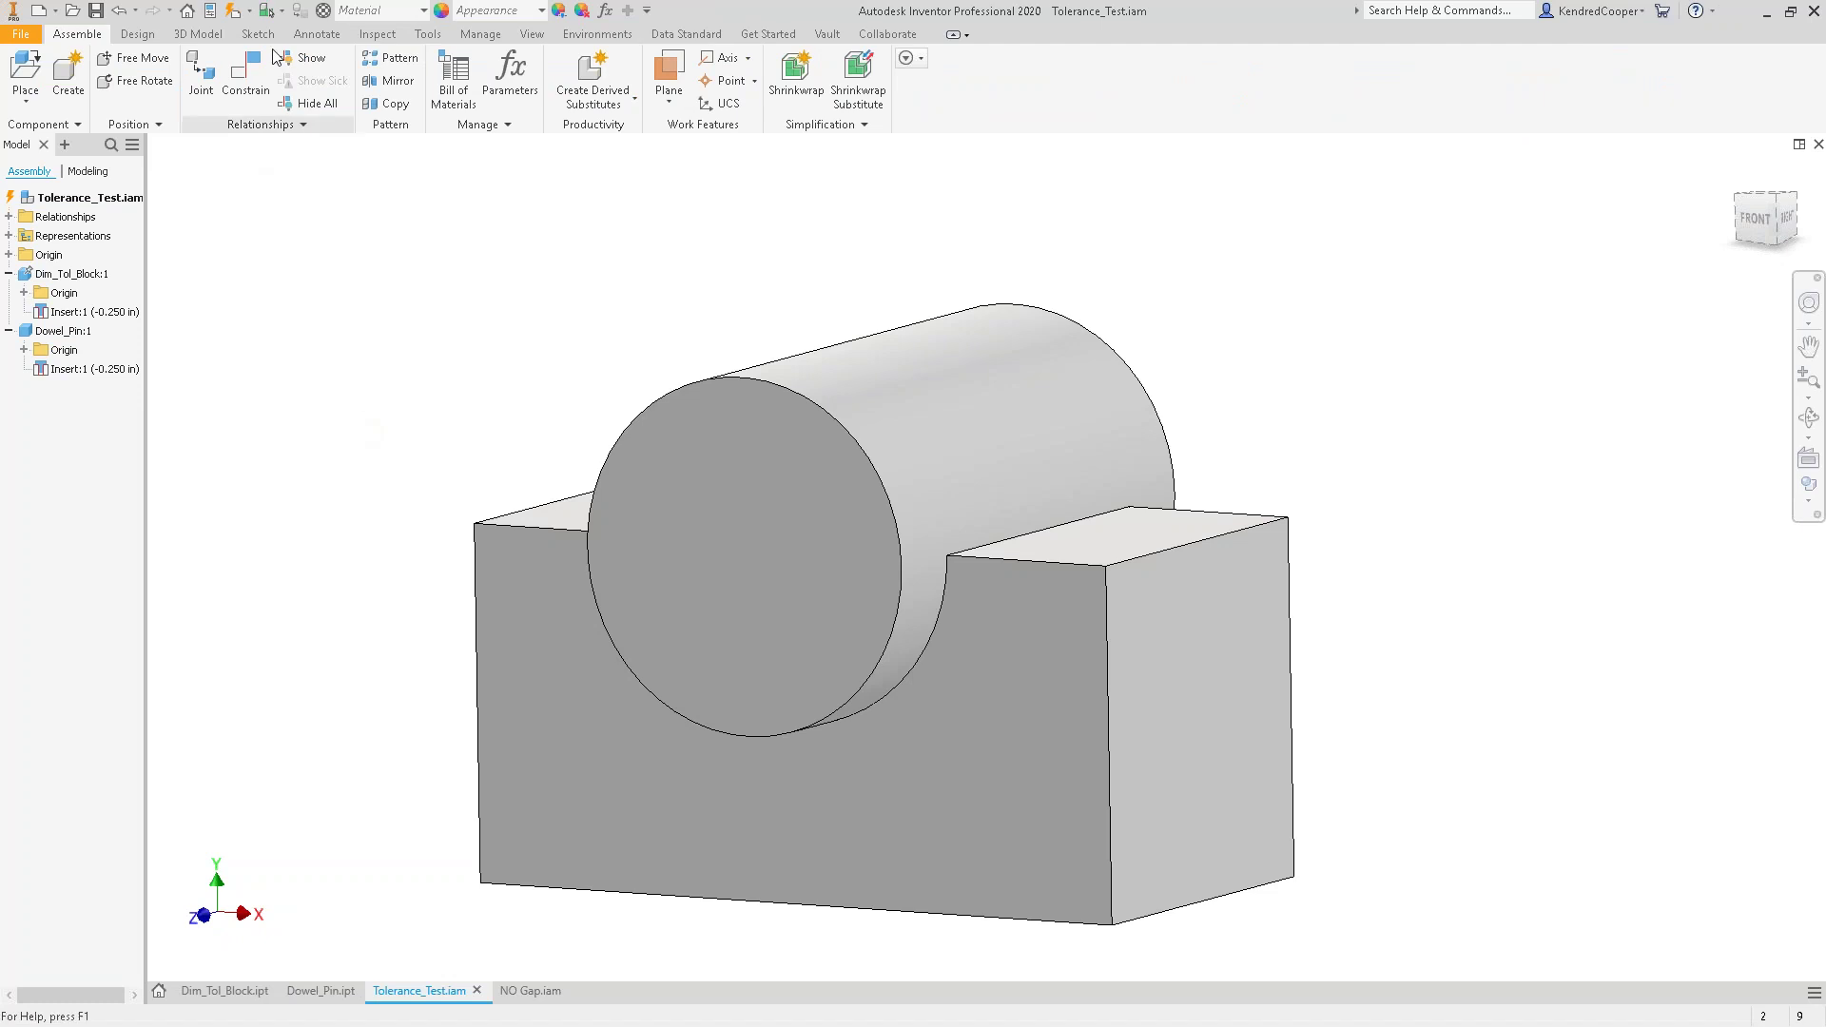
- Update the Tolerance_Test assembly and turn it to the FRONT view
left_click(235, 11)
middle_click_drag(522, 289, 1588, 341, "shift")
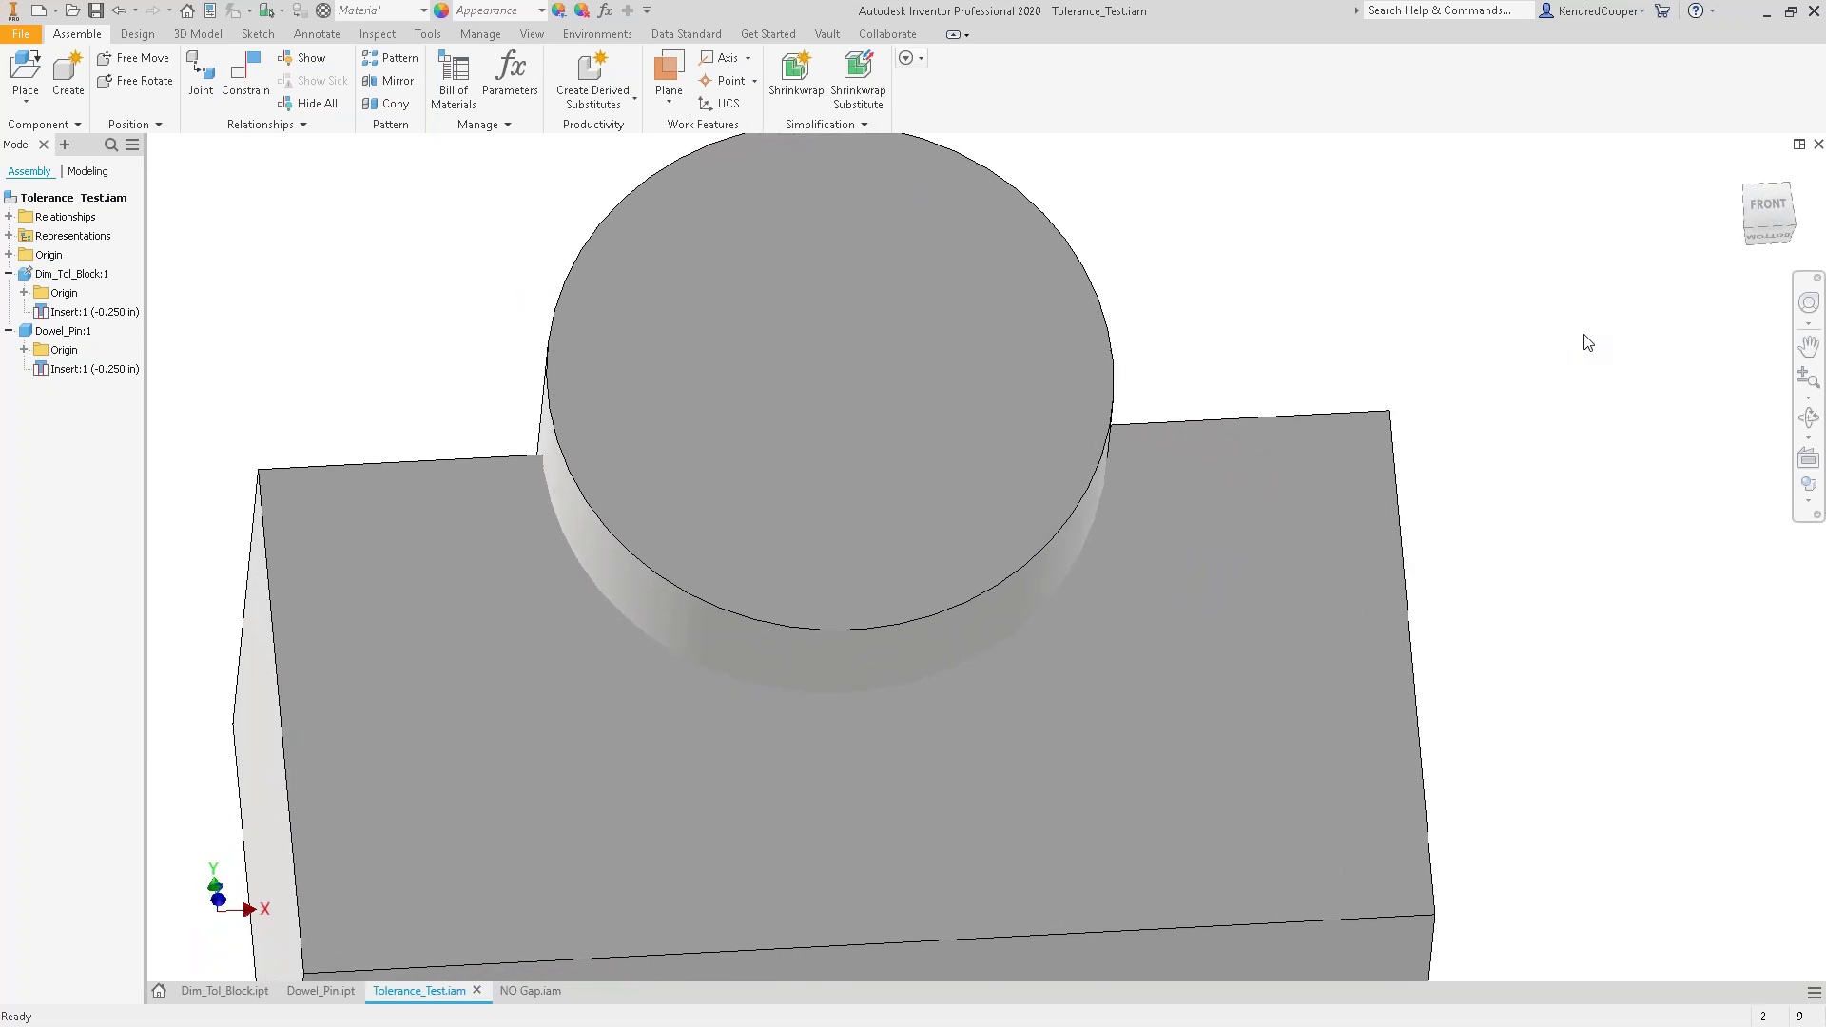
left_click(1765, 198)
scroll(1189, 471, "up", 3)
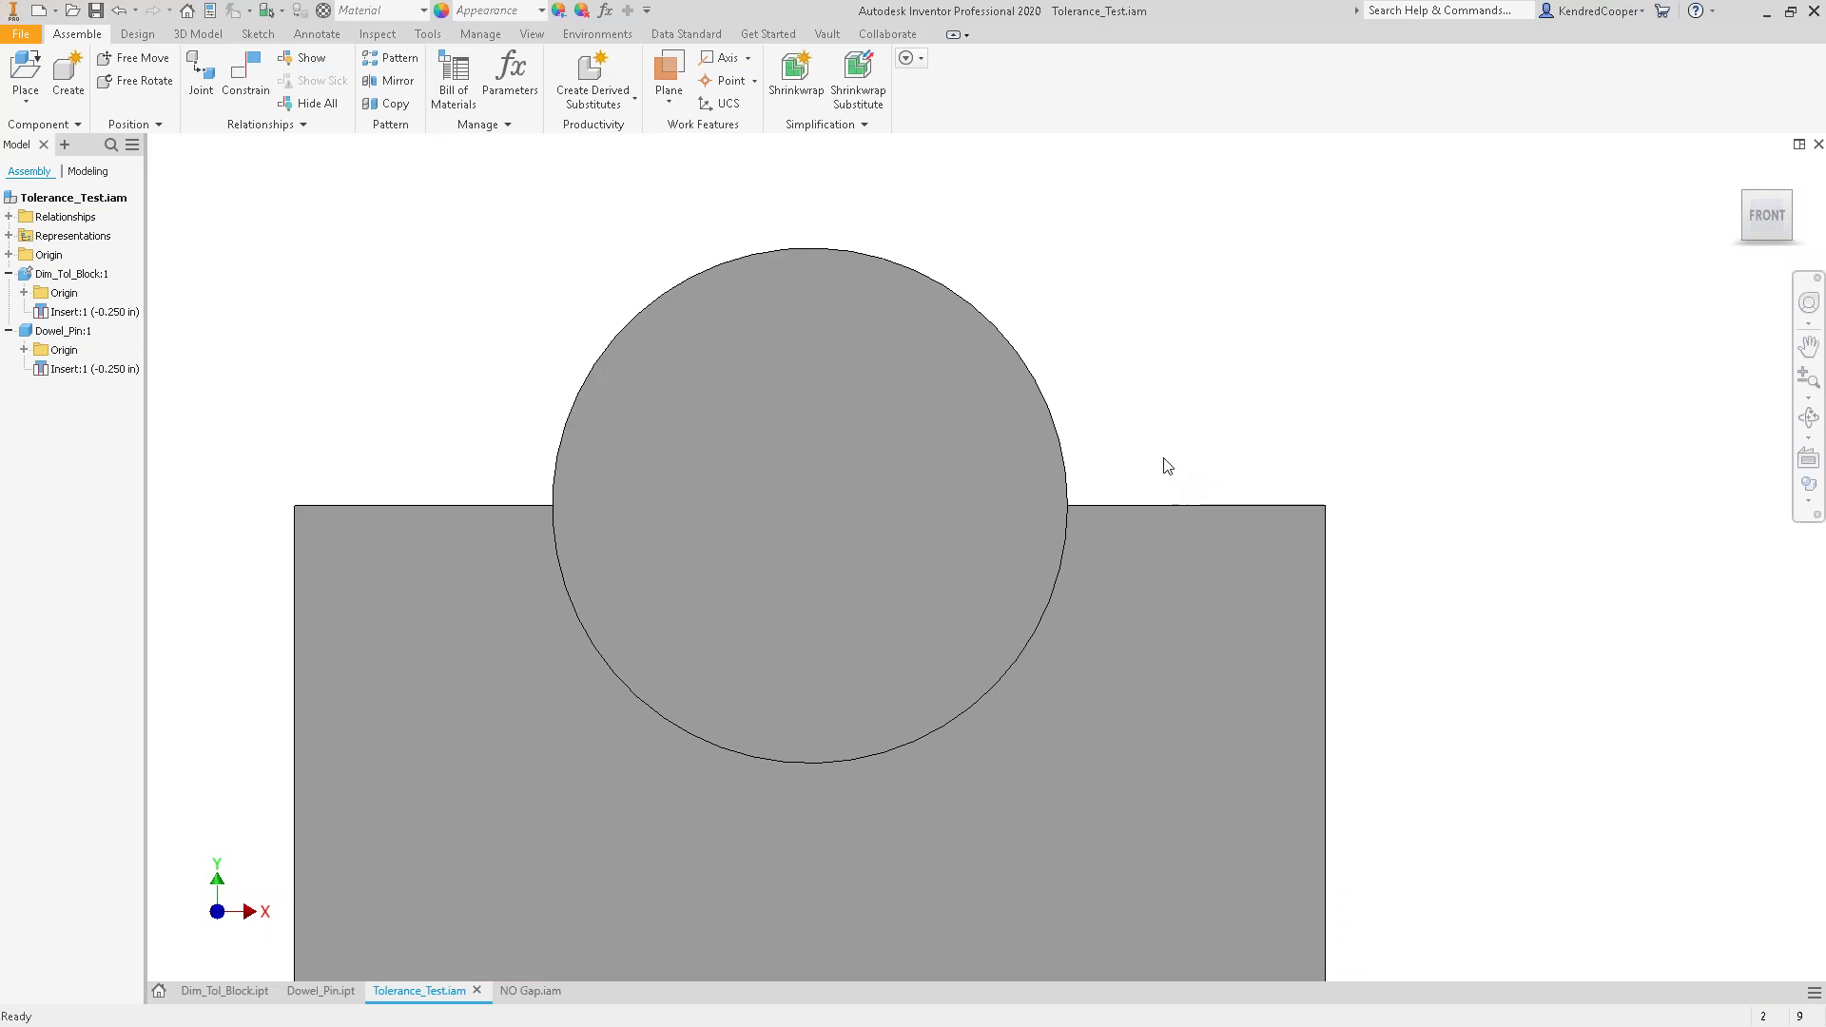
- Switch to Wireframe with Hidden Edges and zoom onto the pin's edge in the cutout
left_click(1815, 504)
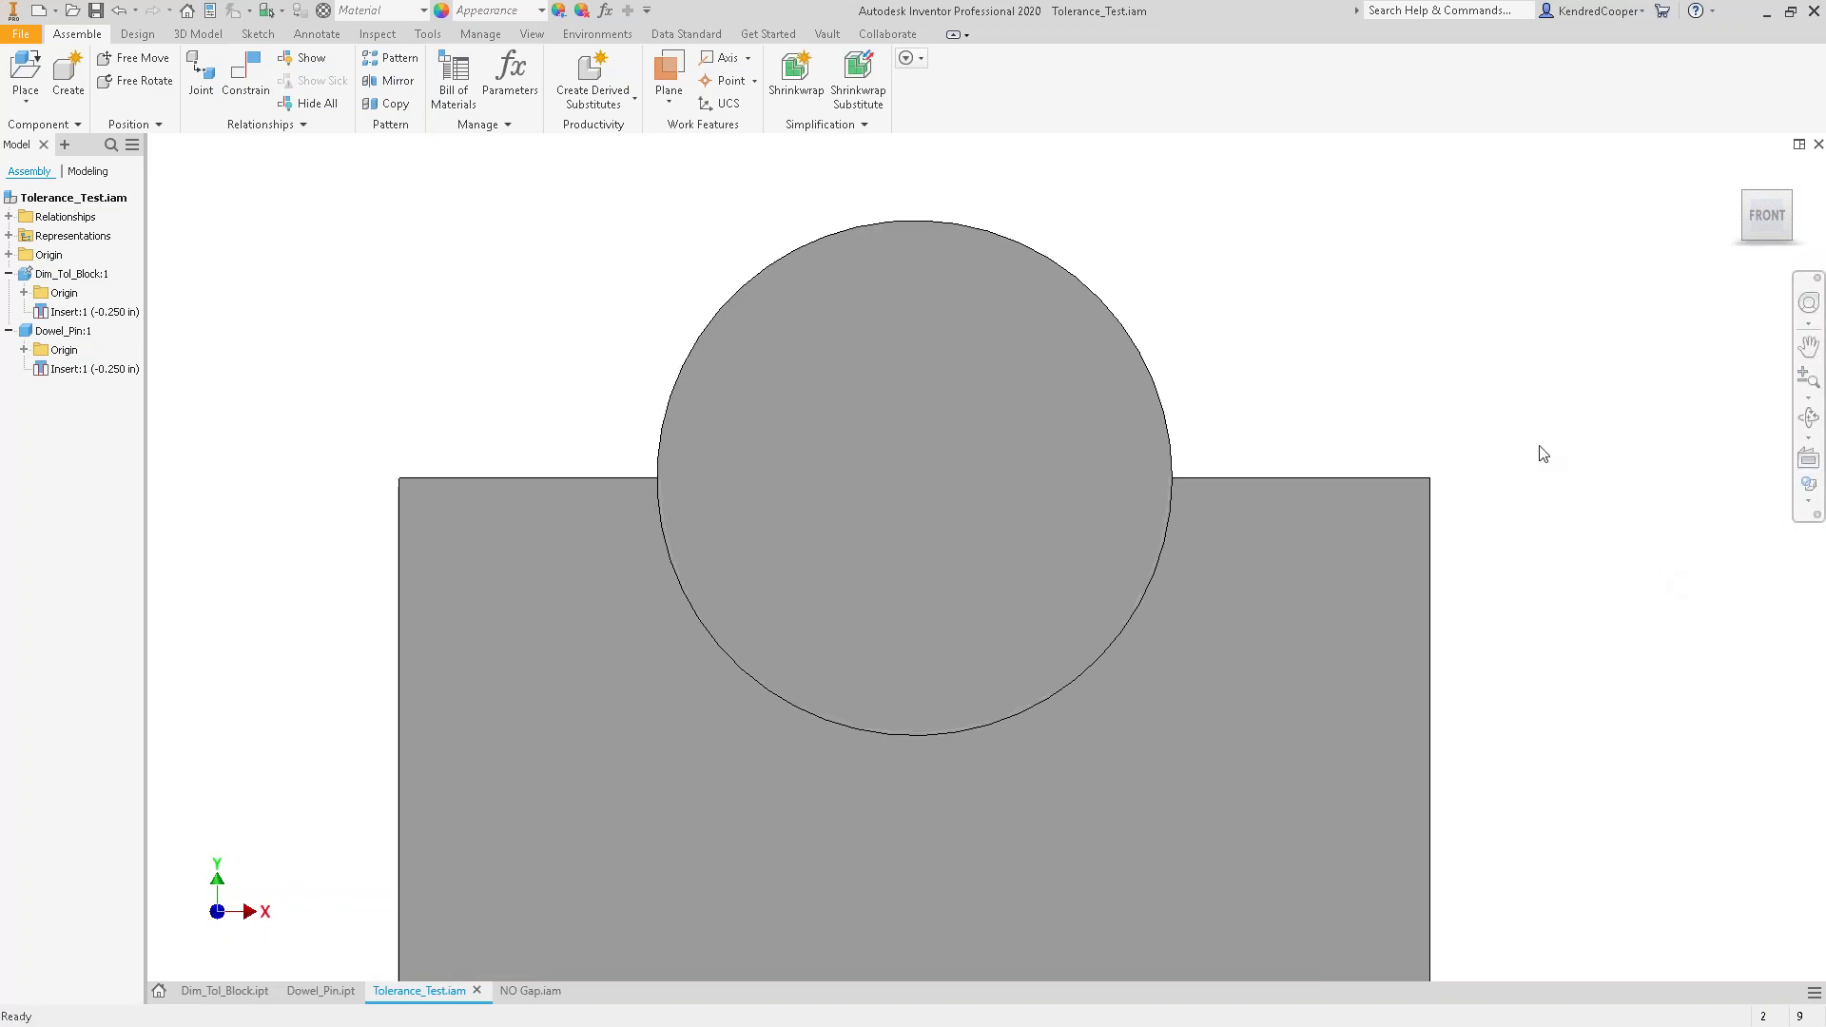
left_click(1809, 502)
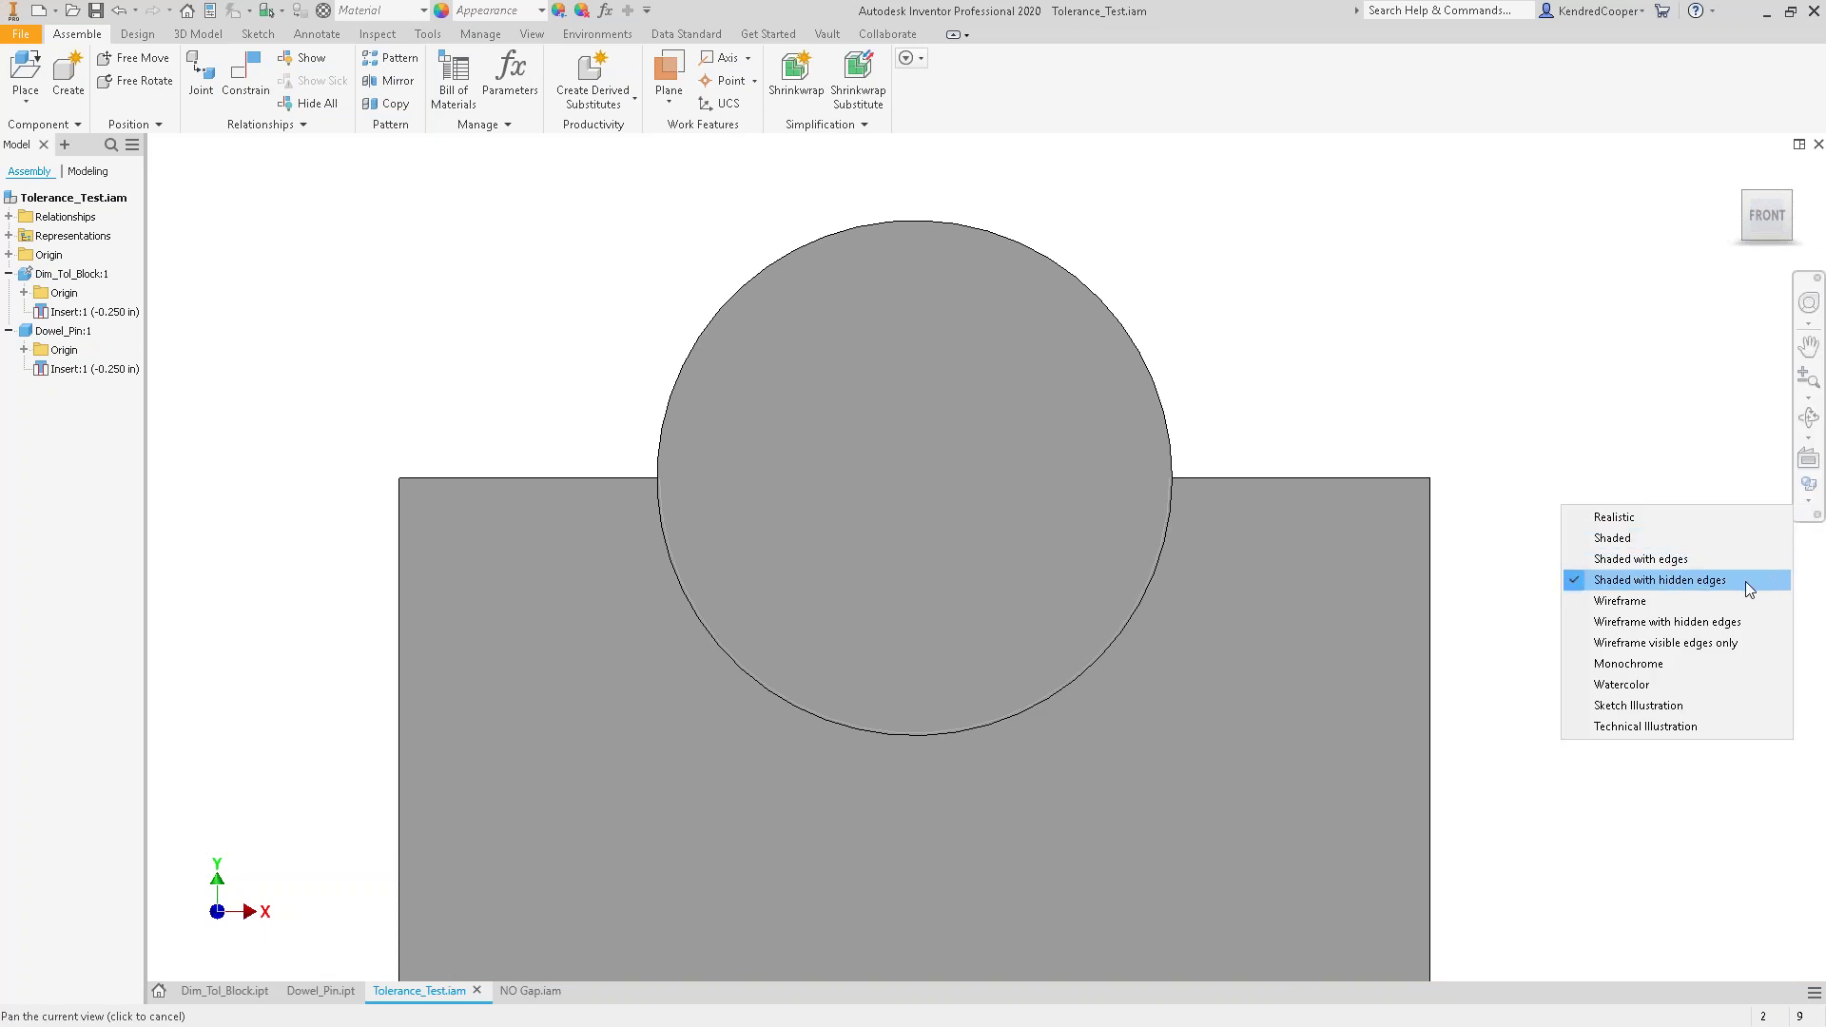
left_click(1732, 622)
scroll(1194, 518, "up", 3)
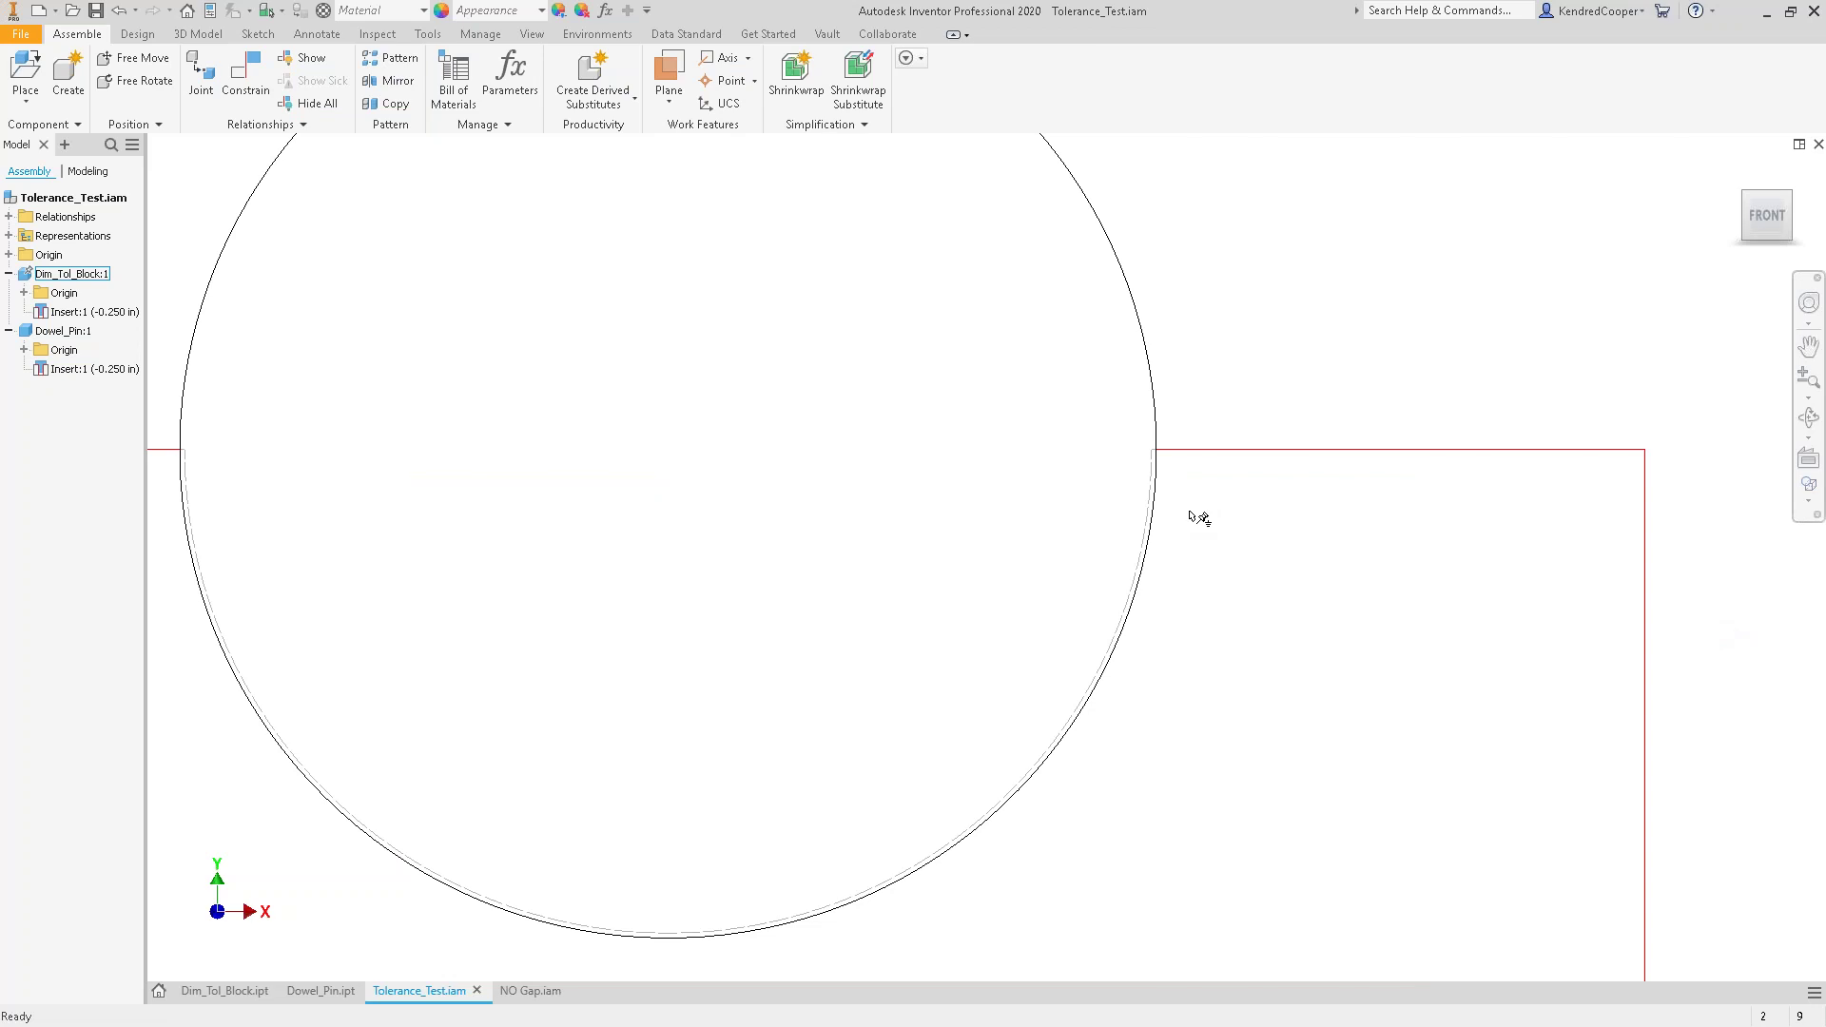
middle_click_drag(1290, 596, 1381, 603)
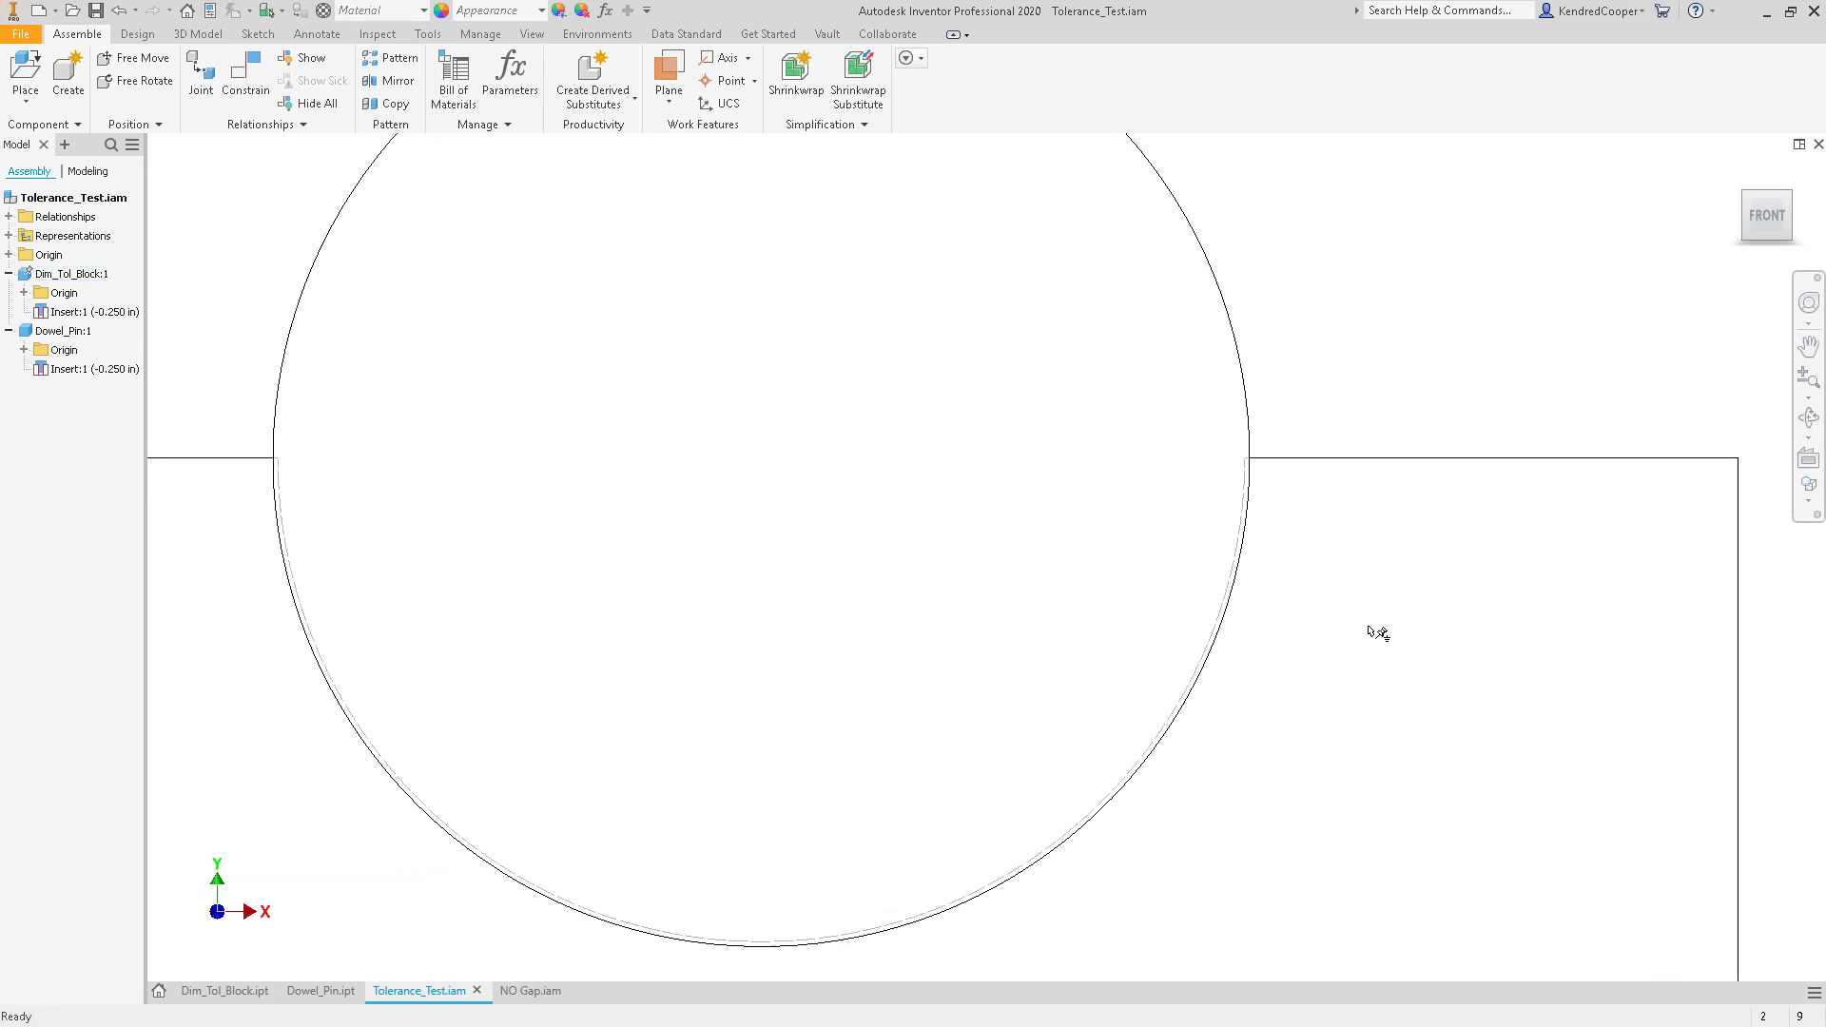
scroll(1246, 475, "up", 3)
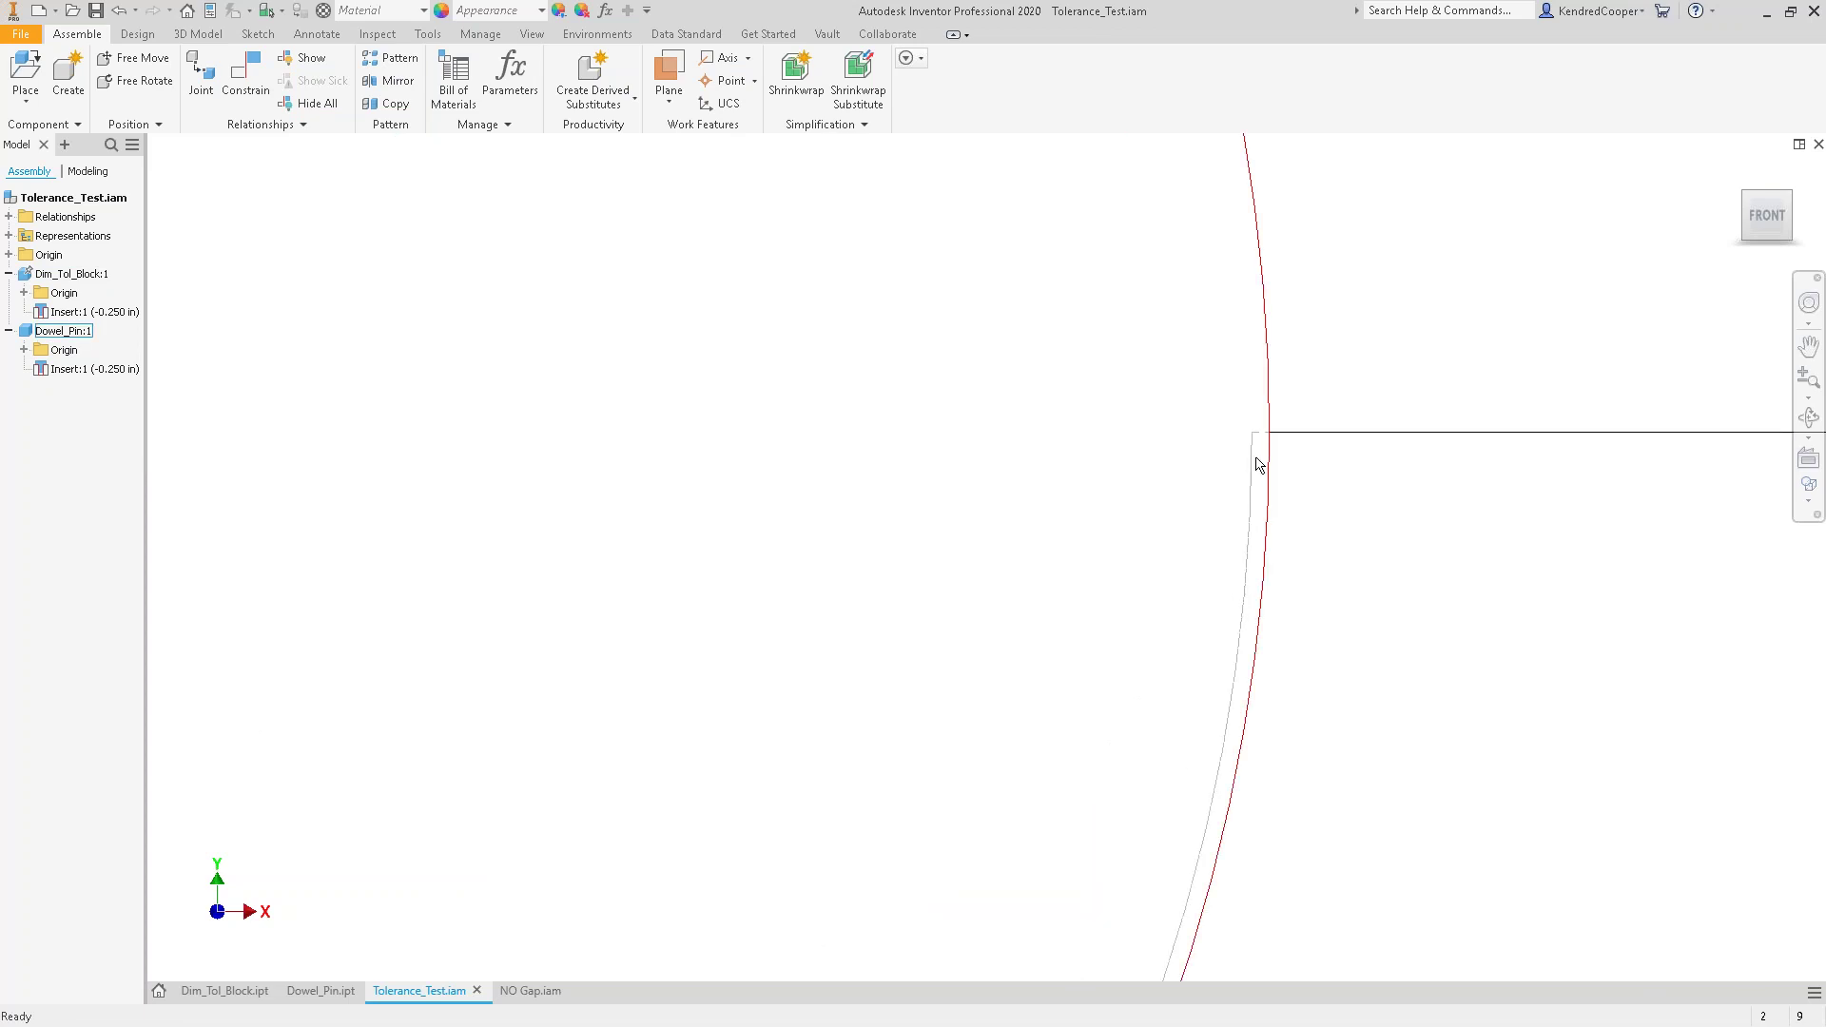
scroll(1431, 575, "down", 5)
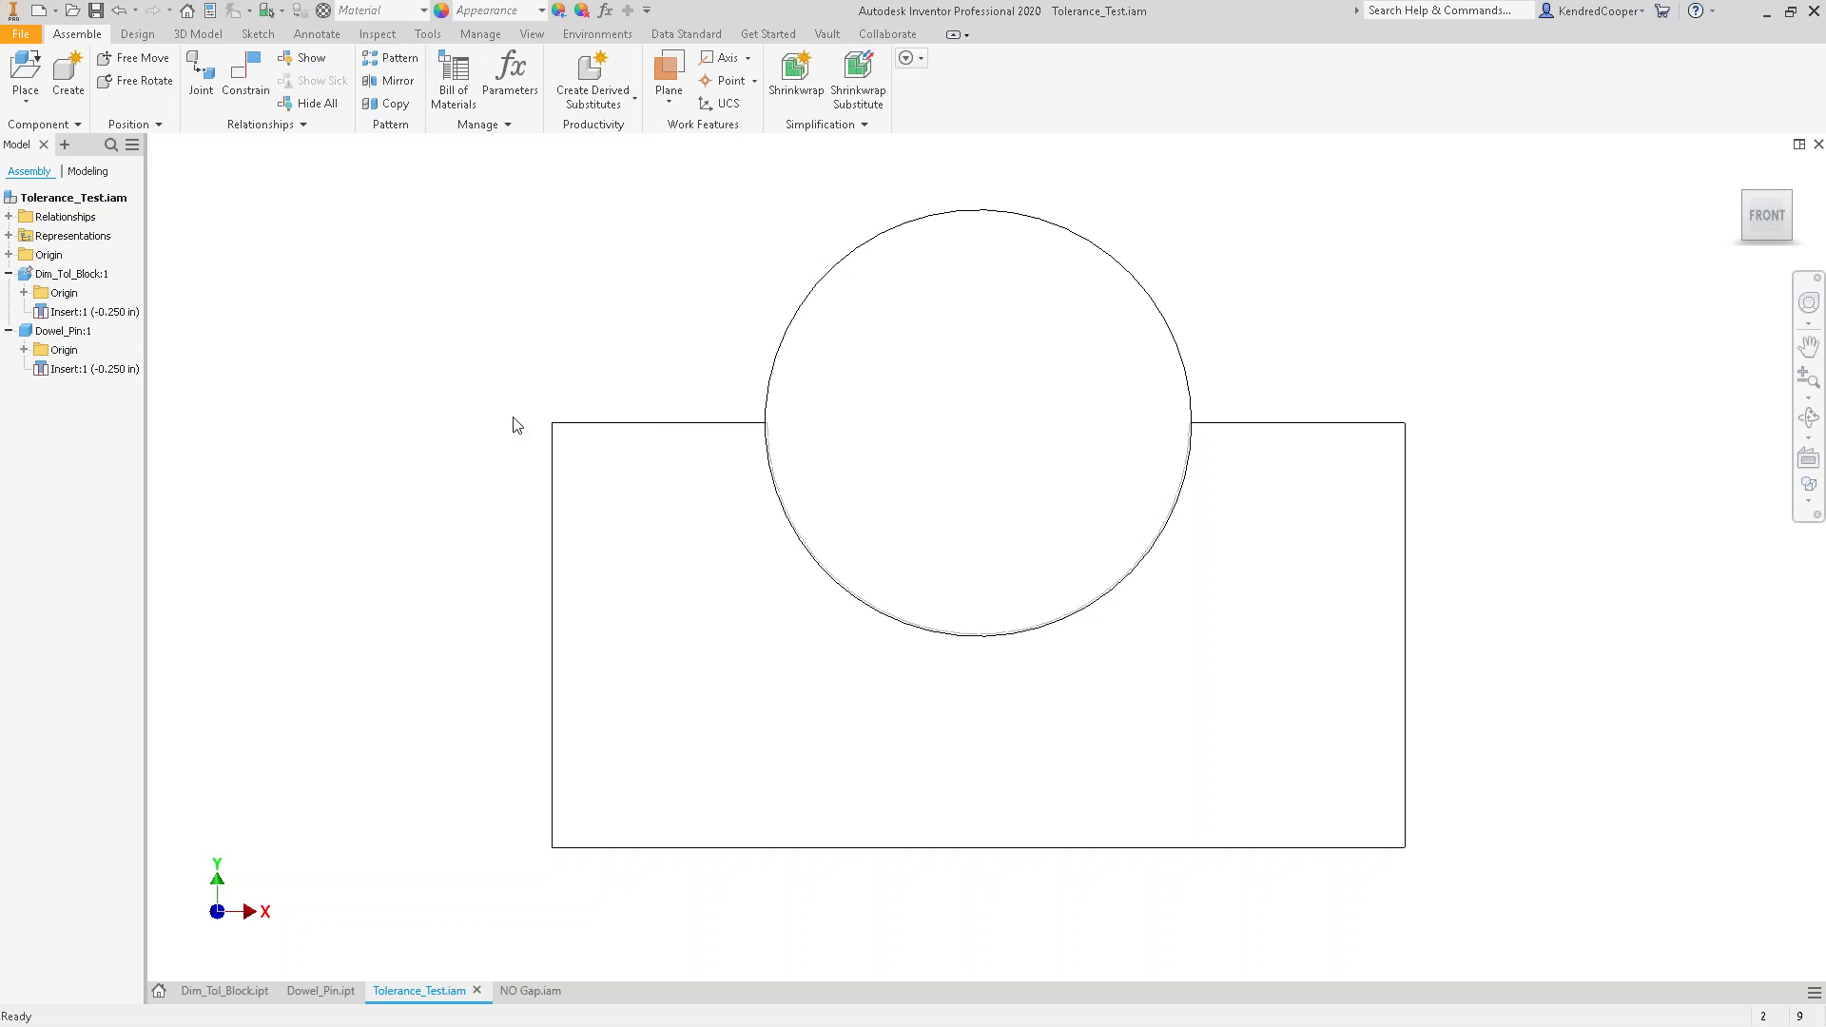
- In Dowel_Pin.ipt, review Extrusion1's 1.5 in distance and cancel without changes
left_click(317, 991)
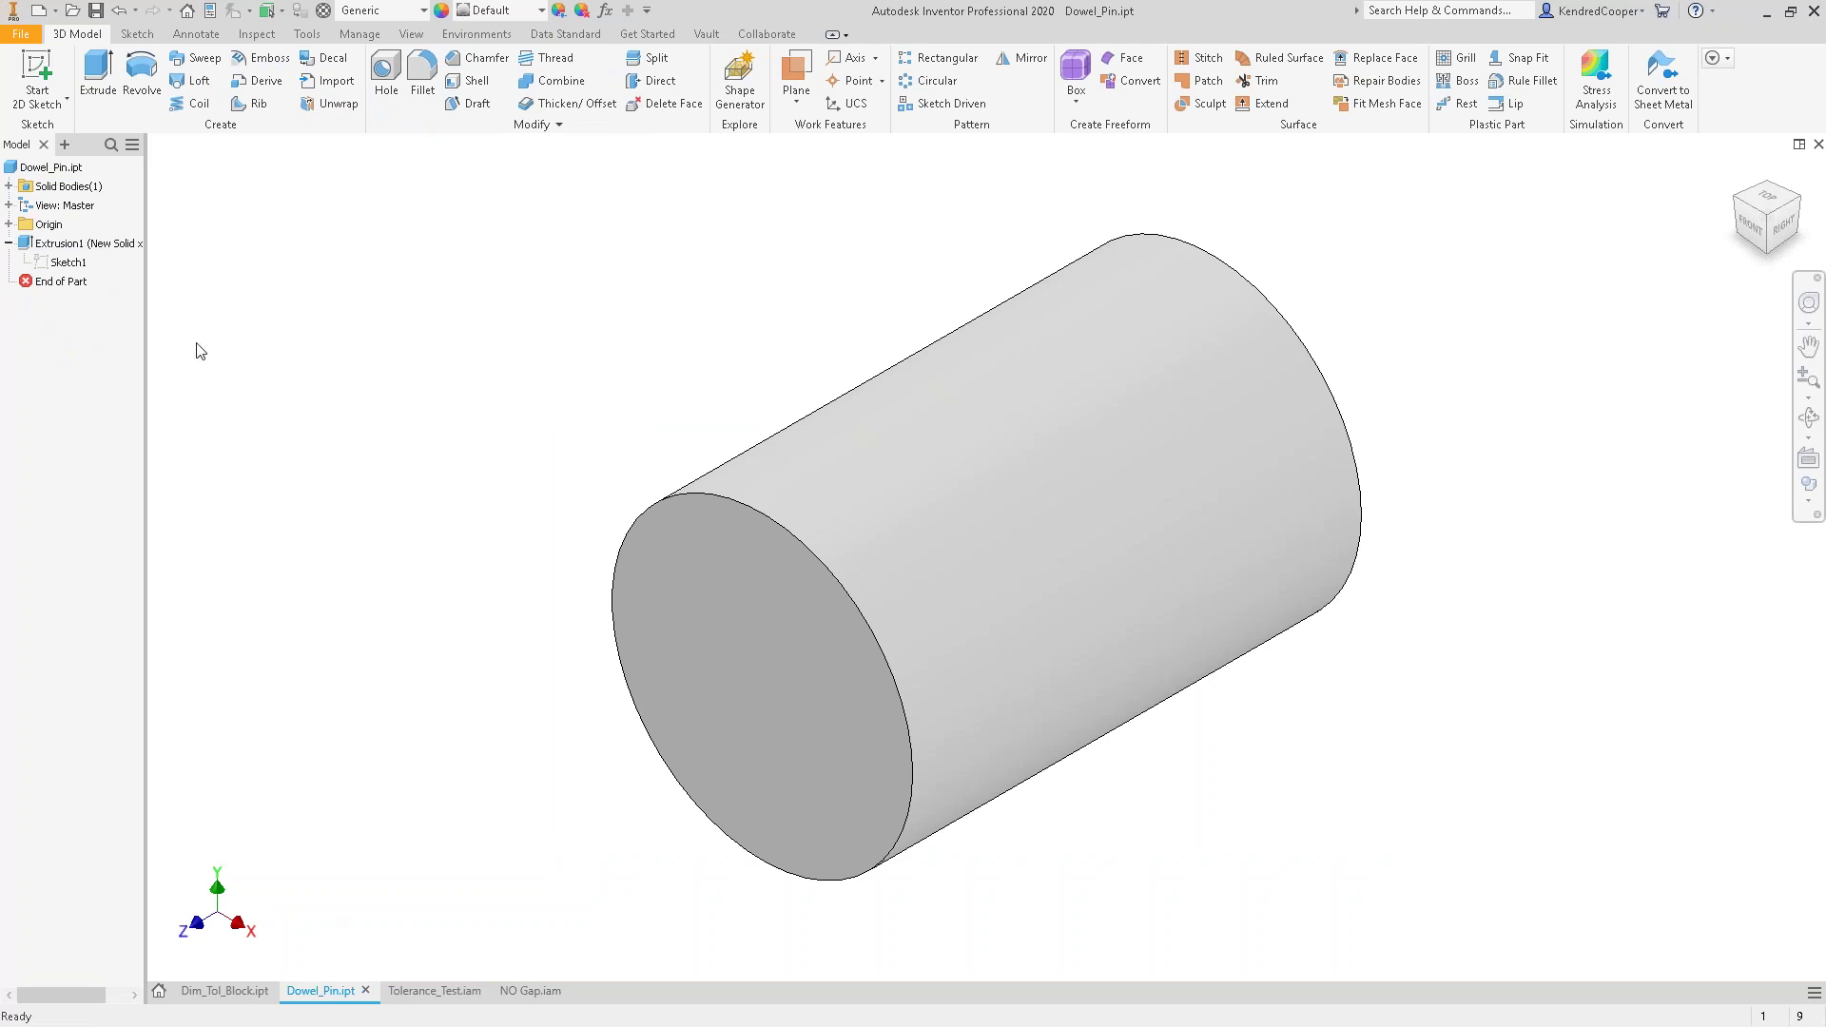
right_click(60, 246)
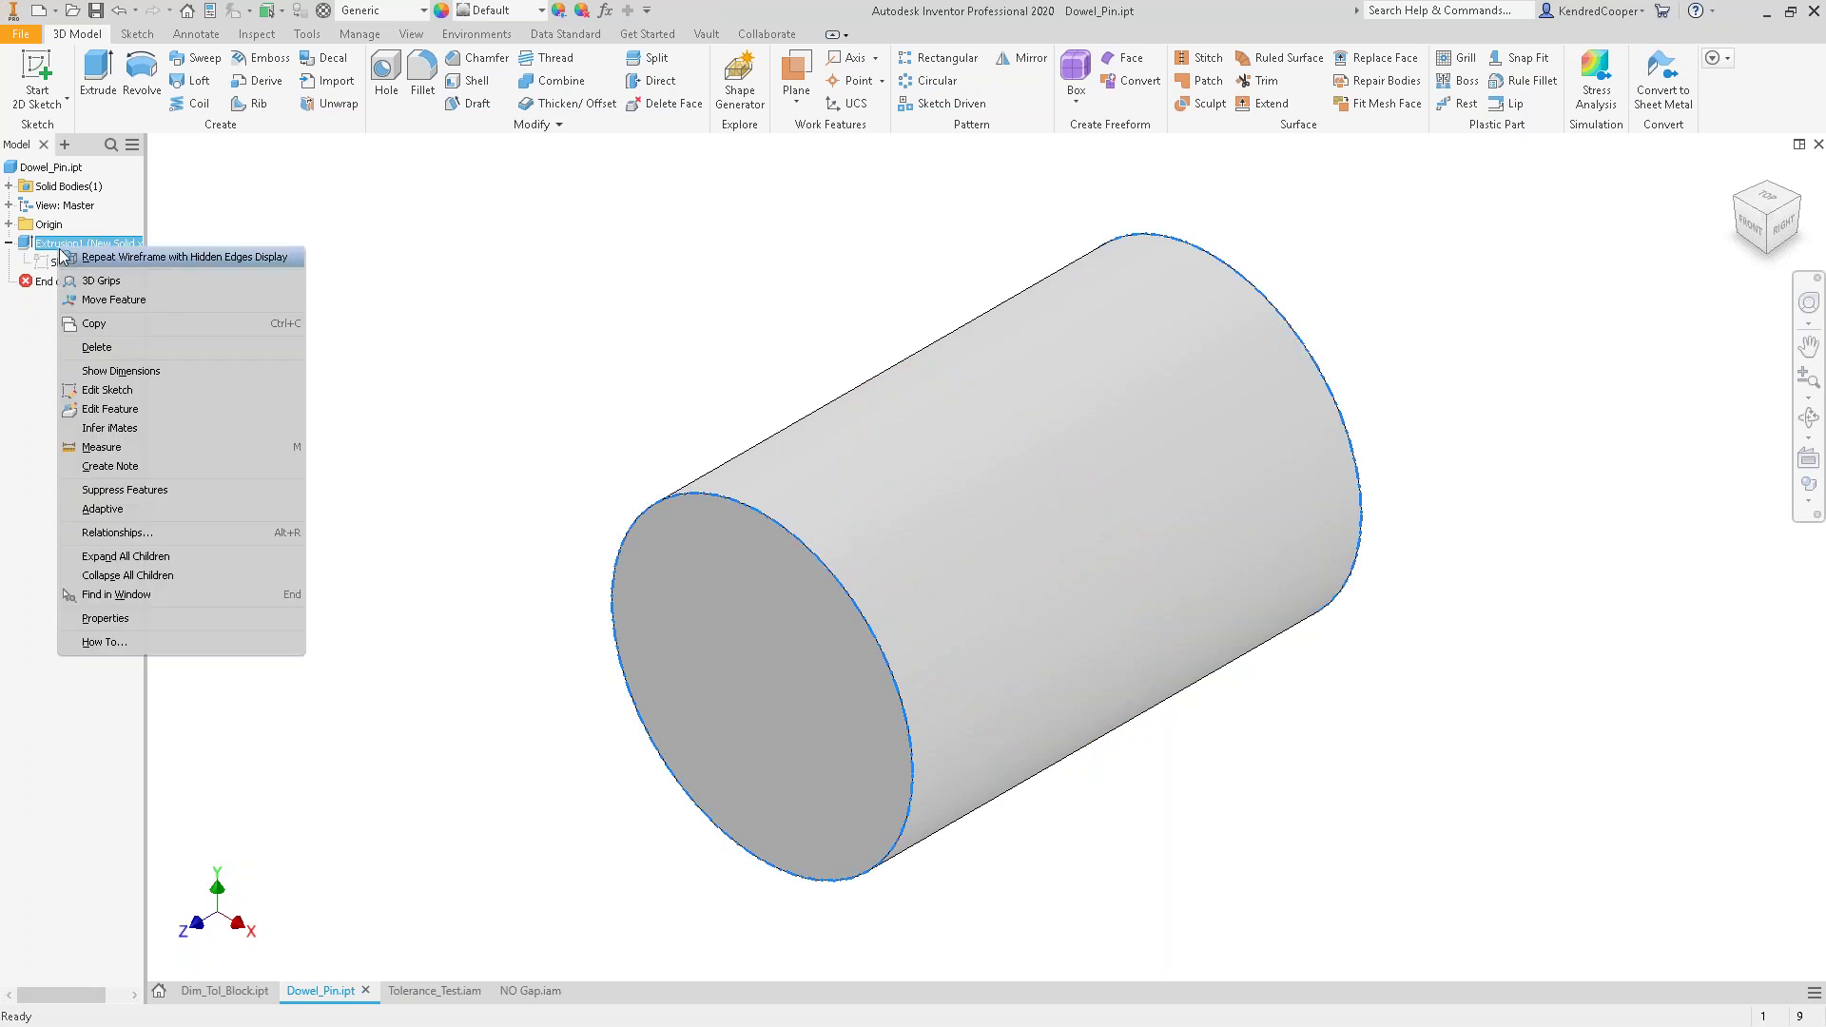
left_click(172, 410)
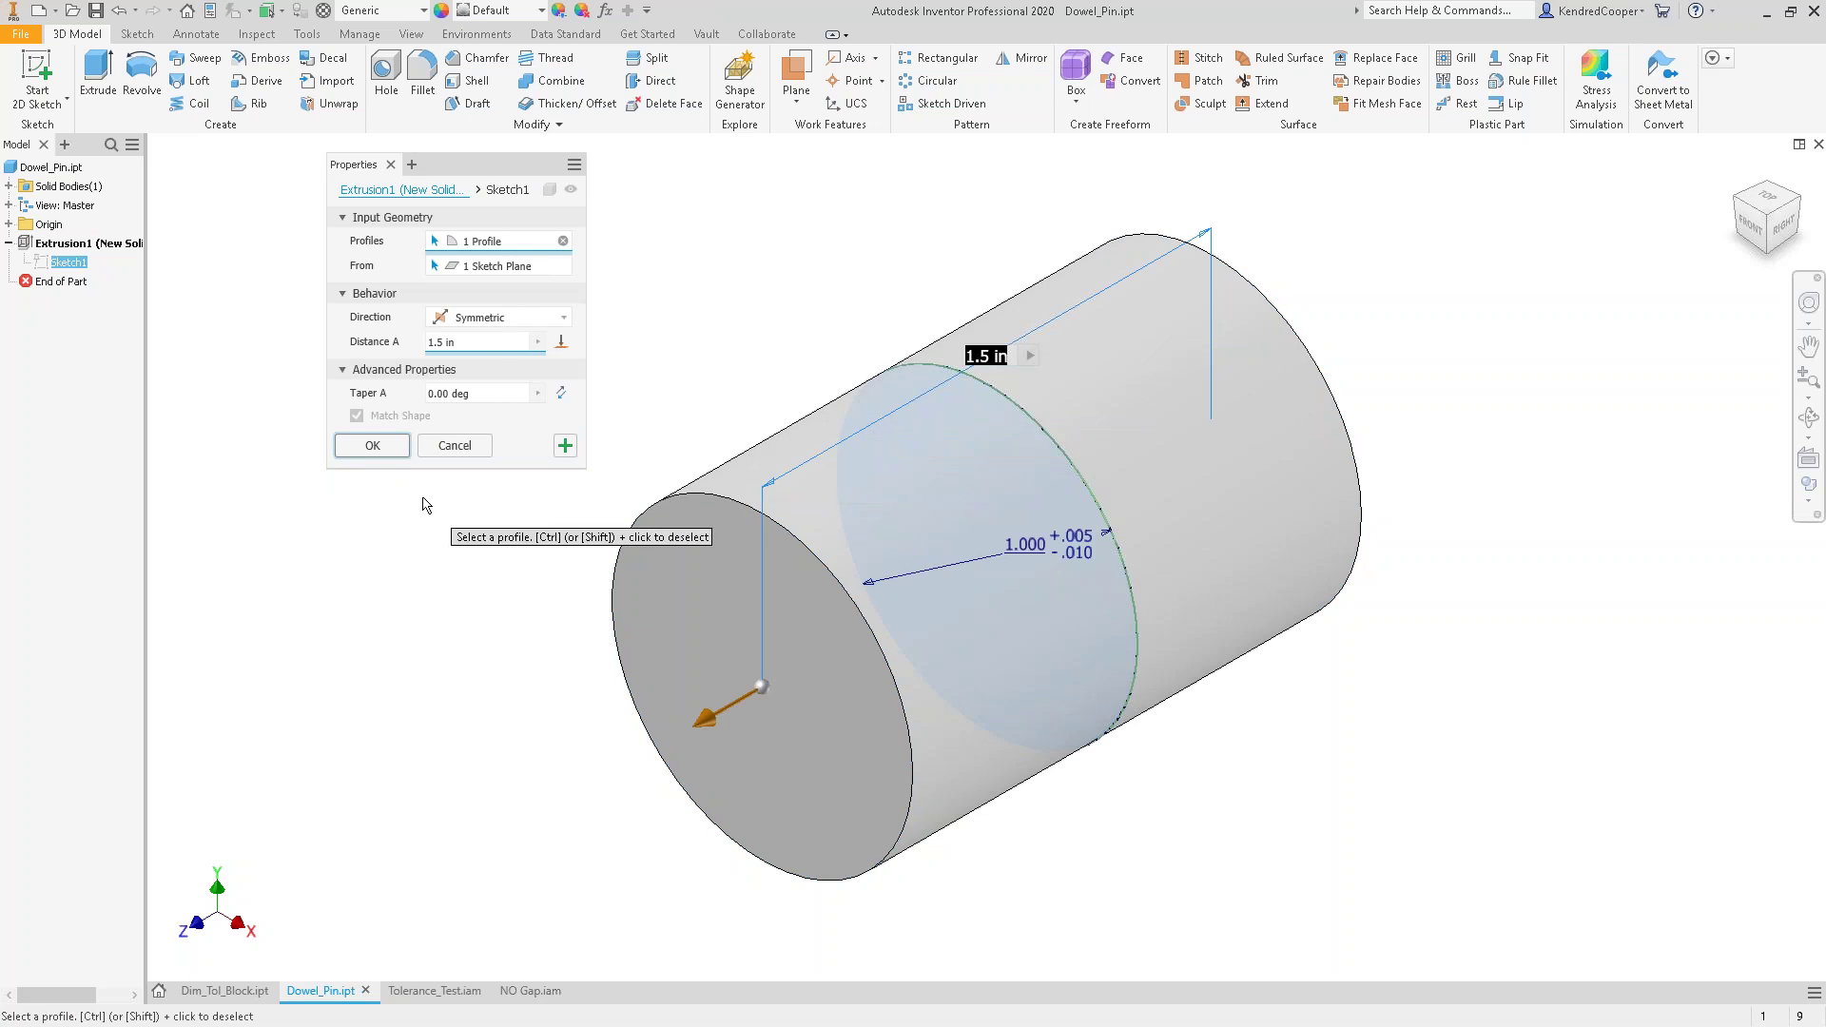
left_click(538, 343)
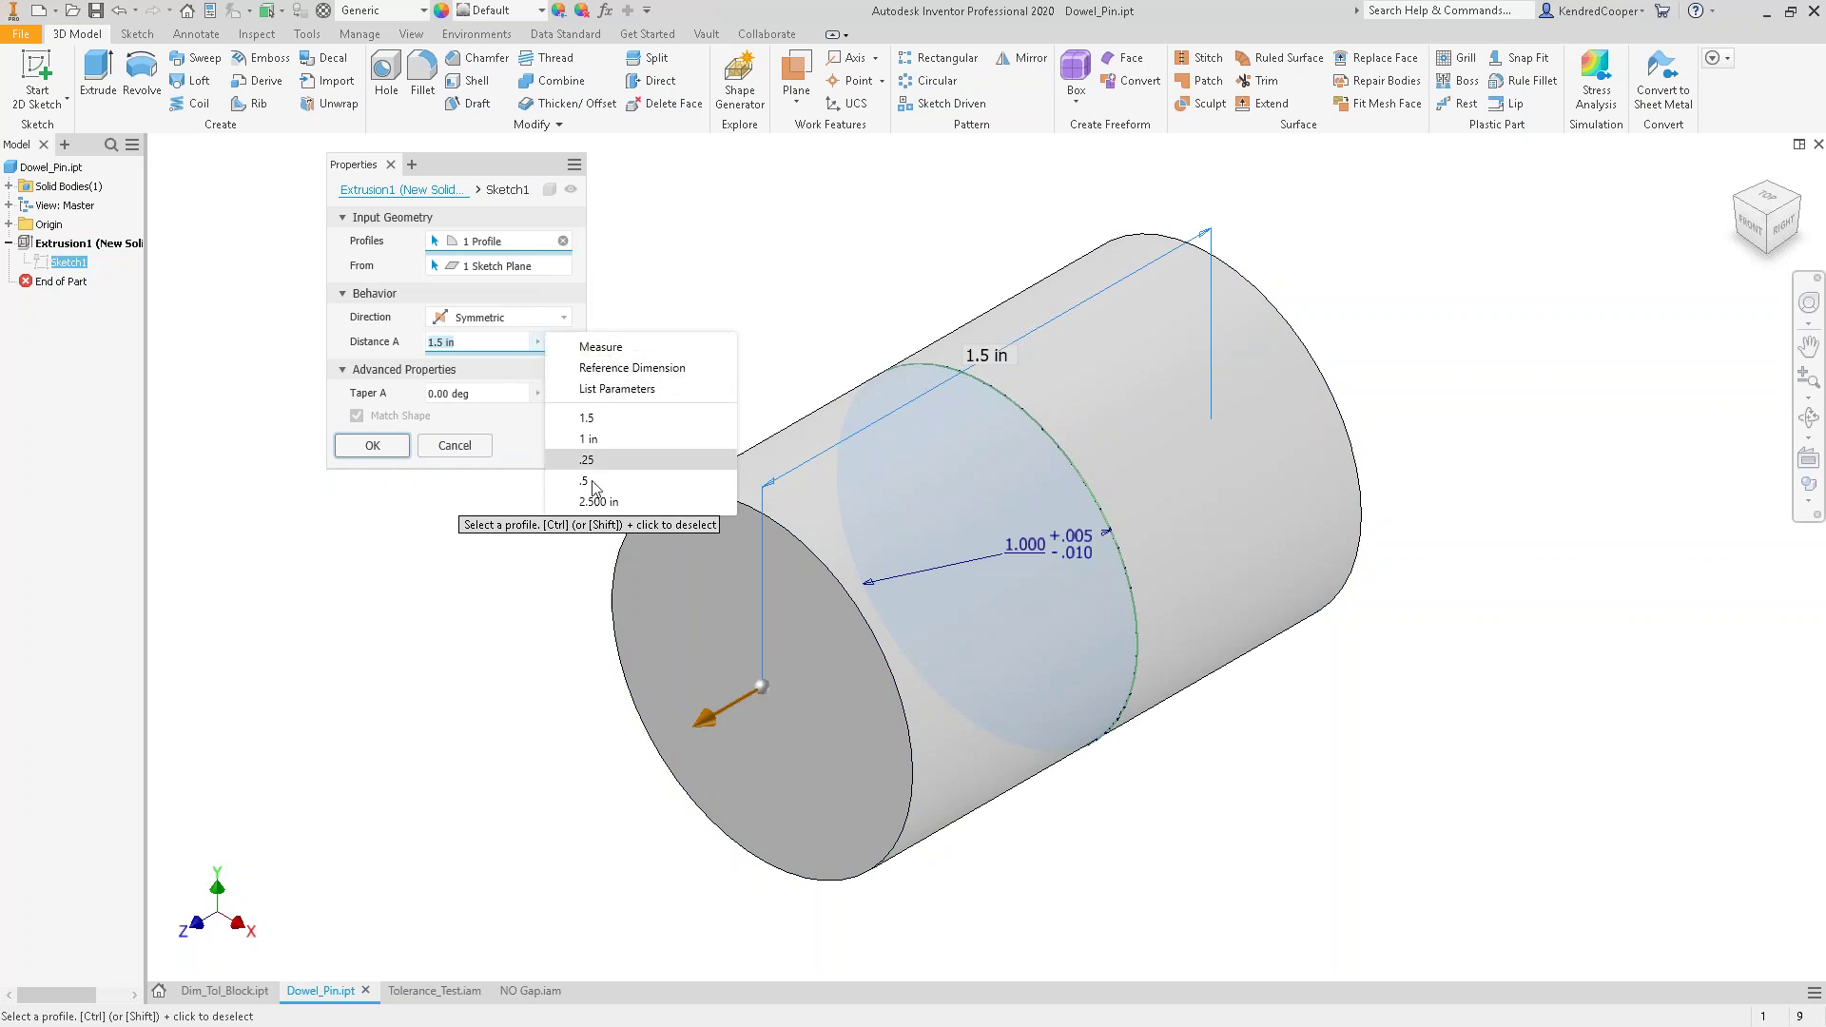
key("Escape")
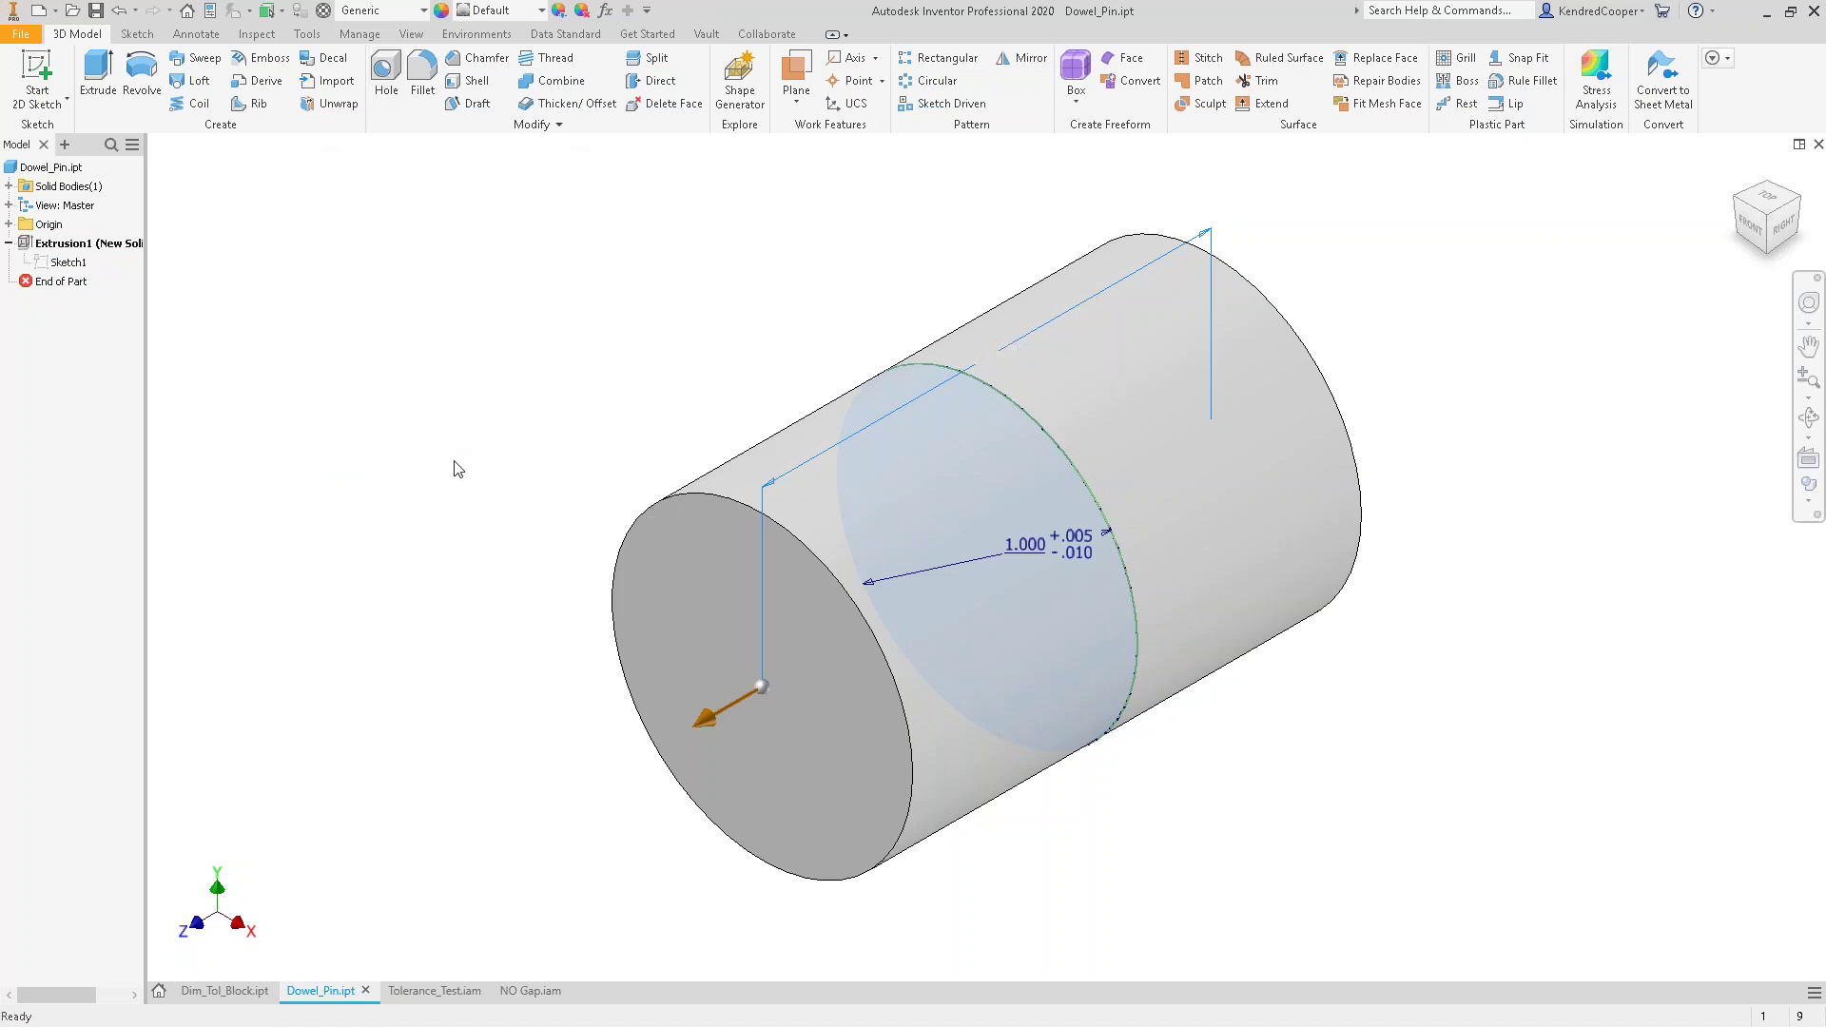
left_click(455, 445)
left_click(385, 77)
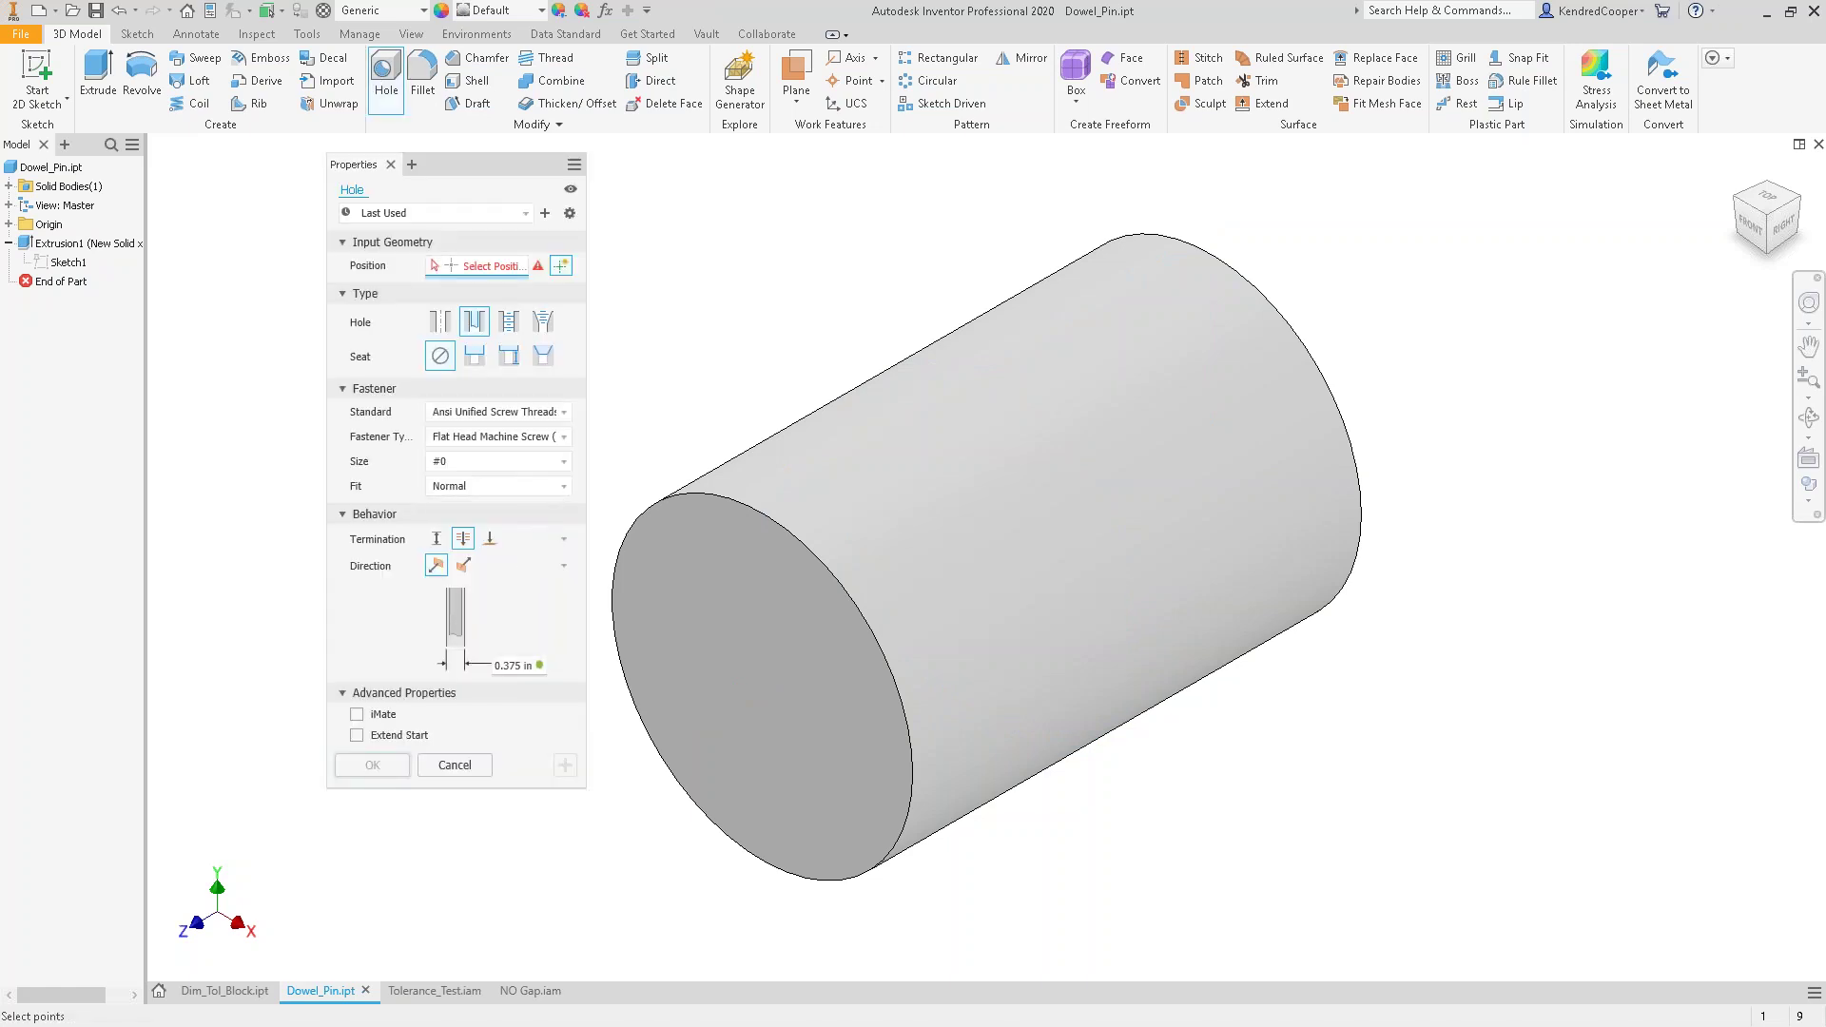
left_click(522, 664)
left_click(542, 666)
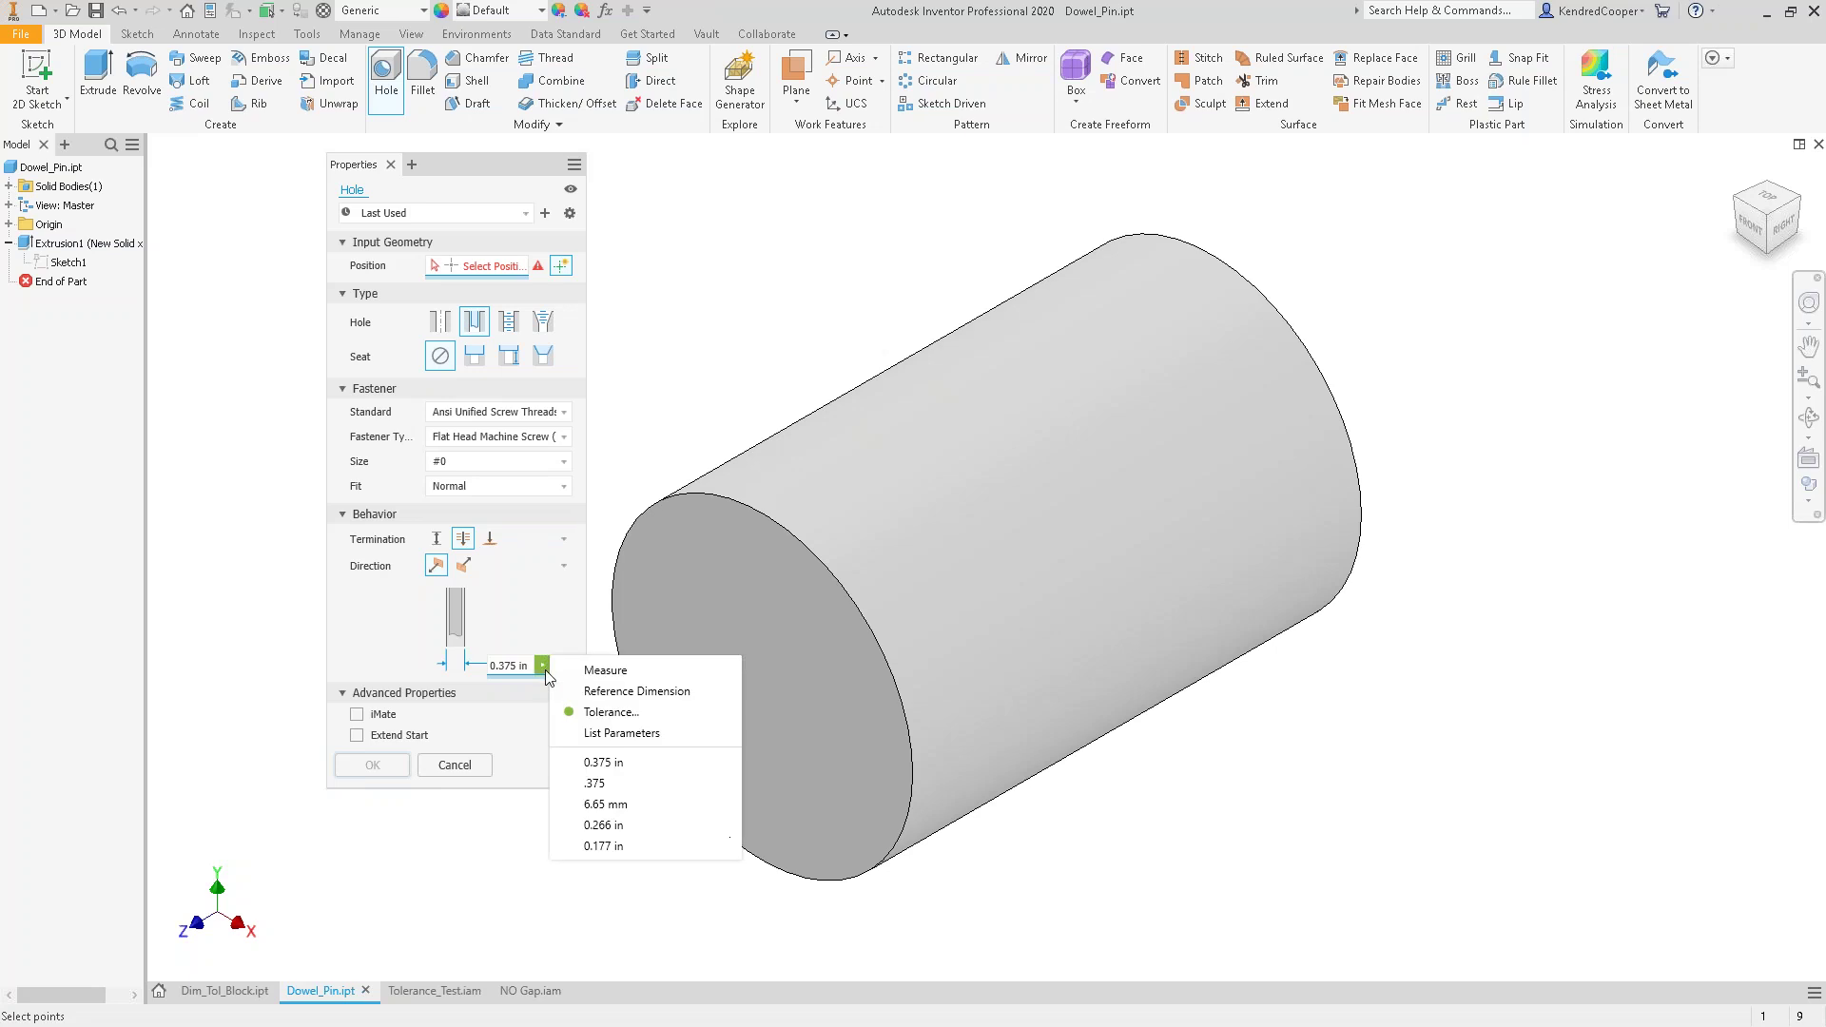
left_click(575, 611)
left_click(451, 768)
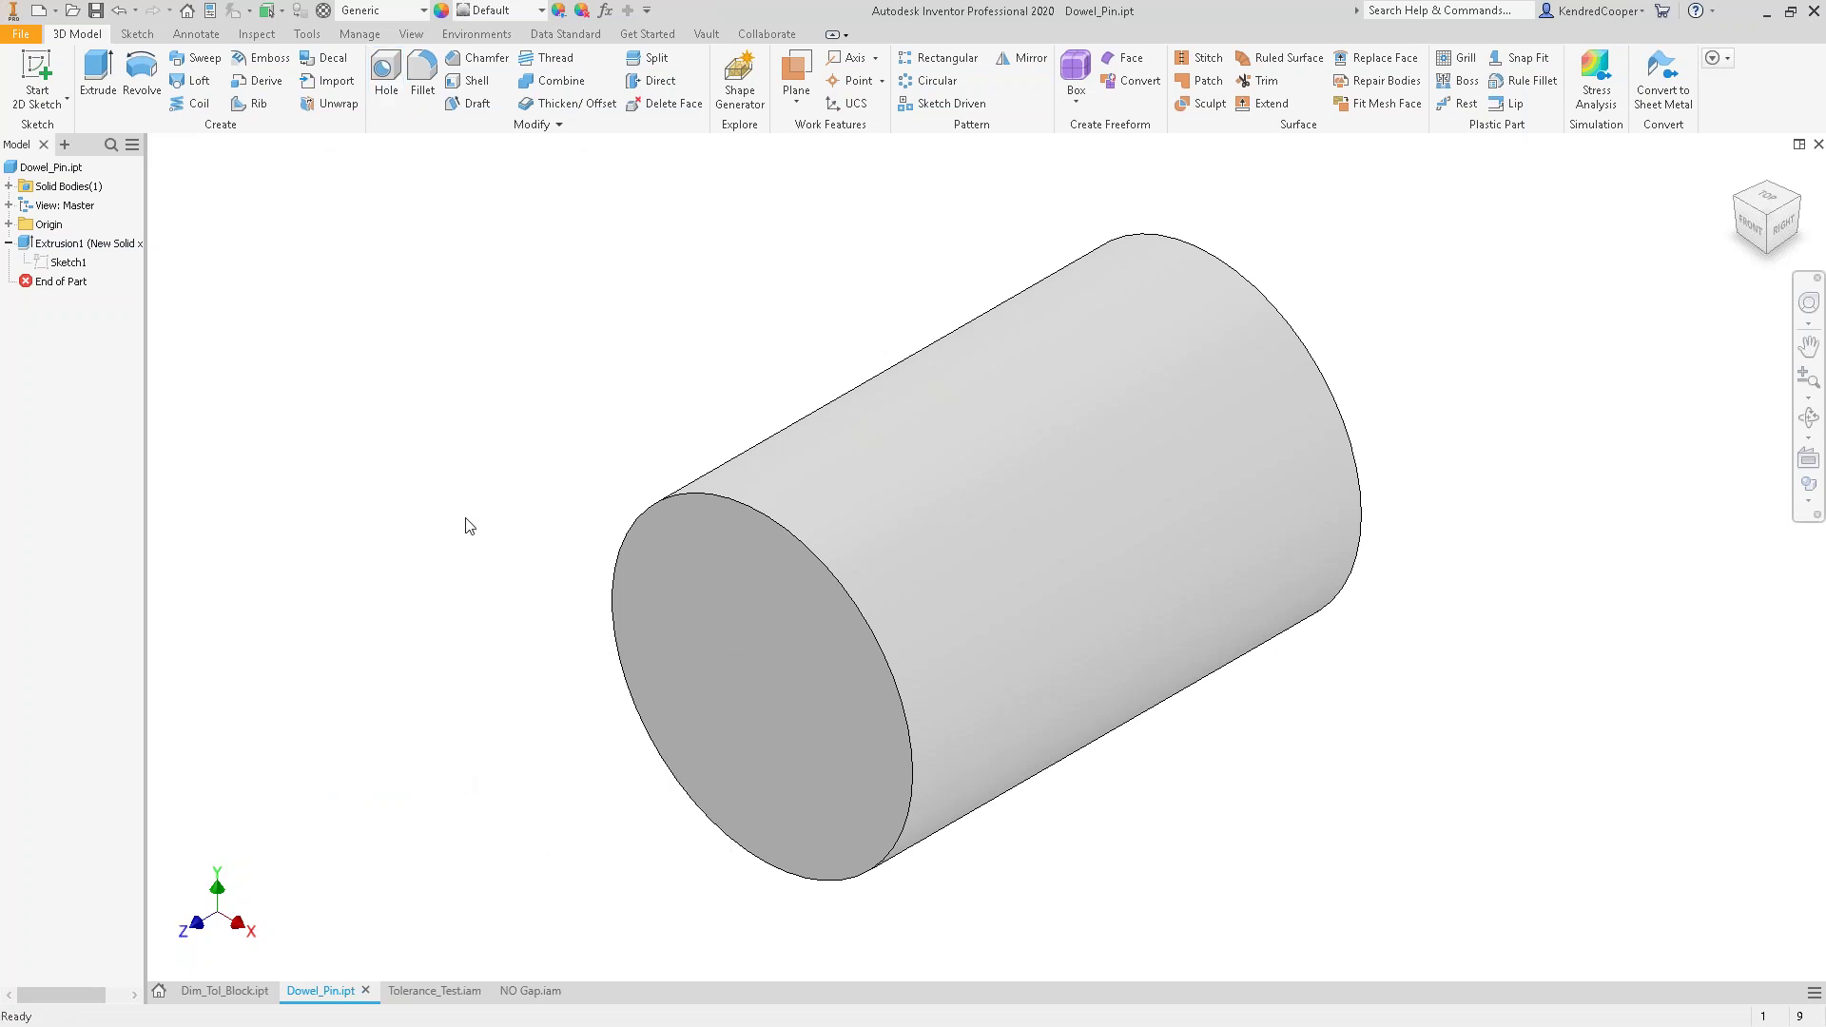
right_click(82, 252)
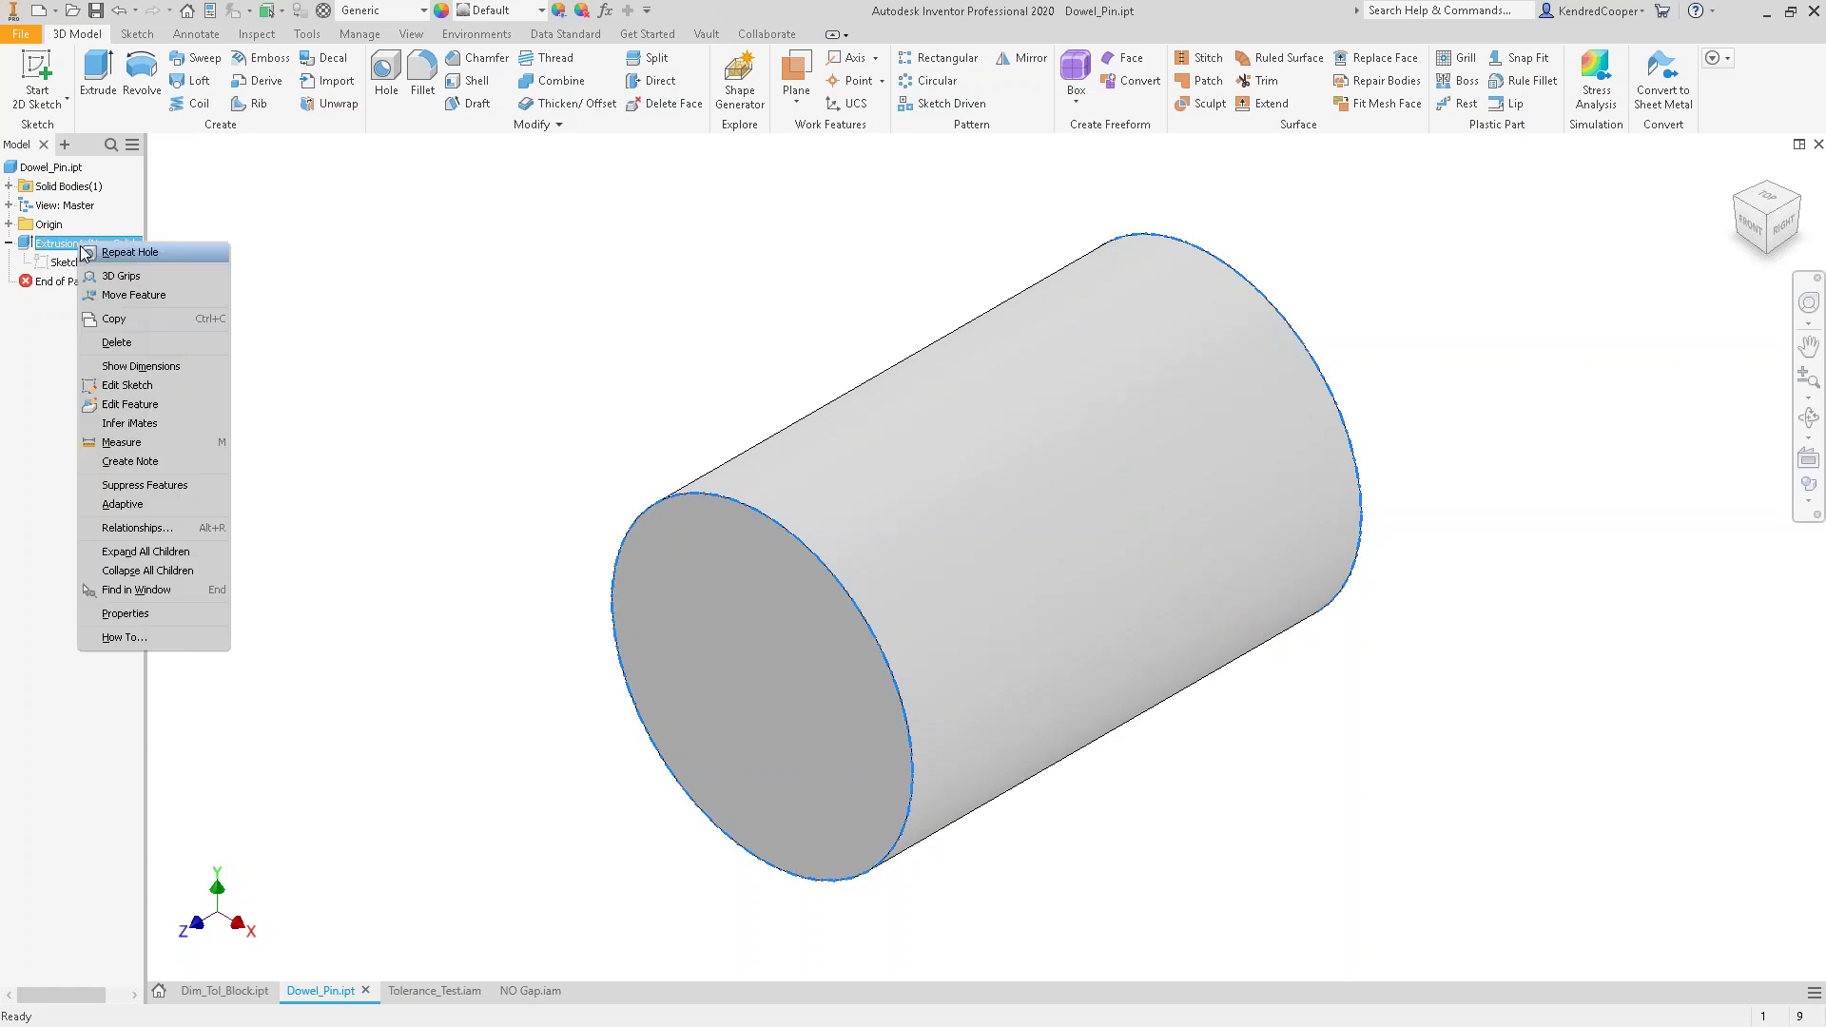
- Show Extrusion1's dimensions and inspect the 1.500 length dimension's properties without changes
left_click(145, 366)
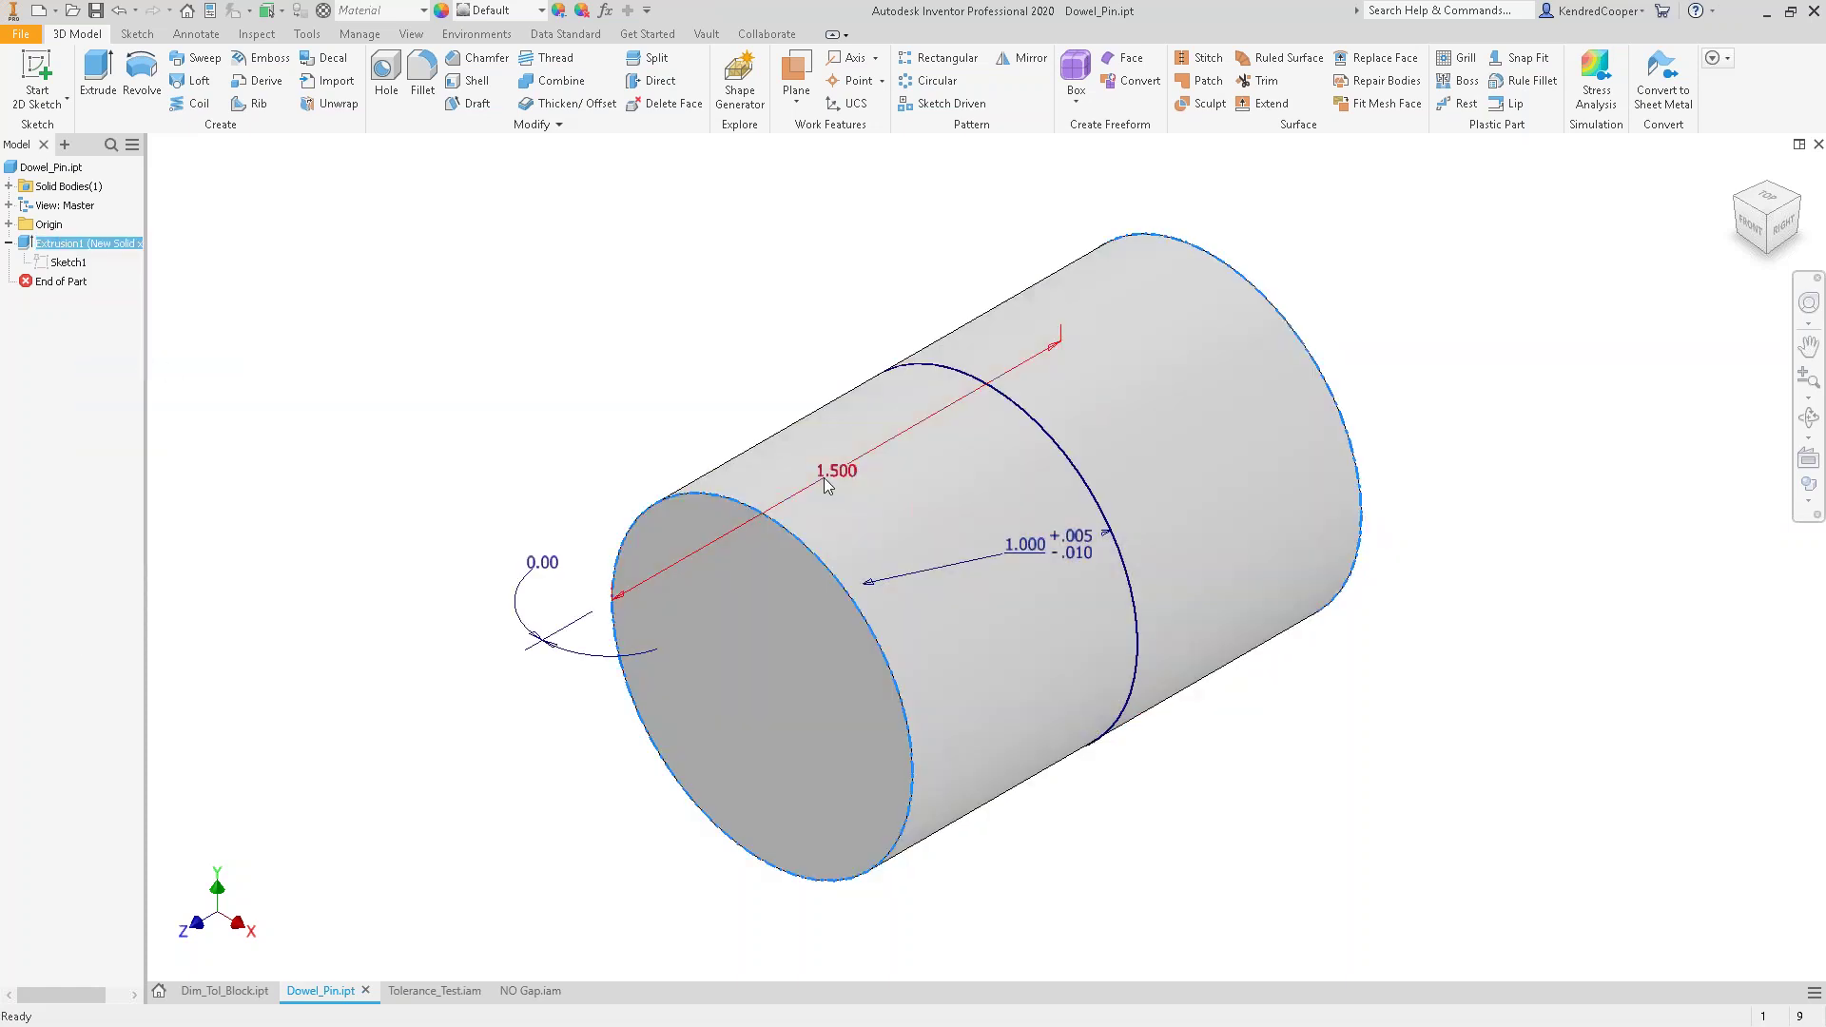
right_click(830, 476)
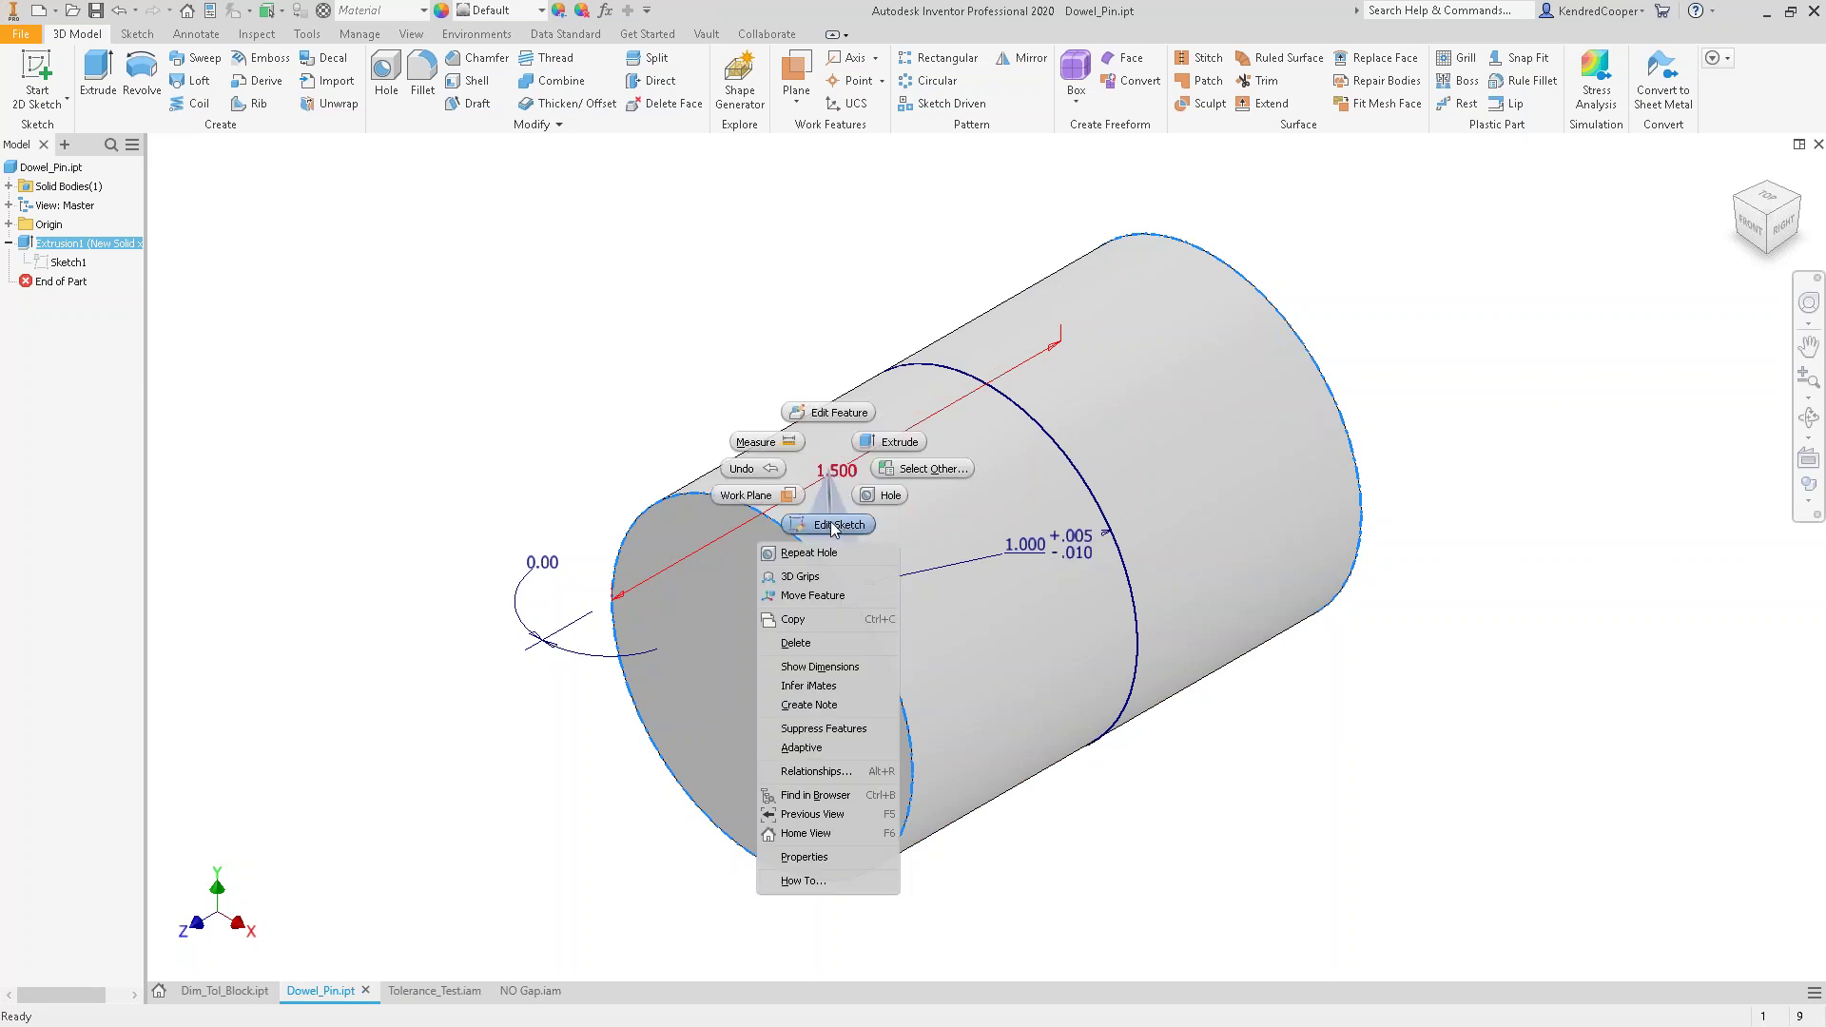
key("Escape")
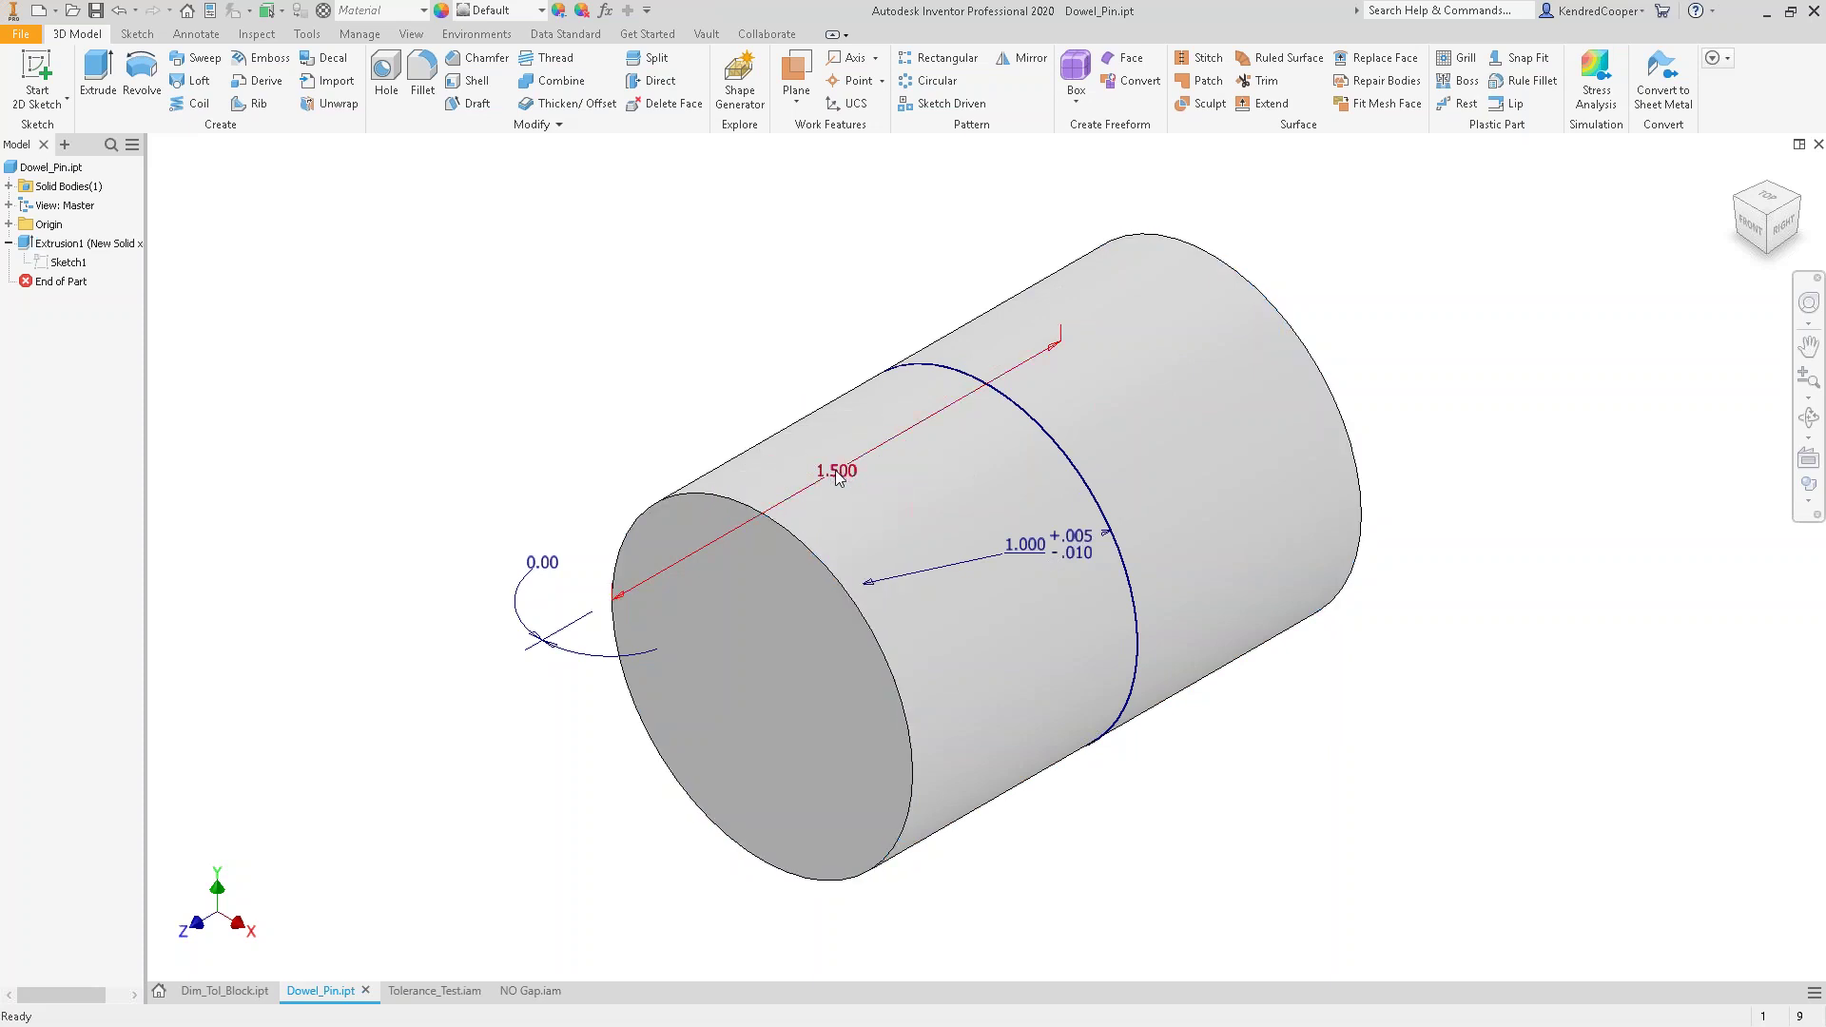
right_click(837, 475)
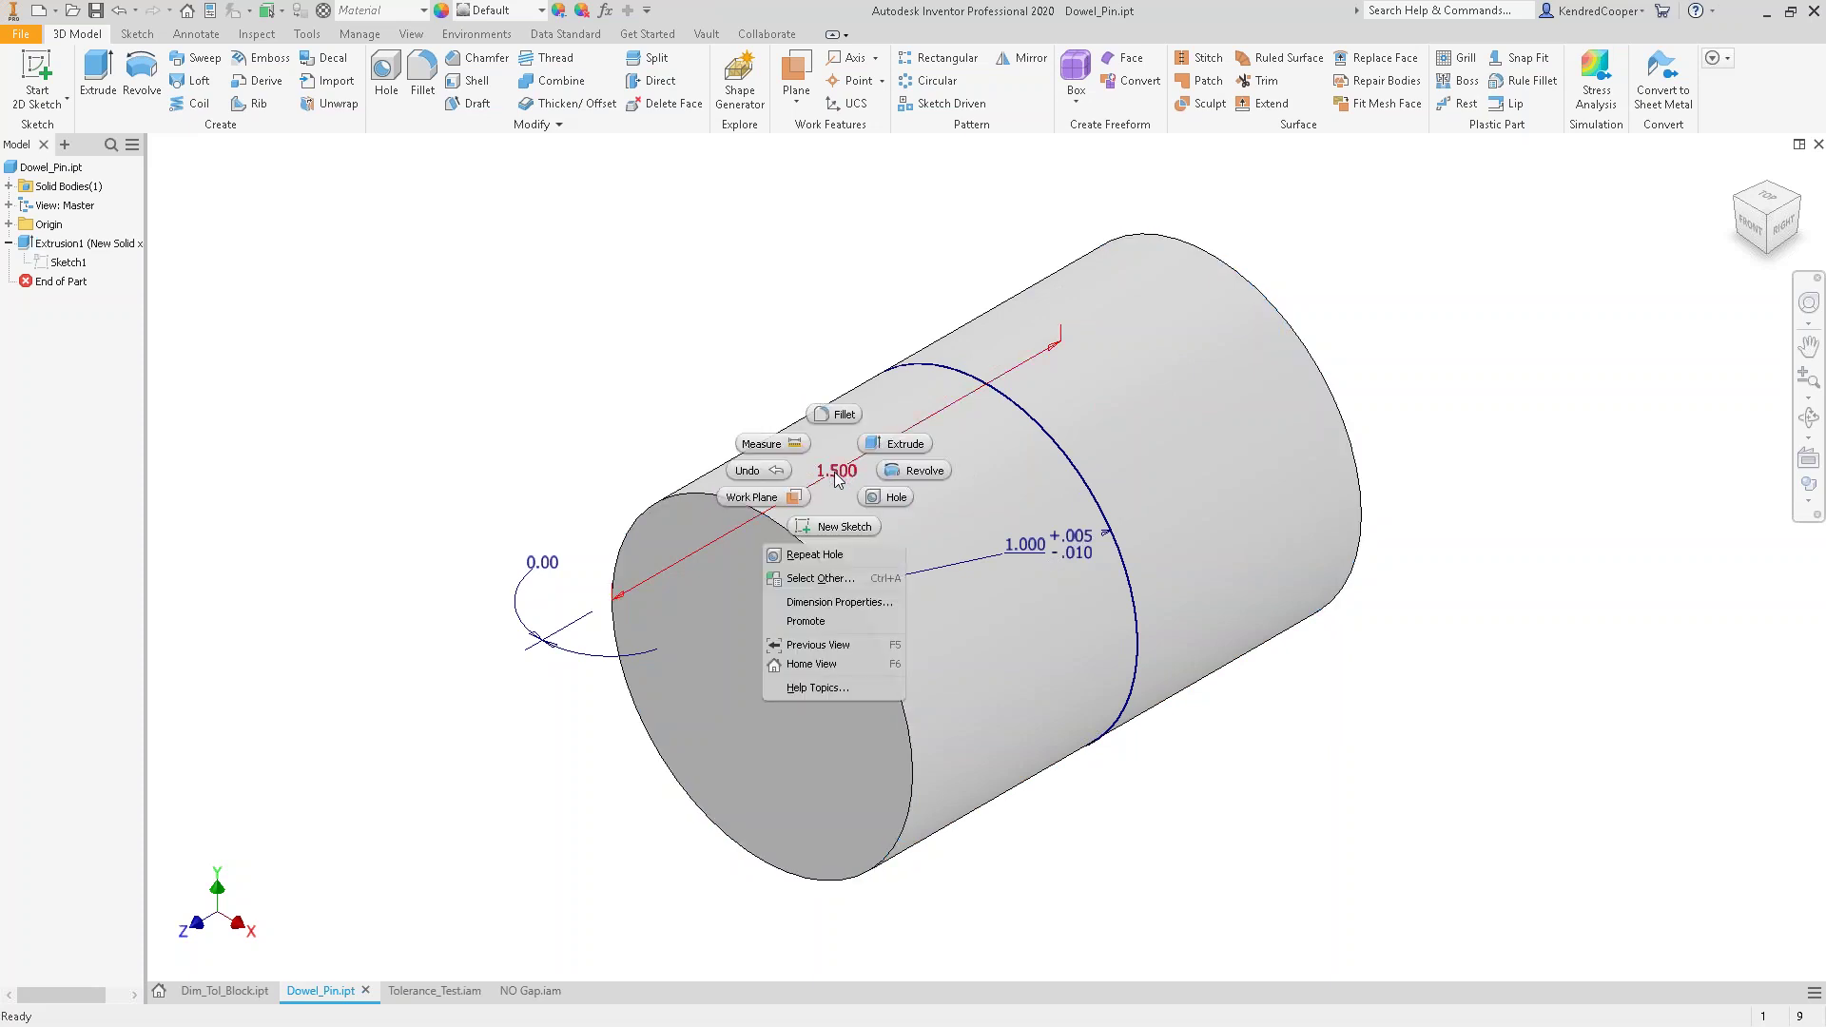
left_click(825, 602)
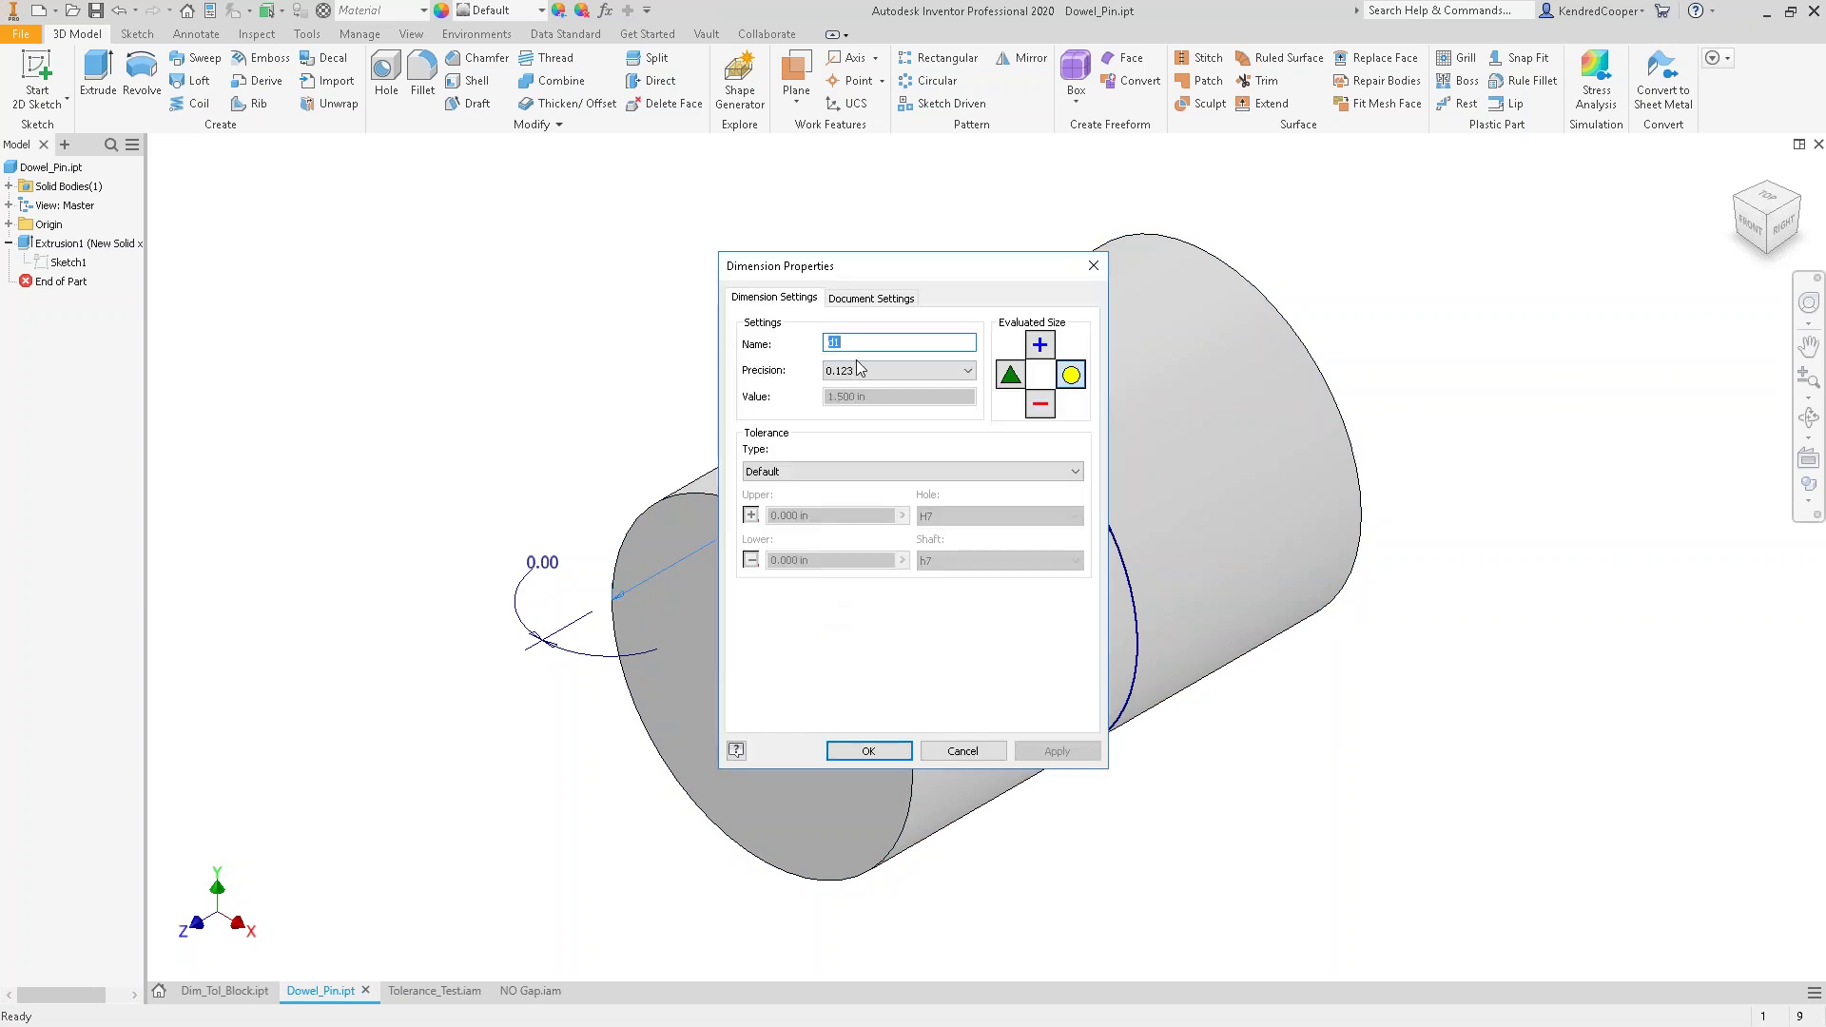
left_click(966, 751)
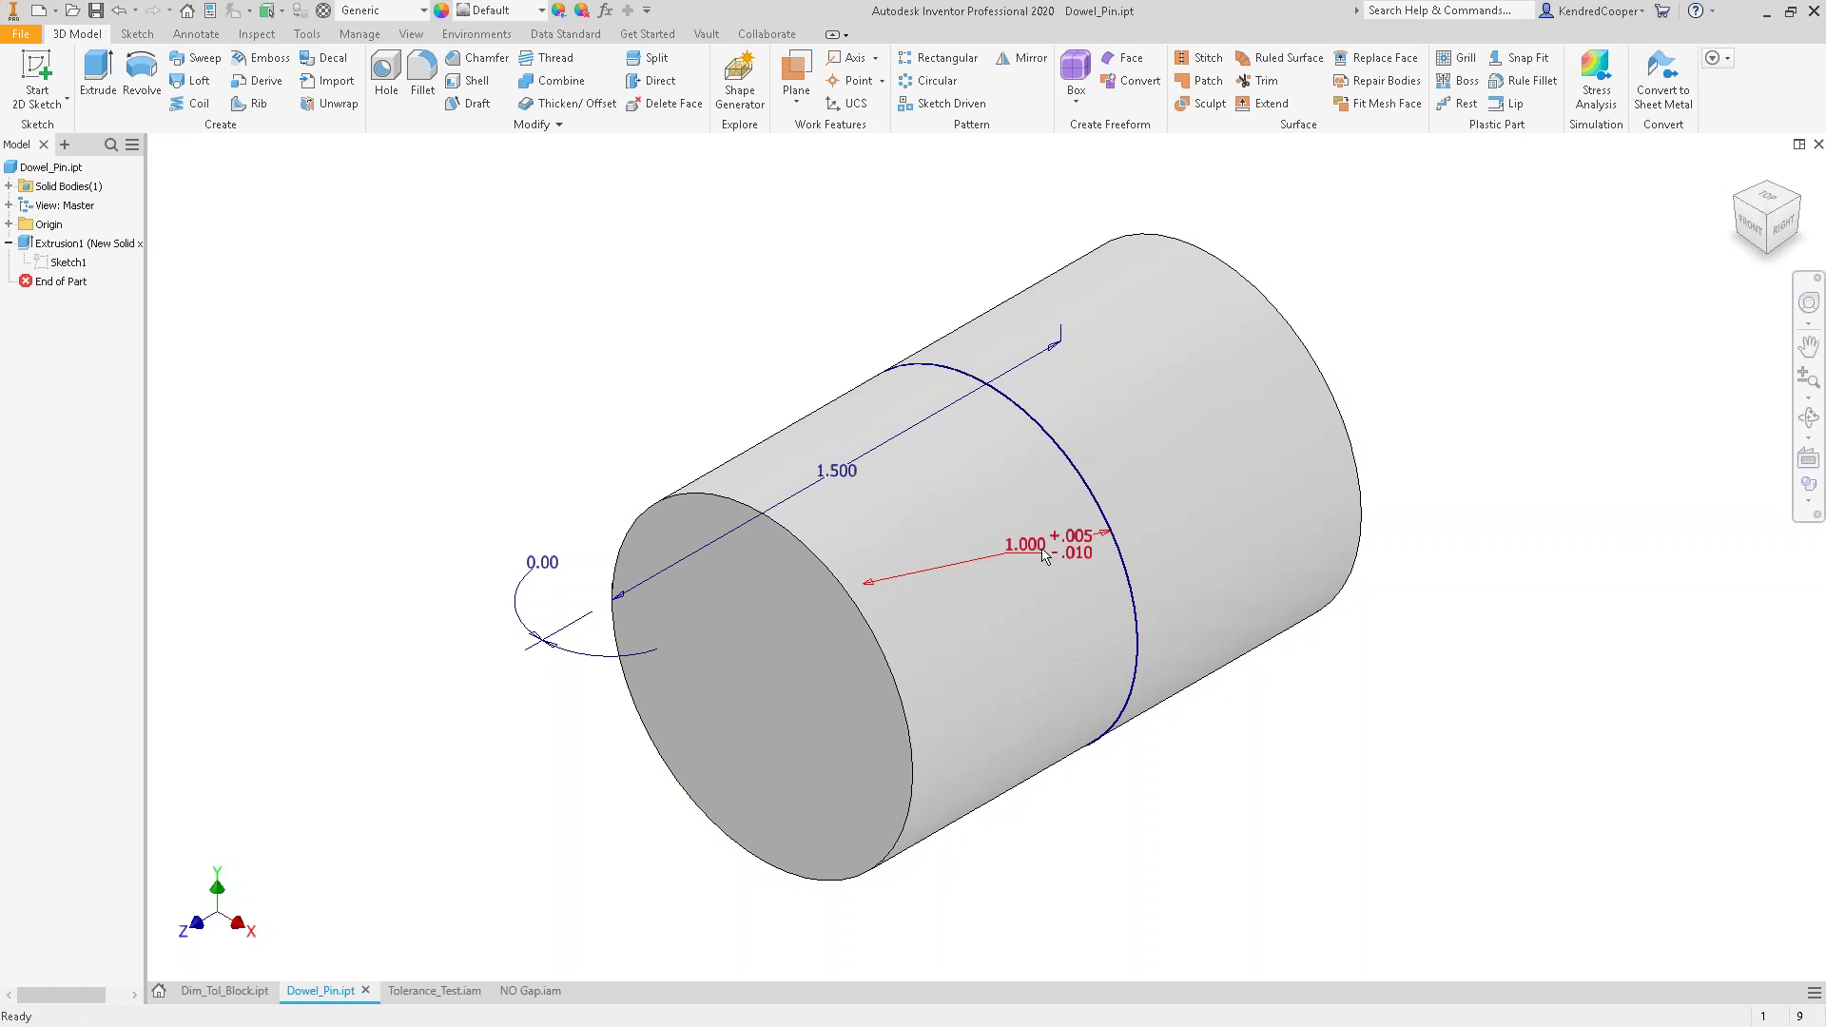
mouse_move(1044, 554)
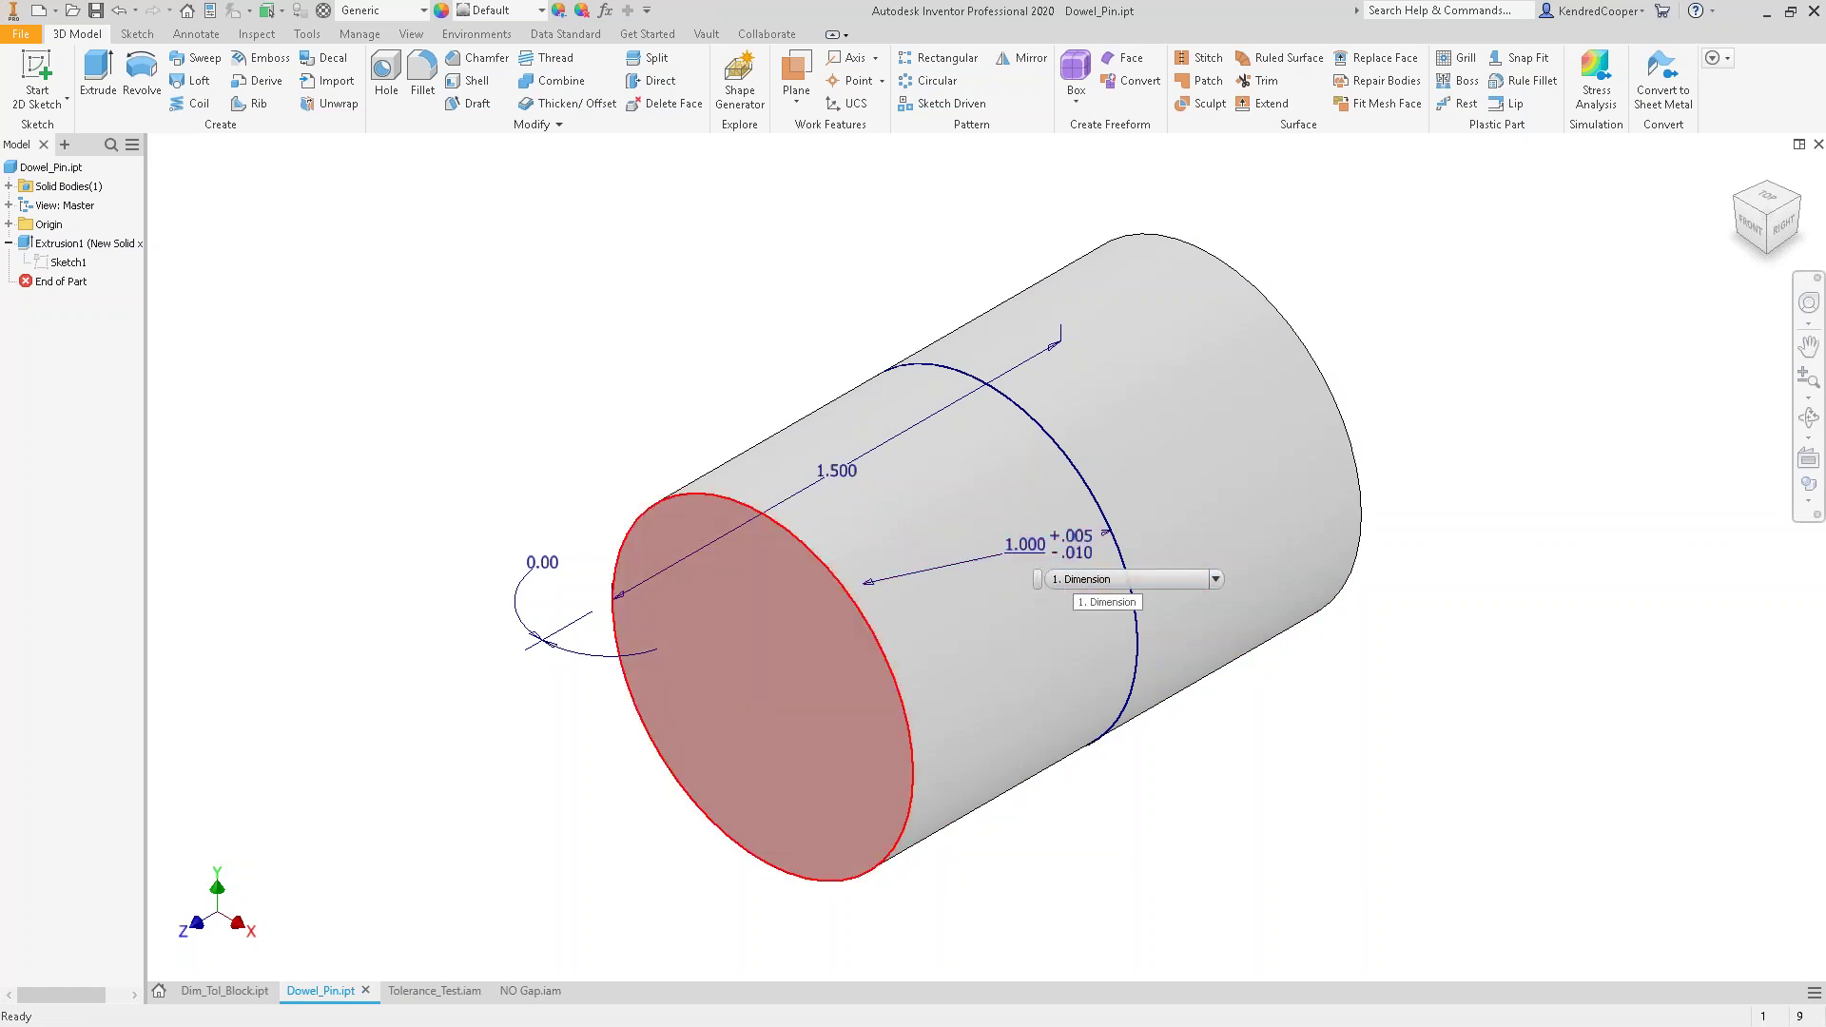
- In NO Gap.iam's front view, select Block_4 and open it as Block_4.ipt
left_click(555, 992)
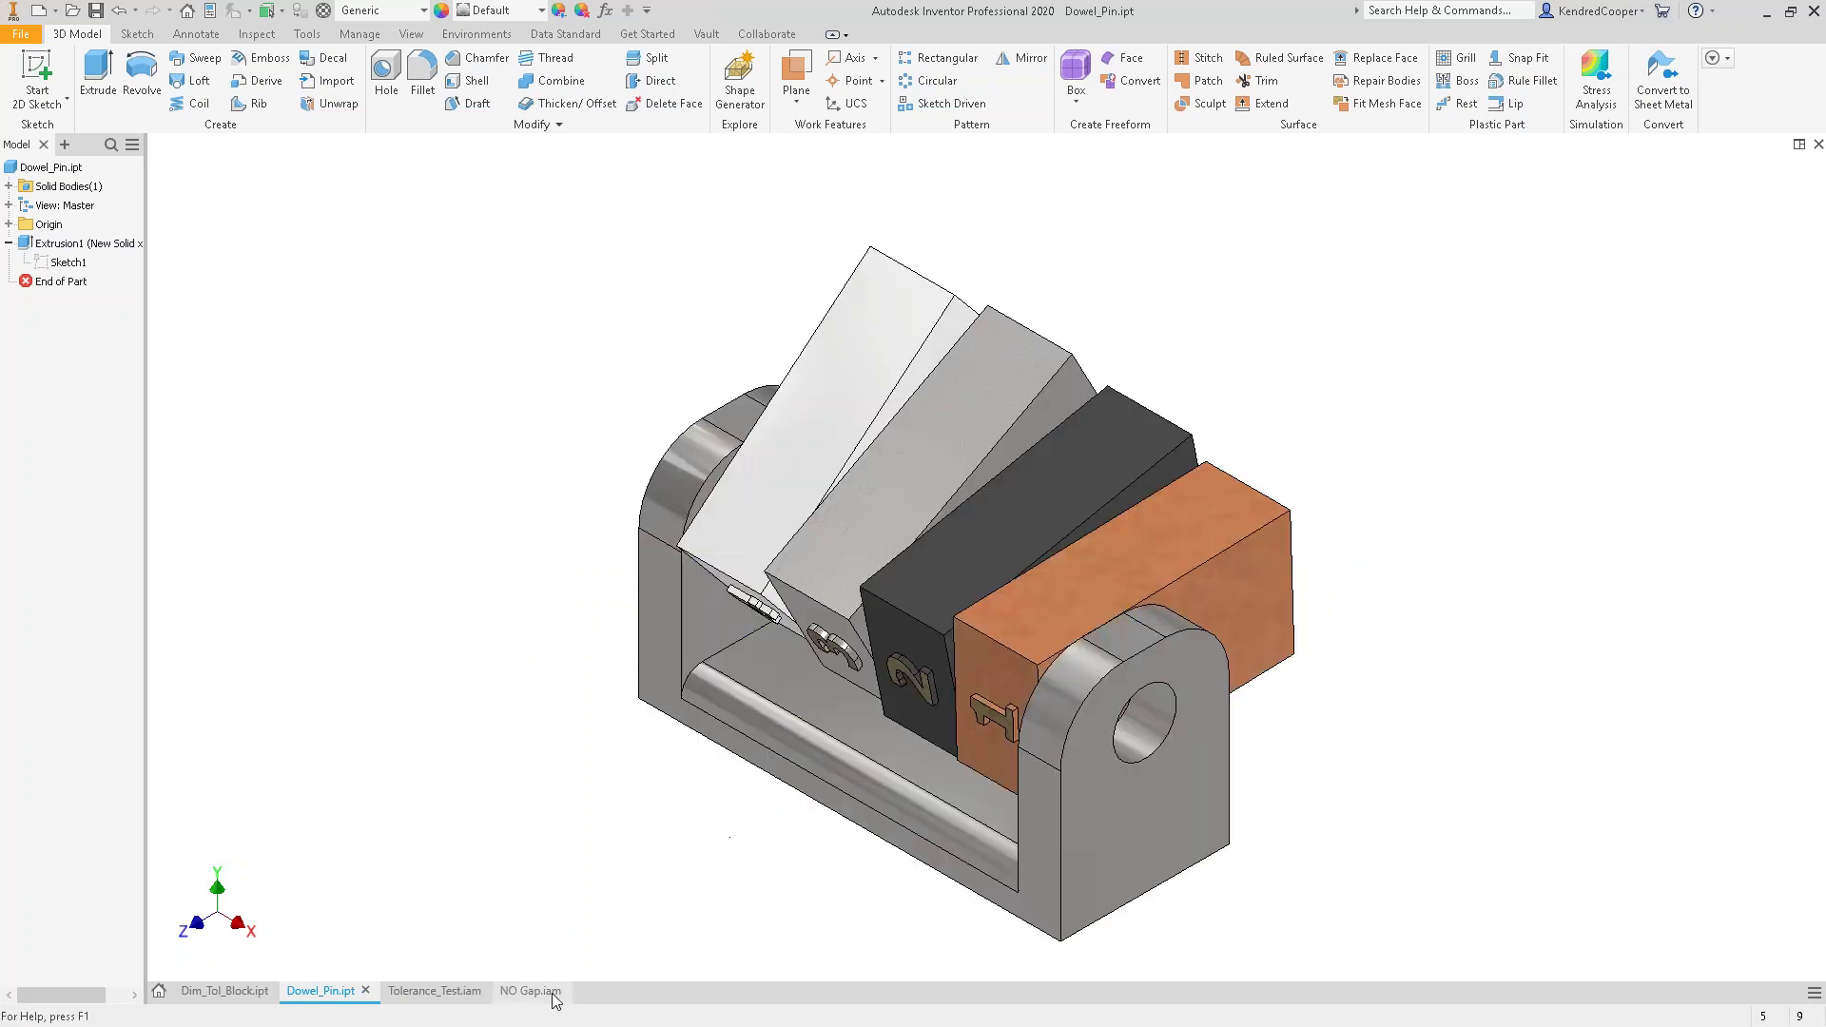
key("F6")
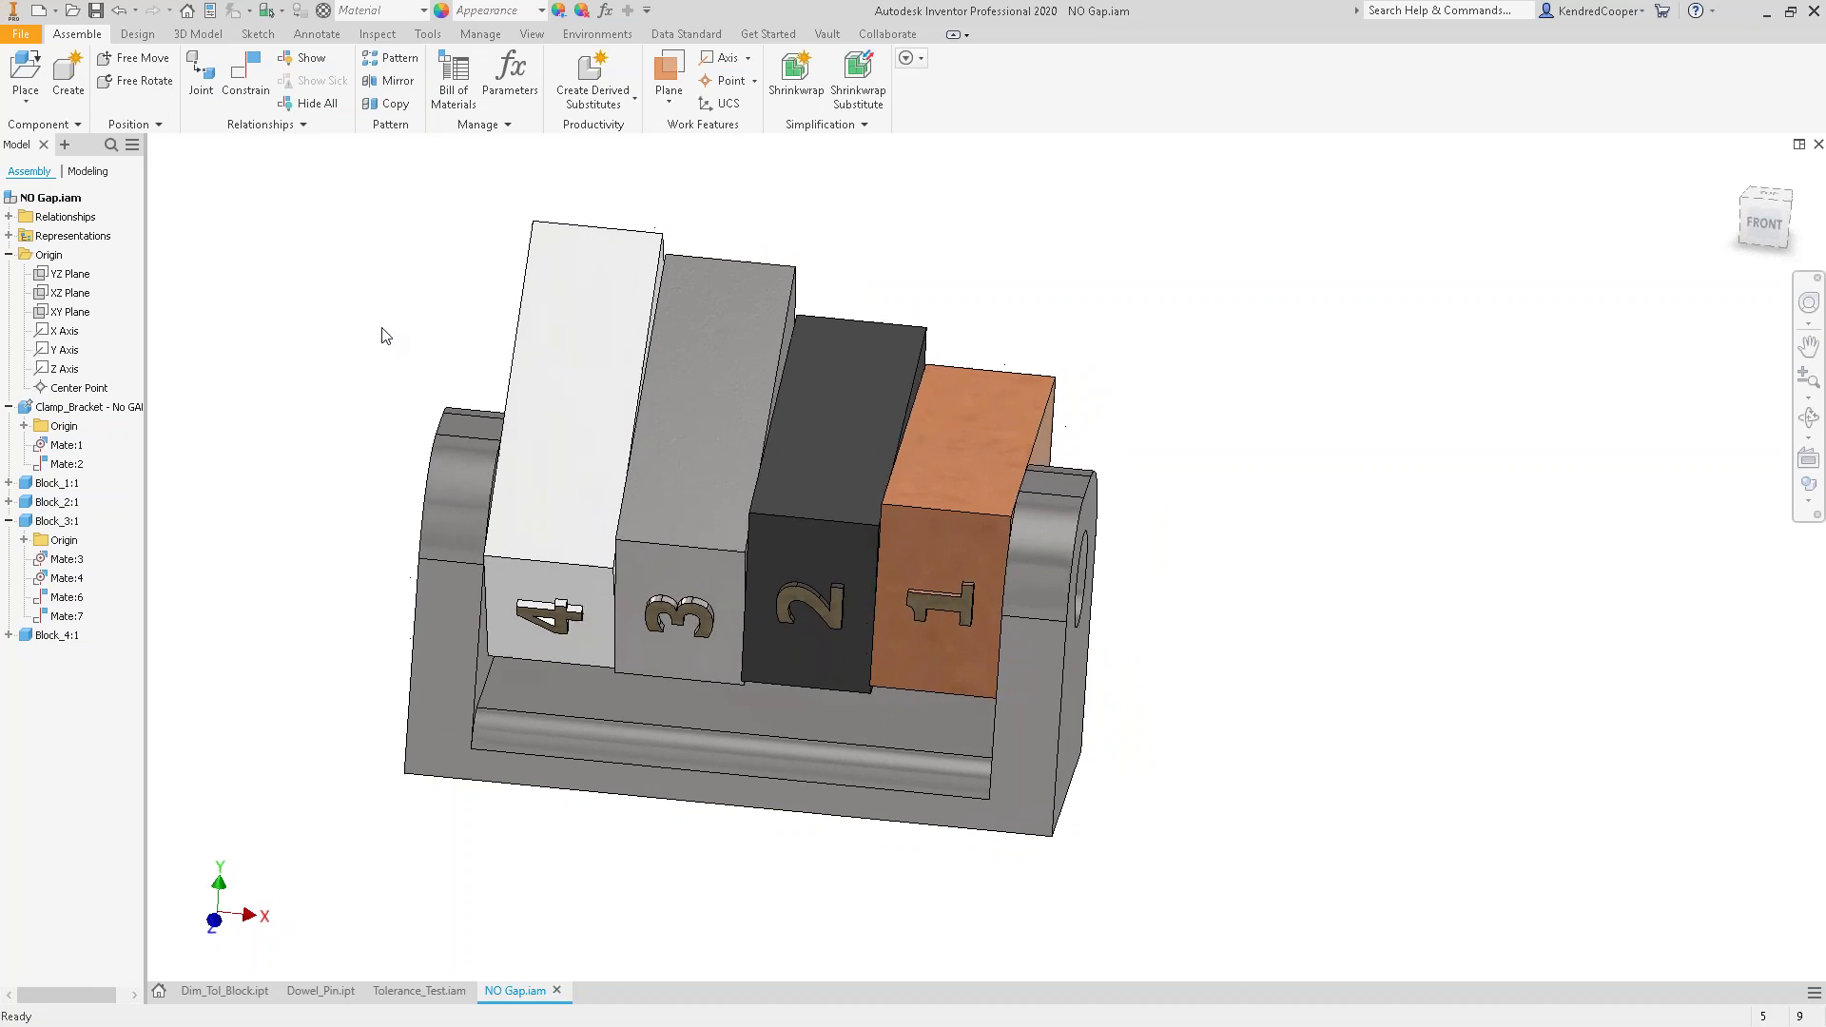
scroll(343, 300, "up", 2)
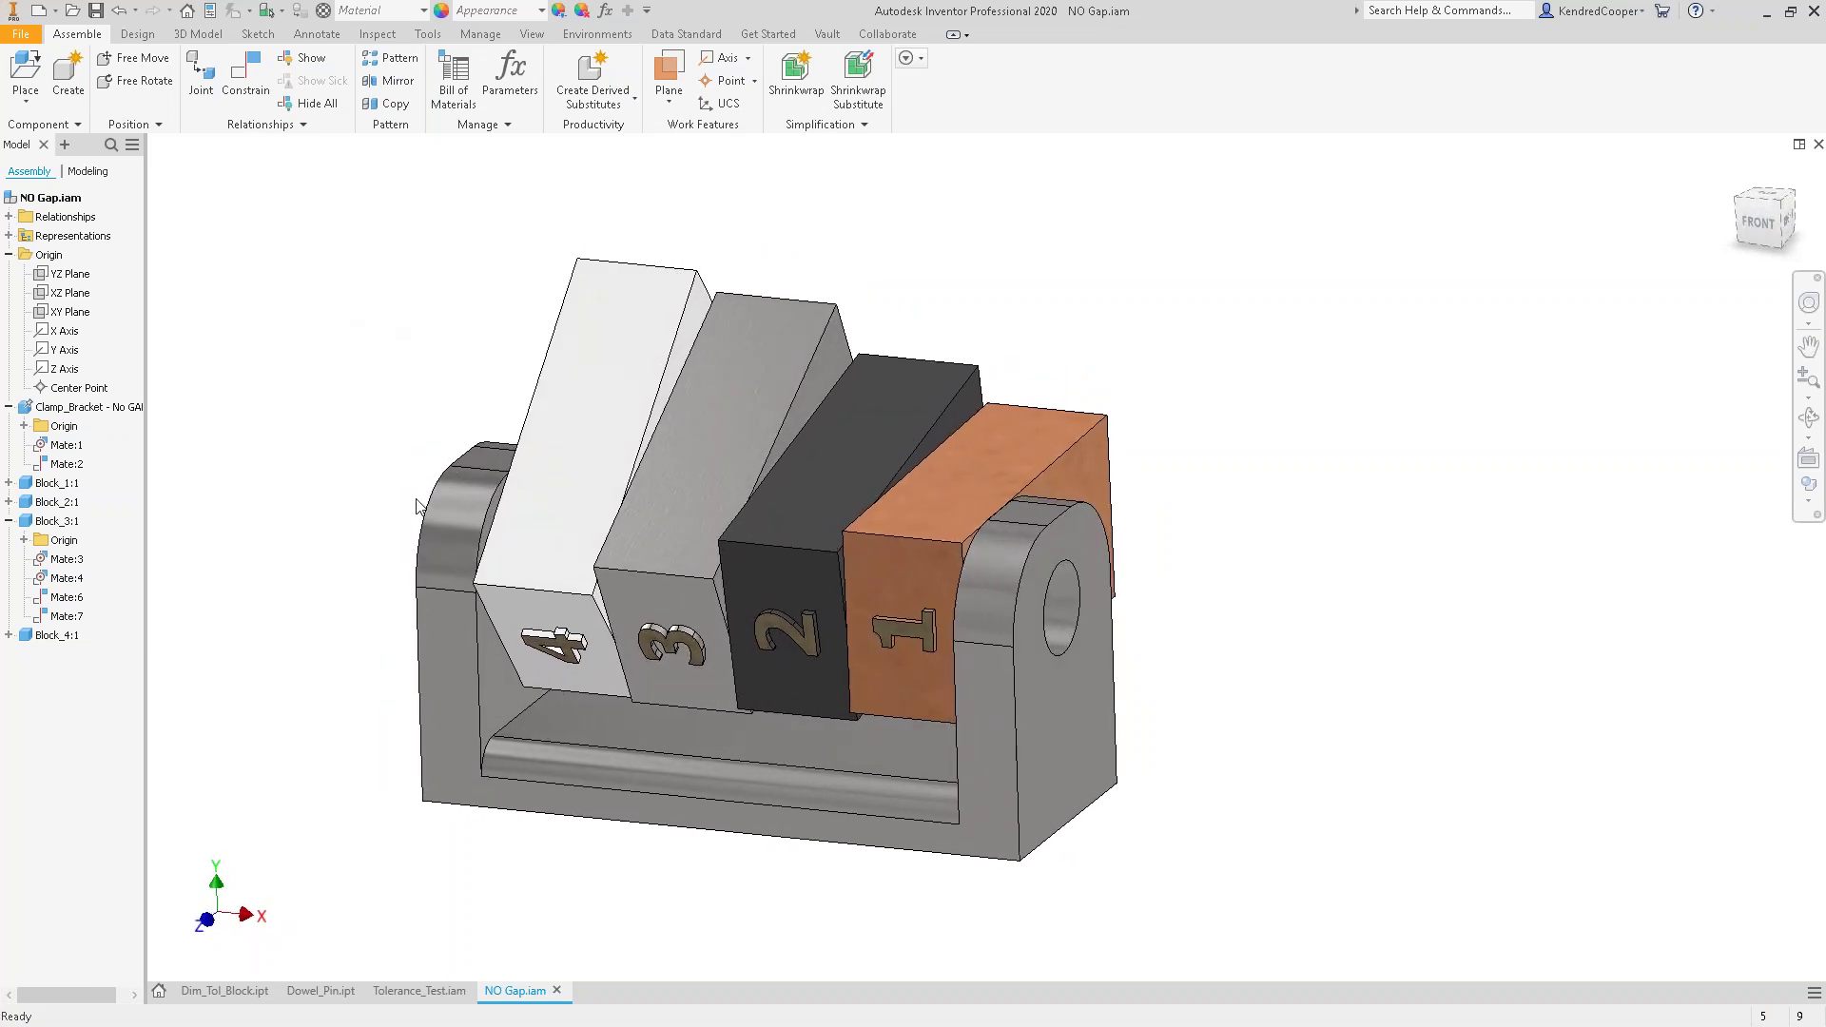
left_click(546, 375)
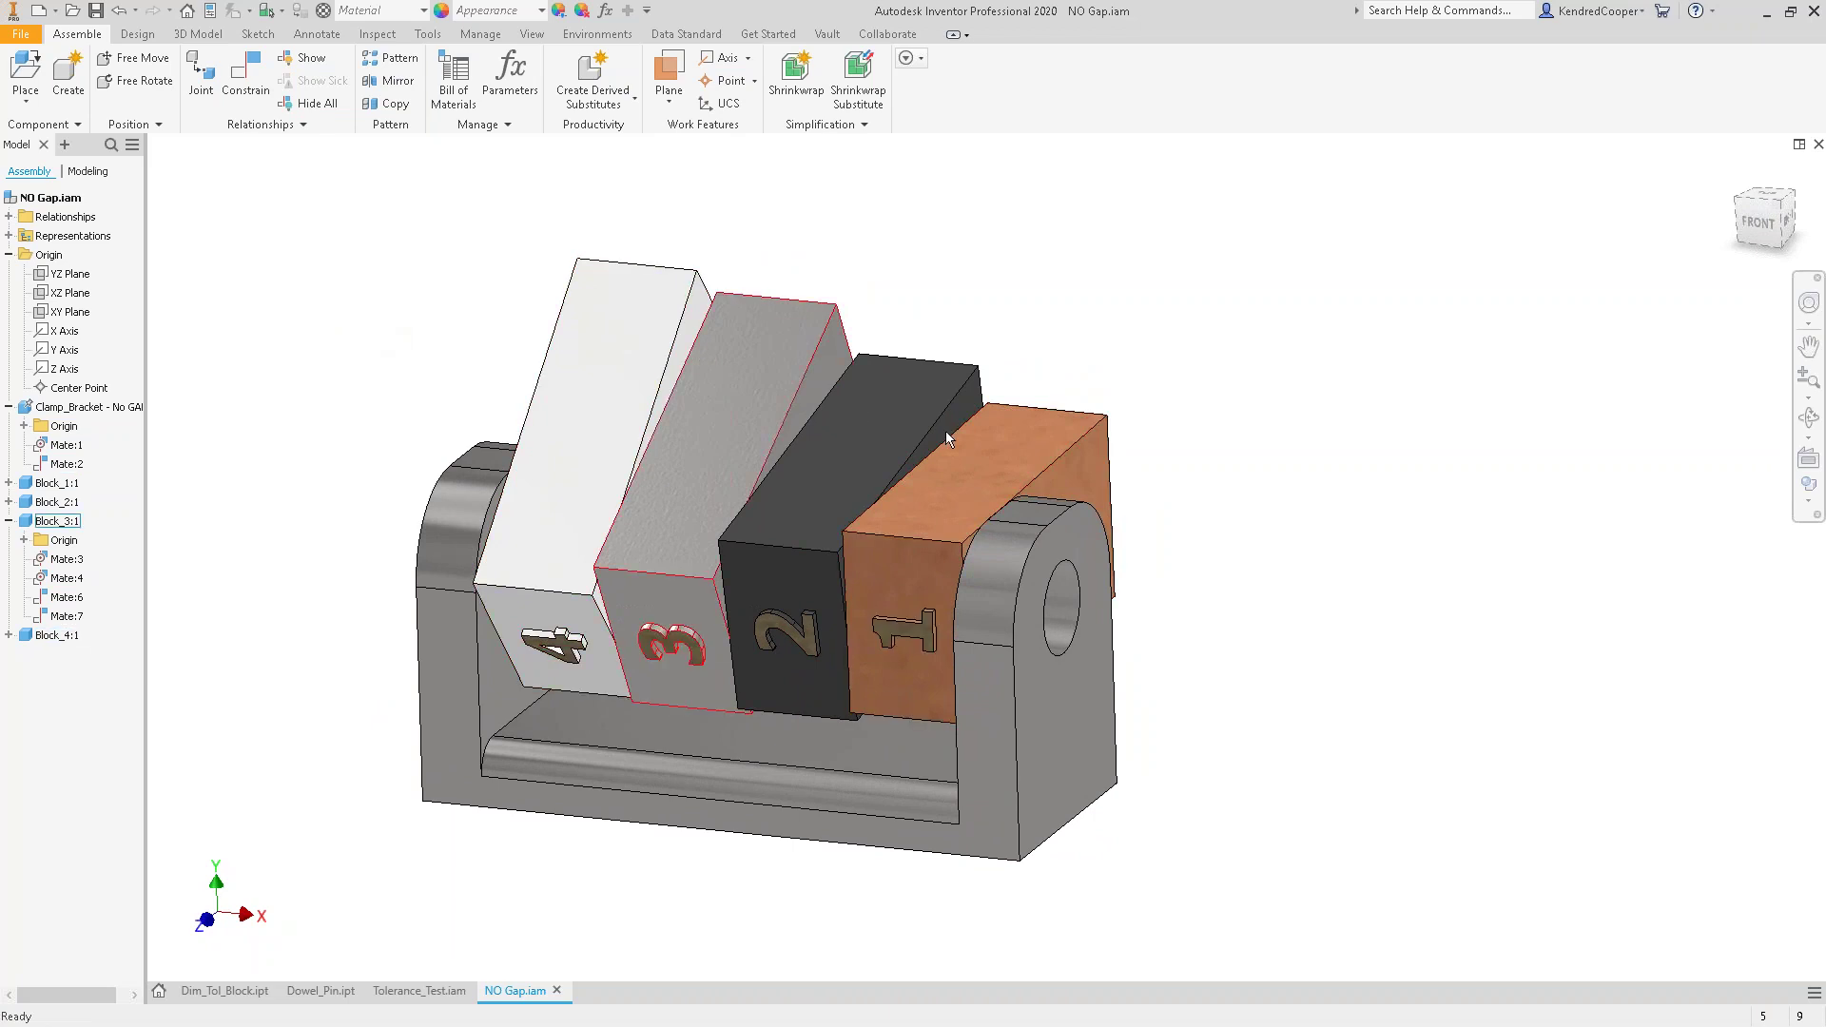
left_click(613, 354)
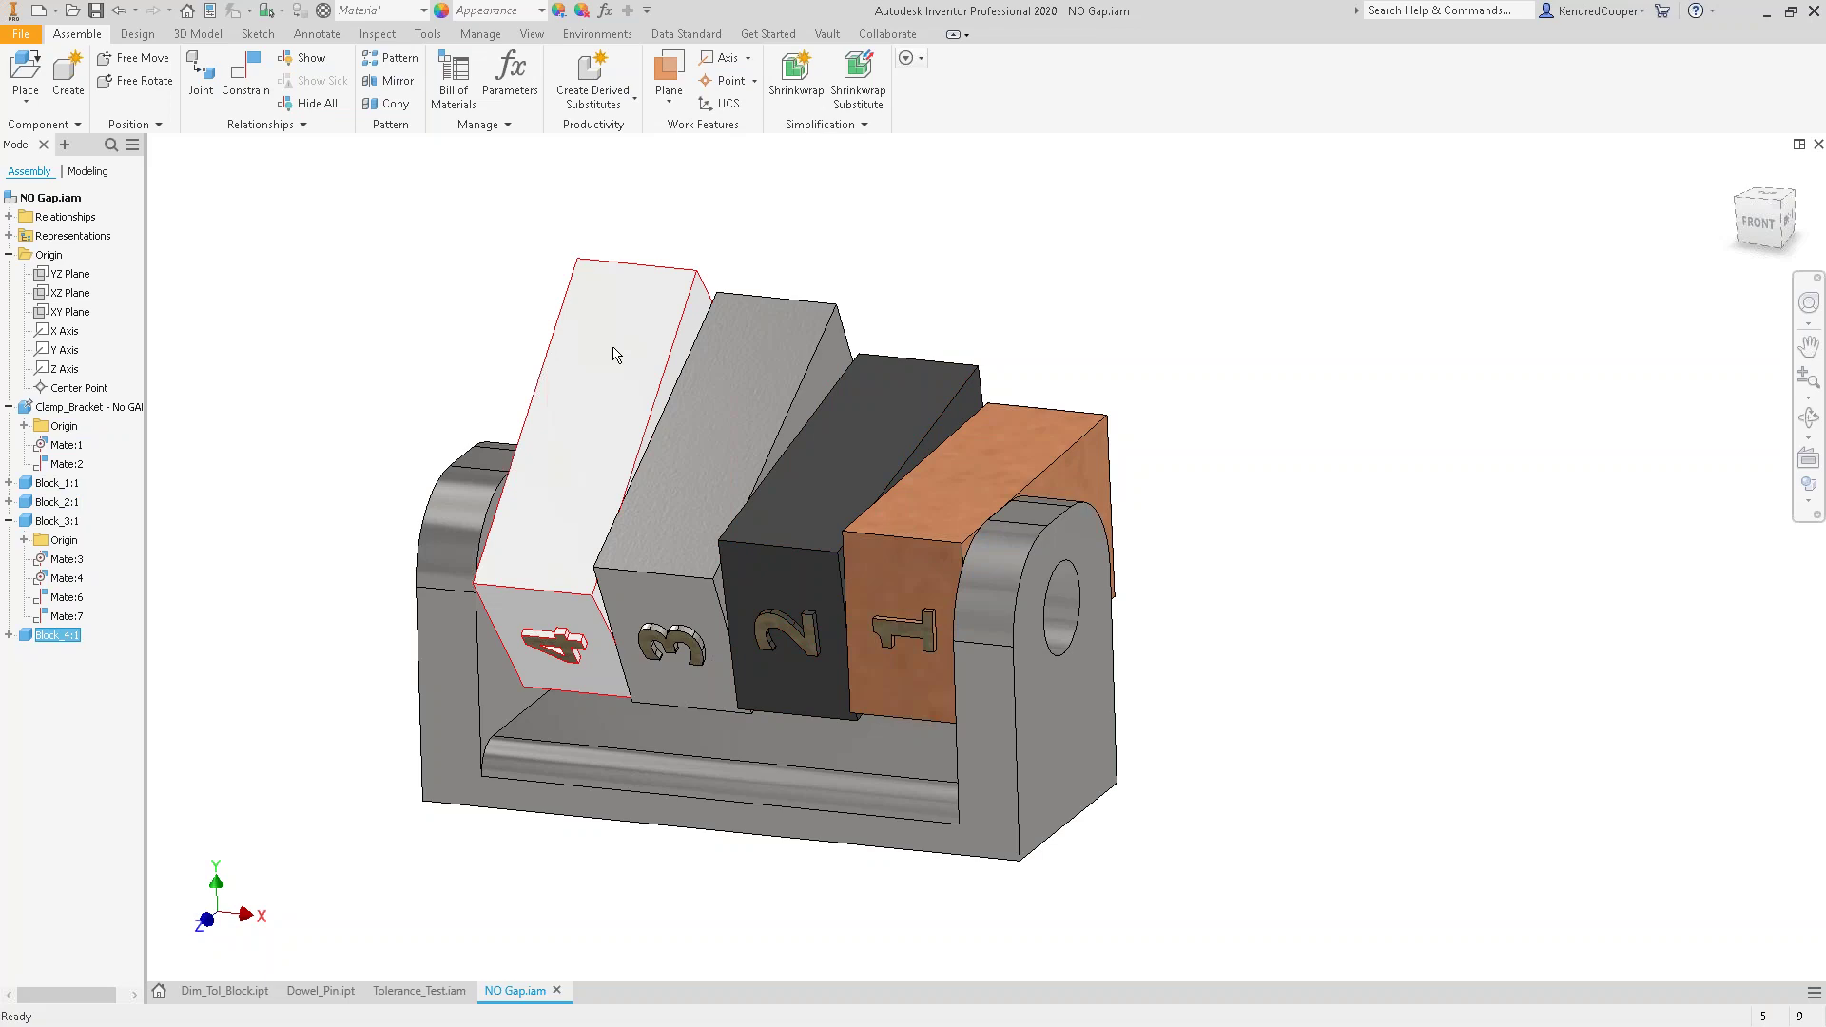
right_click(614, 354)
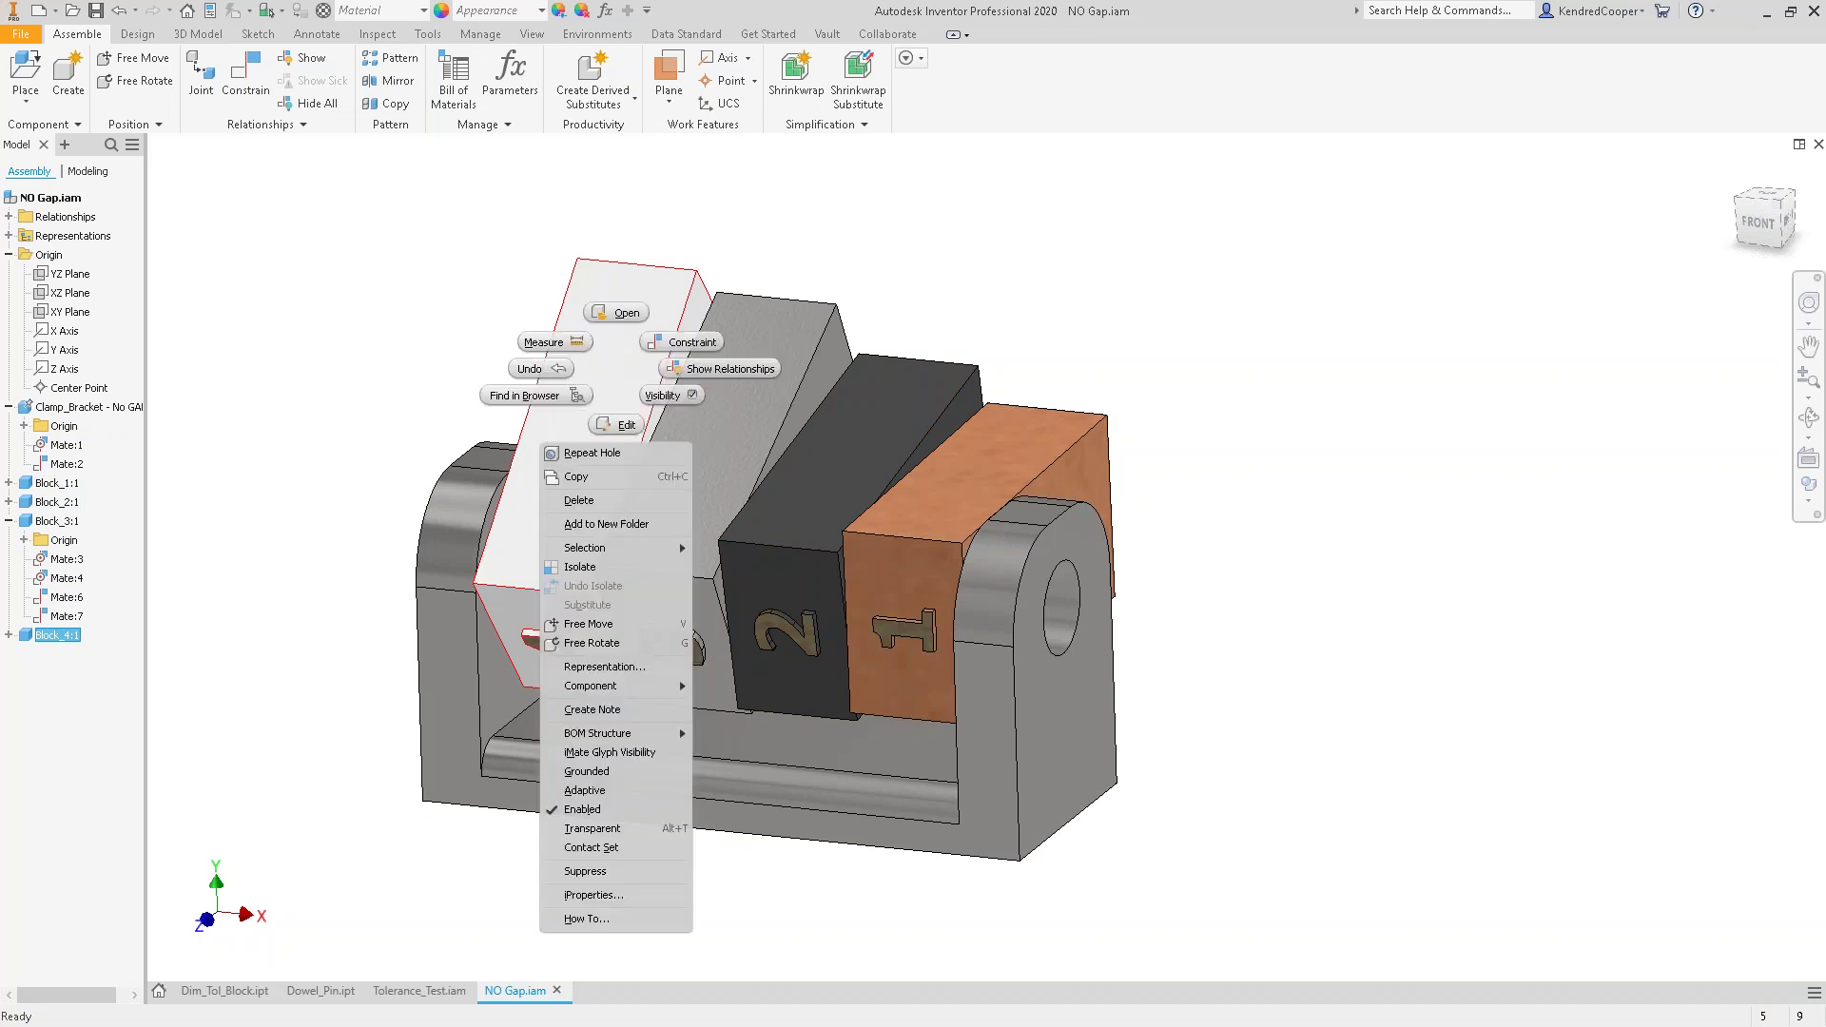
key("Escape")
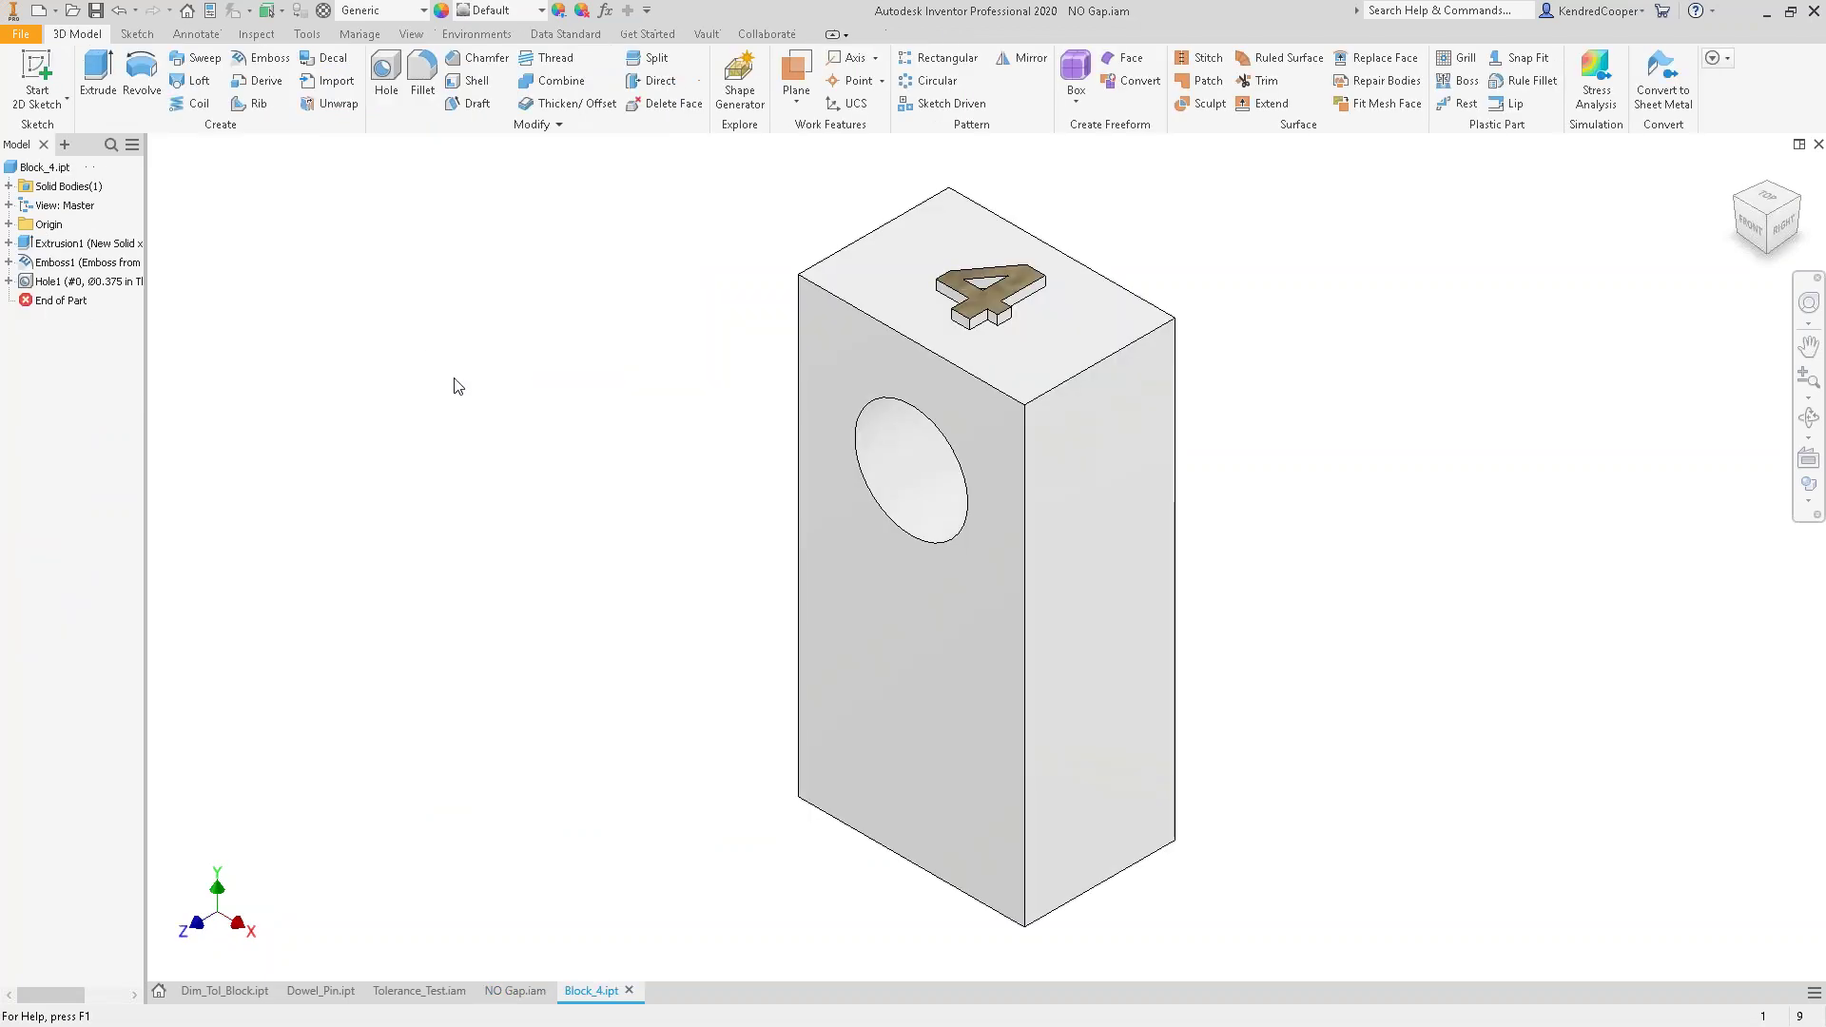
- Show Block_4's Extrusion1 dimensions to read its .500 ±.003 width
left_click(9, 243)
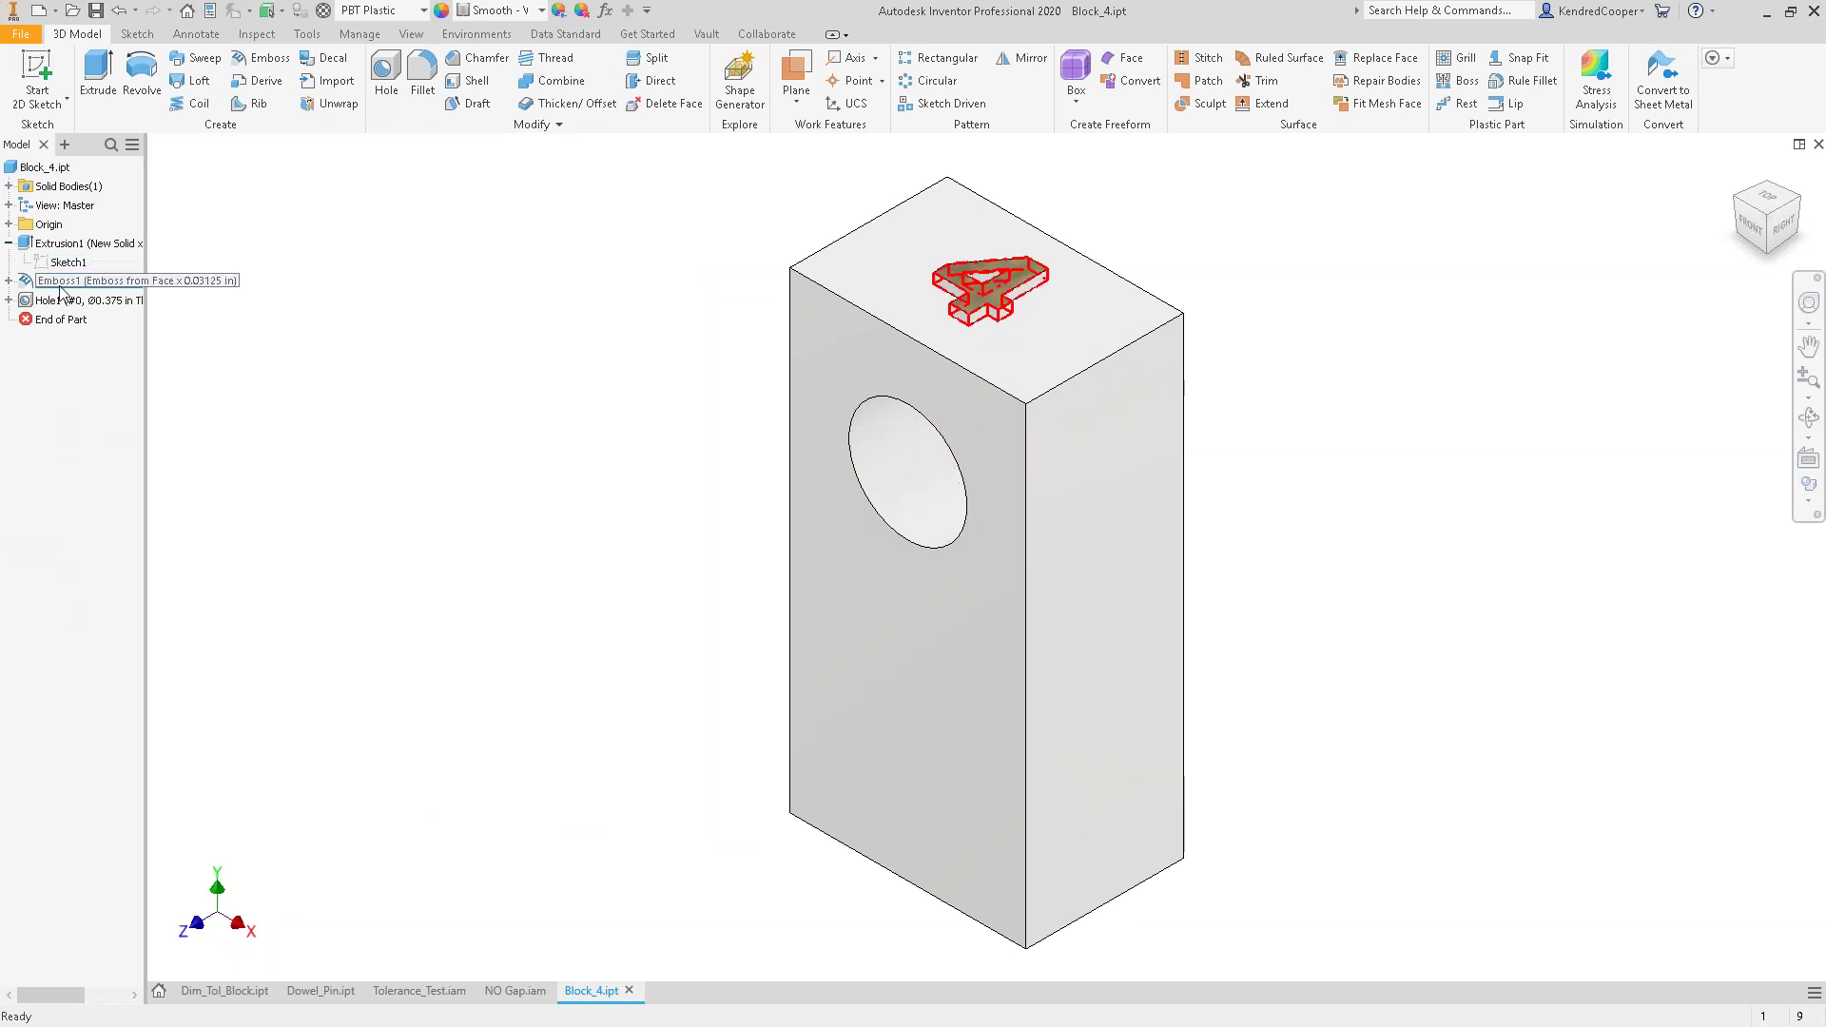
left_click(48, 243)
right_click(48, 243)
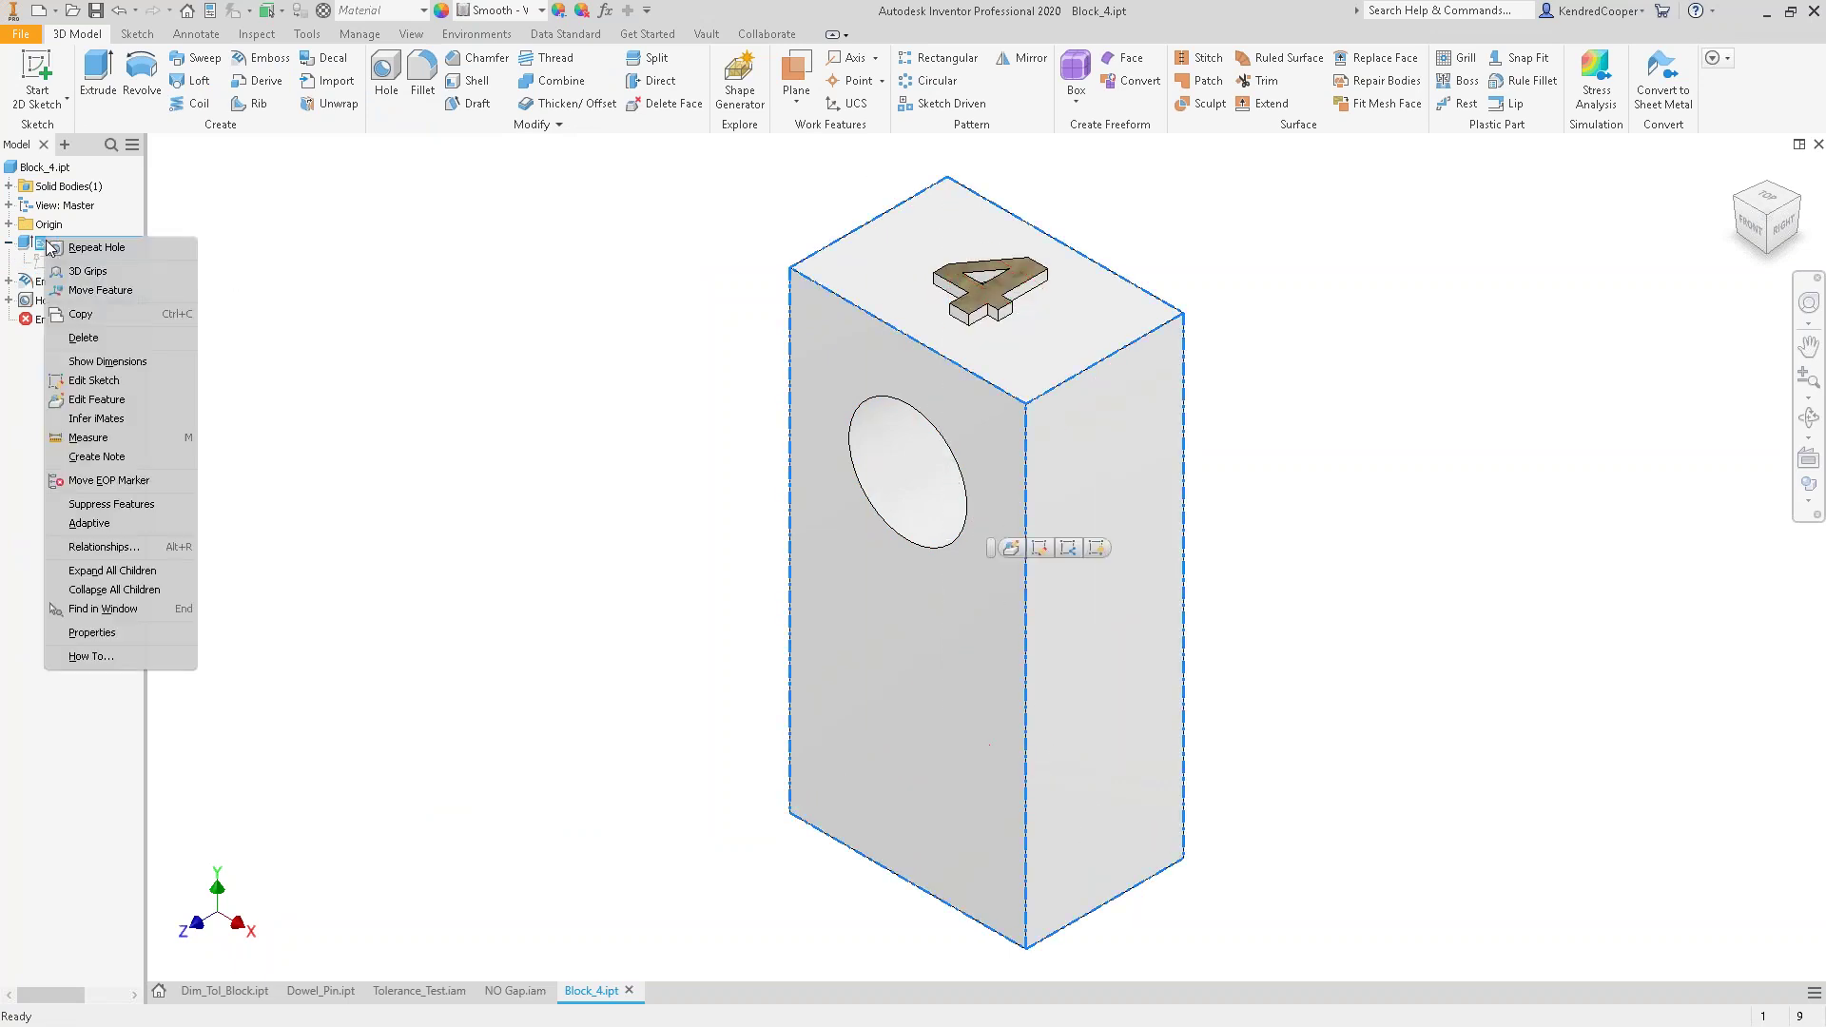
left_click(145, 359)
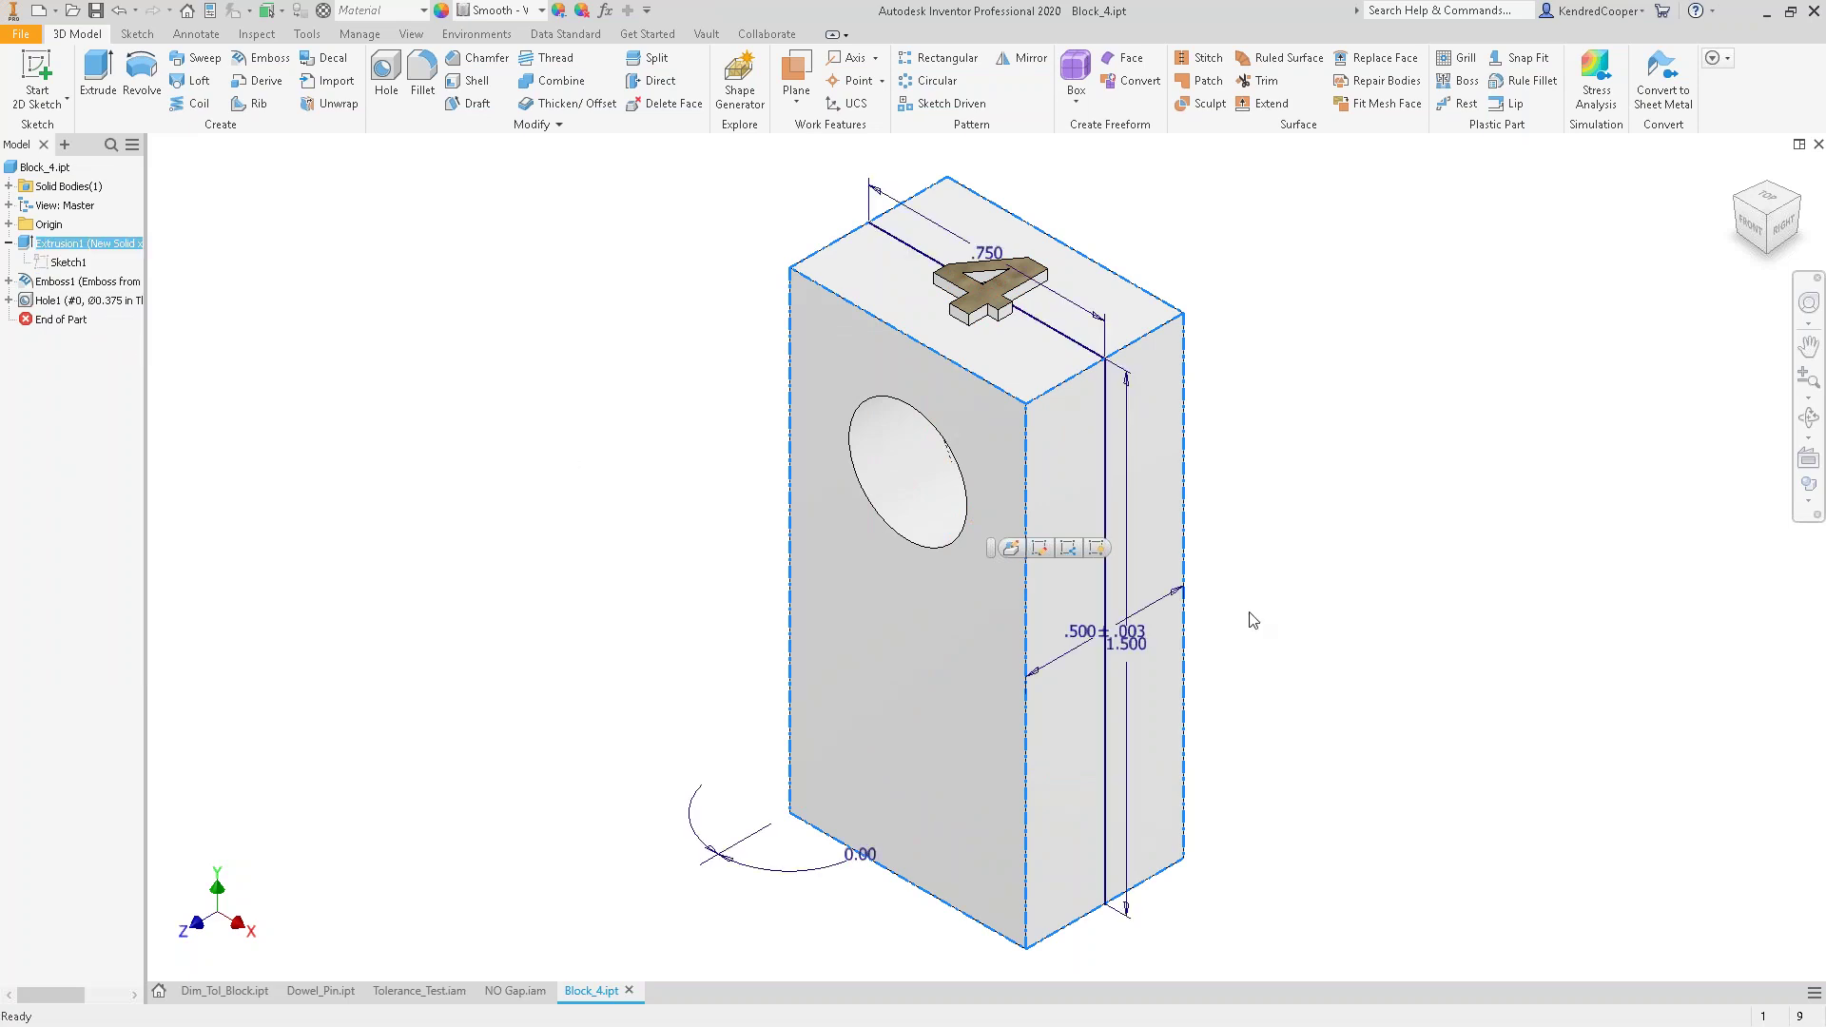
scroll(1109, 645, "down", 5)
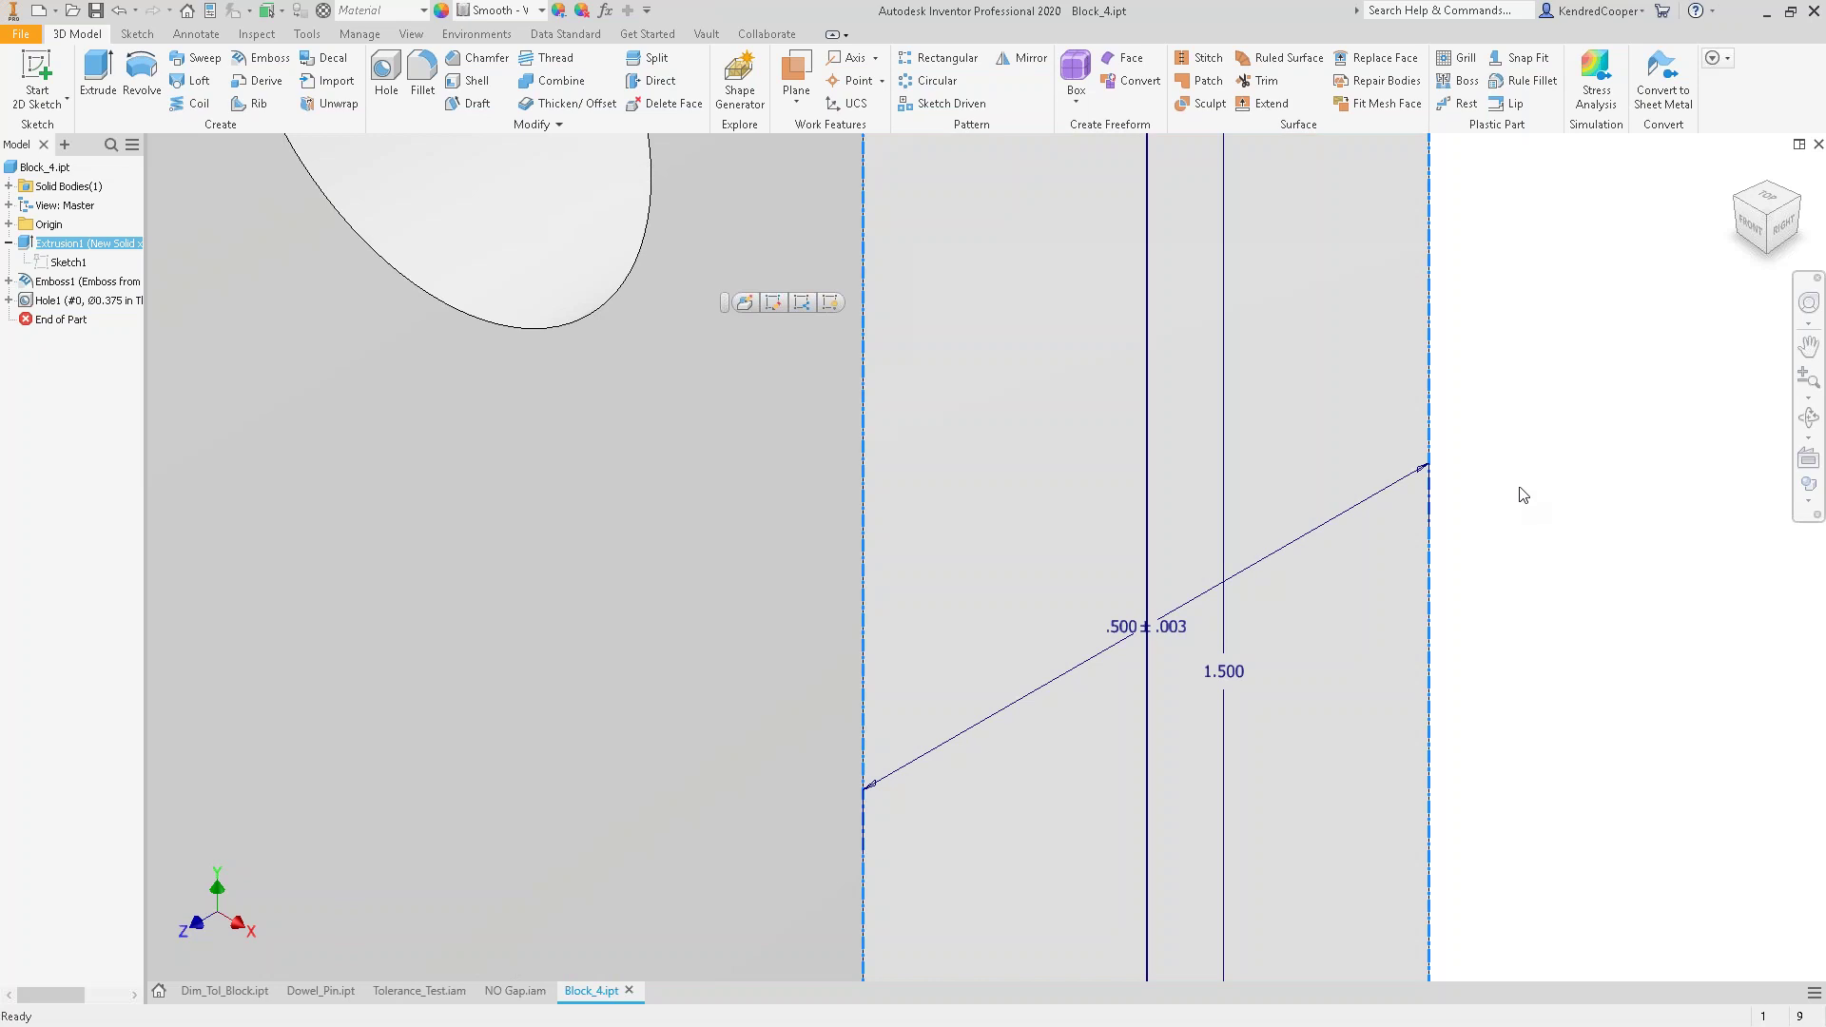
left_click(1589, 485)
scroll(1612, 297, "up", 5)
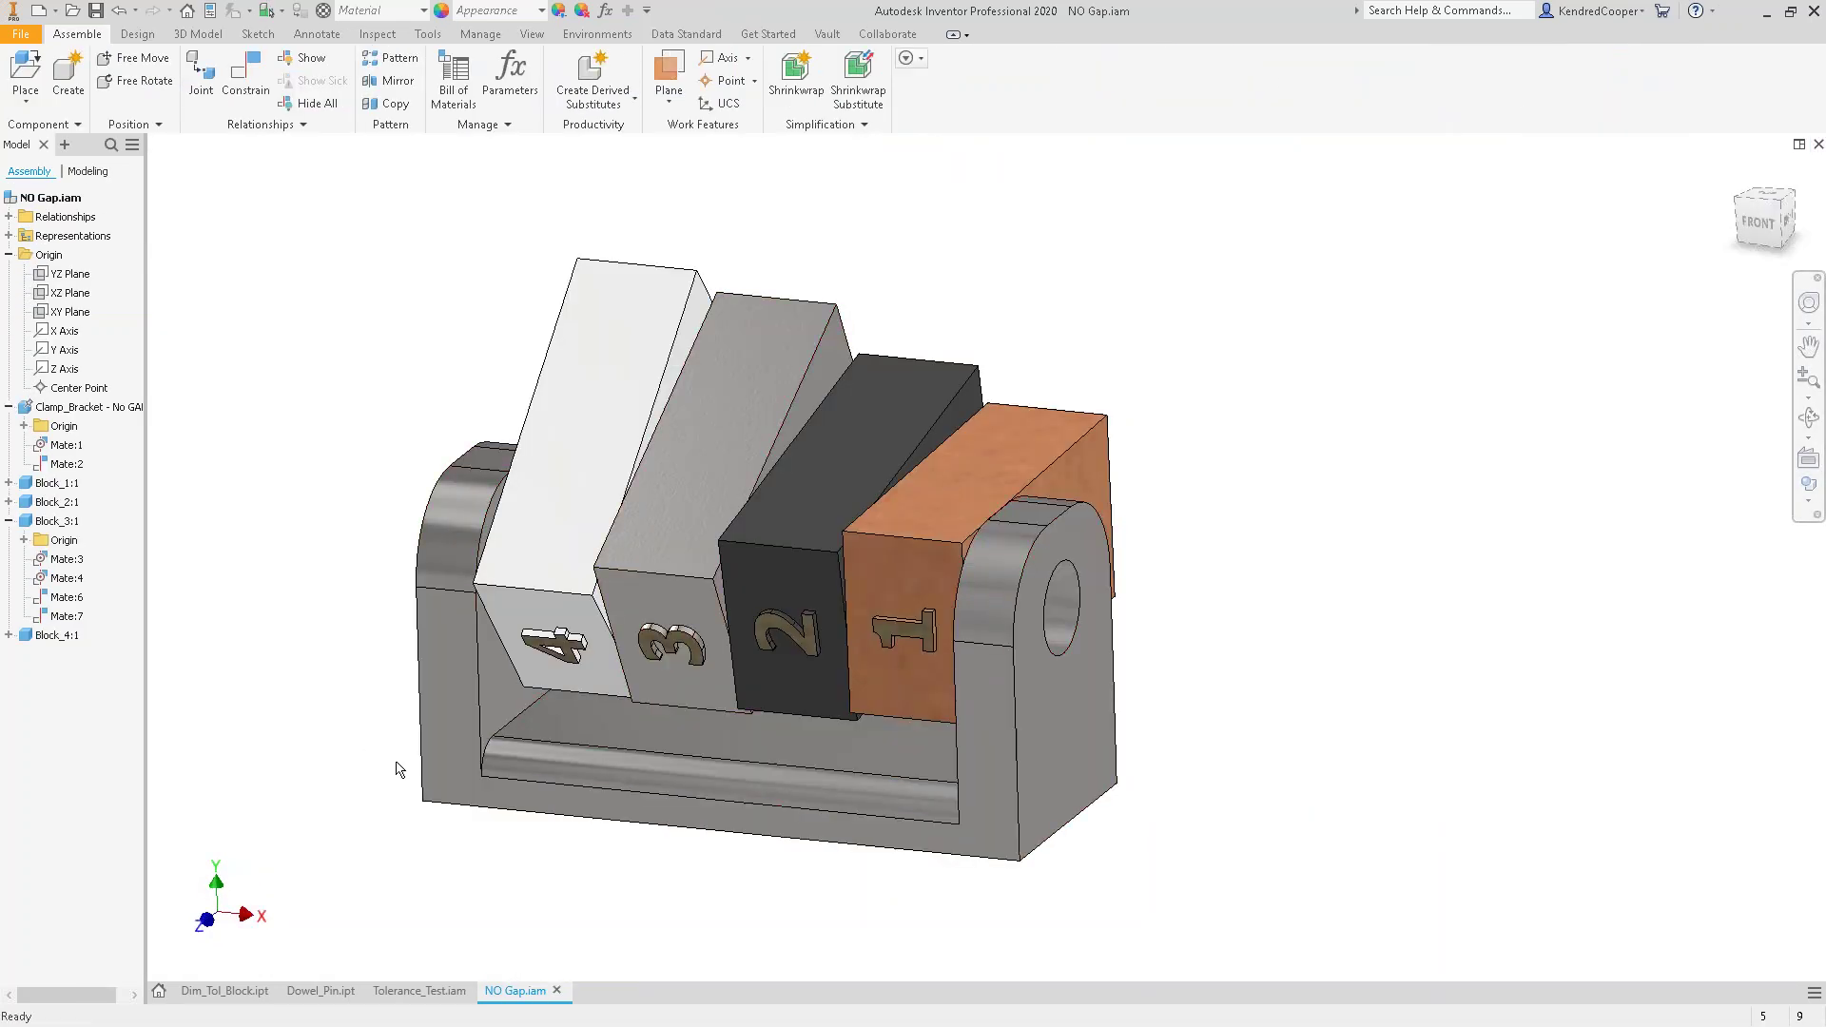
left_click(484, 742)
double_click(480, 735)
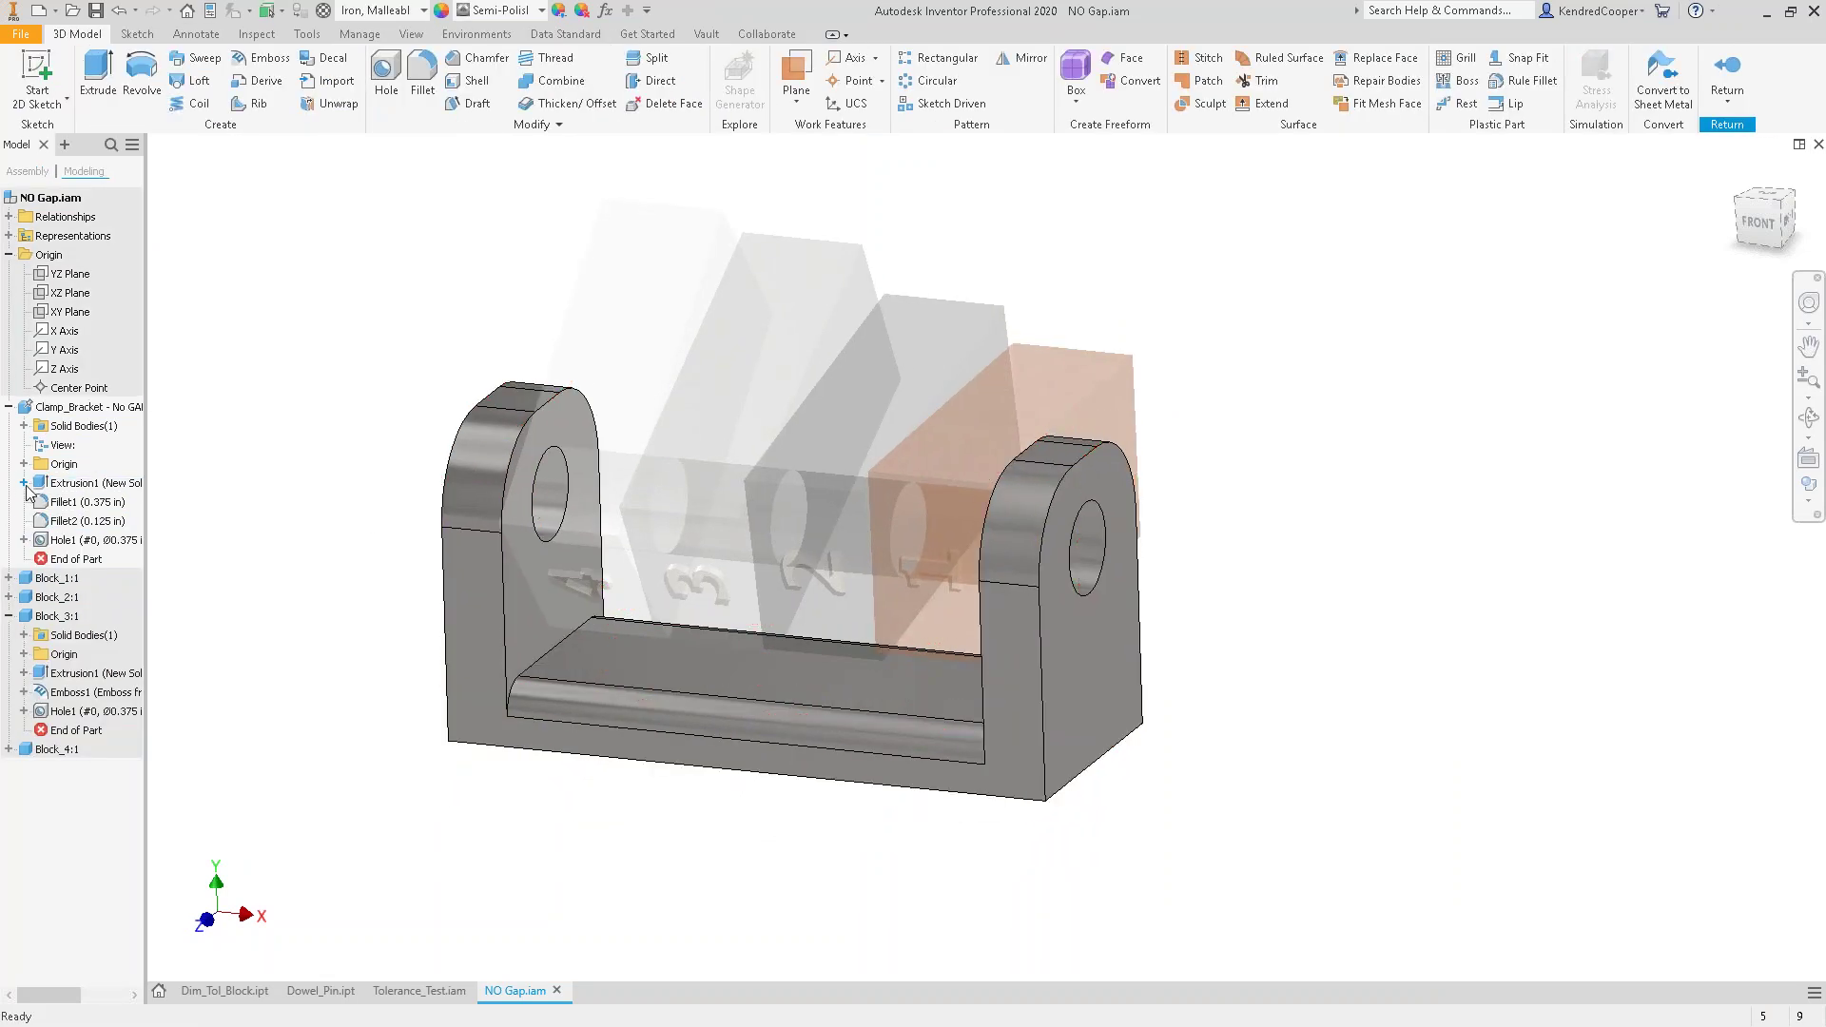
left_click(24, 482)
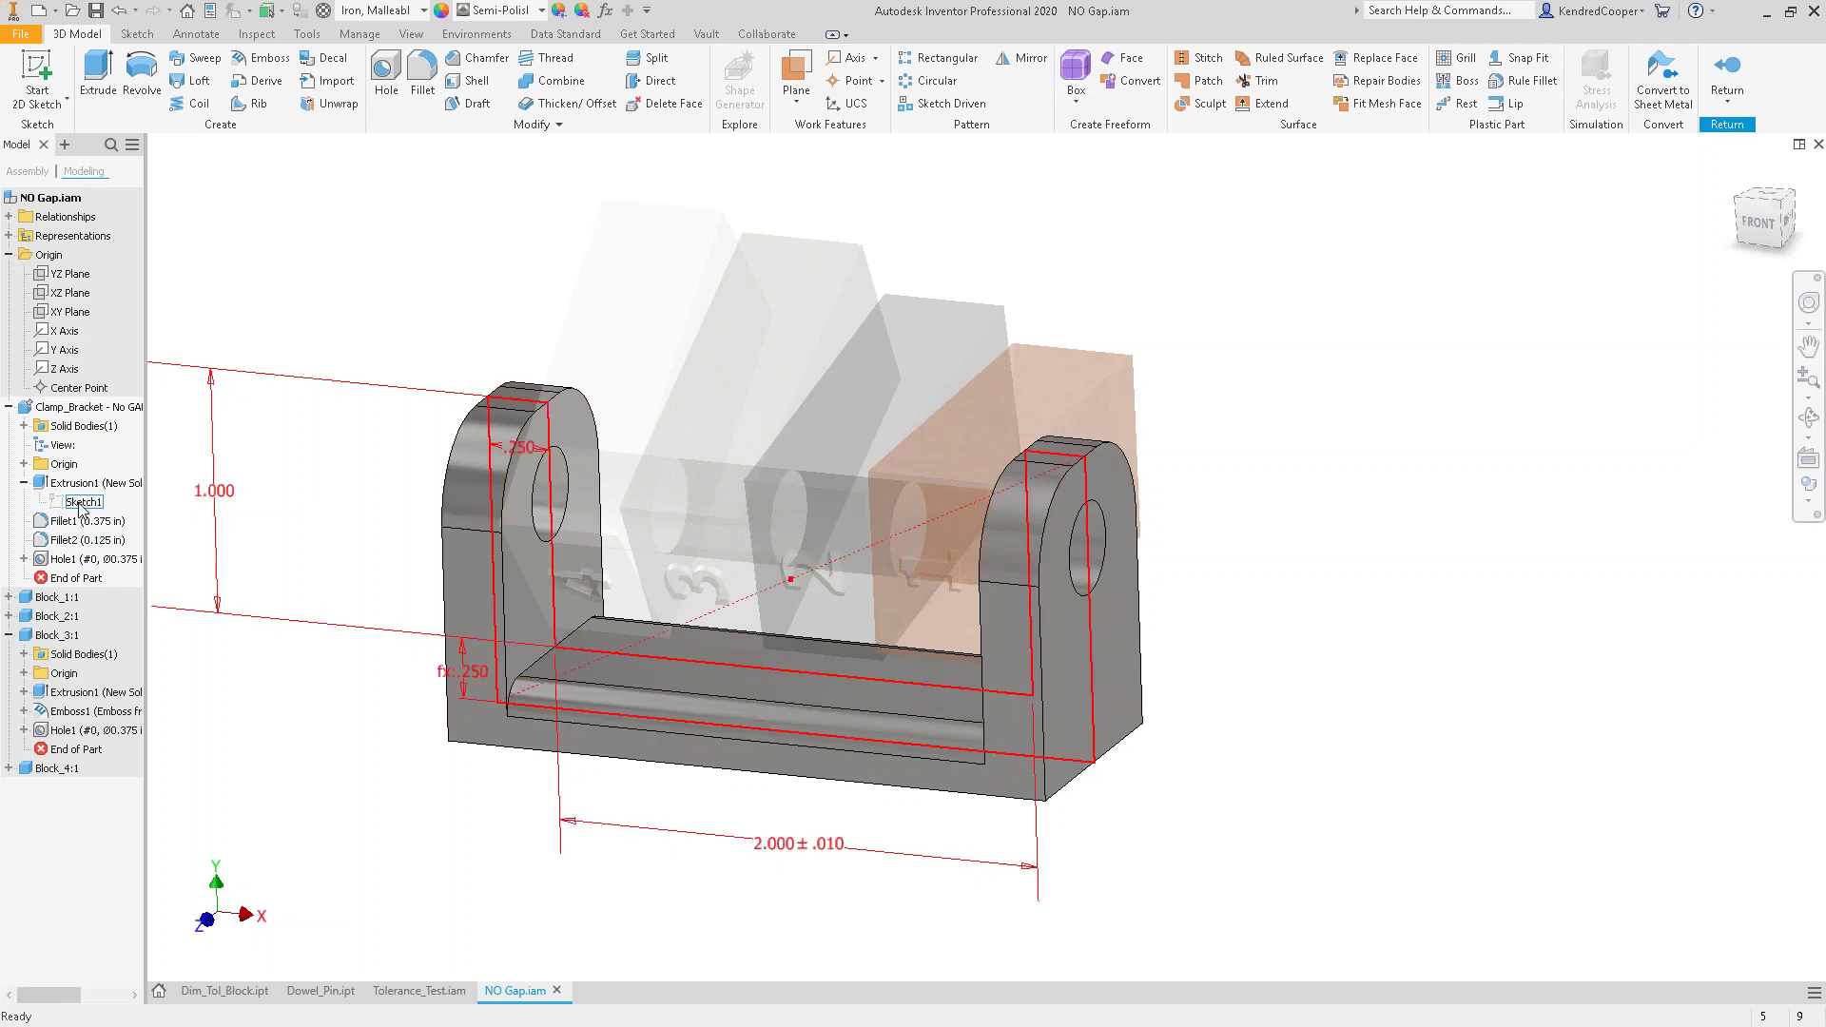
left_click(1727, 76)
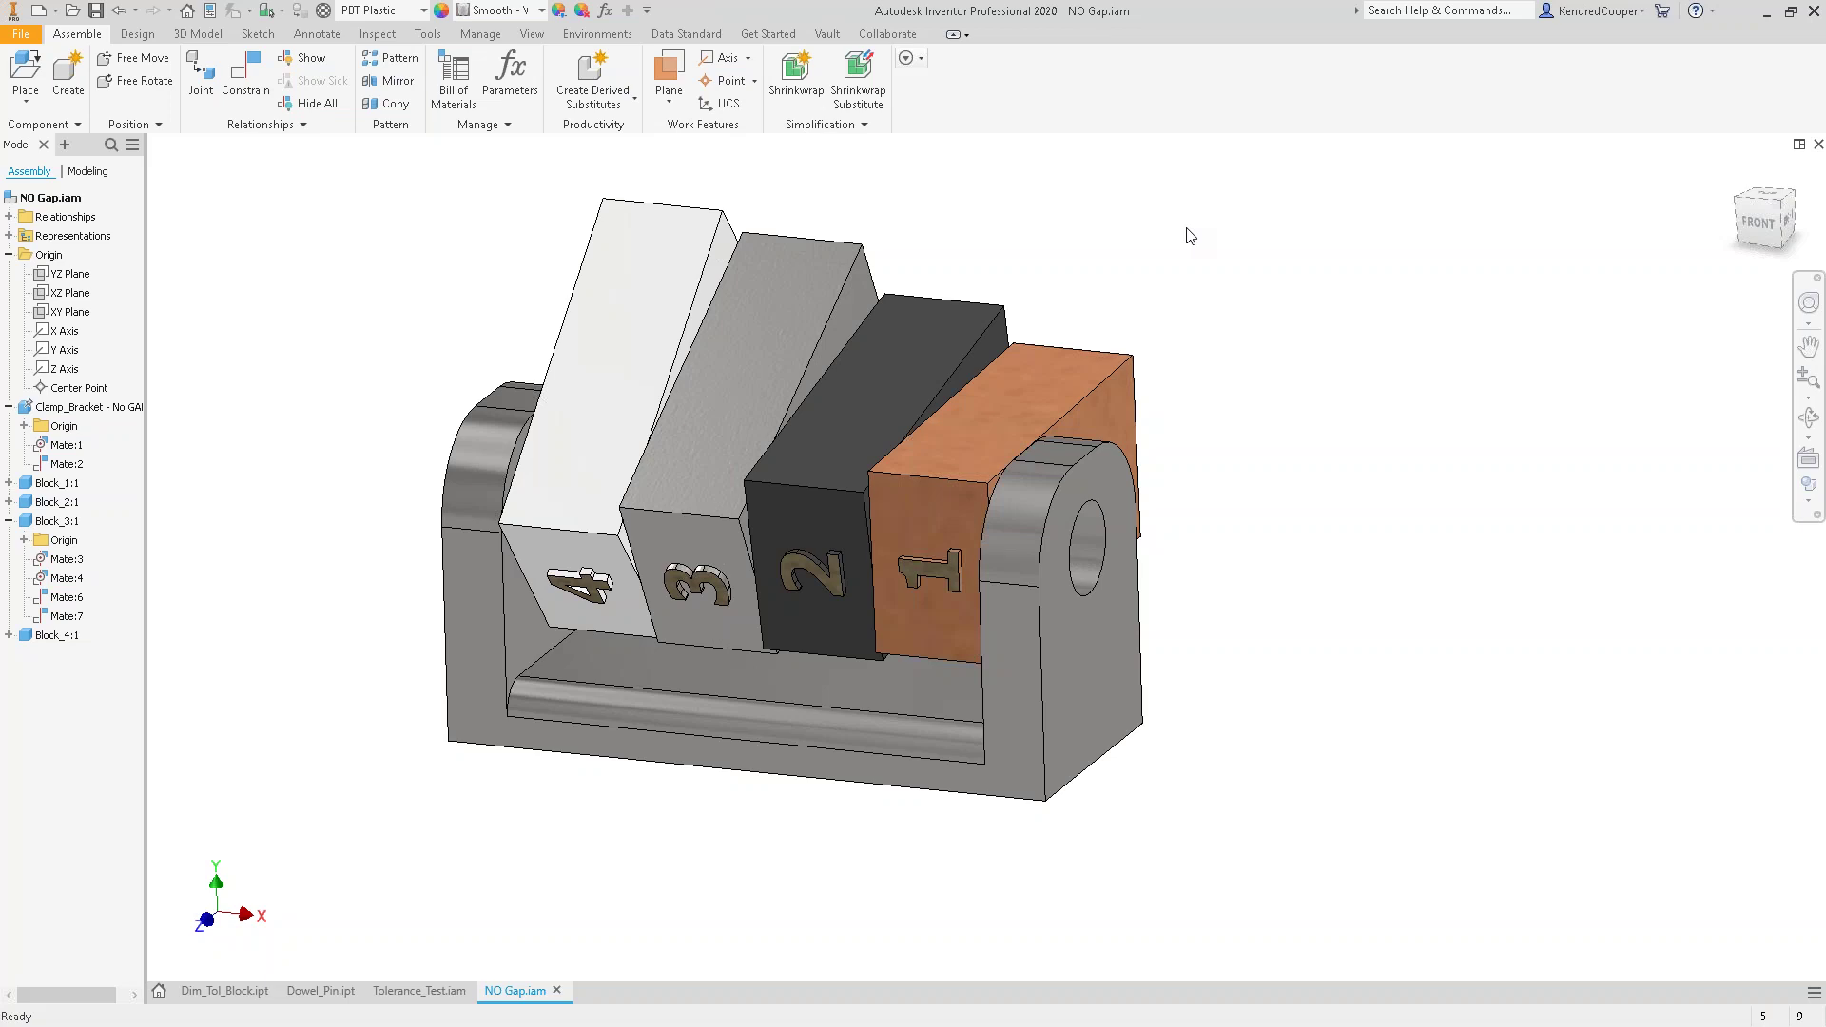
- Confirm Inventor Tolerance Analysis is loaded in Add-Ins, then return to the Environments tab
left_click(597, 38)
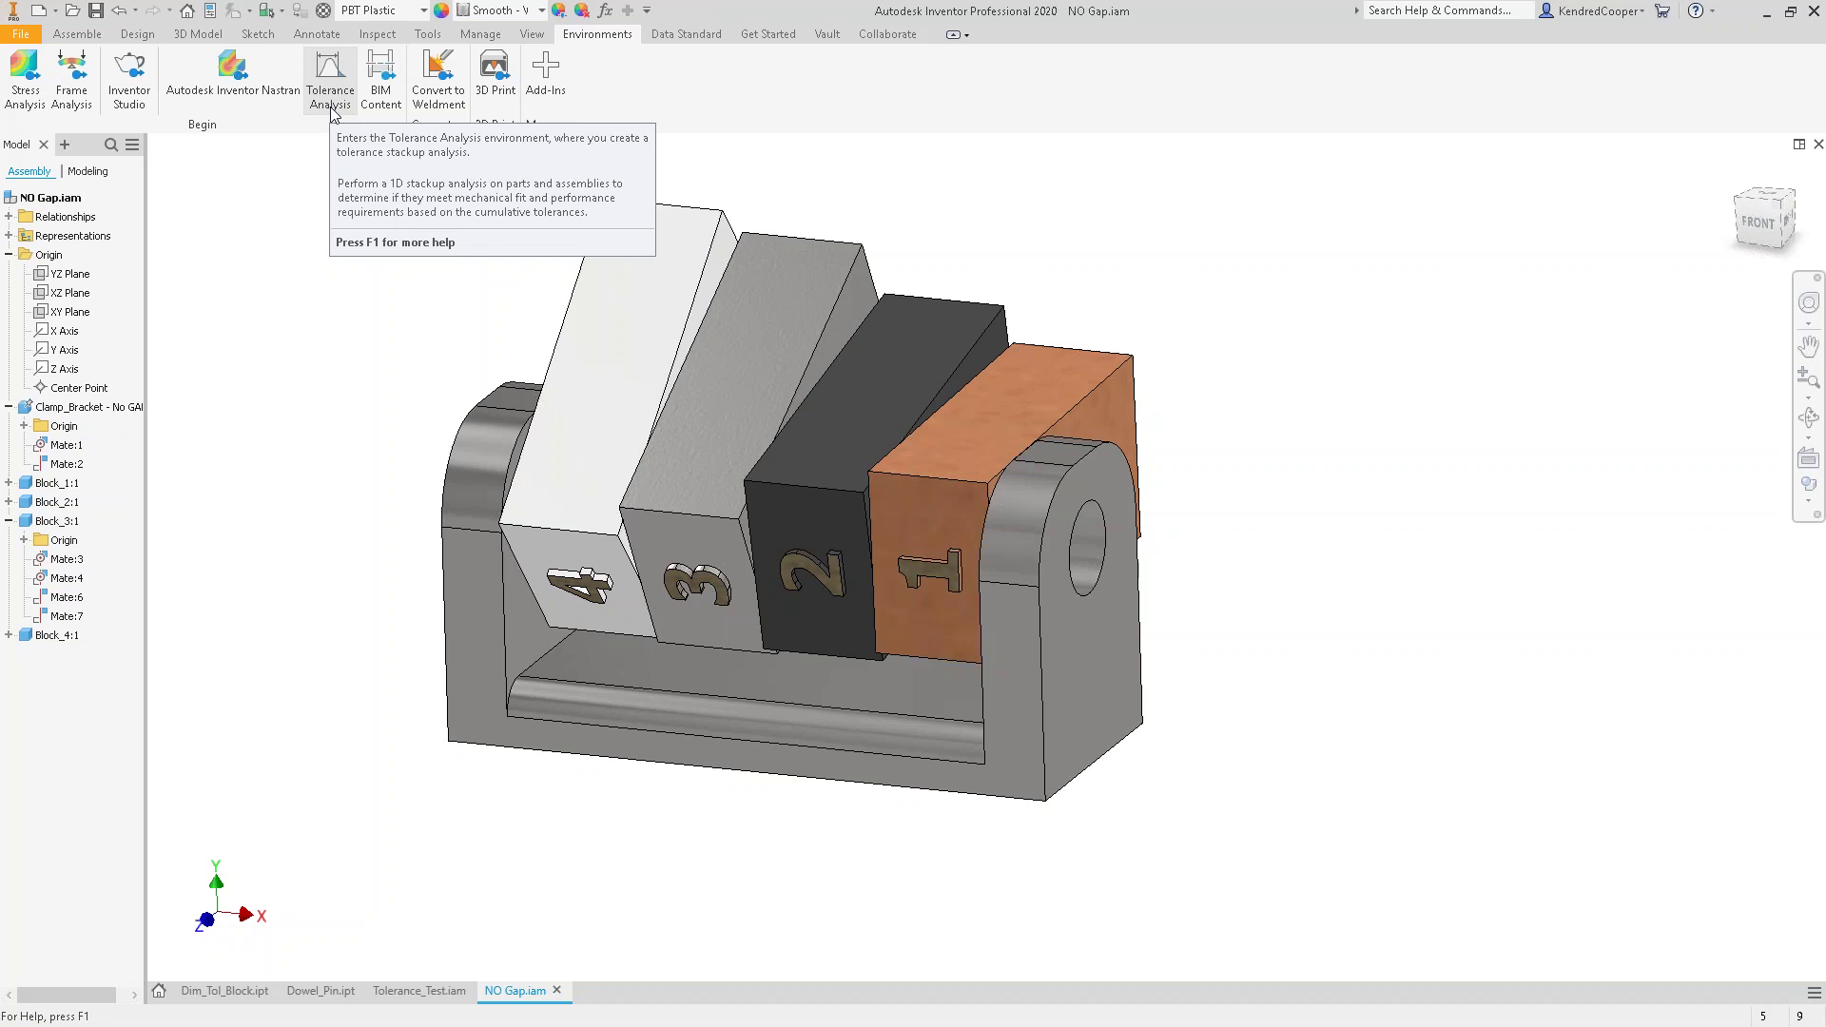
left_click(434, 35)
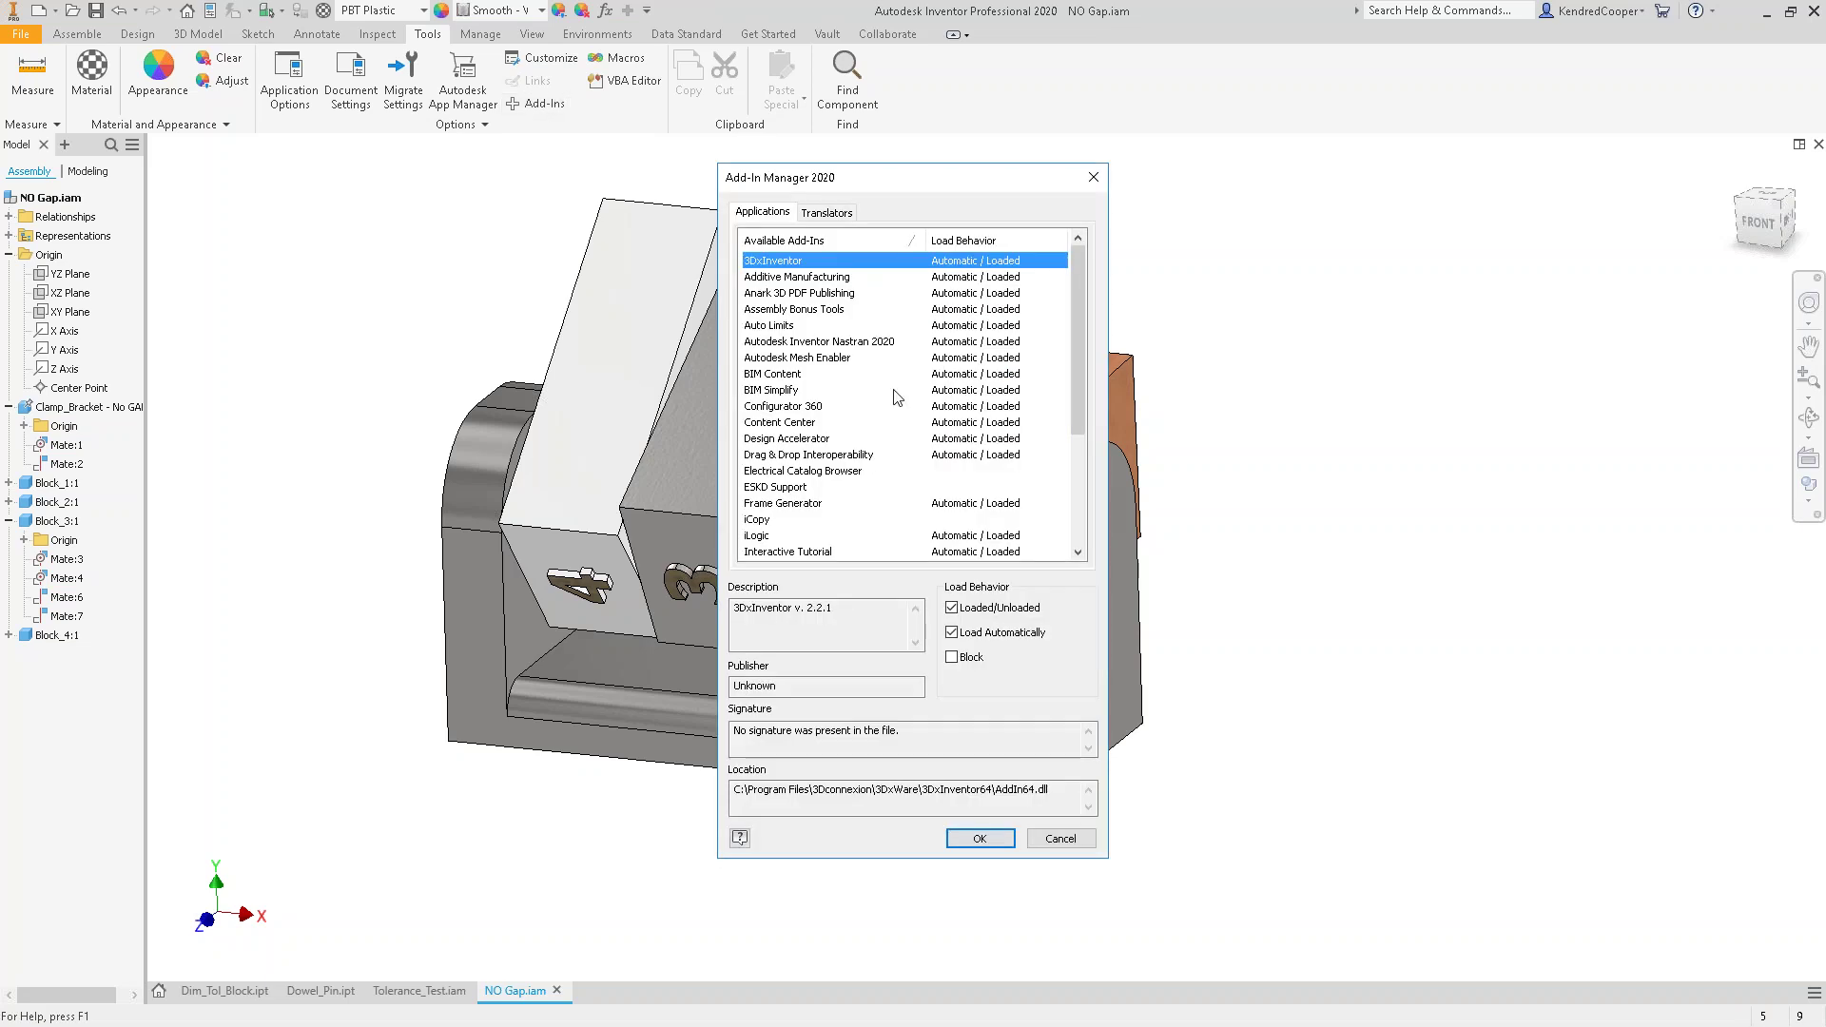
left_click_drag(1078, 333, 1079, 453)
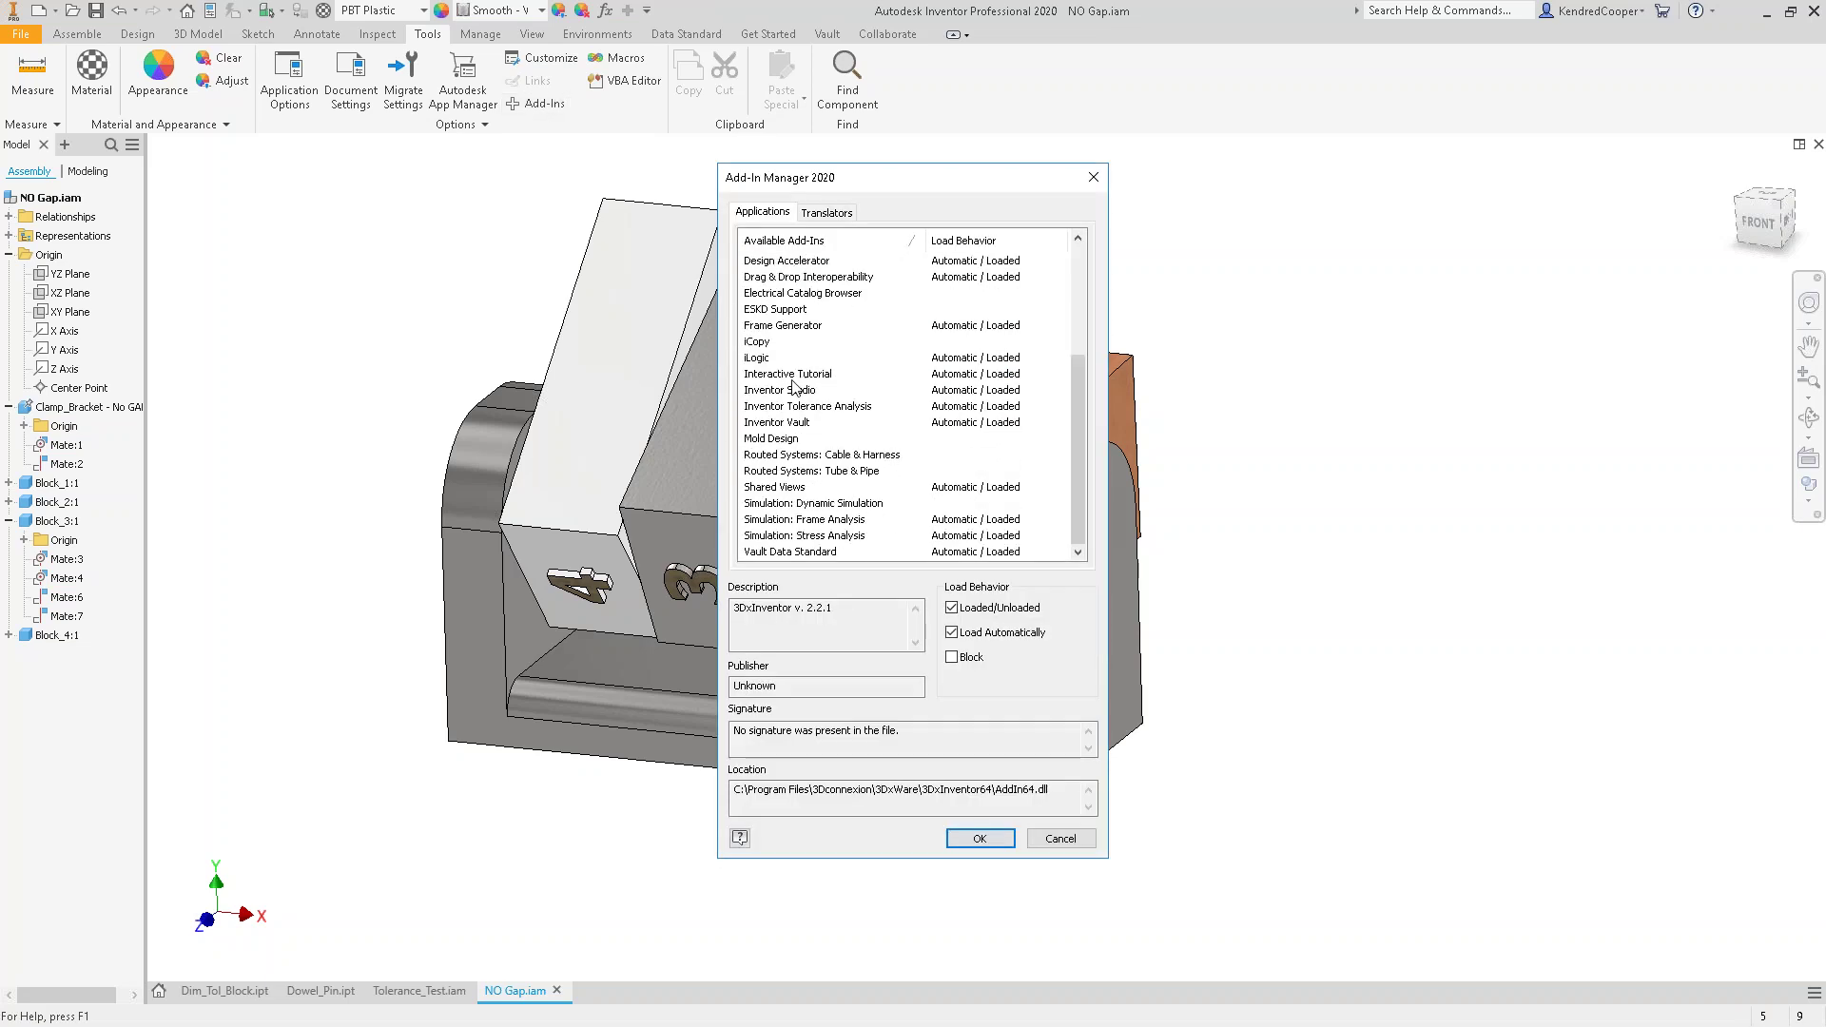
left_click(823, 406)
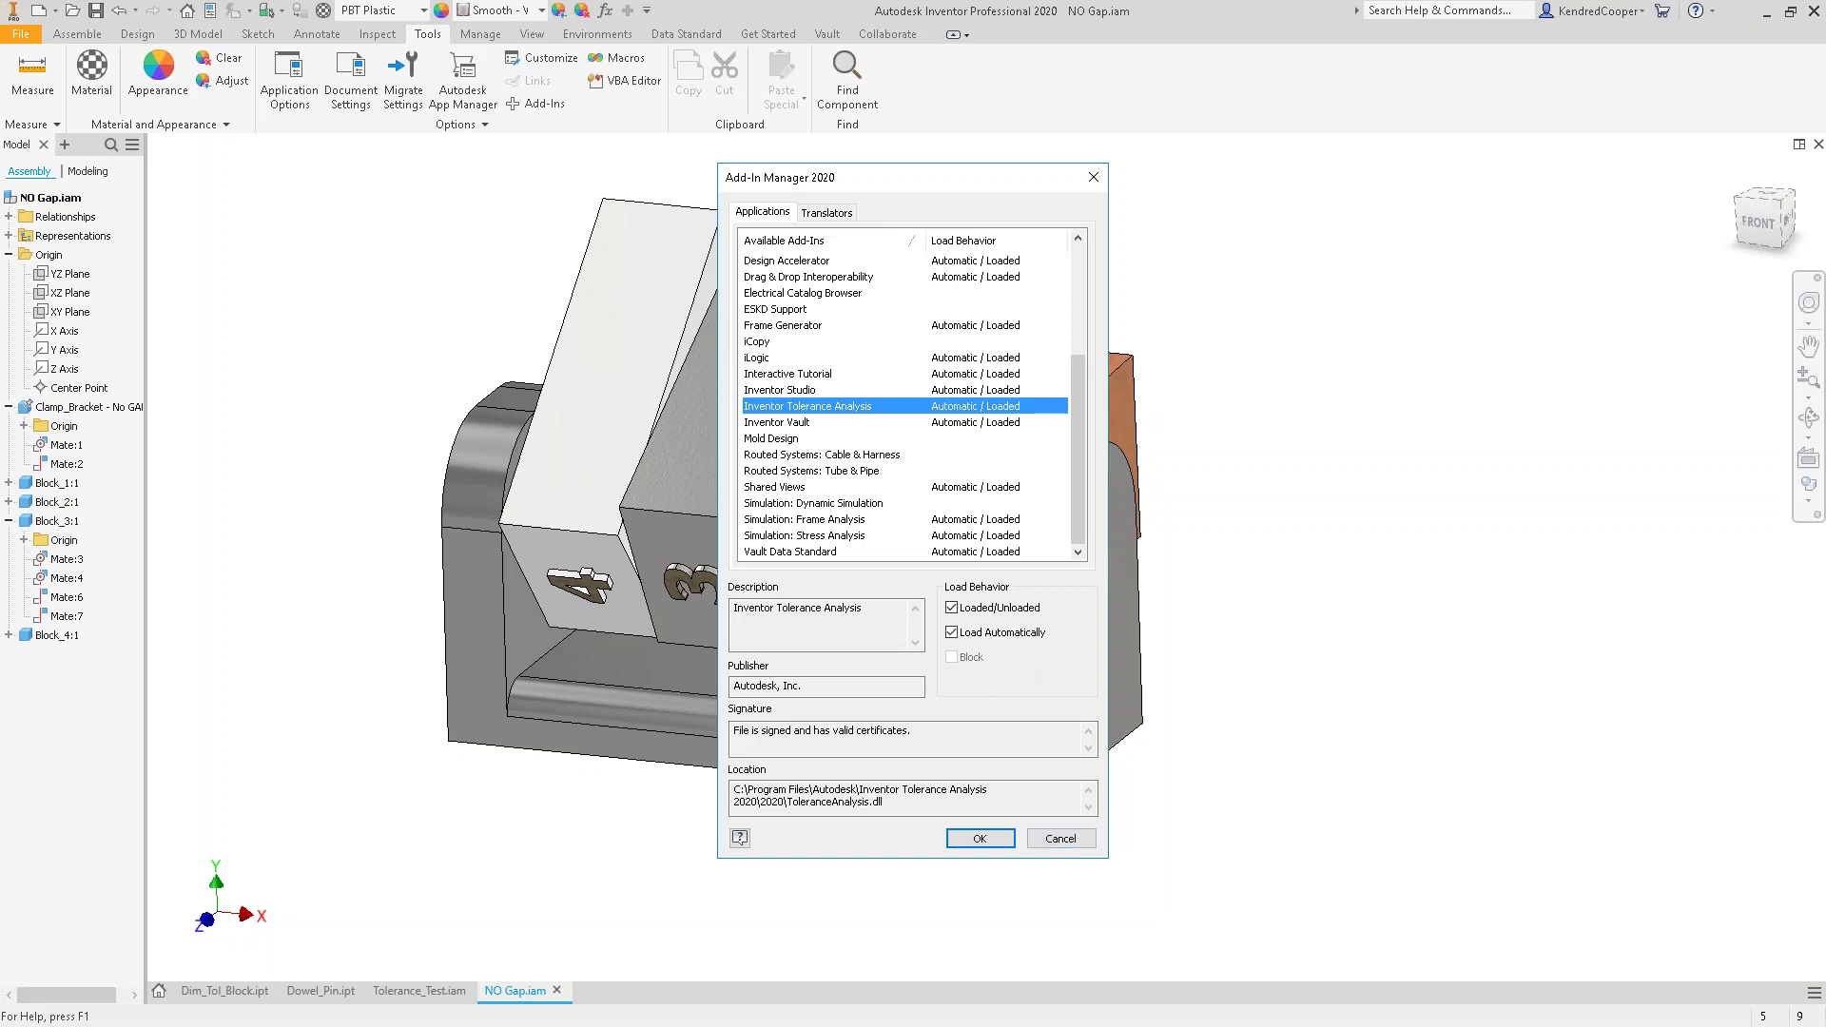
left_click(1070, 841)
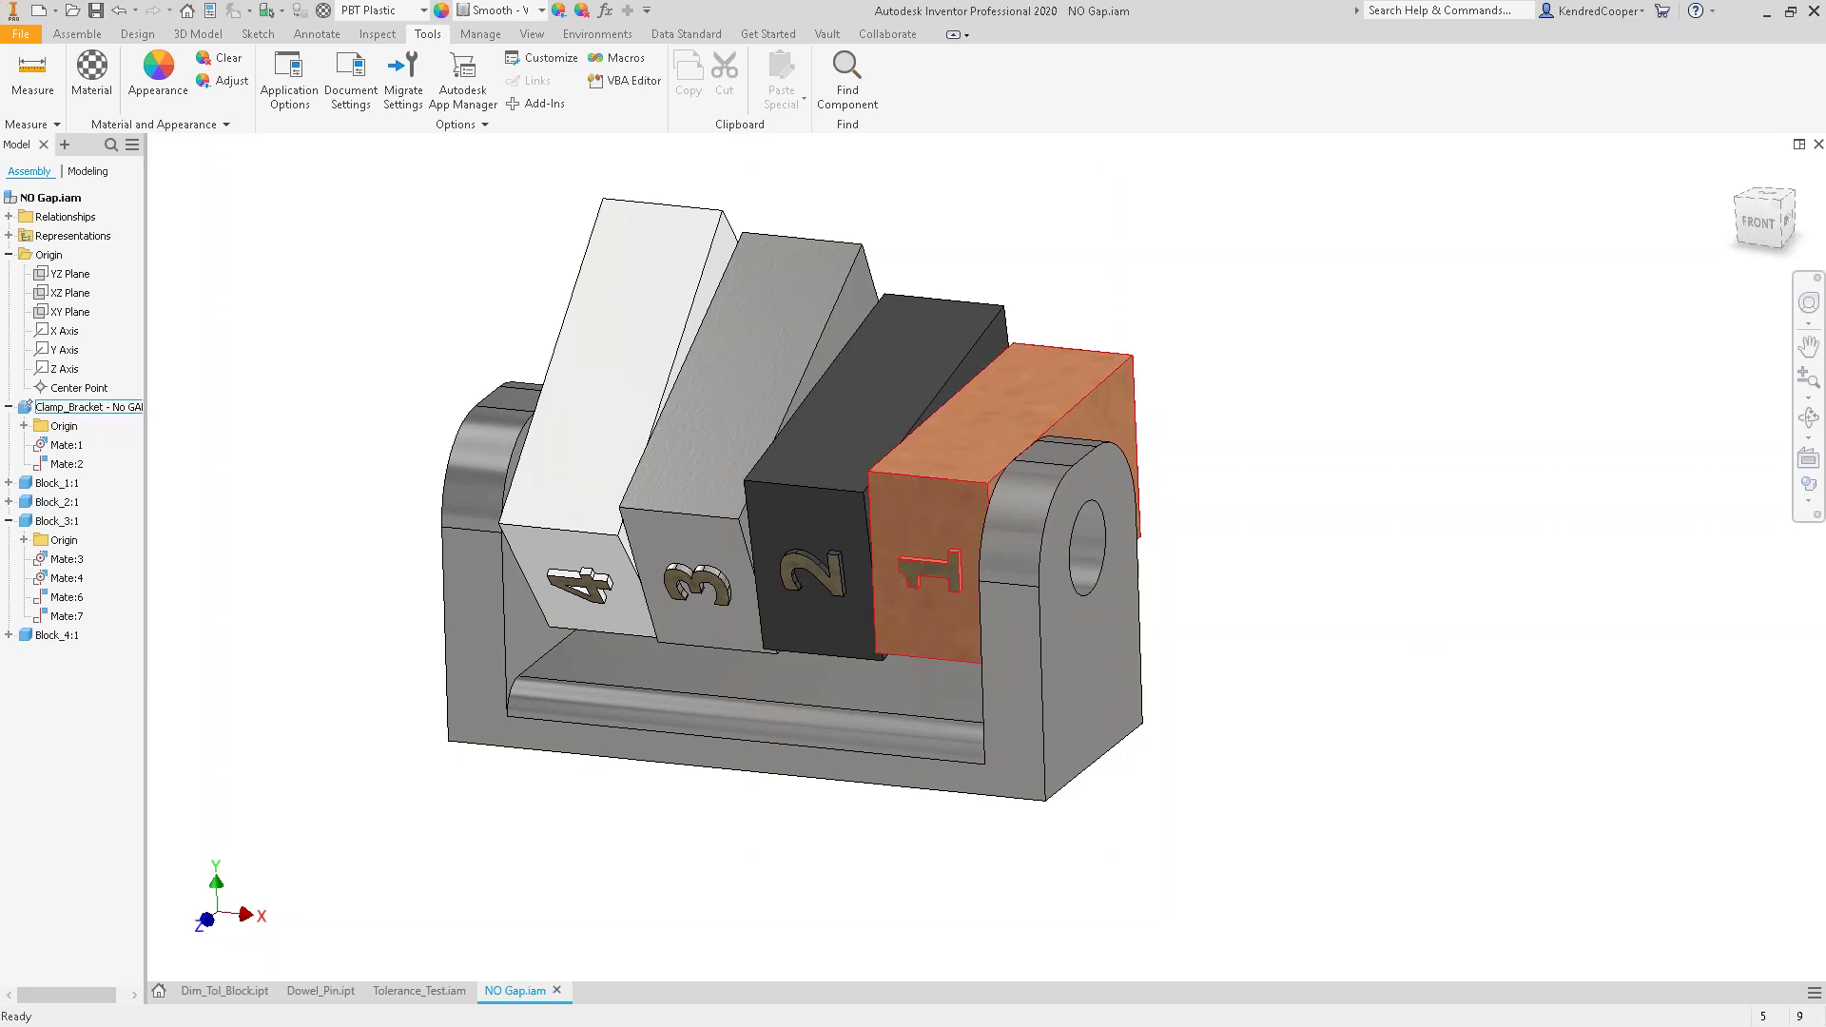
left_click(597, 34)
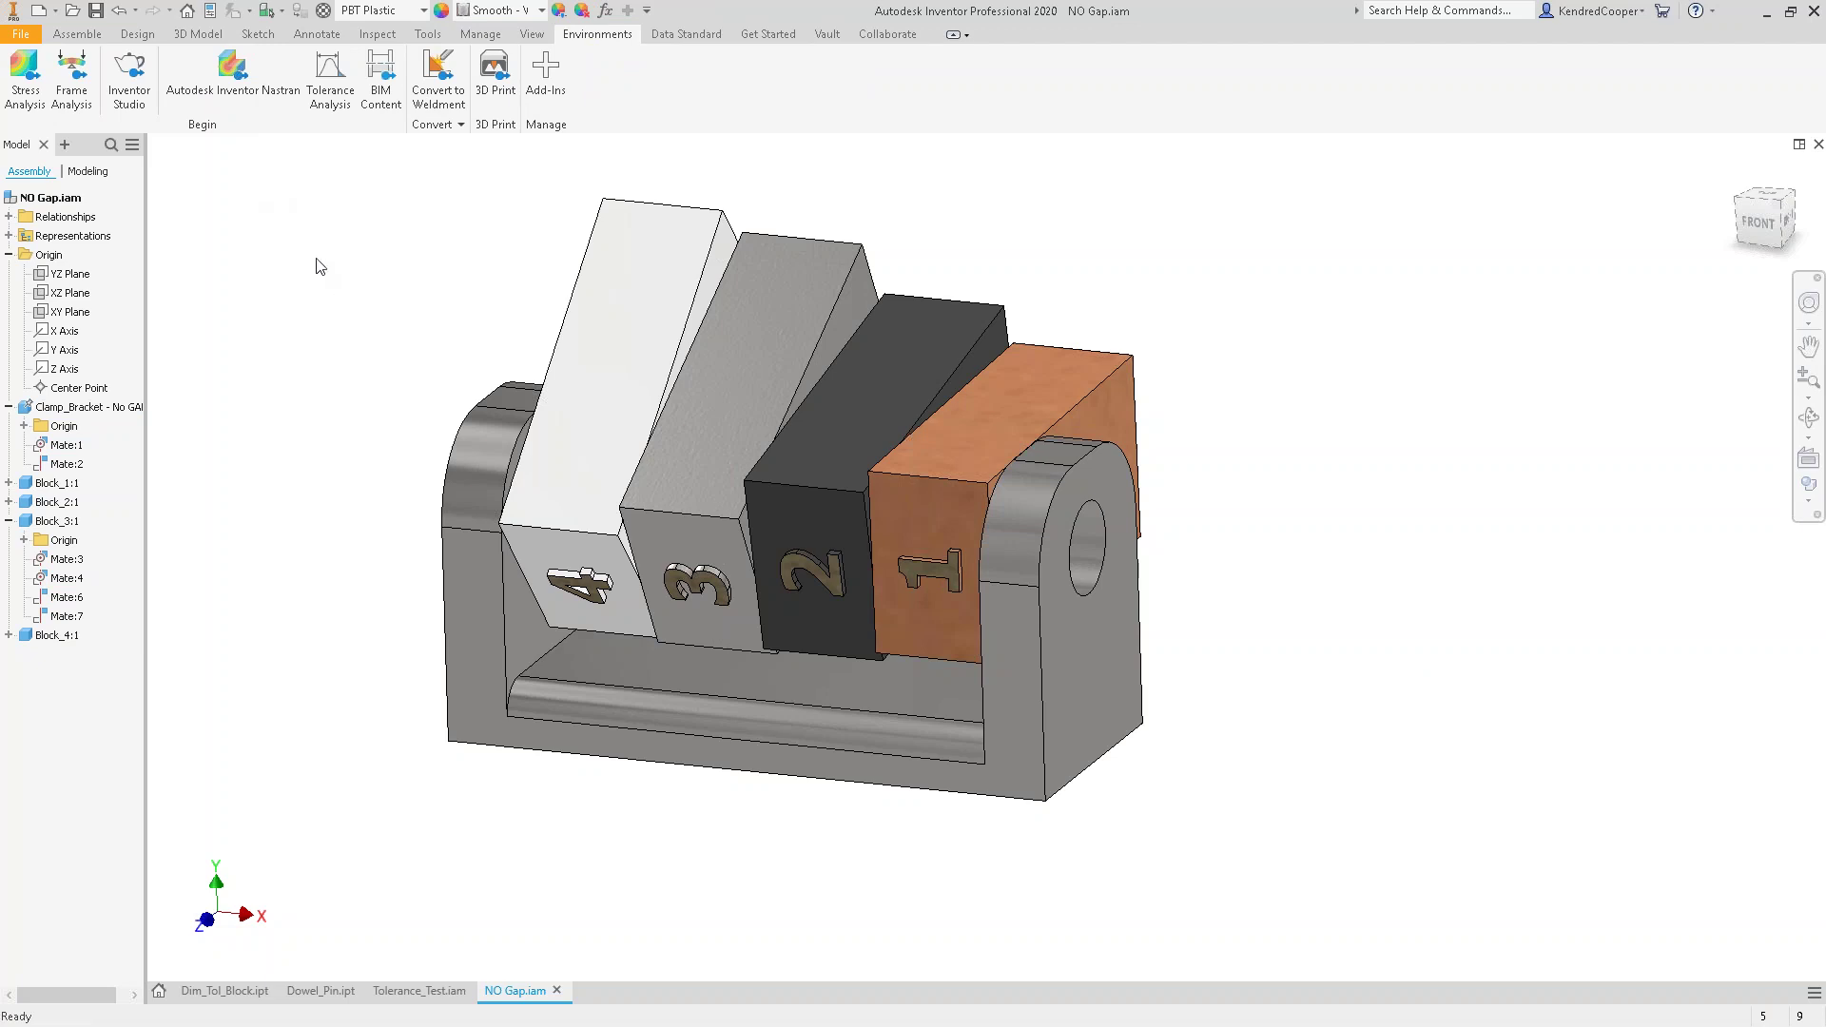
- Enter Tolerance Analysis, resize the stackup summary panel and re-centre the assembly view
left_click(340, 85)
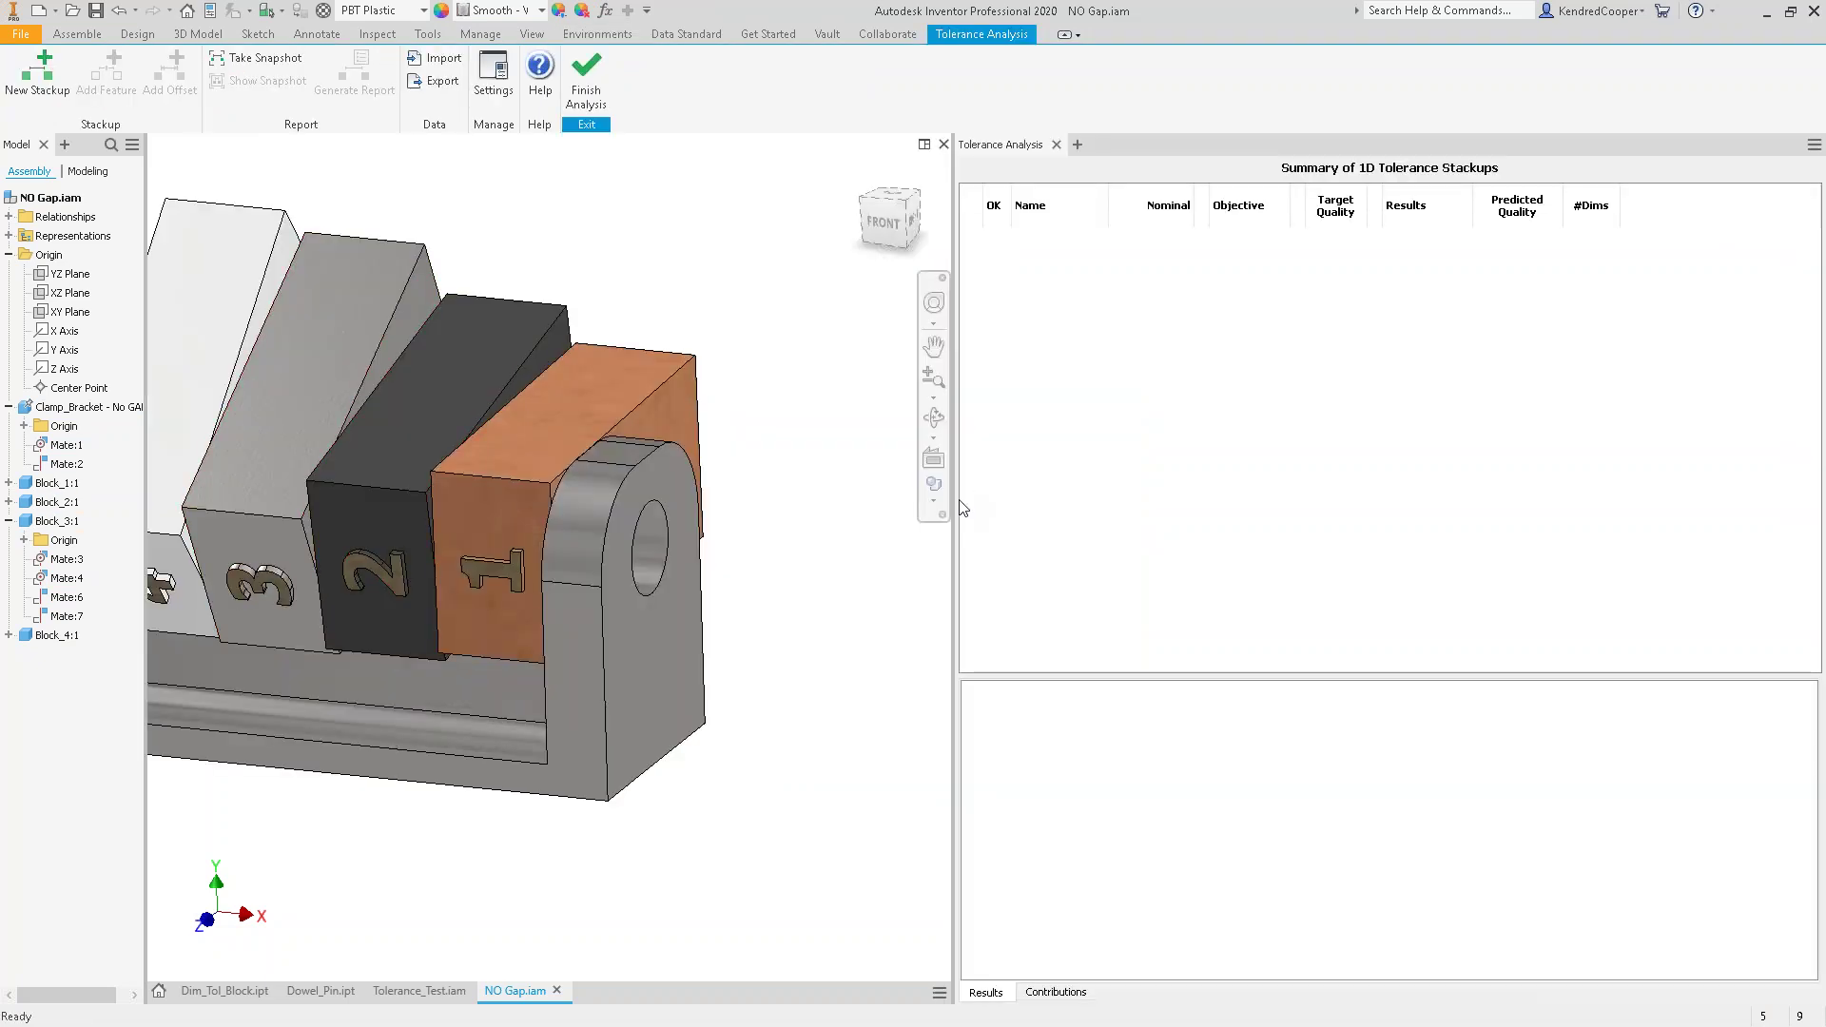
left_click_drag(955, 533, 1125, 531)
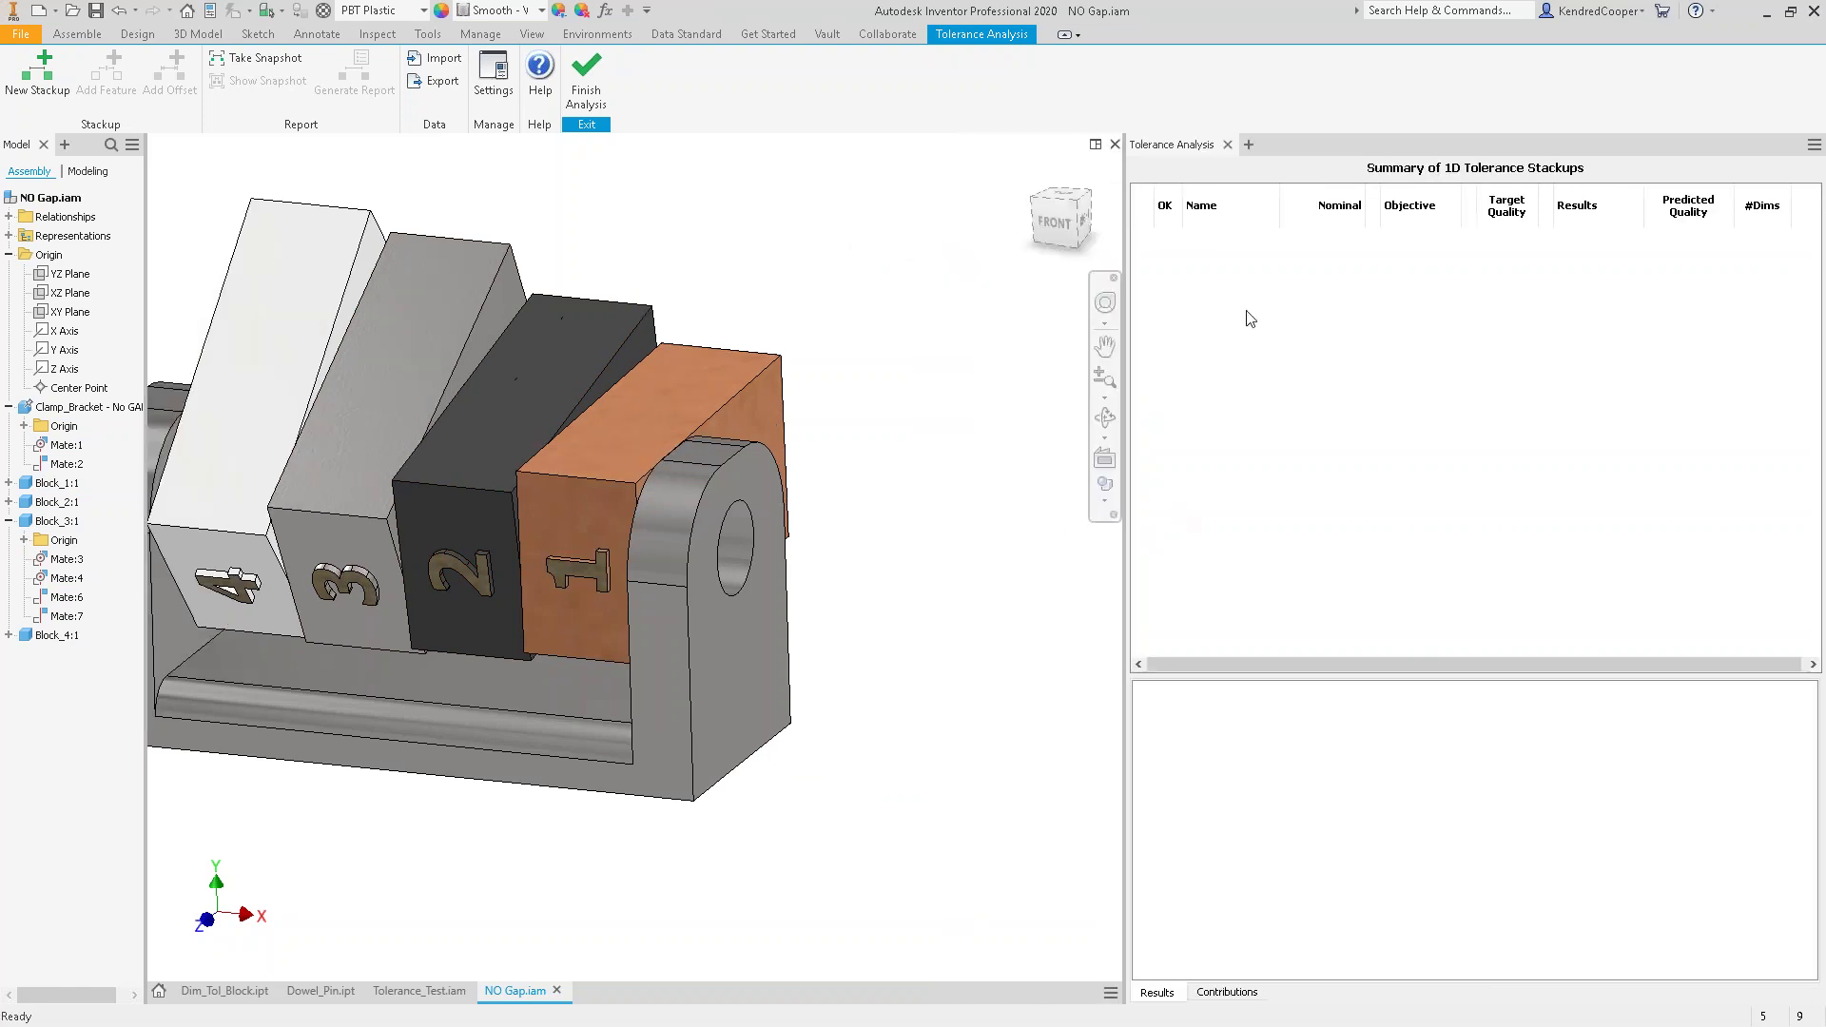
right_click(860, 314)
left_click(1013, 334)
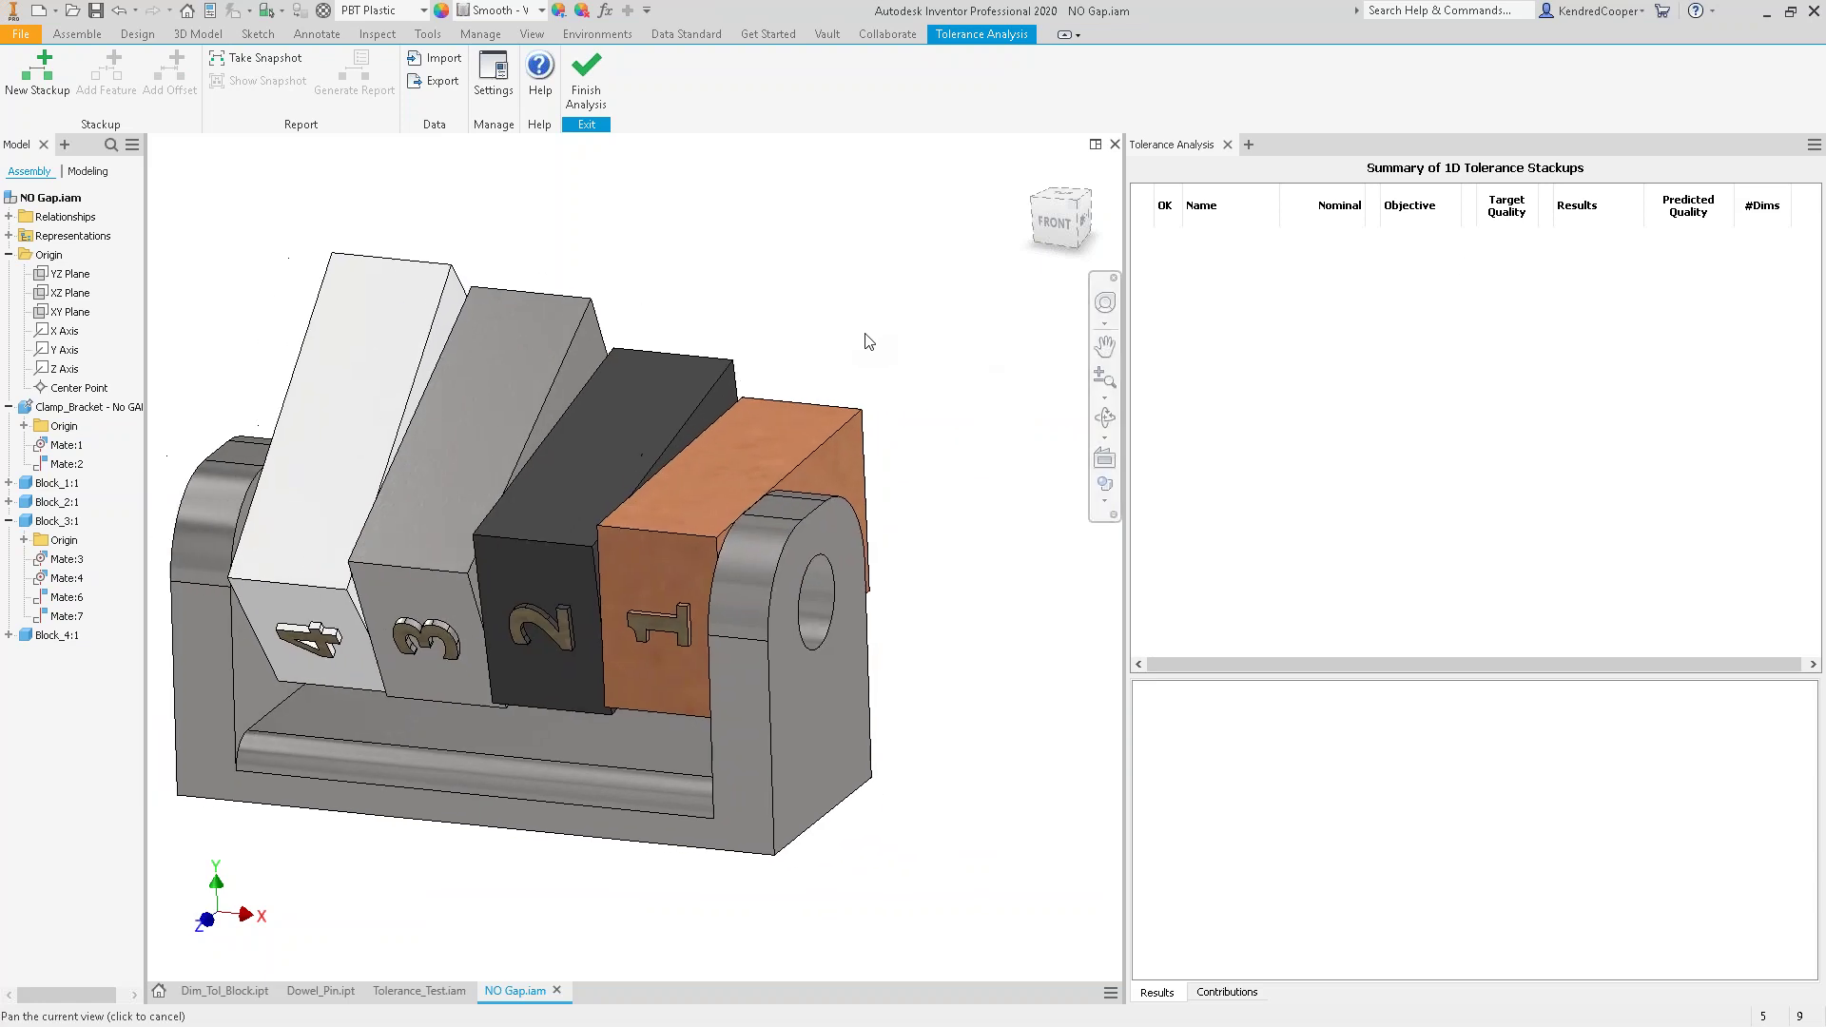
key("F2")
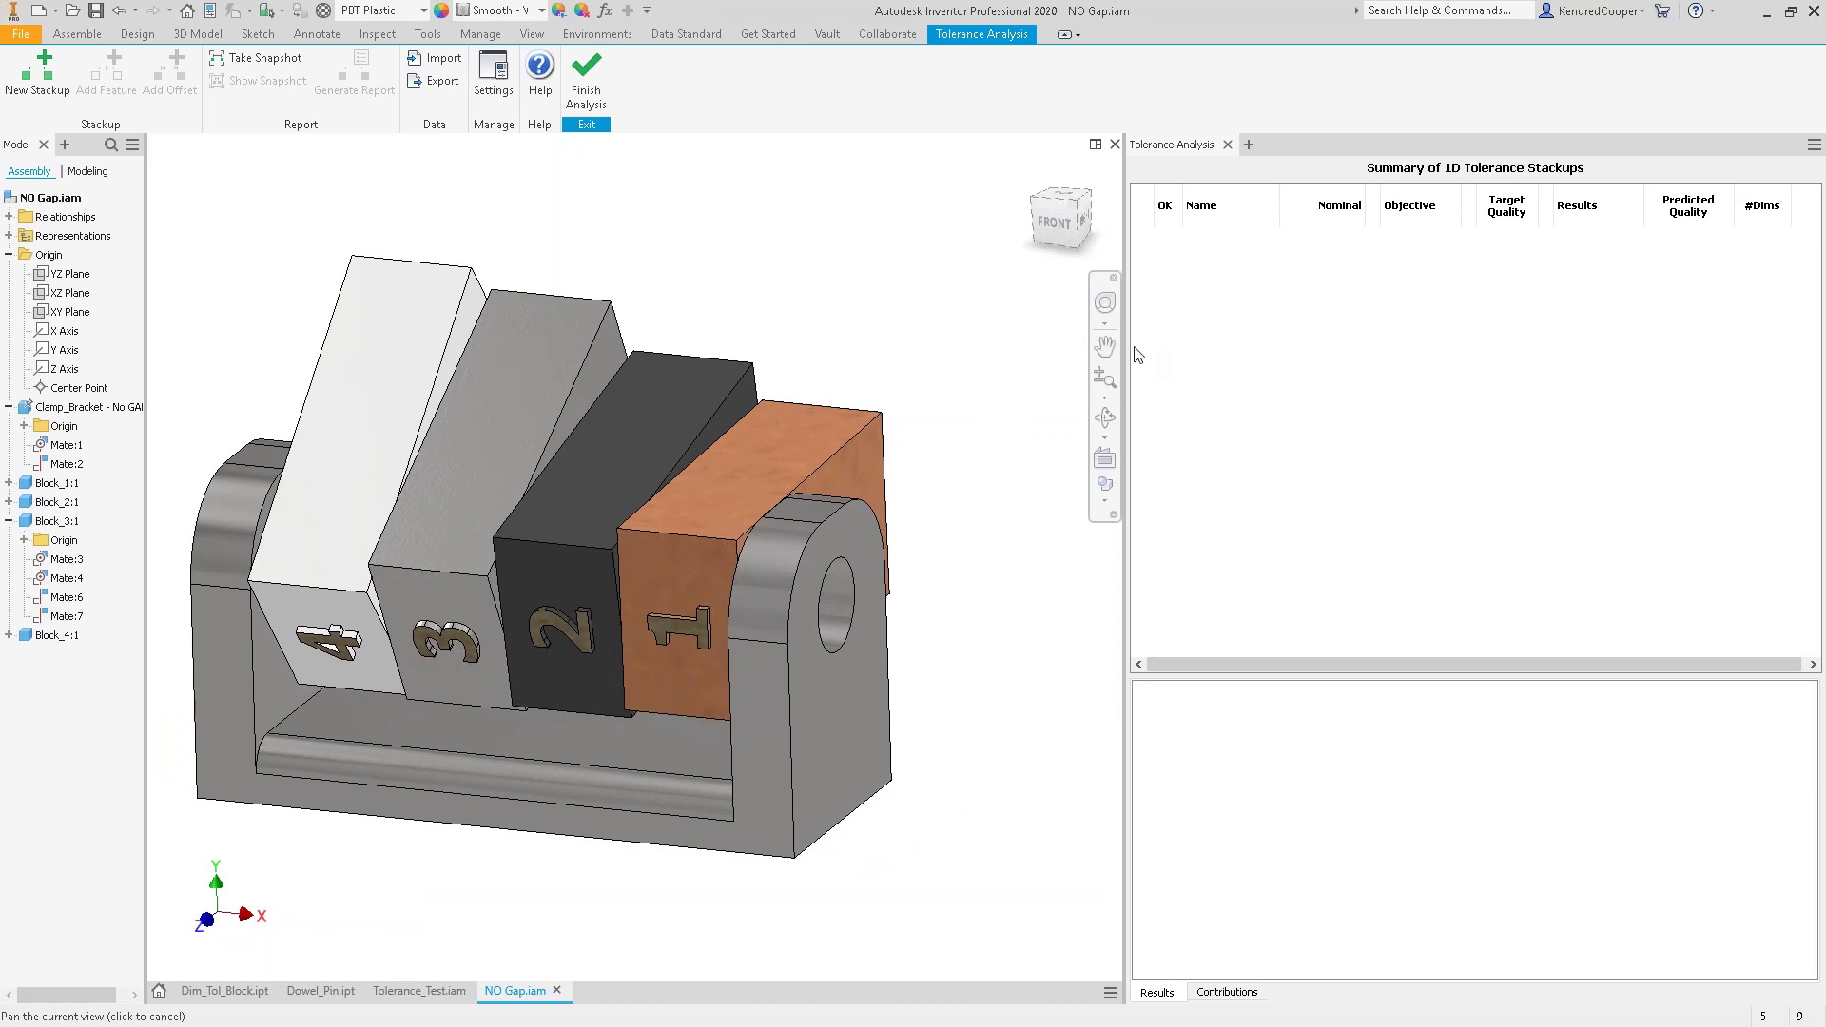
left_click_drag(1125, 356, 1172, 358)
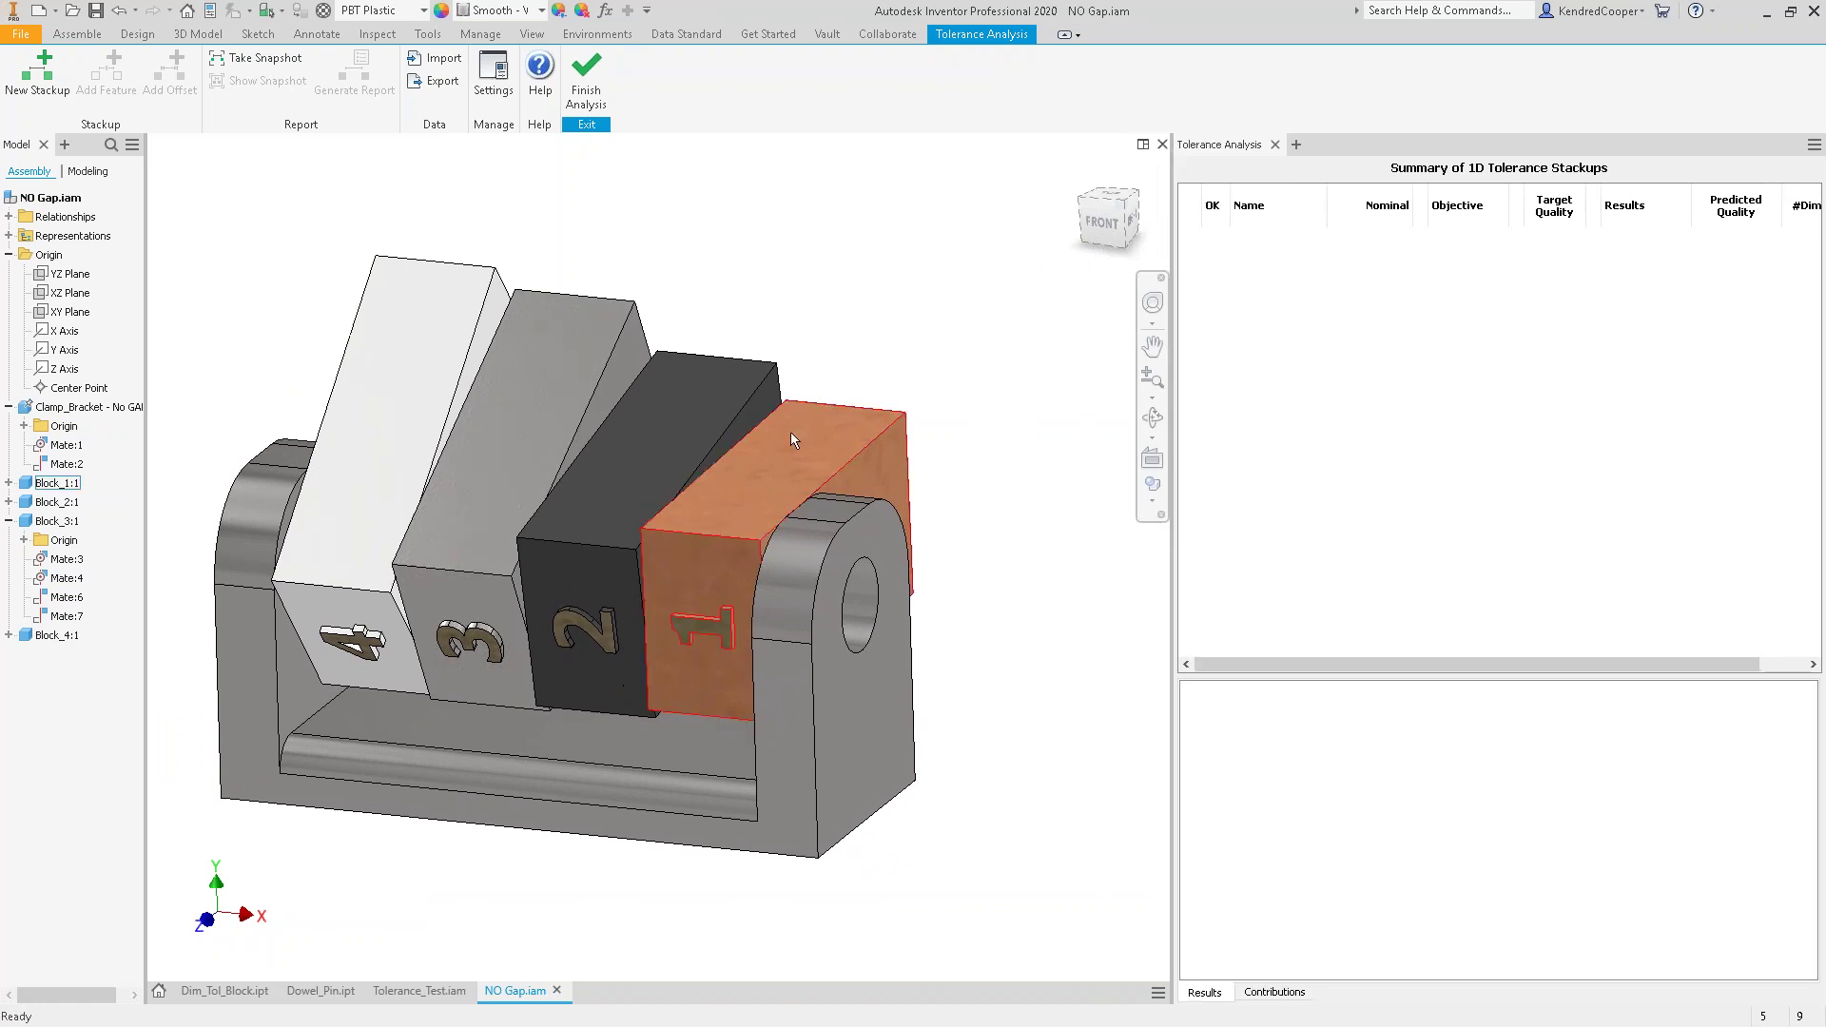
- Start a new stackup and orbit the view to show the blocks' right side and top
left_click(70, 78)
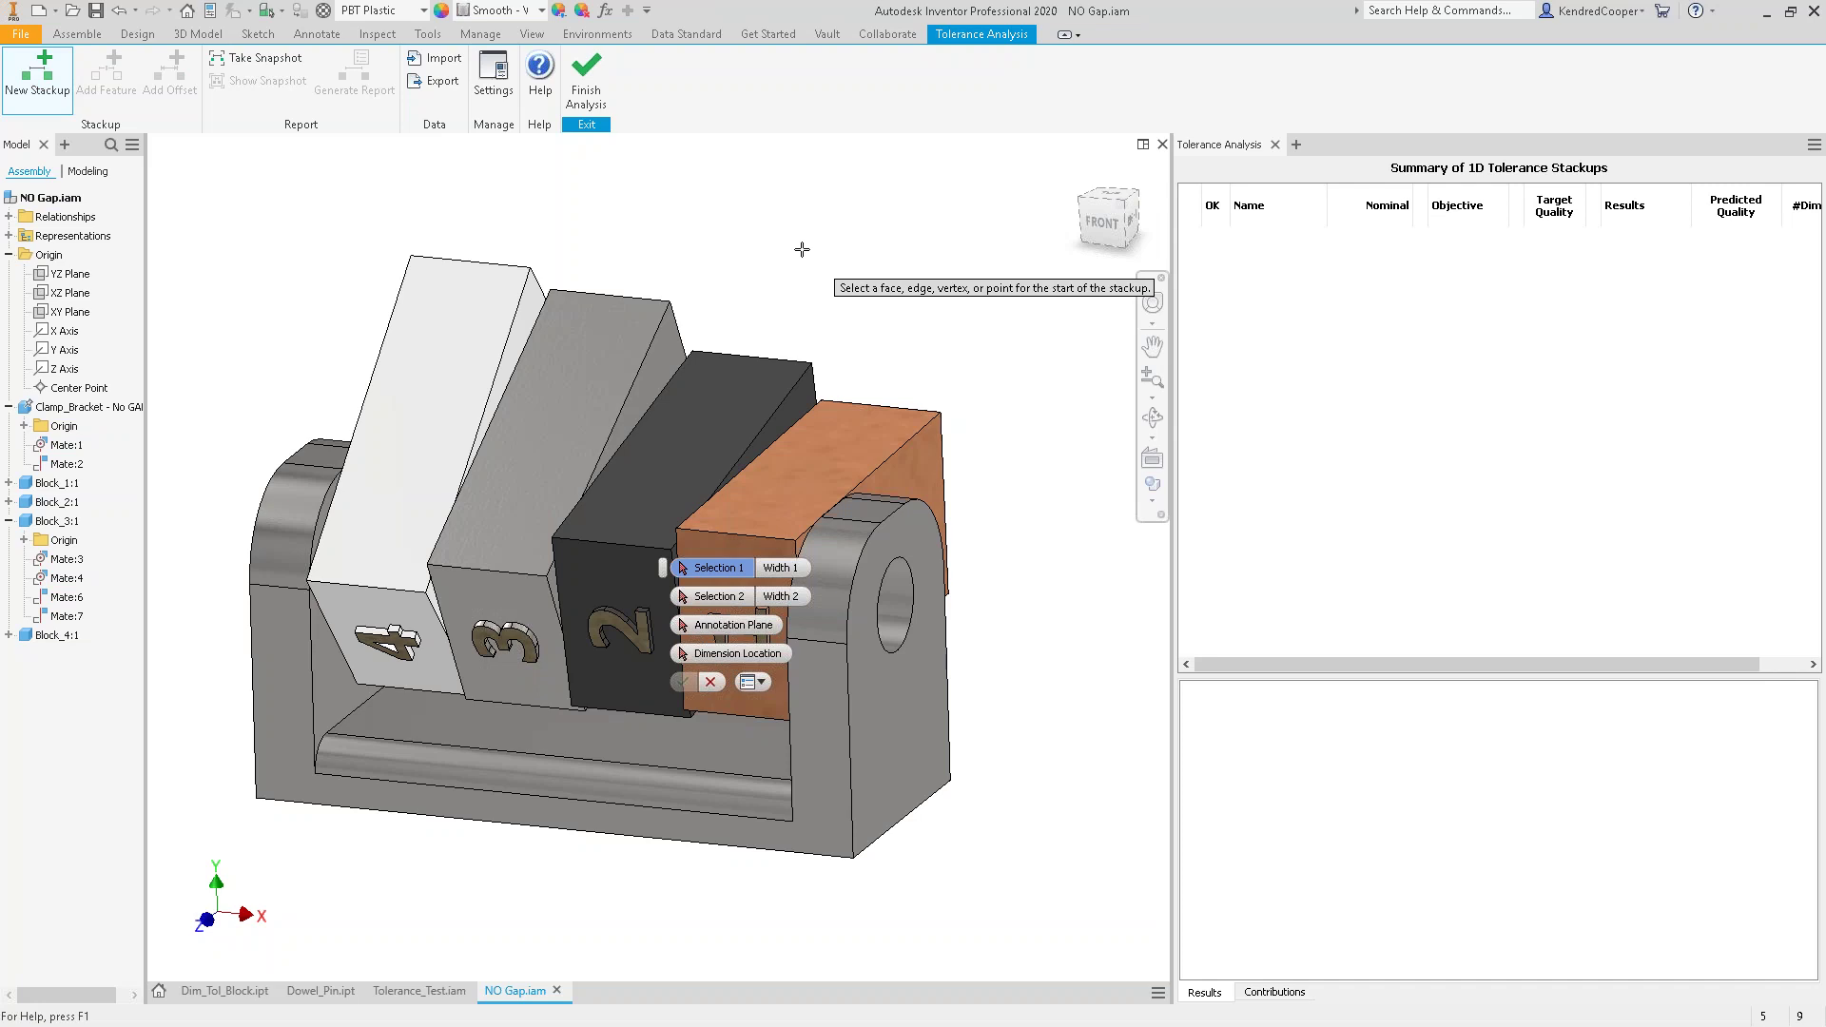
key("F5")
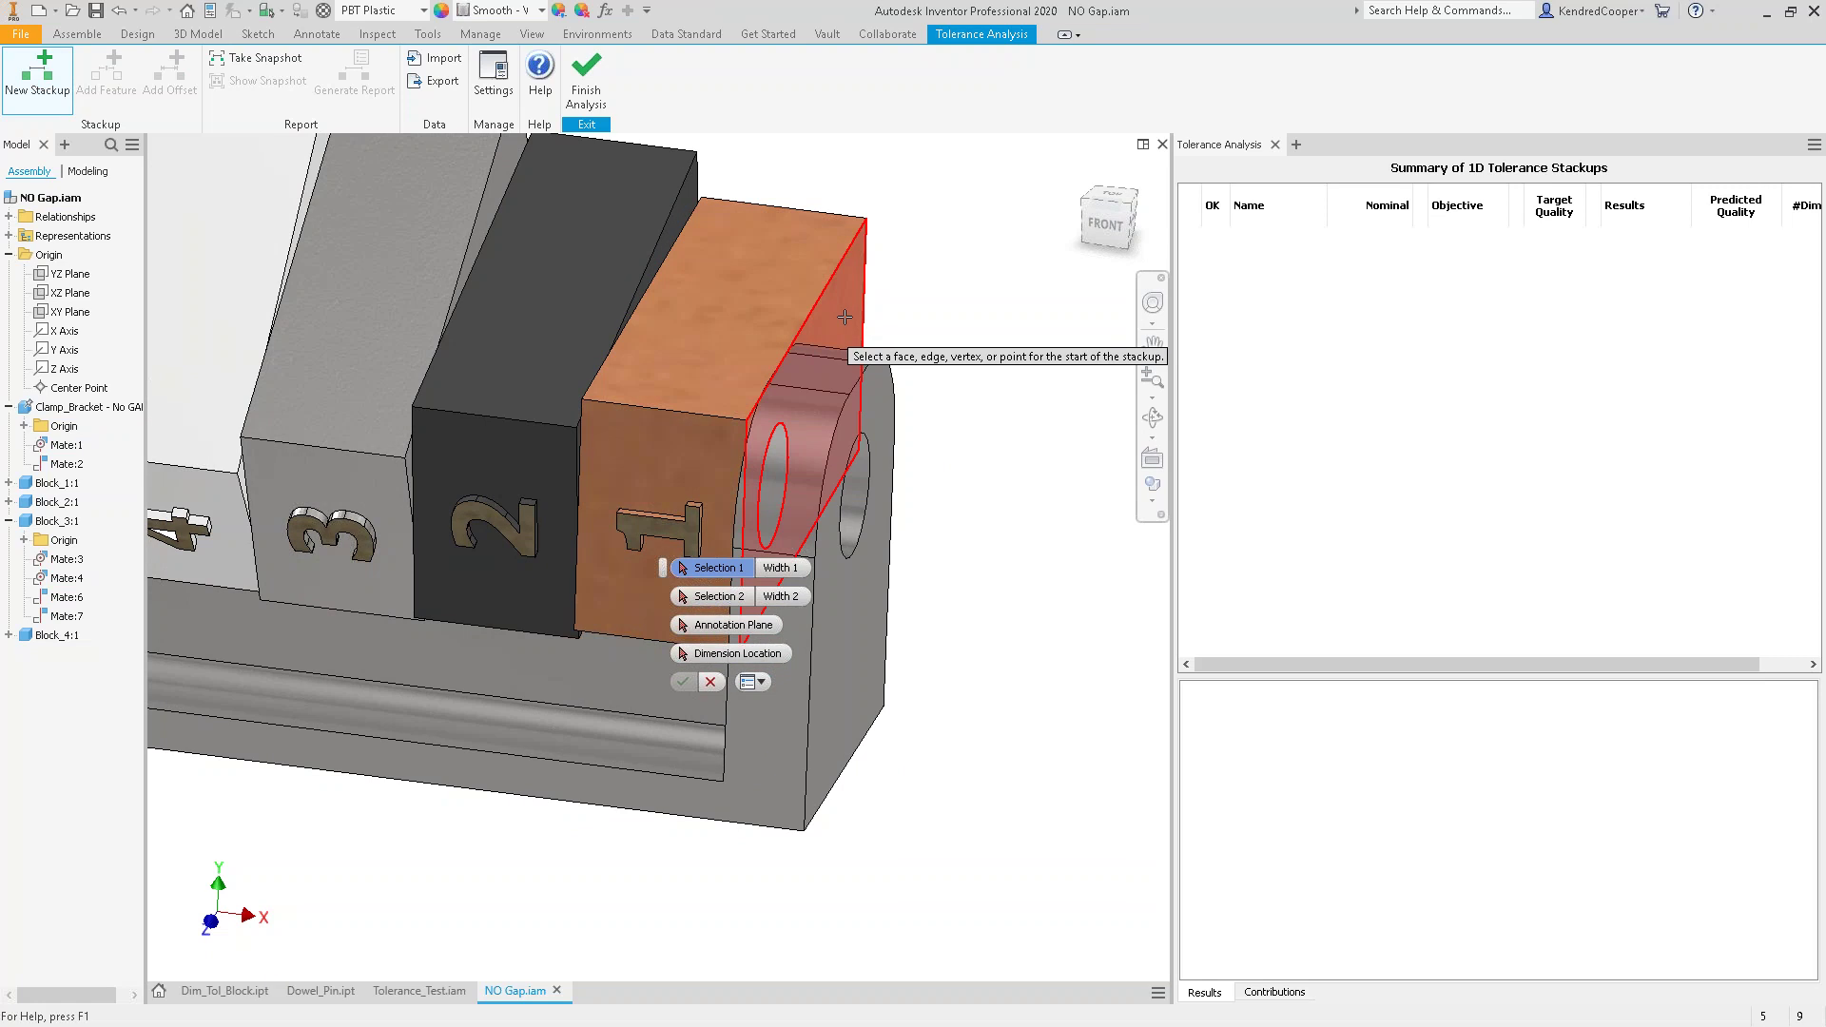
key("F5")
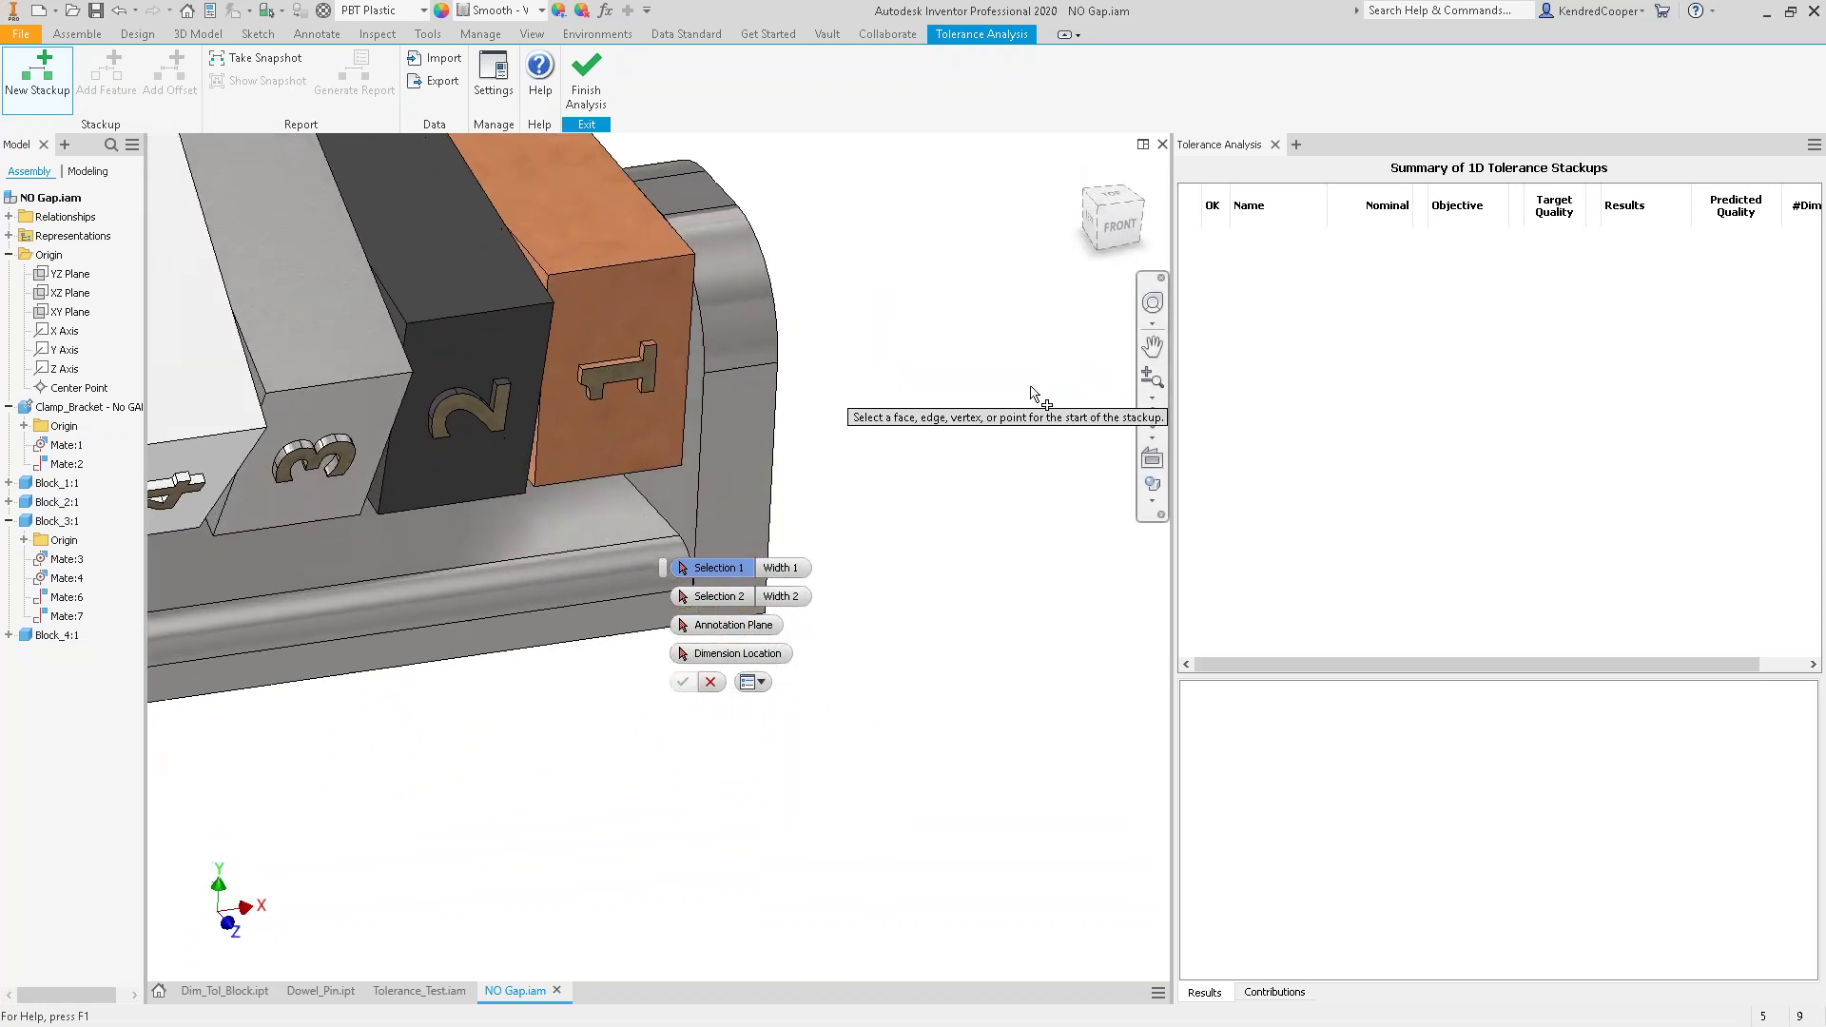
key("F5")
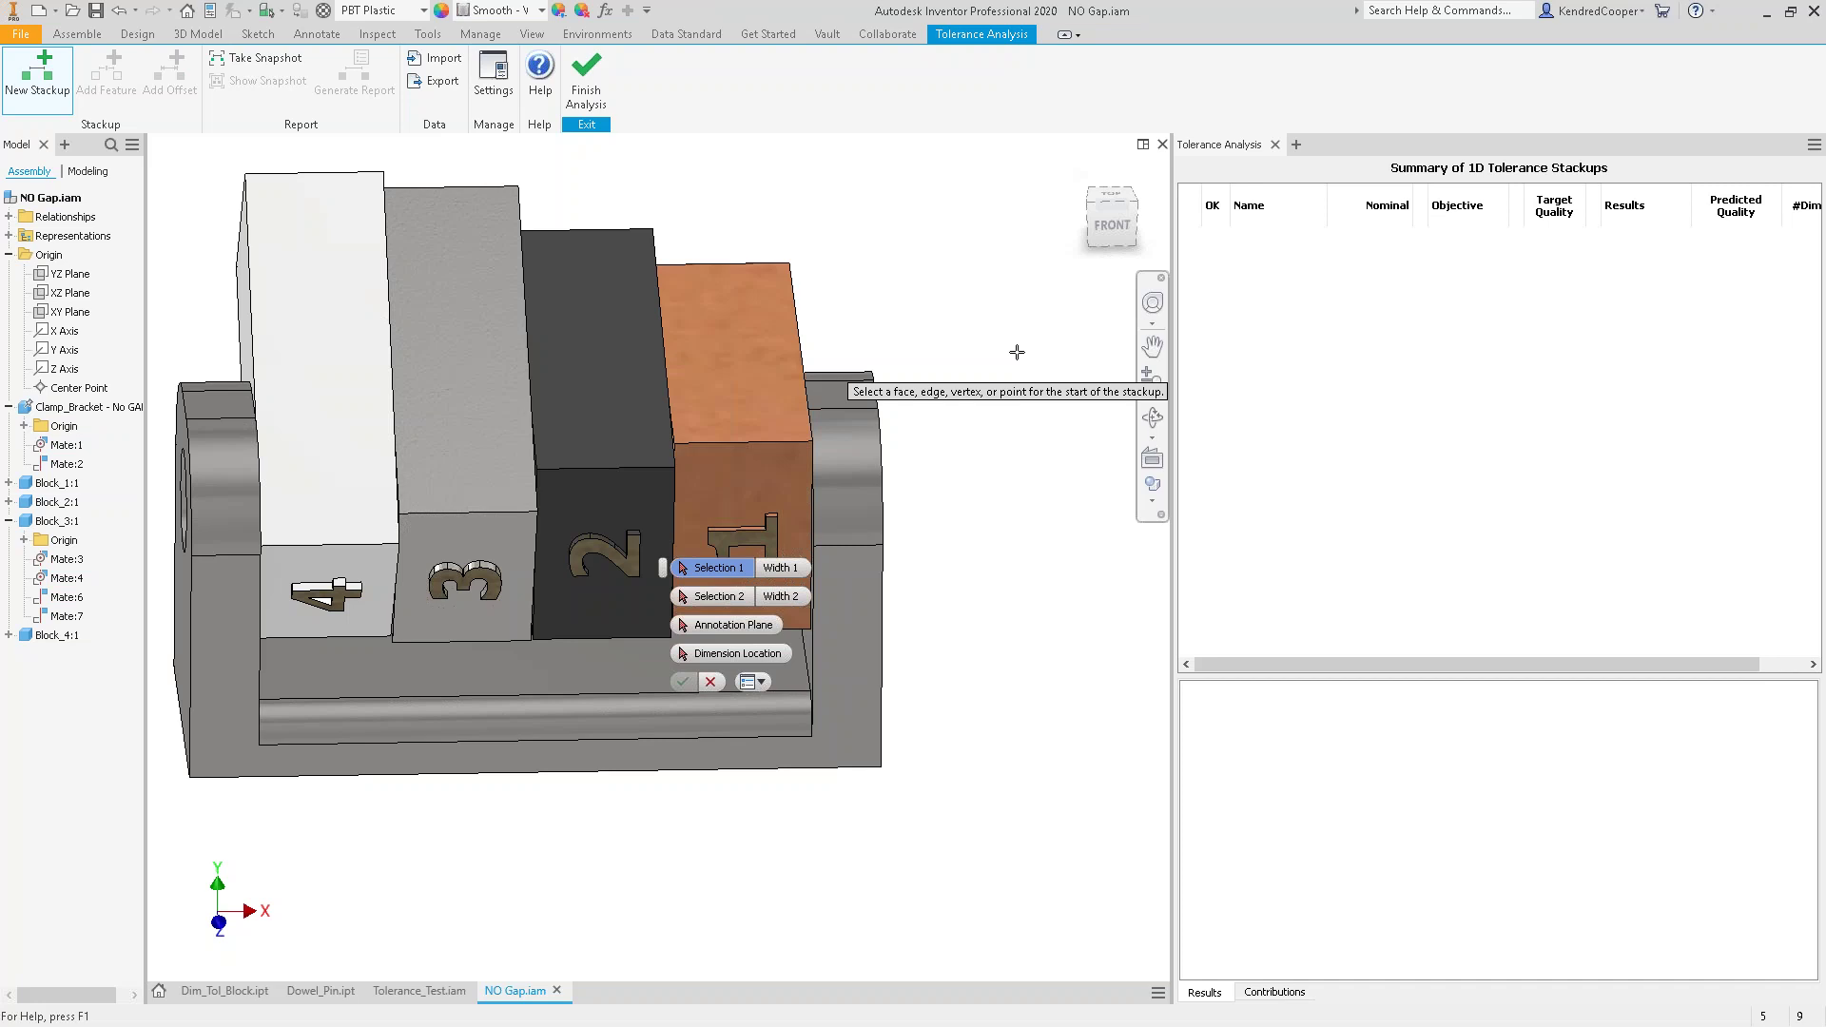
middle_click_drag(929, 298, 989, 297, "shift")
middle_click_drag(816, 298, 696, 188, "shift")
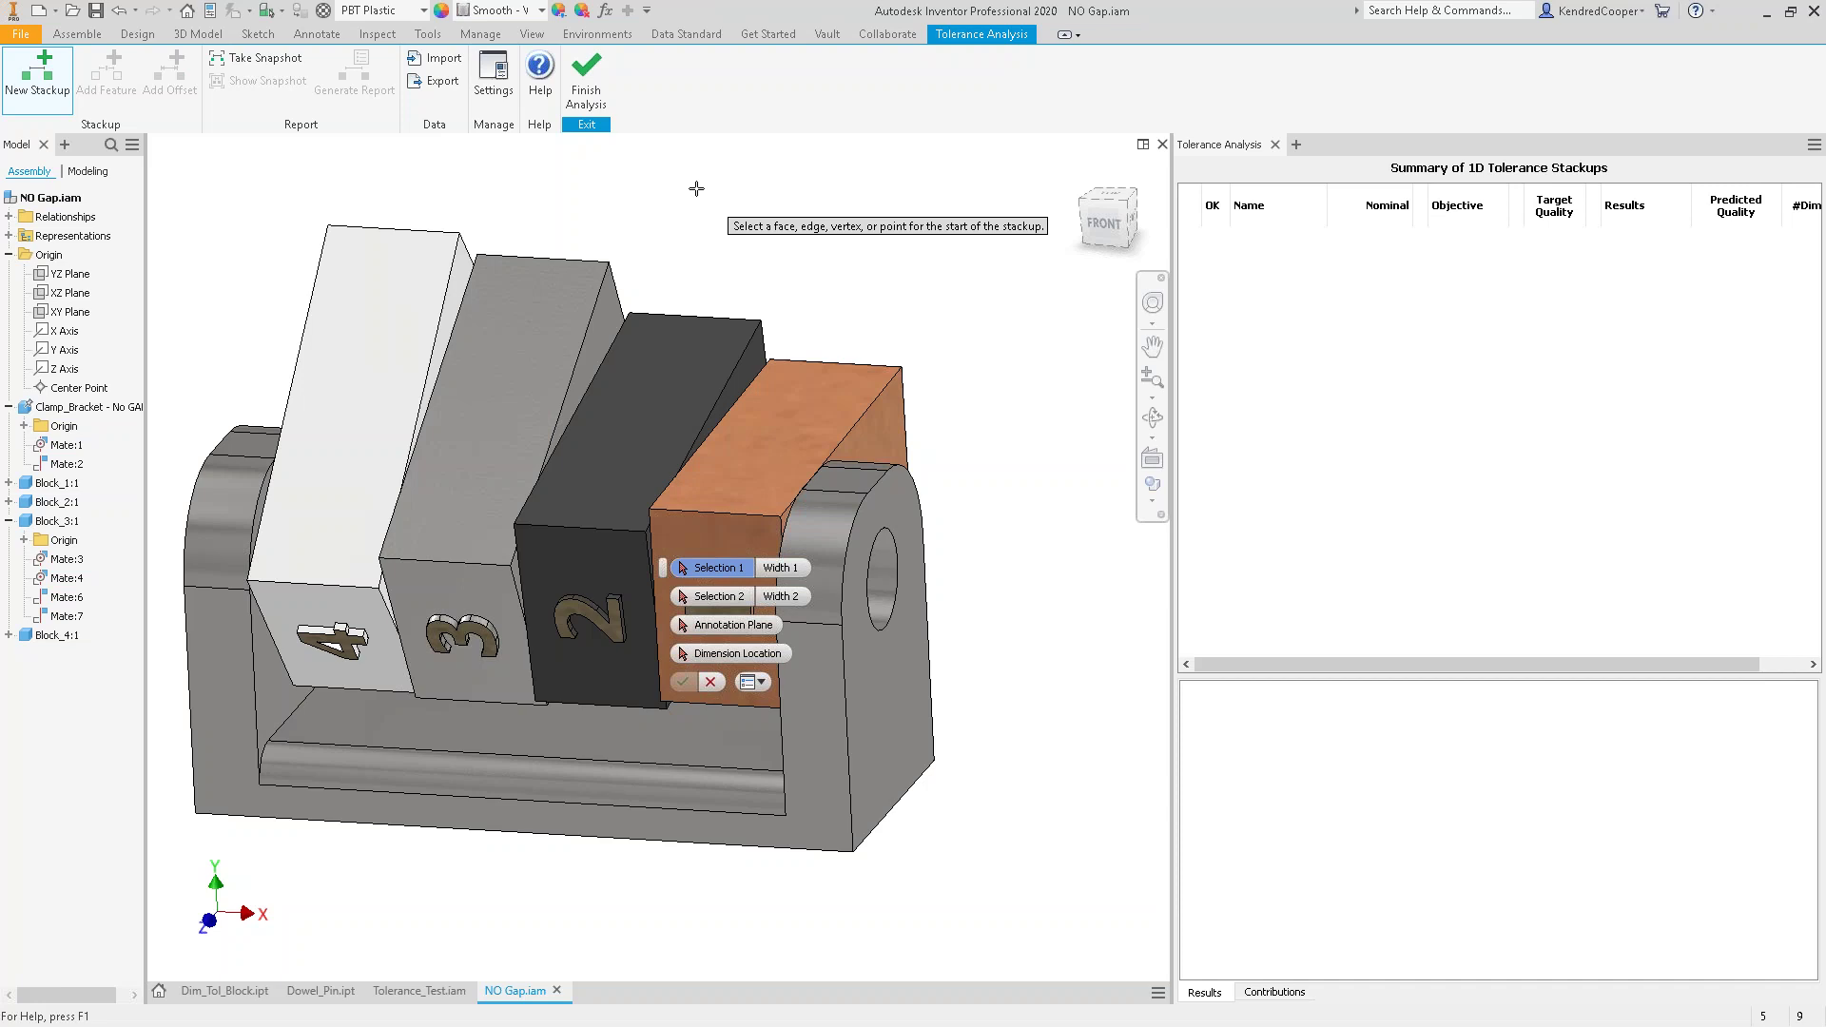
middle_click_drag(960, 397, 960, 461, "shift")
- Pick the bracket end face as Selection 1 and the ending face as Selection 2
left_click(951, 439)
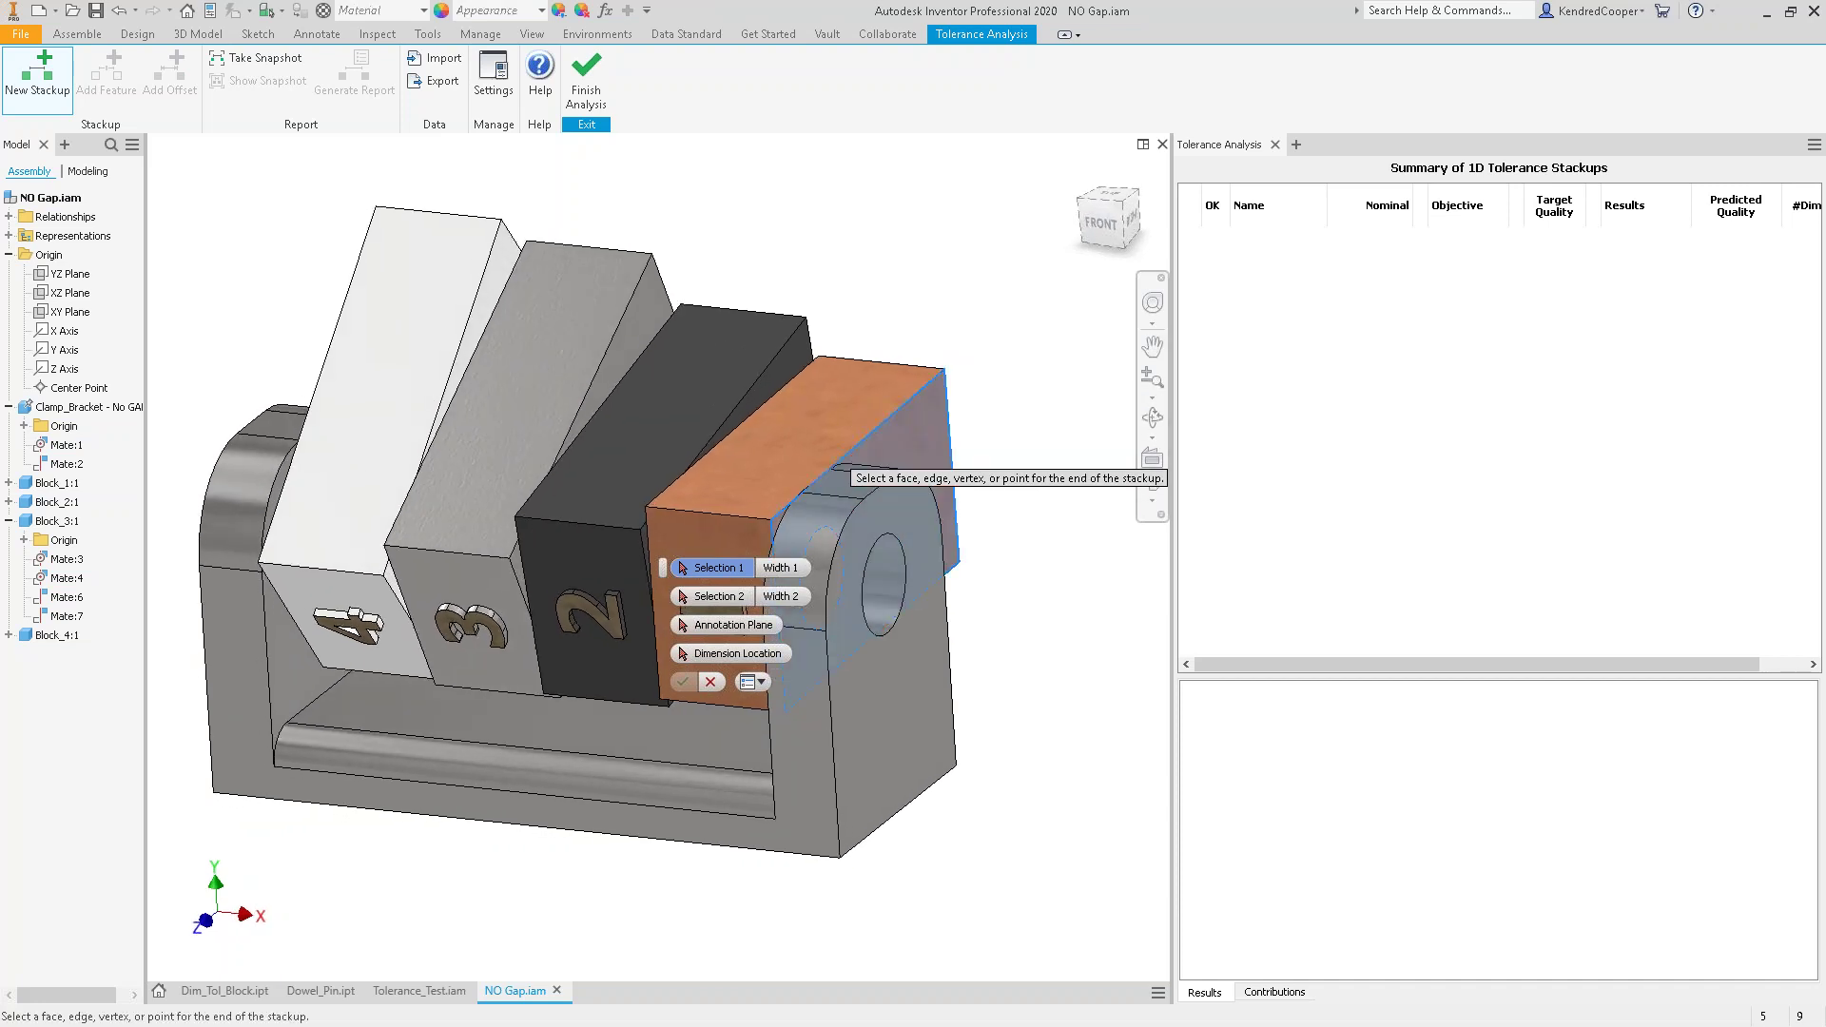
middle_click_drag(966, 253, 962, 253, "shift")
scroll(965, 250, "up", 5)
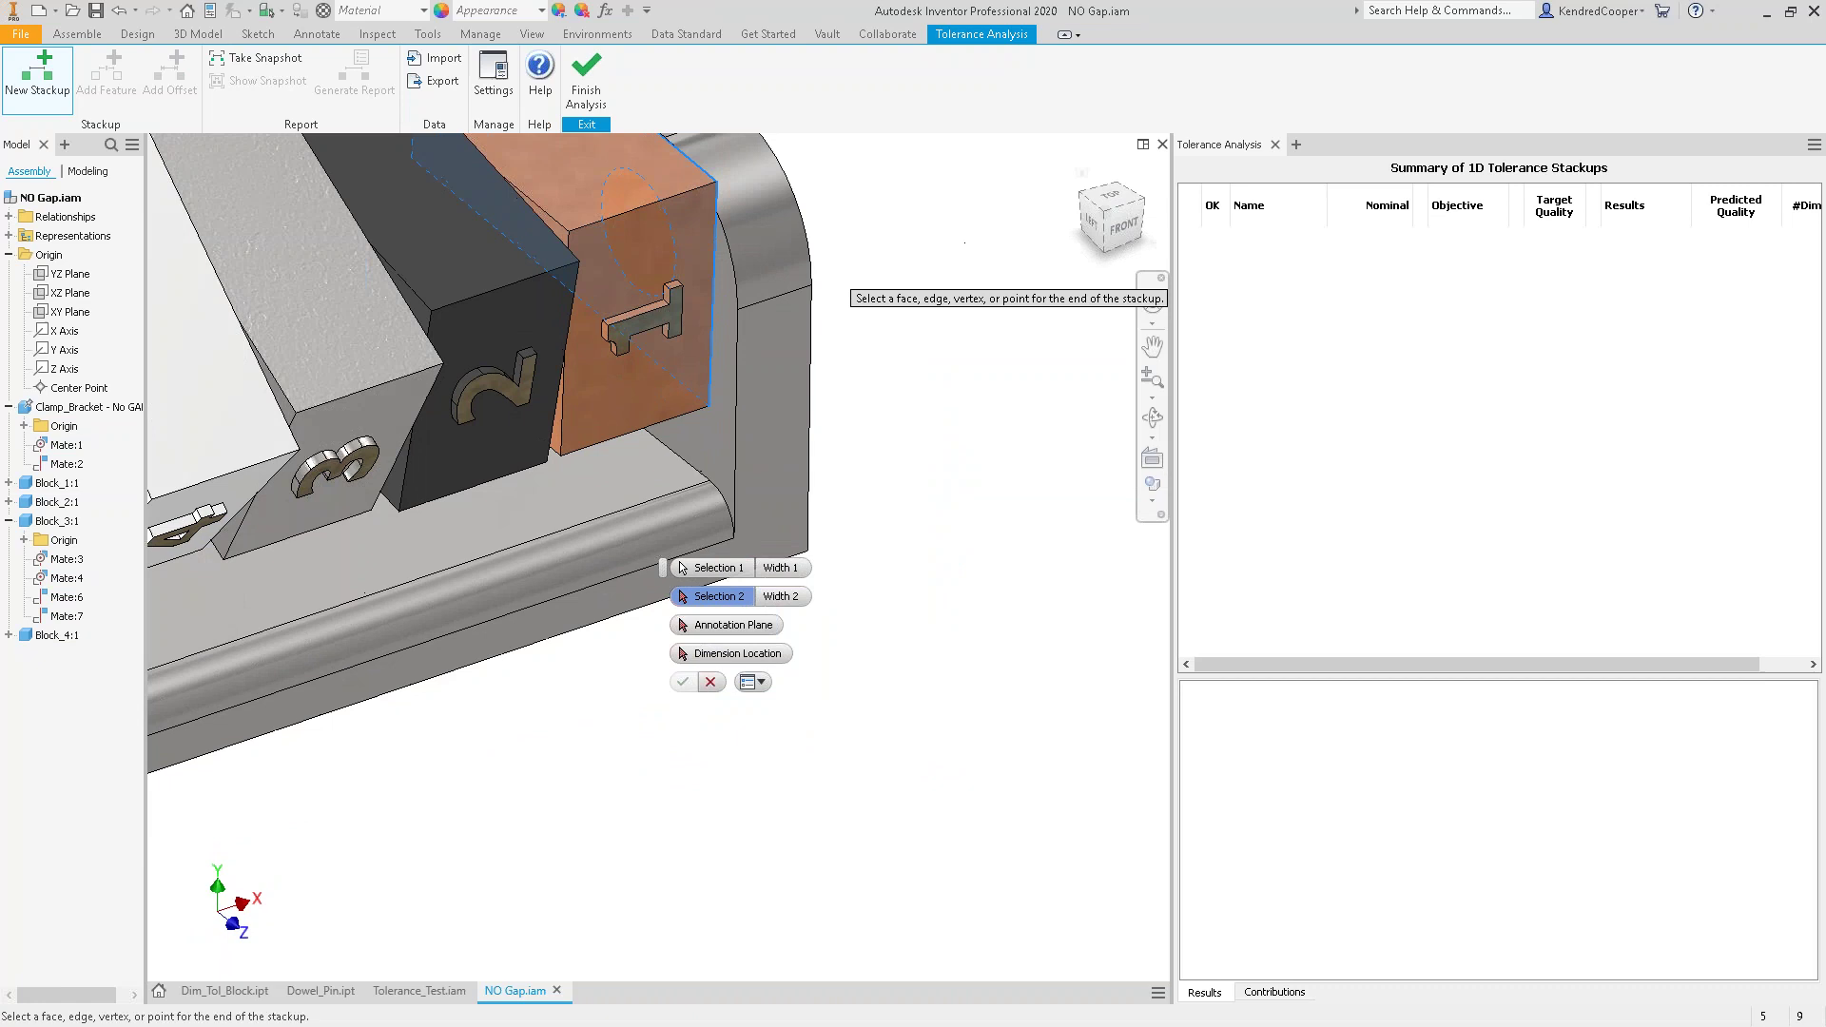
left_click(714, 443)
middle_click_drag(904, 358, 966, 249, "shift")
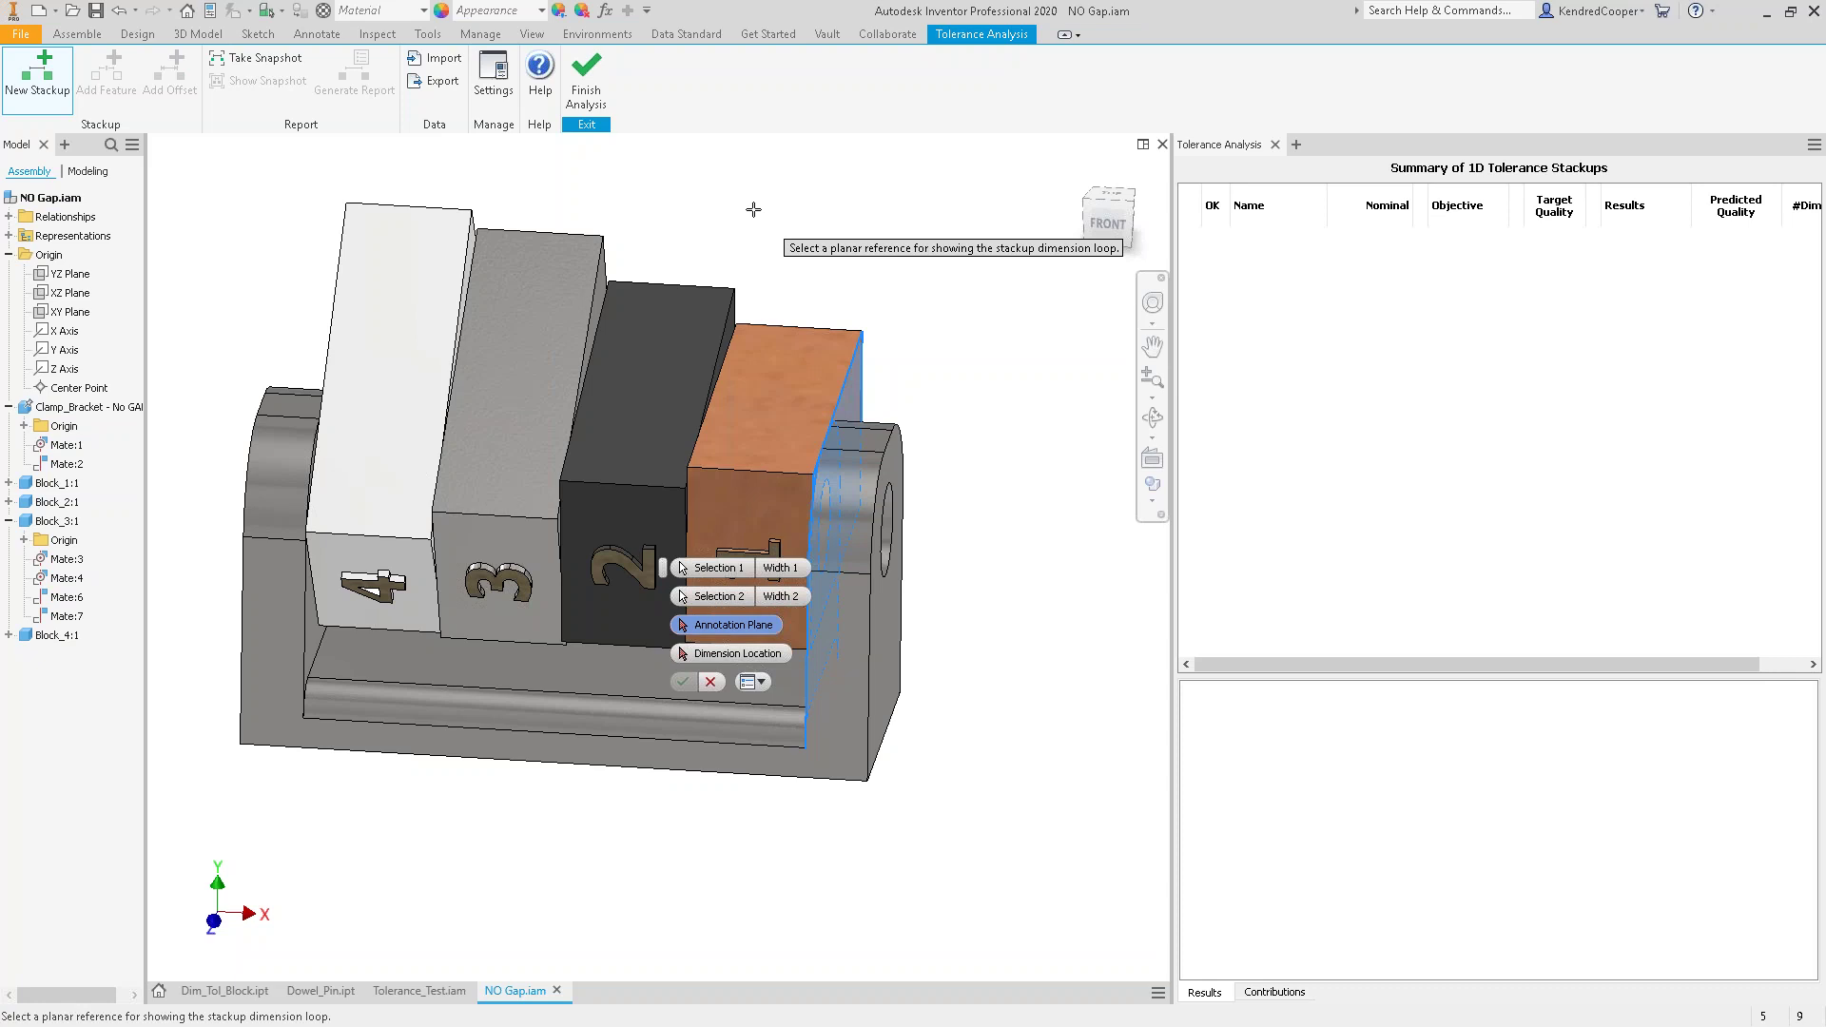
- Use the XY Plane as the annotation plane and place the stackup dimension above the blocks
left_click(54, 314)
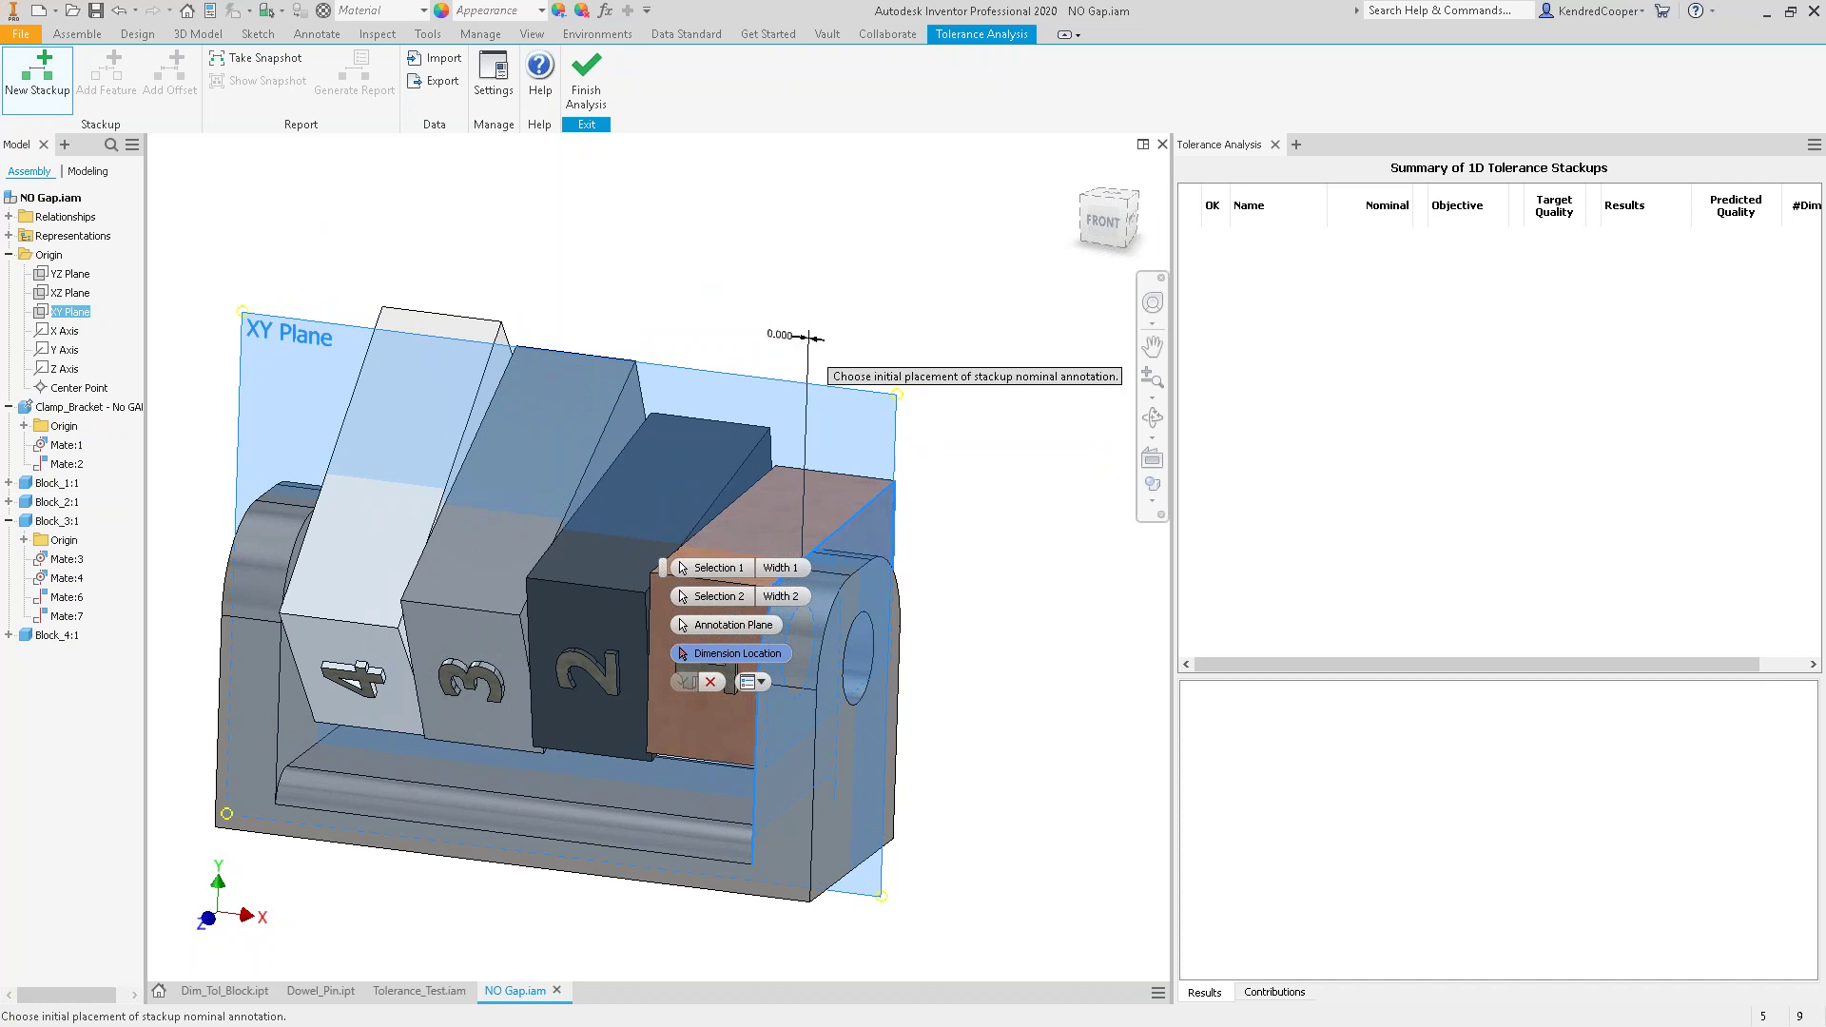
left_click(809, 338)
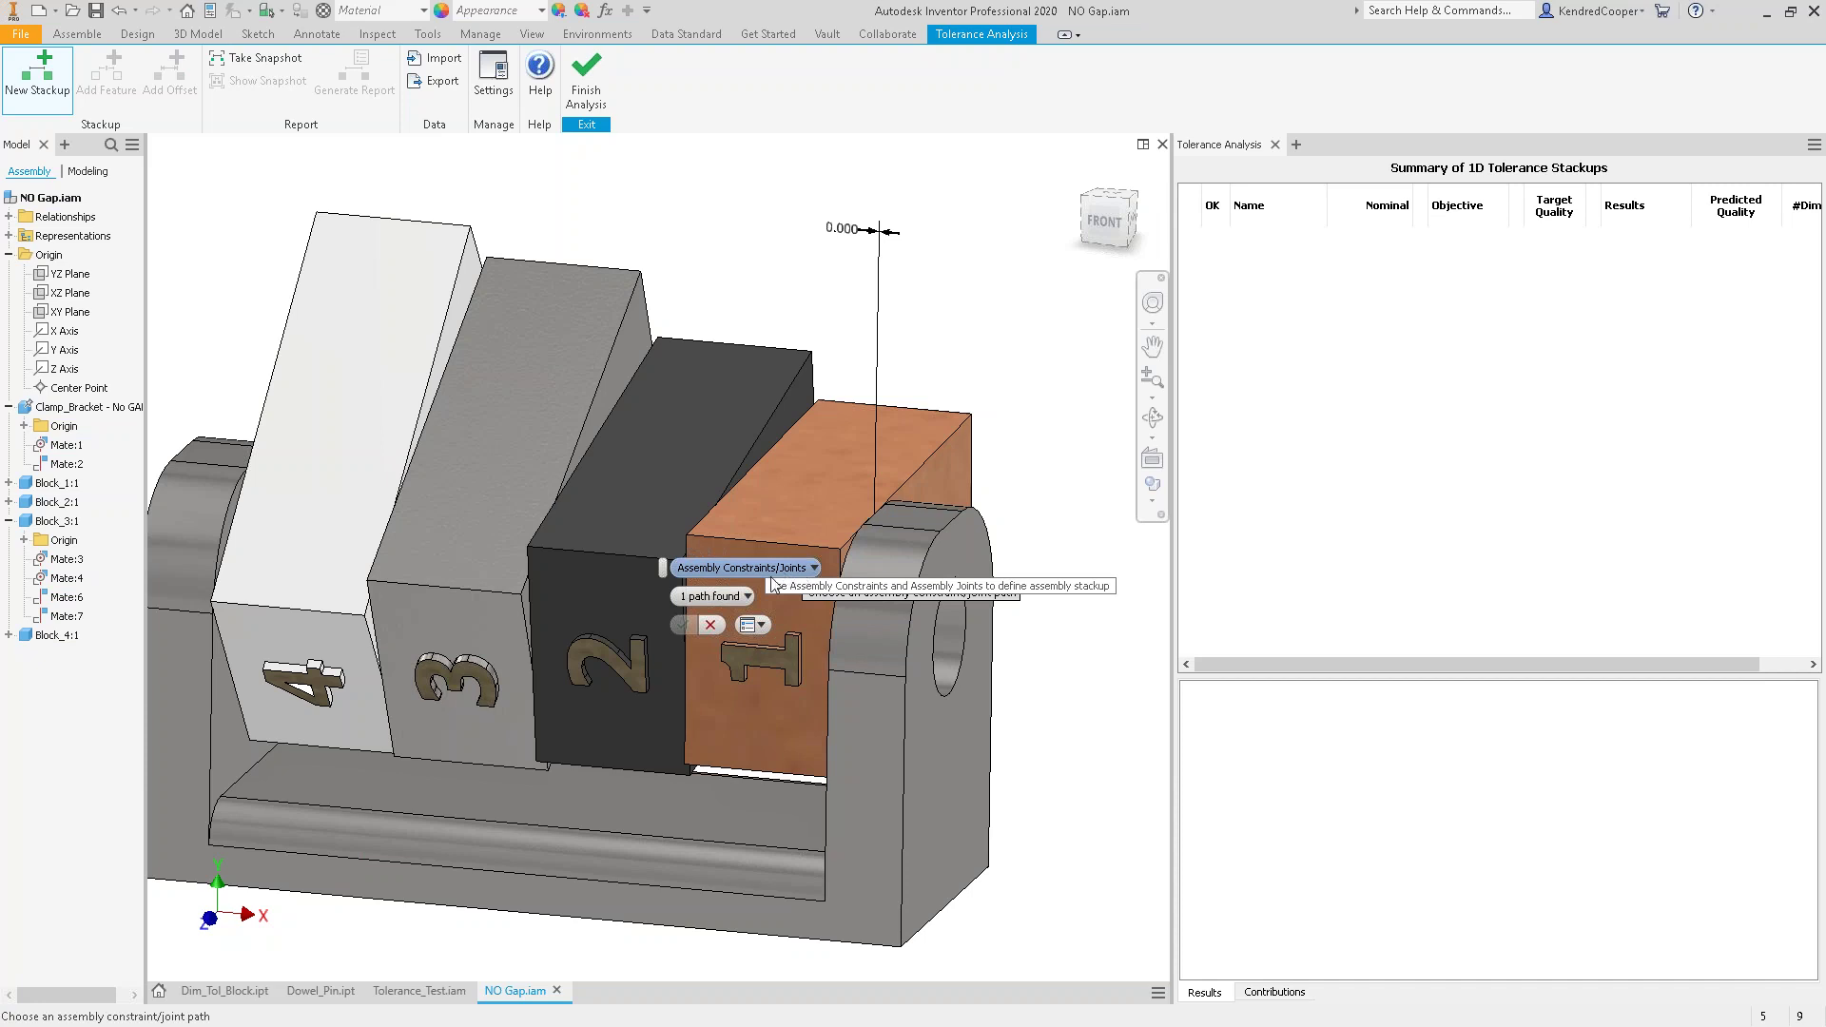
- Choose the Mate:8 → Mate:7 → Mate:6 → Mate:2 assembly-constraint path and confirm it to compute Stackup1
left_click(727, 599)
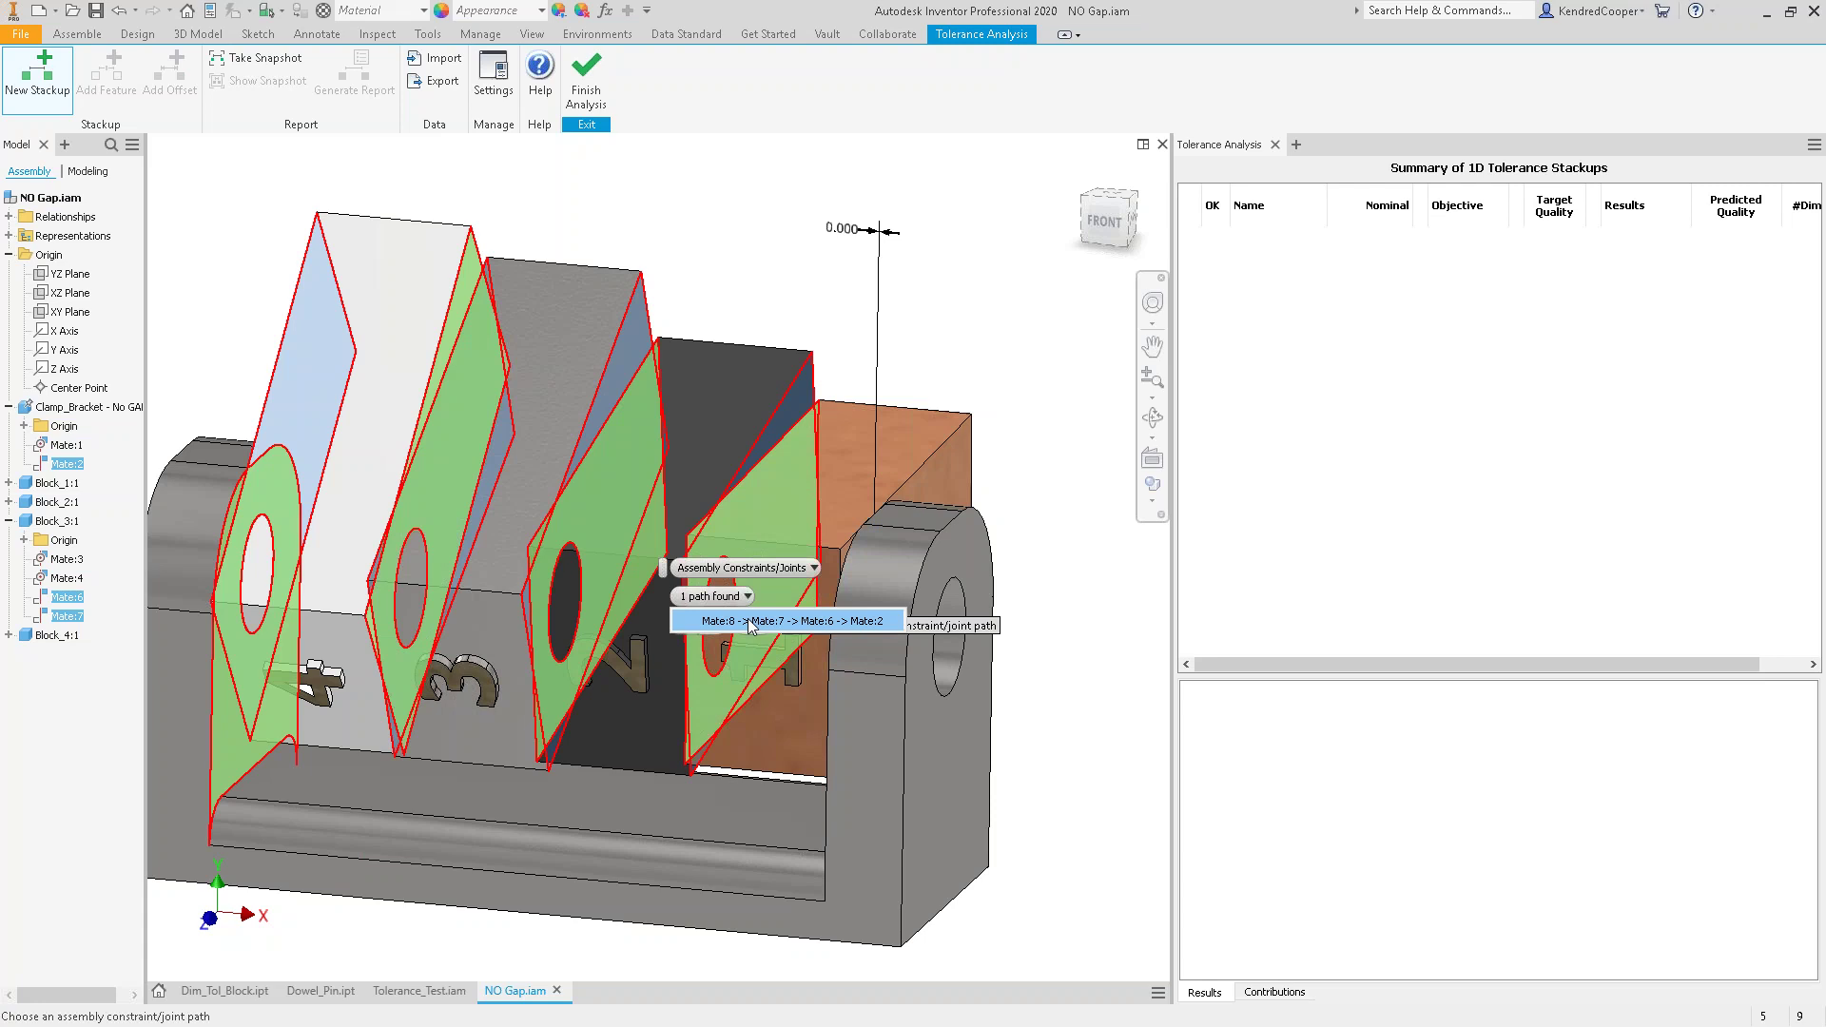
left_click(771, 622)
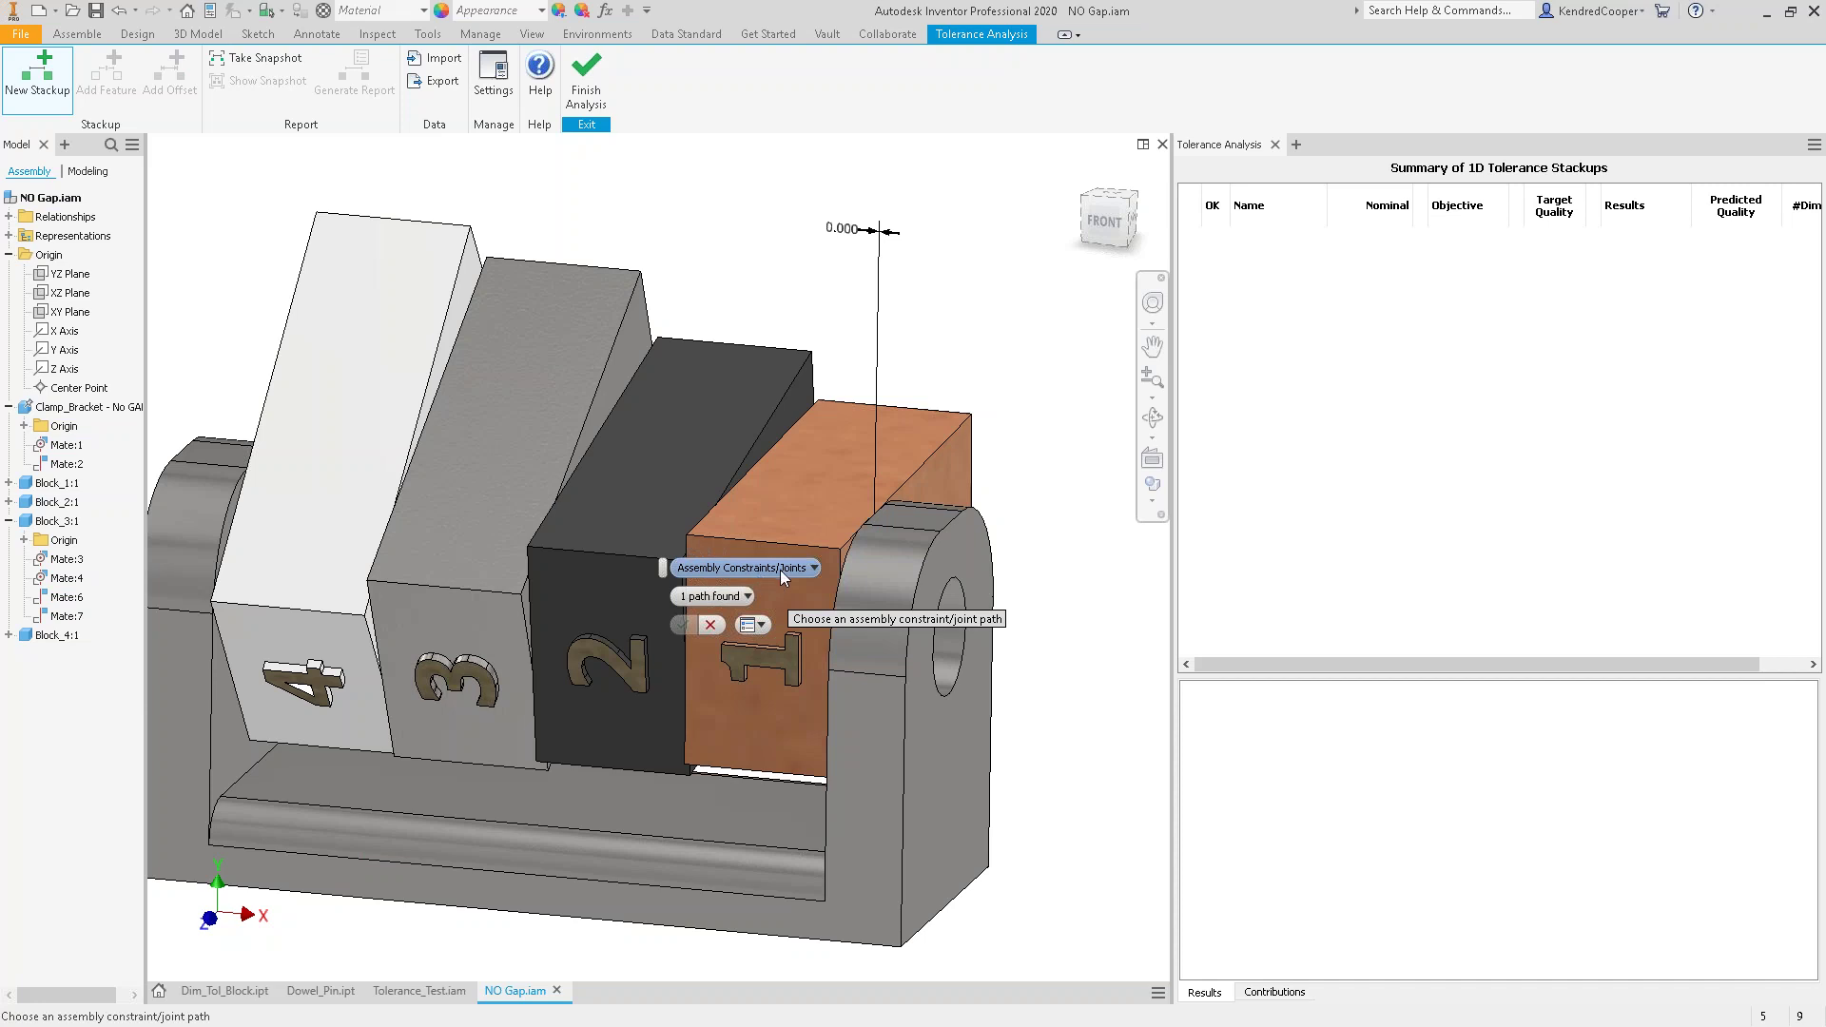
left_click(780, 568)
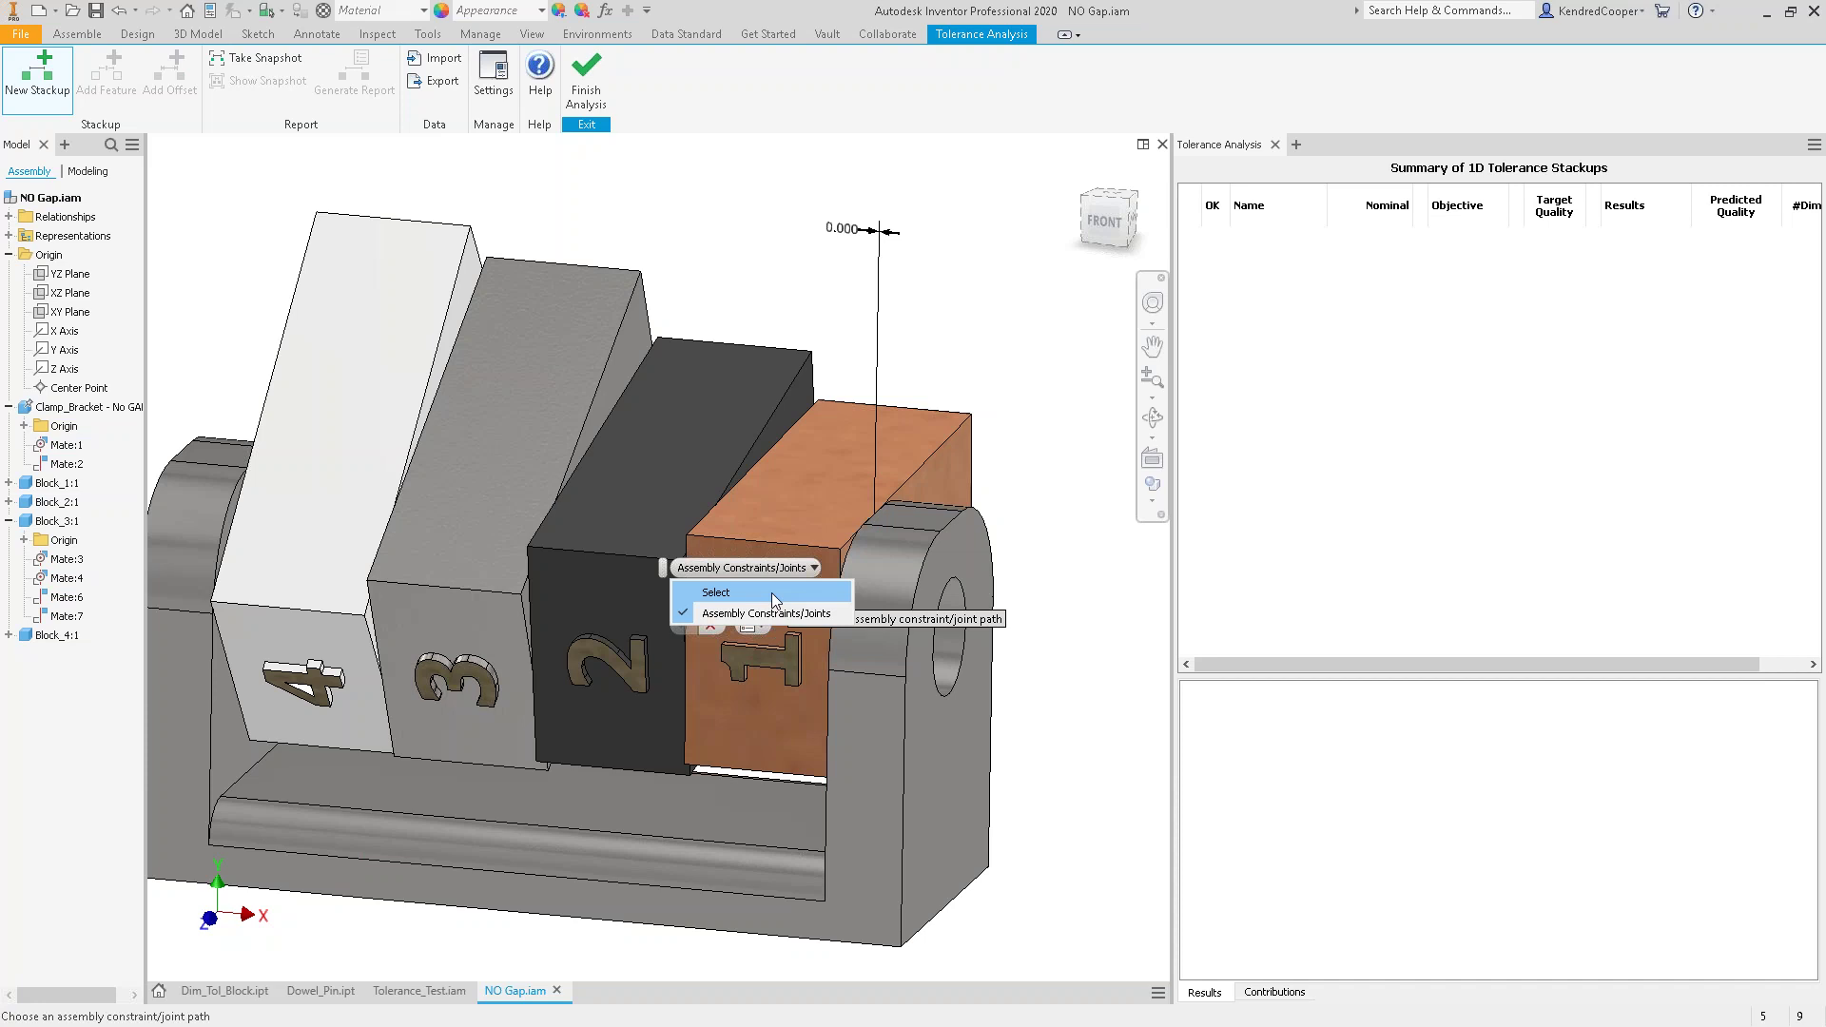
left_click(780, 616)
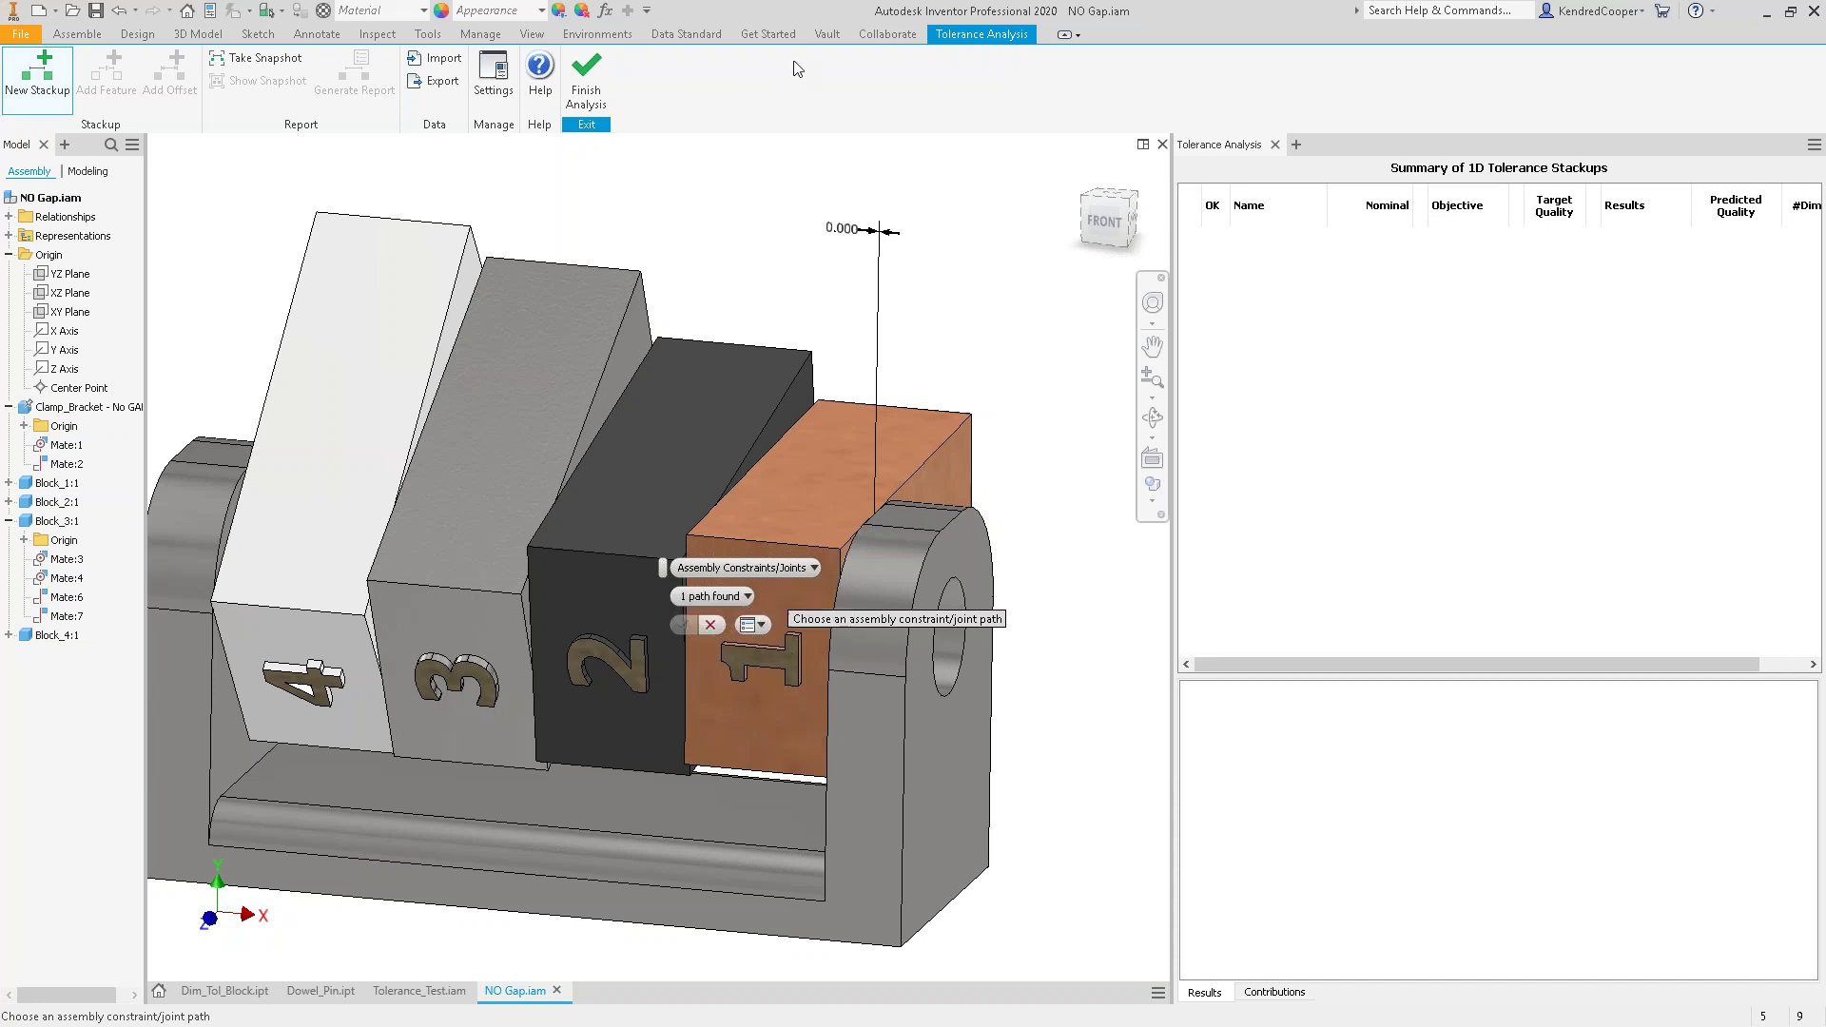
left_click(711, 597)
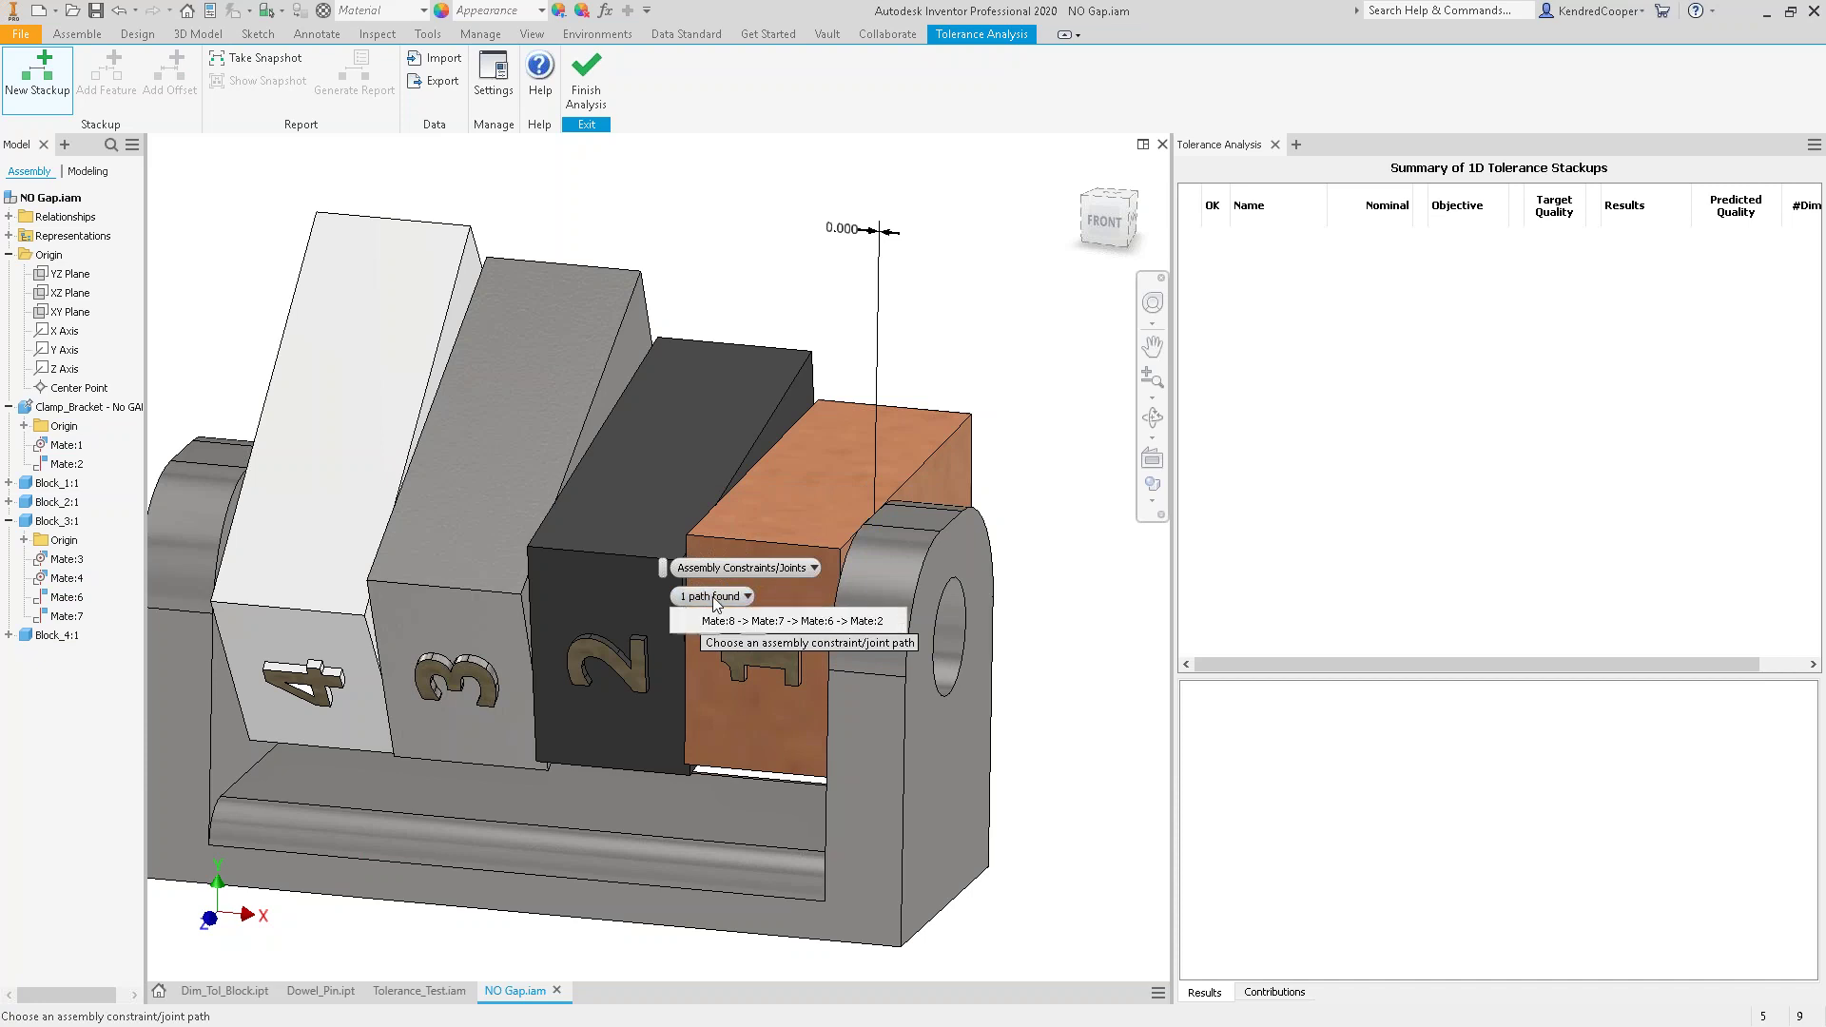
left_click(772, 625)
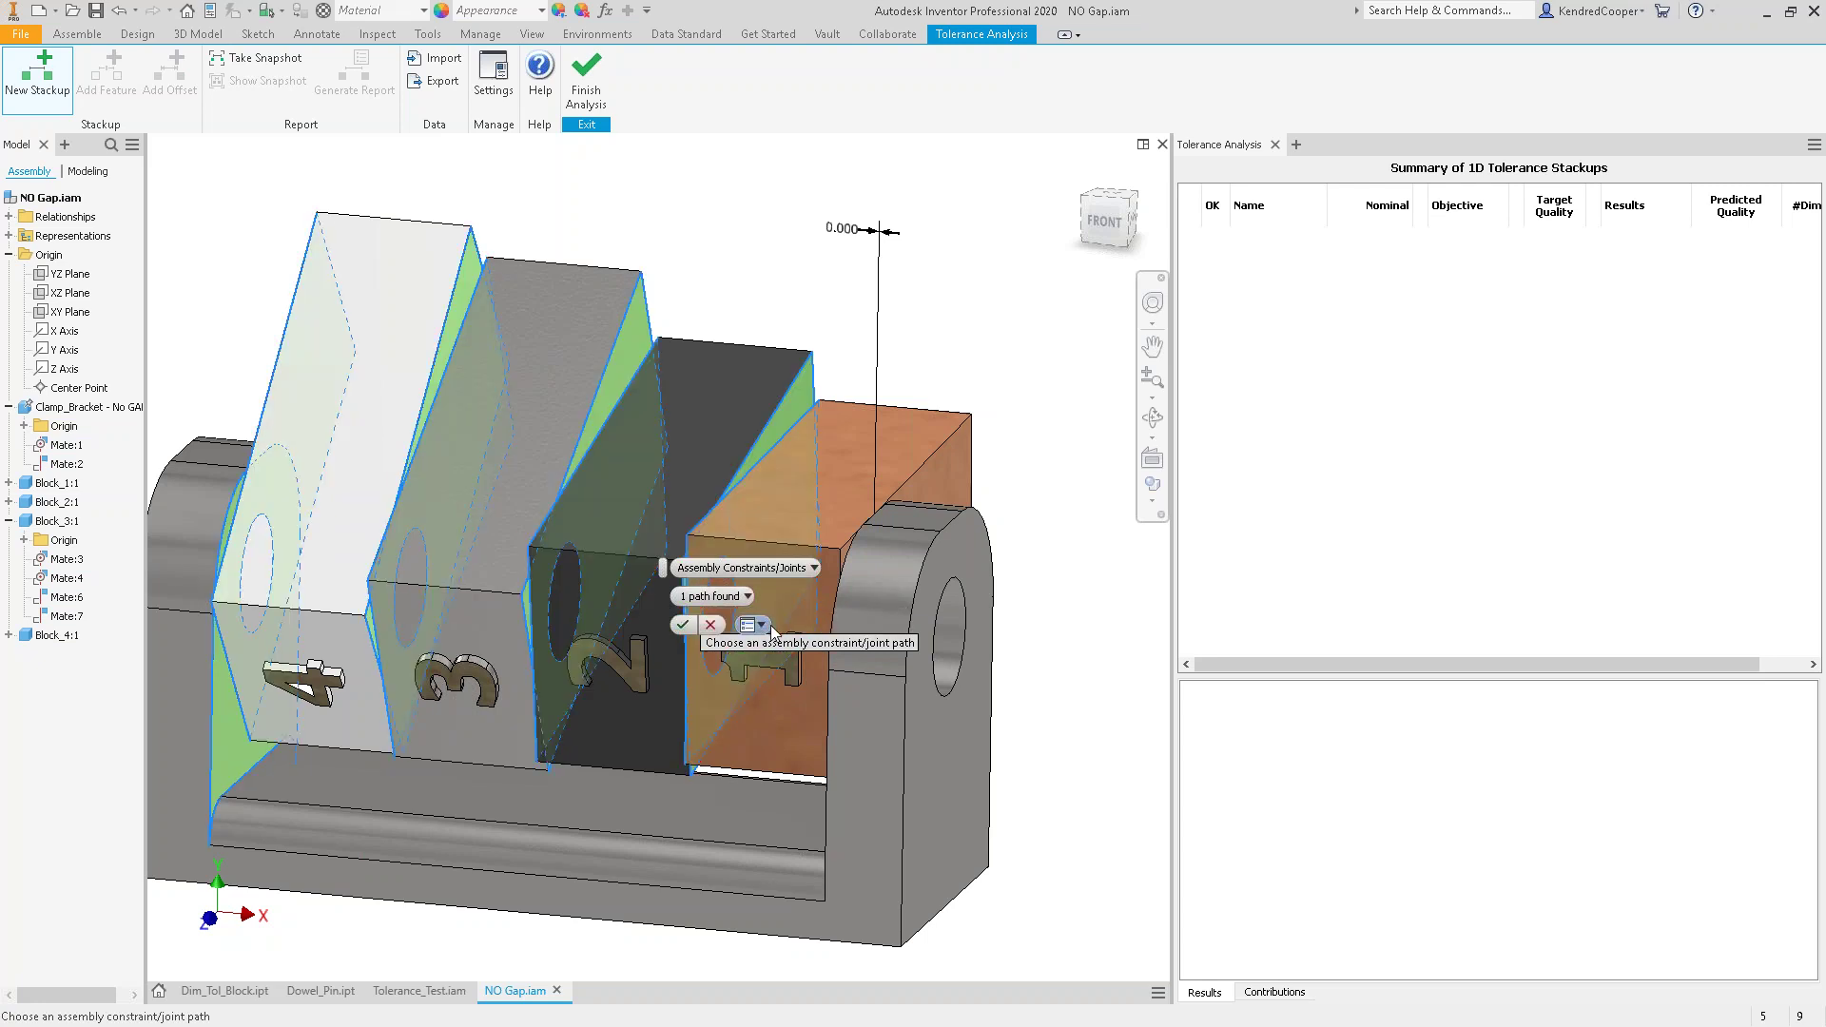
left_click(683, 624)
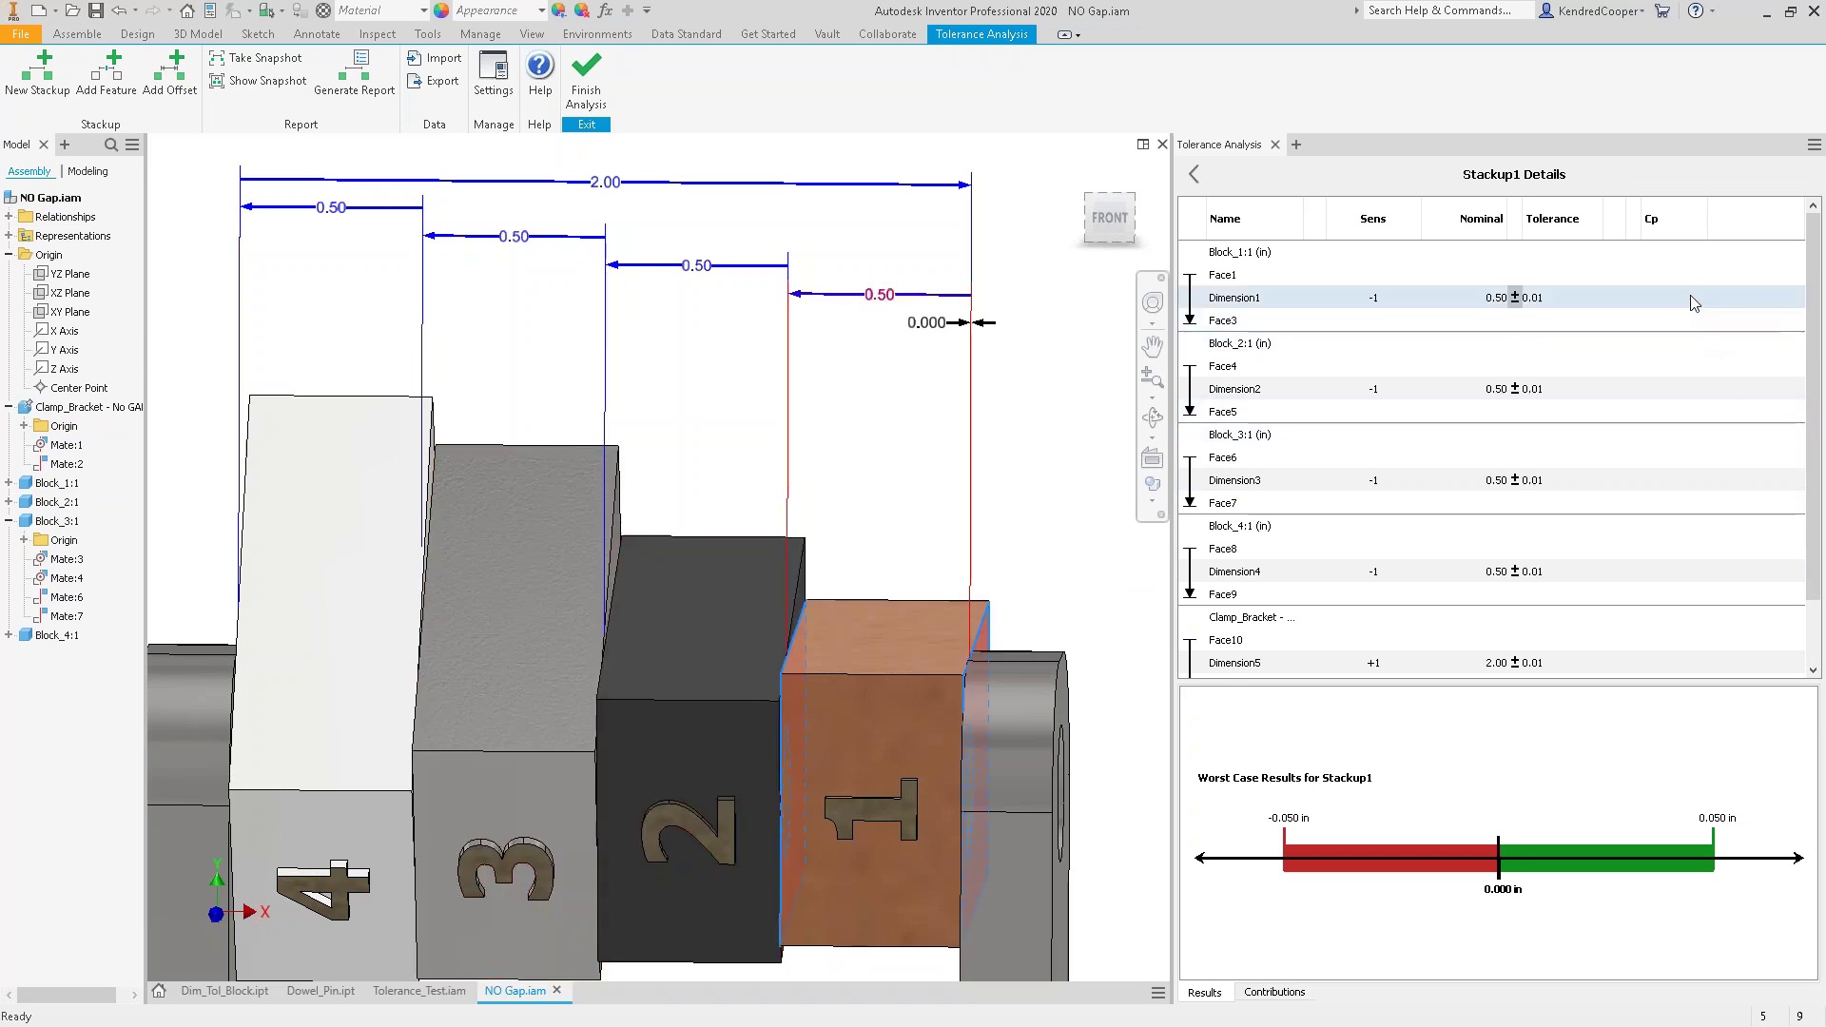
left_click(1195, 175)
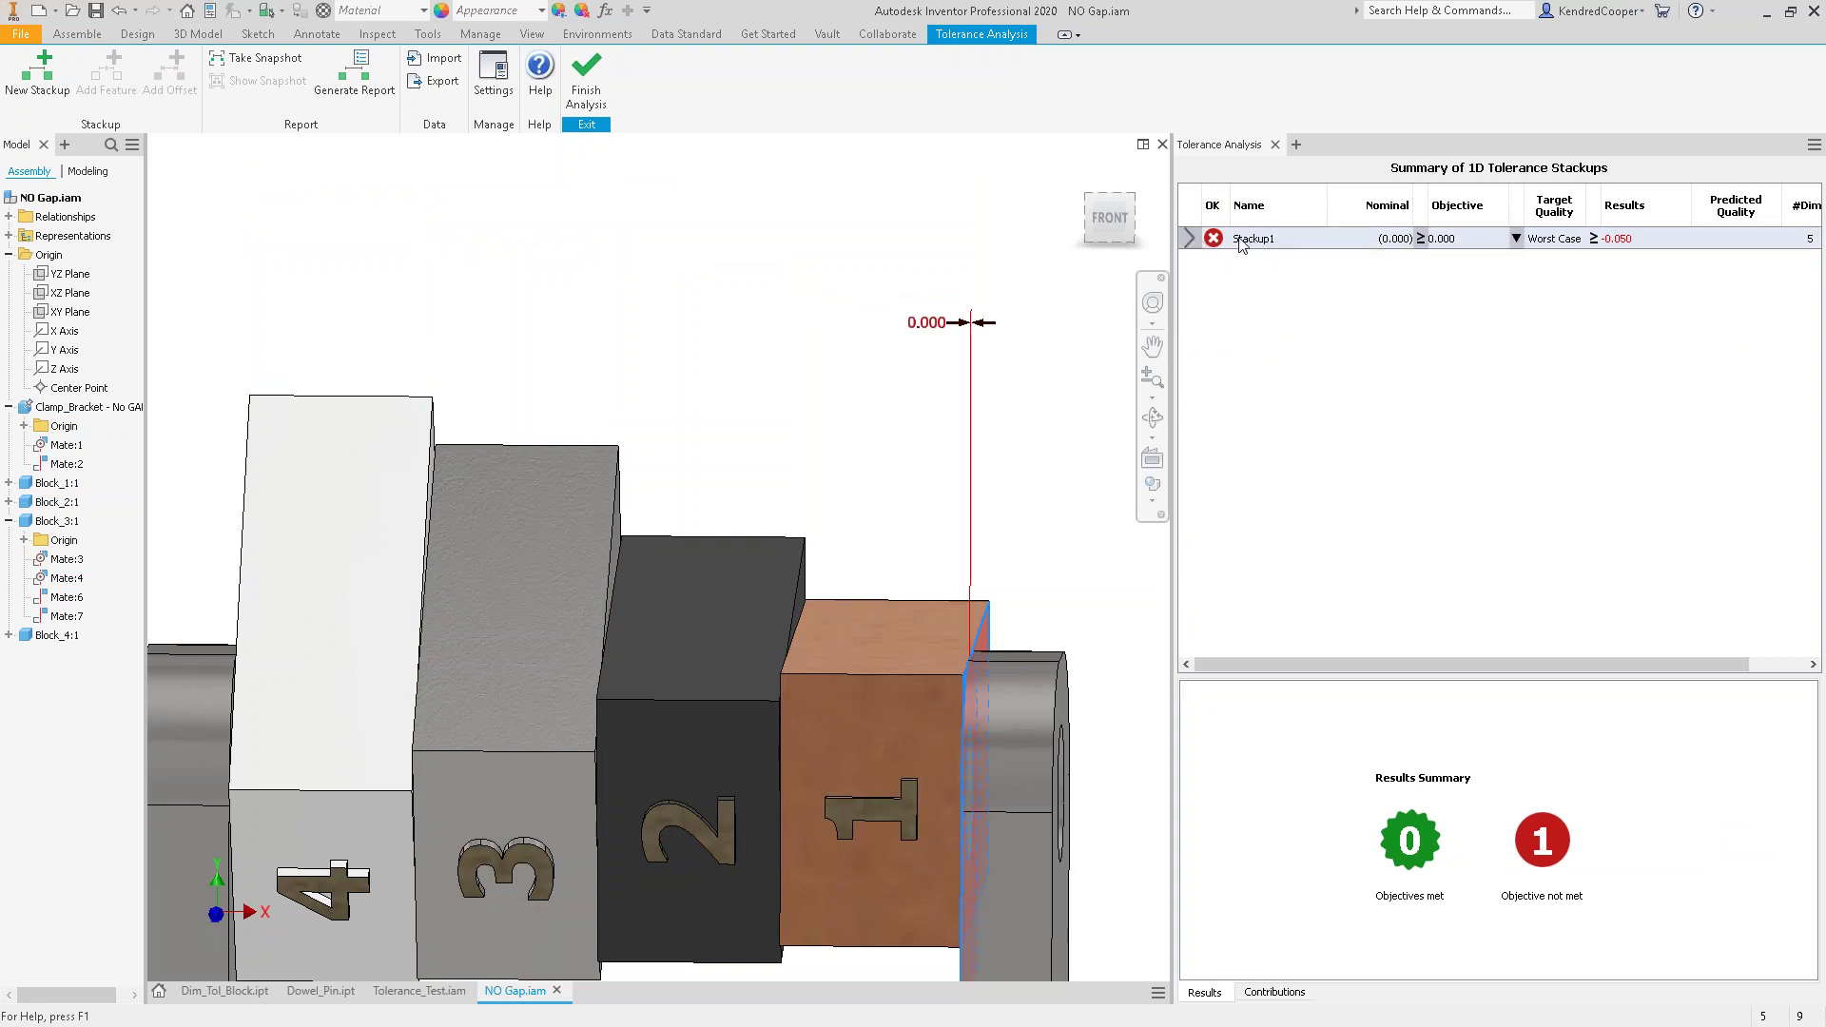
left_click(1192, 239)
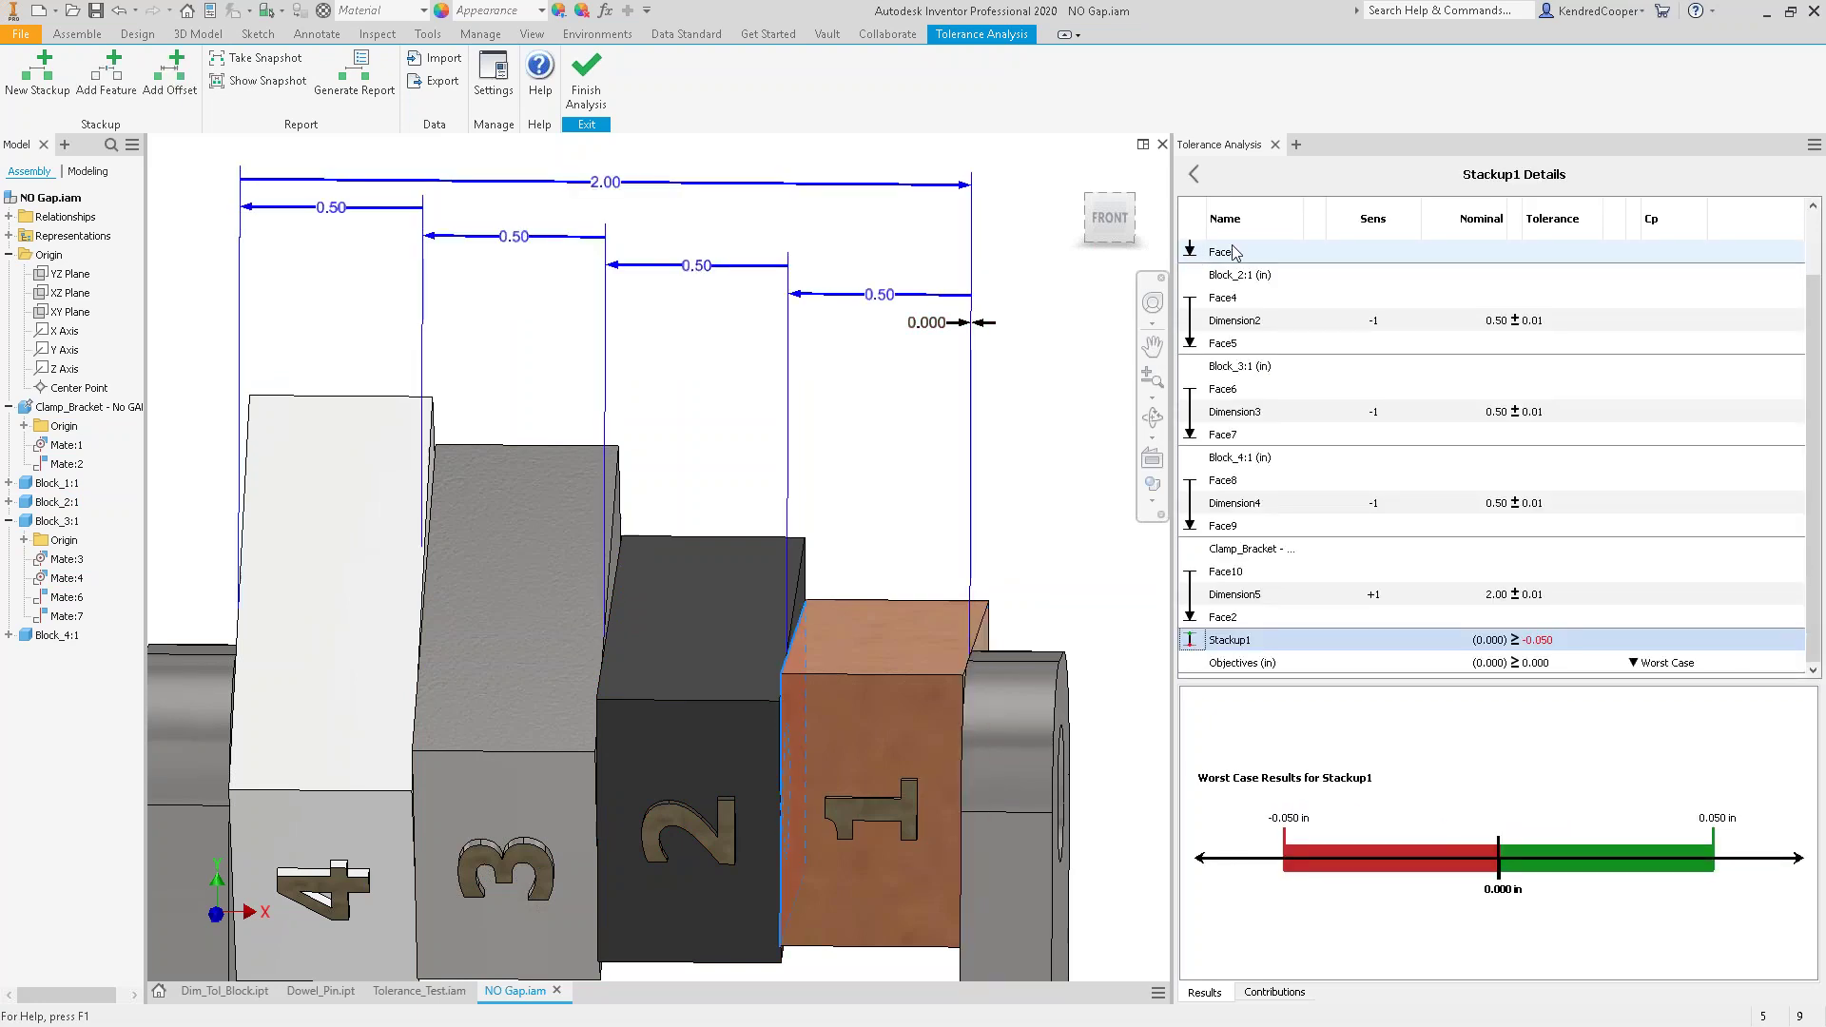
scroll(1824, 415, "up", 1)
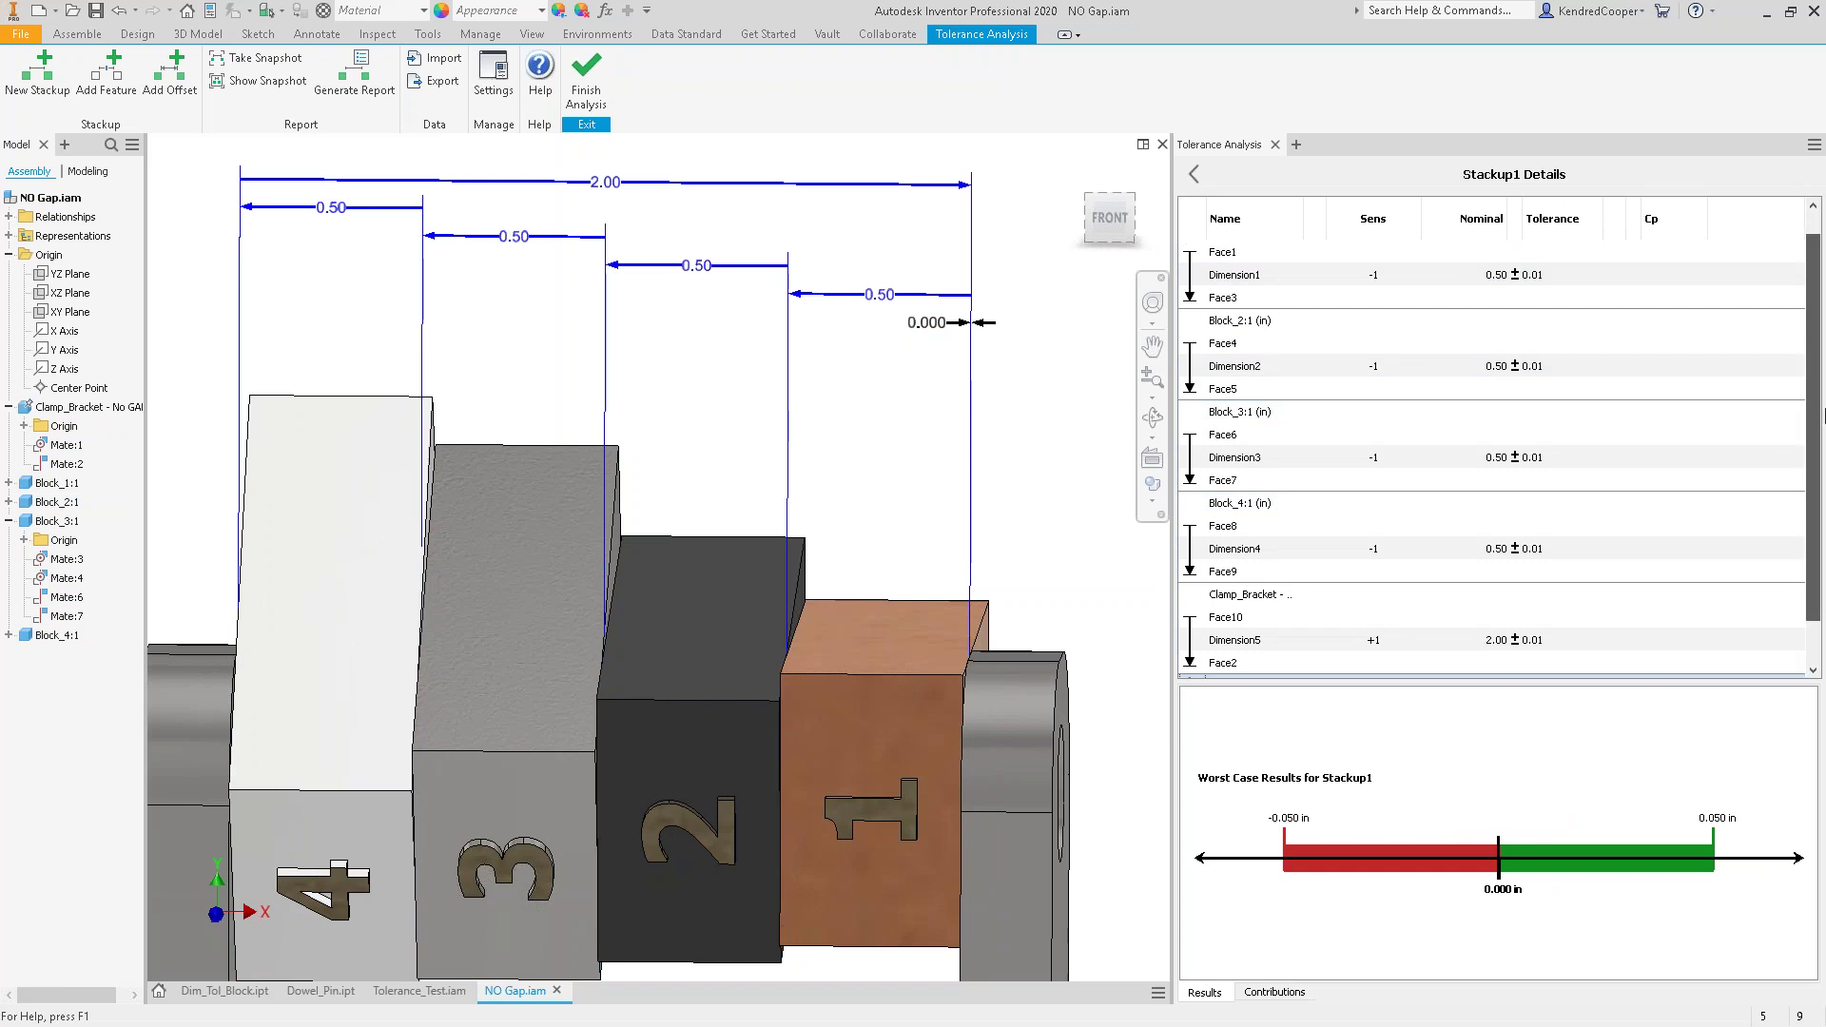
scroll(1824, 416, "up", 1)
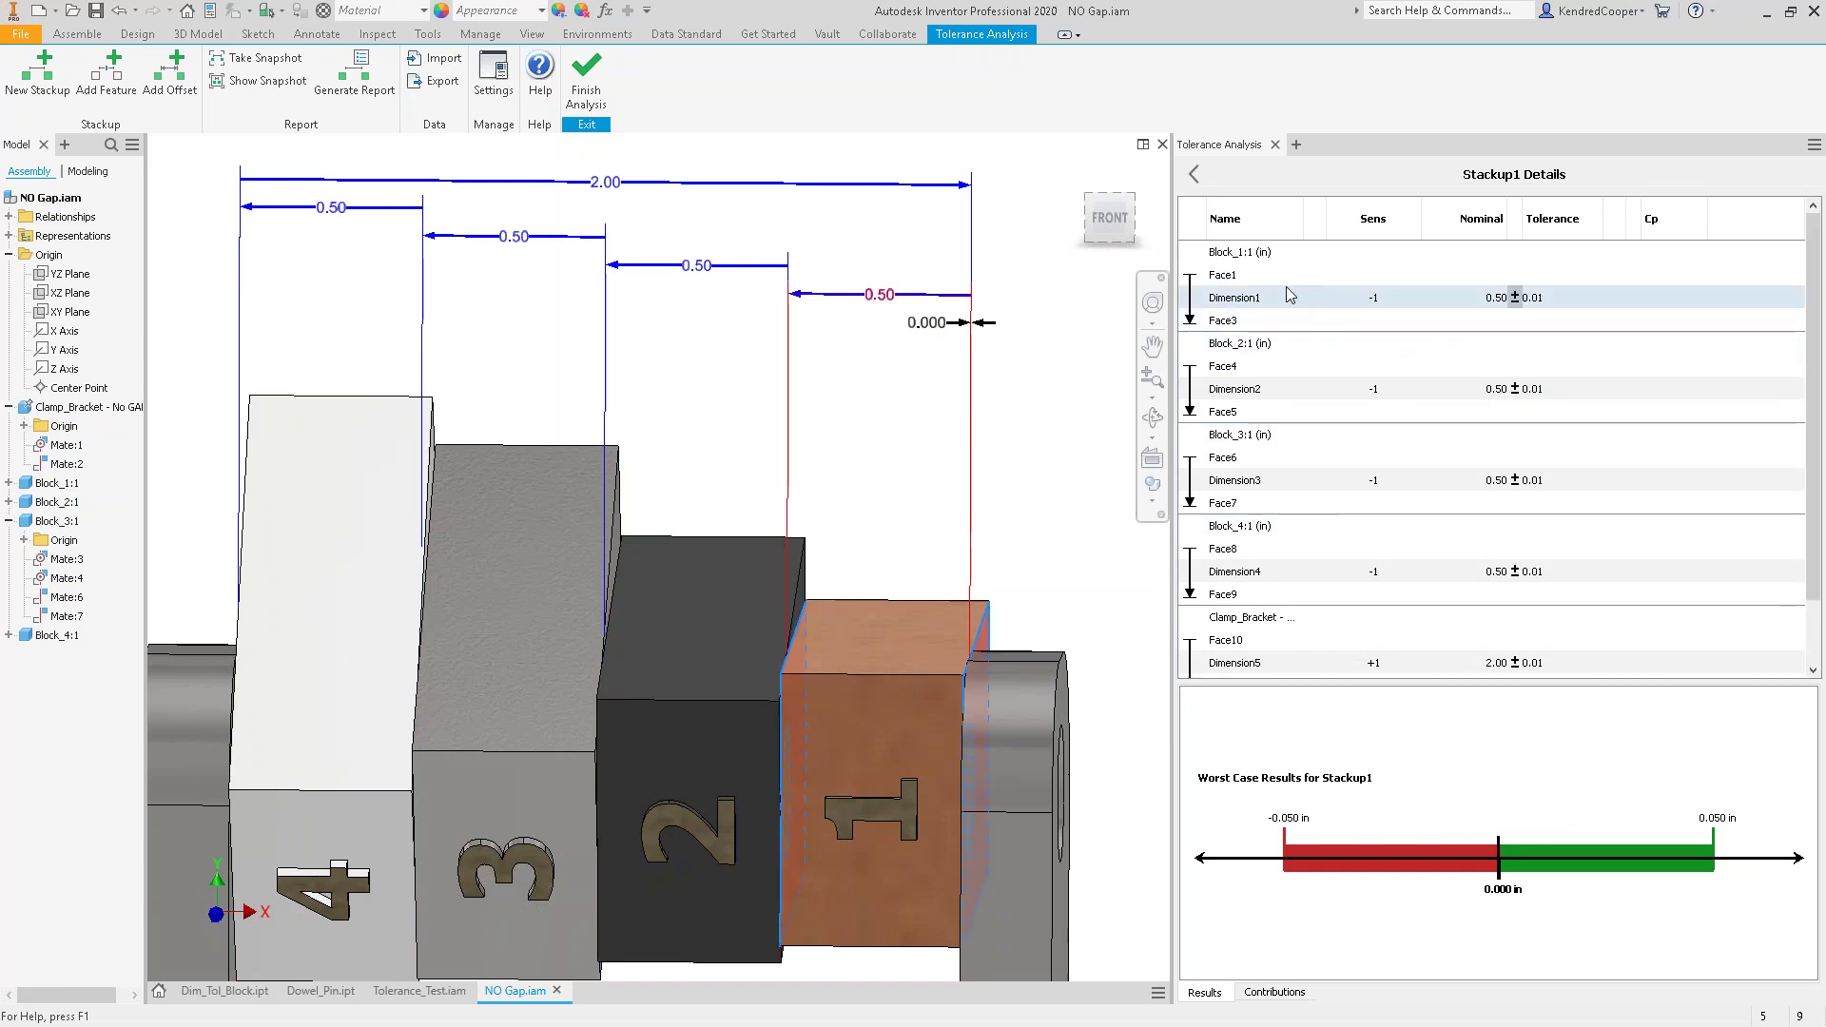
double_click(1237, 252)
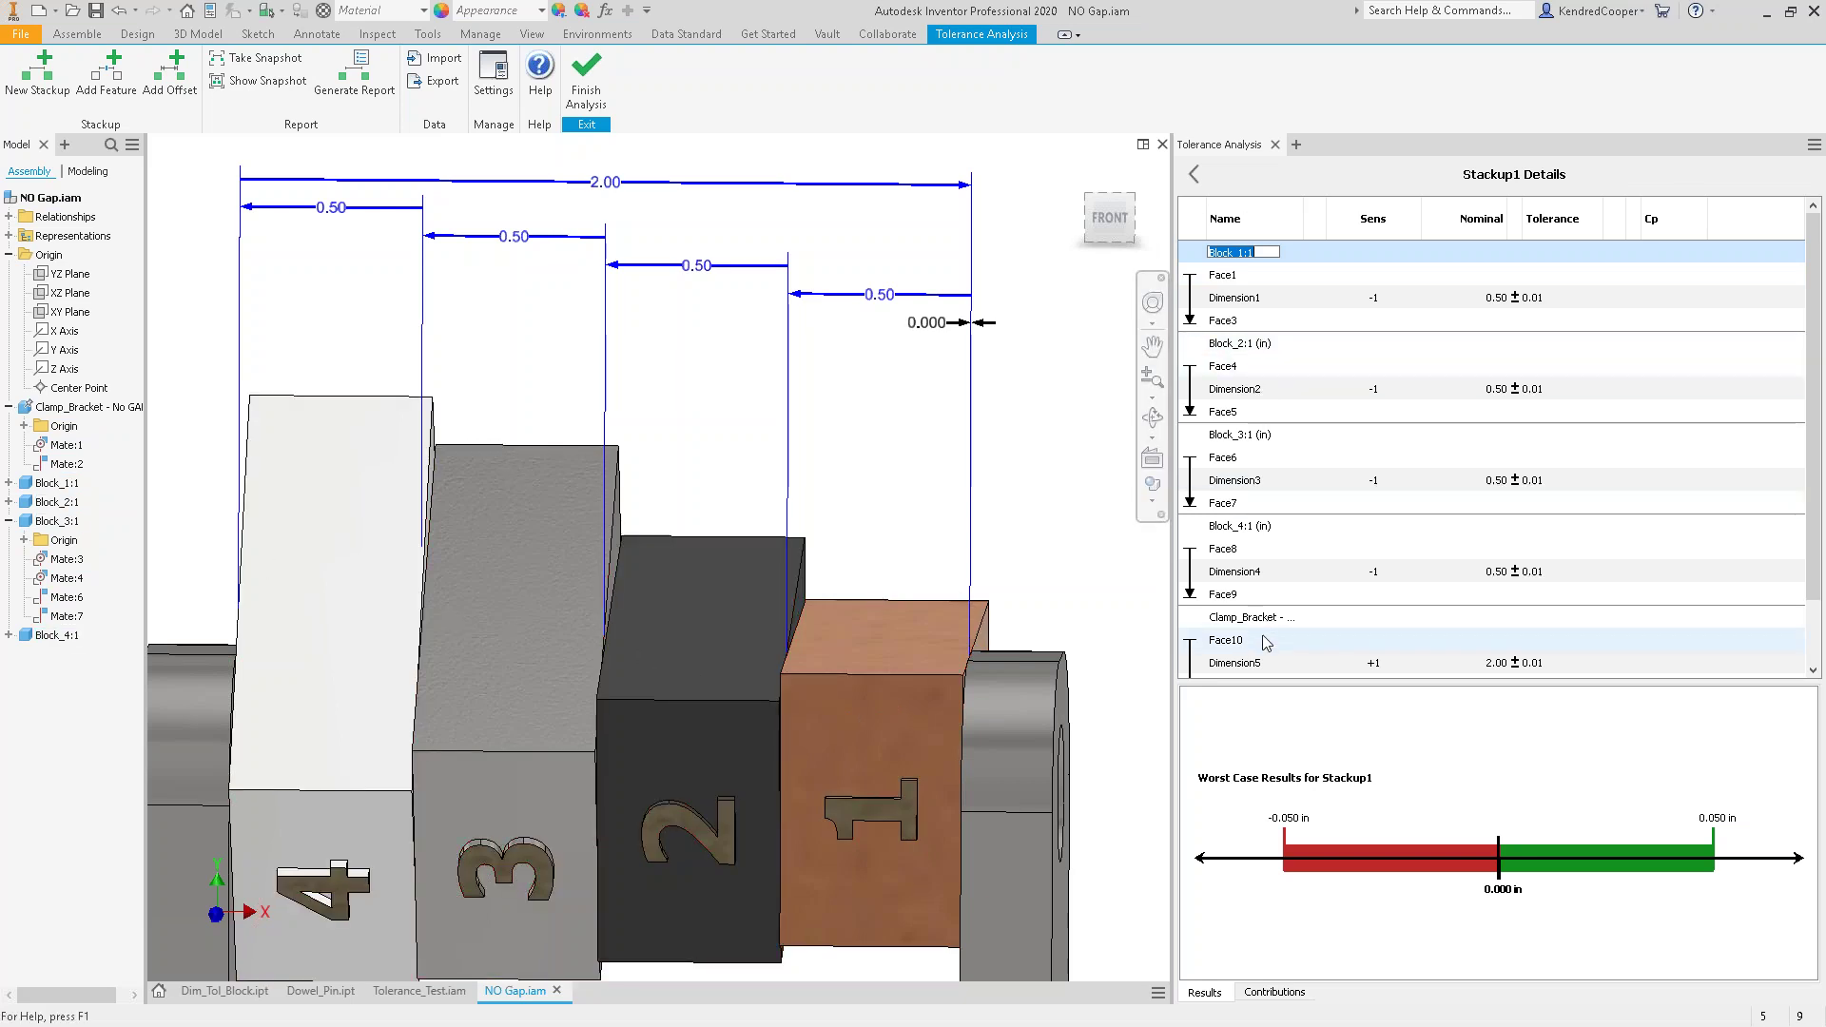
scroll(1284, 609, "down", 1)
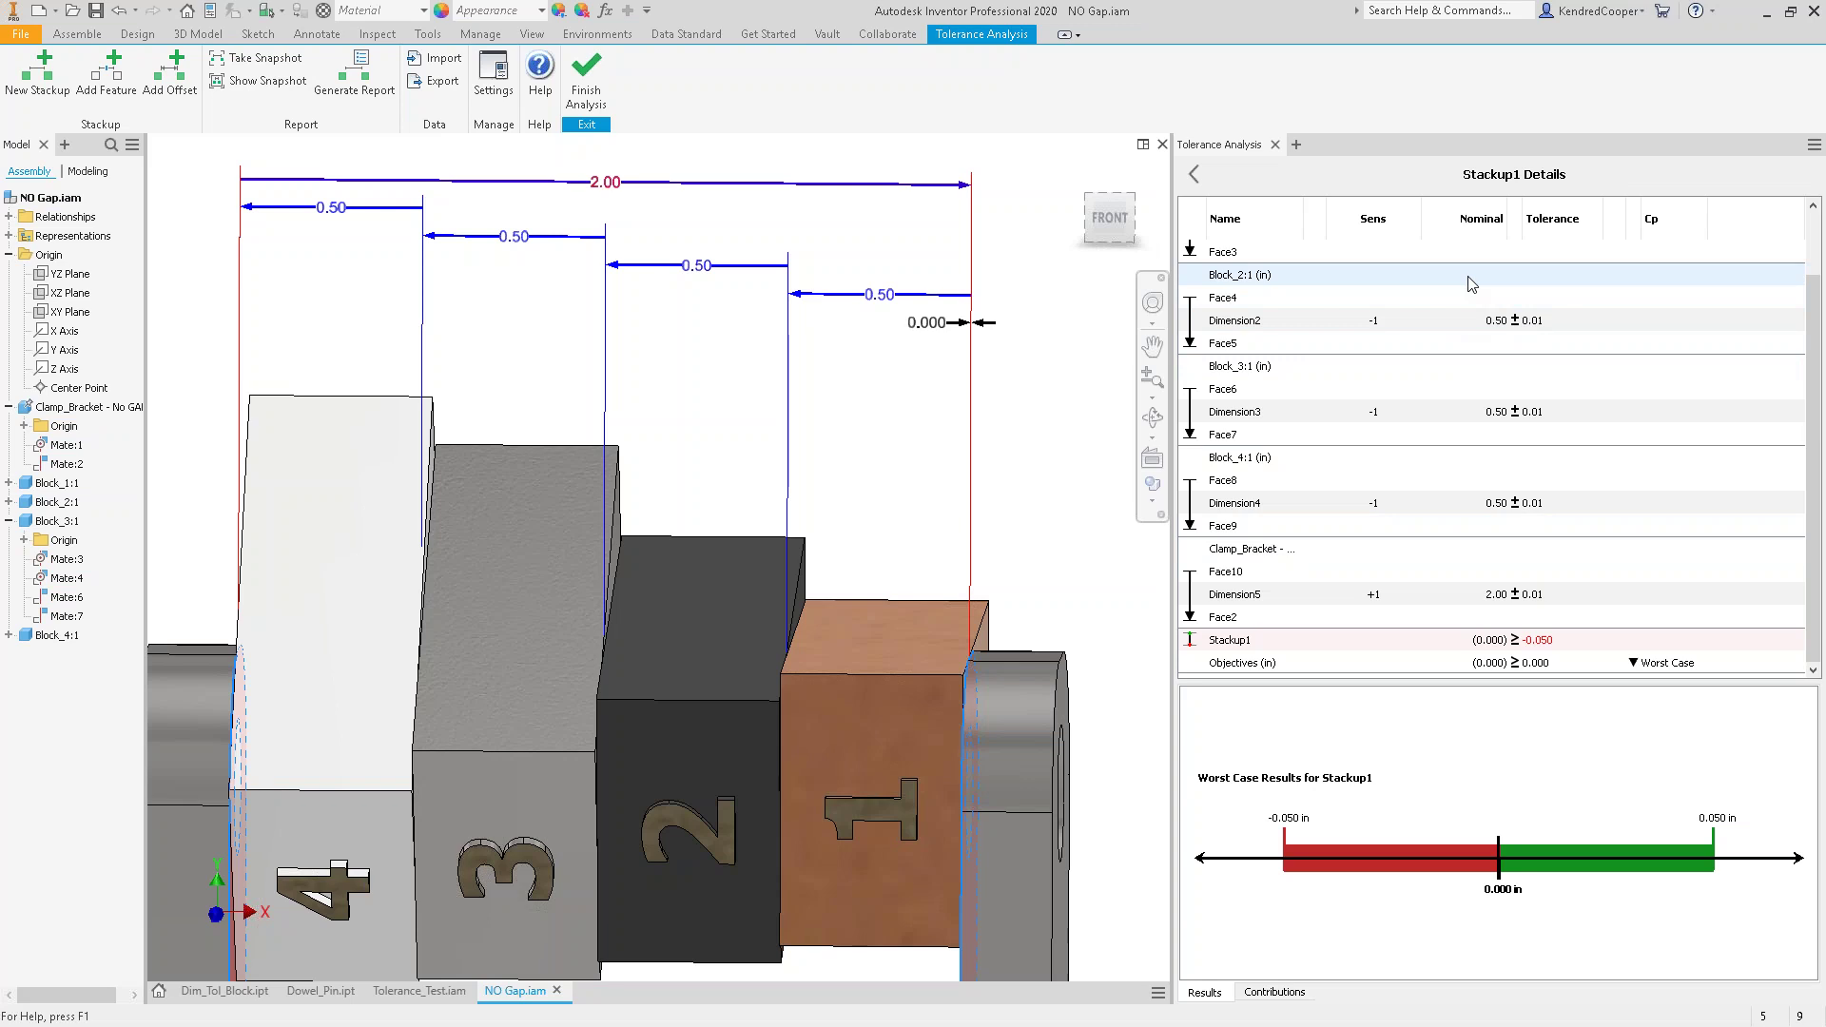
scroll(1452, 333, "up", 3)
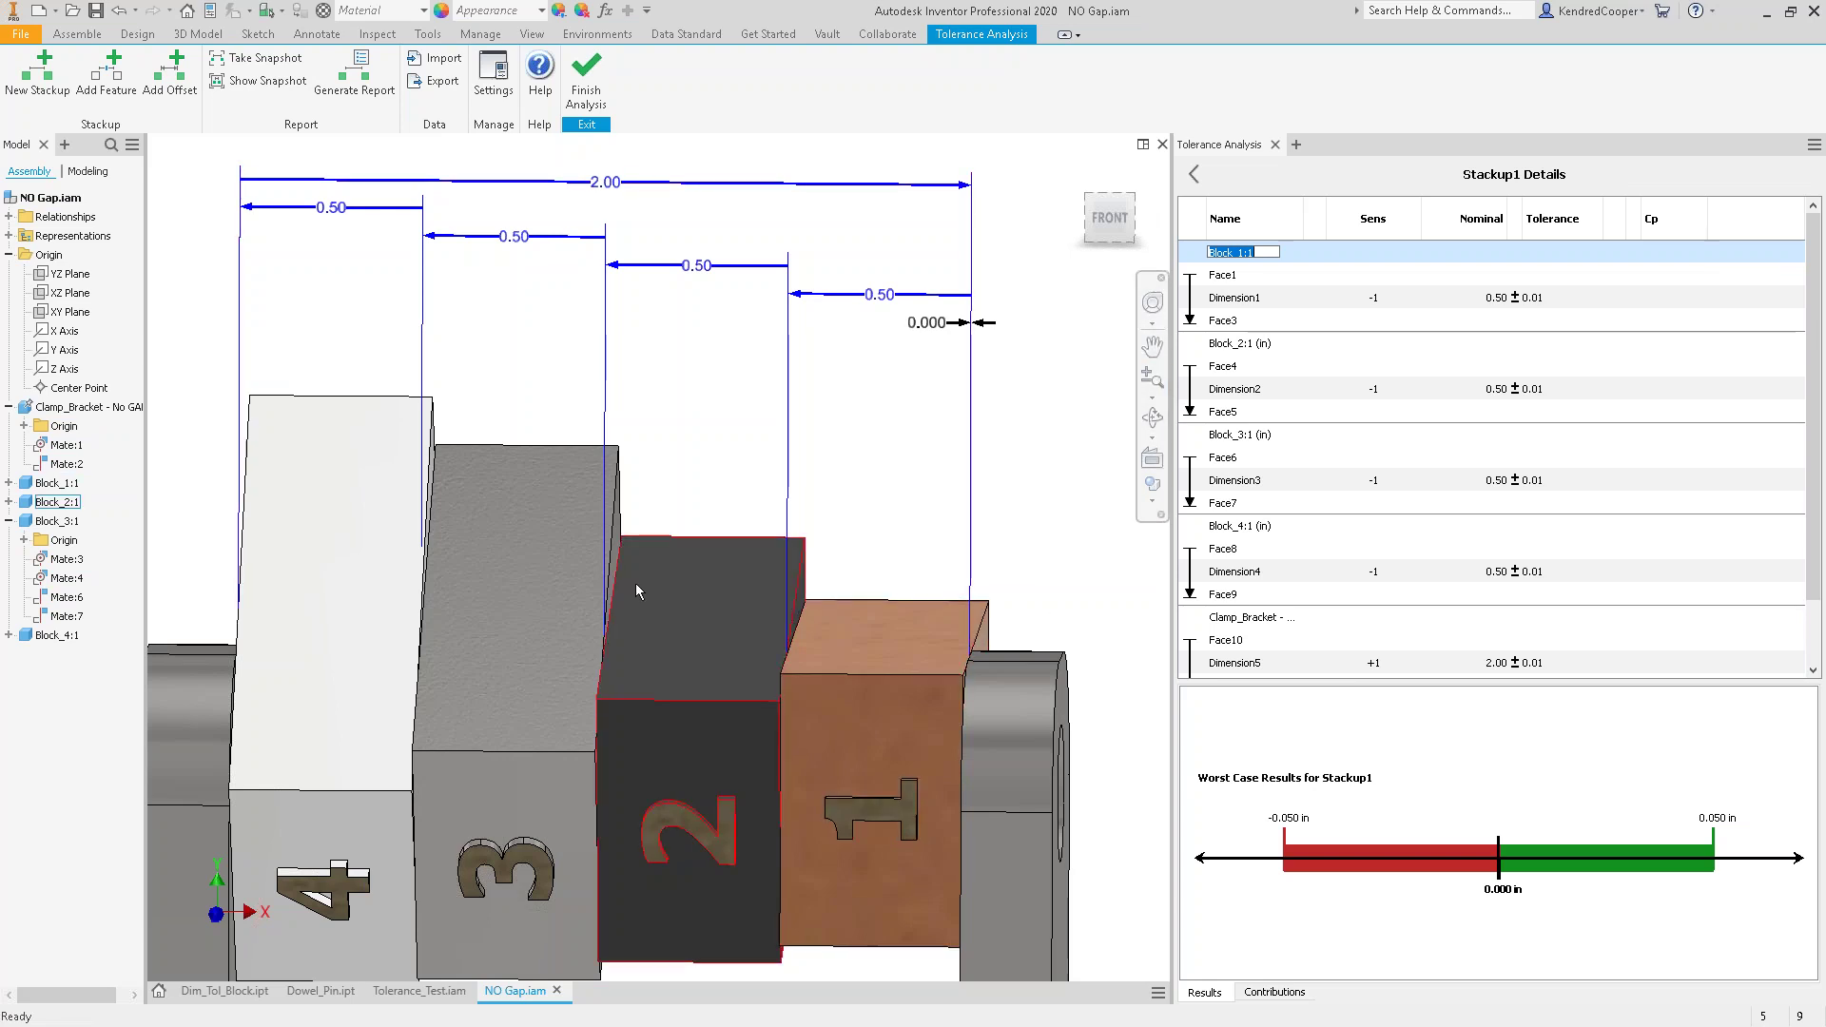
scroll(663, 179, "up", 3)
middle_click_drag(912, 303, 919, 396)
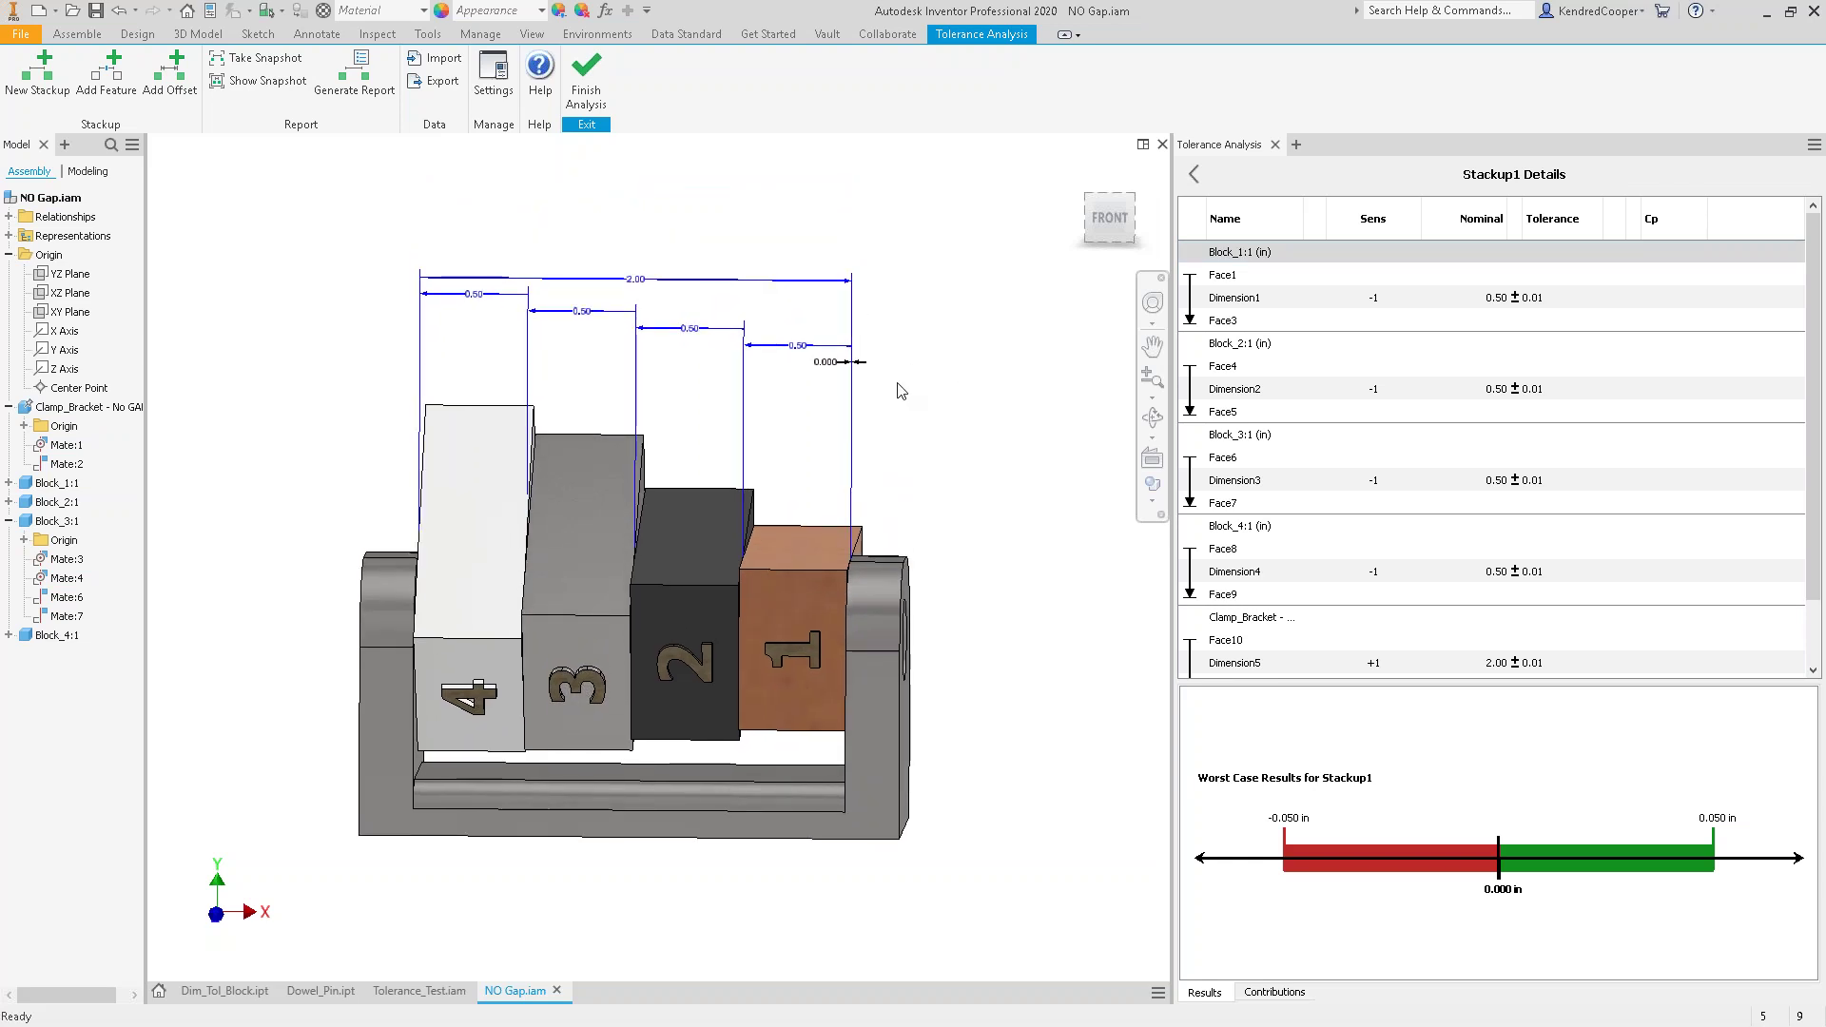
- Return to the stackup summary, cancel a briefly started new stackup, and highlight Stackup1 in the model
left_click(1194, 177)
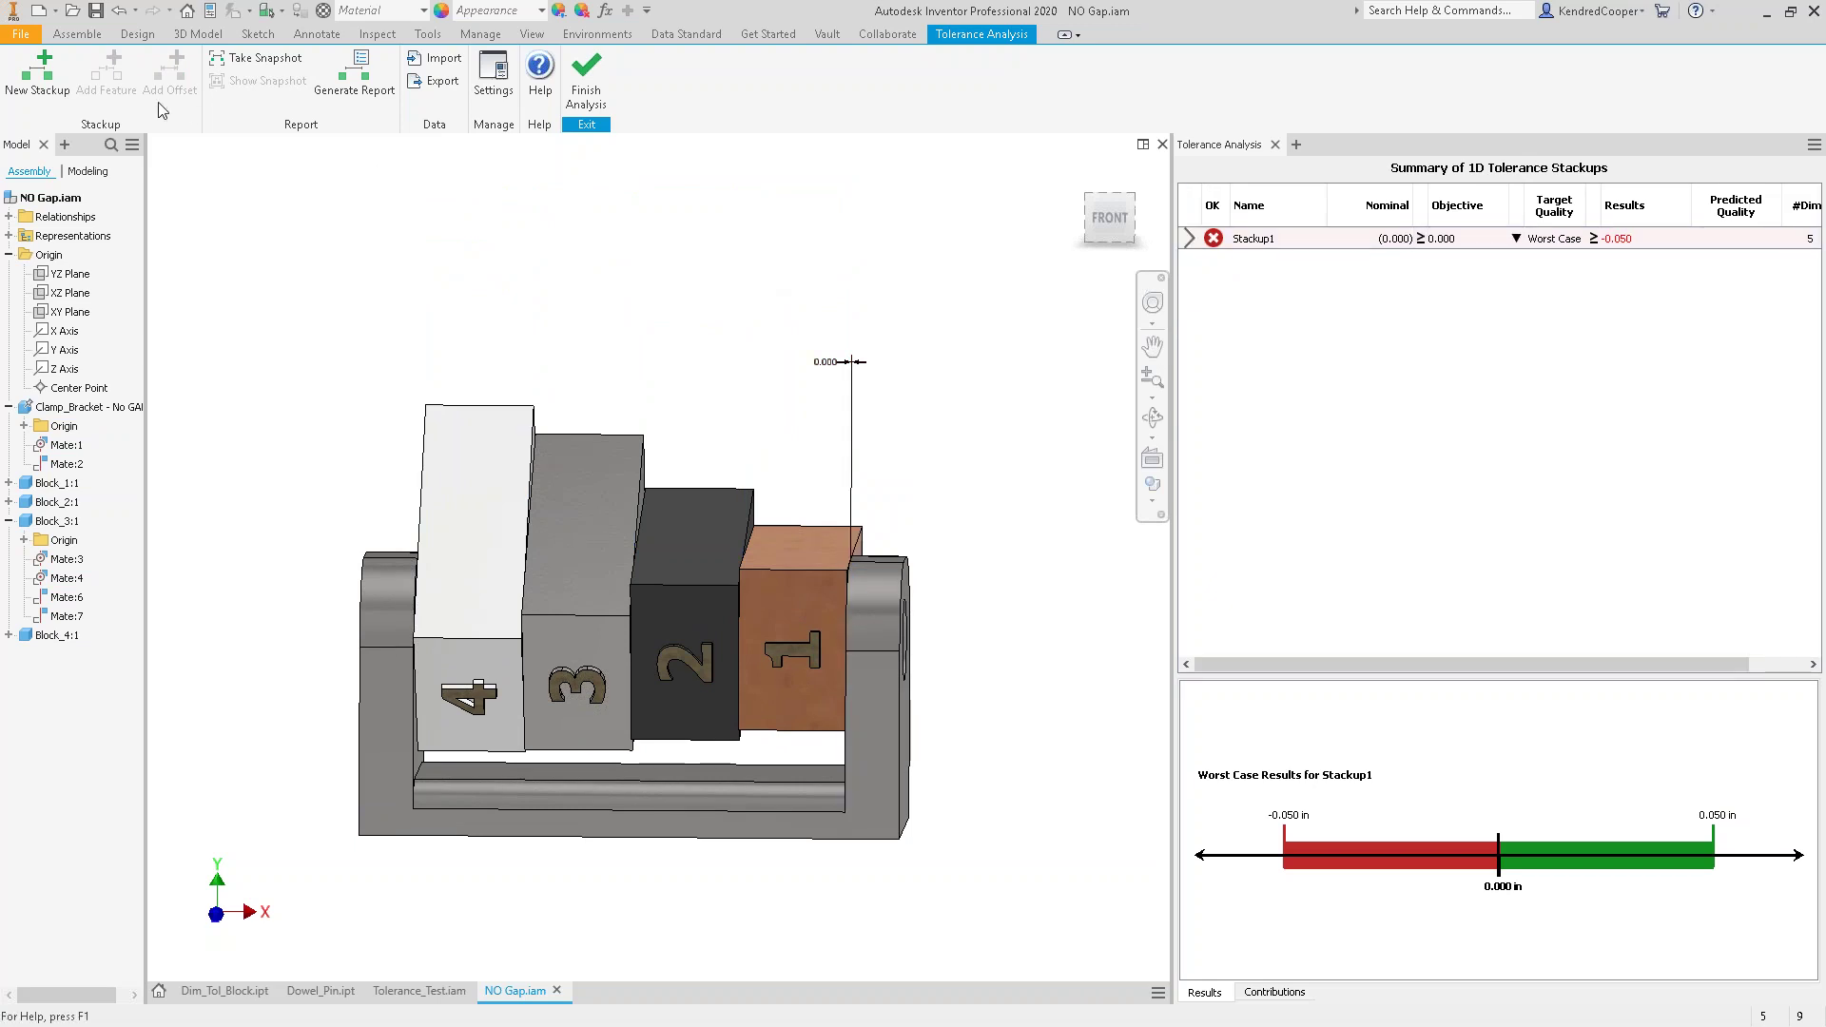
left_click(43, 81)
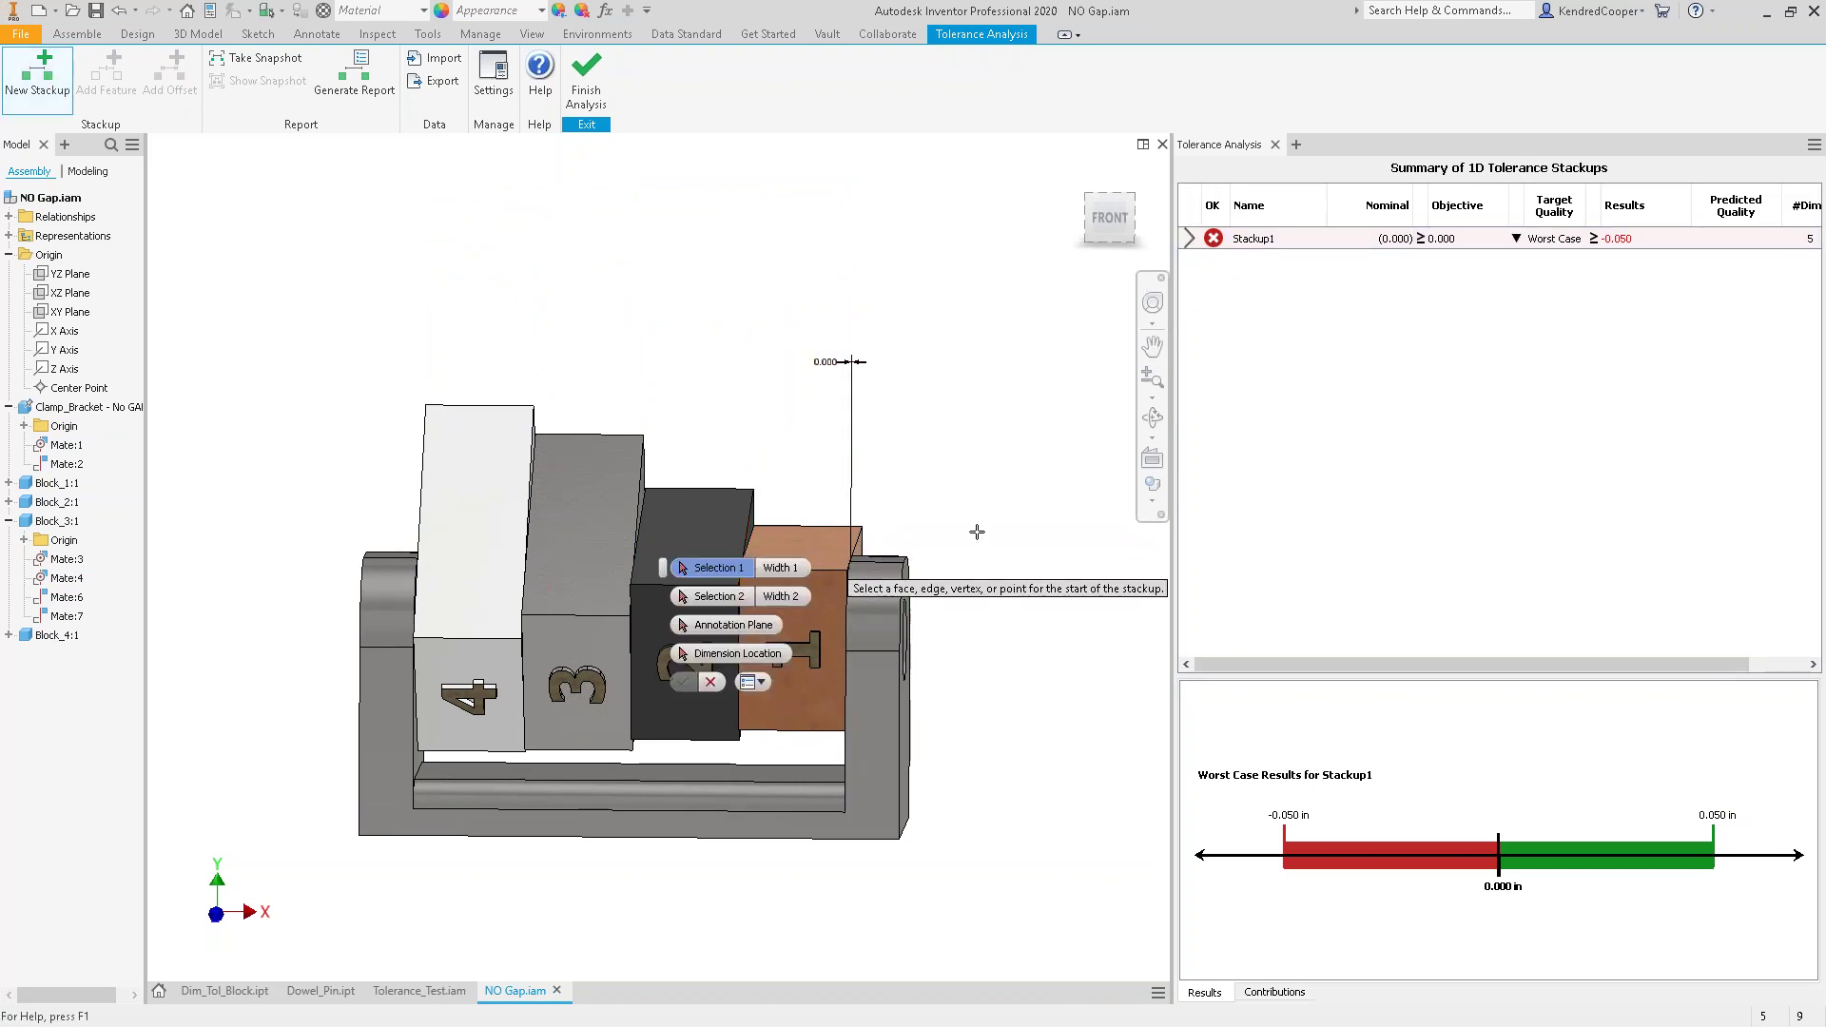
key("F6")
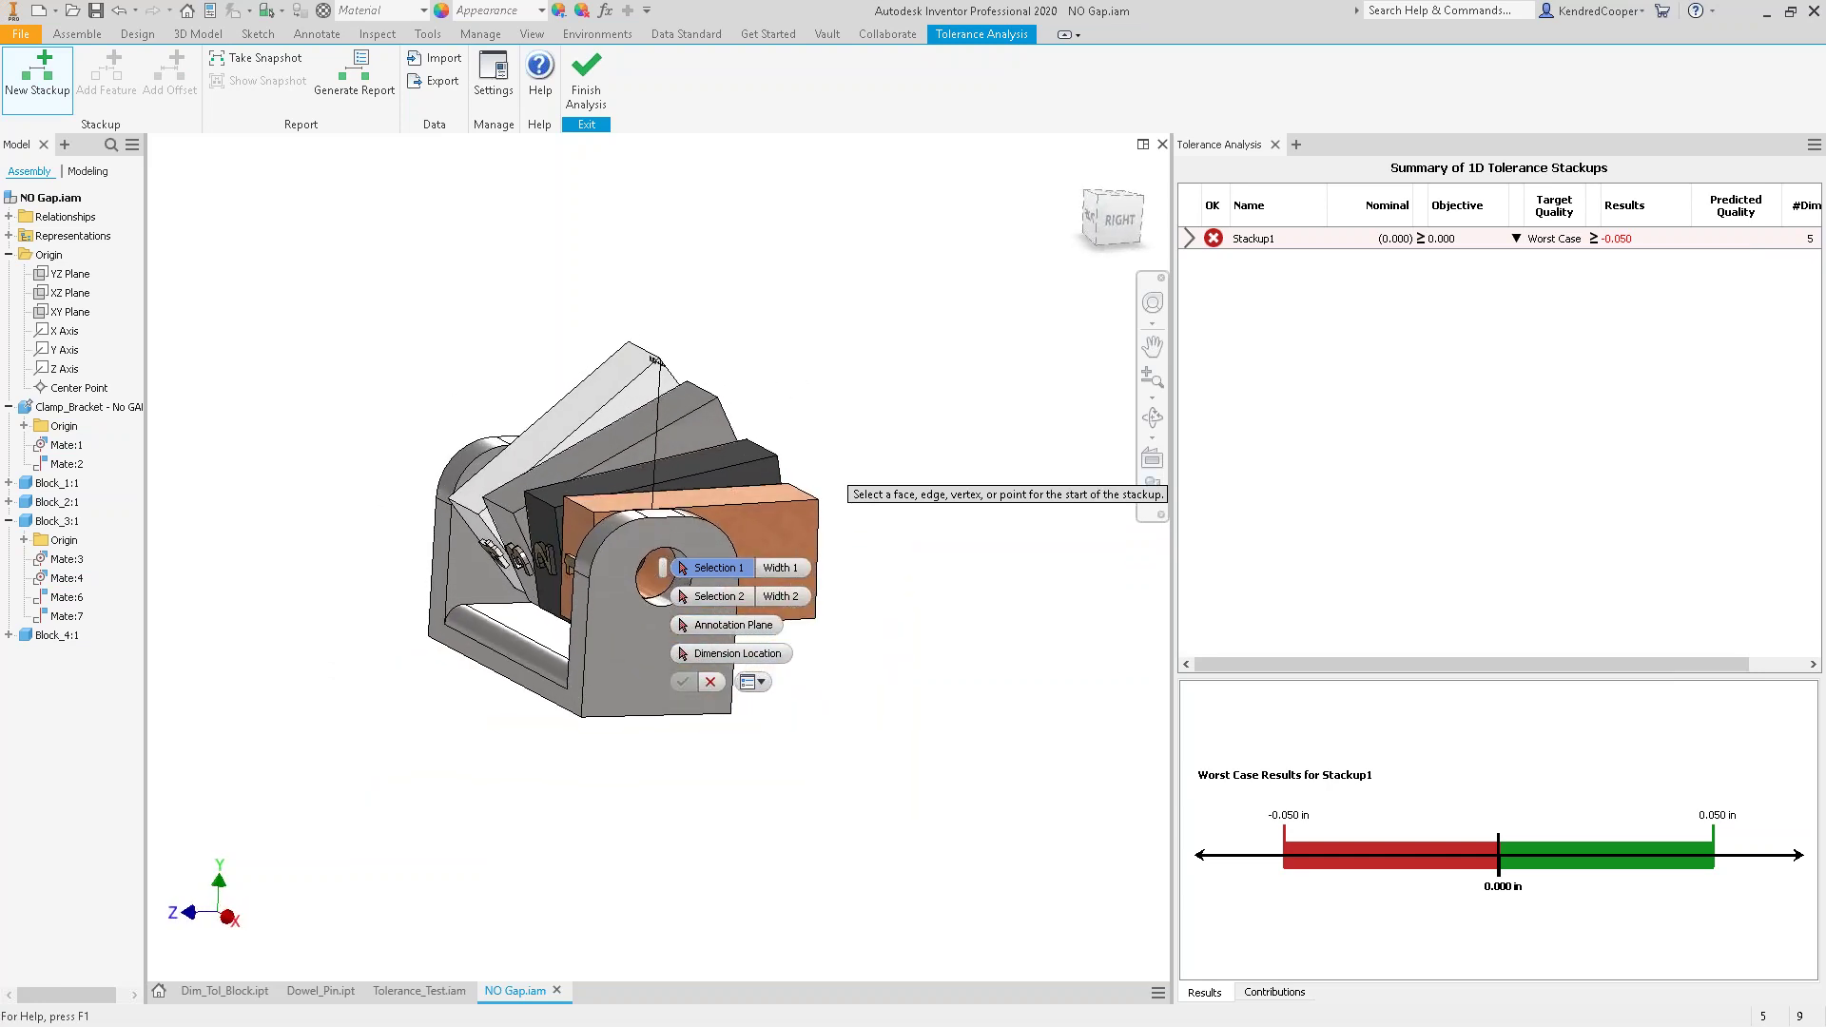
key("F6")
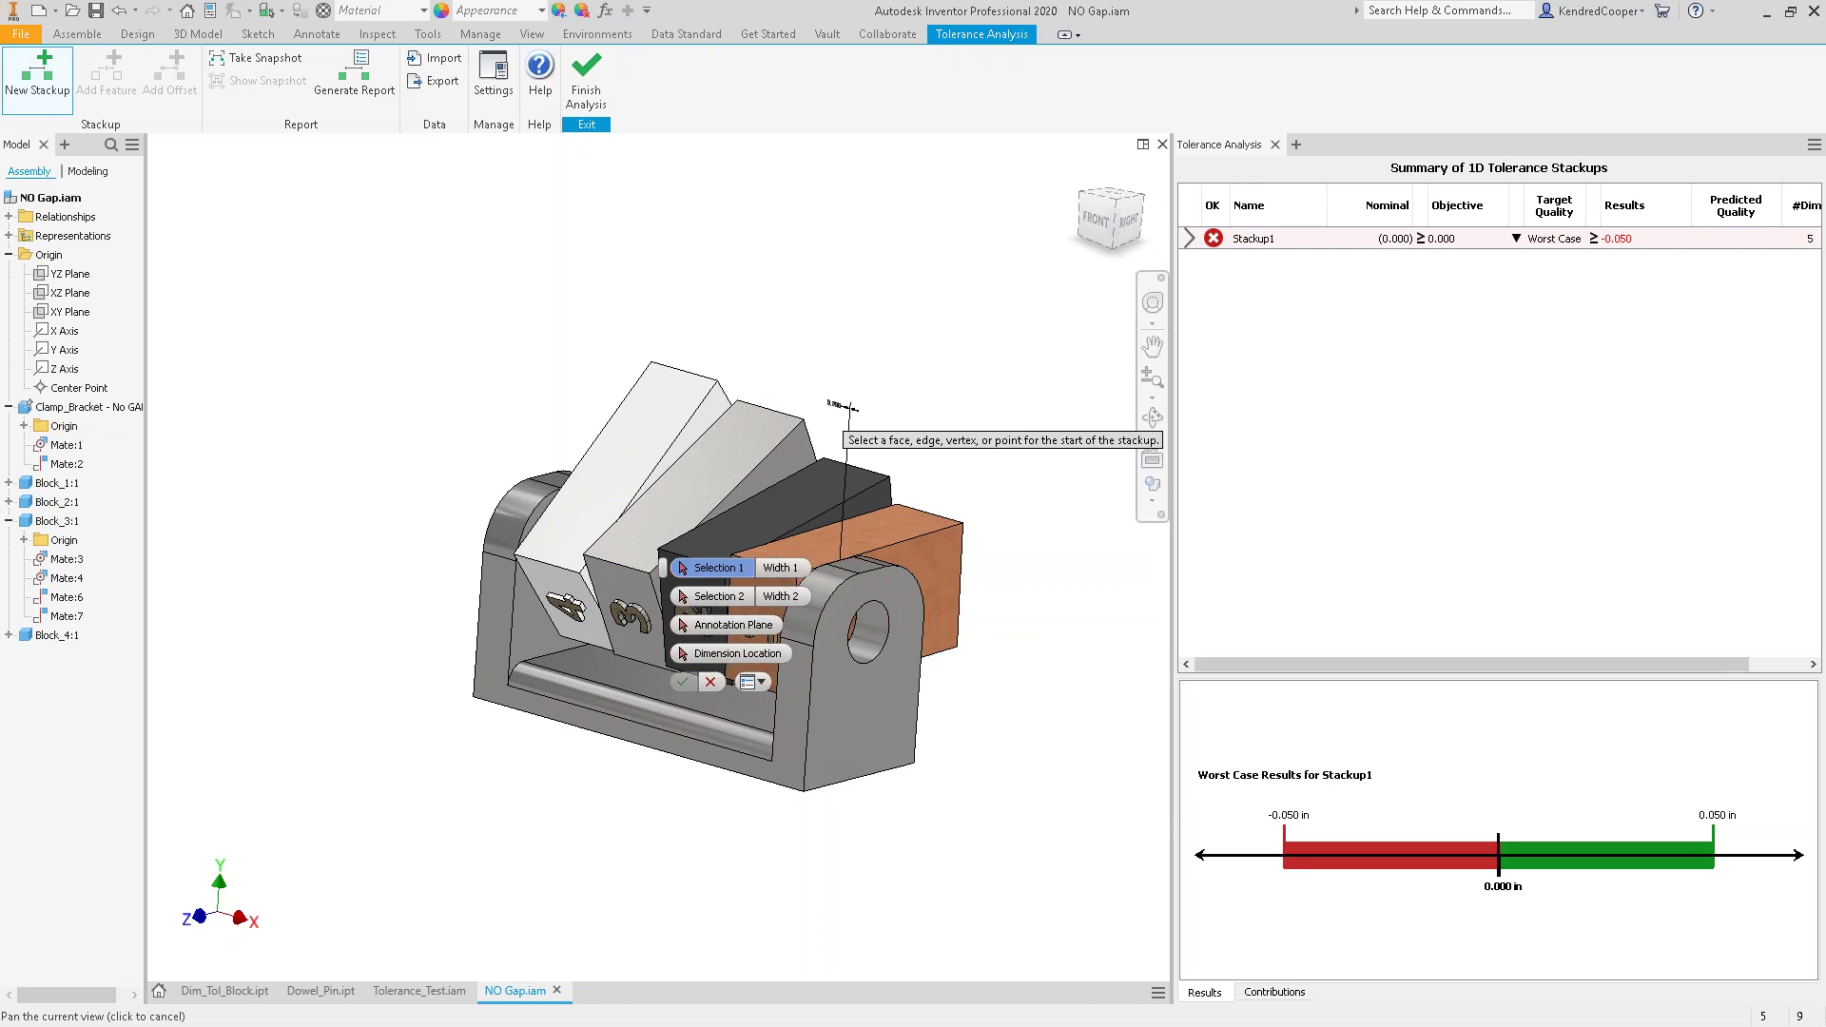
key("Escape")
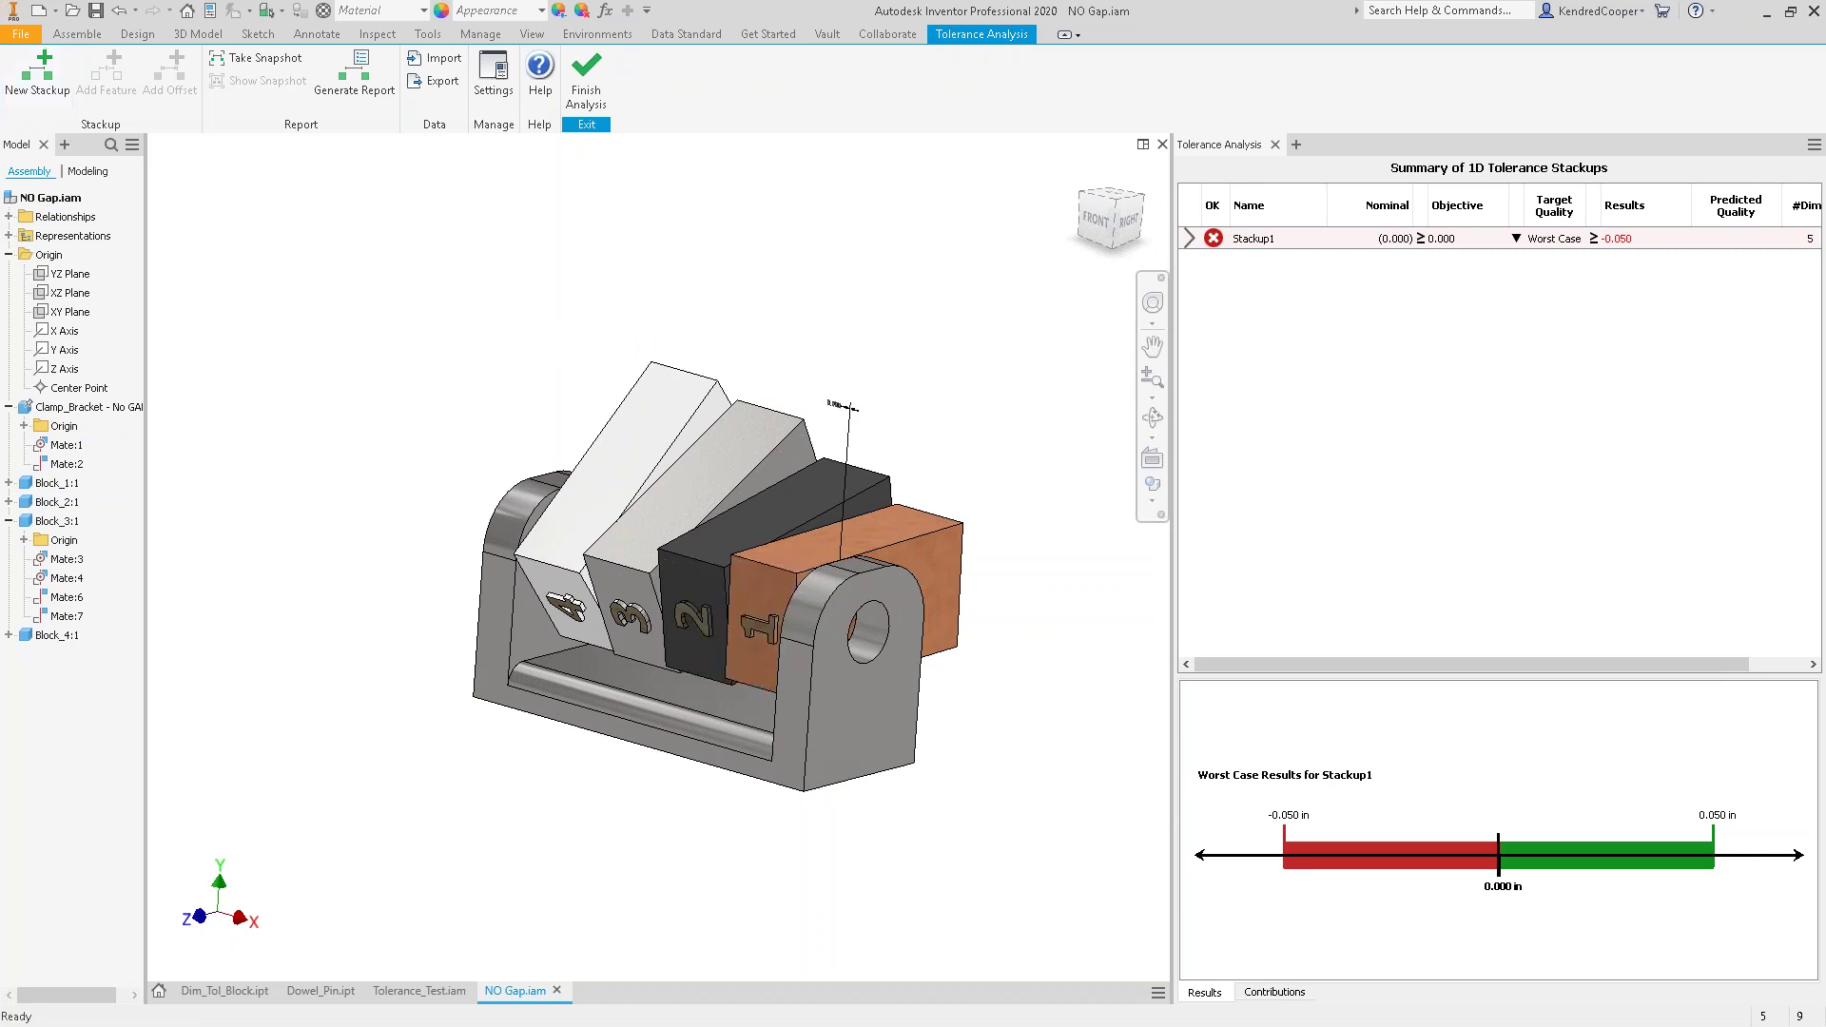
left_click(1301, 238)
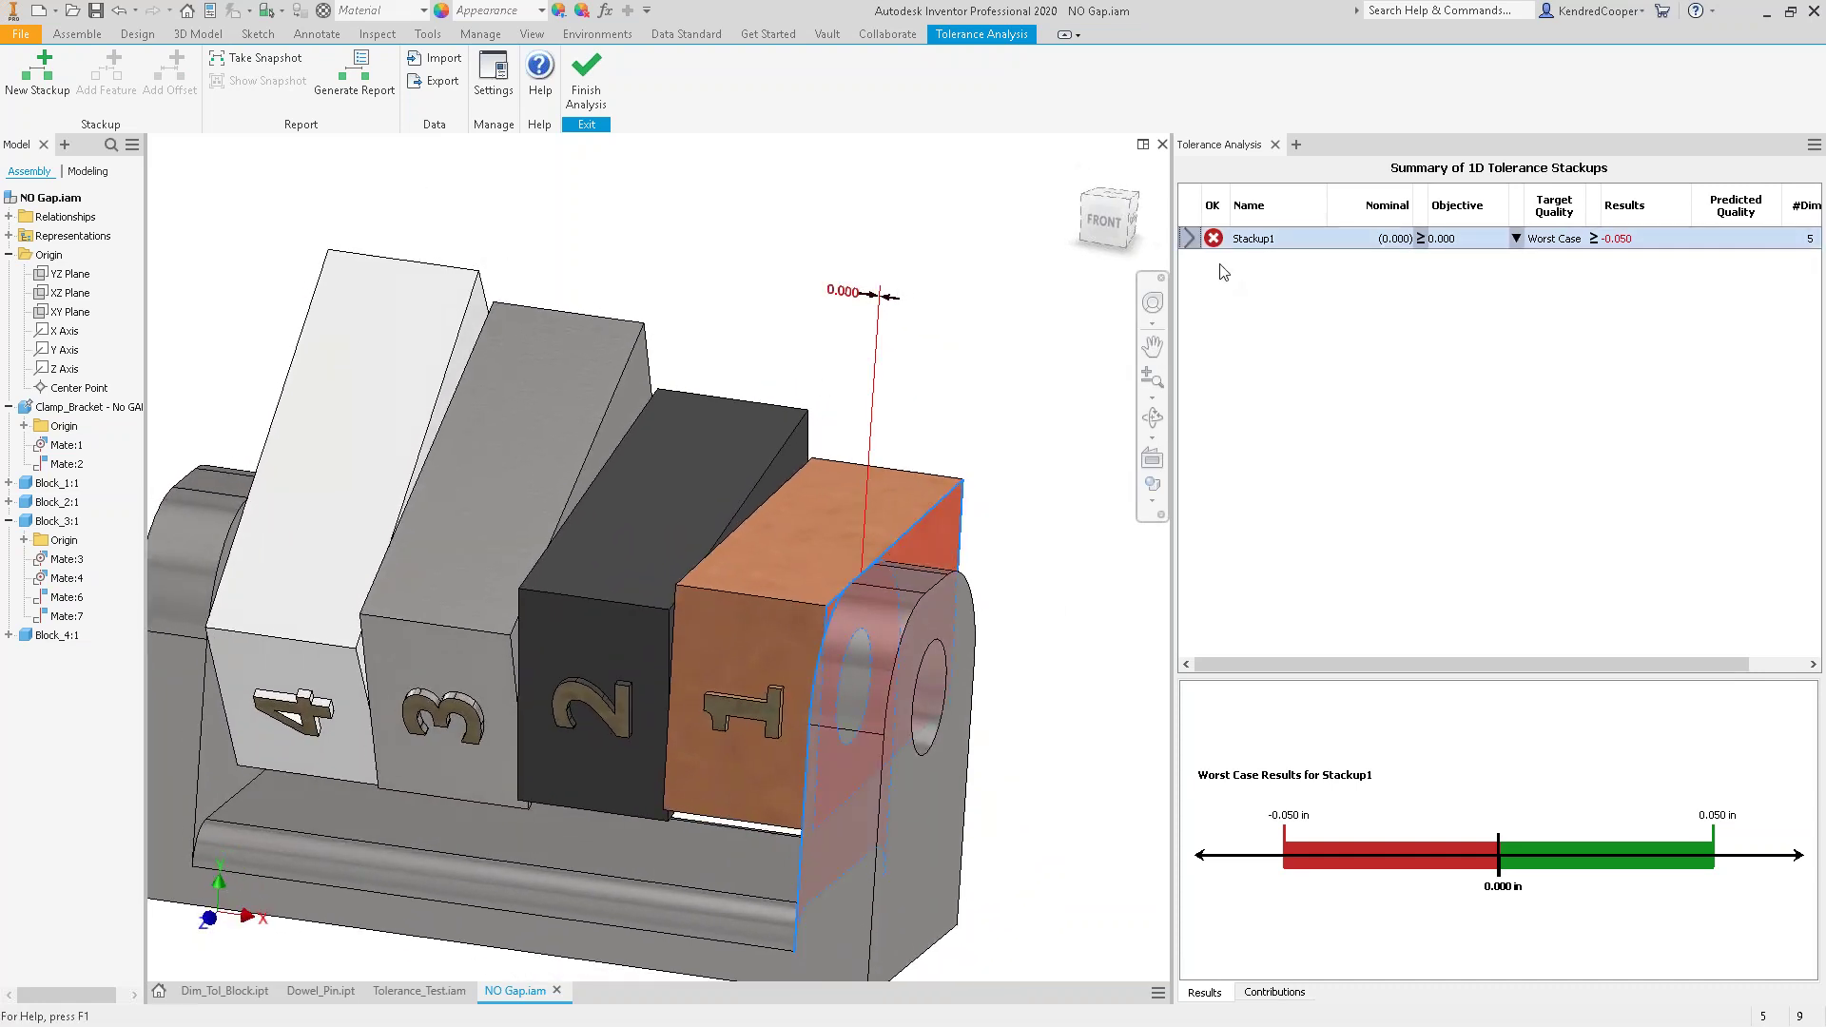
- Open Stackup1's details from the summary list
double_click(1484, 237)
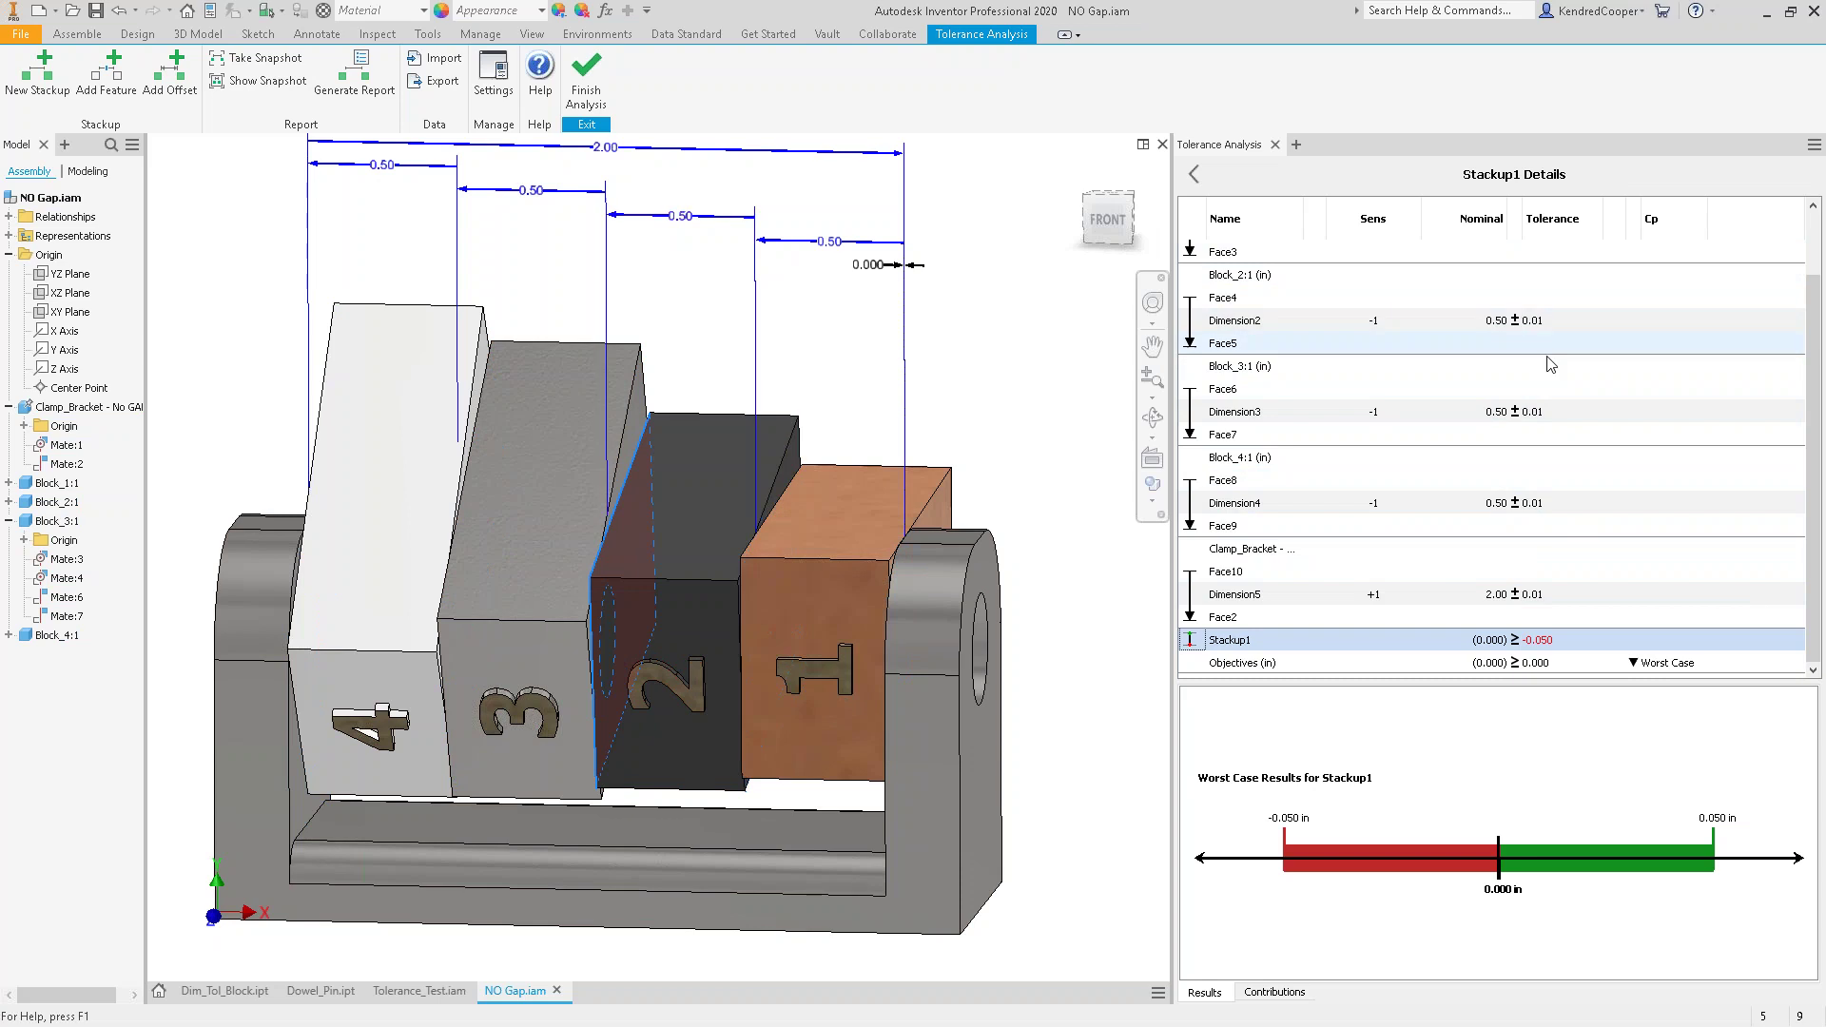
scroll(1574, 440, "up", 1)
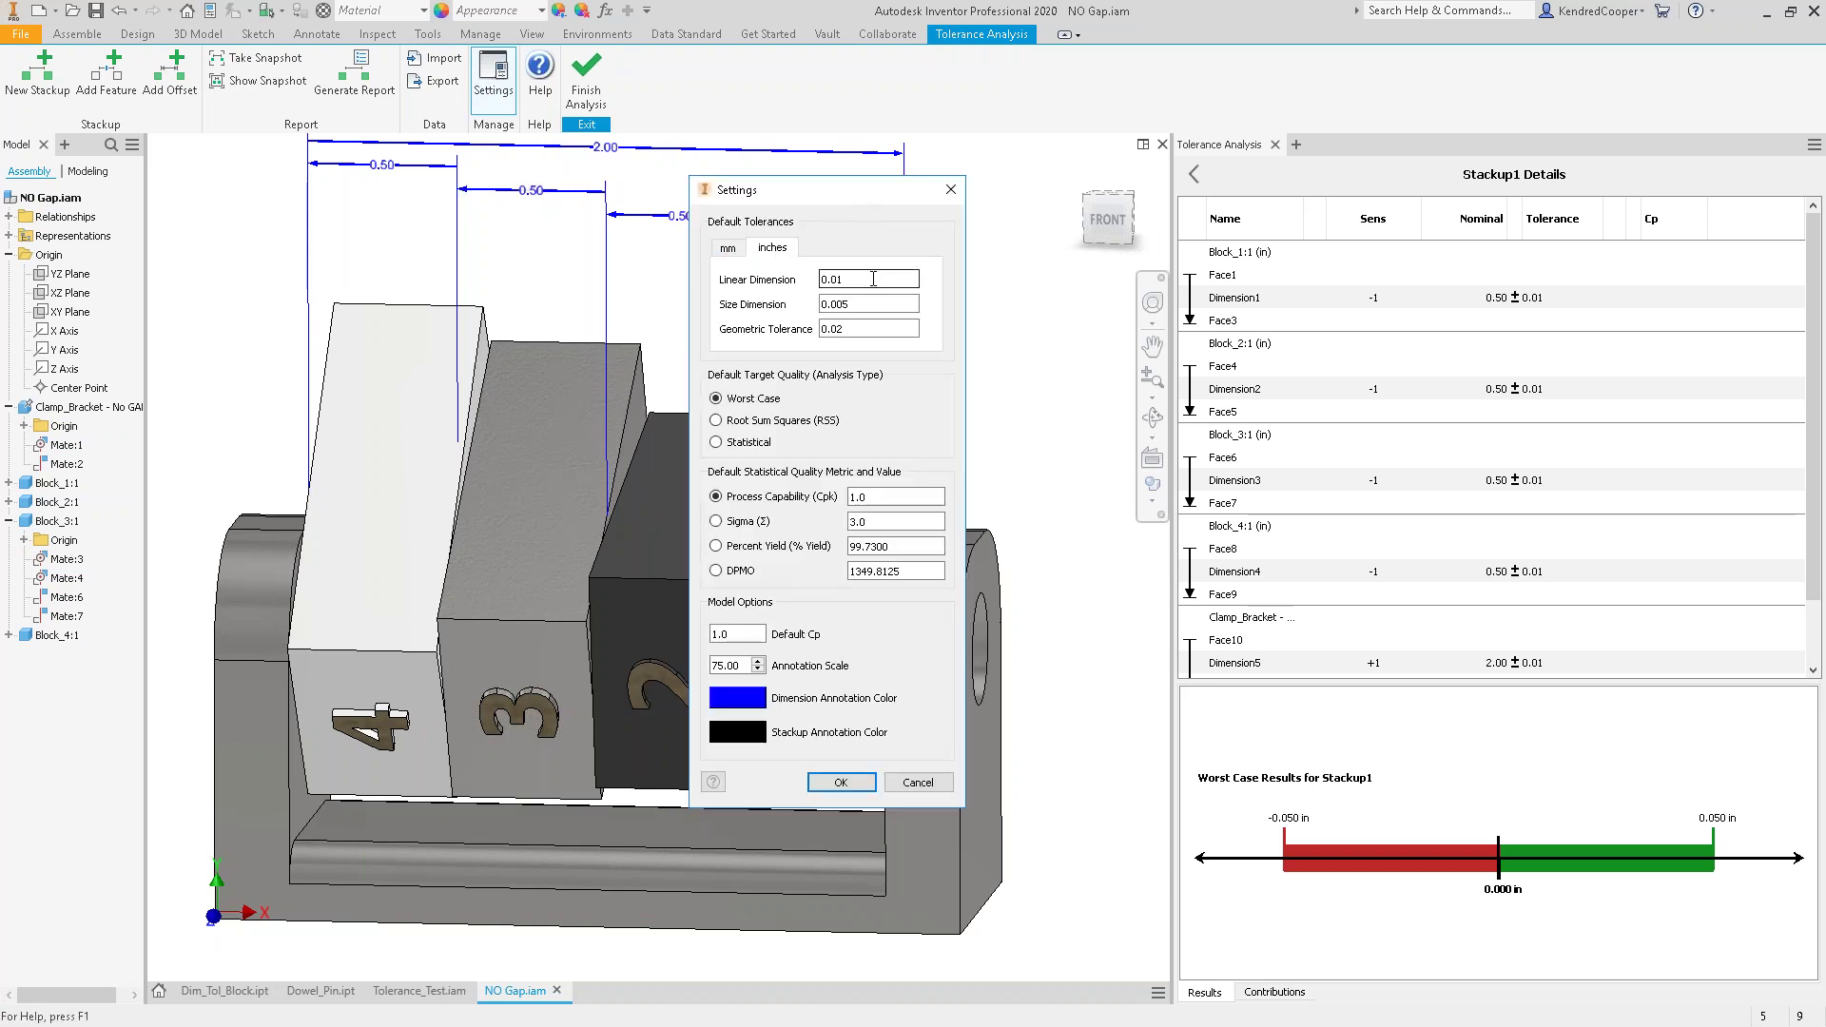
- Review the 0.01 in default linear tolerance and close Settings with the defaults unchanged
left_click(892, 285)
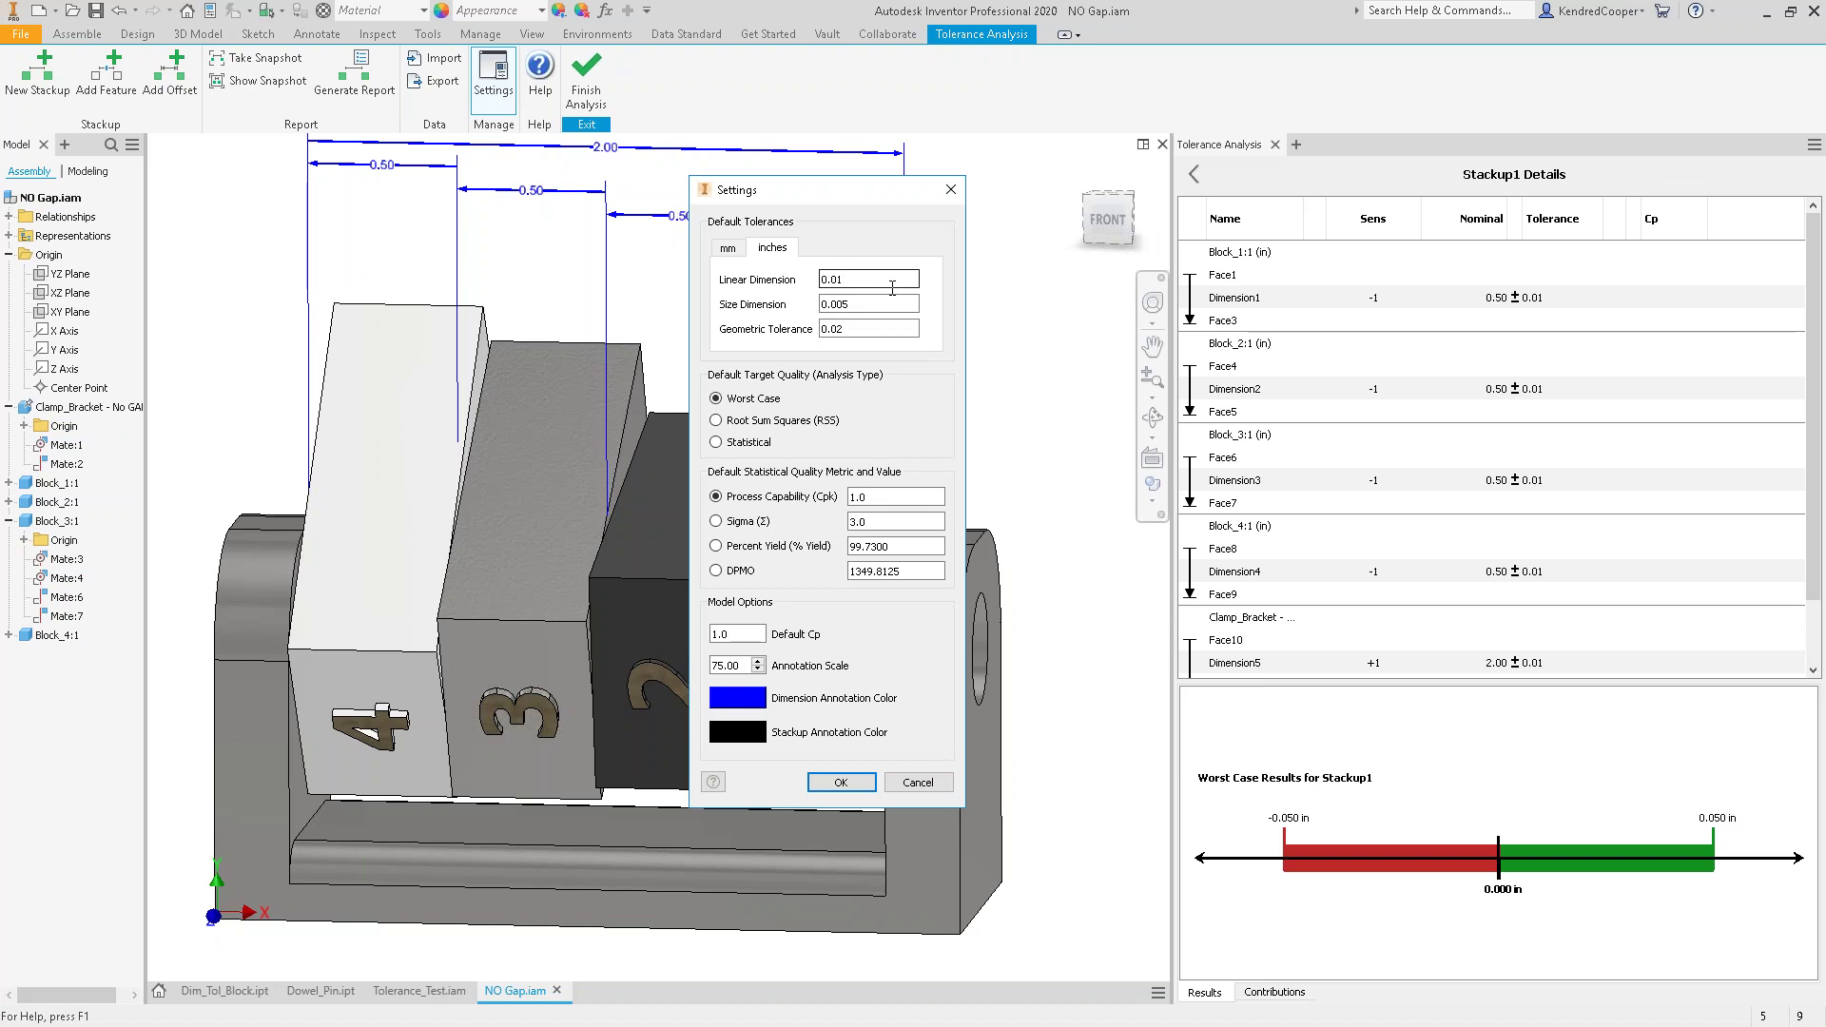
left_click(892, 287)
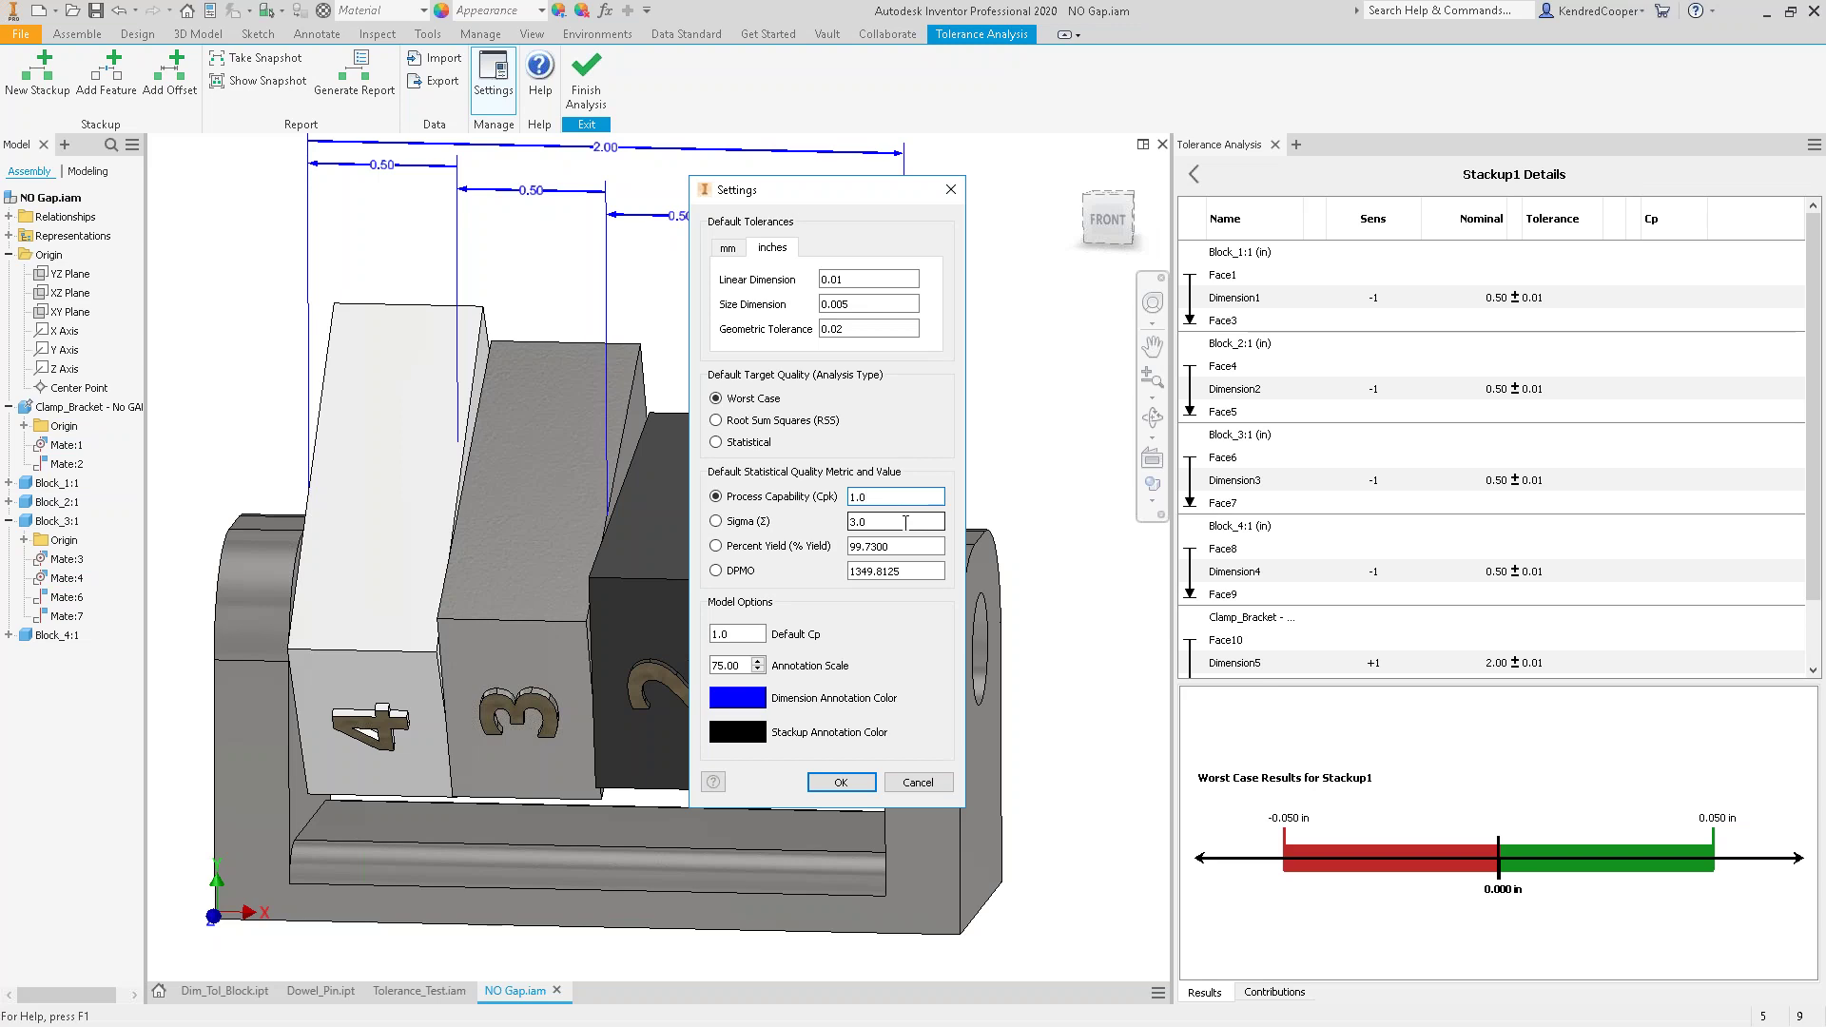
left_click(872, 782)
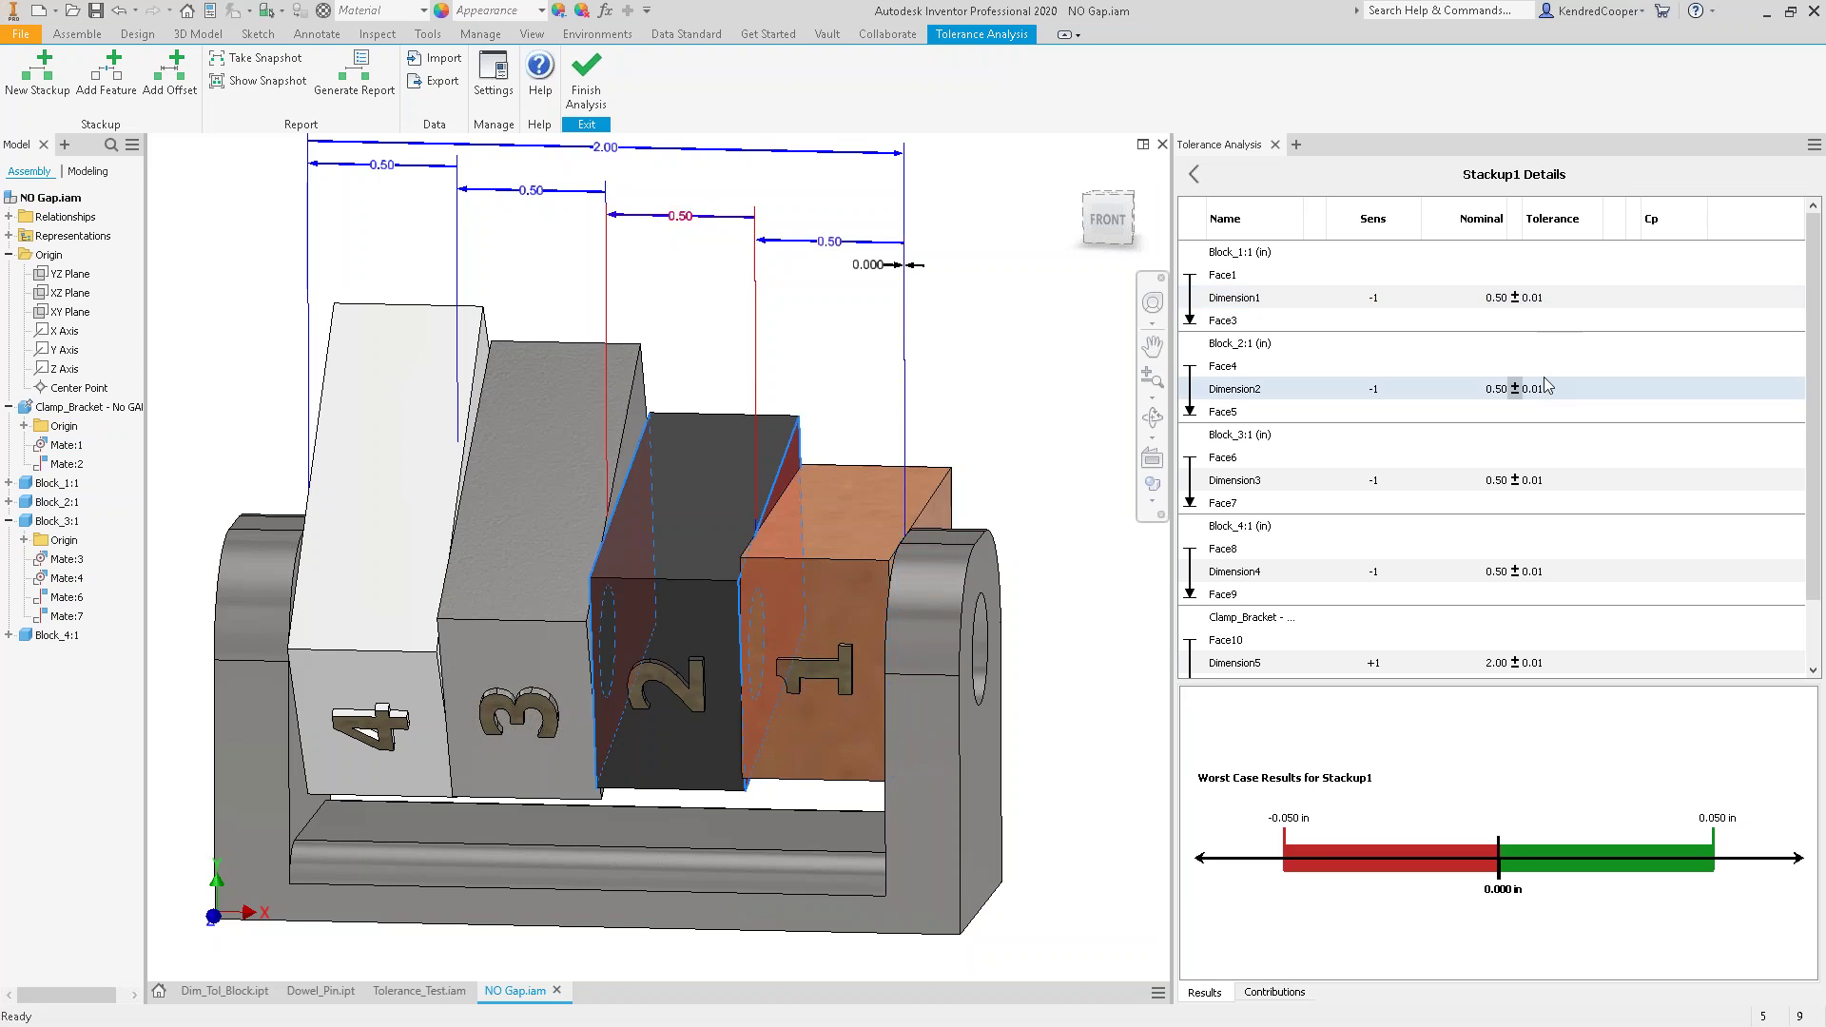
- Open the Worst Case analysis-type dropdown on Stackup1's Objectives row
scroll(1626, 551, "down", 3)
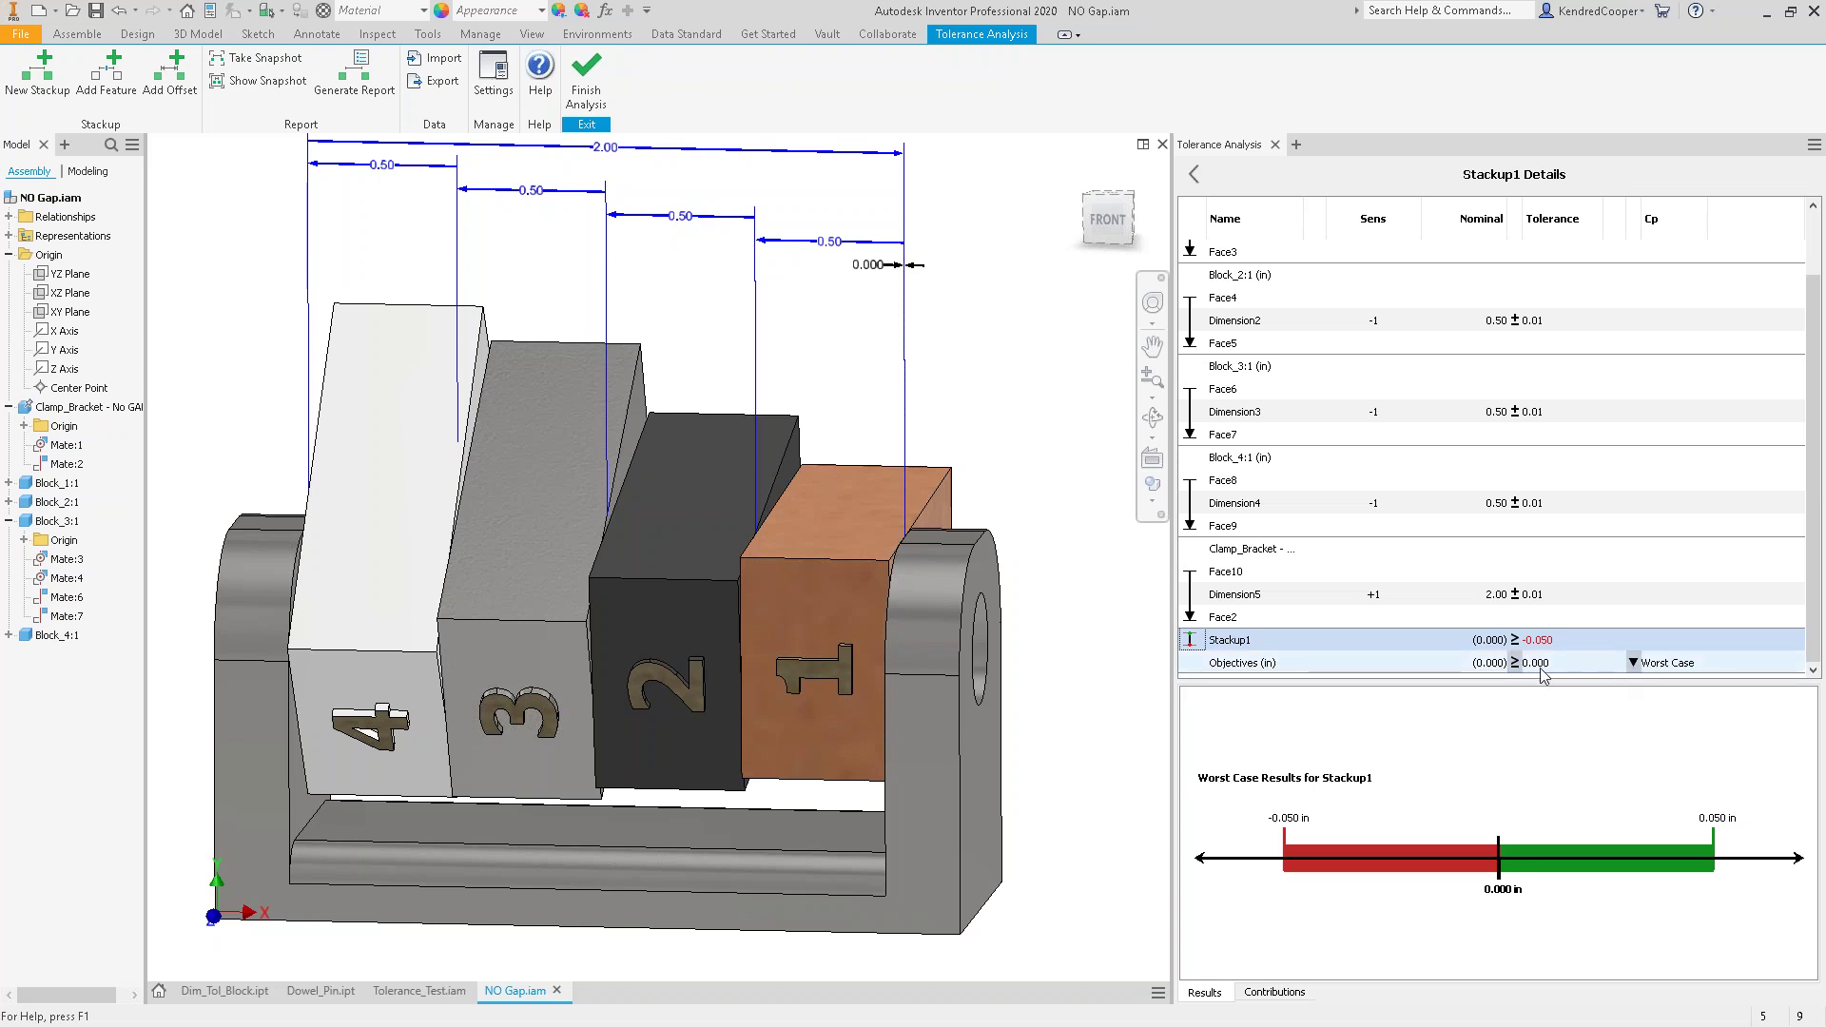
left_click(1633, 663)
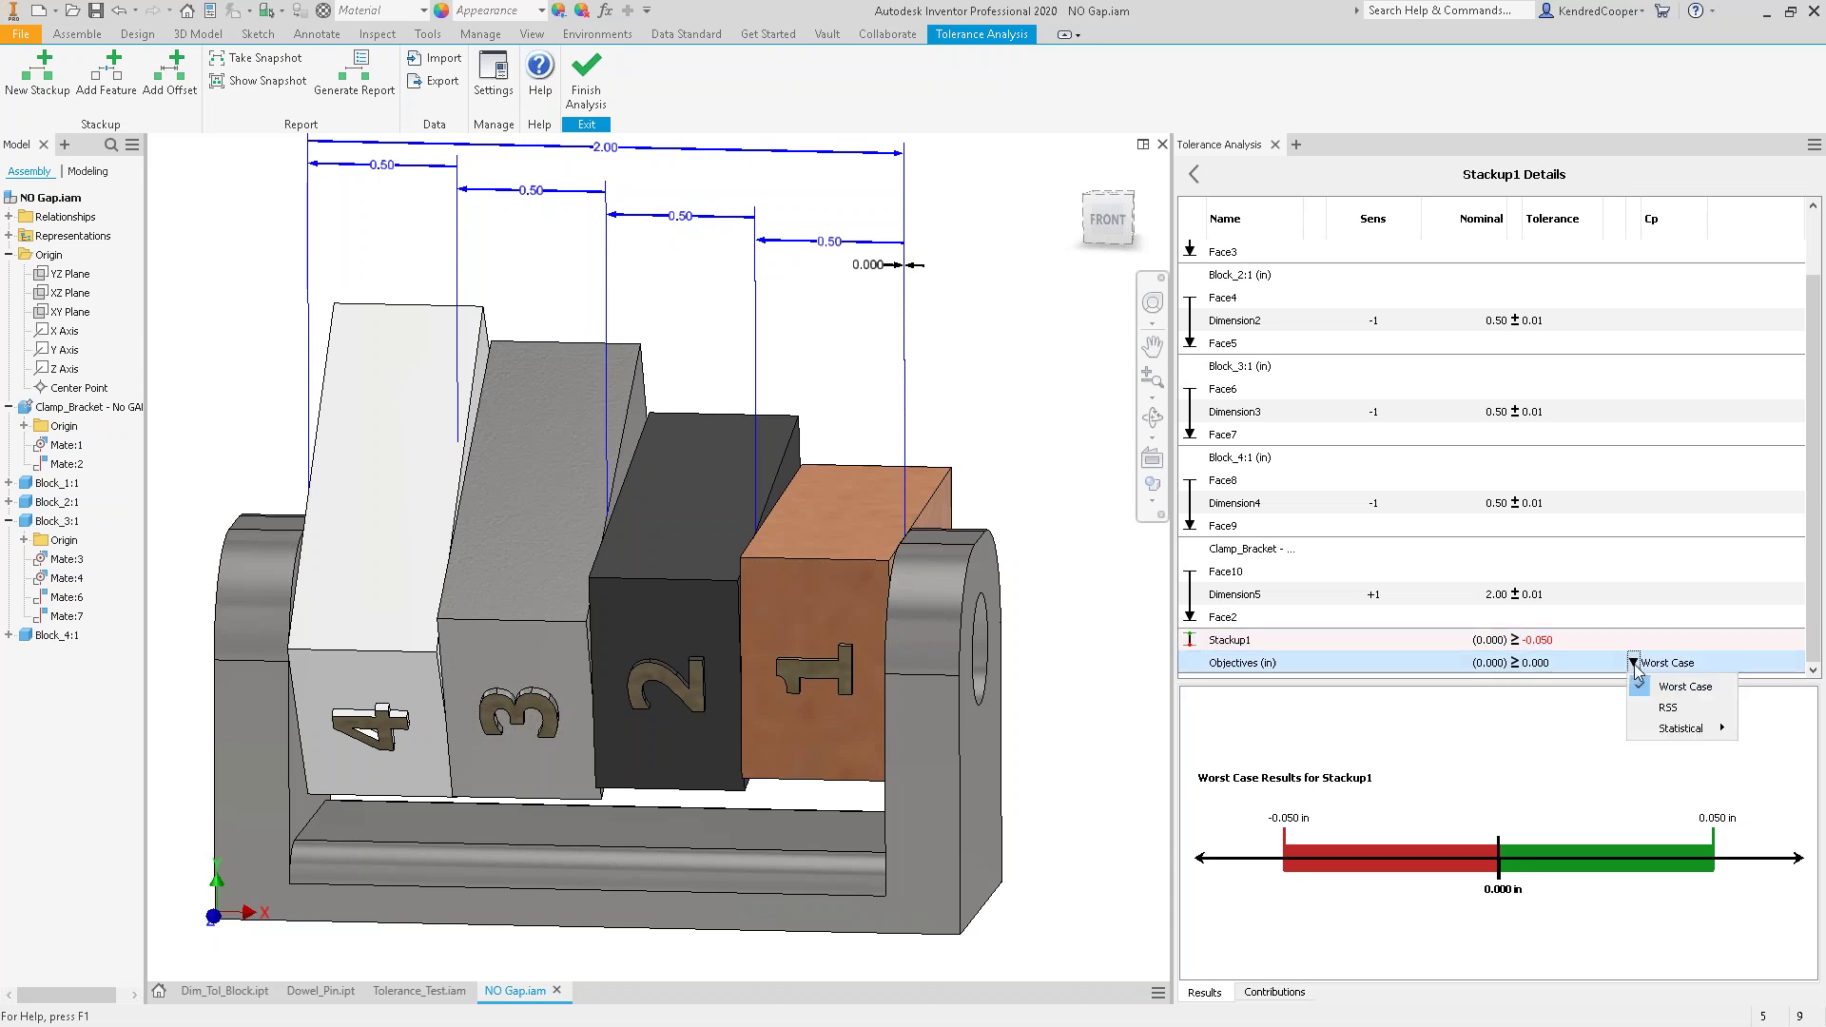
- Switch Stackup1's objective to RSS analysis (±0.022 in), then reopen the list to reach Statistical metrics
left_click(1676, 709)
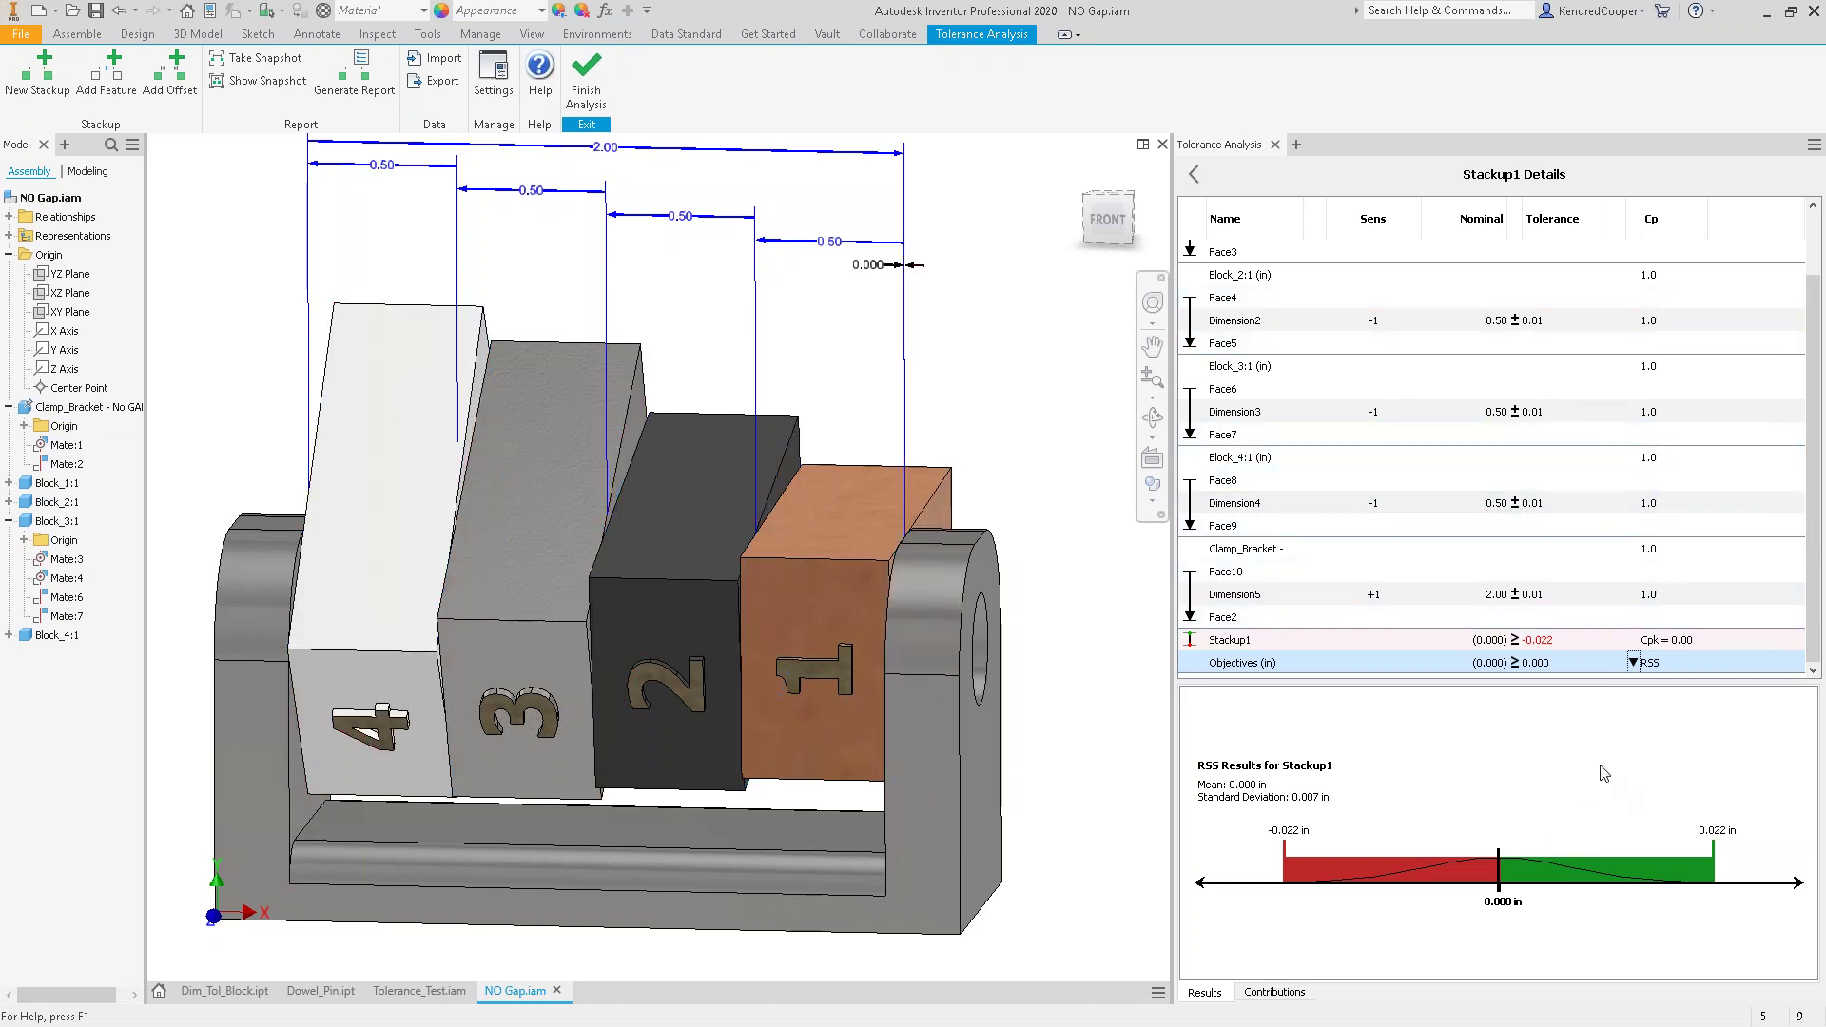
left_click(1630, 666)
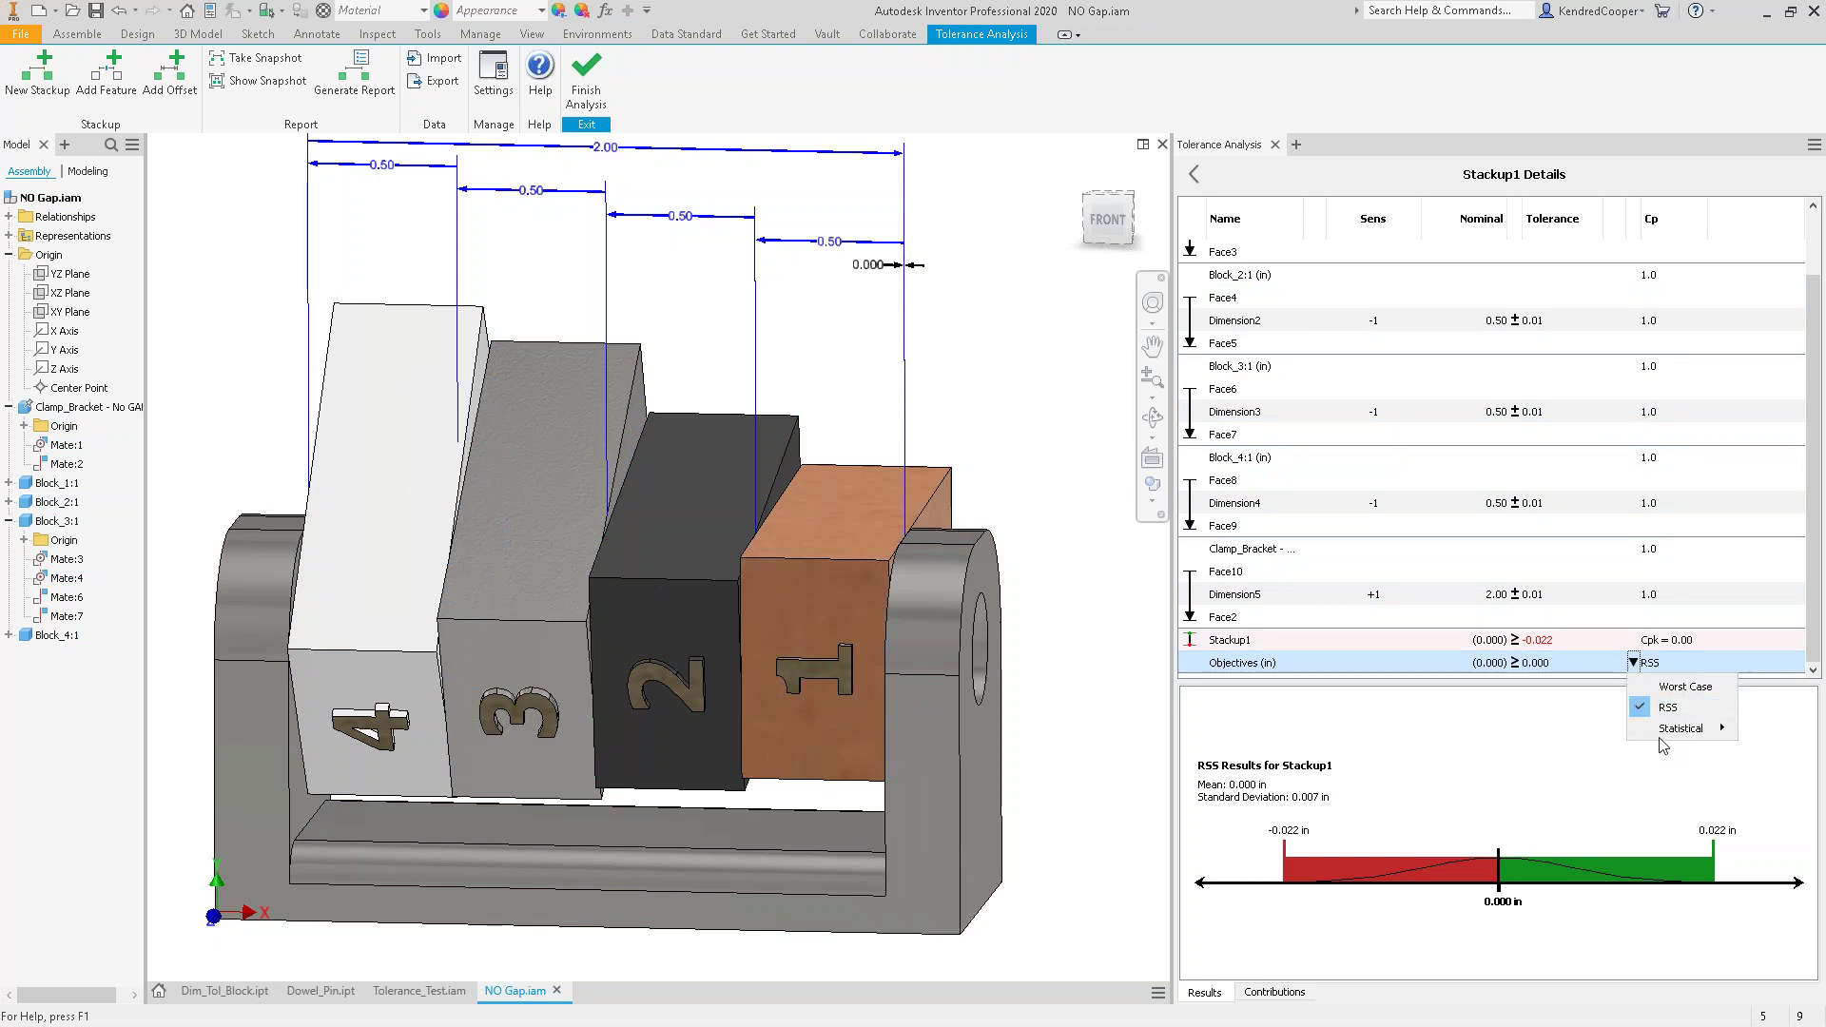
mouse_move(1664, 741)
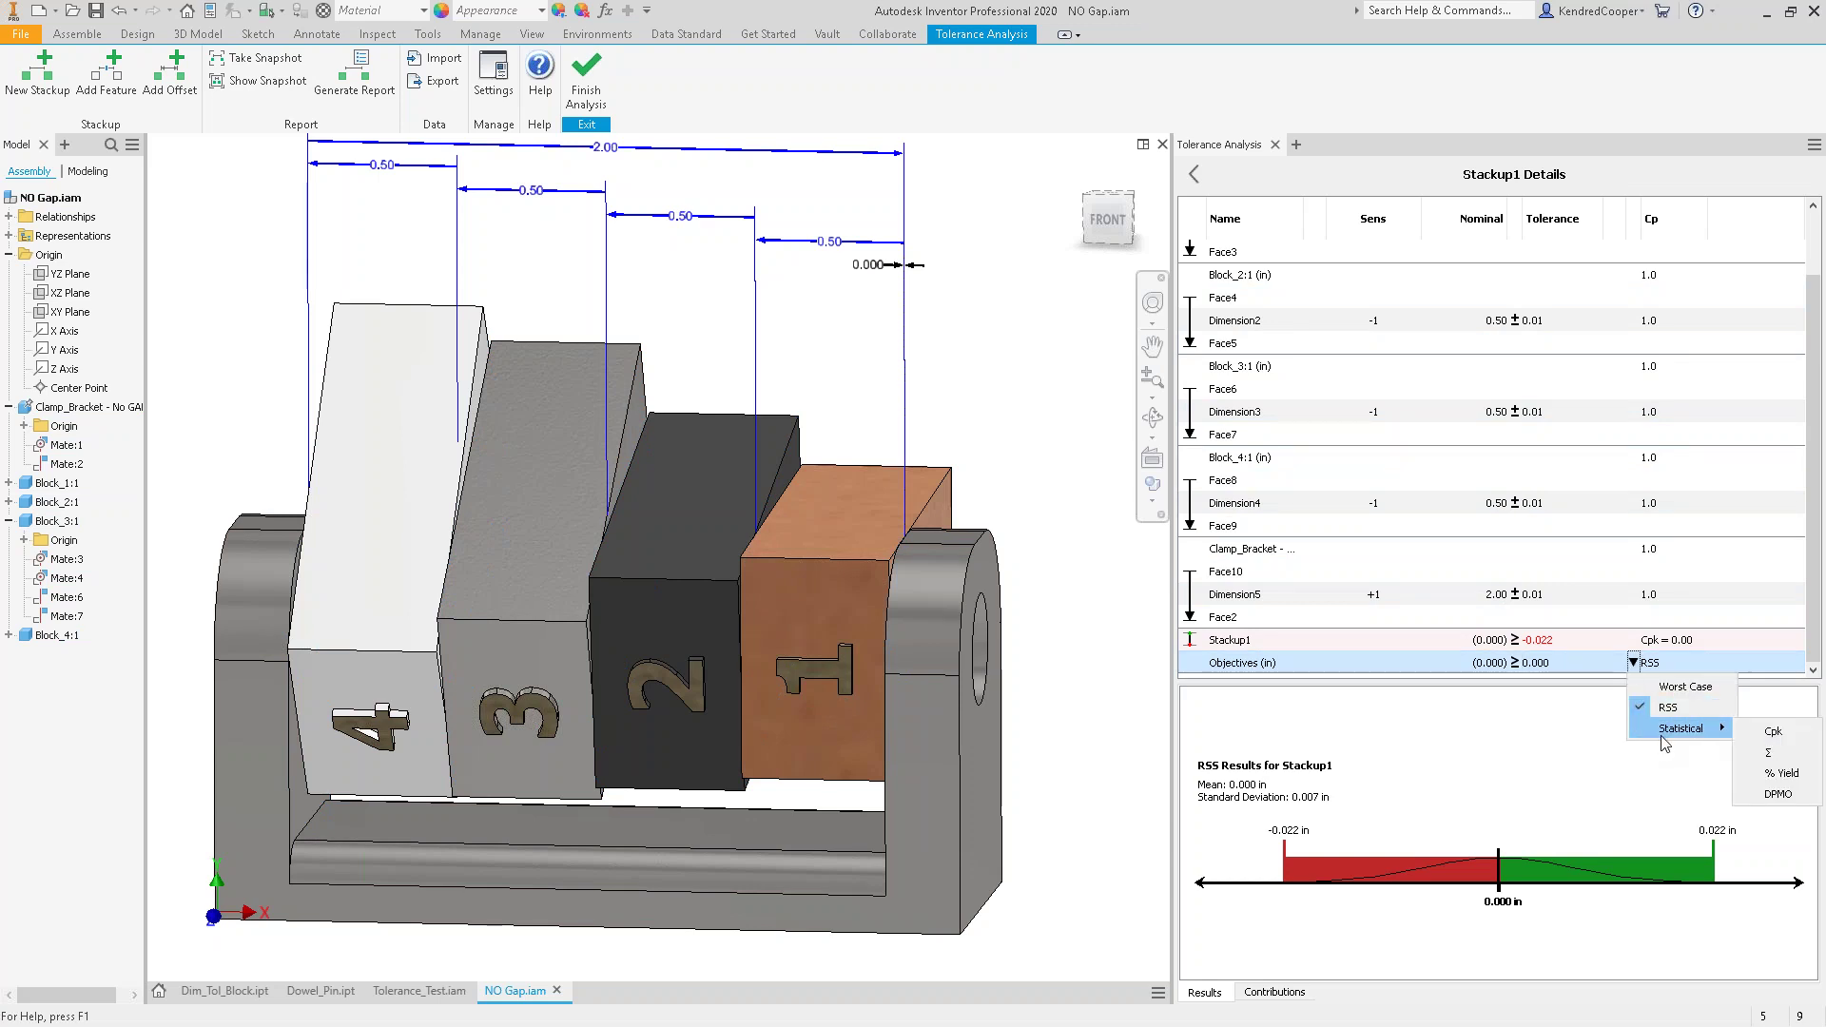
- Evaluate Stackup1 statistically by Cpk, then change the statistical metric to Σ
left_click(1775, 732)
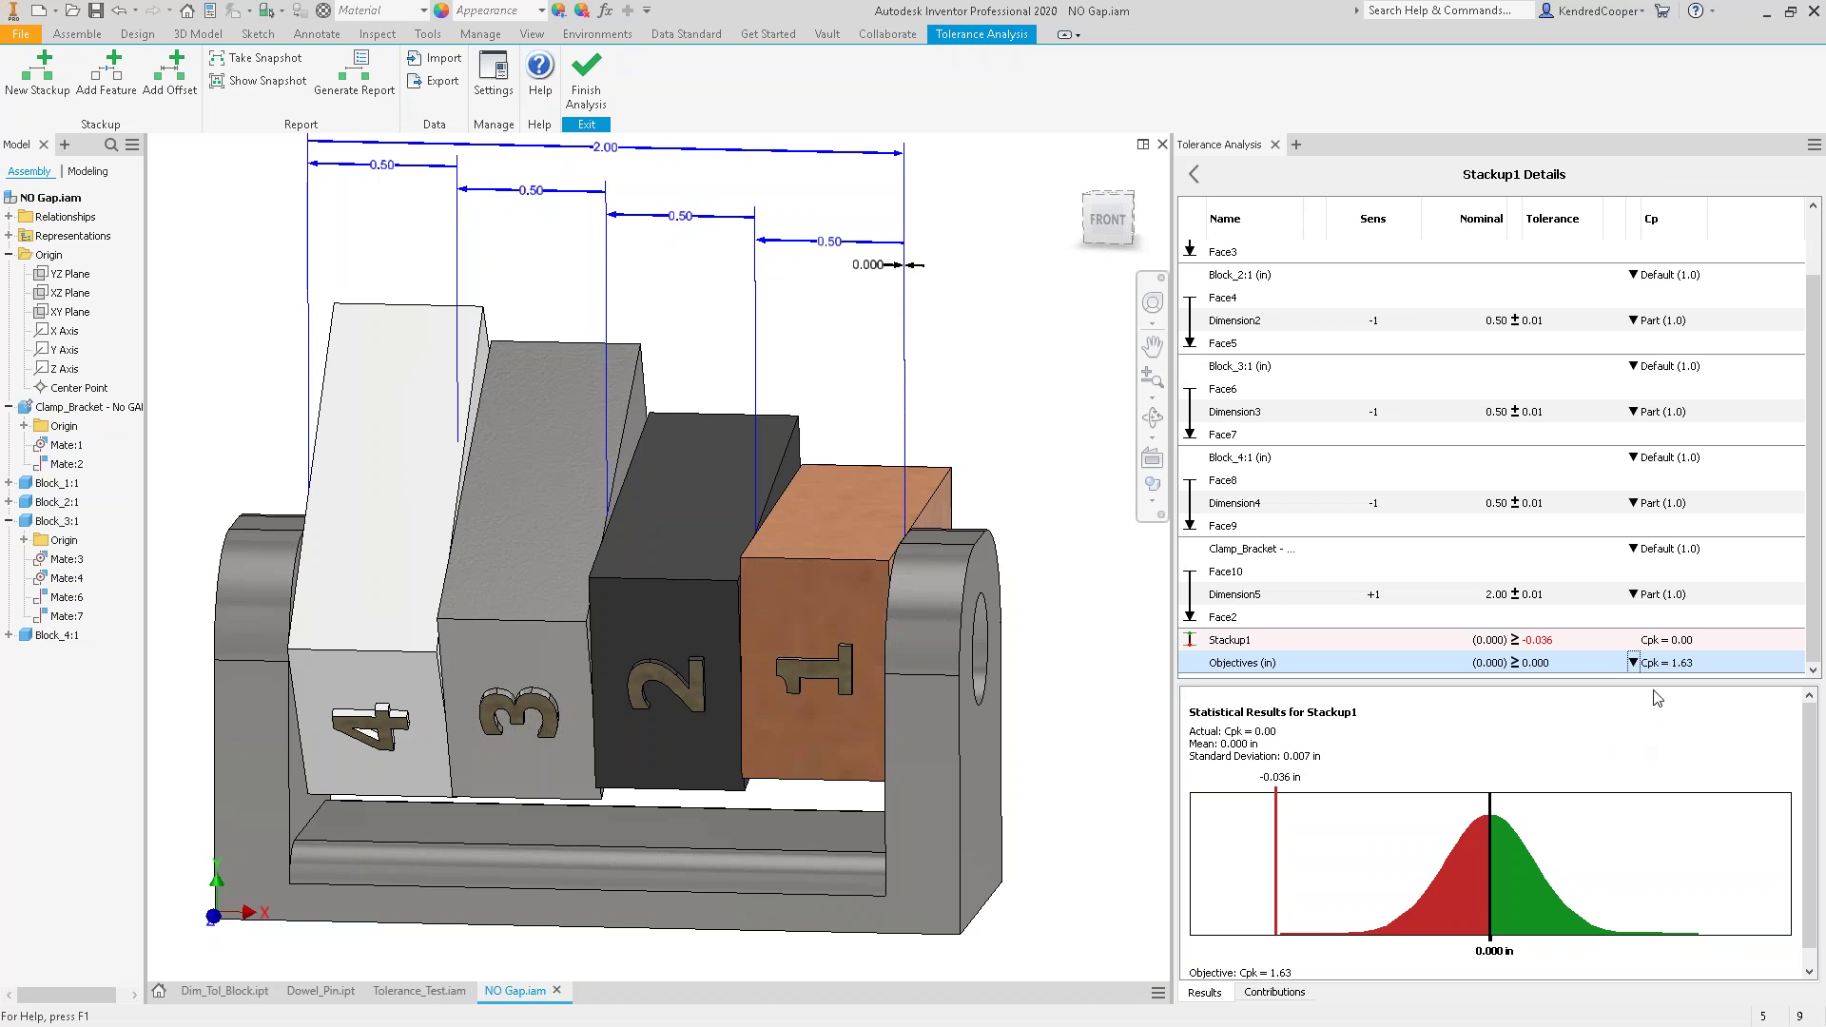
left_click(1634, 663)
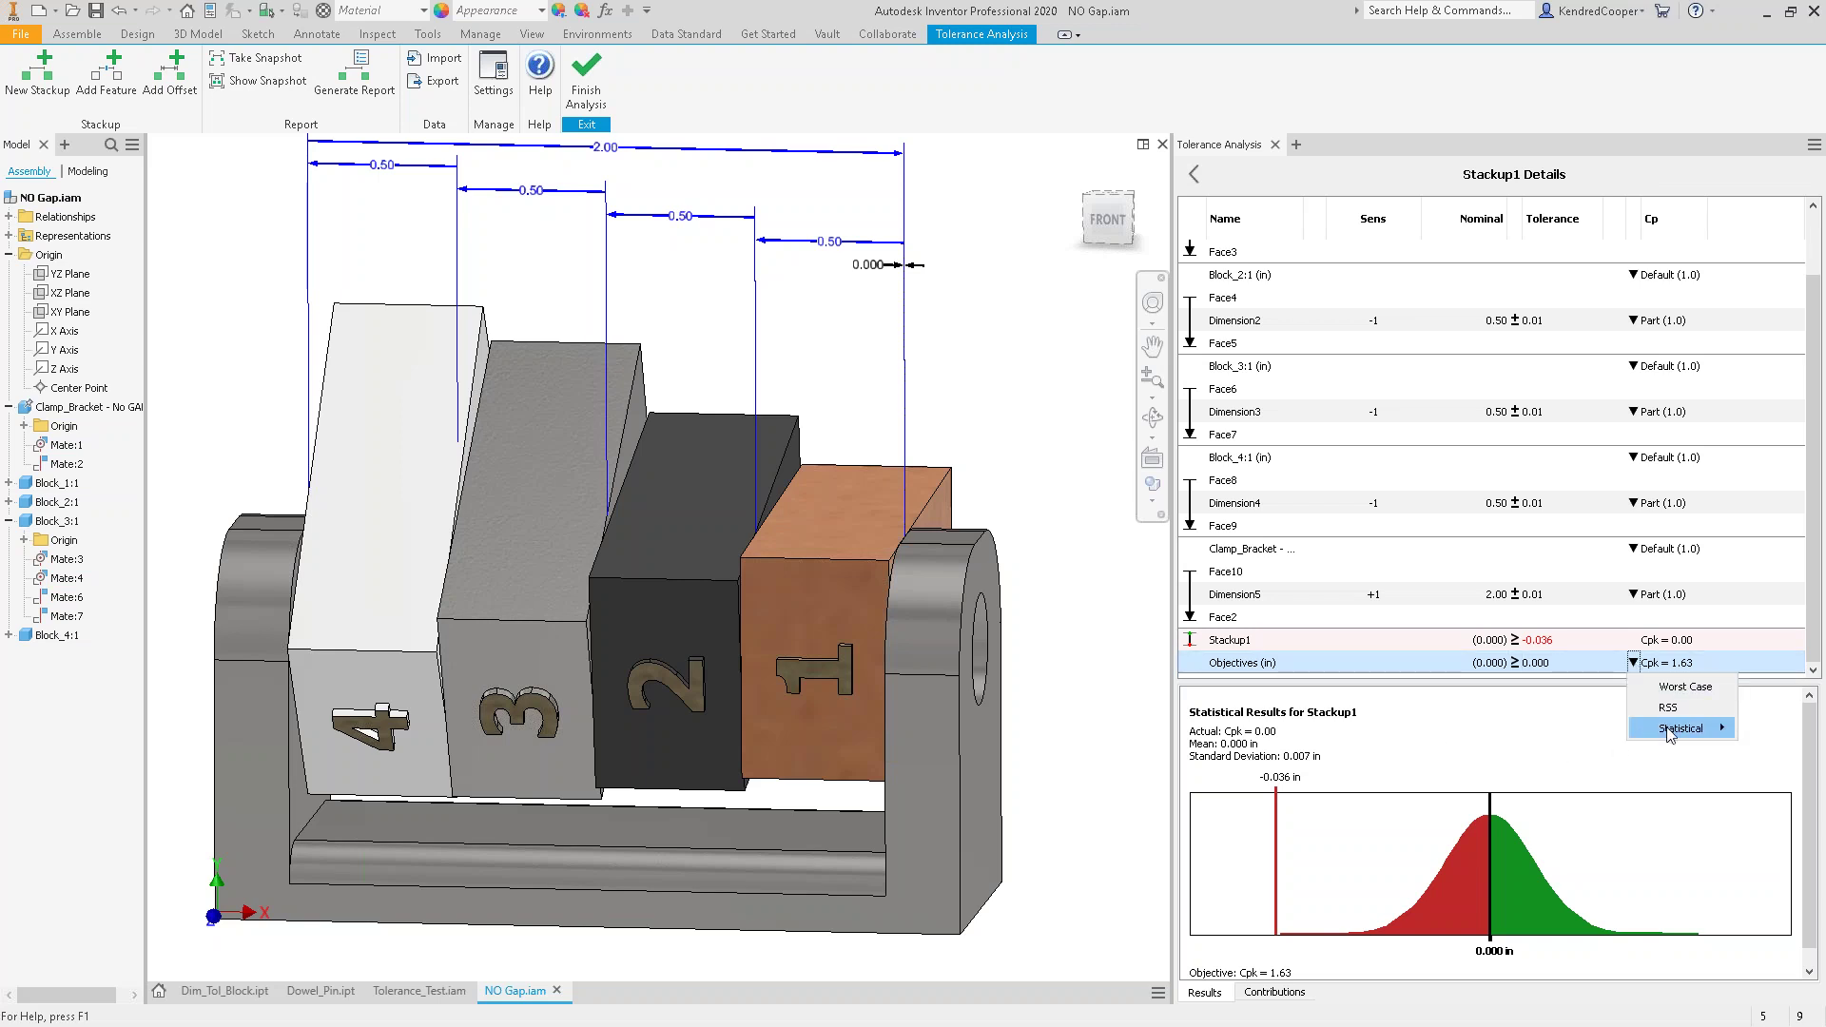
mouse_move(1682, 728)
left_click(1796, 753)
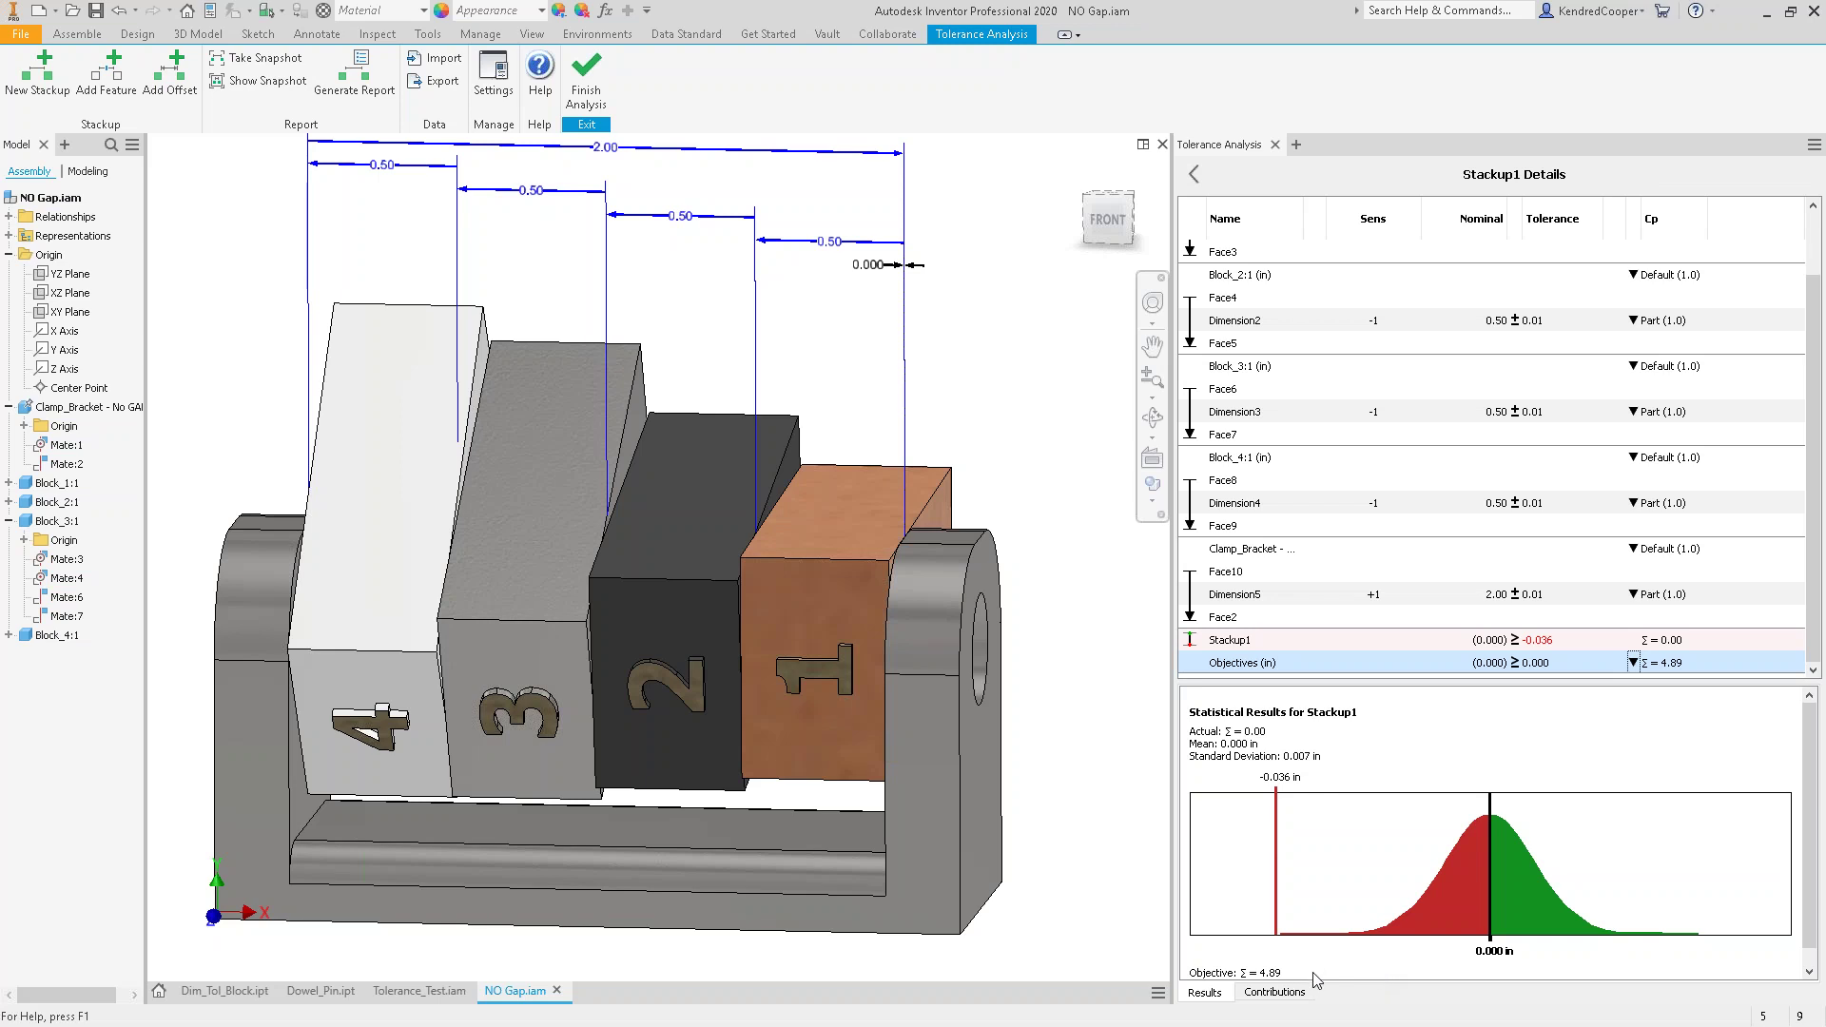
- Change the statistical metric to % Yield, then to DPMO with an objective of 1
left_click(1633, 662)
mouse_move(1682, 729)
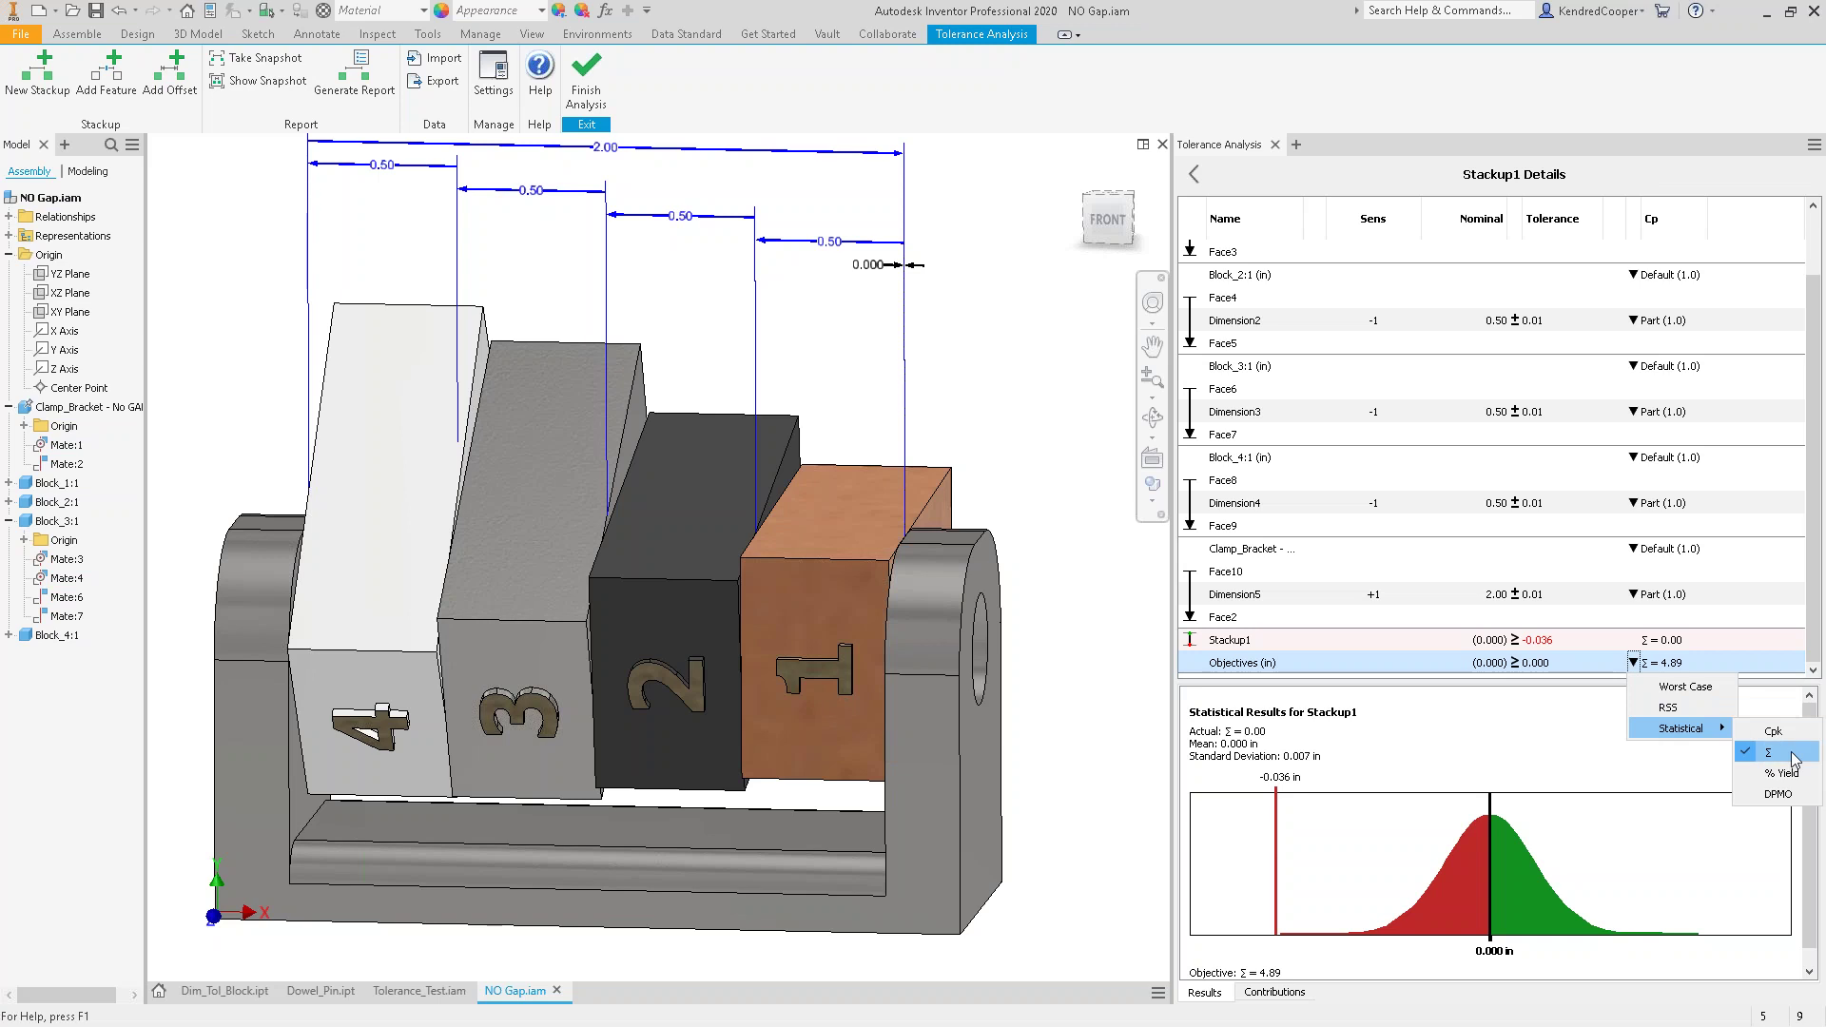
left_click(1792, 780)
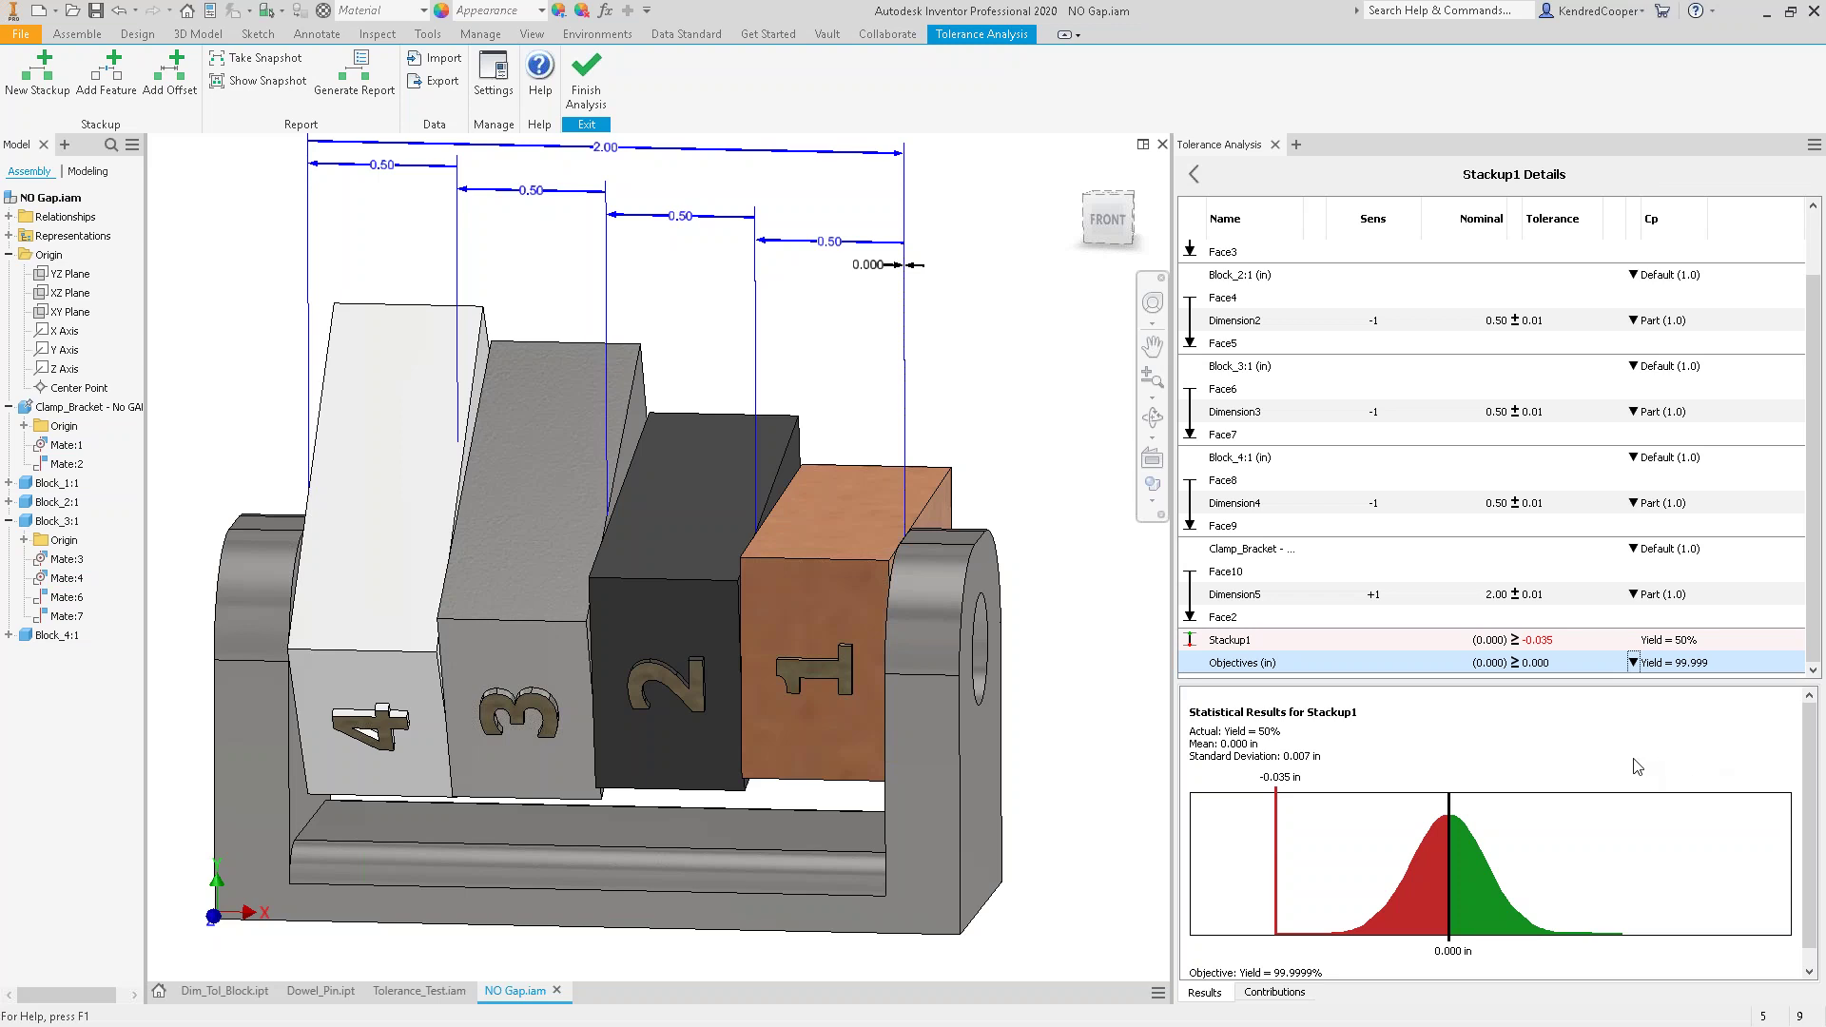
mouse_move(1691, 740)
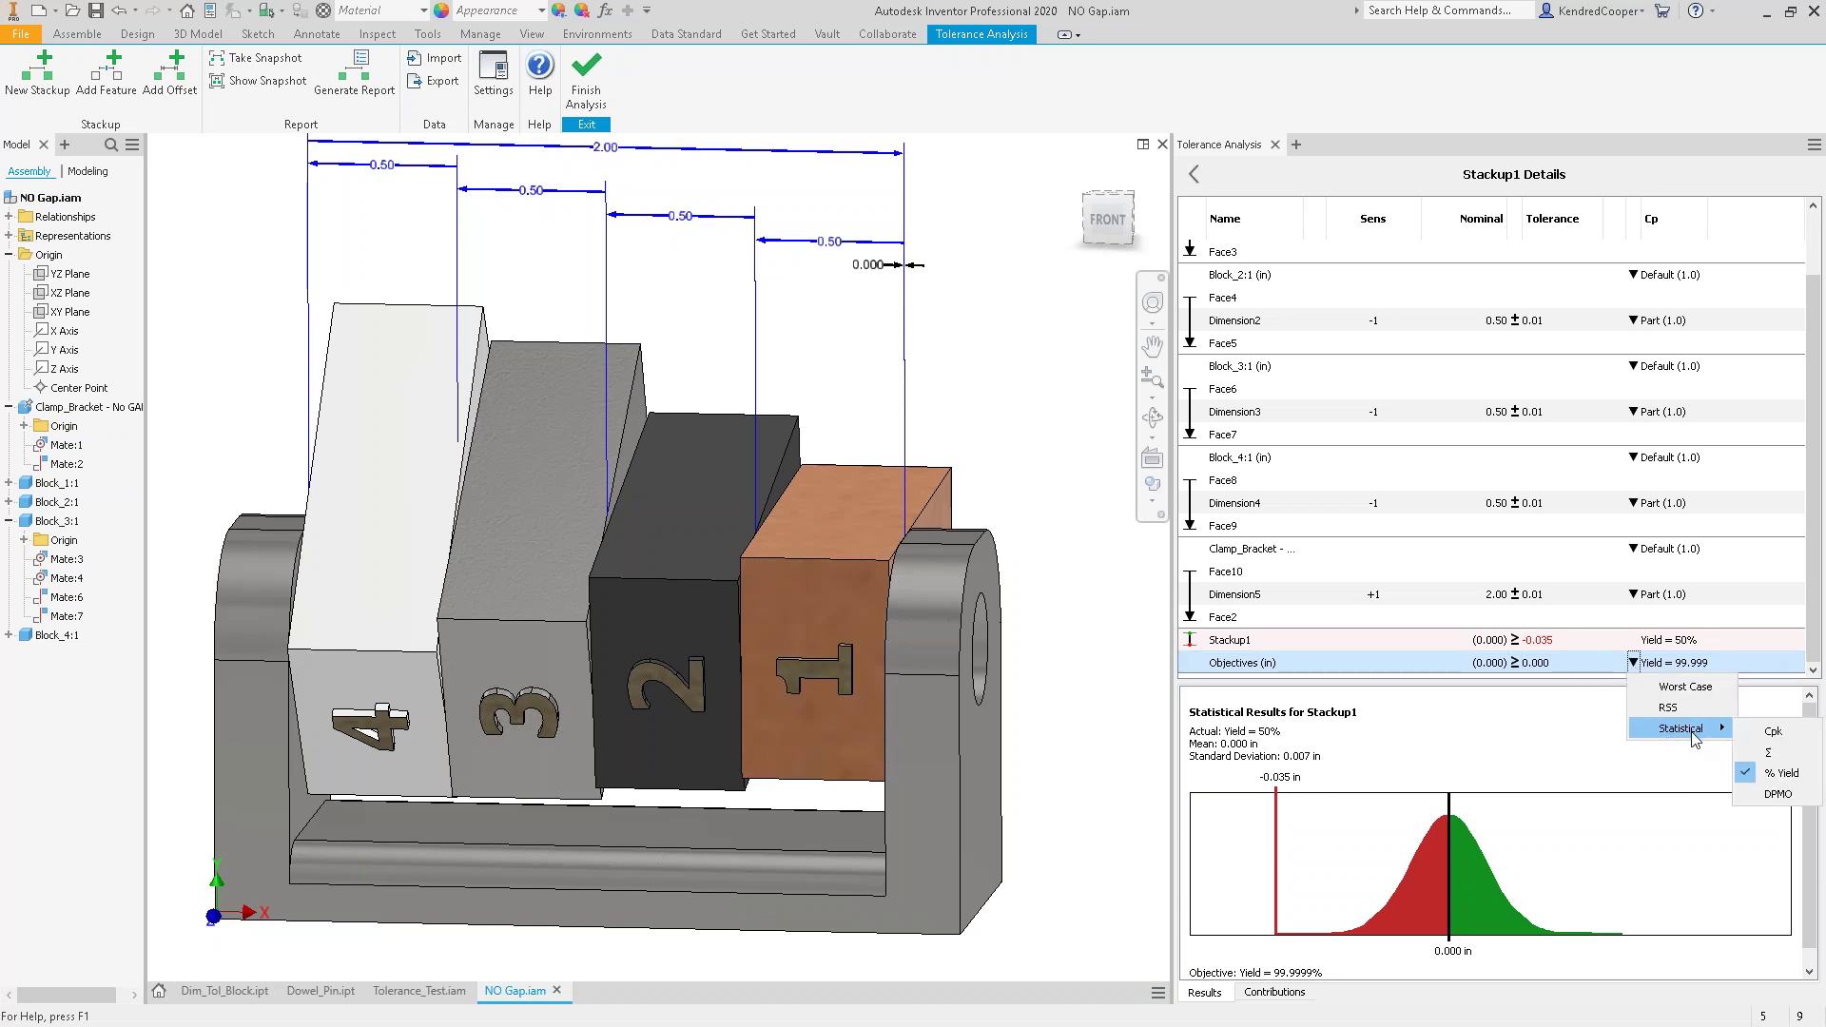
left_click(1770, 794)
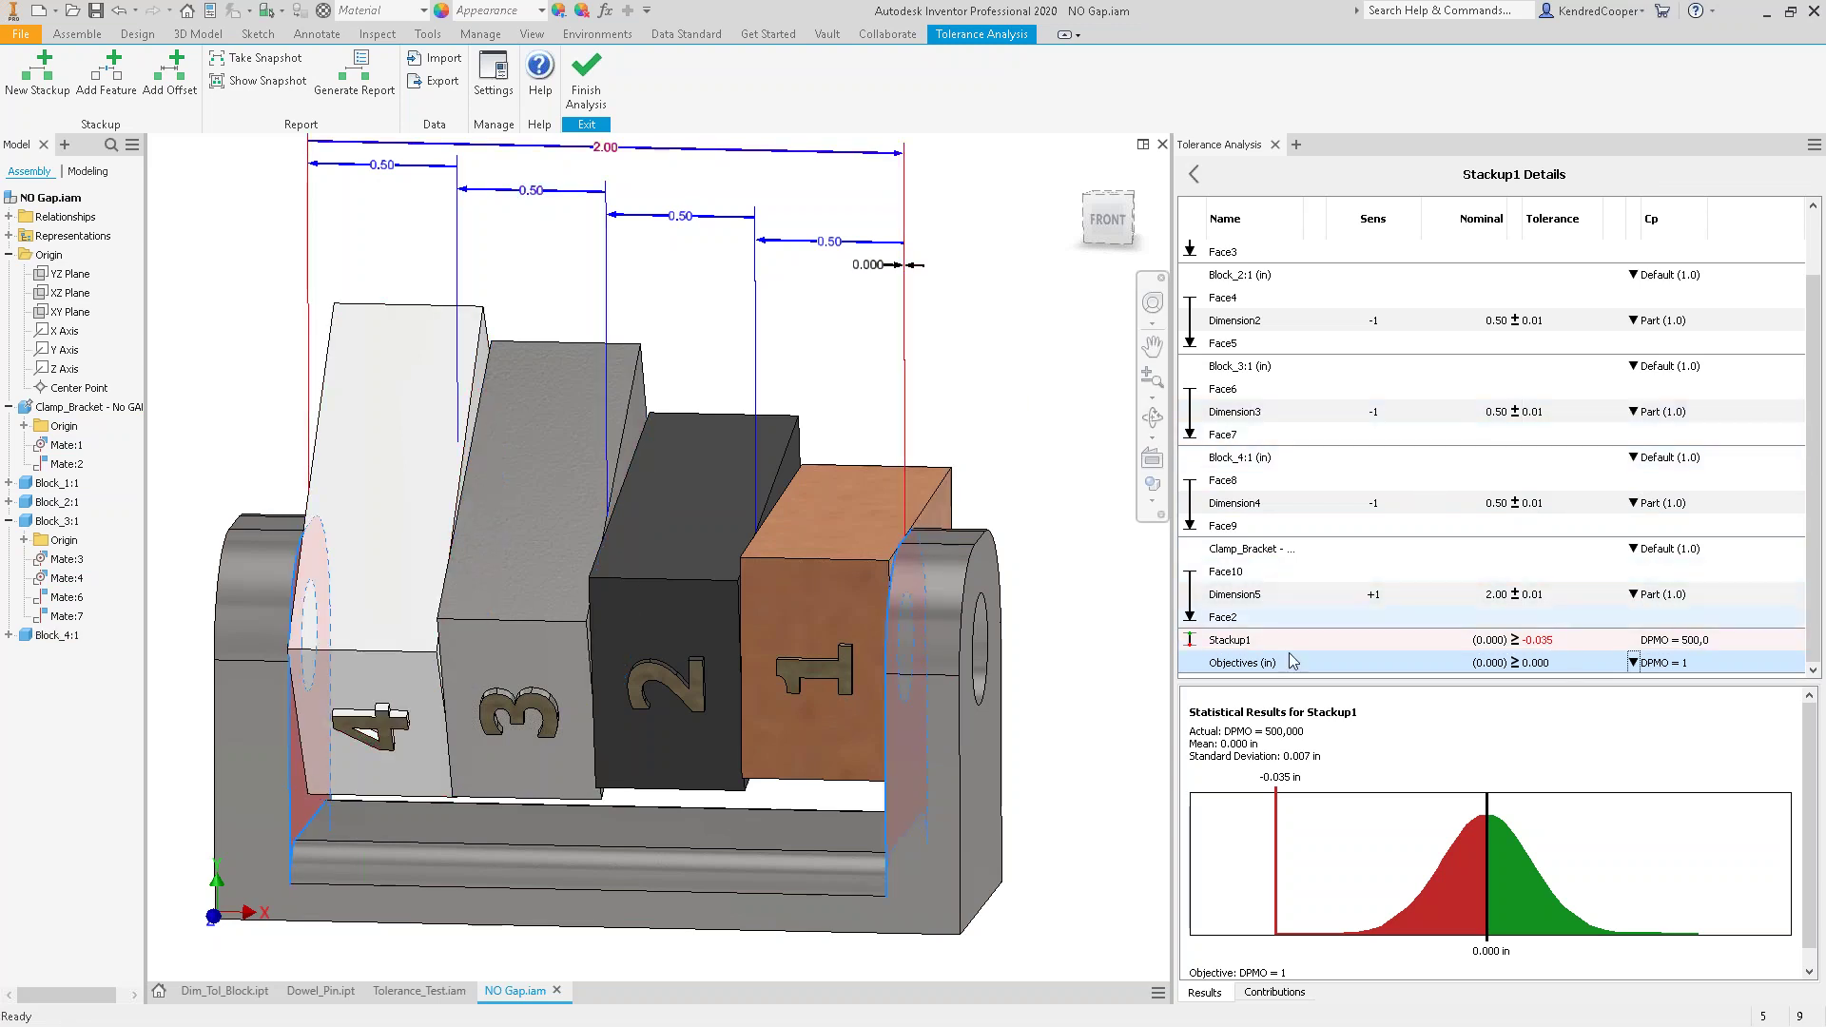
scroll(1477, 379, "up", 1)
scroll(1477, 378, "down", 1)
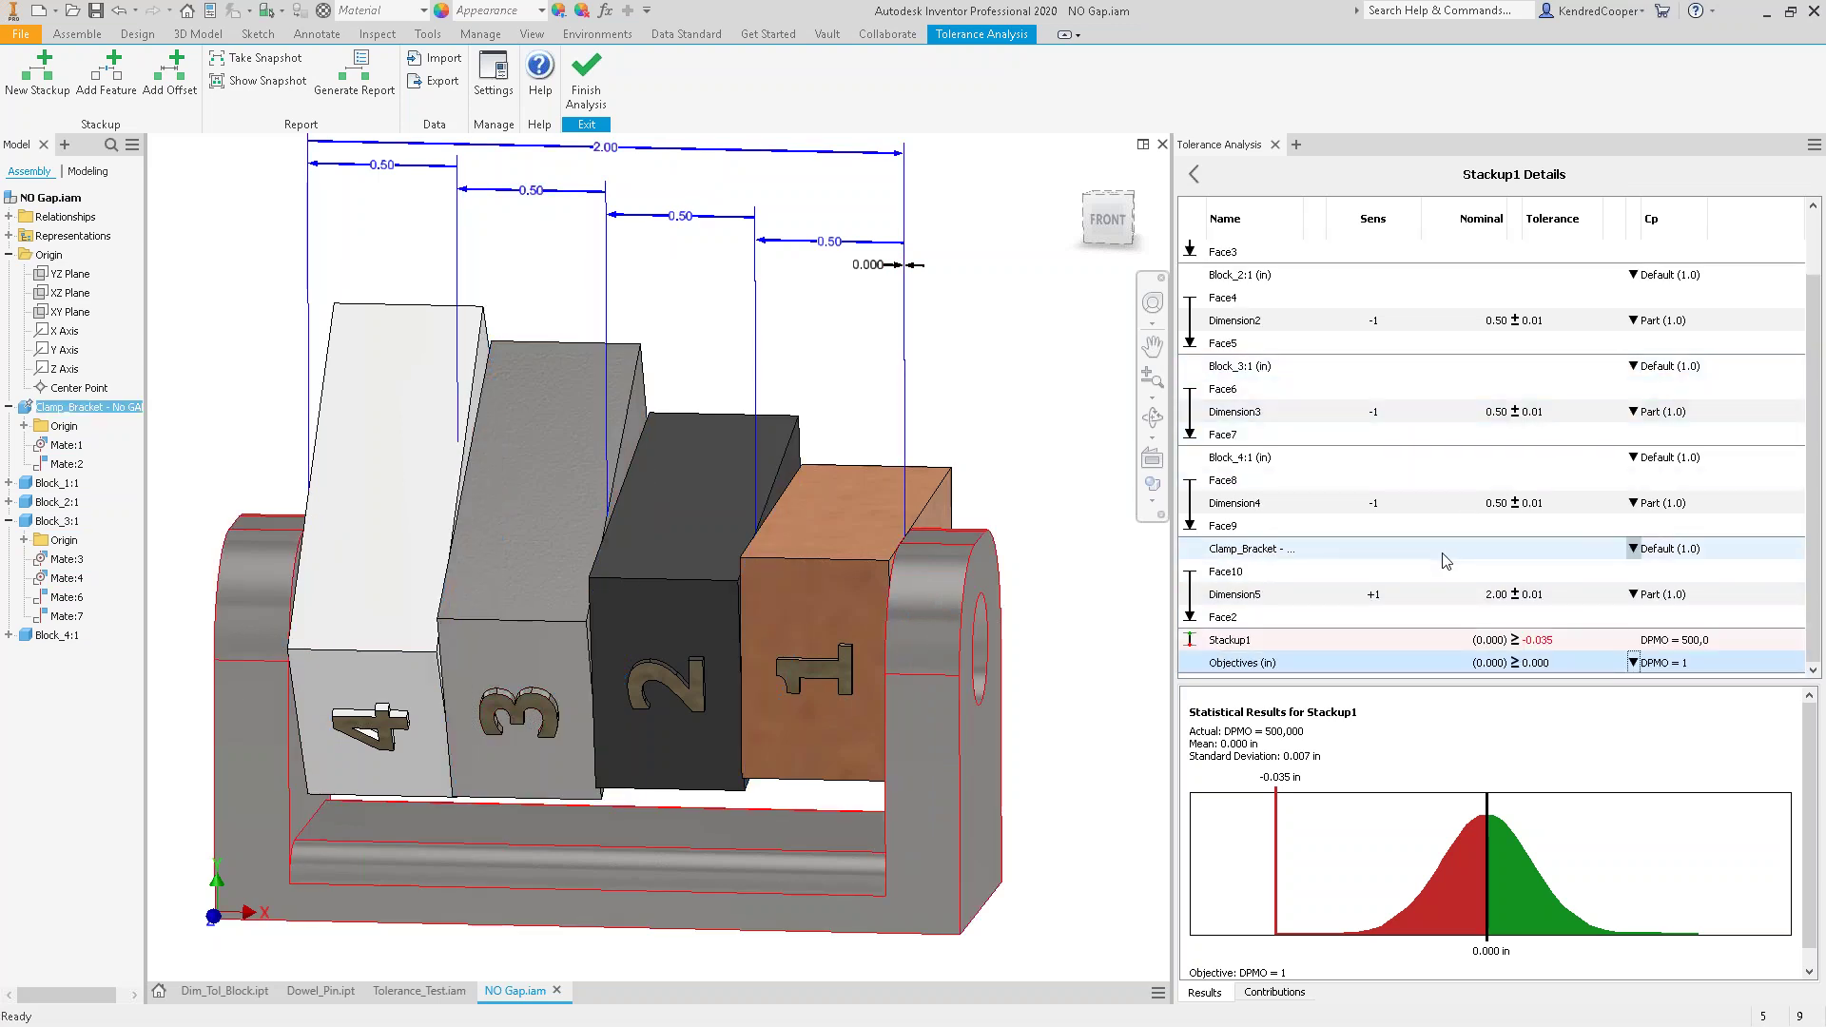
- Check each dimension's 20% contribution, return to the results, and open Dimension1's tolerance type list
left_click(1273, 993)
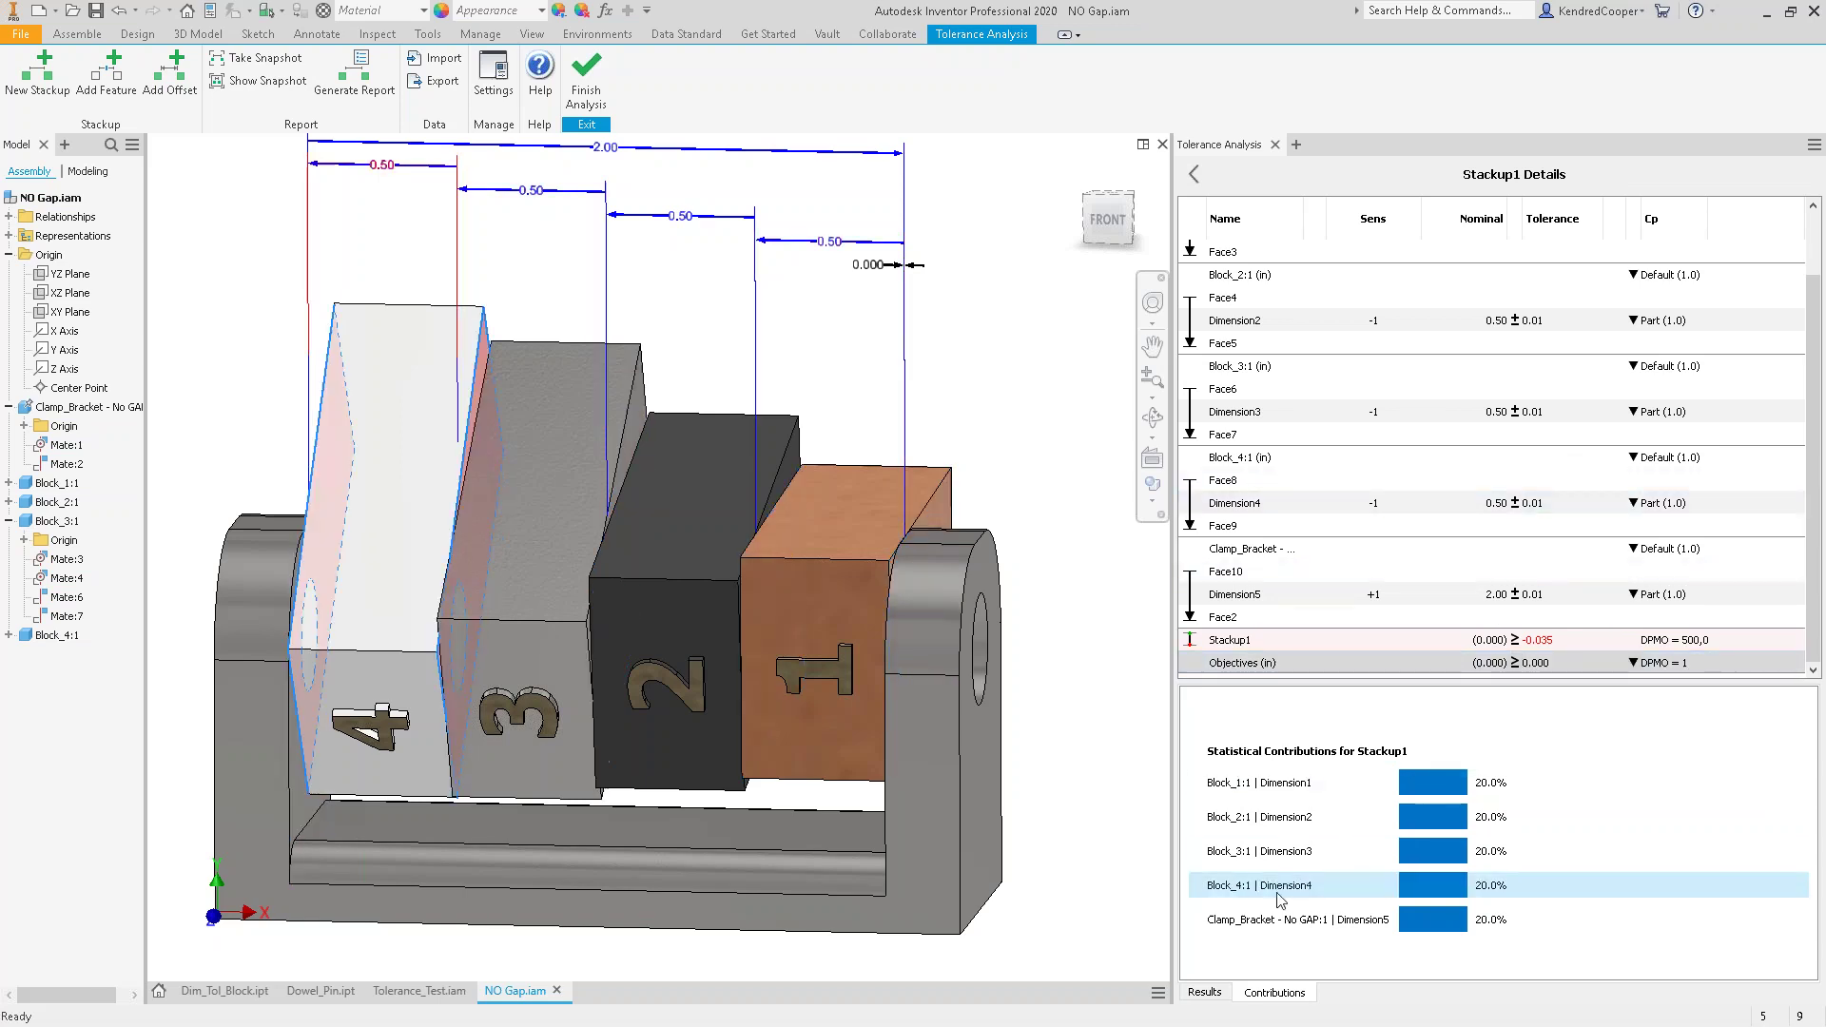
left_click(1205, 993)
scroll(1548, 342, "up", 1)
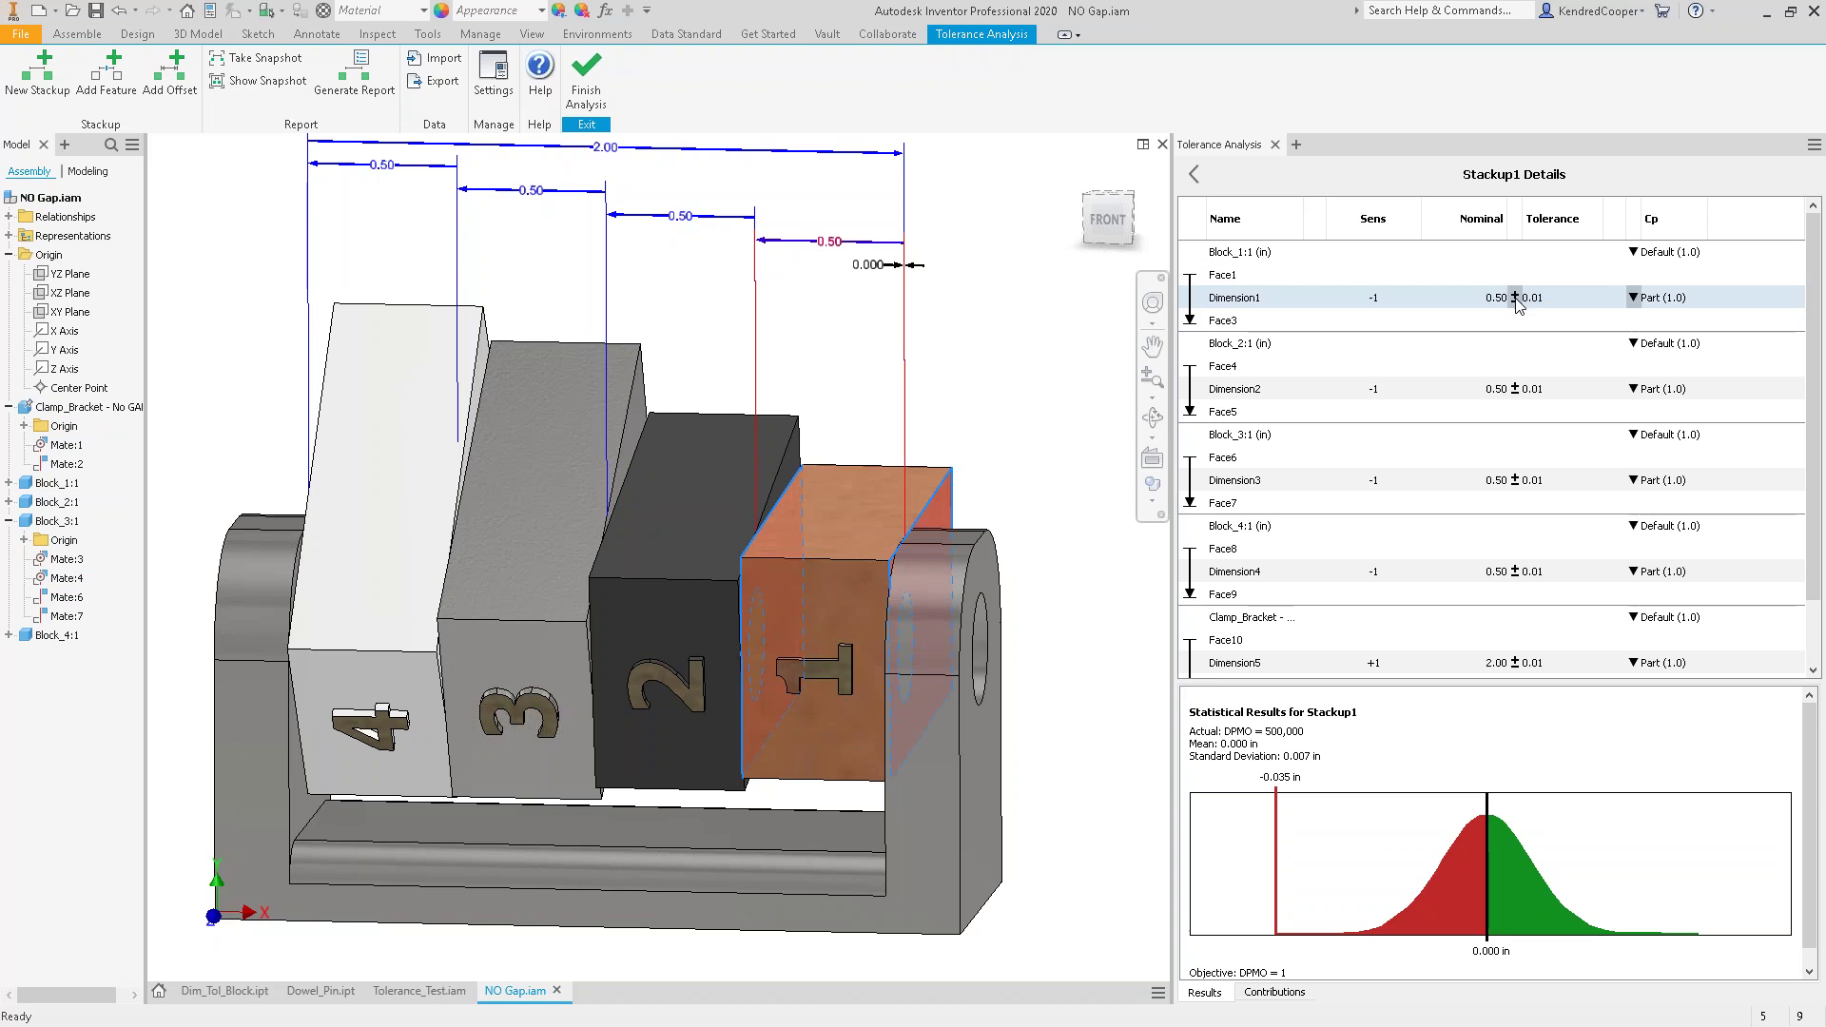
left_click(1516, 301)
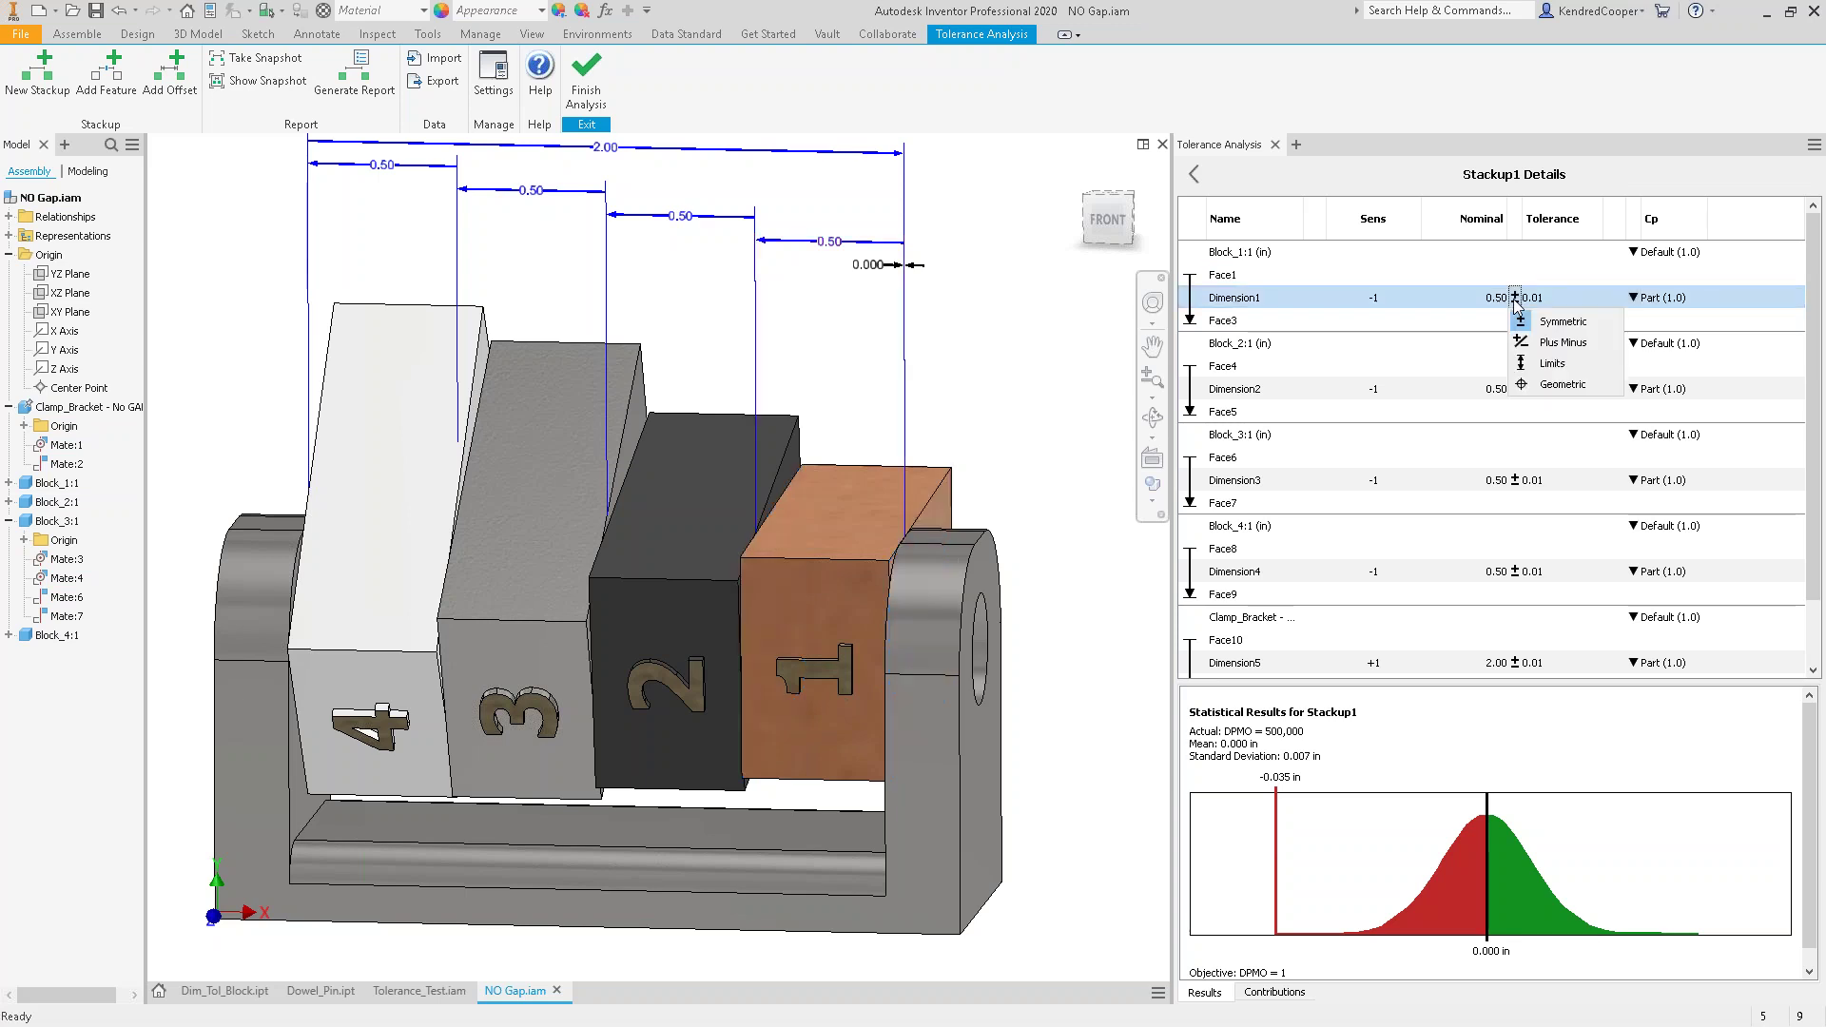
- Give Dimensions 1–3 plus/minus tolerances with a +0.00 upper value
left_click(1582, 344)
left_click(1562, 298)
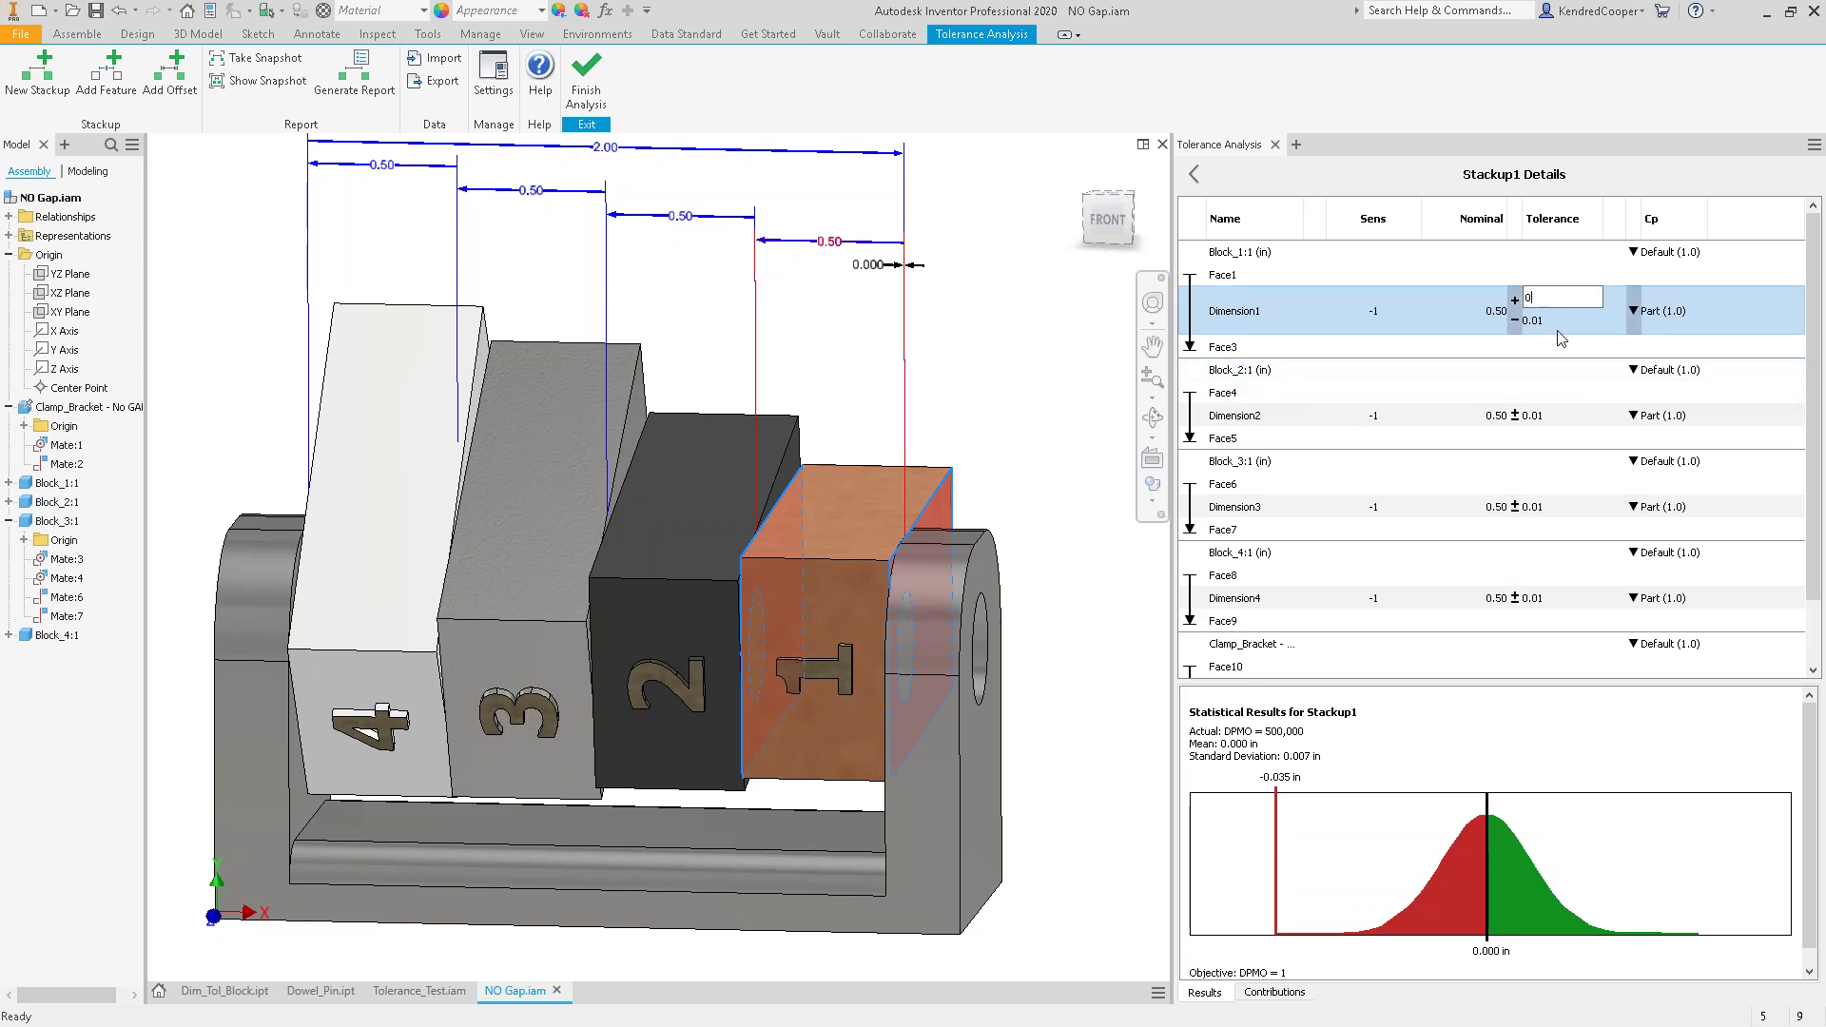
left_click(1526, 427)
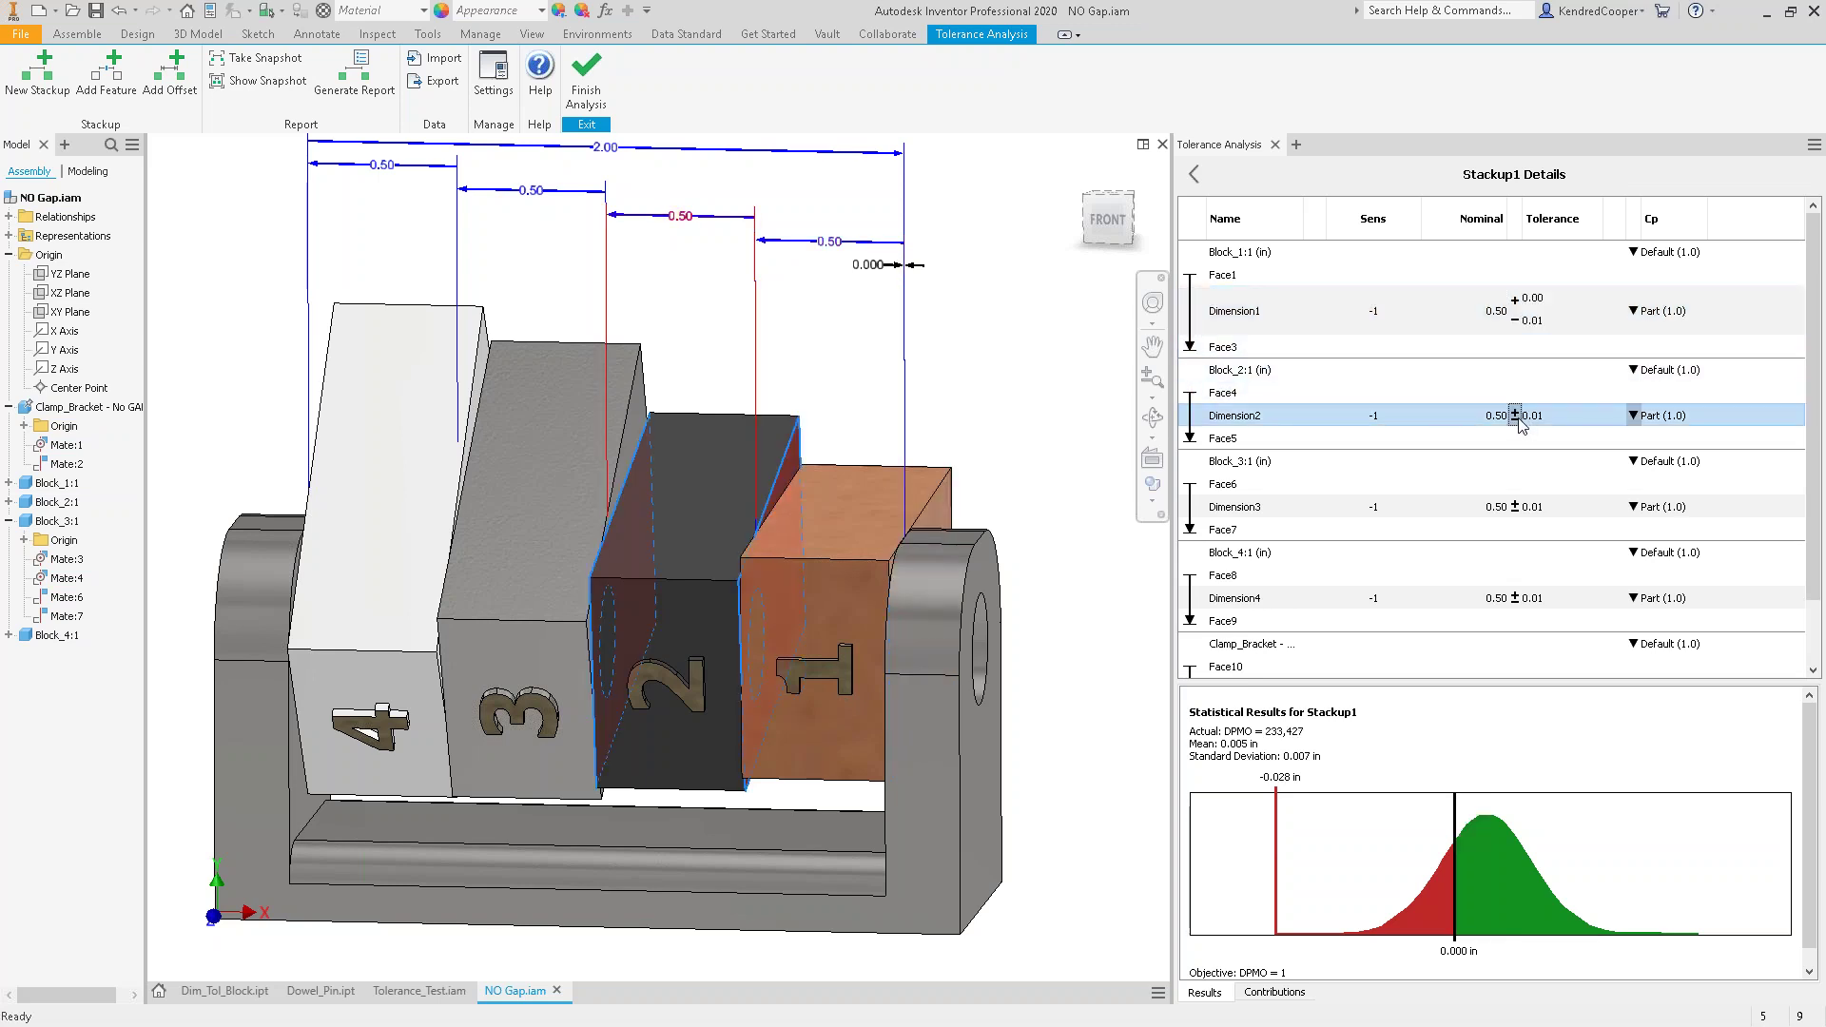
left_click(1515, 416)
left_click(1581, 448)
left_click(1556, 414)
type("0")
left_click(1516, 534)
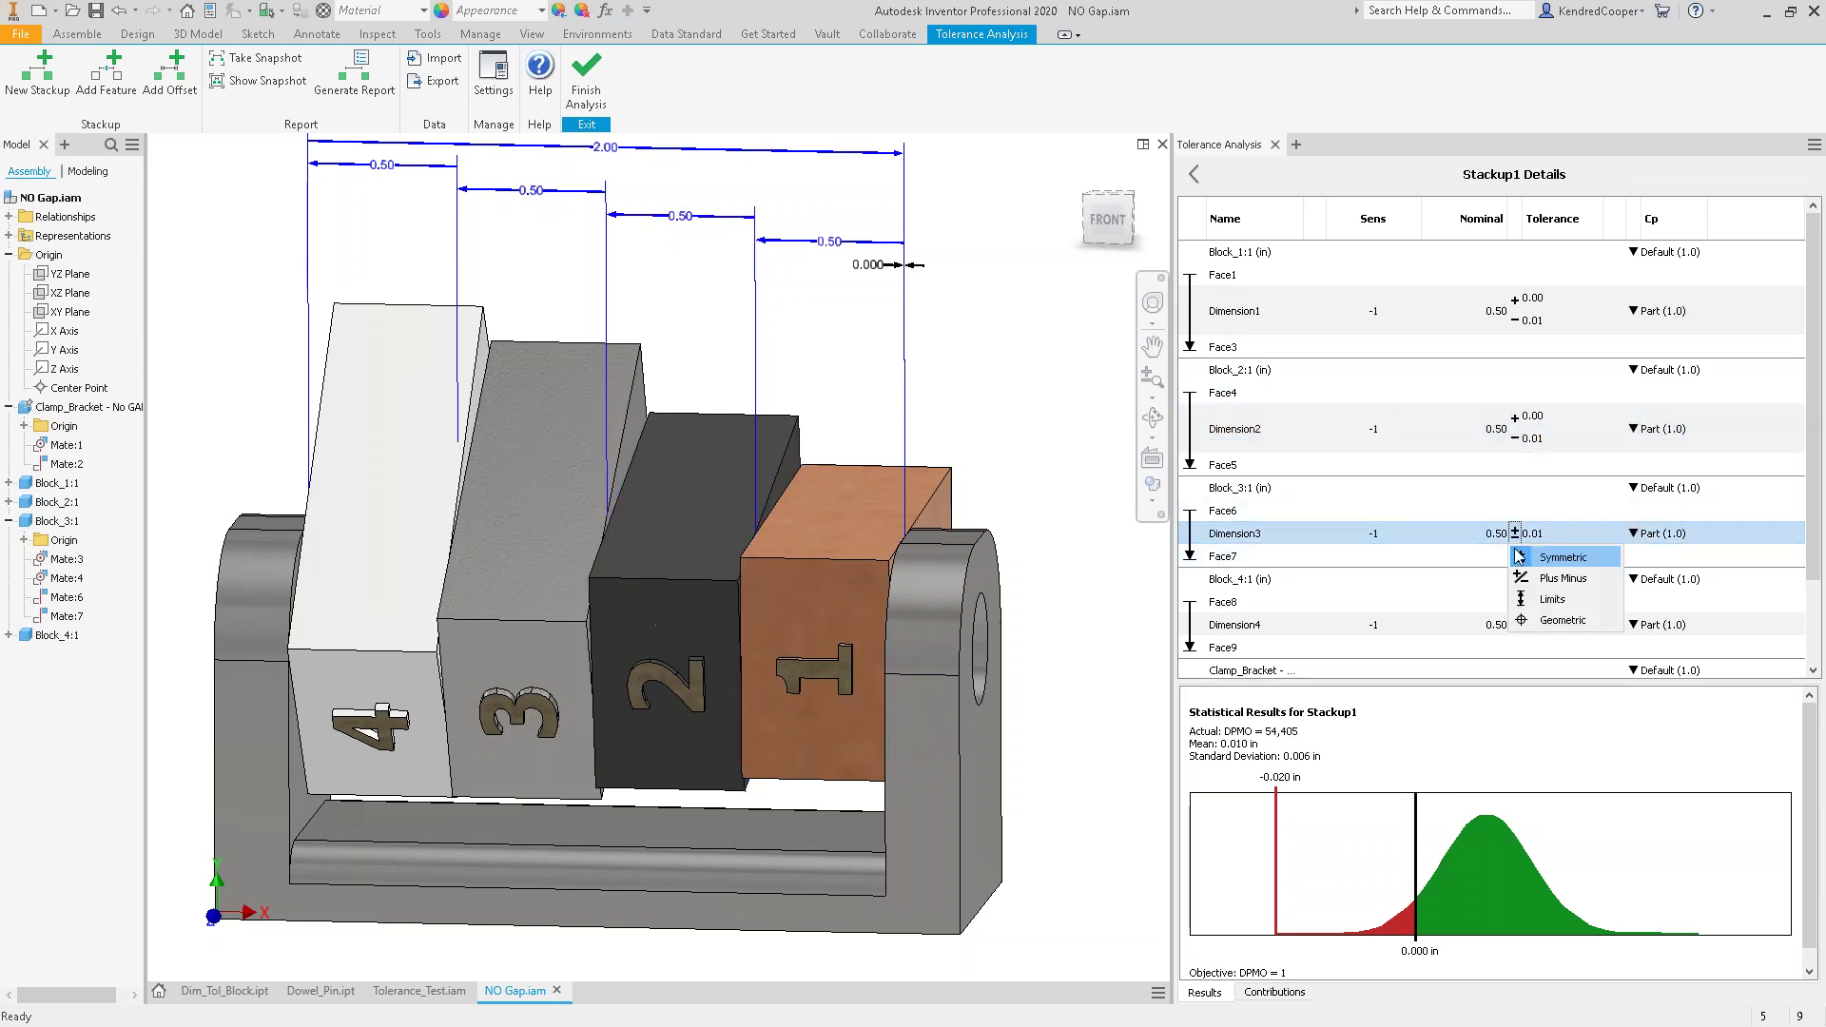
left_click(1562, 577)
left_click(1556, 535)
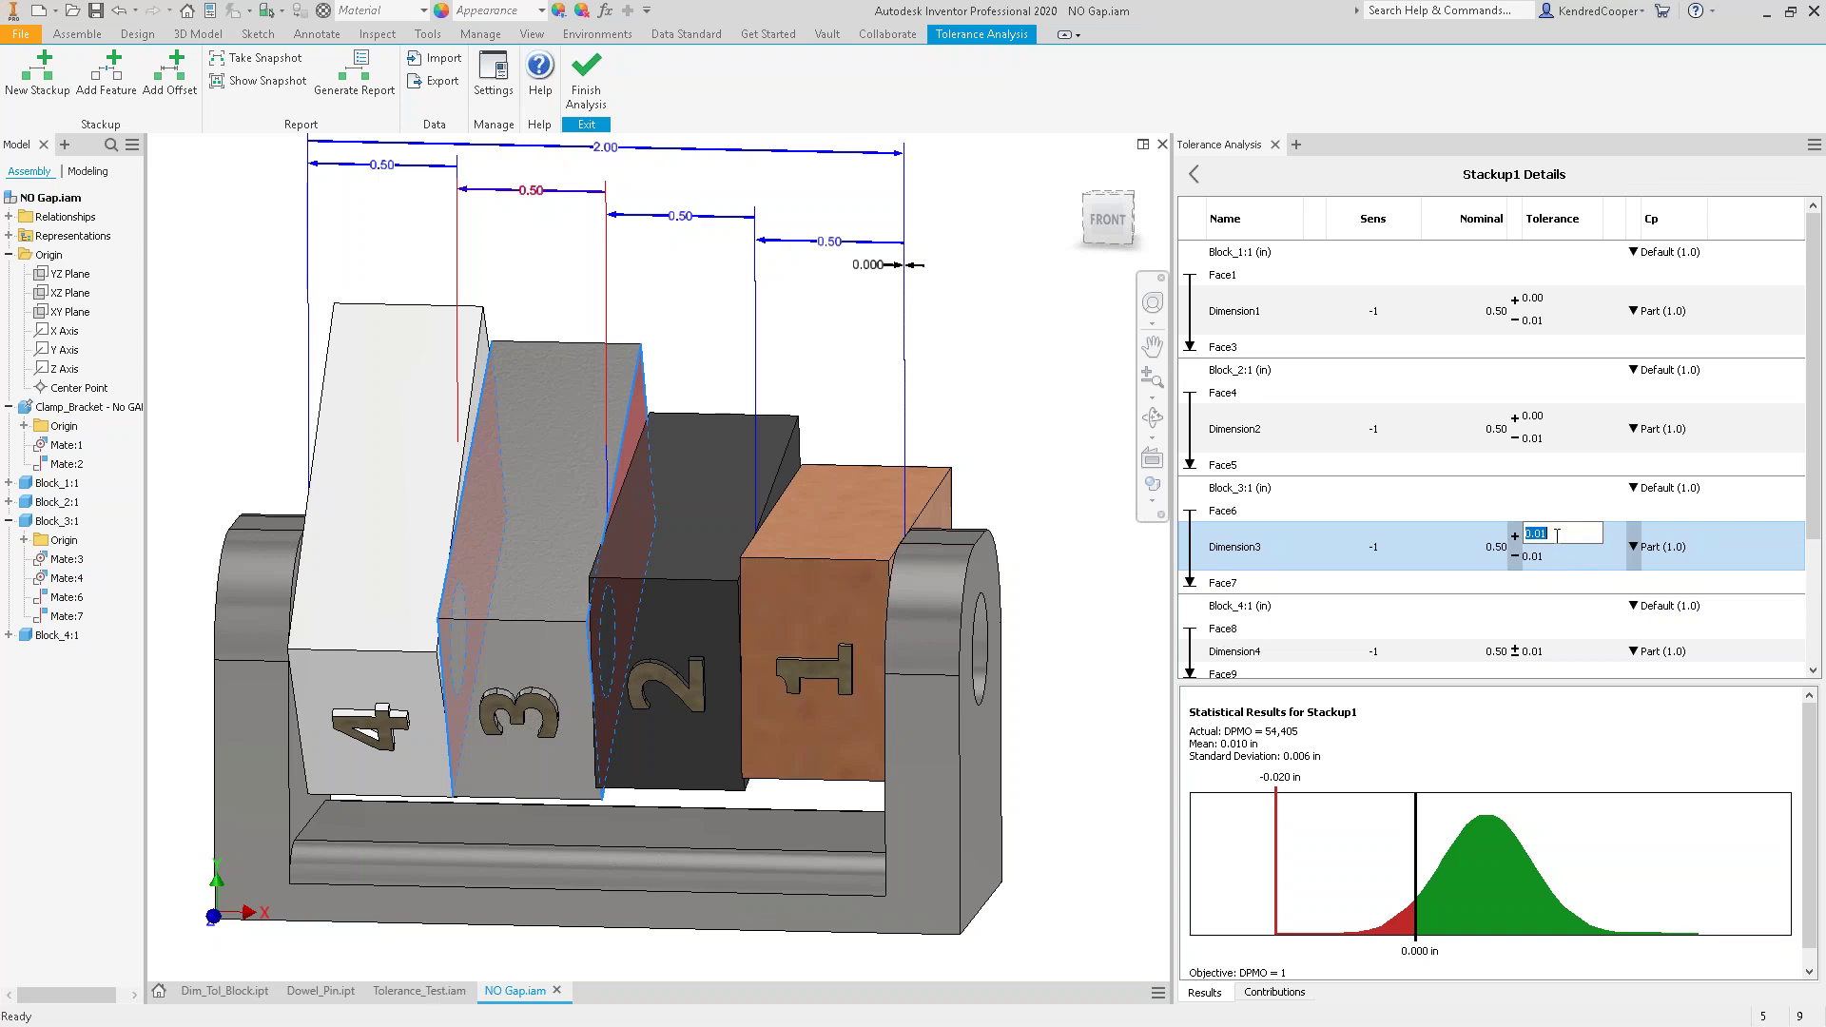
type("0")
key("Return")
- Switch Dimension4 to a plus/minus tolerance and begin editing its upper value
scroll(1794, 590, "down", 3)
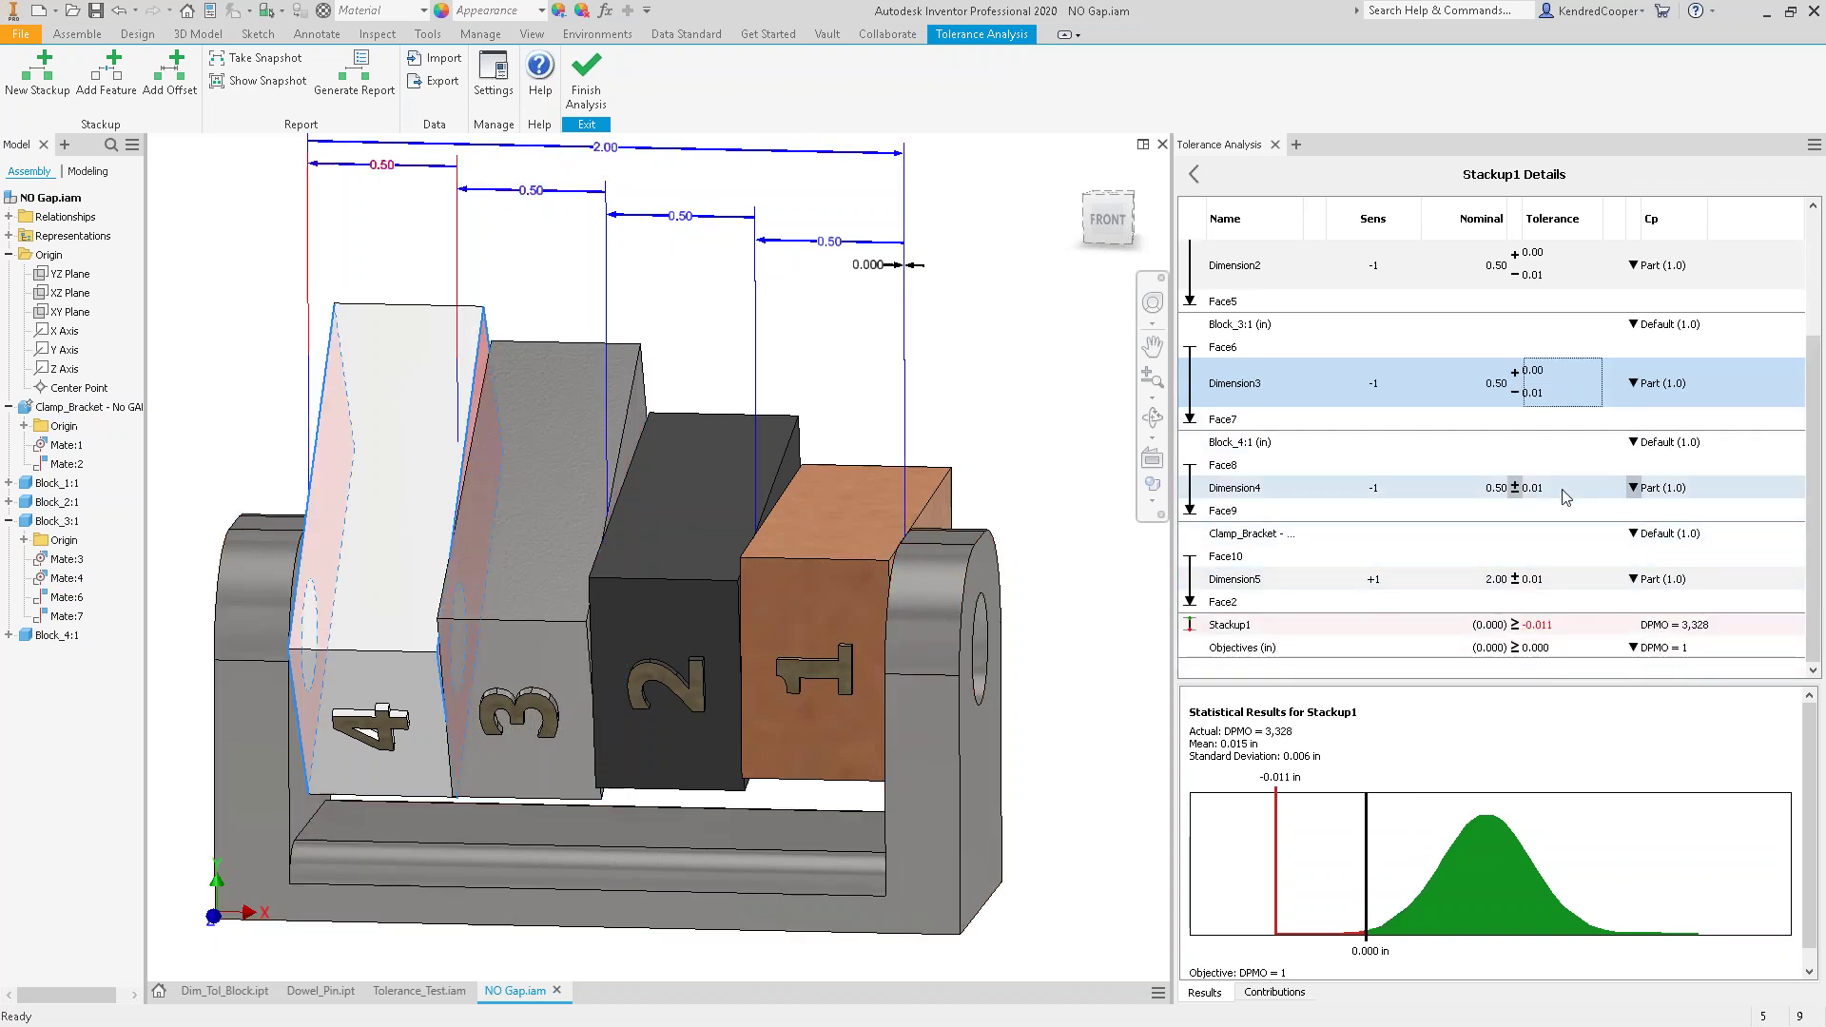
left_click(1512, 489)
left_click(1515, 487)
left_click(1548, 533)
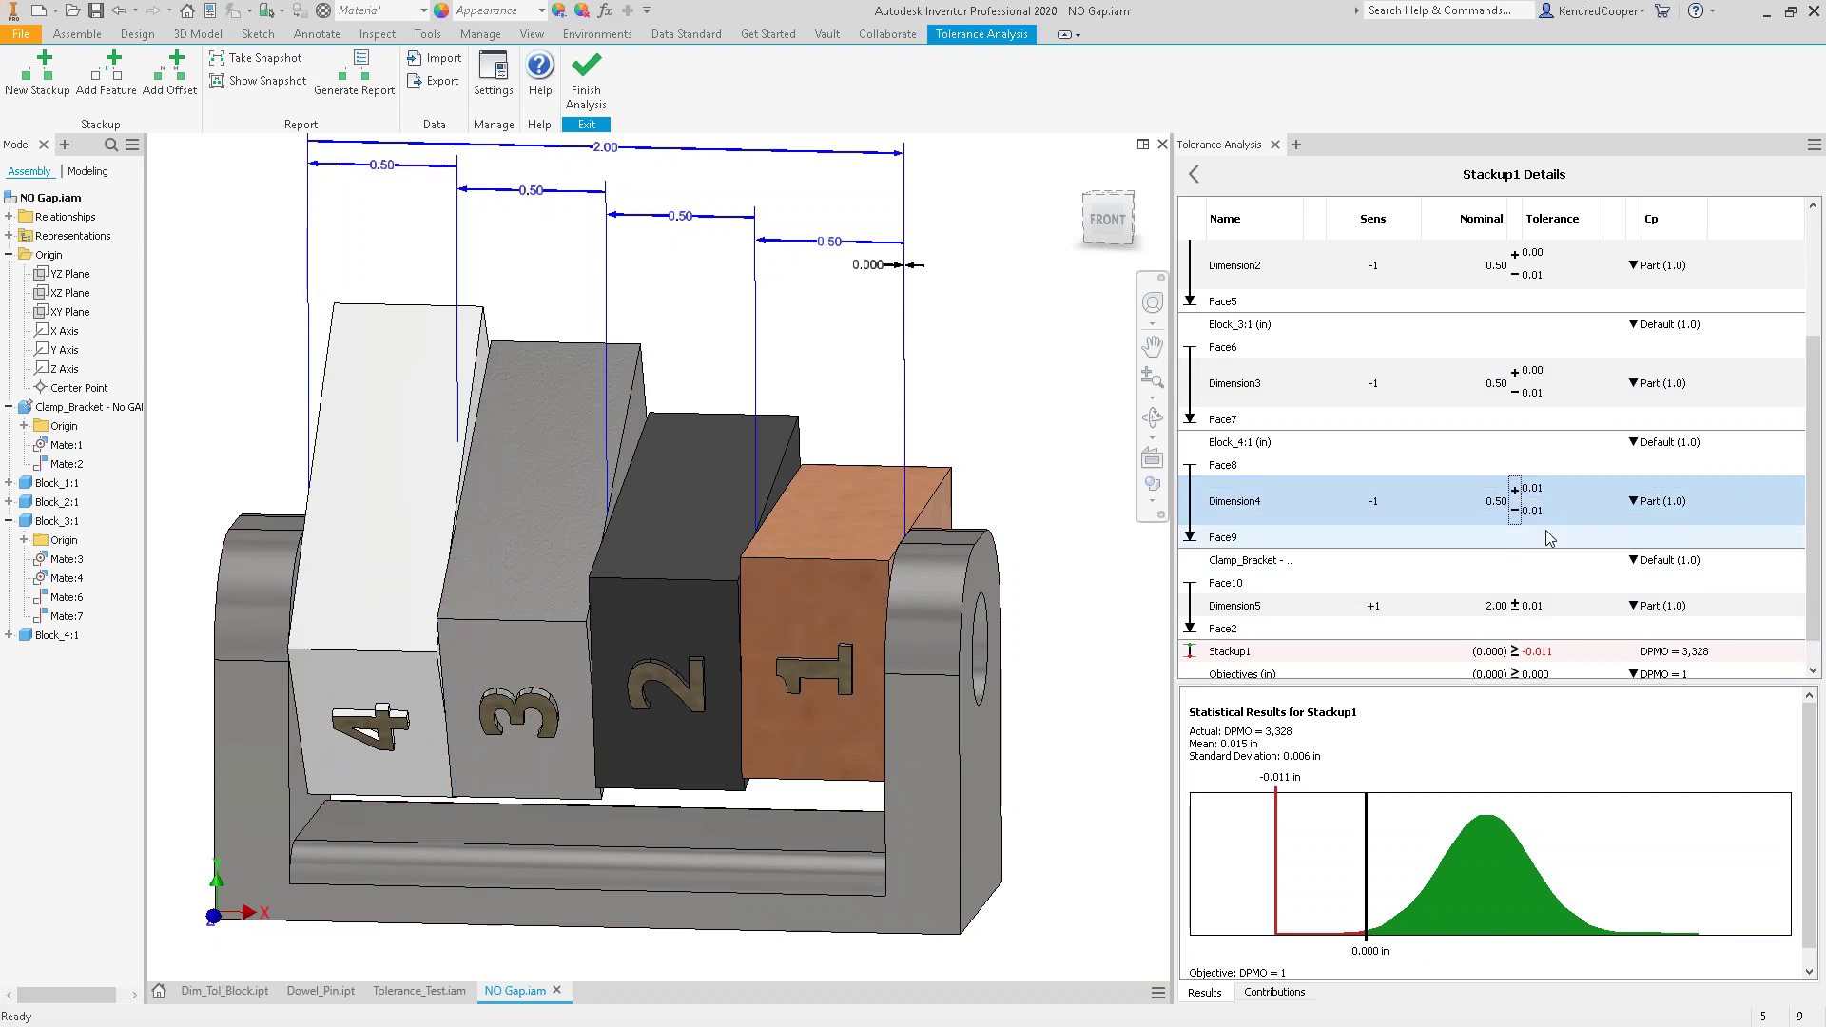
left_click(1540, 488)
- Set Dimension4's upper tolerance to 0.00, bringing Stackup1 to DPMO 11
type("0")
key("Return")
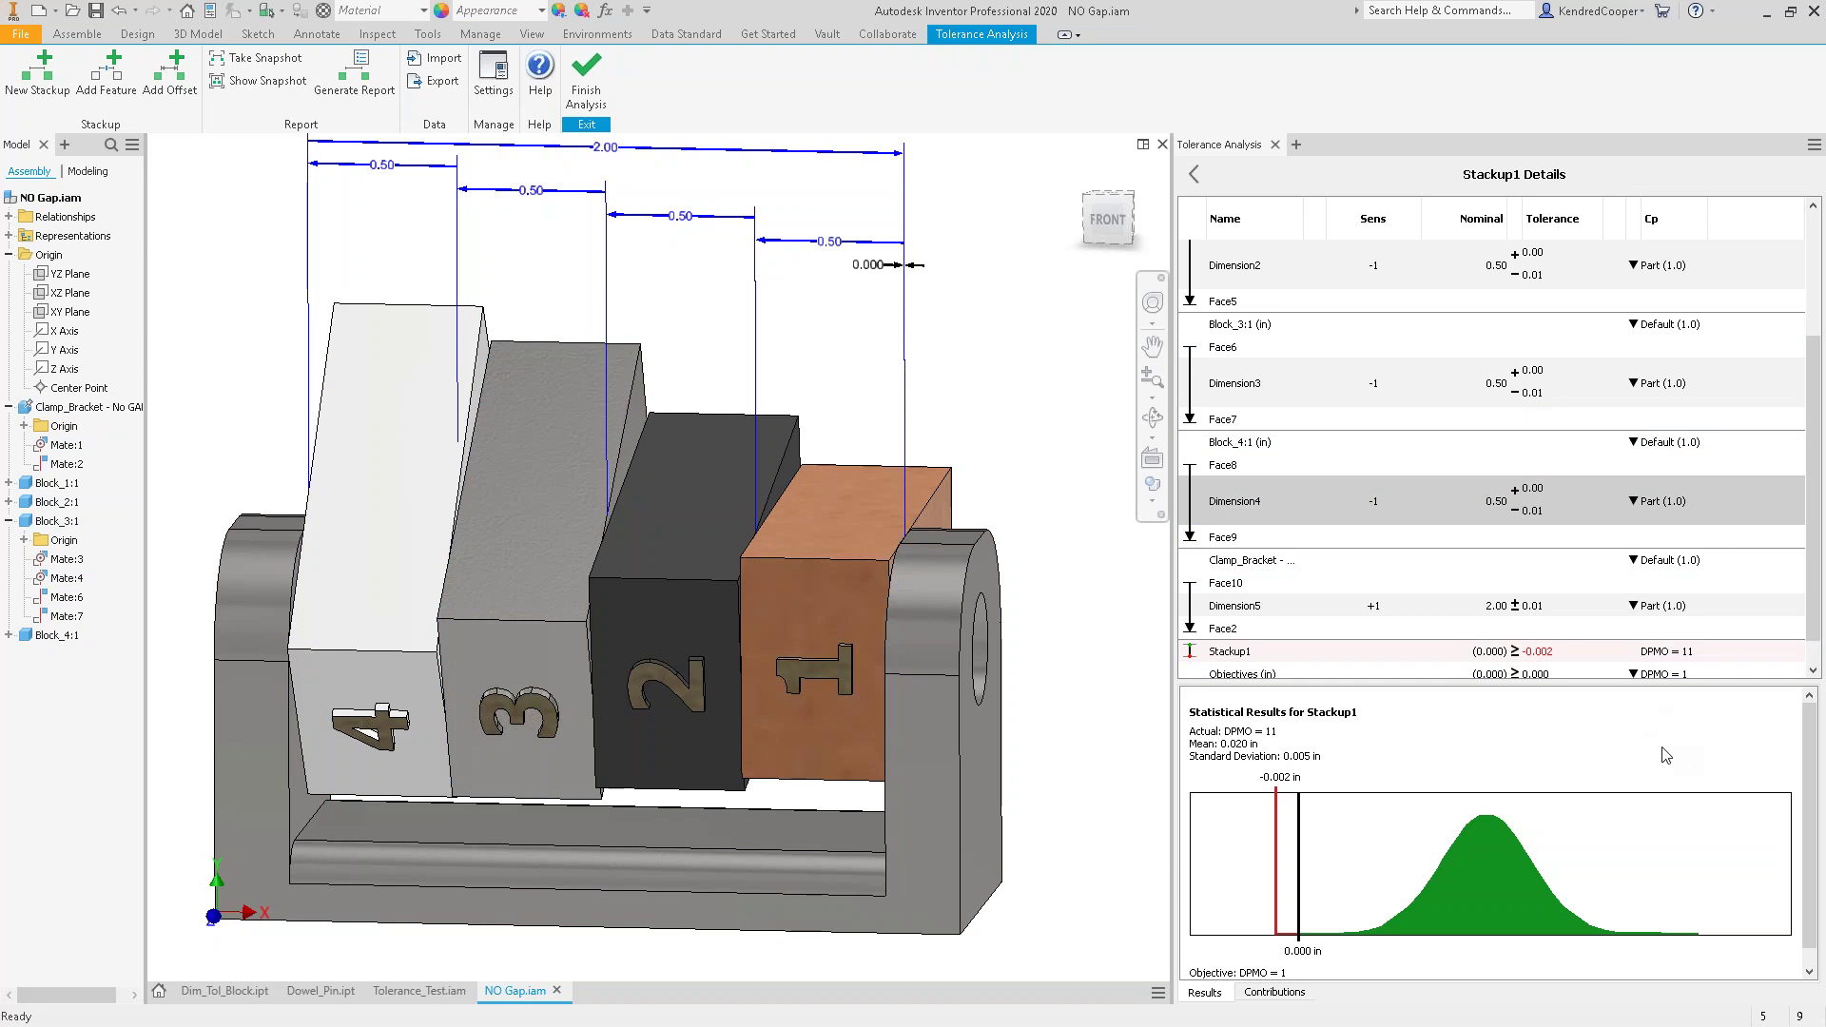
scroll(1625, 687, "down", 1)
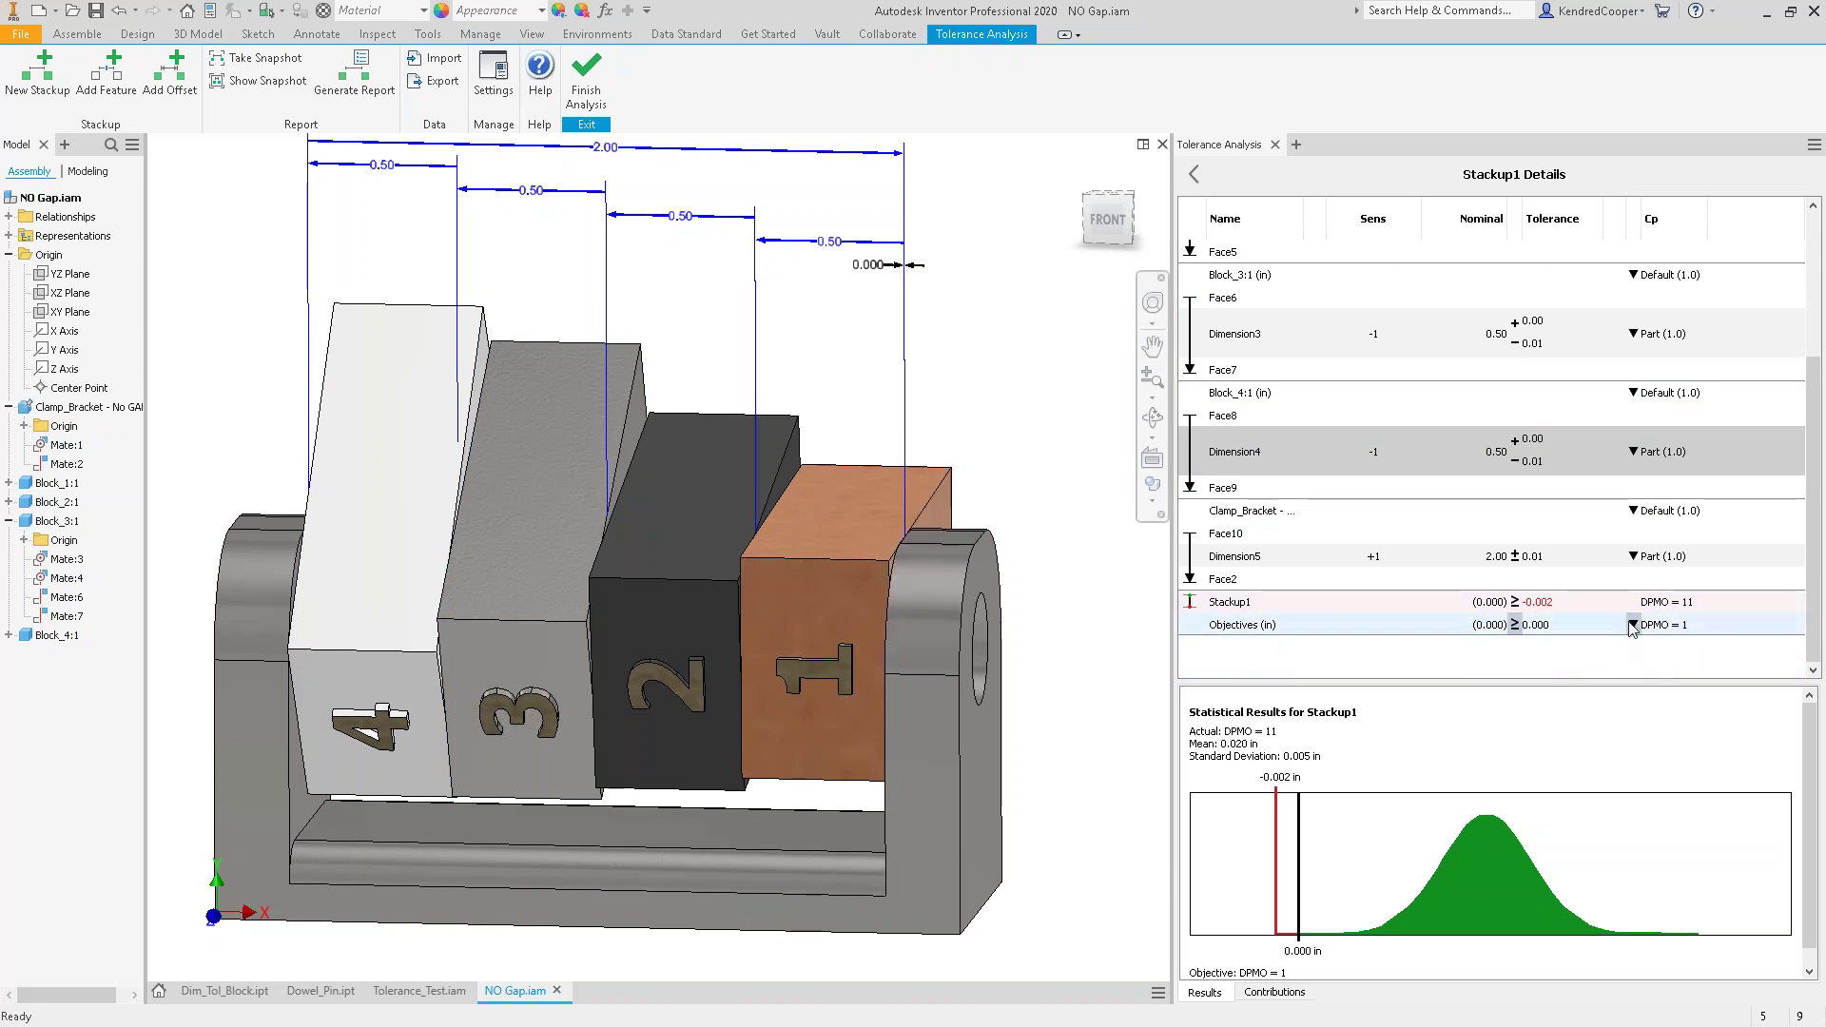
- Report Stackup1's statistical objective as Σ
left_click(1633, 625)
mouse_move(1663, 693)
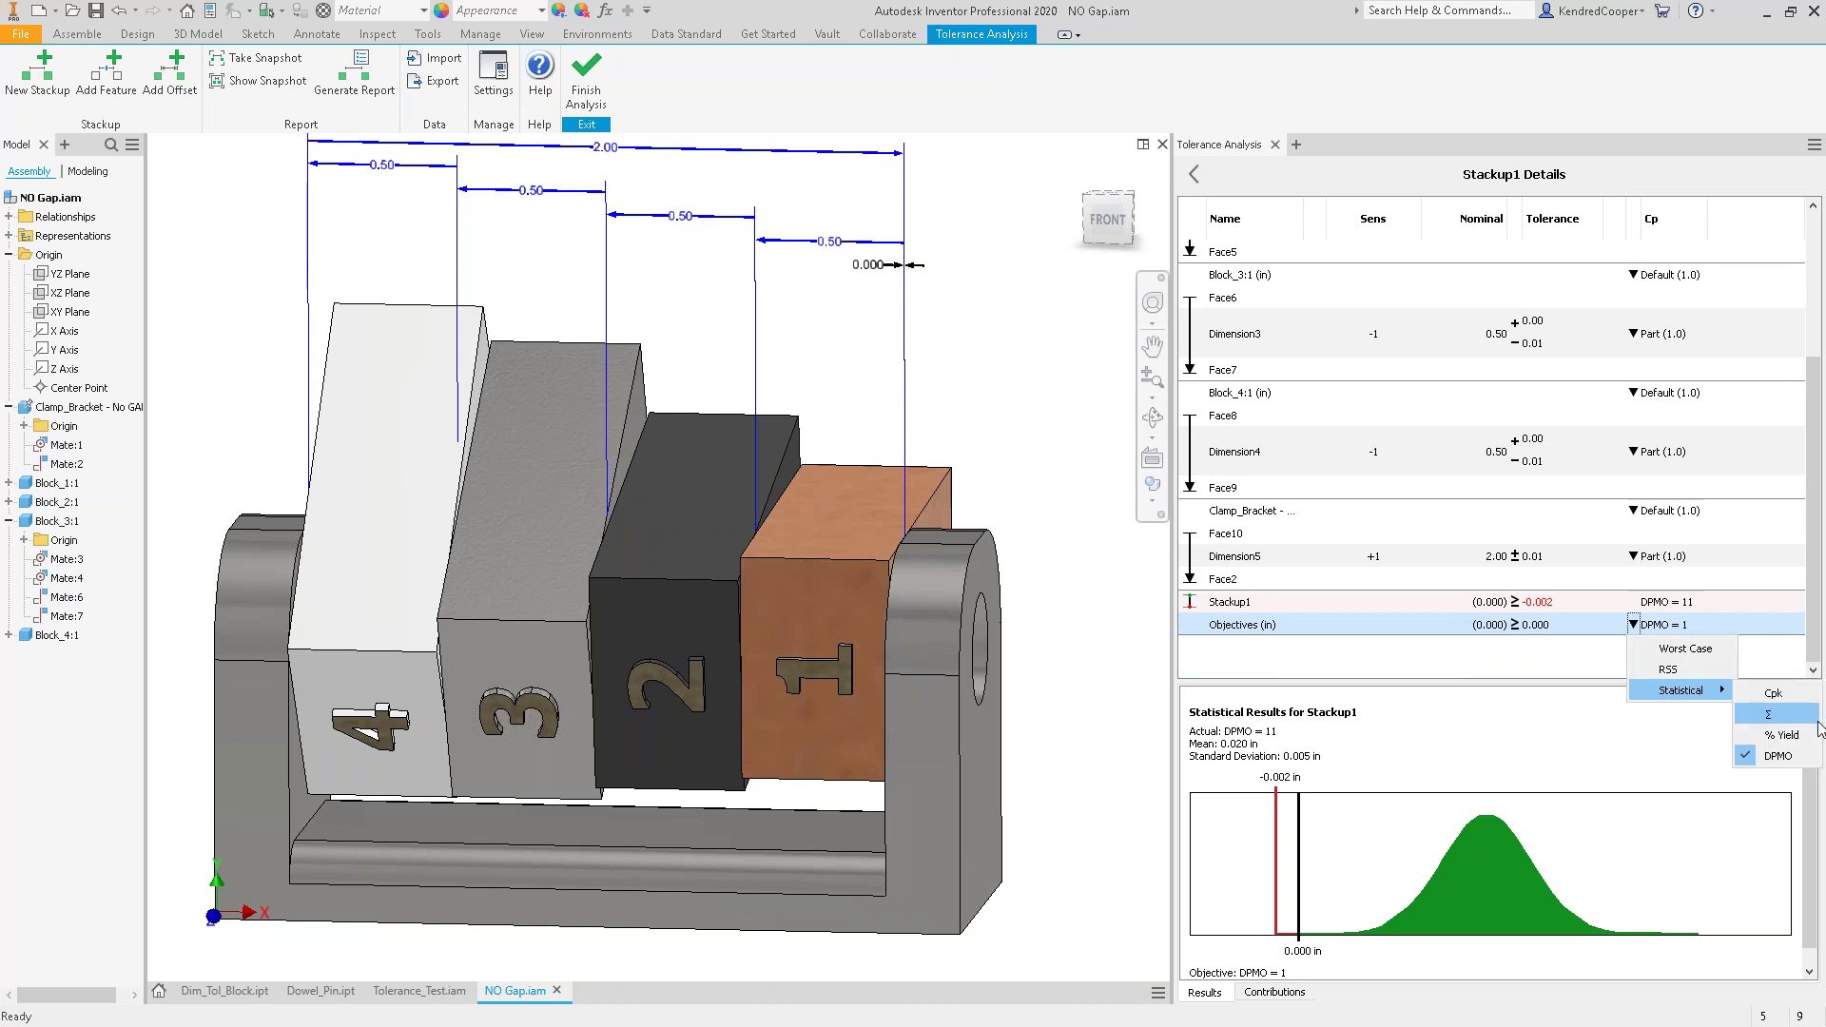
left_click(1780, 723)
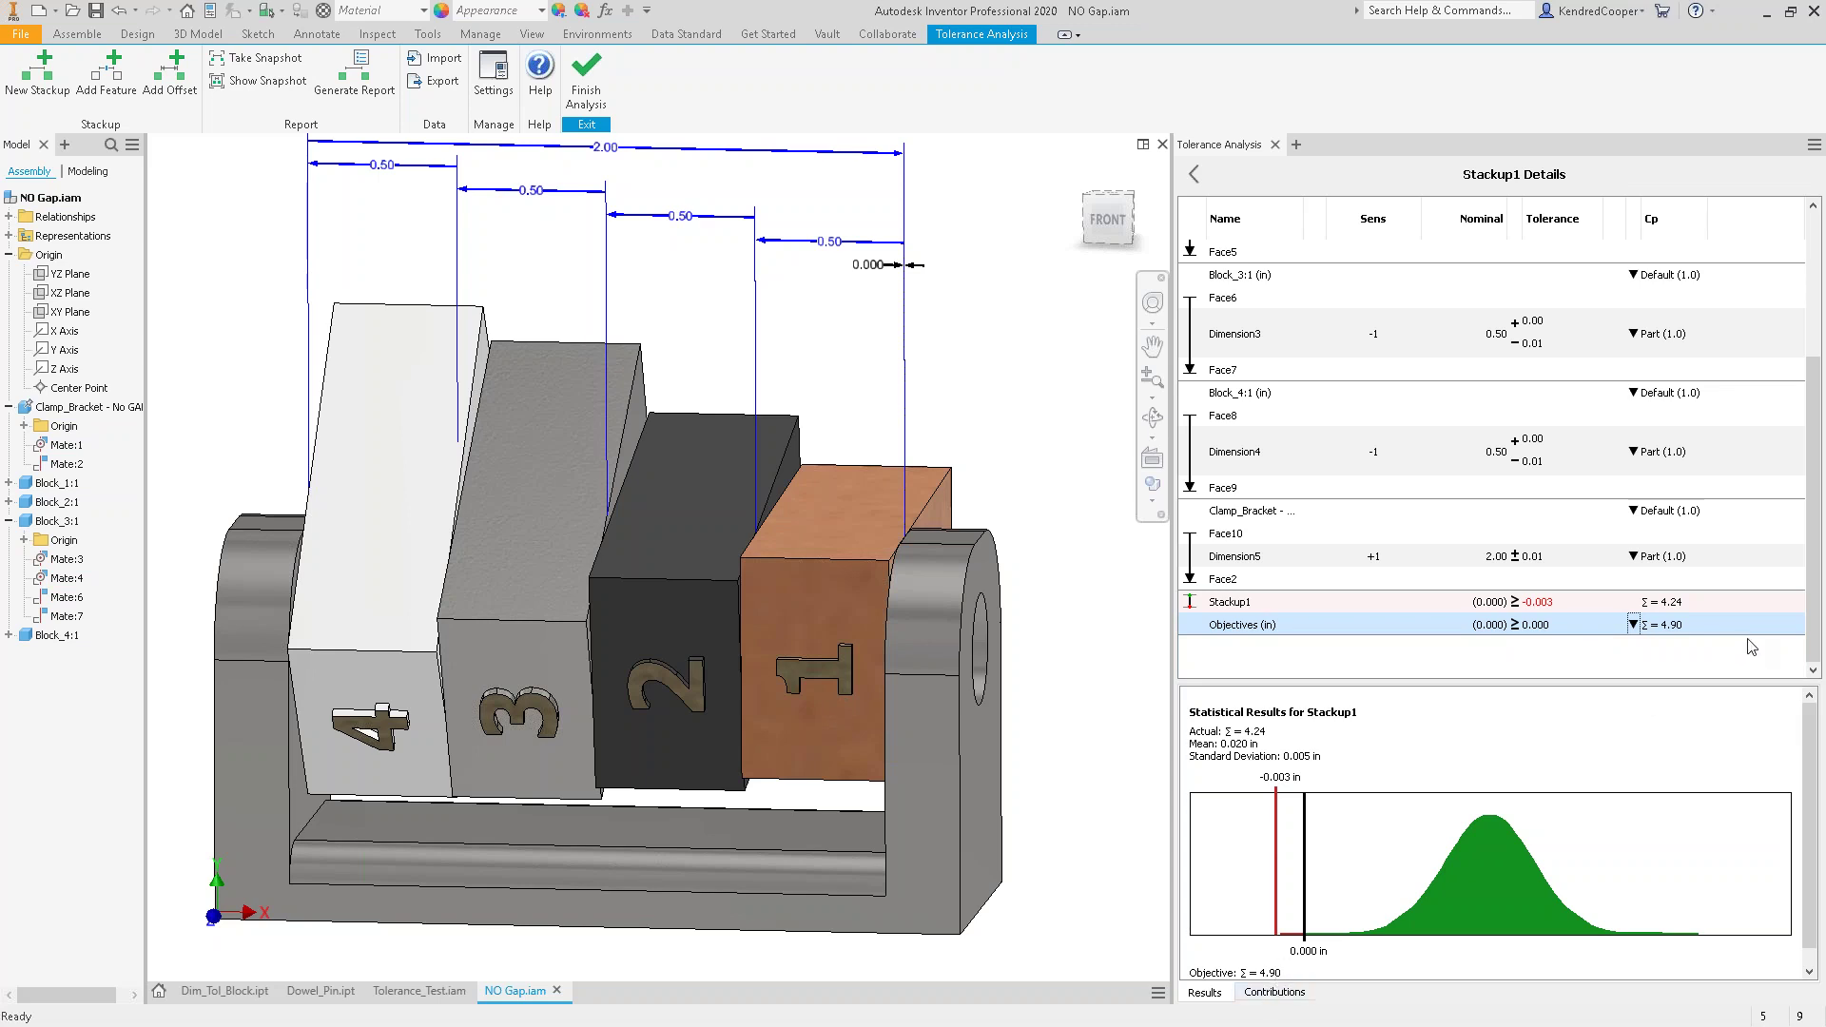
- Switch the objective to Statistical Cpk, then change the analysis to RSS (0.006 to 0.034 in)
left_click(1632, 625)
mouse_move(1693, 690)
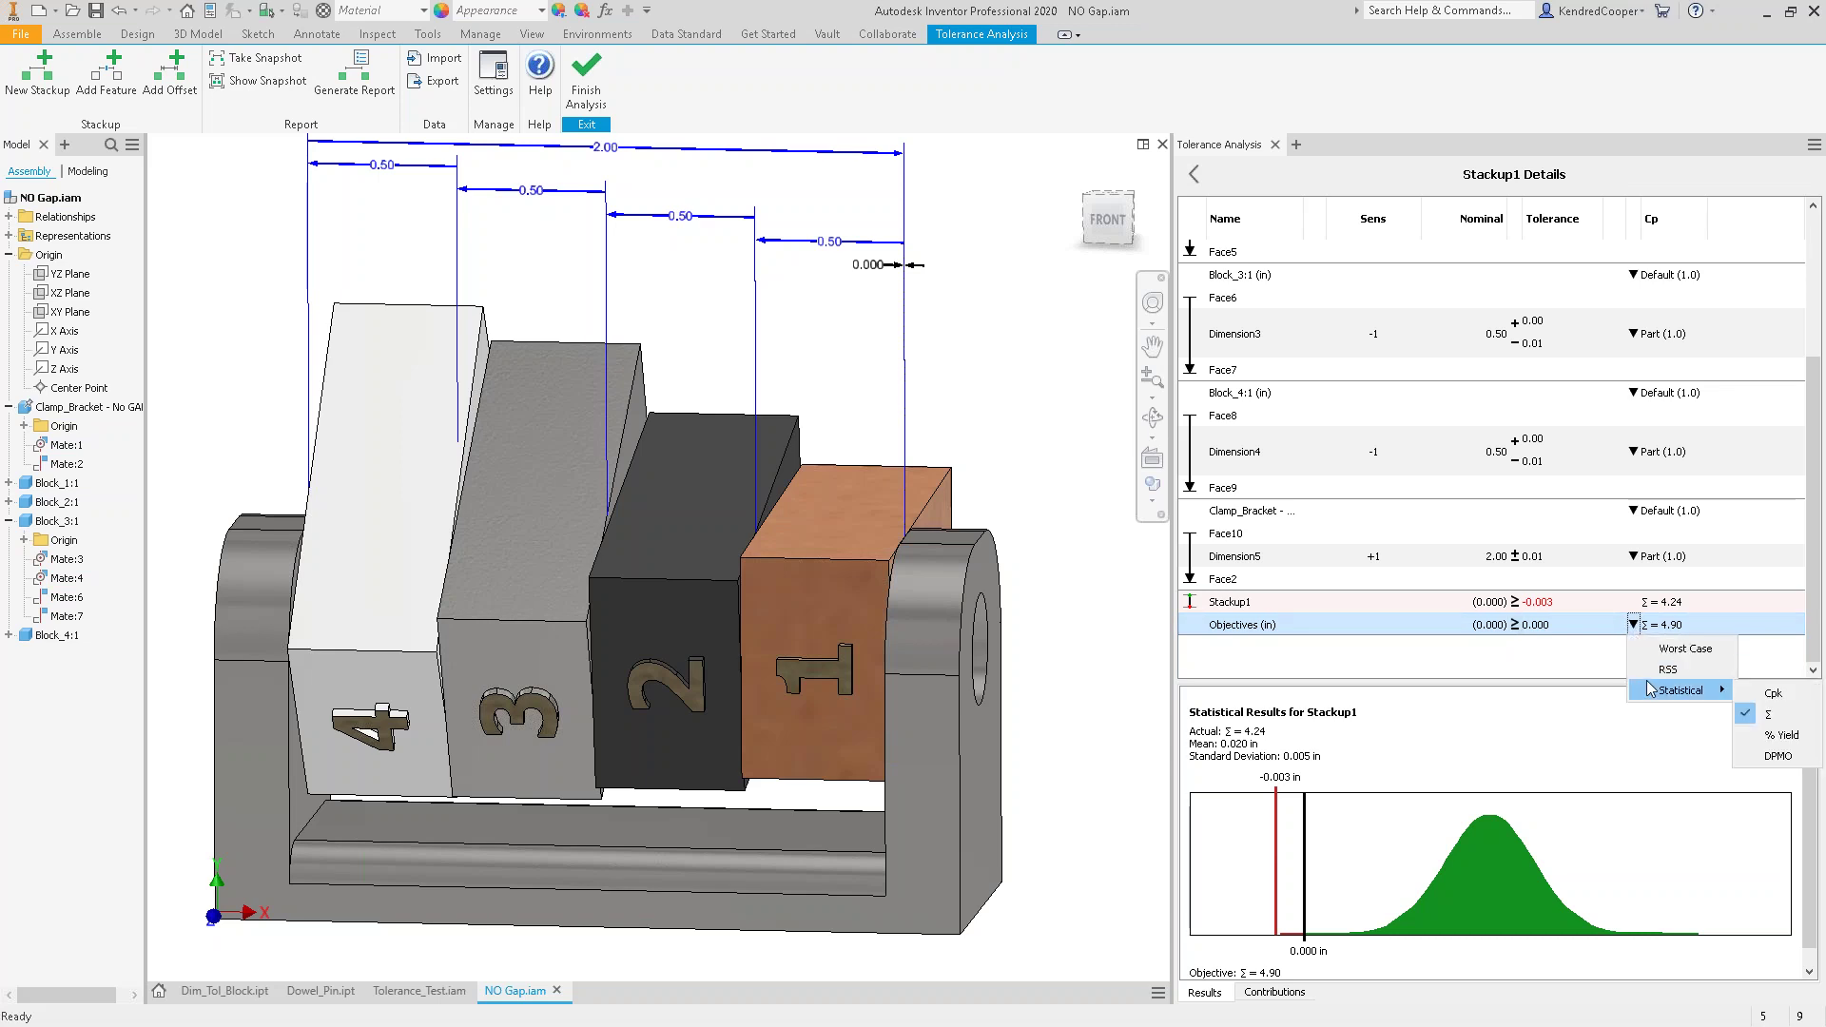
left_click(1775, 693)
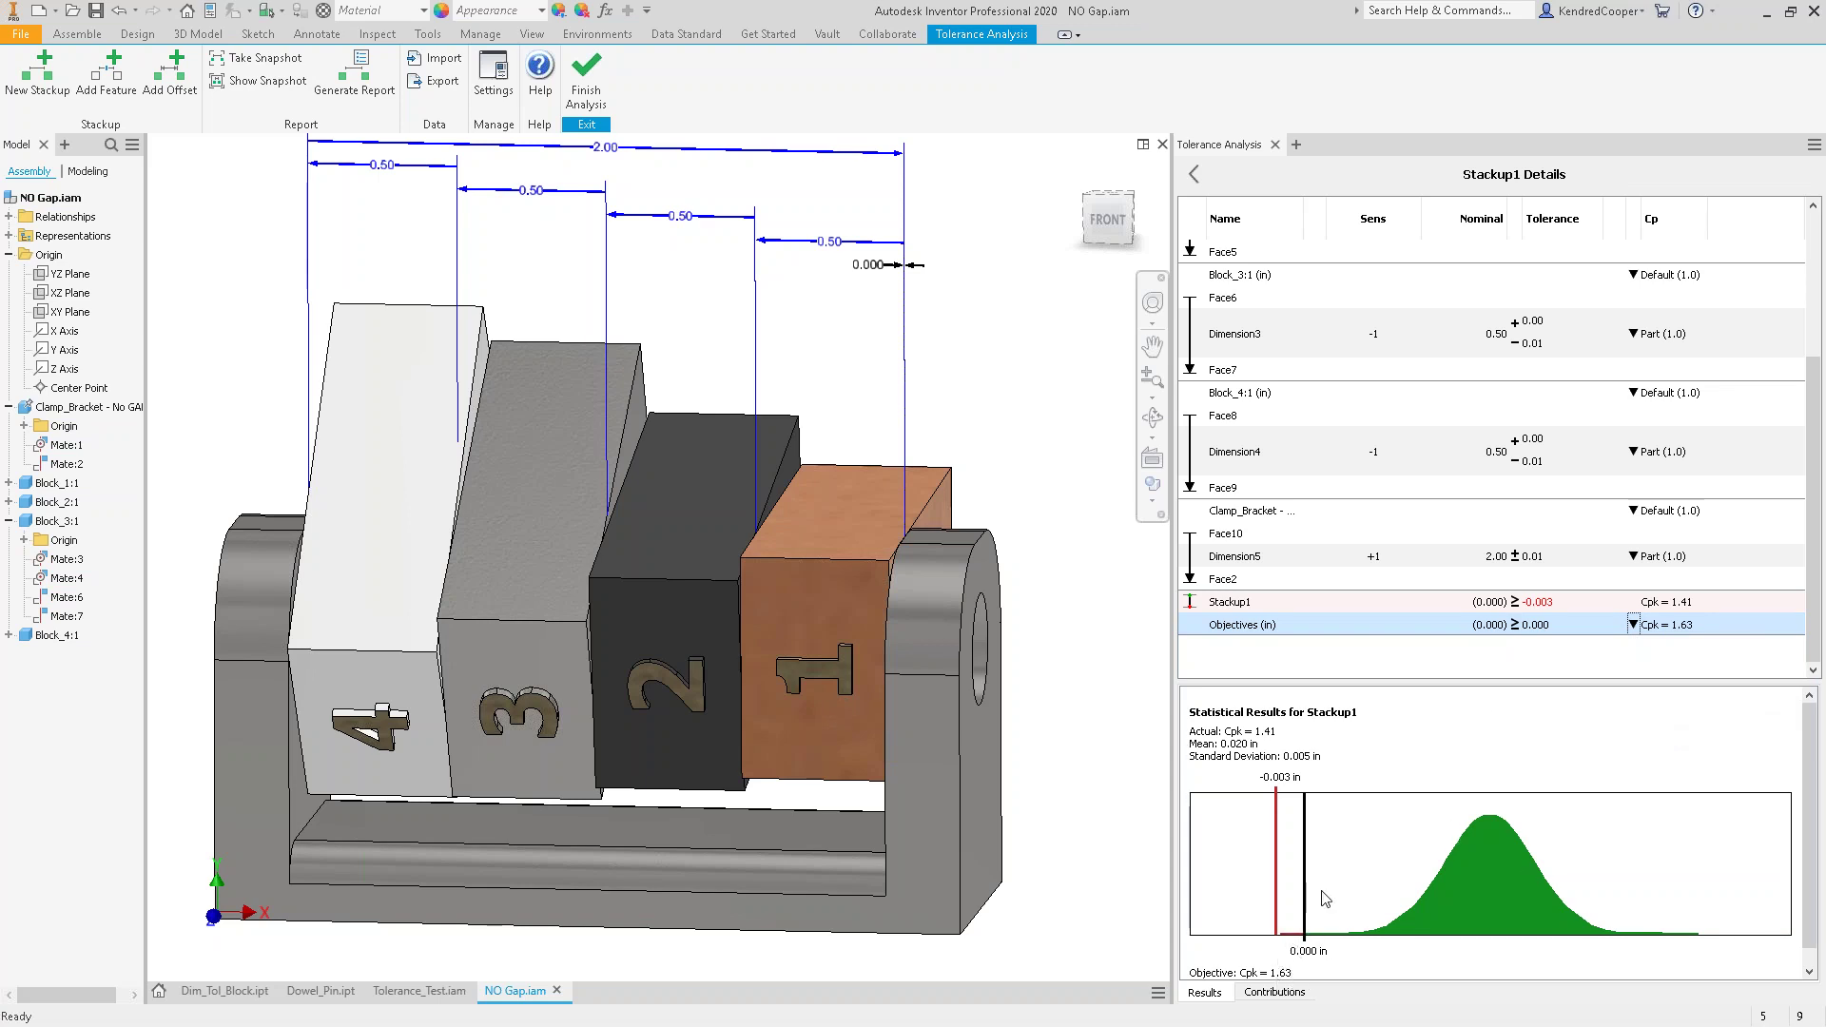
left_click(1633, 625)
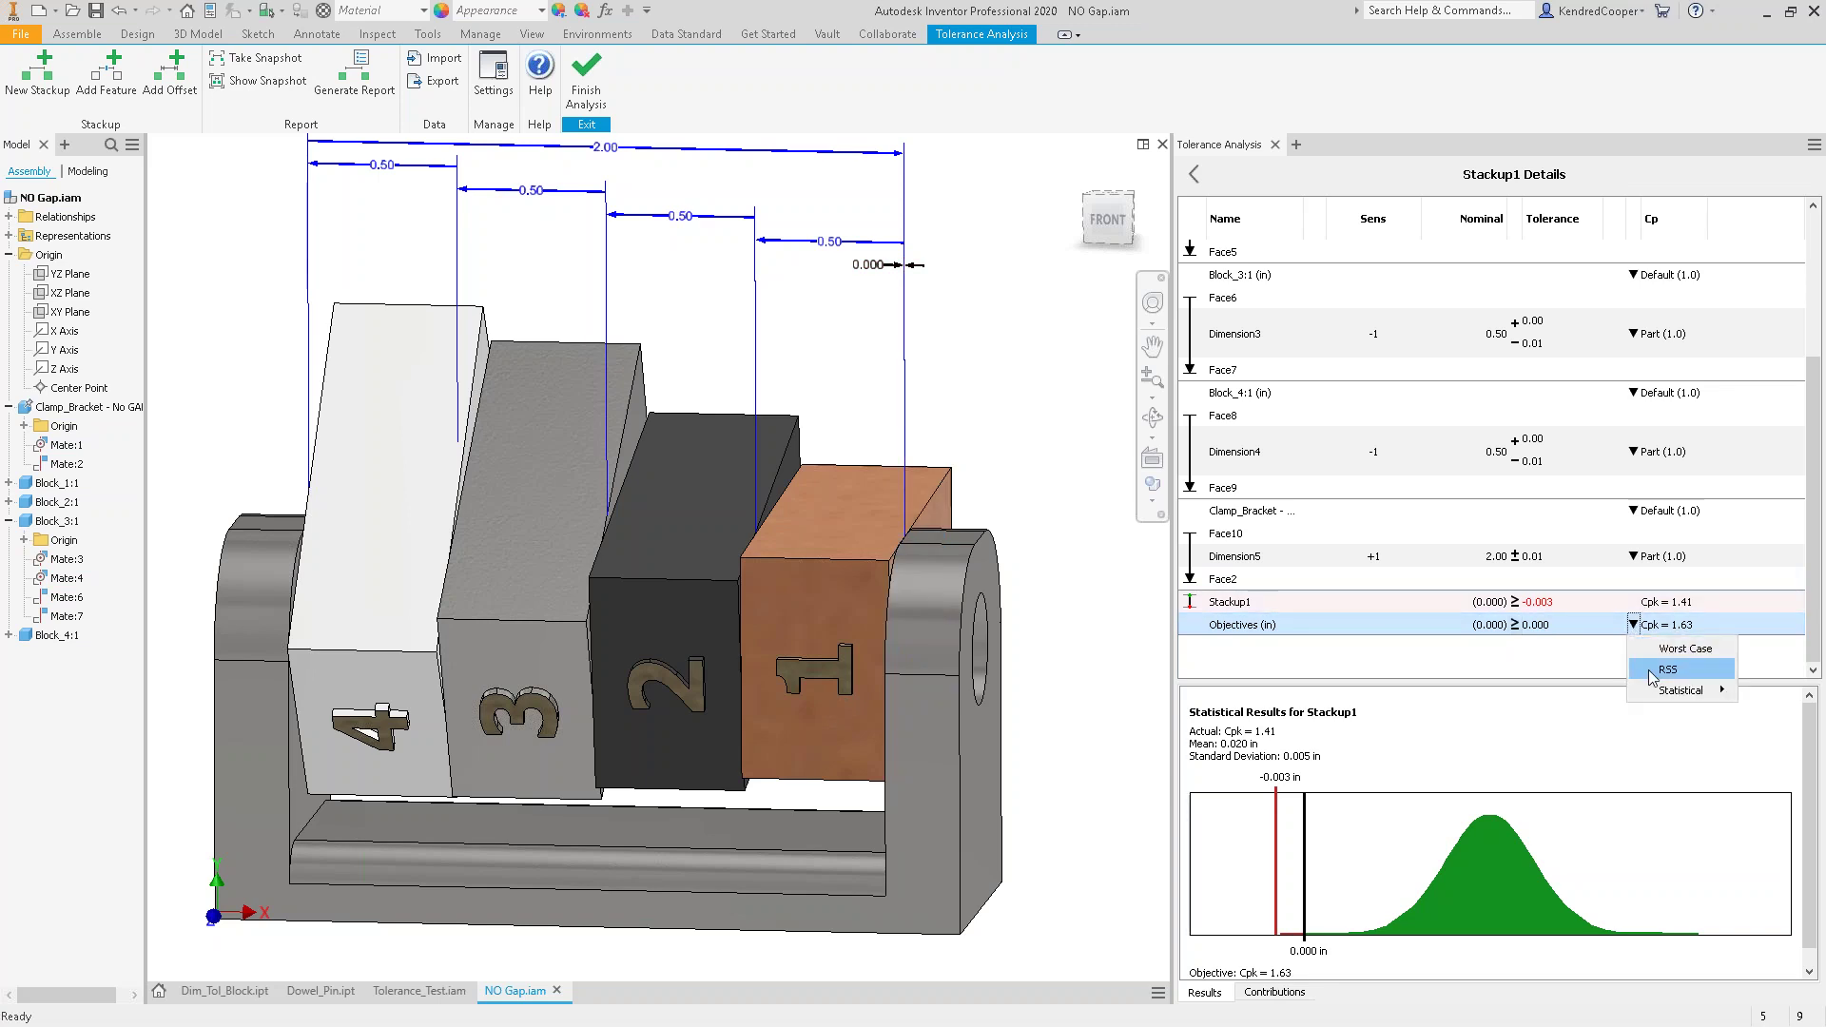
left_click(1650, 676)
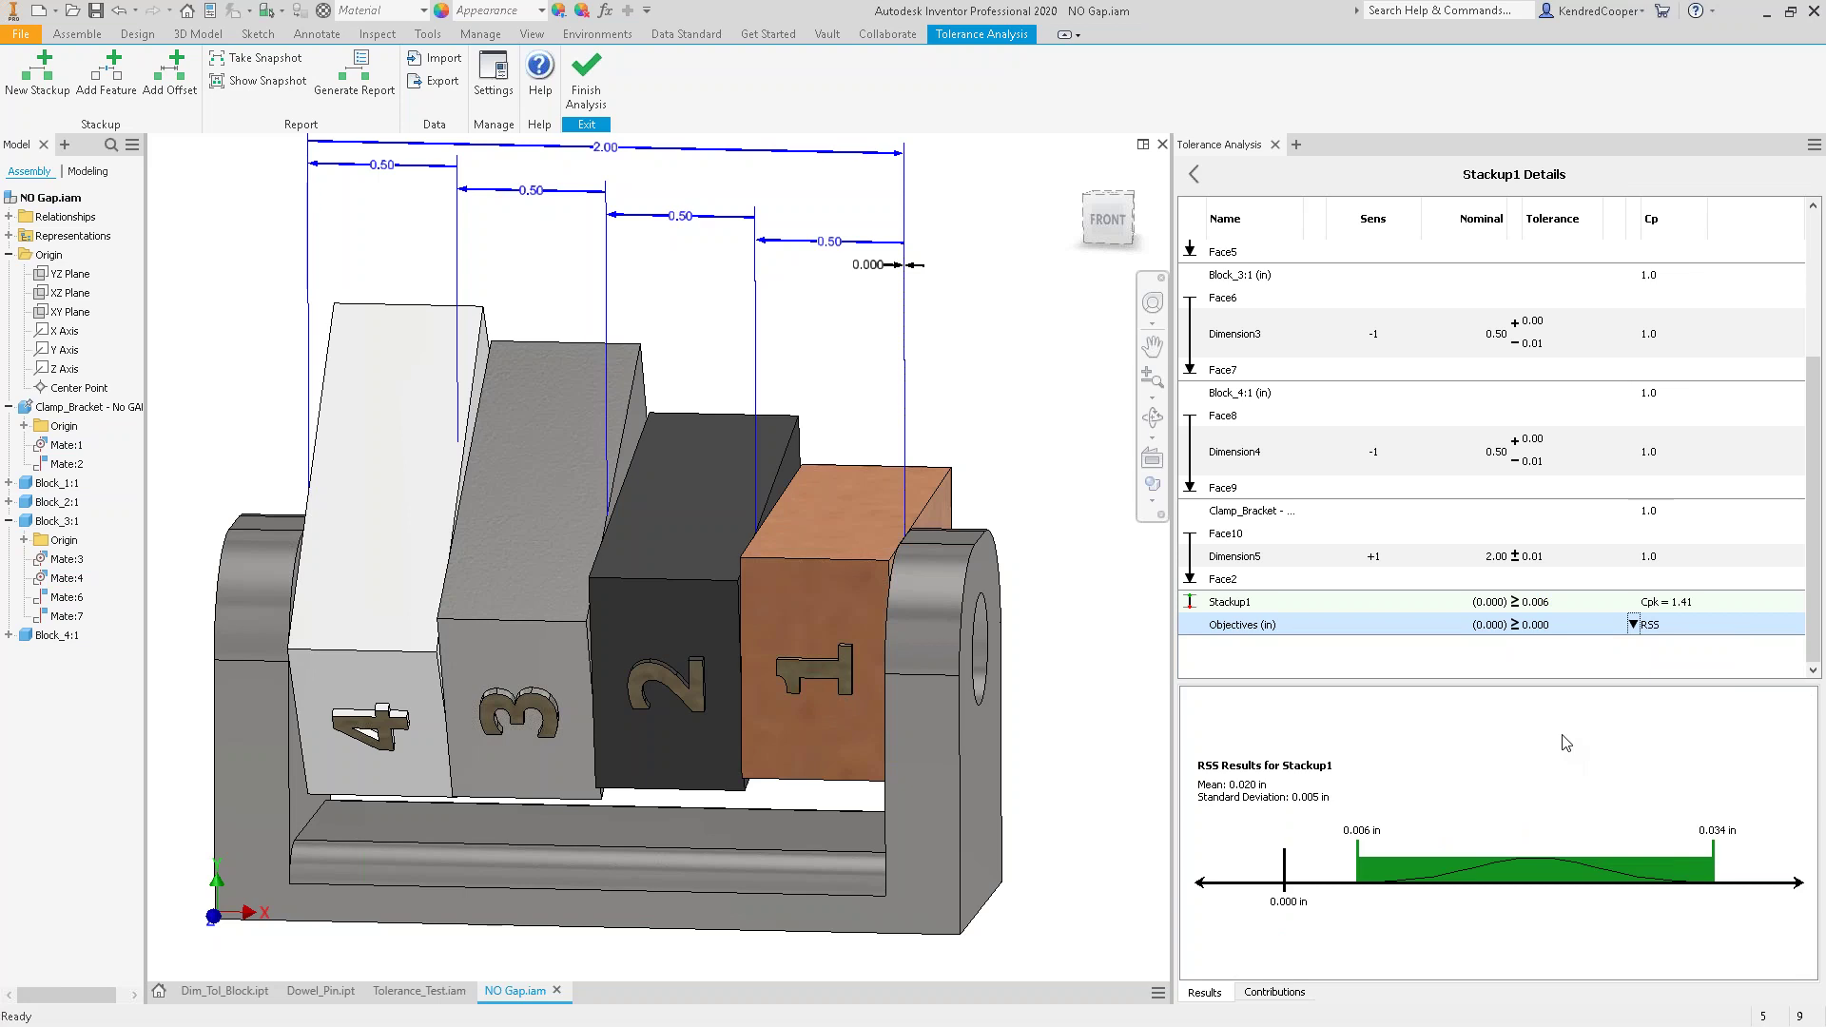
- Switch Stackup1 to Worst Case analysis (−0.010 to 0.050 in) and show its contributions
left_click(1633, 624)
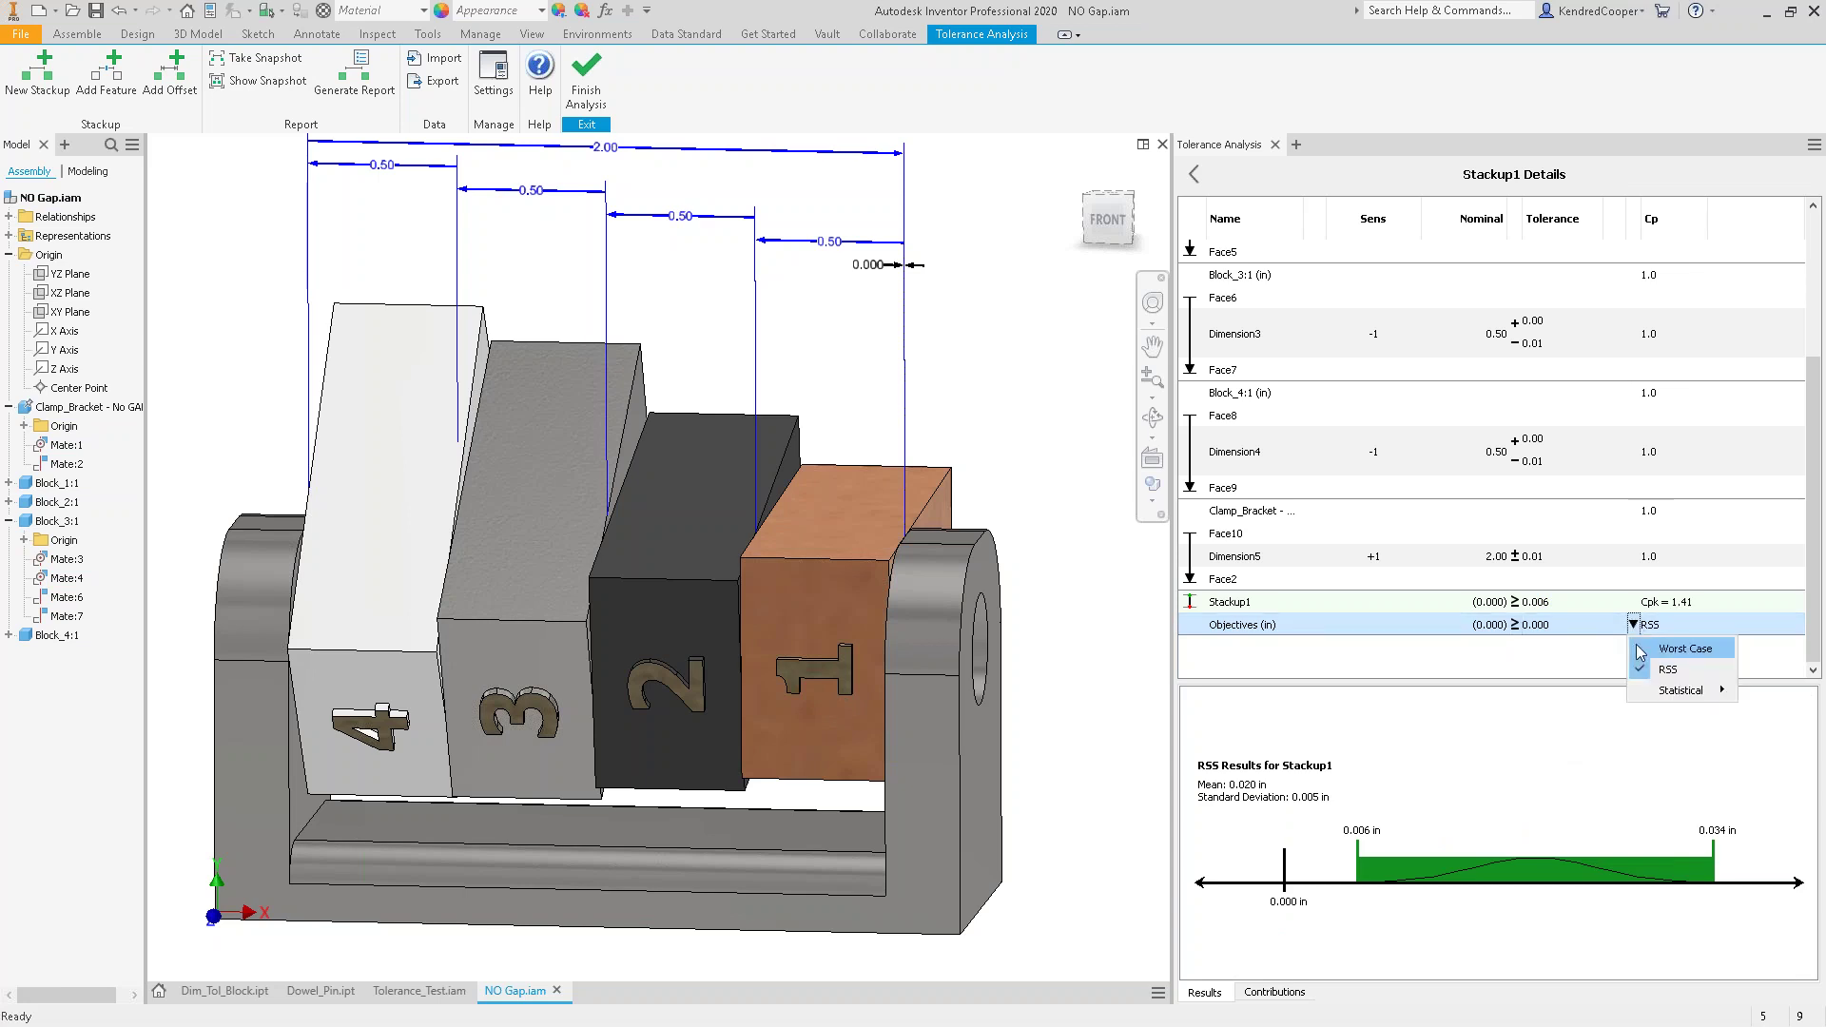
left_click(1683, 649)
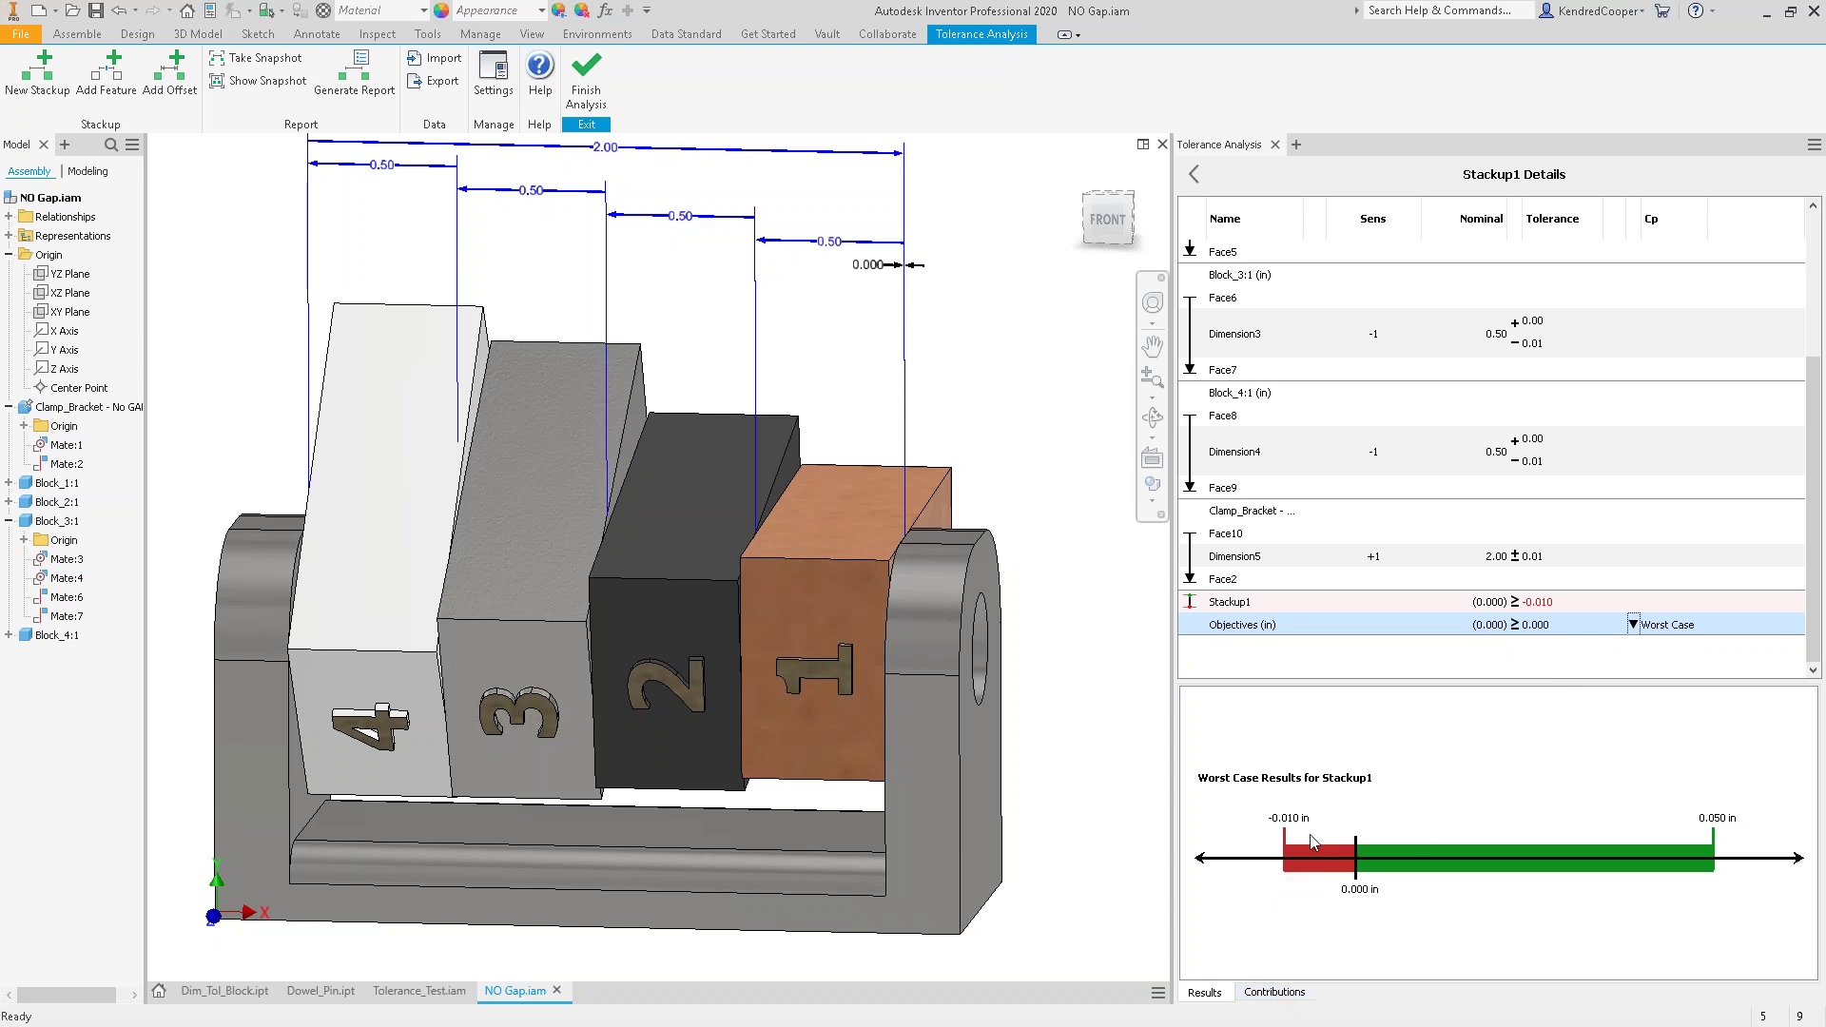
left_click(1279, 992)
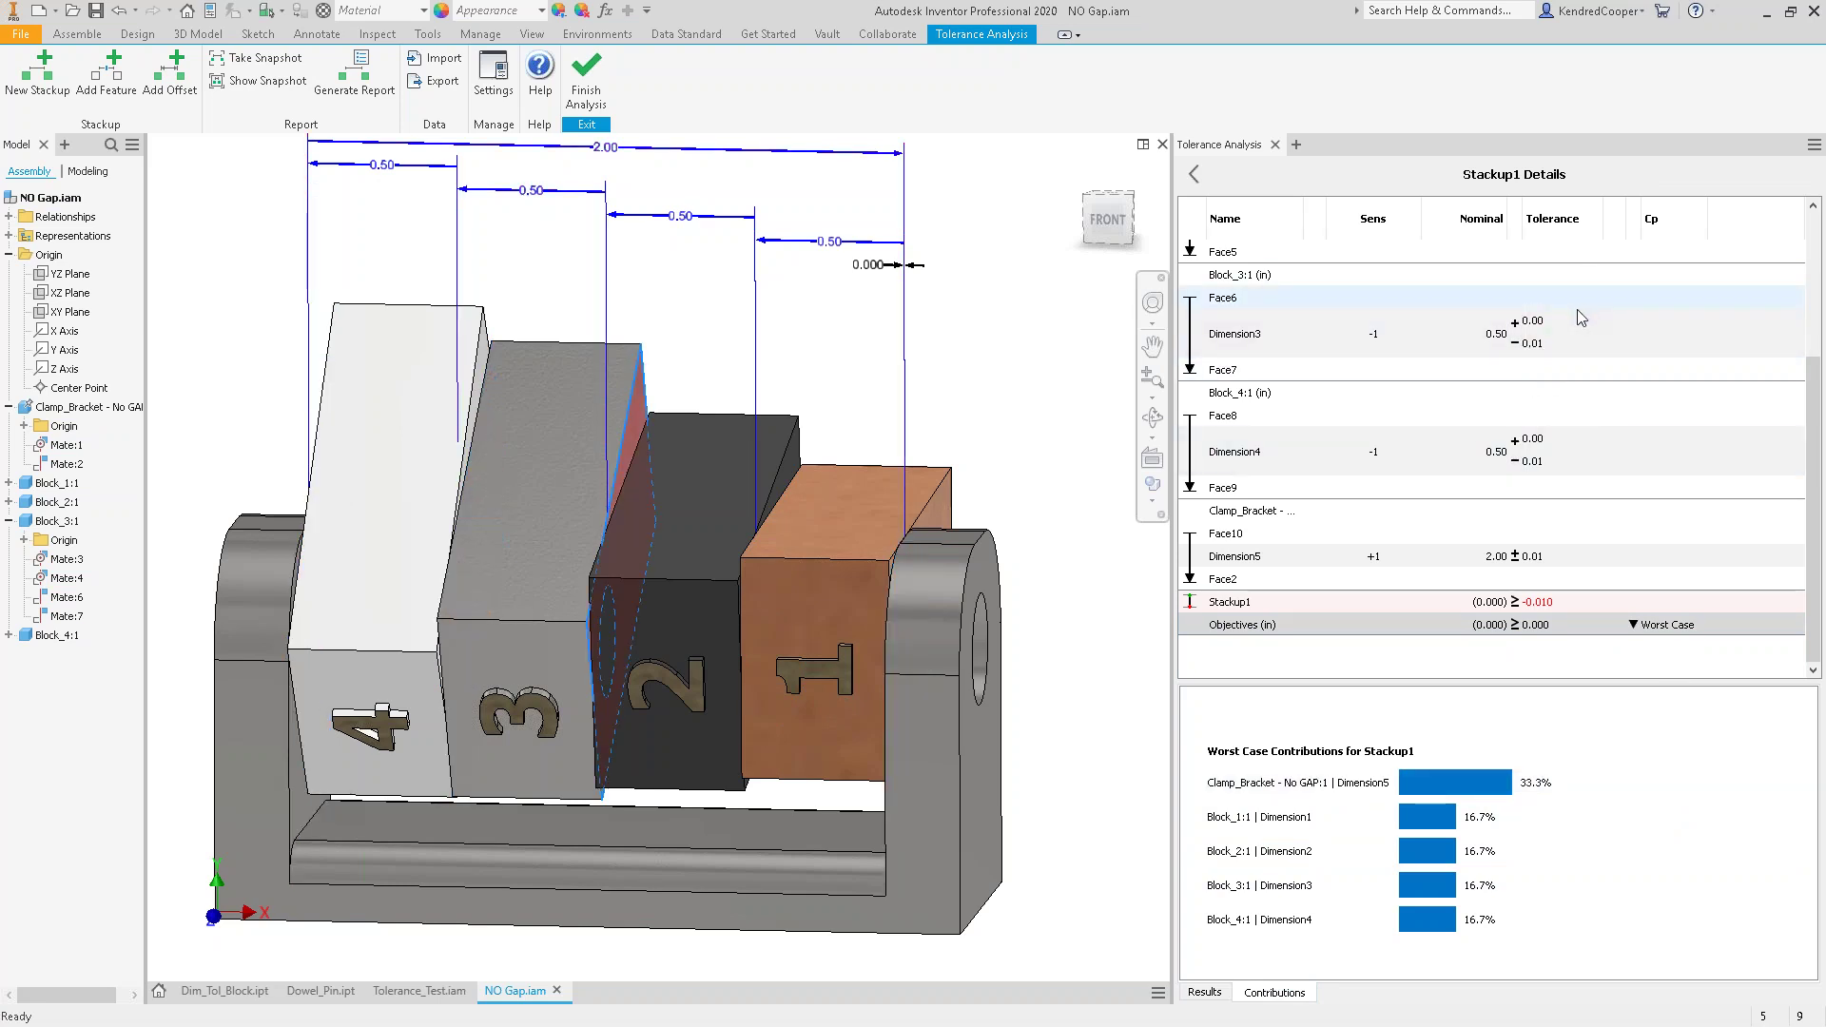
- Highlight the clamp bracket's Dimension5, the leading 33.3% contributor, in the model
left_click(1602, 784)
left_click_drag(1814, 542, 1822, 481)
scroll(1822, 480, "down", 1)
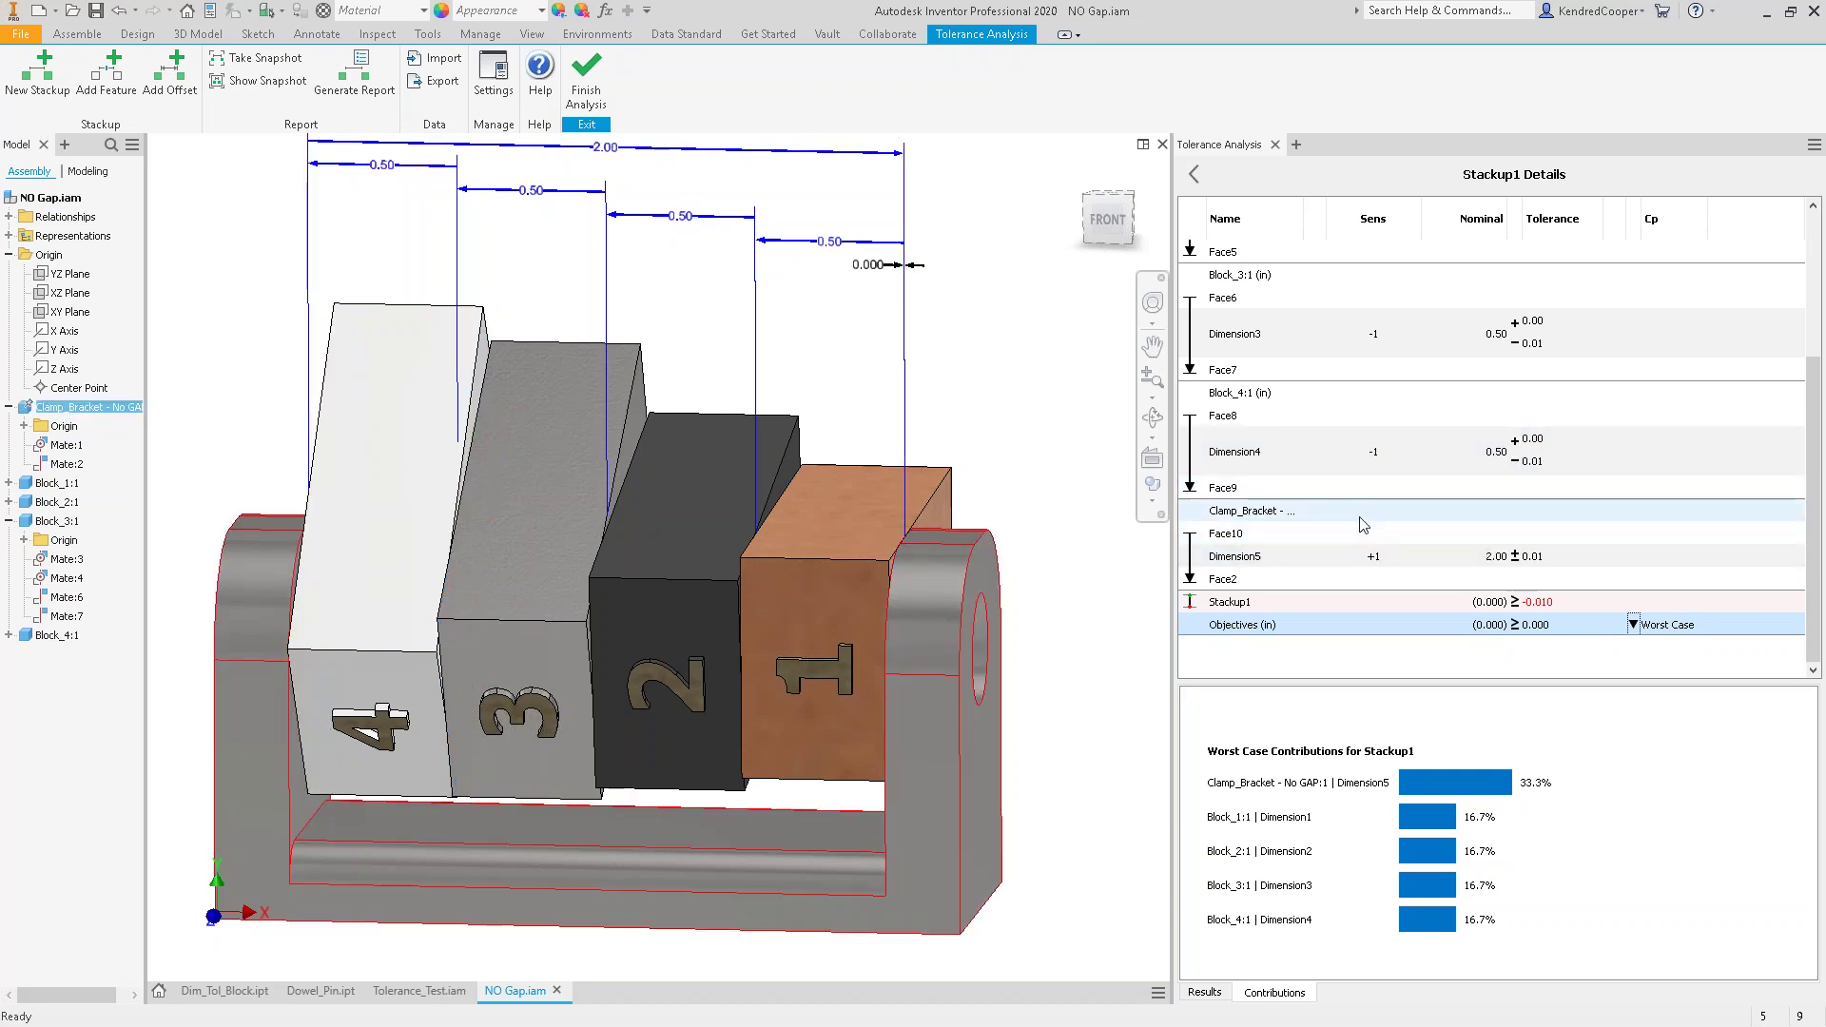
- Give Dimension5 separate plus/minus tolerances with a lower tolerance of 0
left_click(1515, 559)
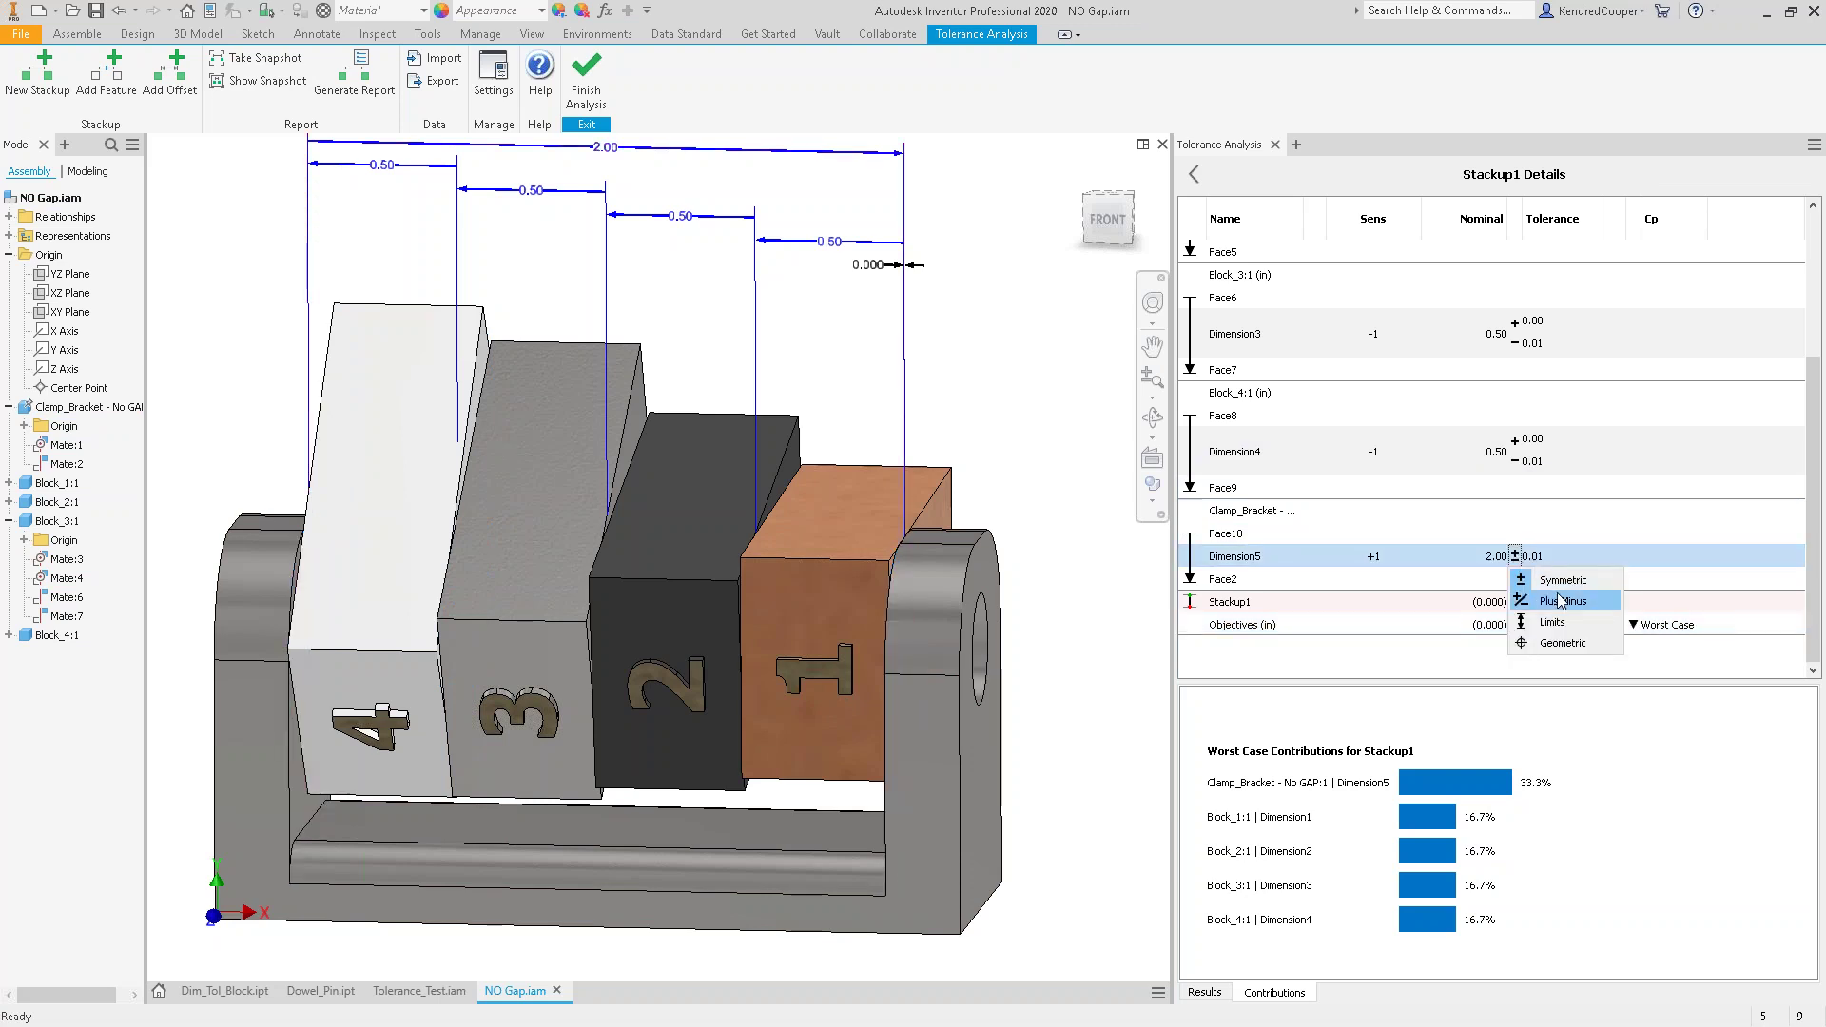
left_click(1568, 609)
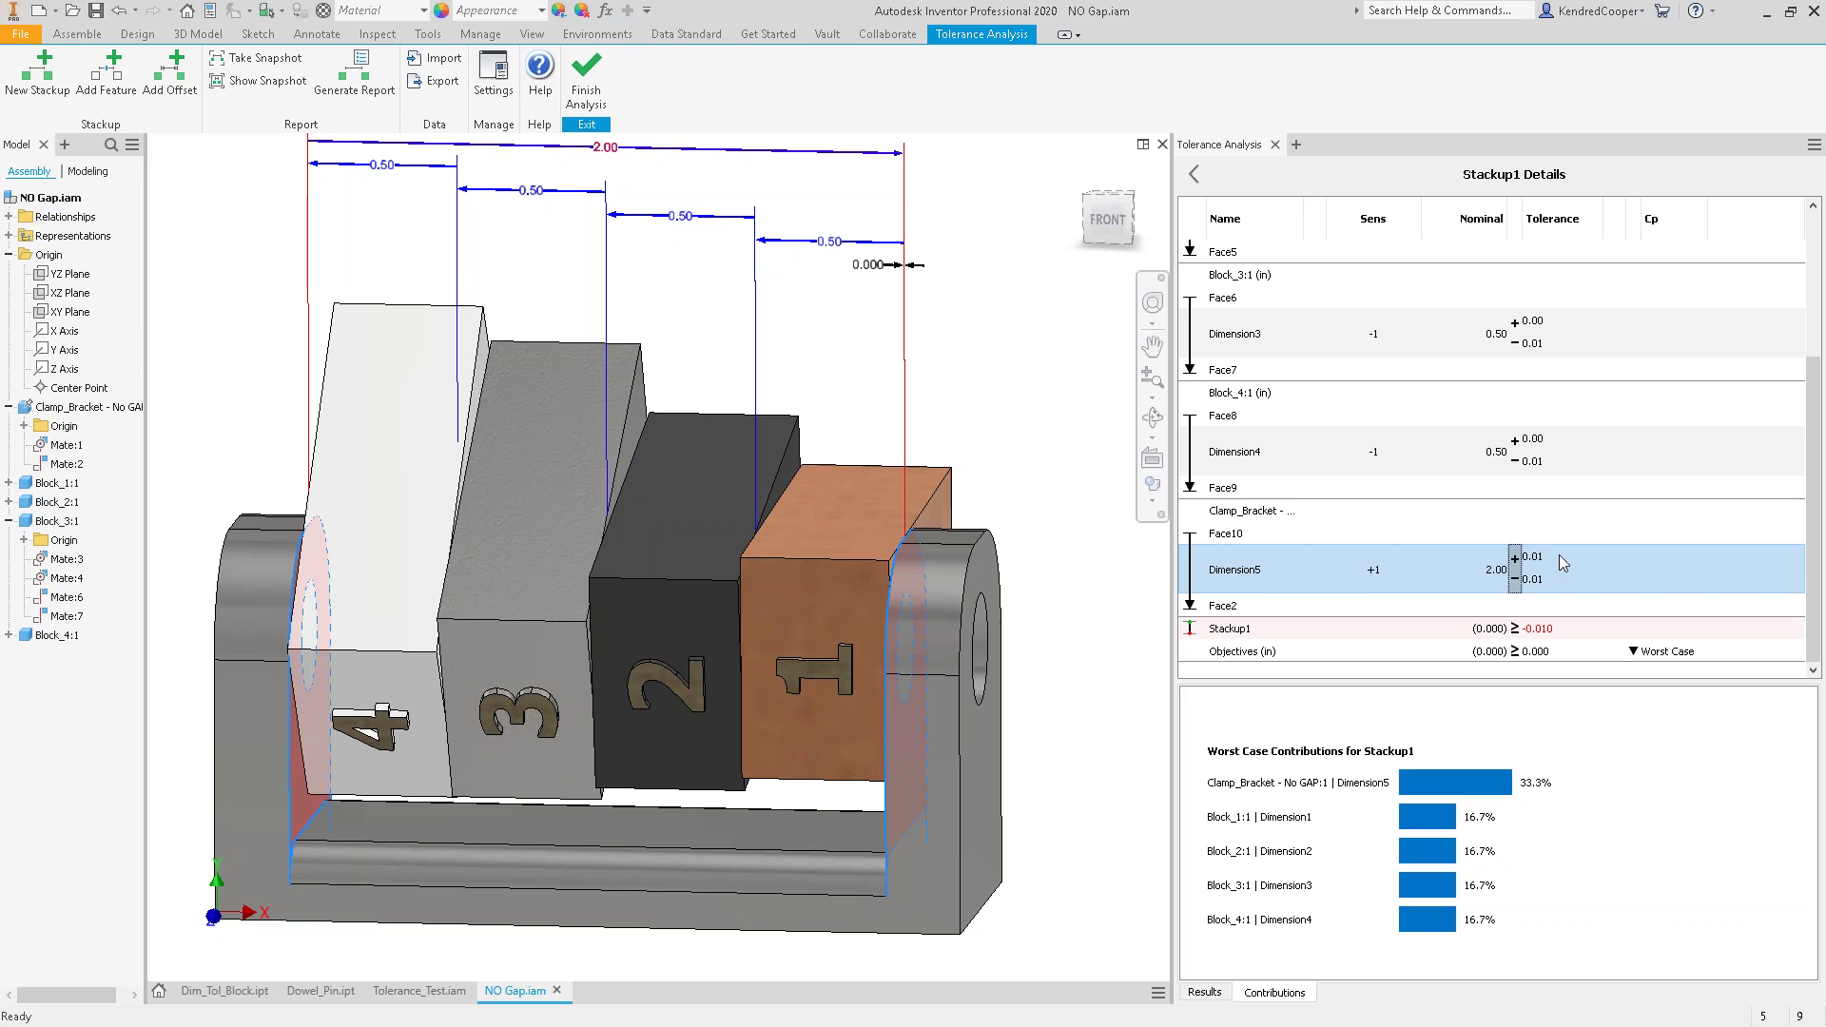
left_click(1552, 580)
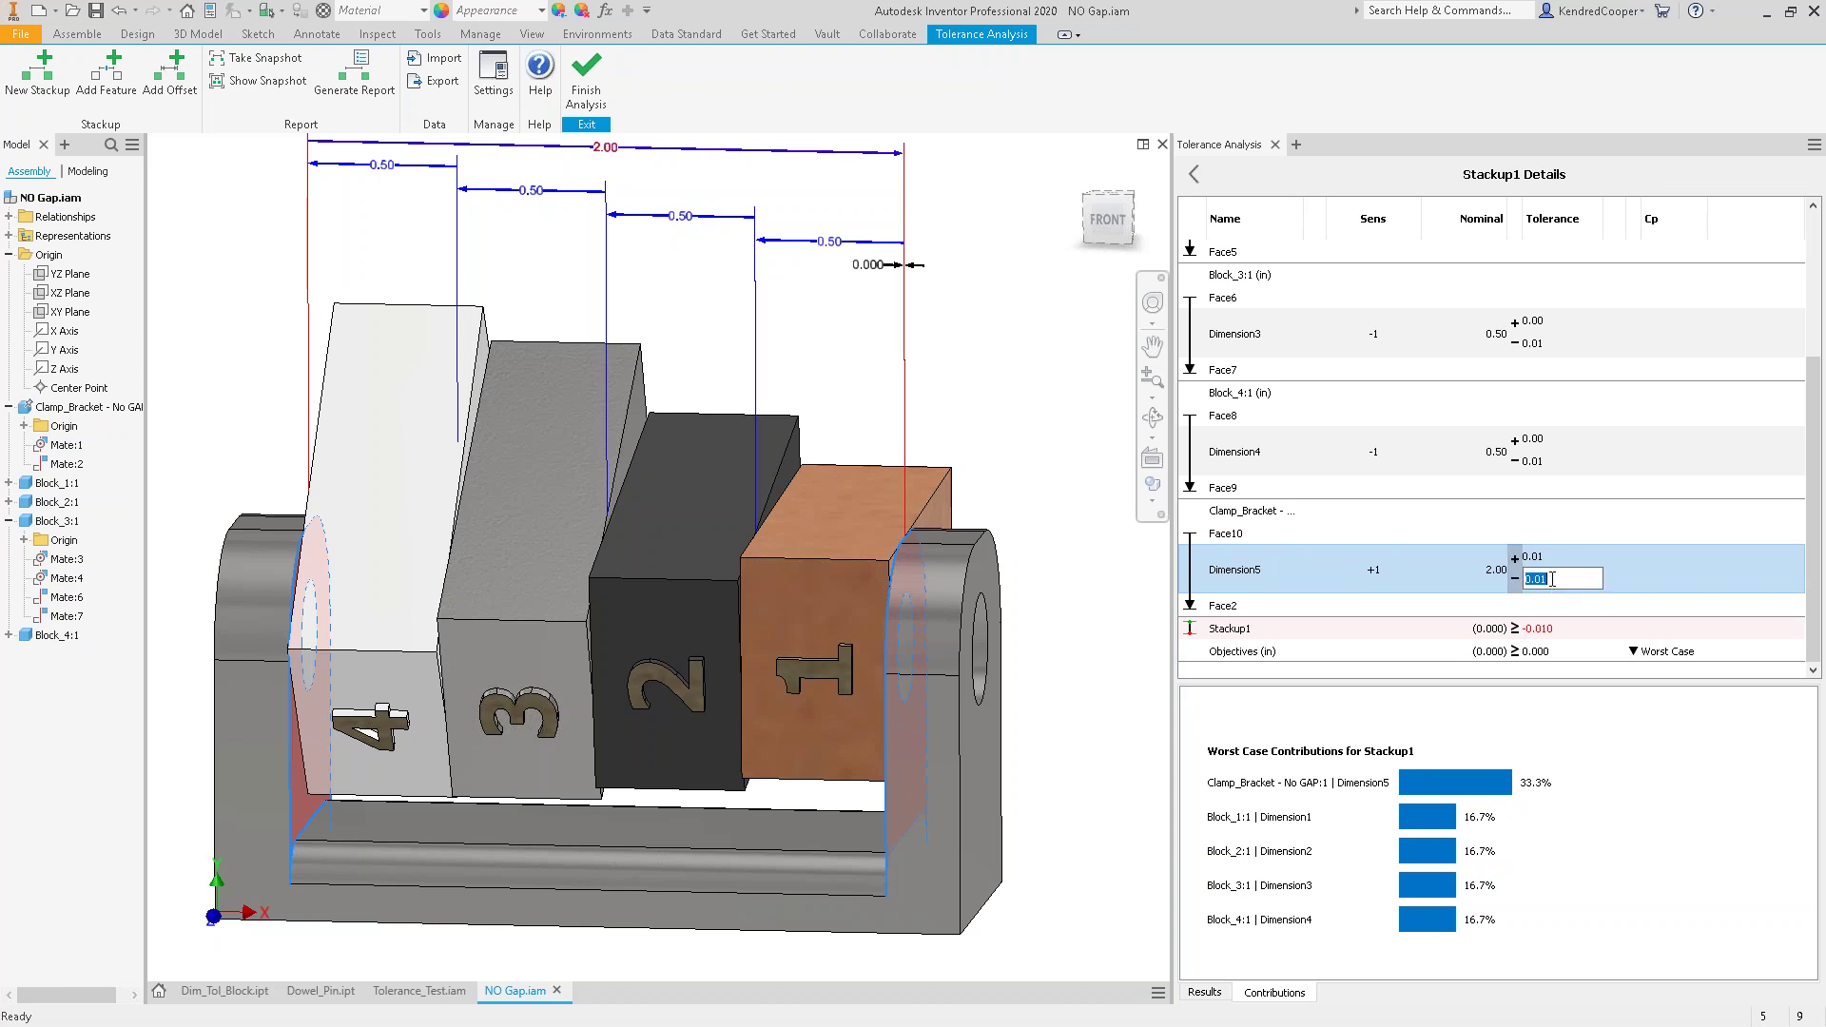
type("0")
left_click(1551, 559)
- Set Dimension5's upper tolerance to +0.01 and show Stackup1's worst-case range of 0.000–0.050 in
type(".005")
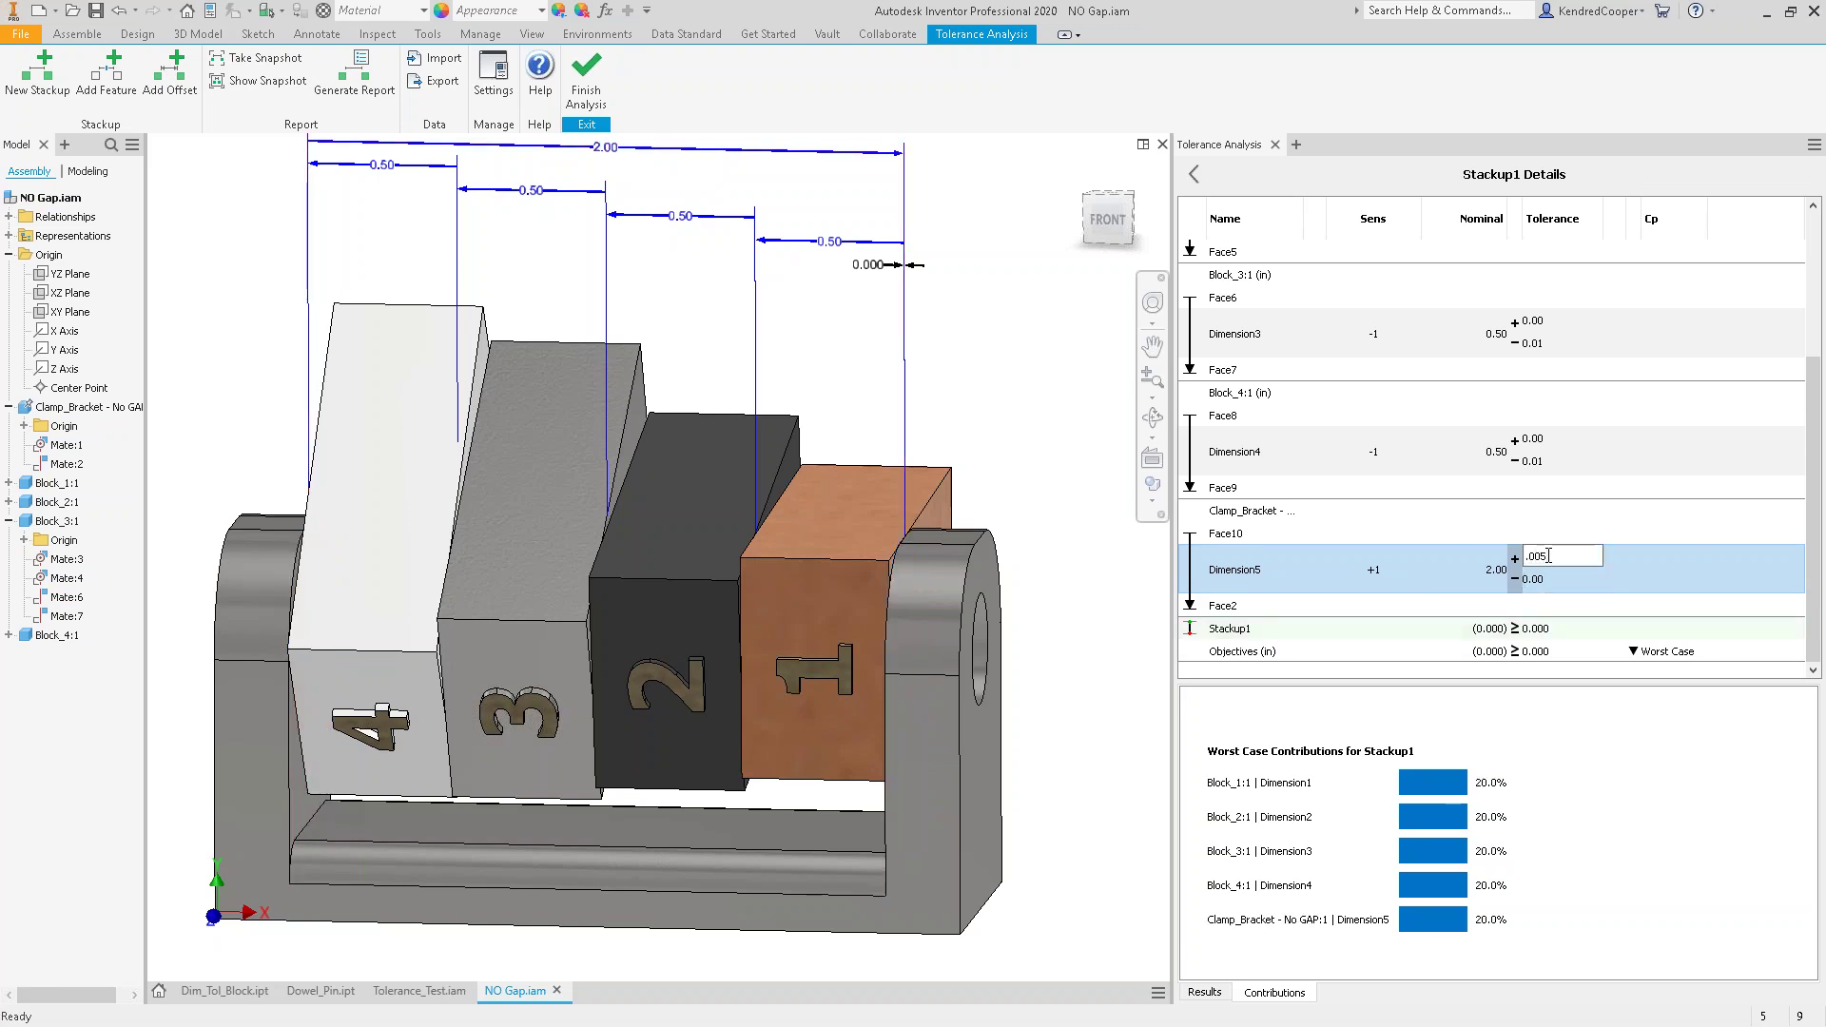
key("BackSpace")
key("BackSpace")
type("1")
key("Return")
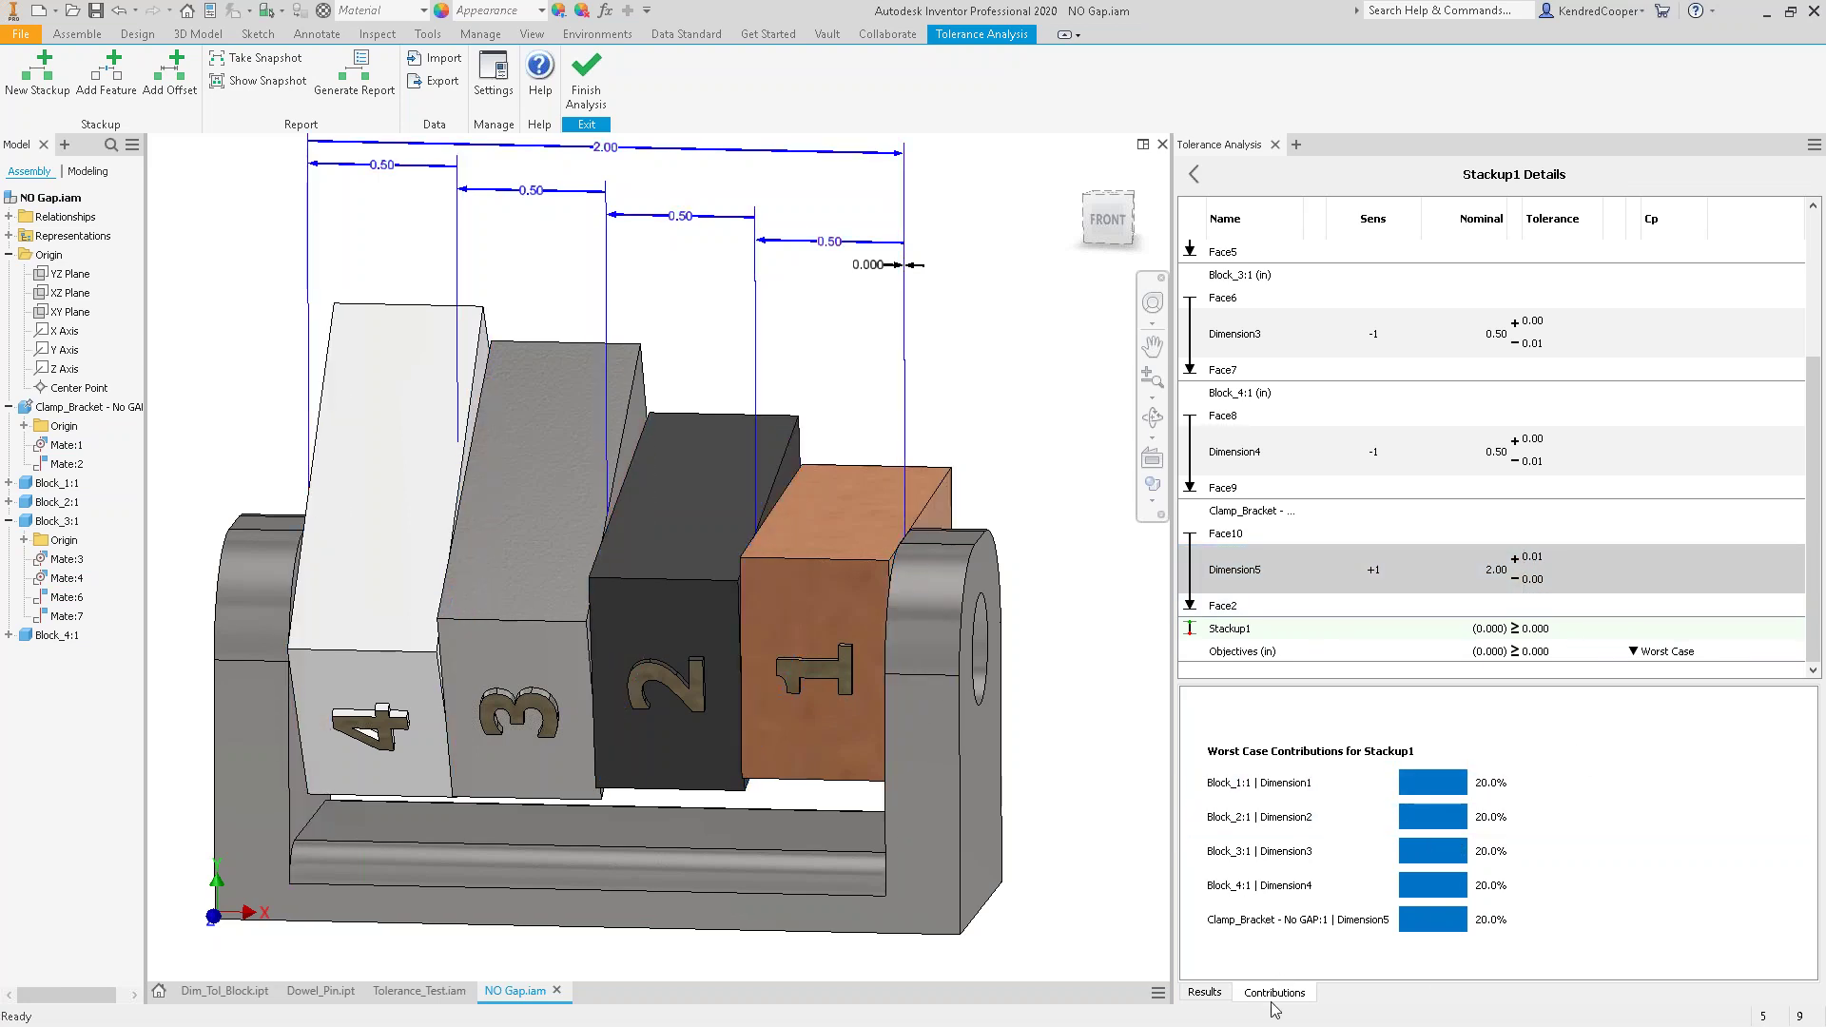
left_click(1198, 992)
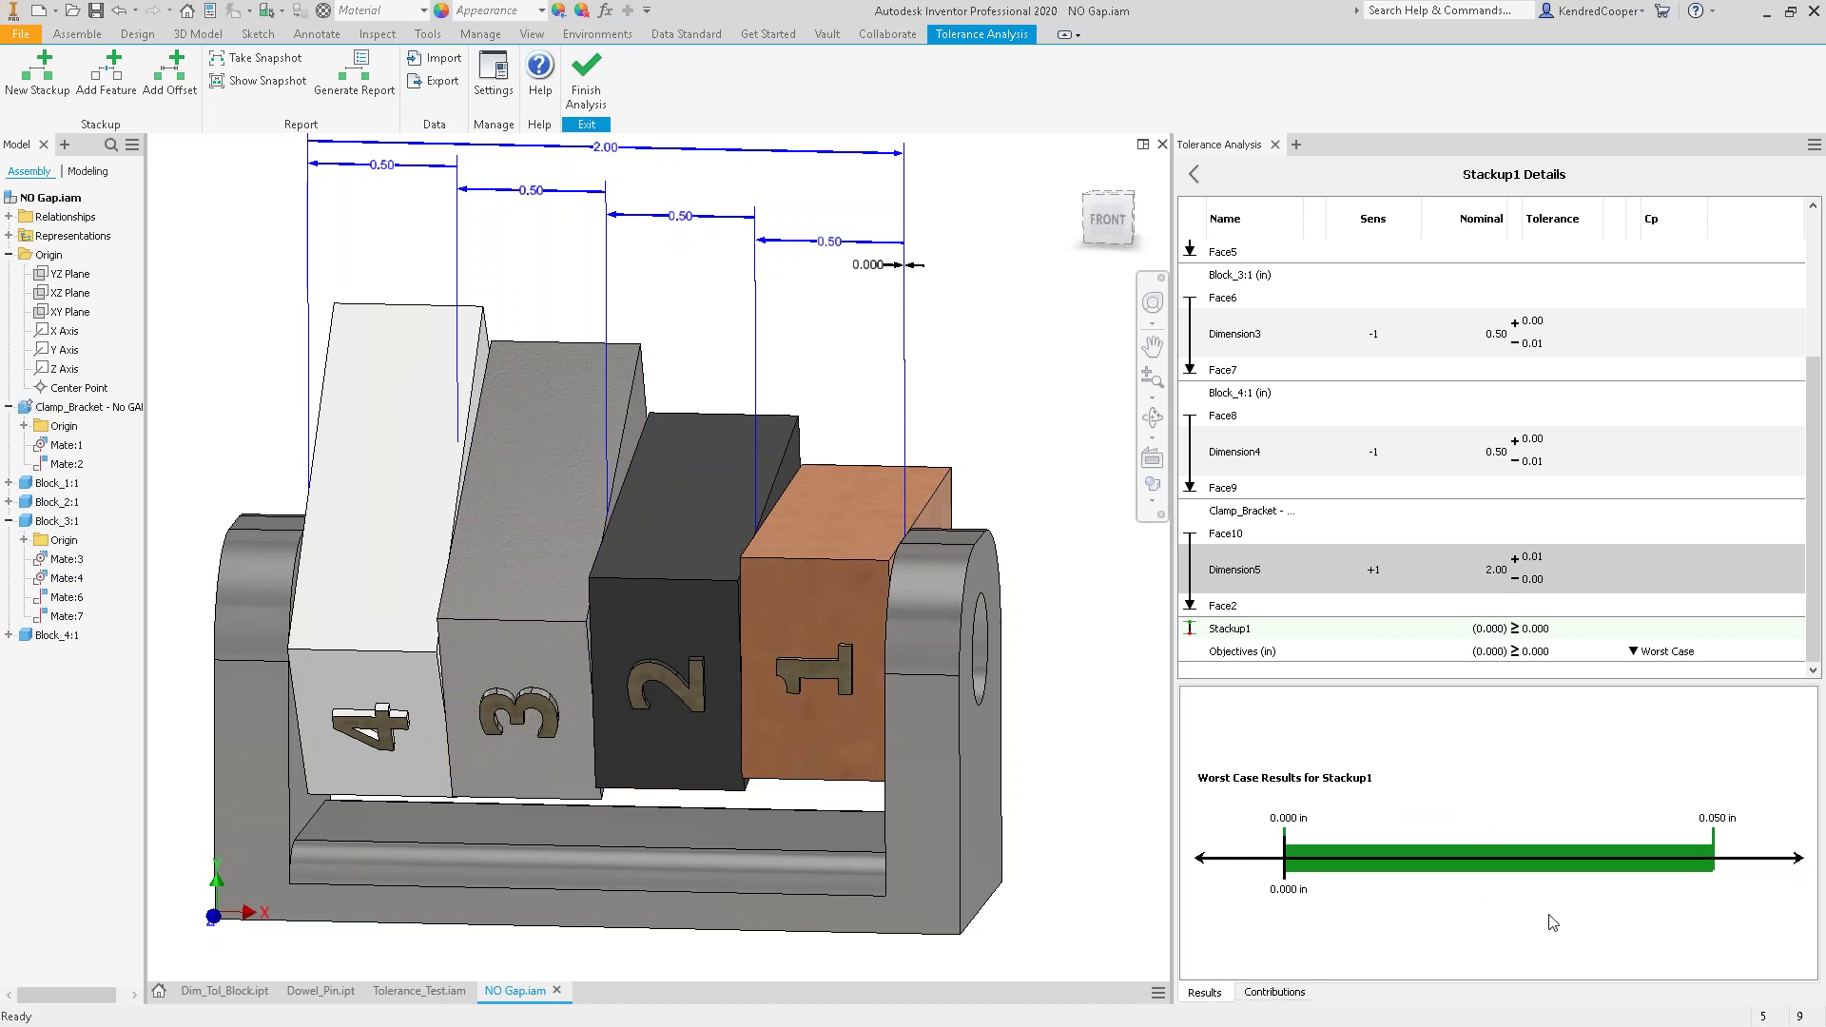
left_click(1632, 653)
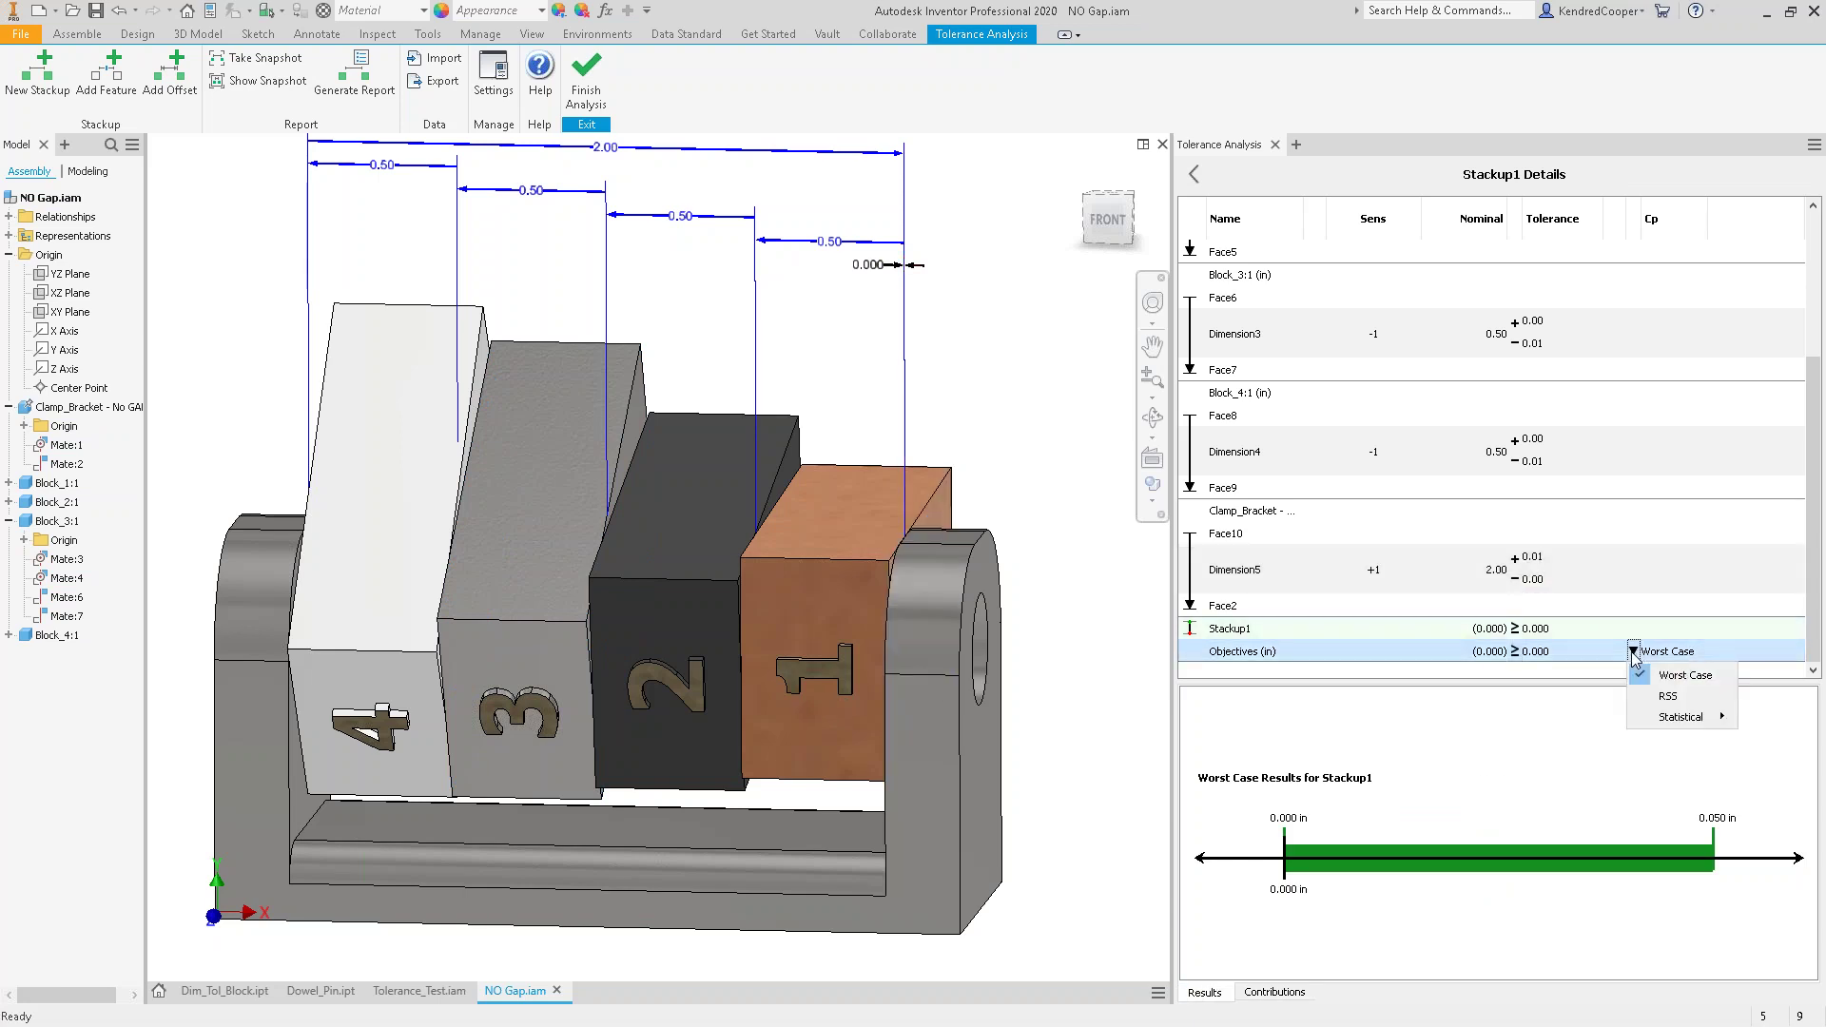
mouse_move(1650, 718)
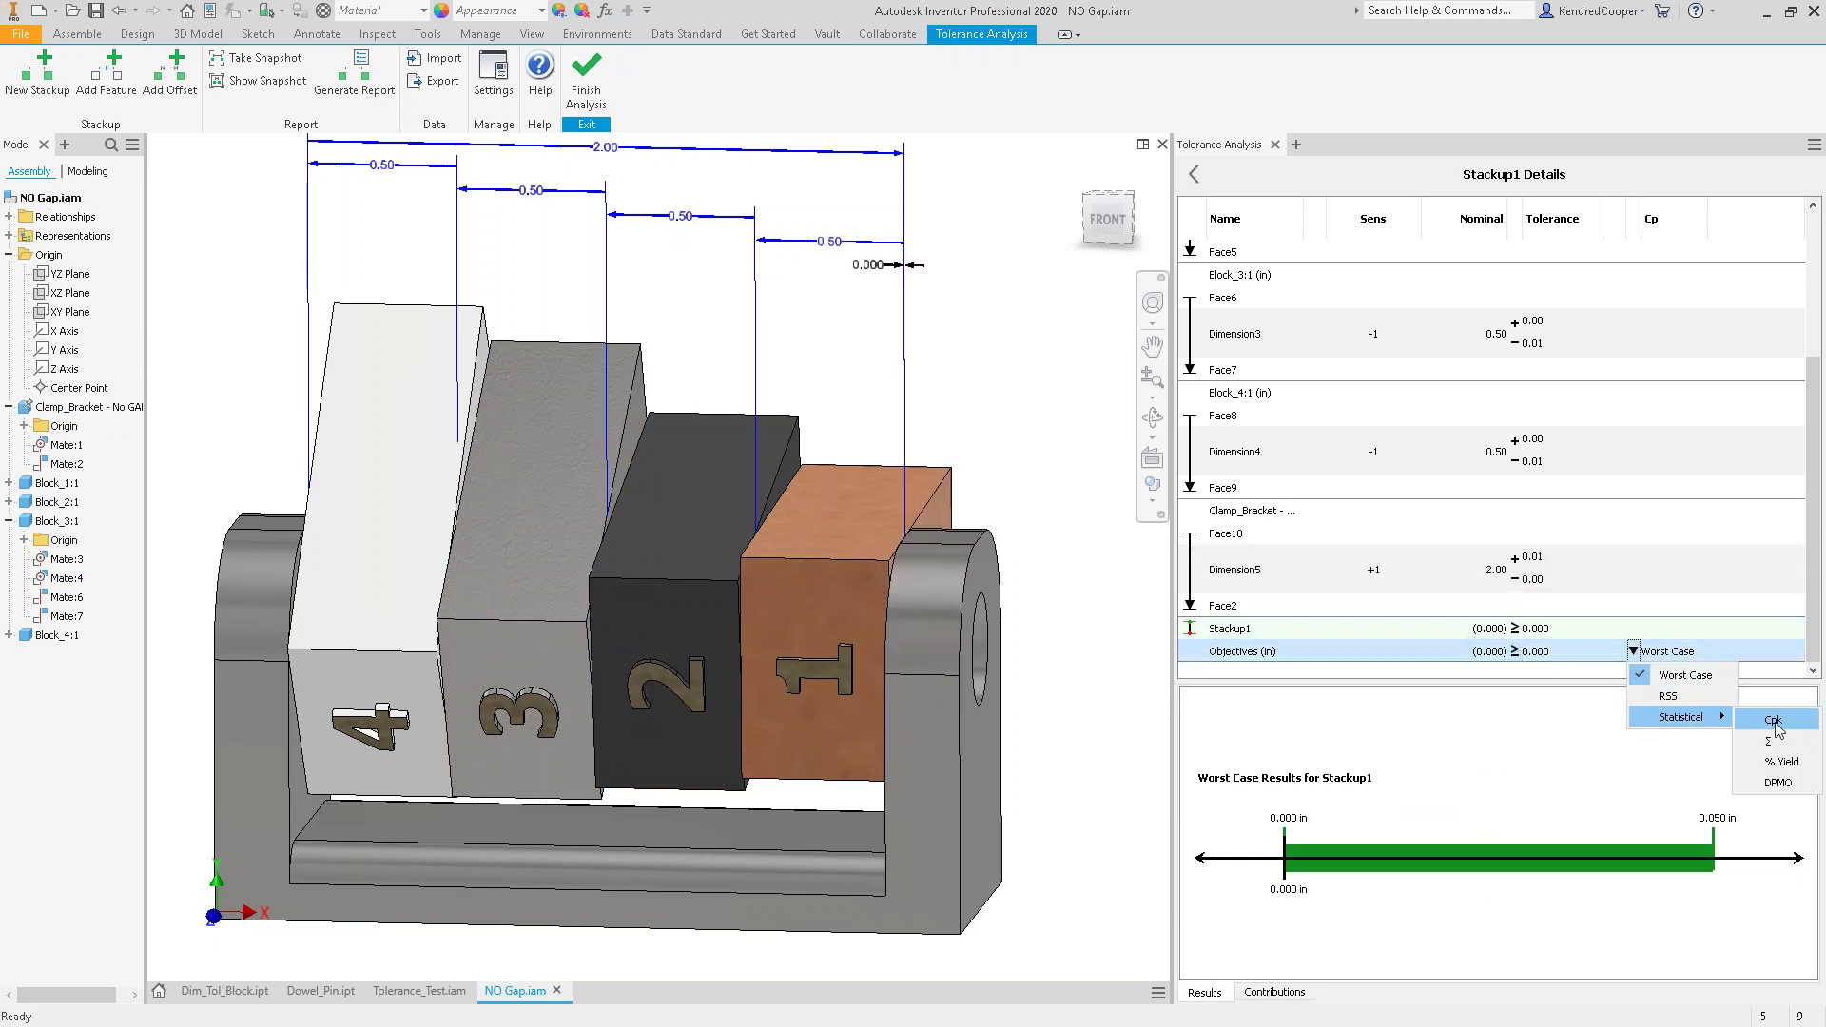
left_click(1779, 745)
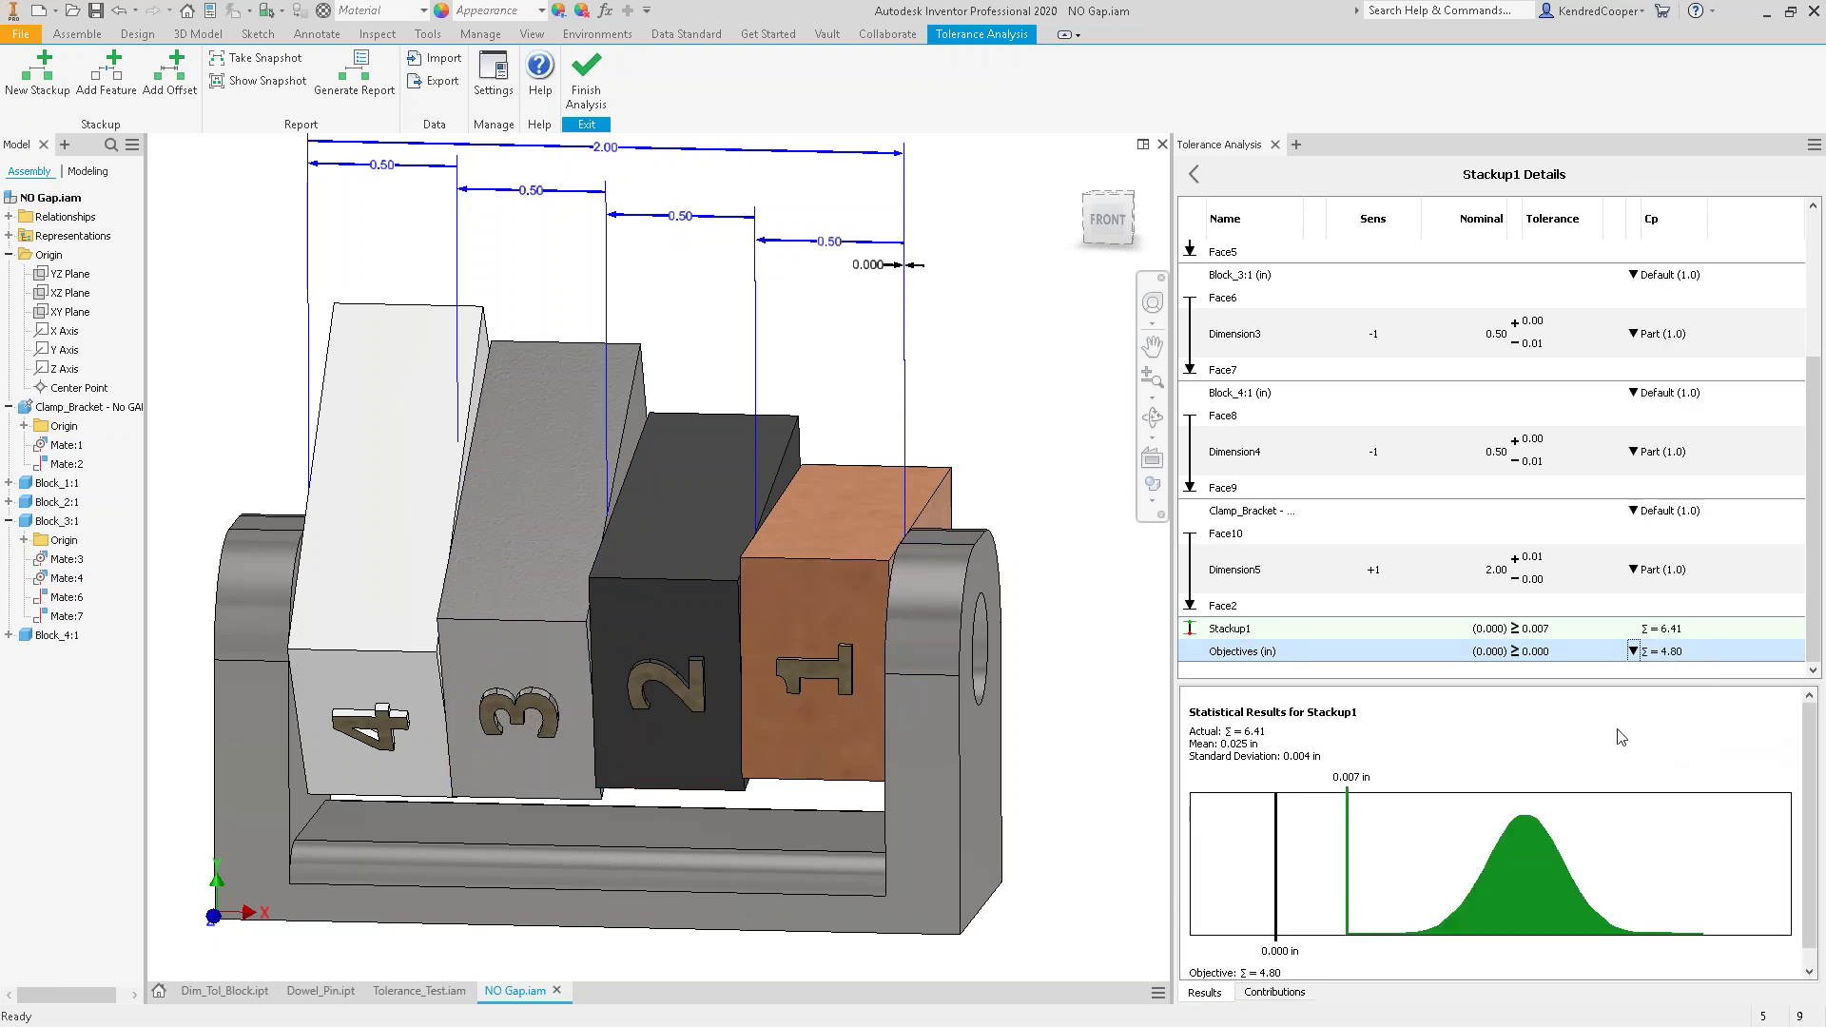
left_click(1633, 652)
mouse_move(1679, 718)
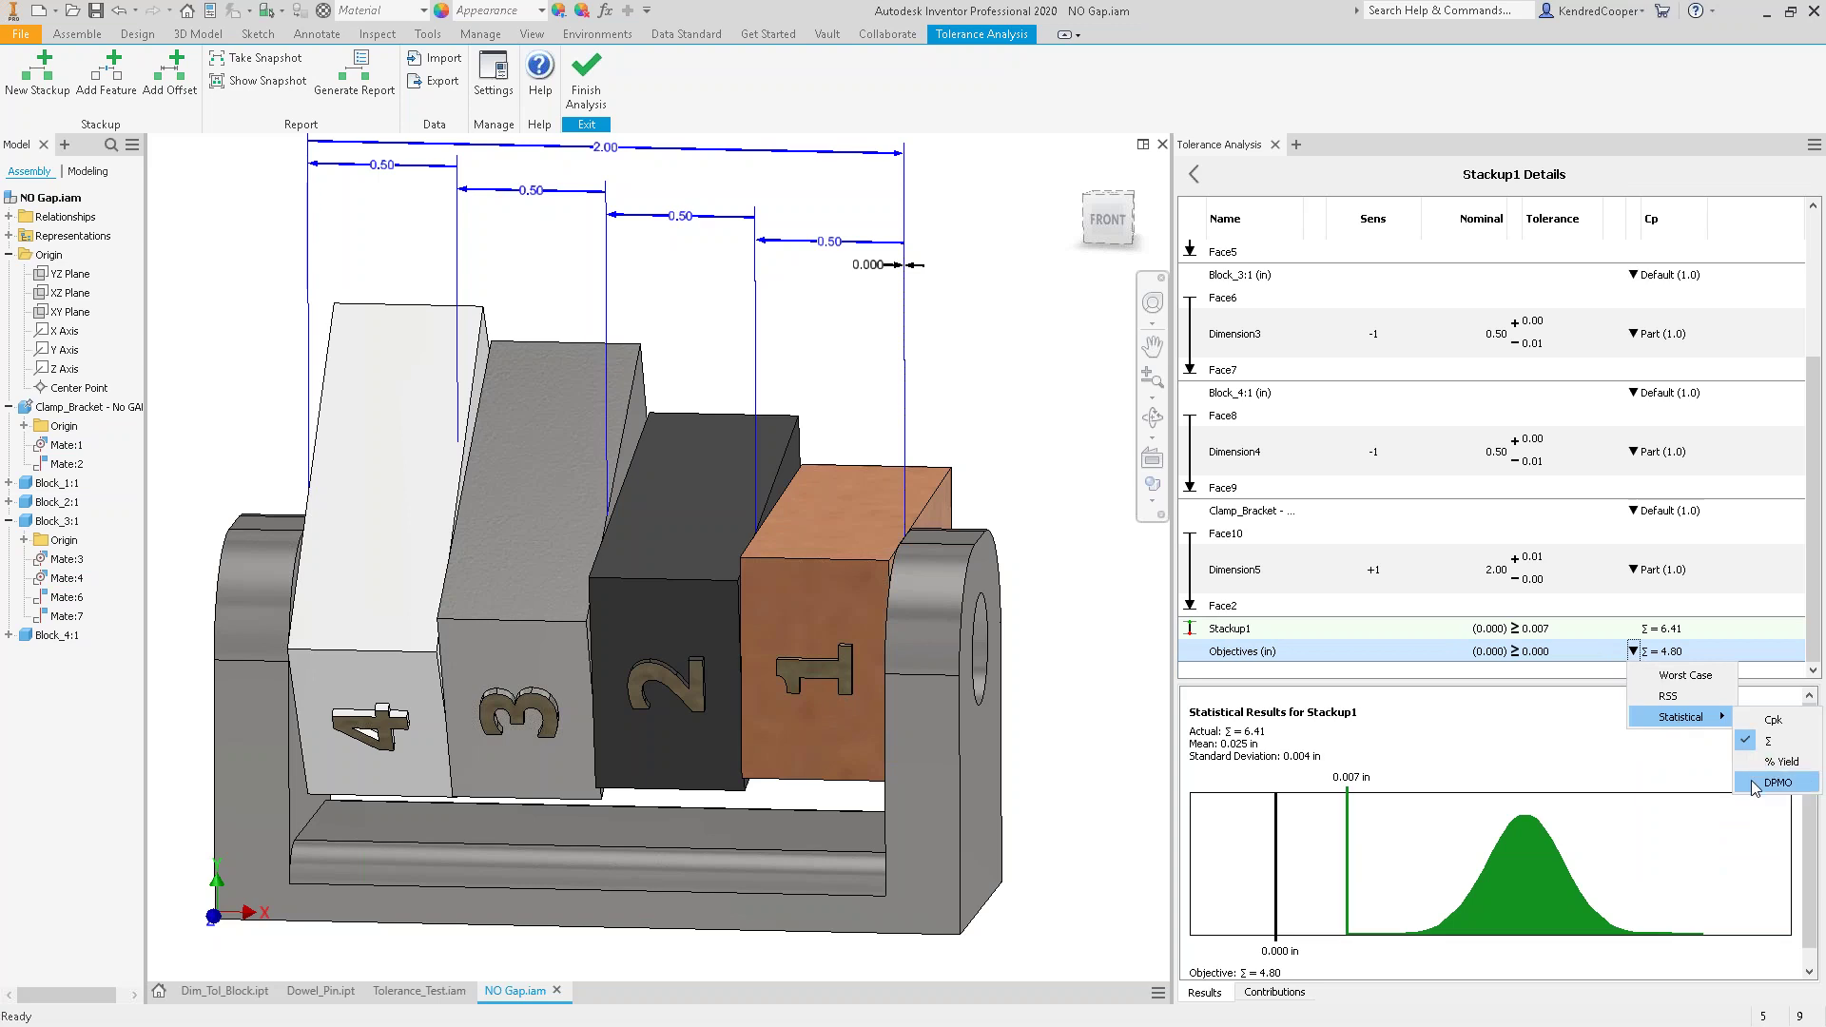
left_click(1753, 783)
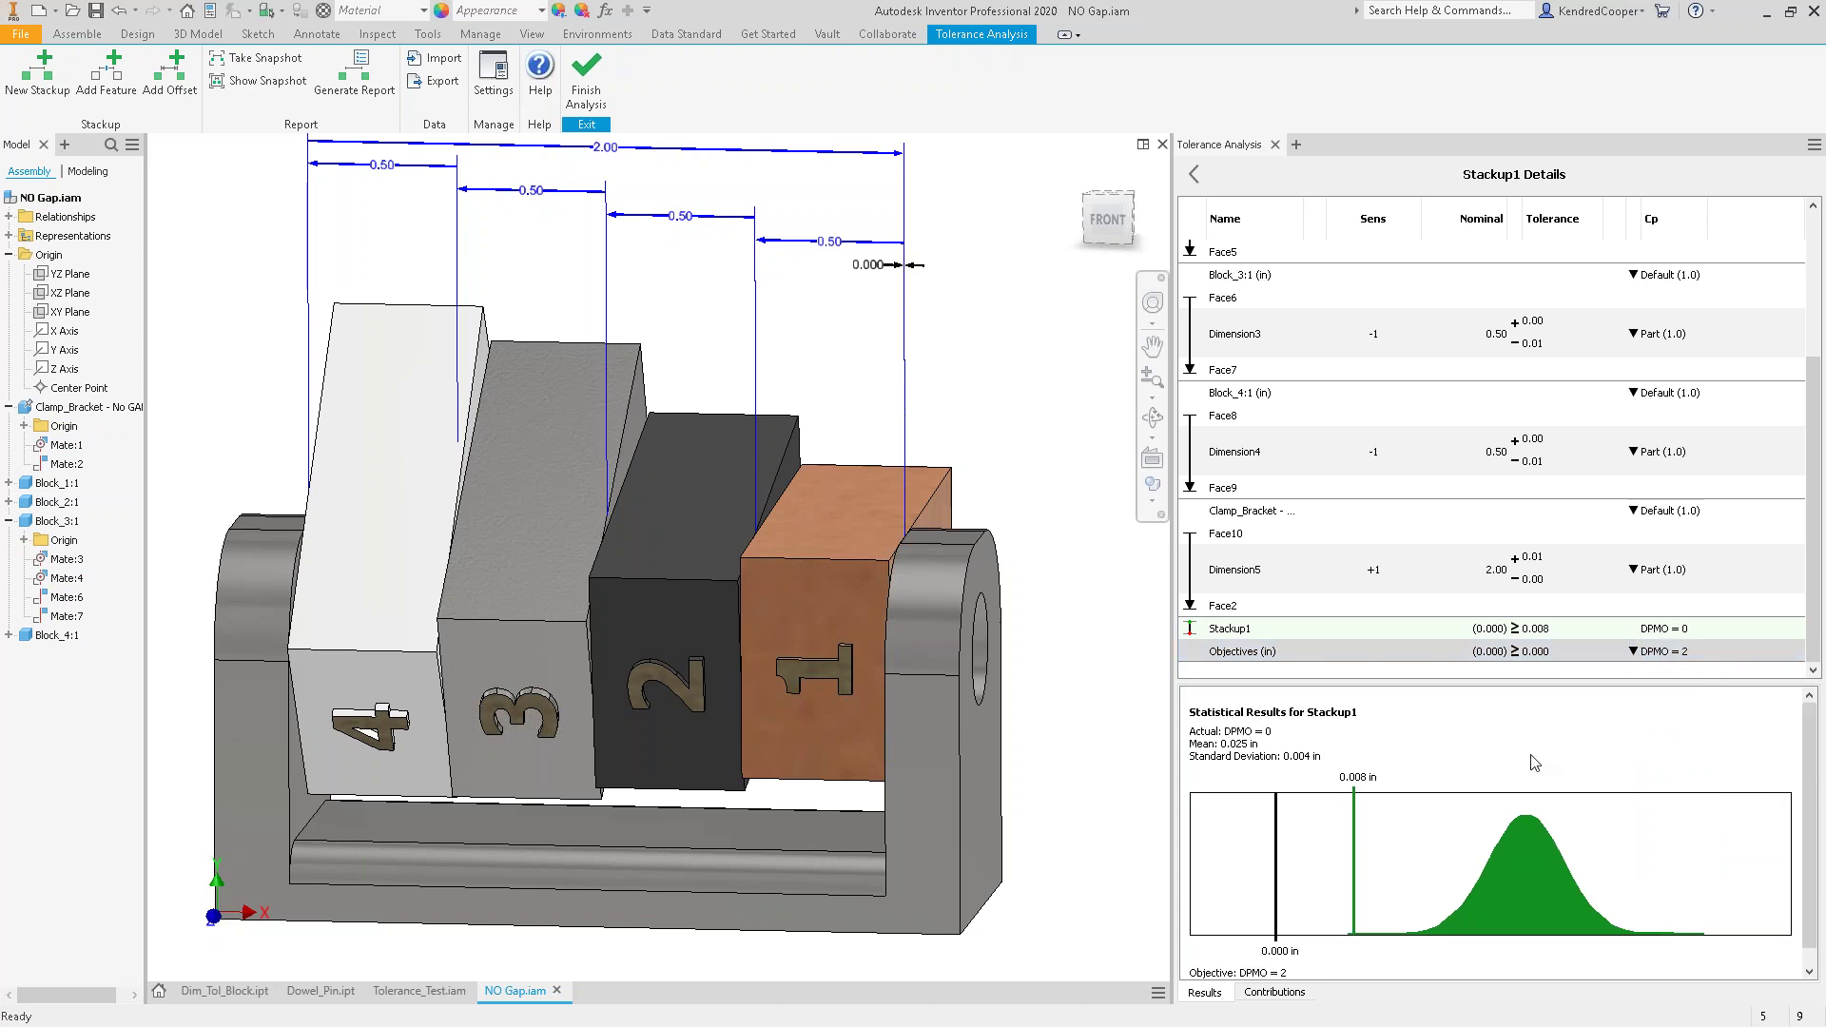
left_click(1636, 655)
left_click(1665, 671)
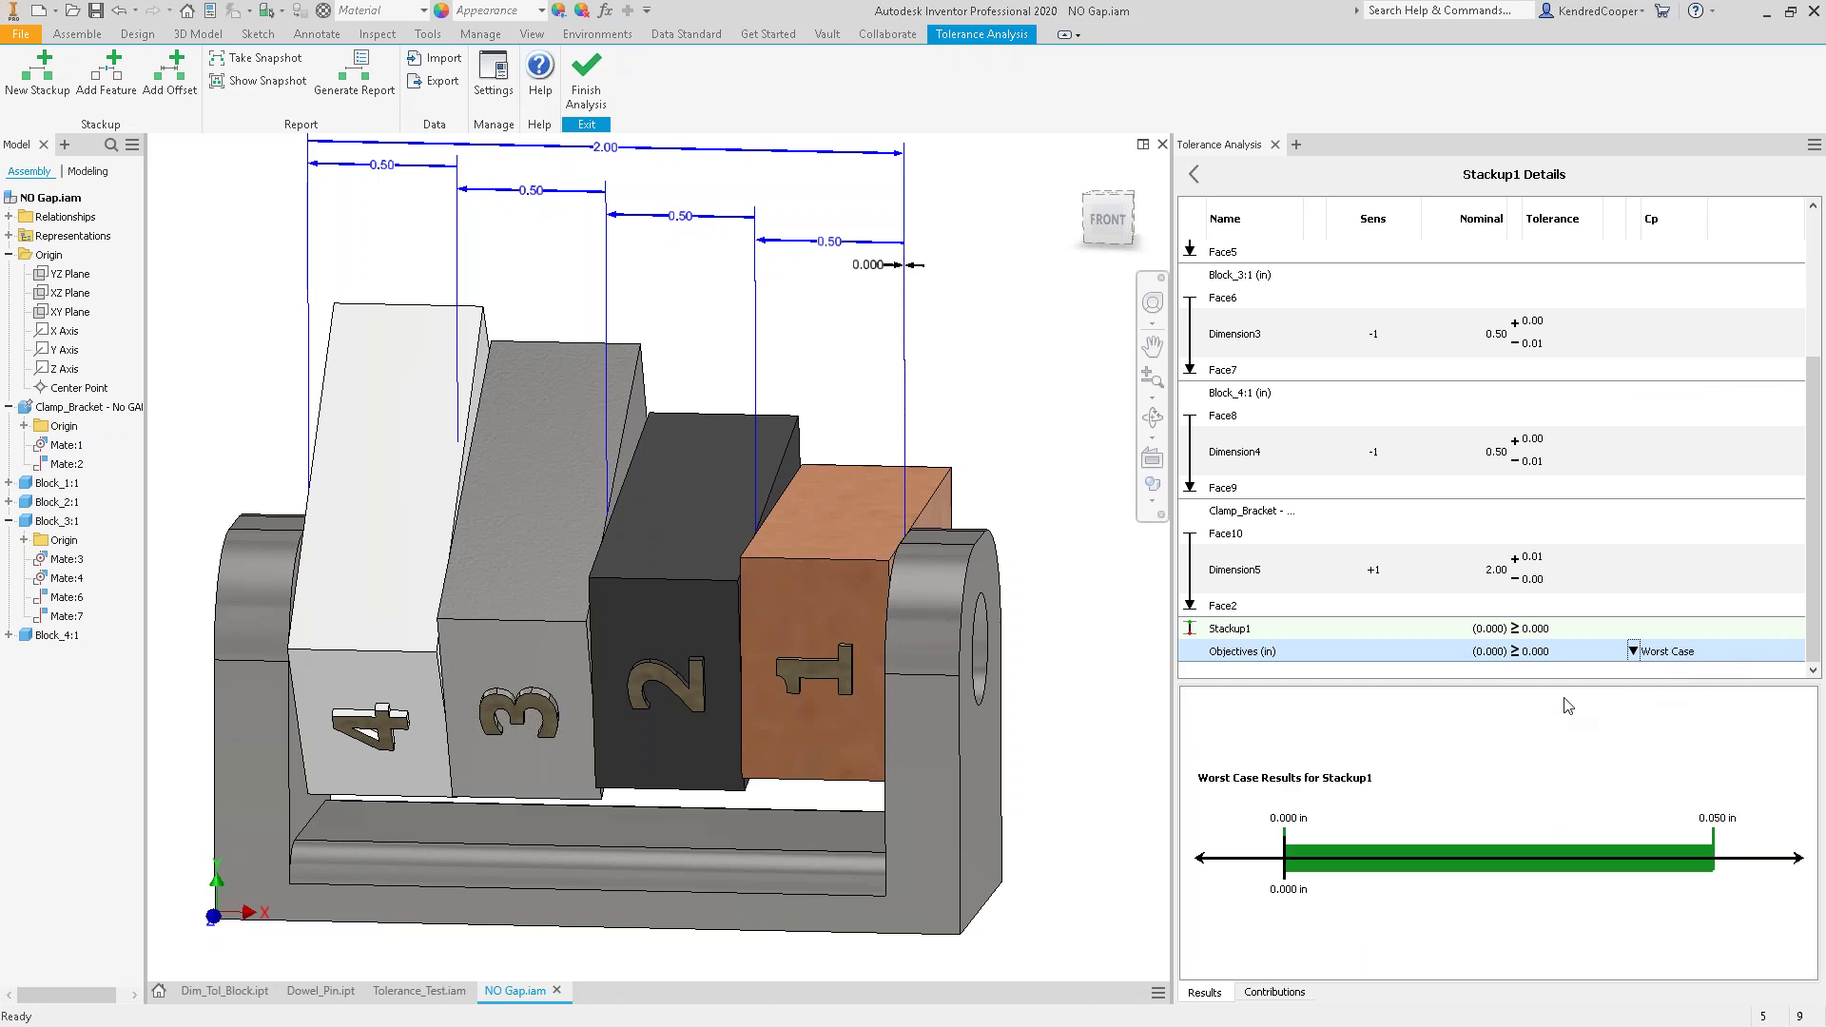
- Set Dimension5's tolerances to +0.005 upper and −0.002 lower
left_click(1545, 558)
type(".005")
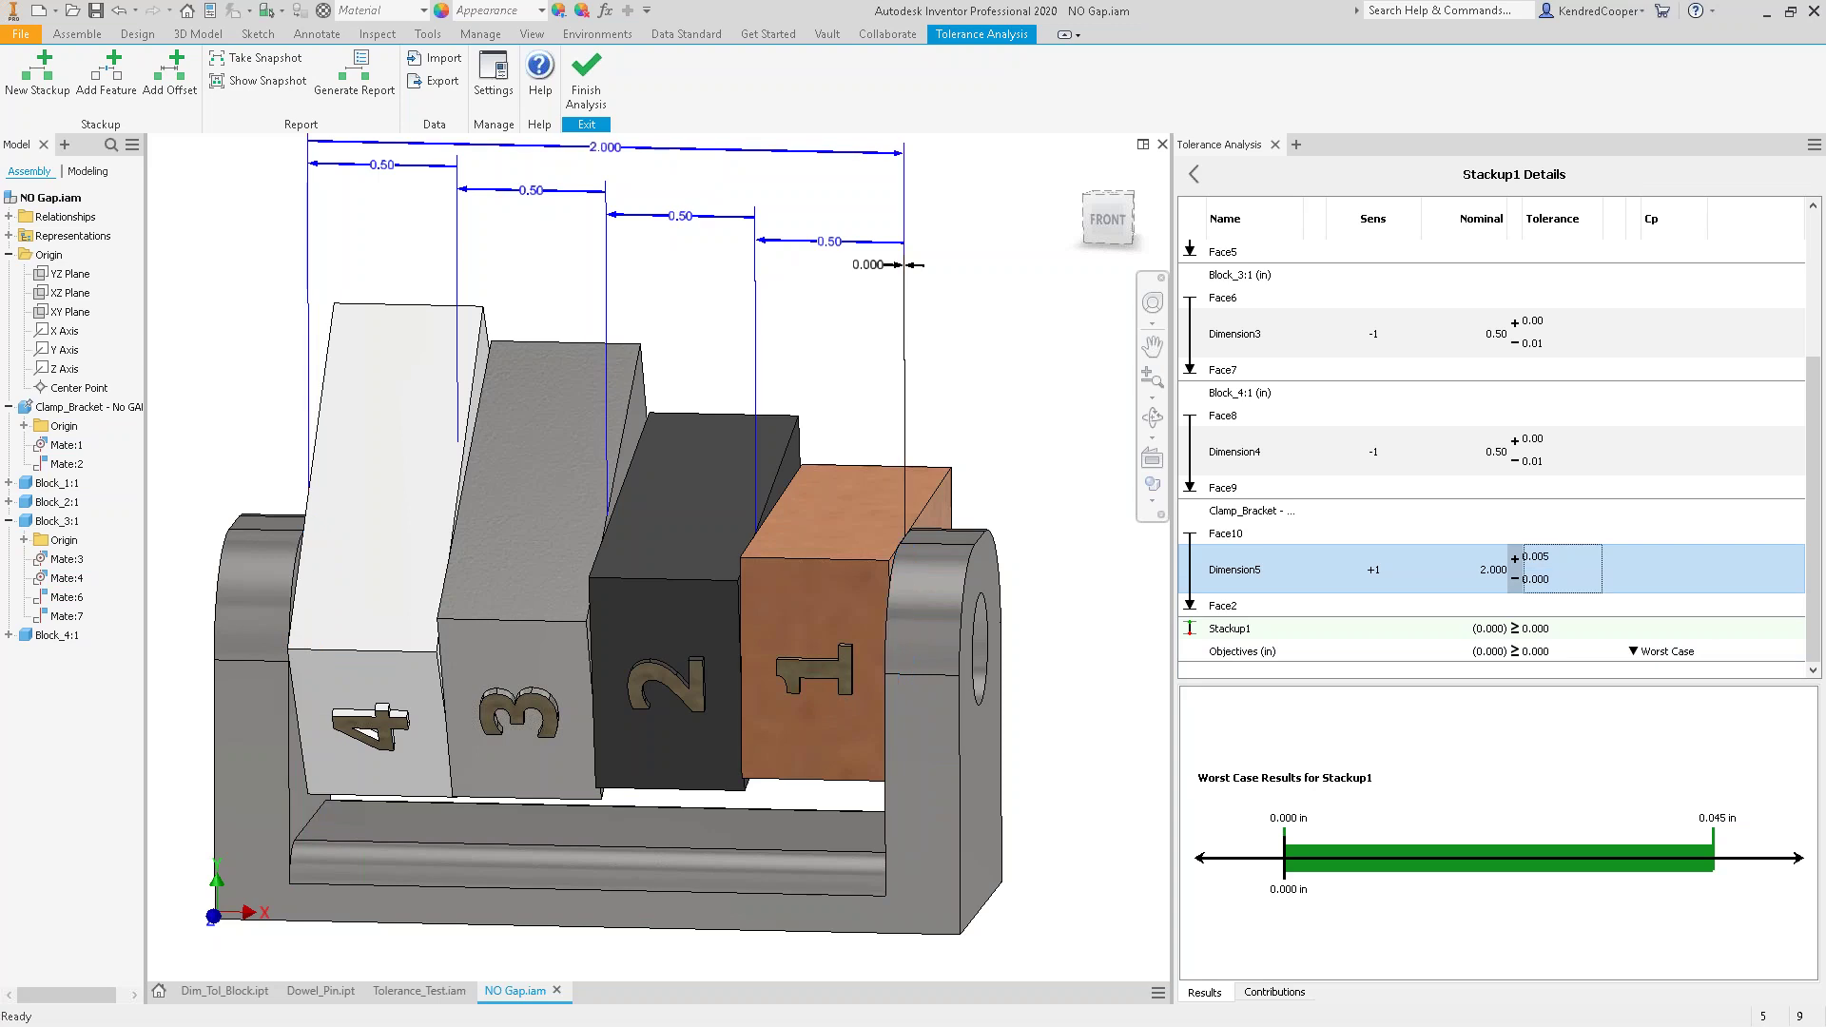
key("Return")
left_click(1579, 584)
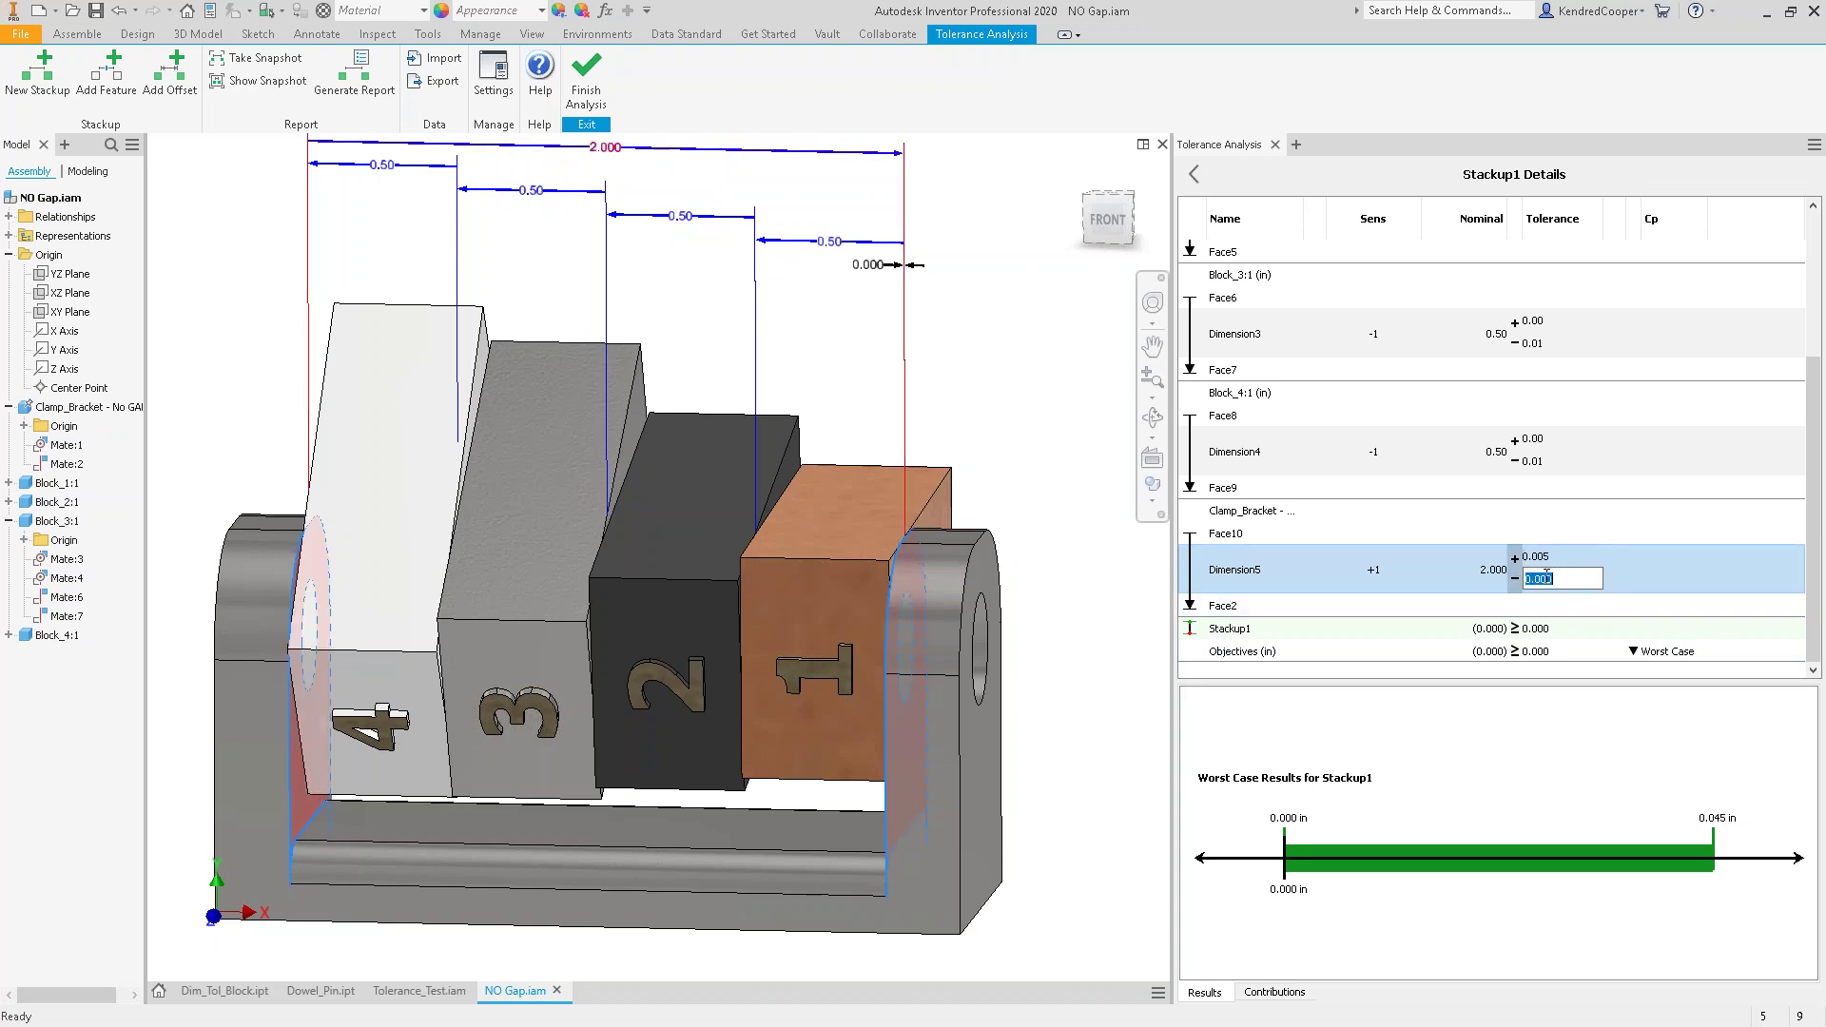
type(".003")
key("BackSpace")
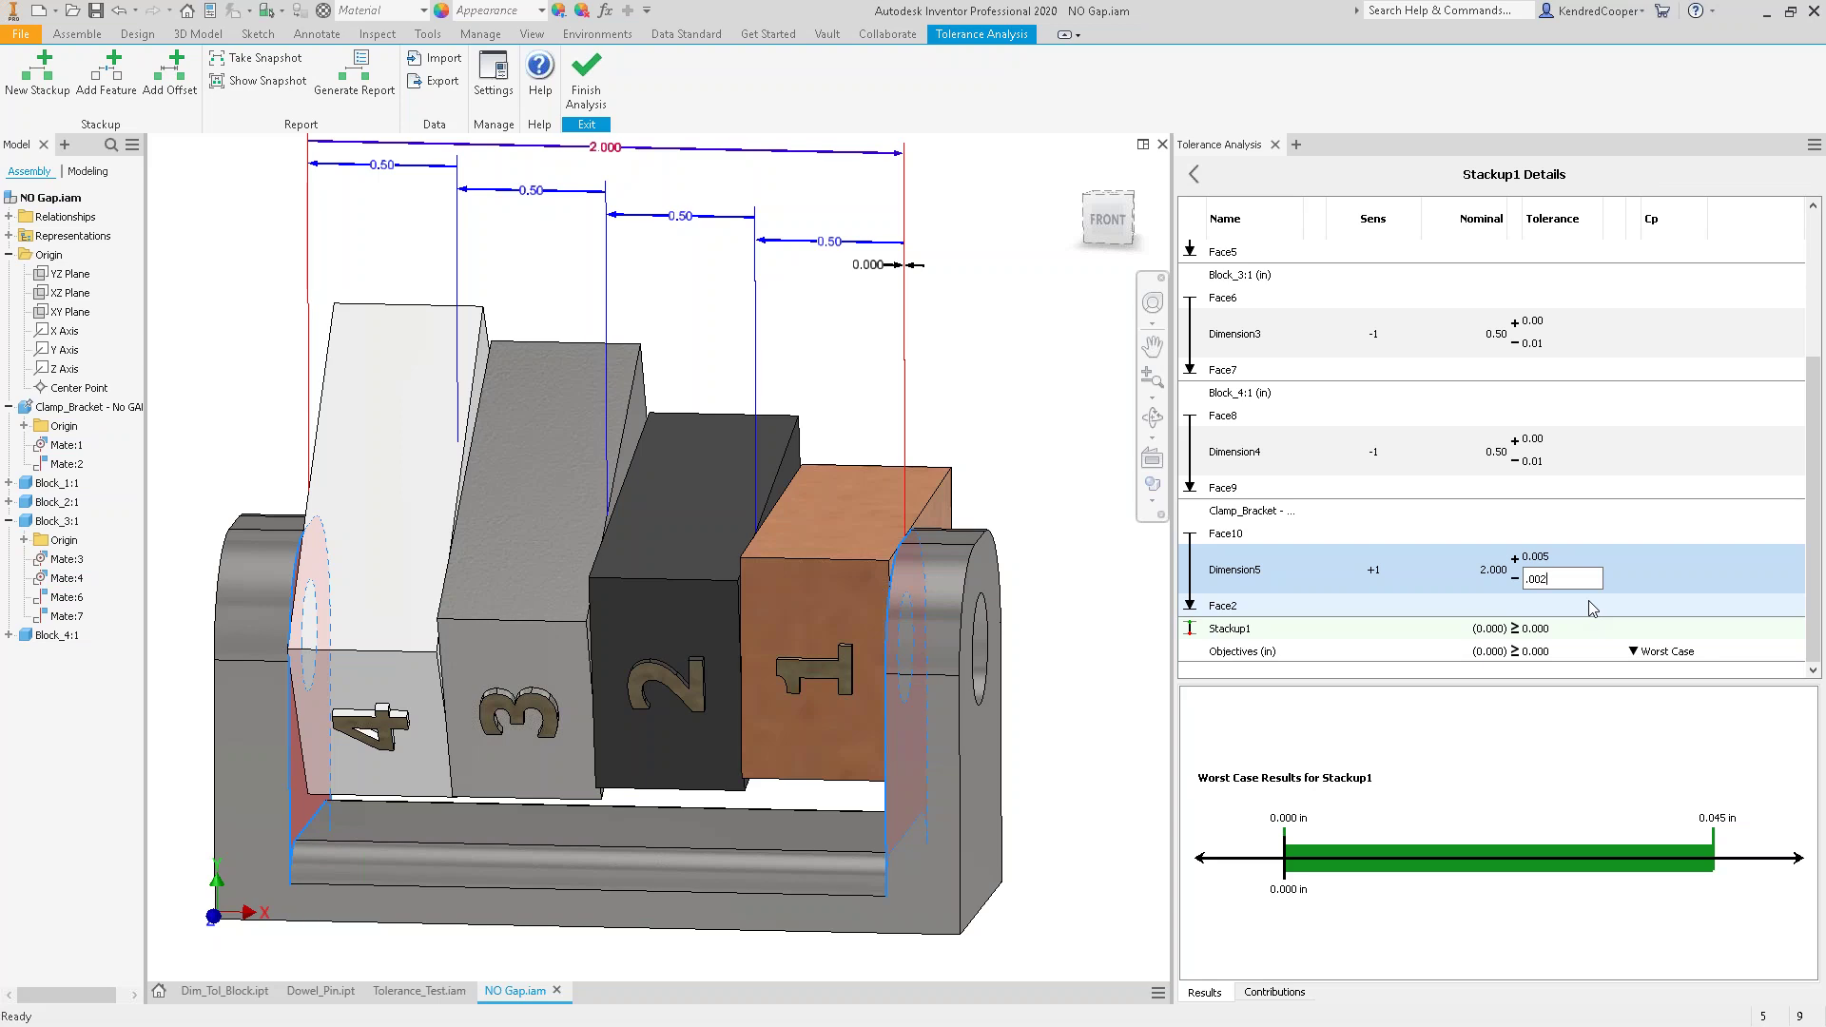
key("Return")
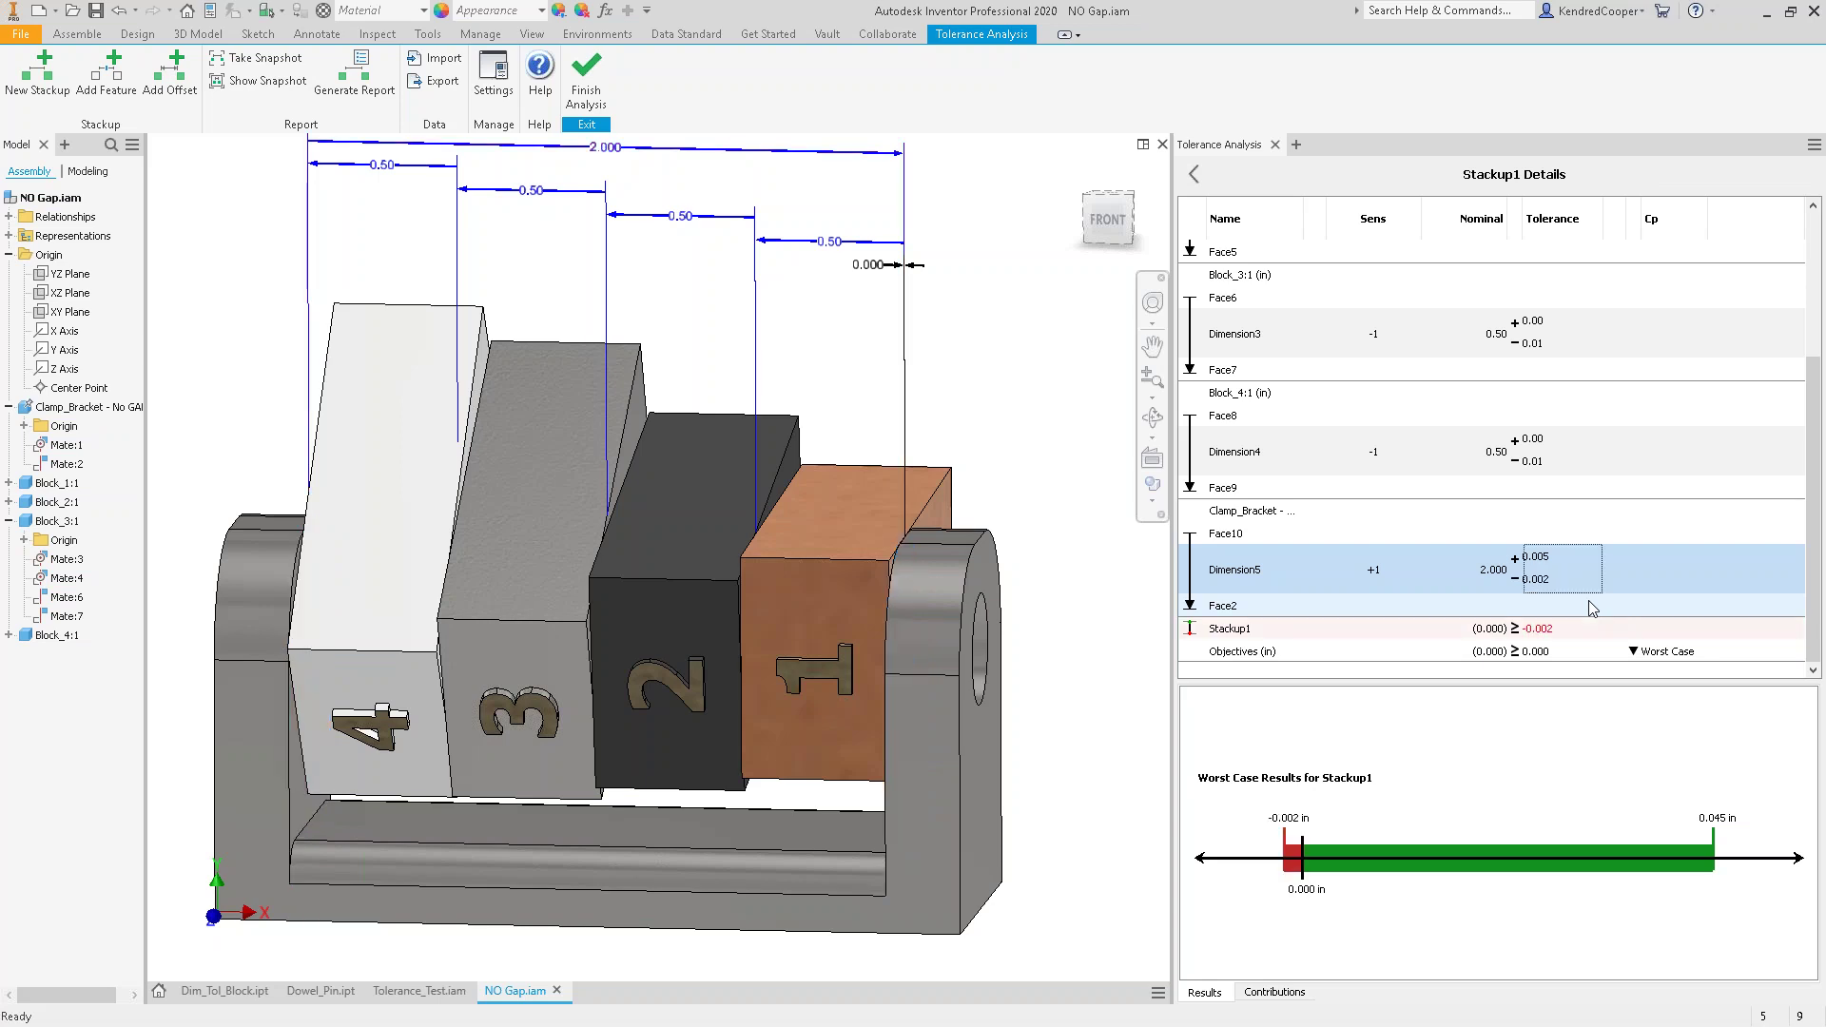
- Switch Stackup1 to Statistical DPMO analysis
left_click(1635, 655)
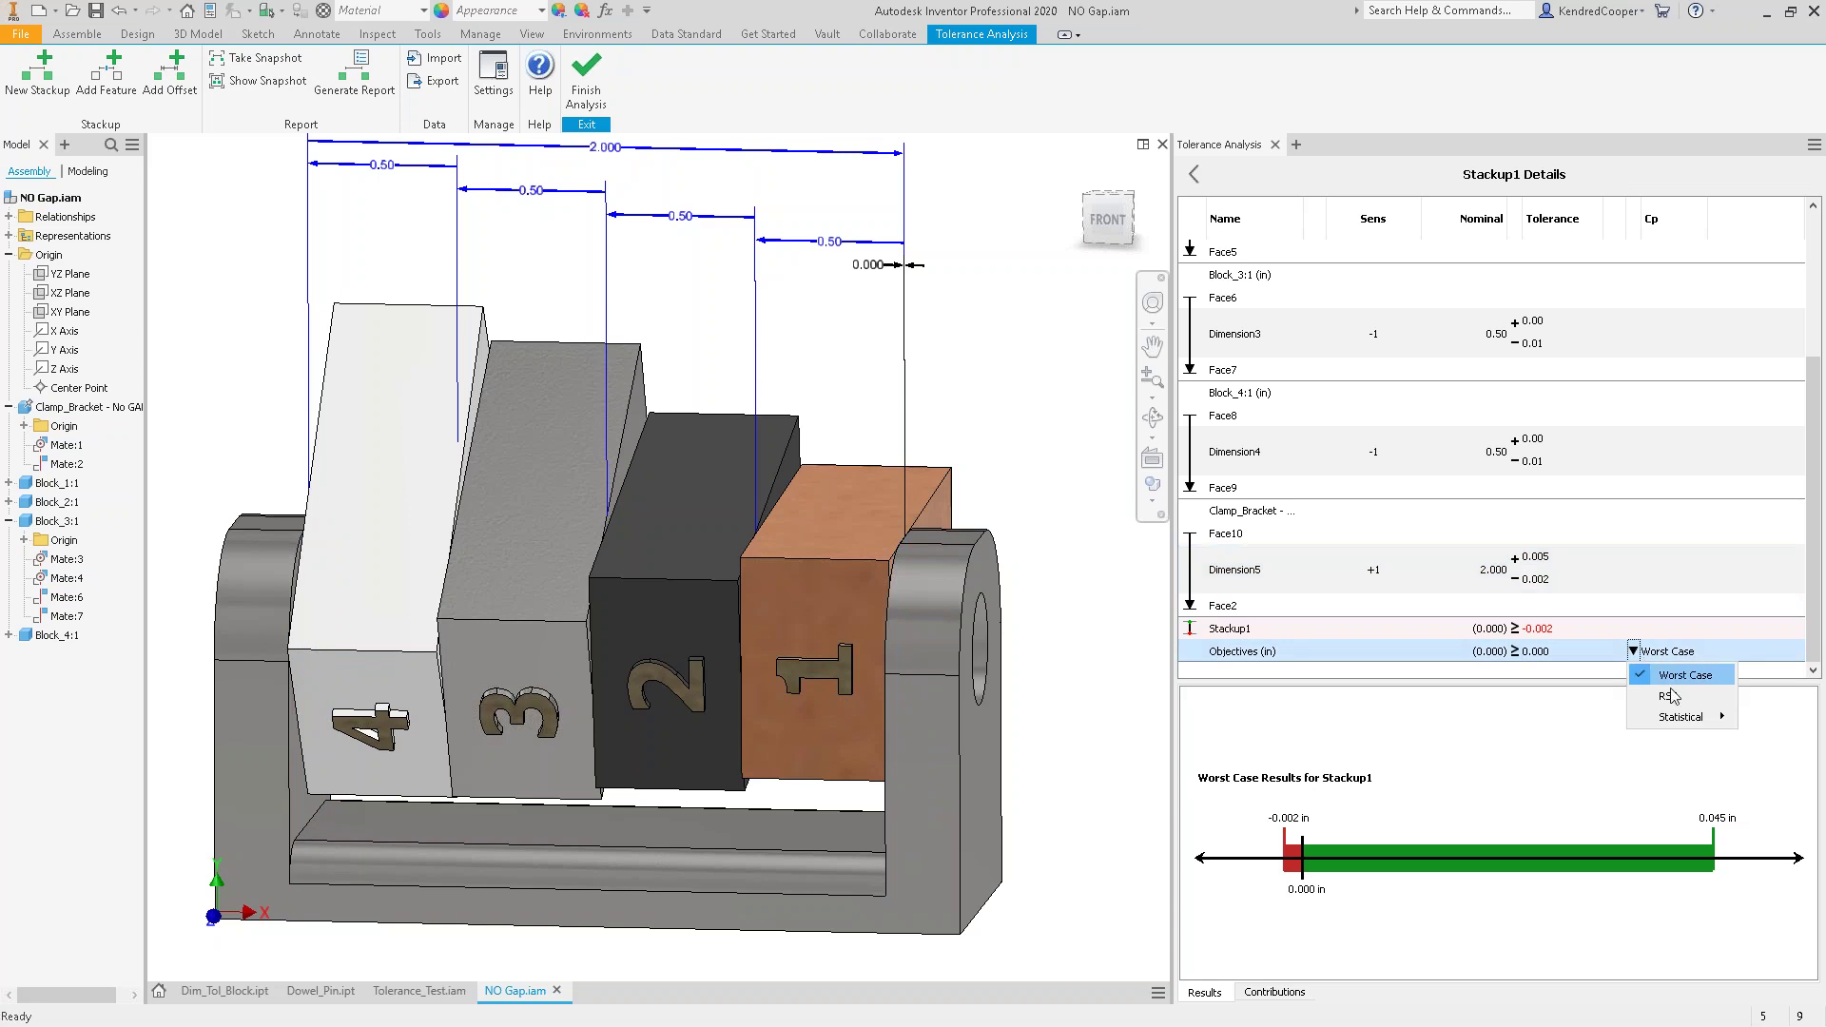
mouse_move(1688, 721)
left_click(1764, 771)
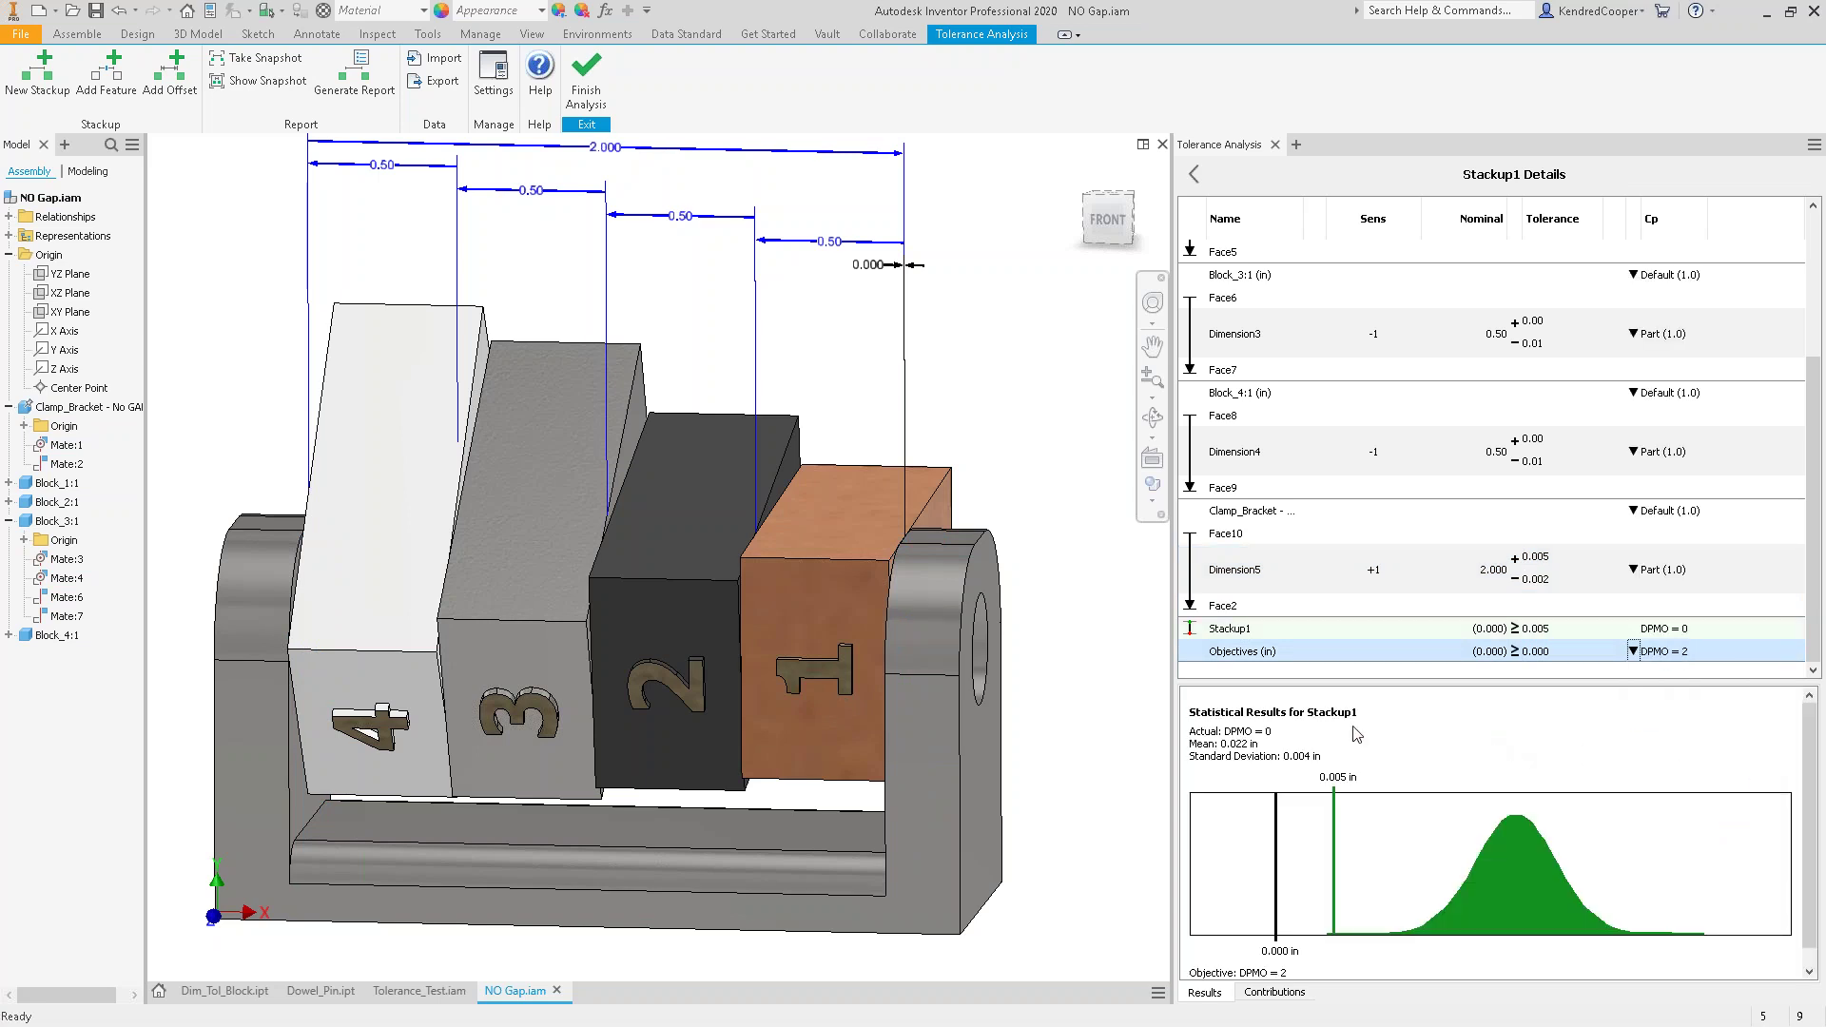
- Change Dimension5's lower tolerance to 0.003, then 0.005, for a ±0.005 tolerance
double_click(1555, 579)
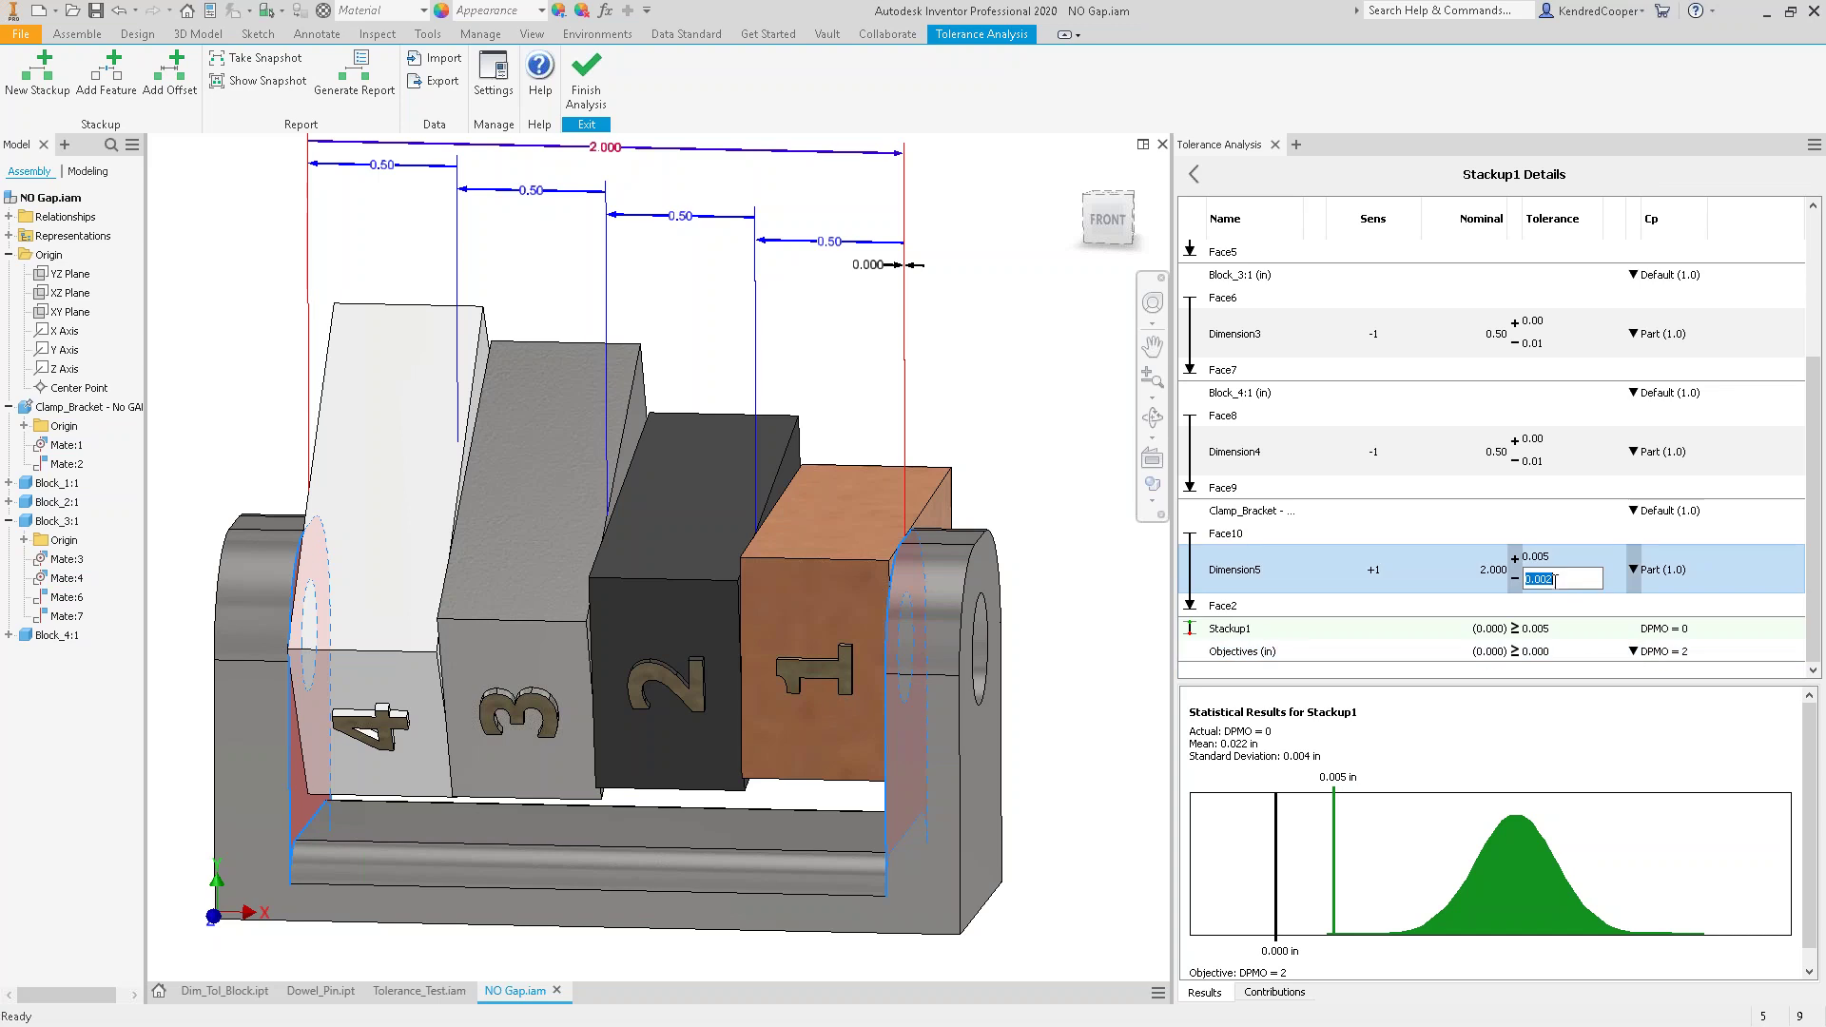
type("0.003")
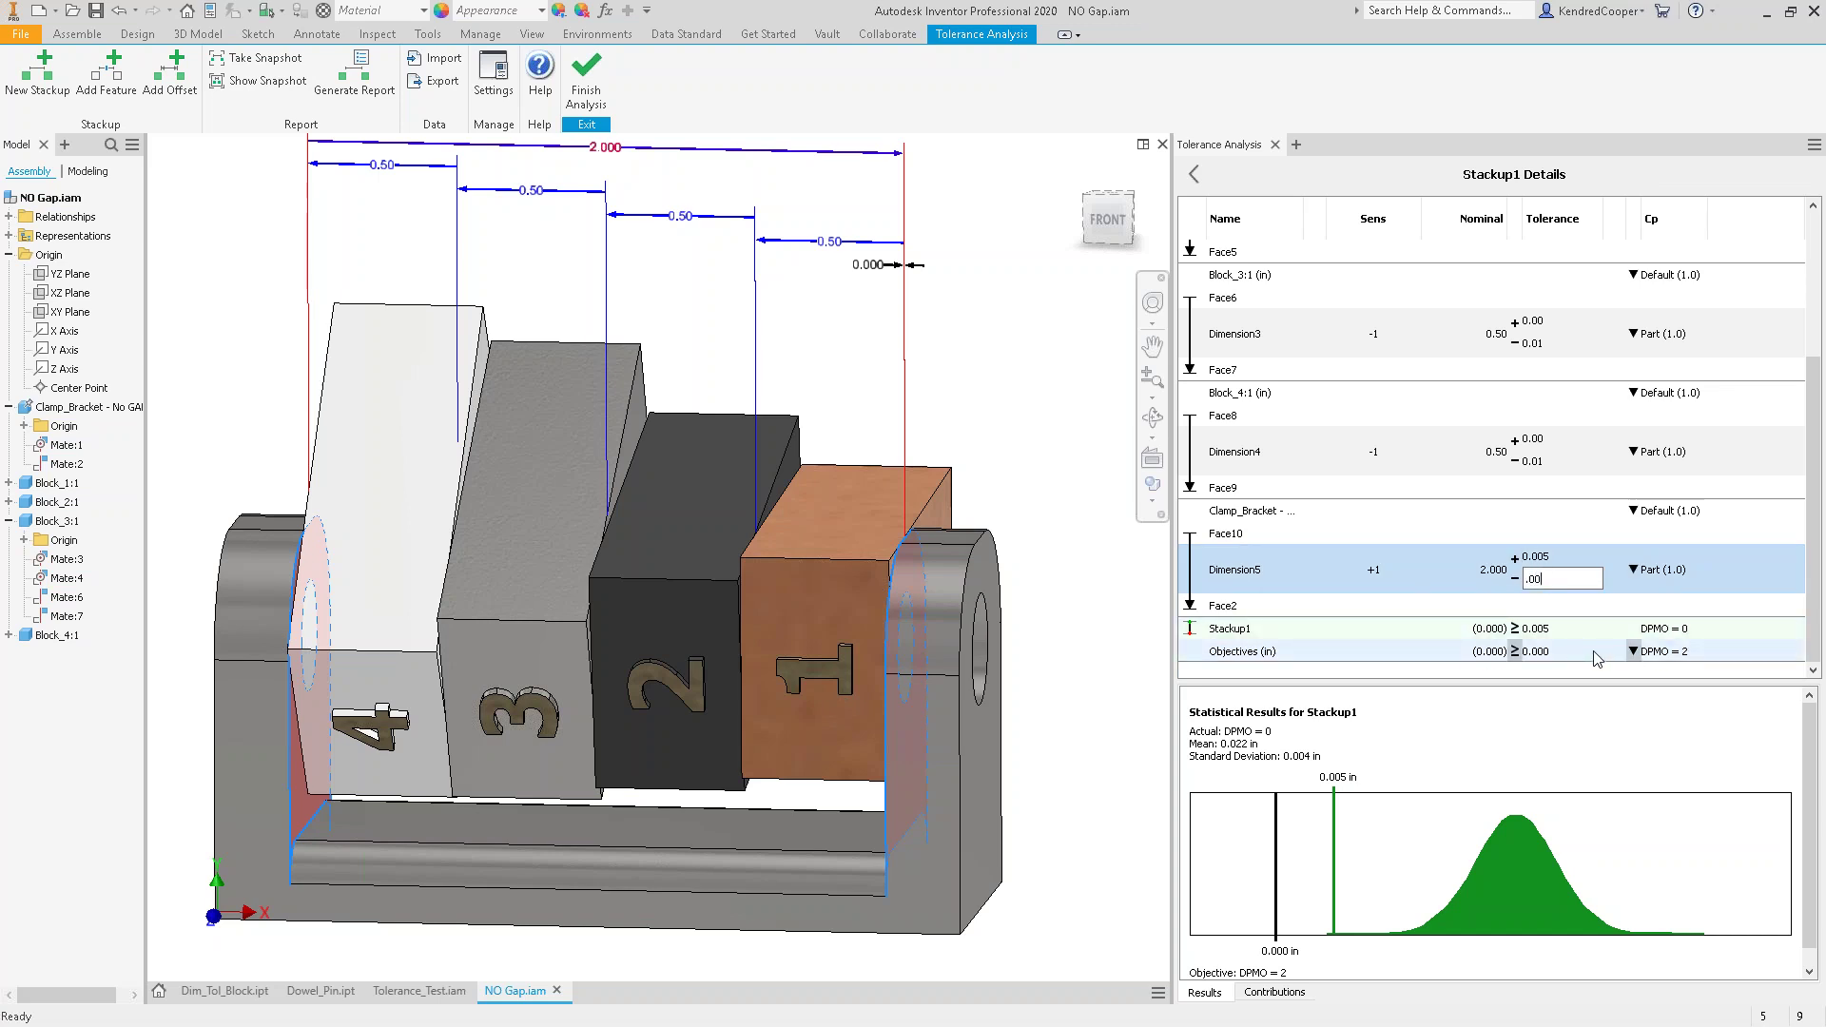
key("Return")
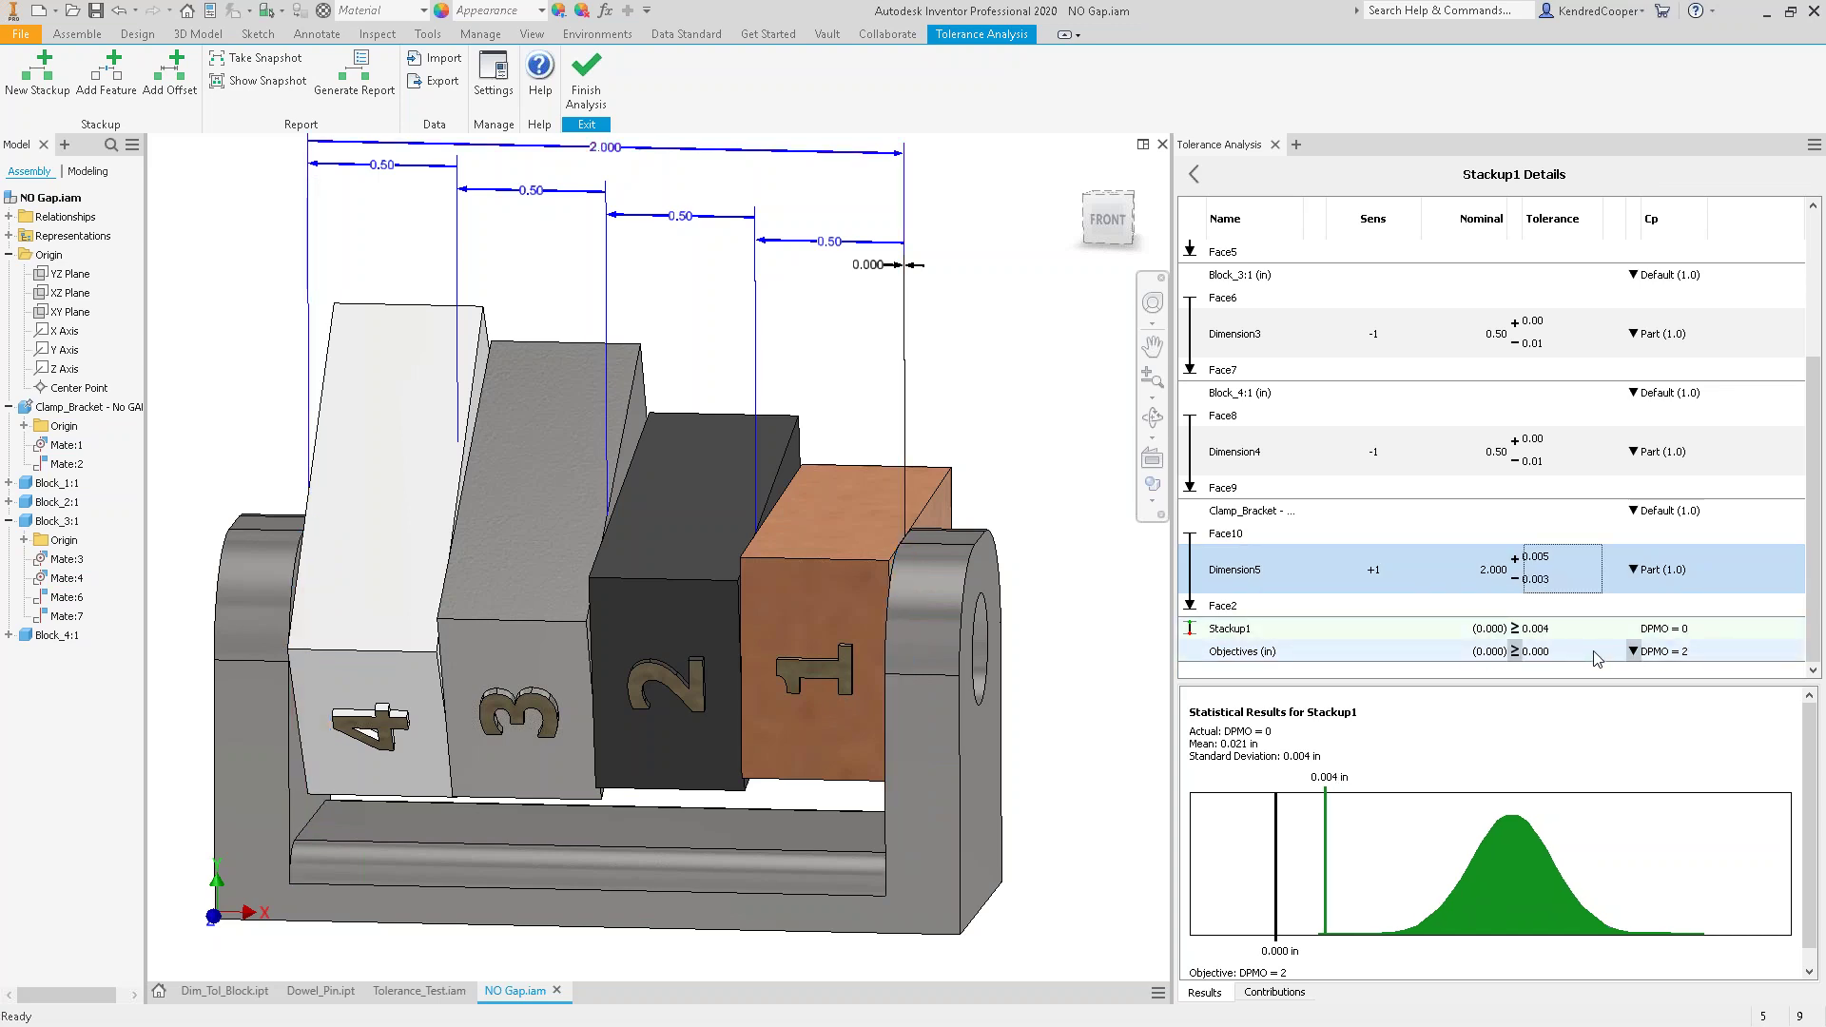
left_click(1555, 580)
key("BackSpace")
type("5")
key("Return")
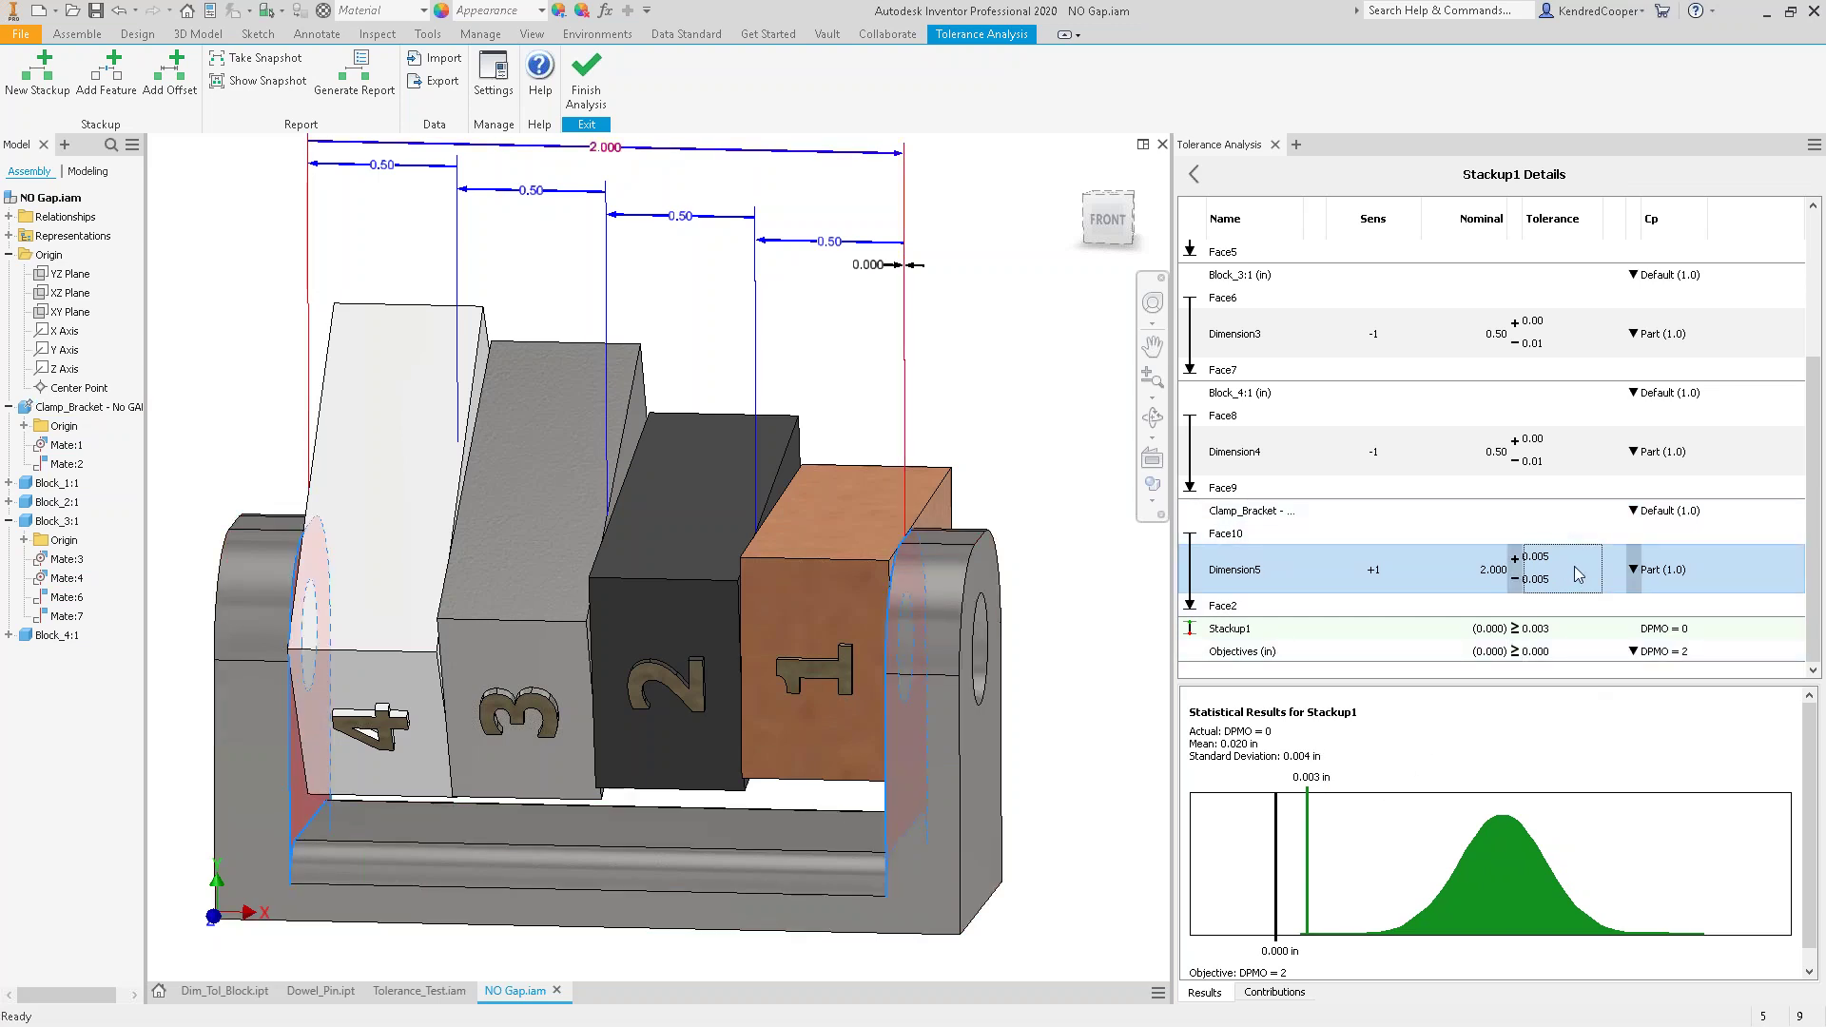
- Set Dimension4's upper tolerance to +0.005 (Stackup1 DPMO 13) and open Windows Calculator
left_click(1544, 445)
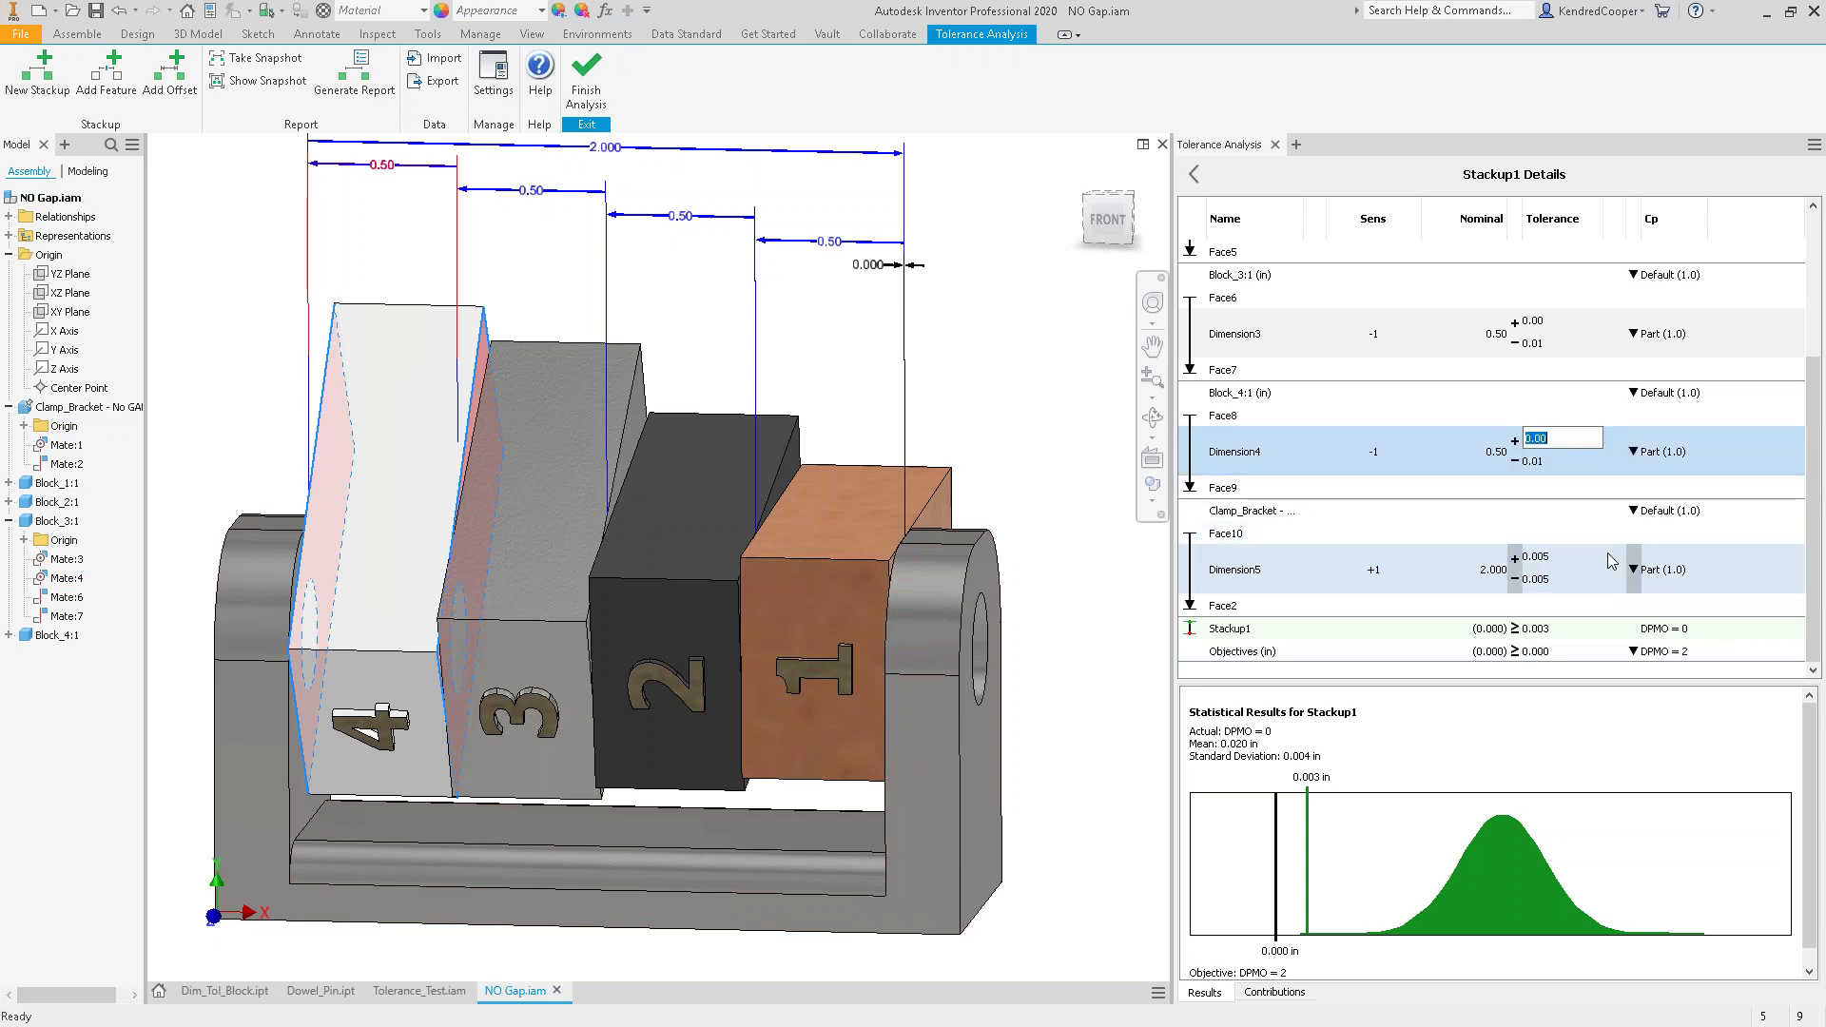
type("0.005")
key("Return")
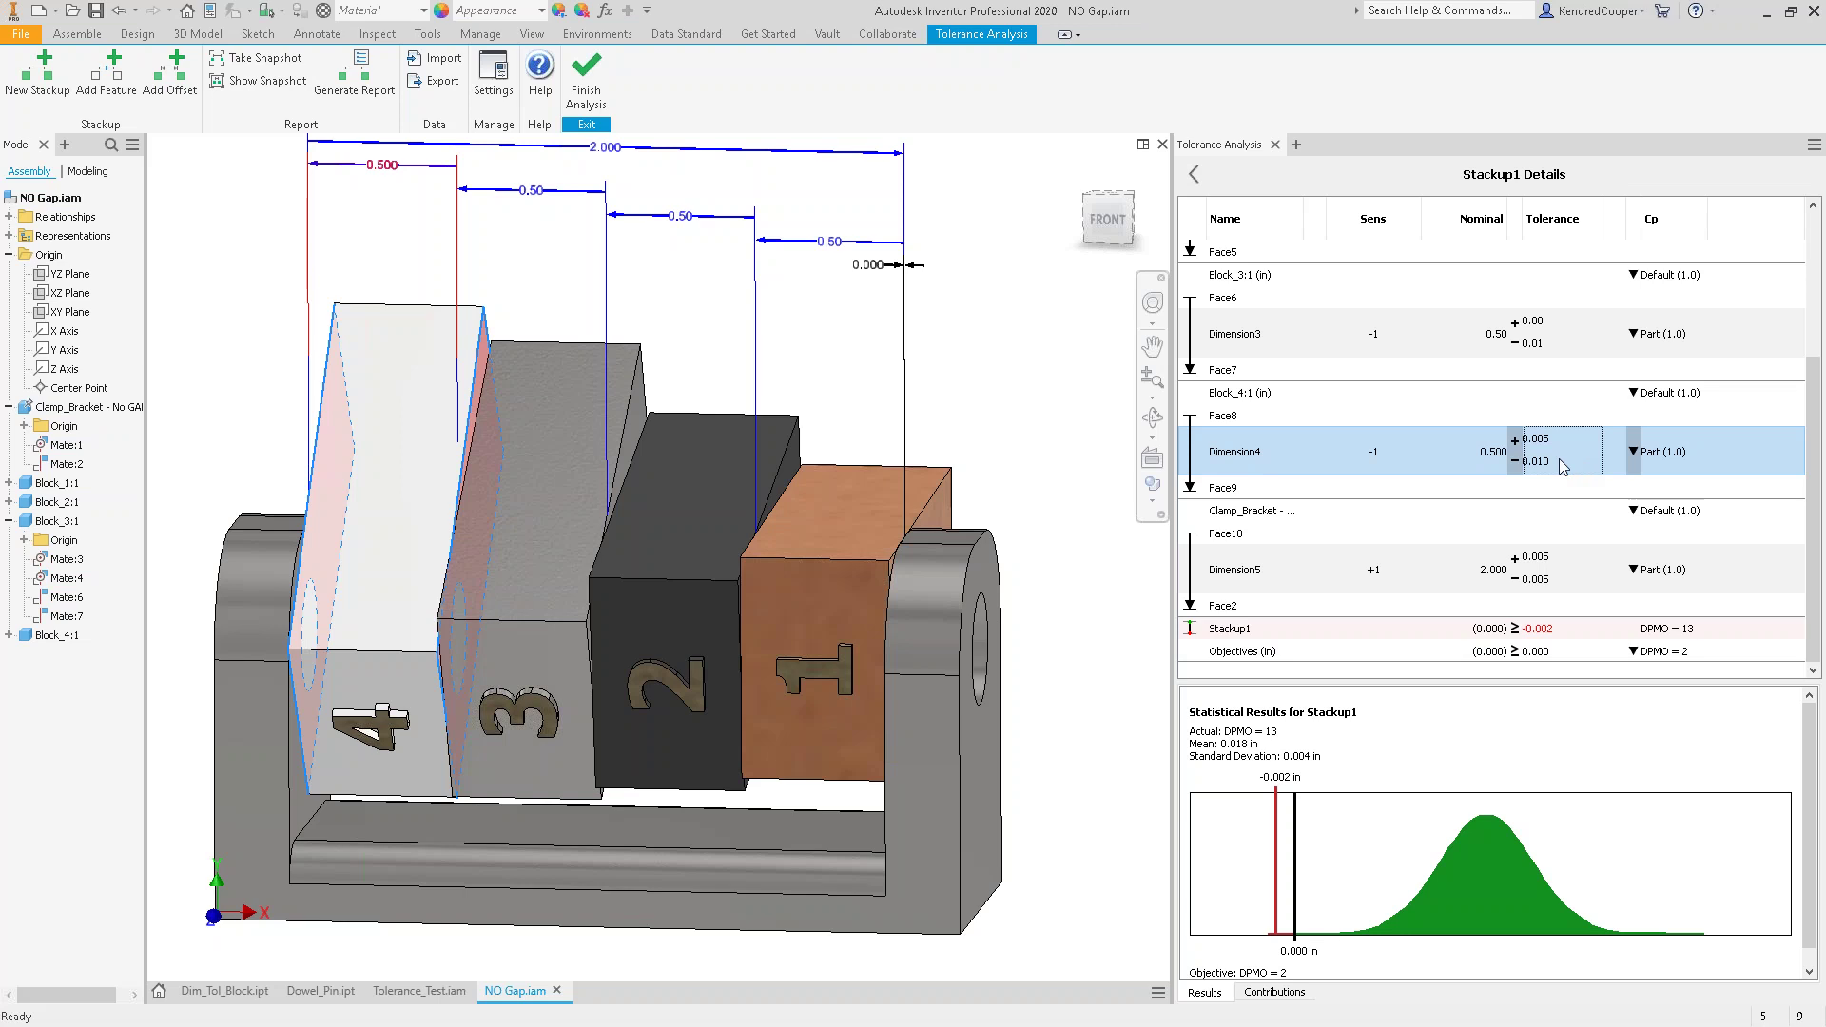
left_click(98, 714)
key("XF86Calculator")
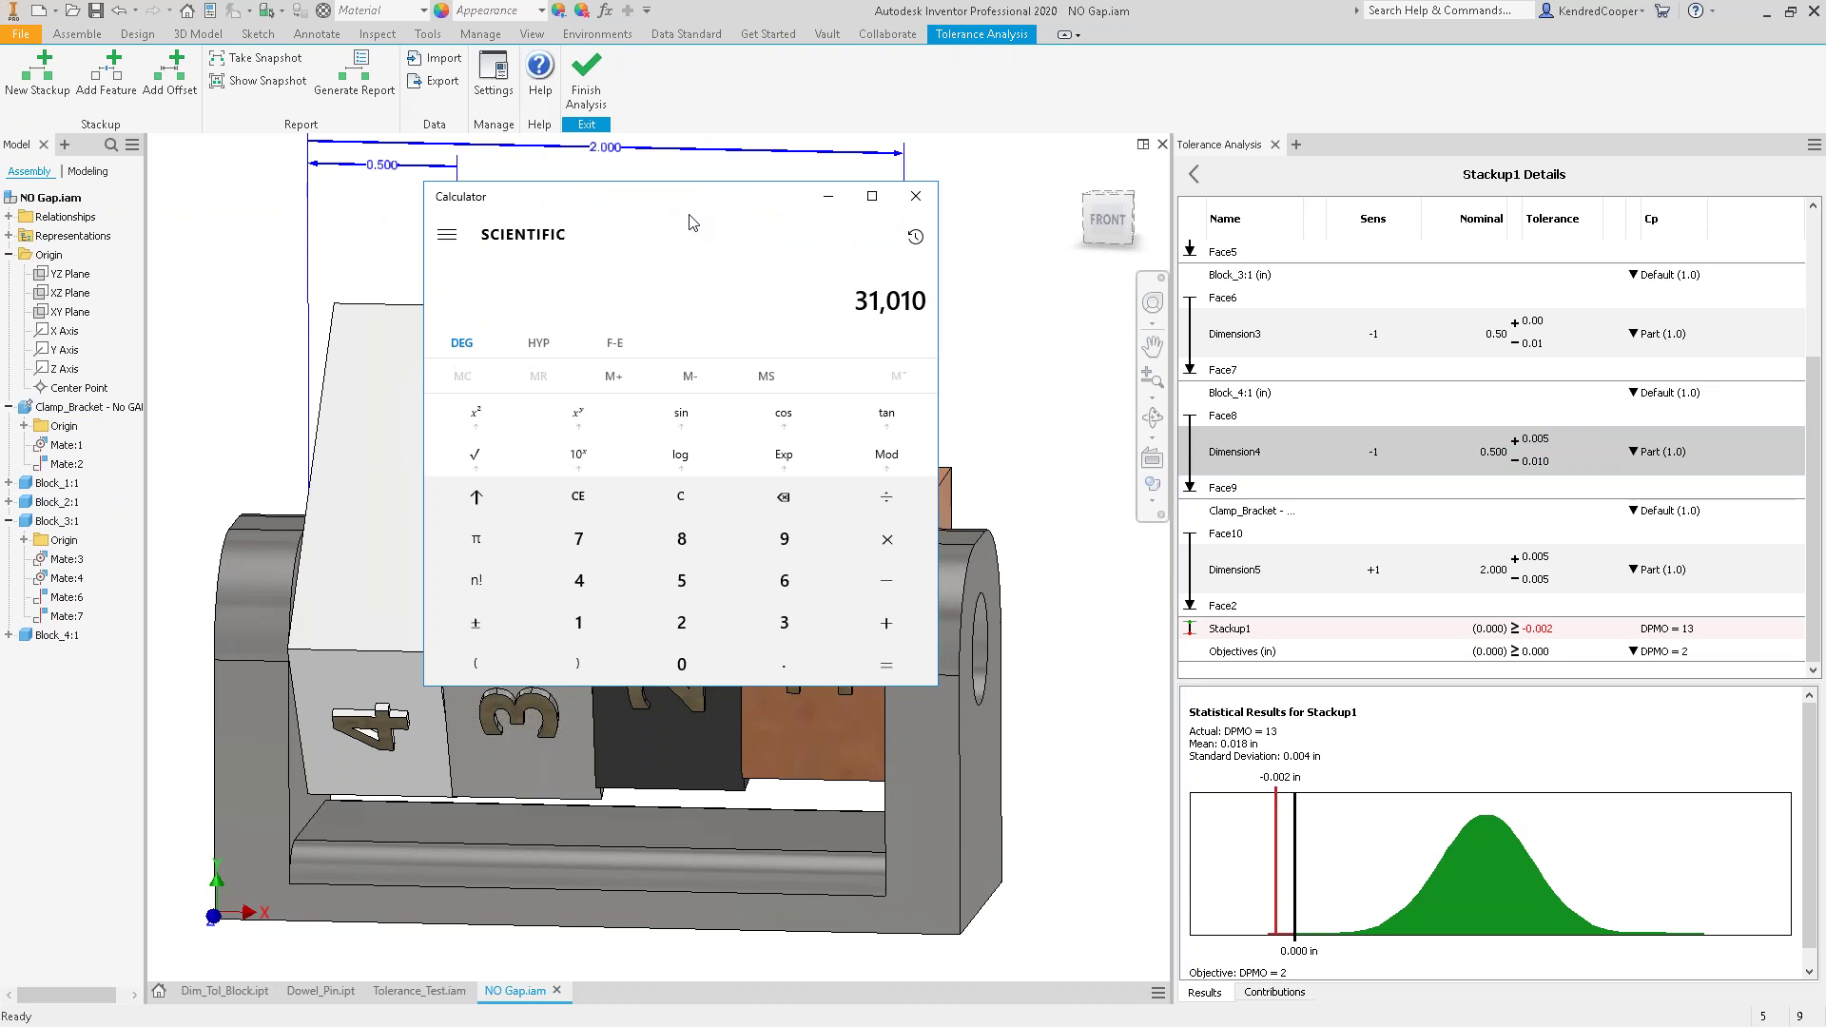
- Clear the calculator and compute 13/2 and 6 × 30
key("Escape")
type("13/2")
key("Return")
type("6-3")
key("Escape")
type("6")
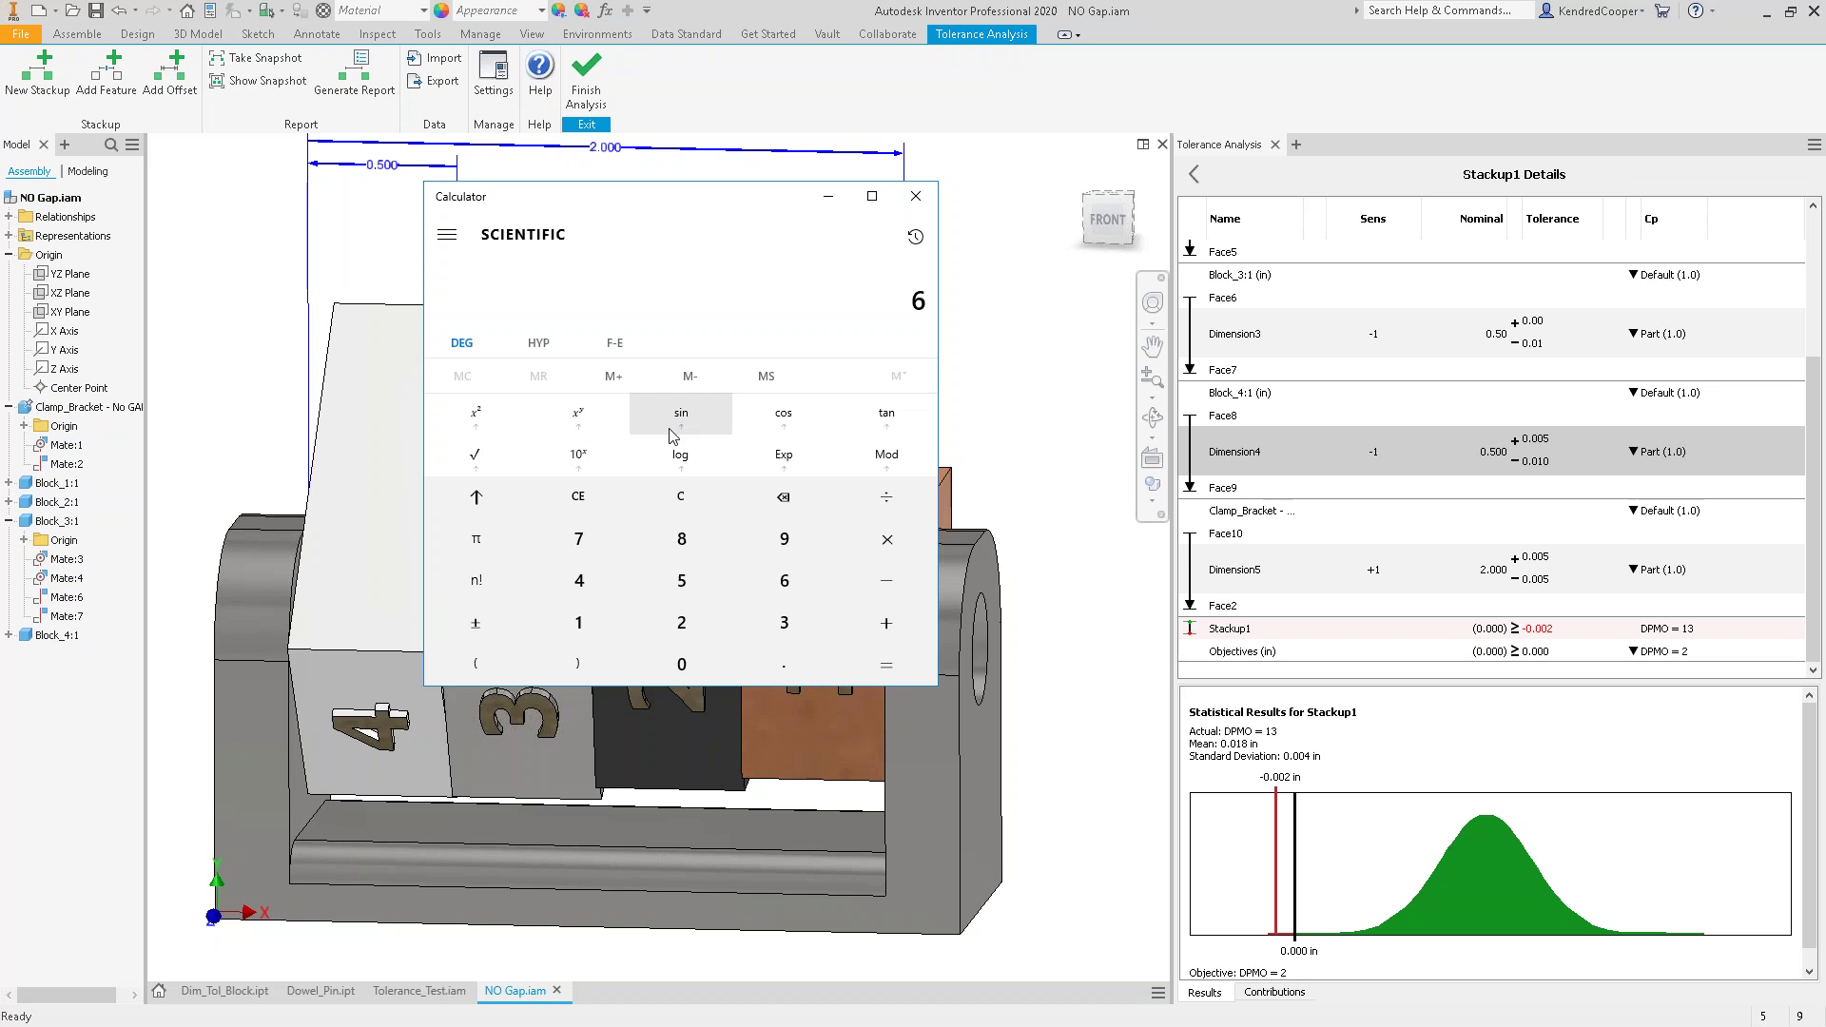
type(" × 30")
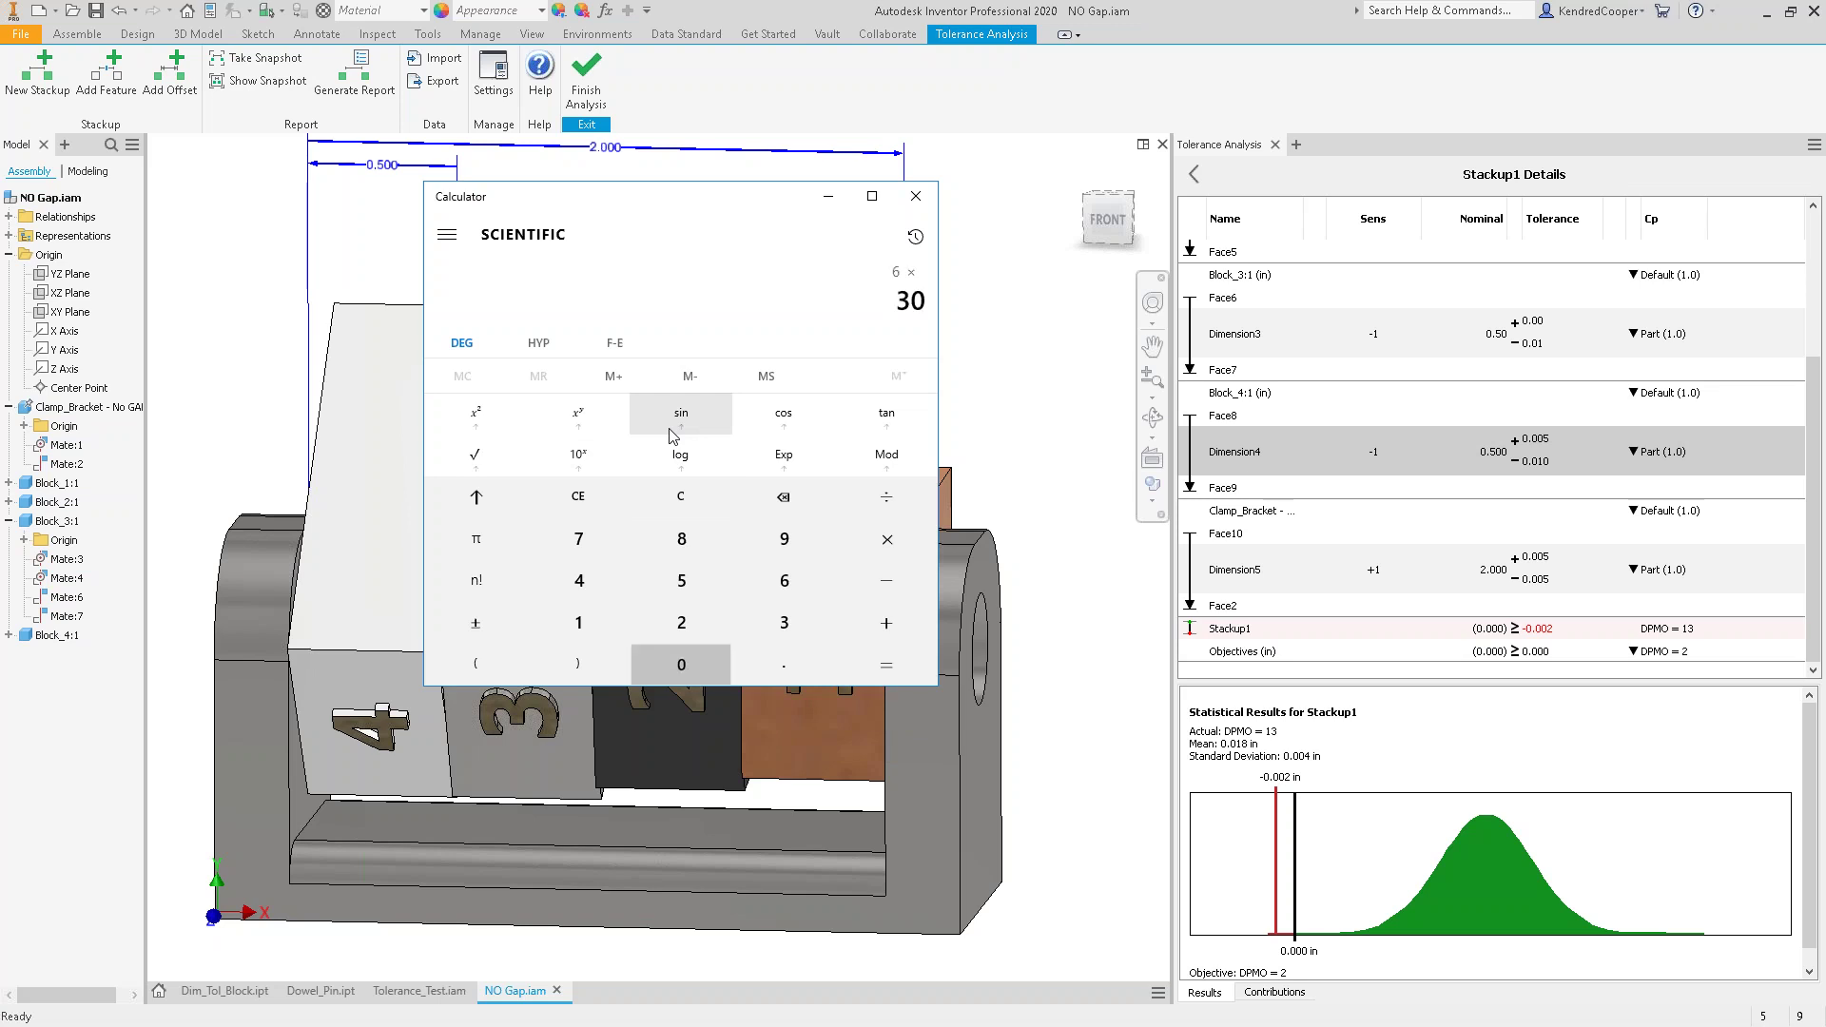
key("Return")
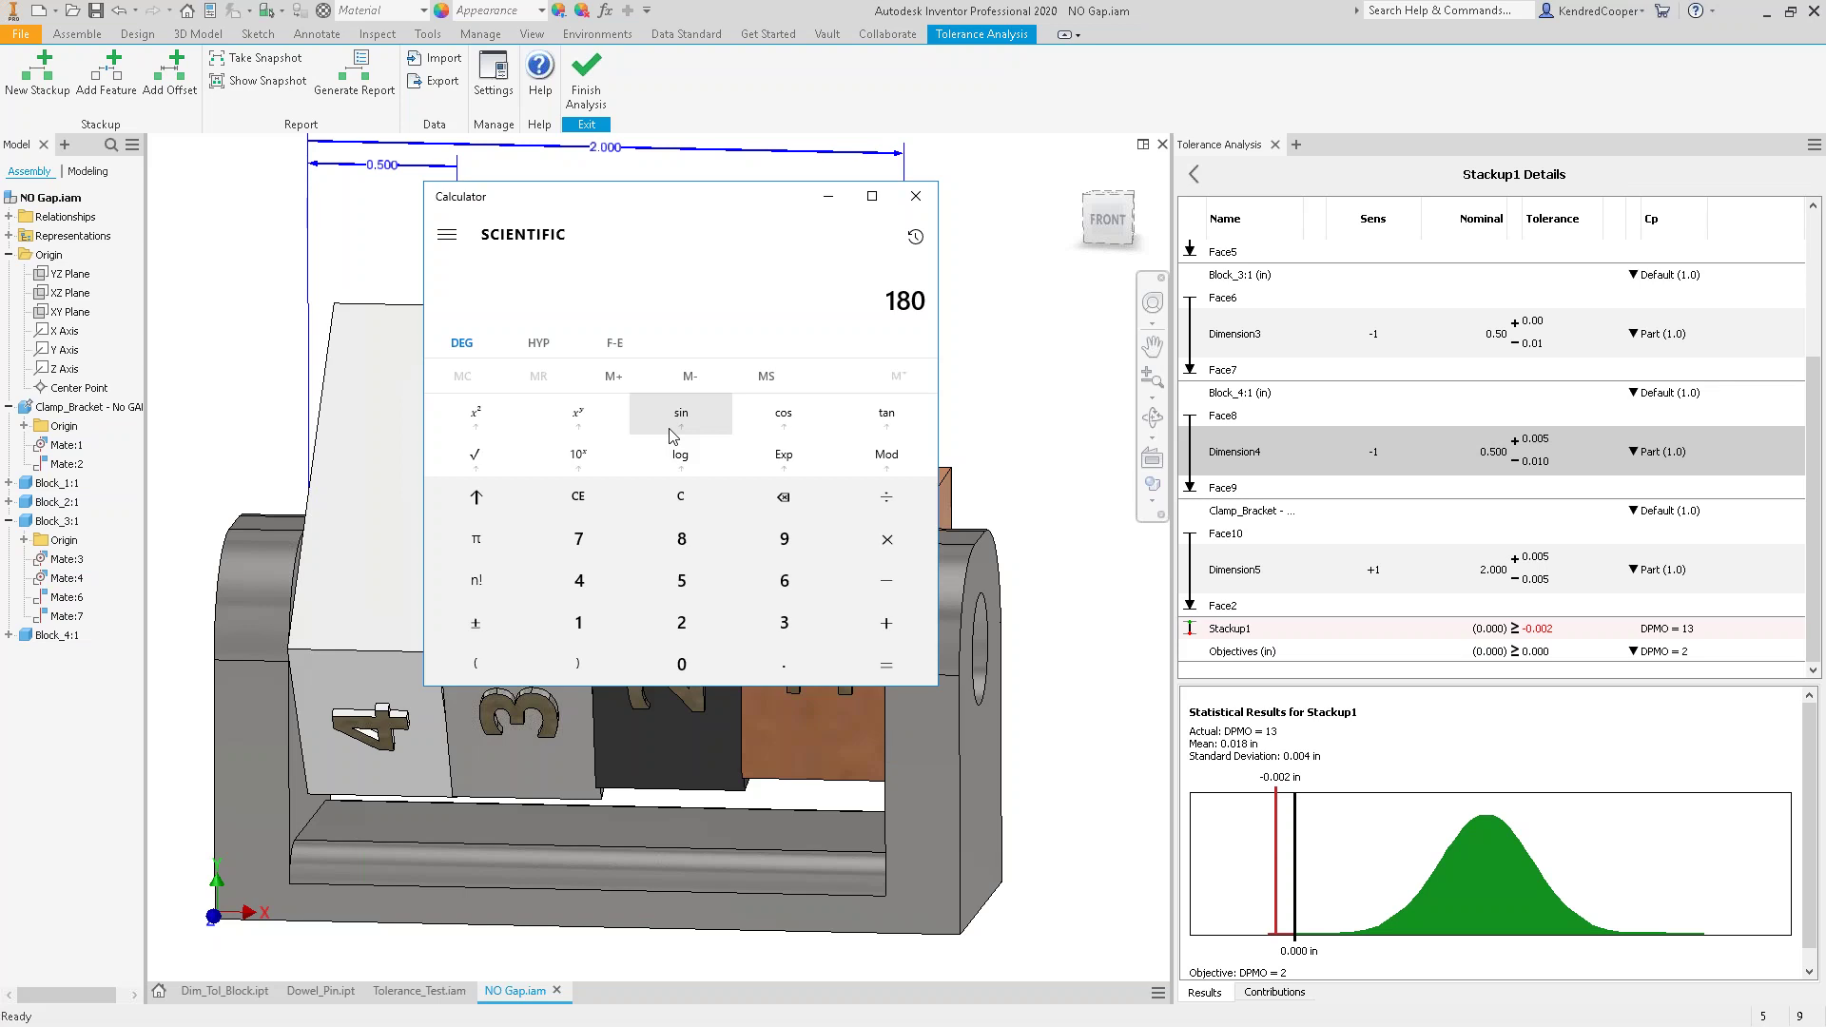
- Compute 20×6+180, multiply by 1.30 and 5 to reach 1,950, then close Calculator
type("20*6")
key("Return")
type("+180")
key("Return")
type("*1.30")
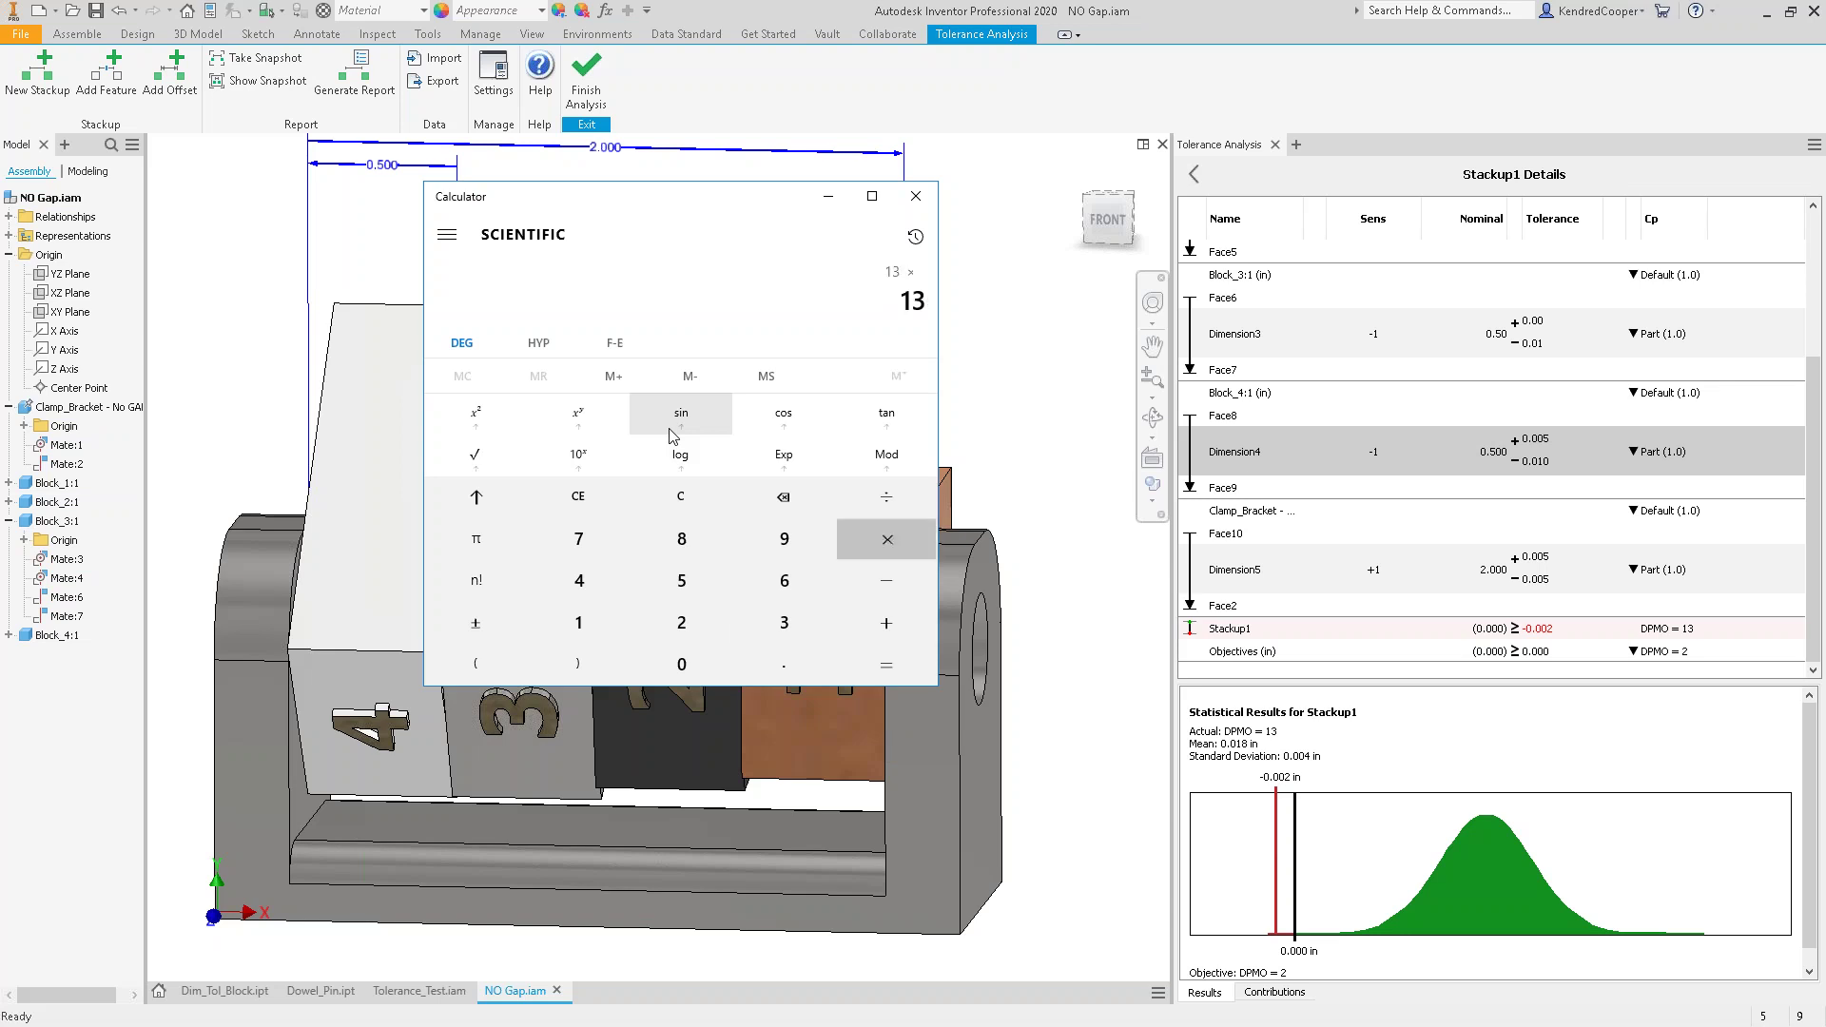
key("Return")
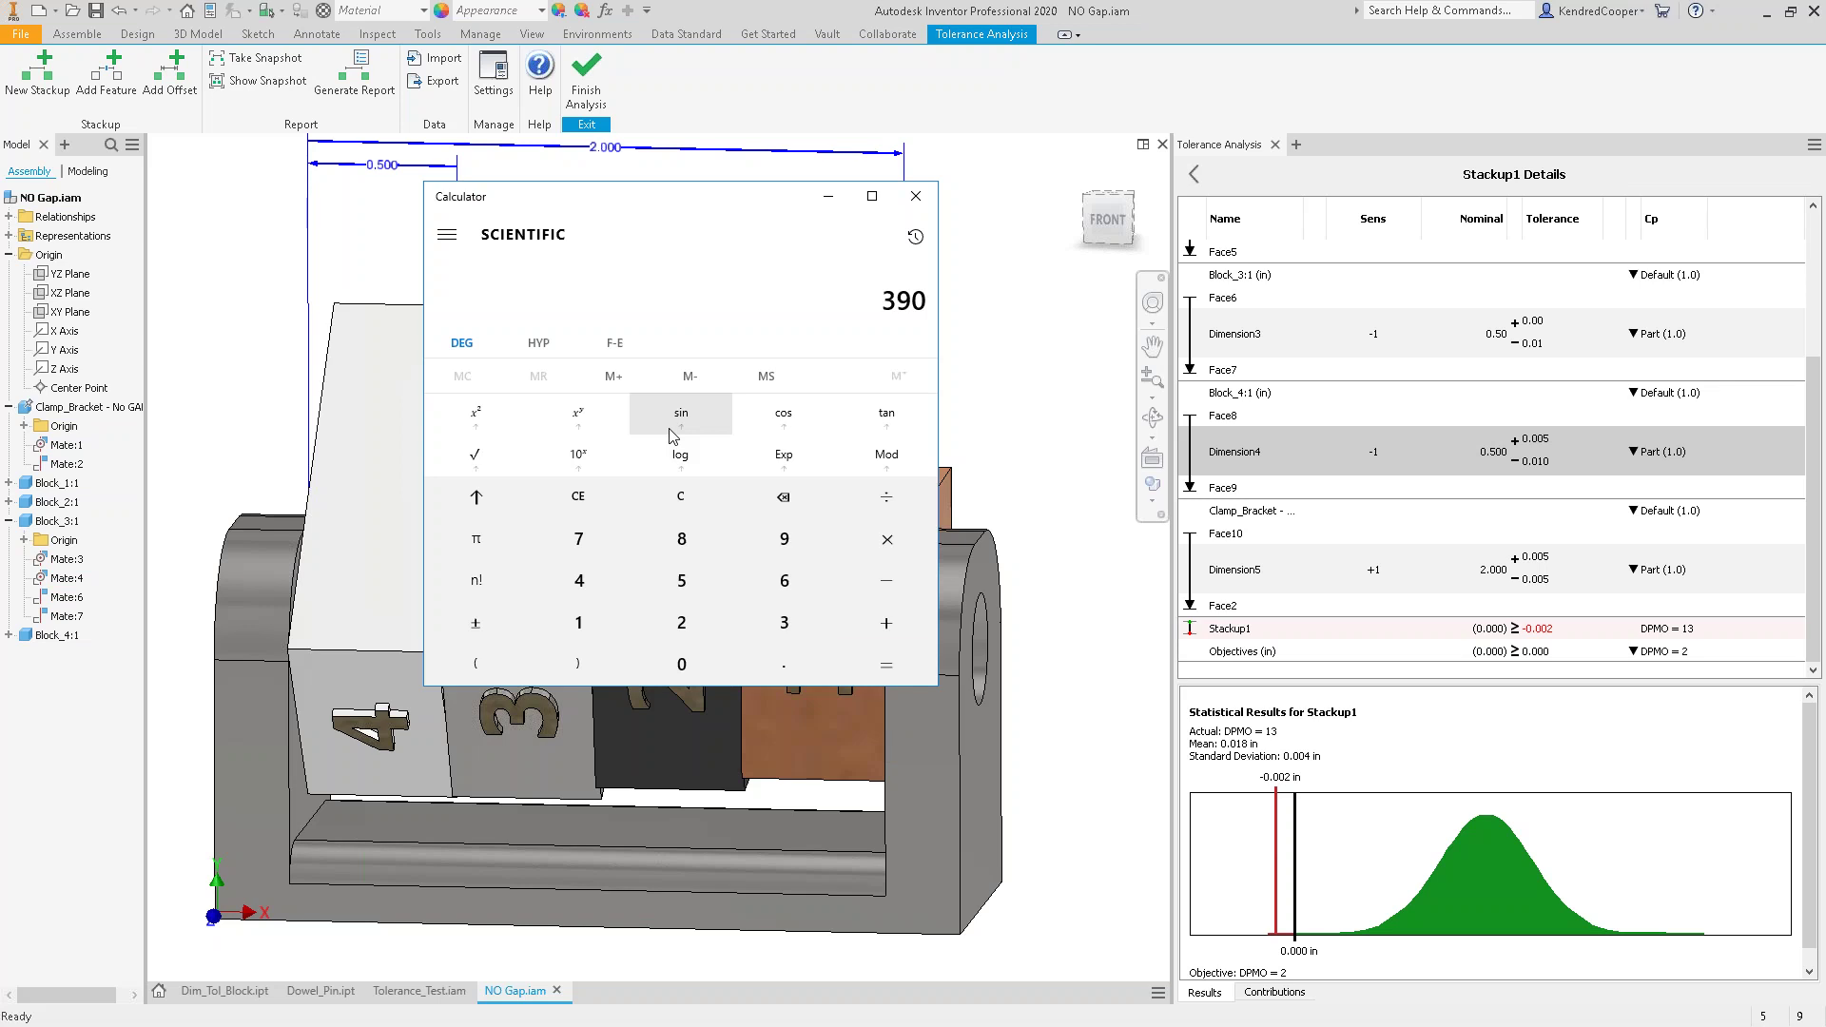
type("*5")
key("Return")
mouse_move(668, 199)
left_mouse_down()
mouse_move(373, 232)
mouse_move(668, 200)
left_mouse_up()
left_click(1013, 407)
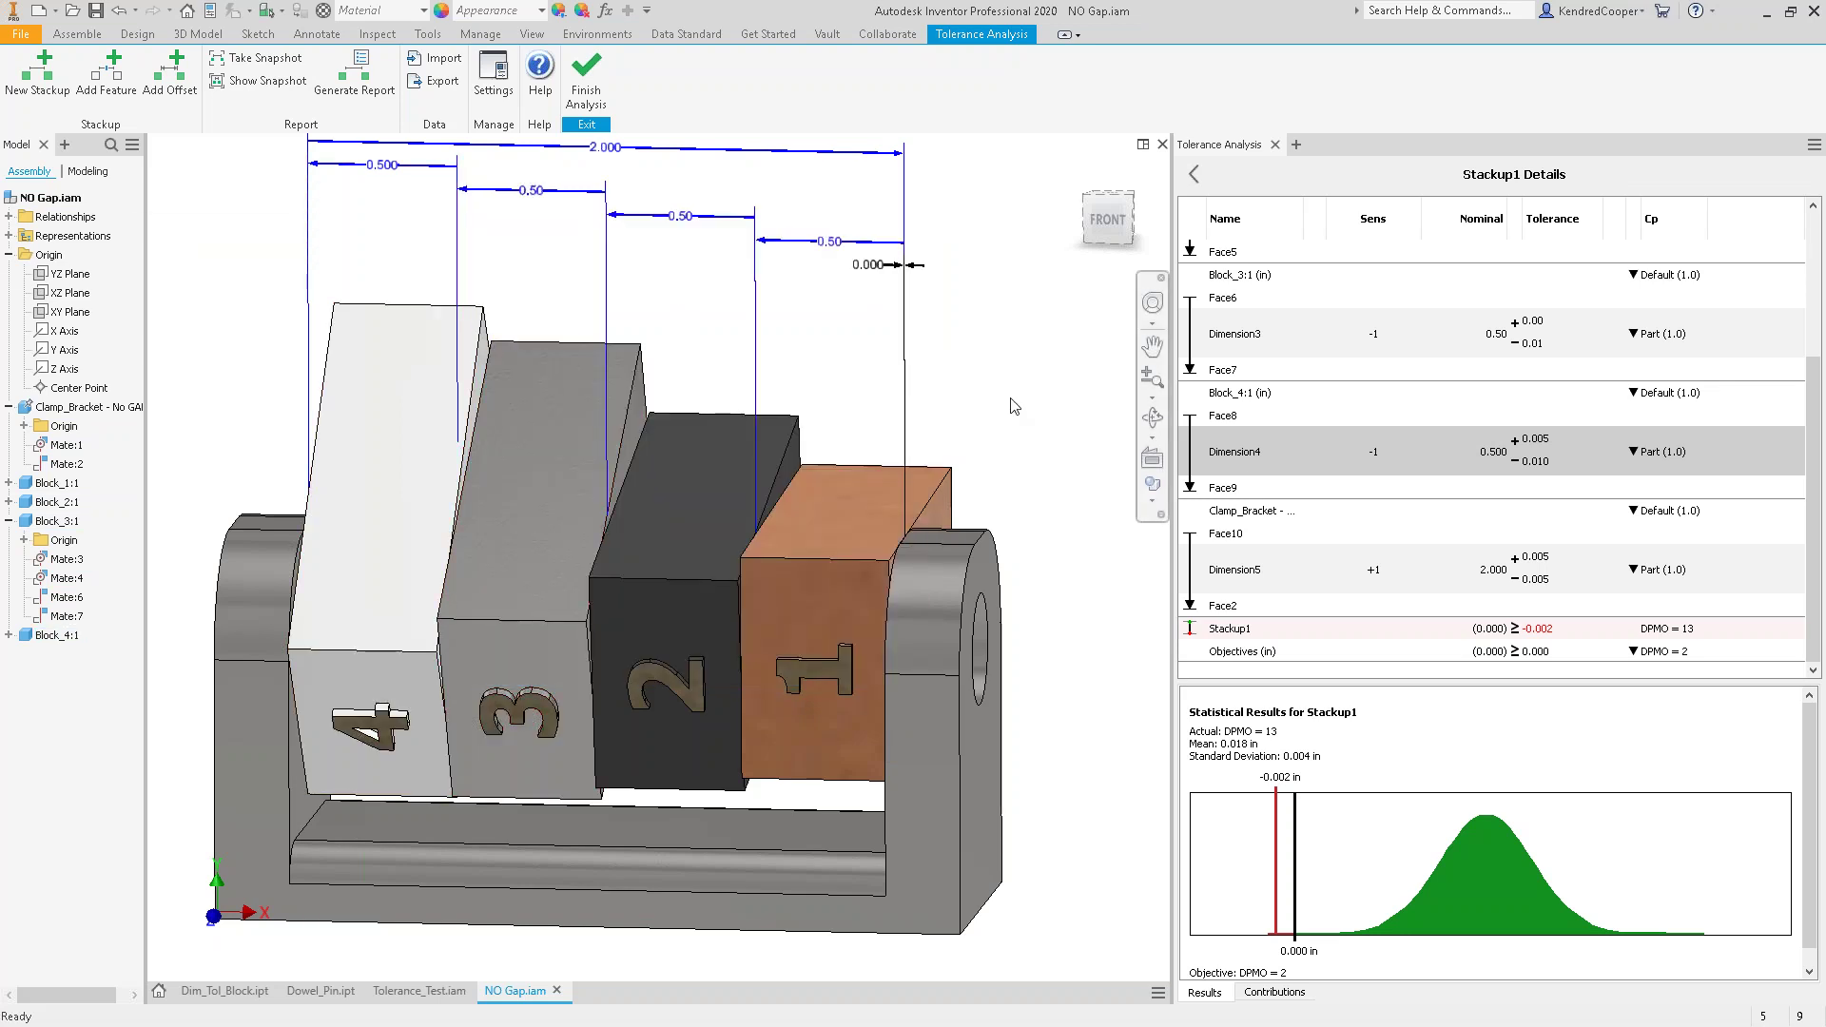
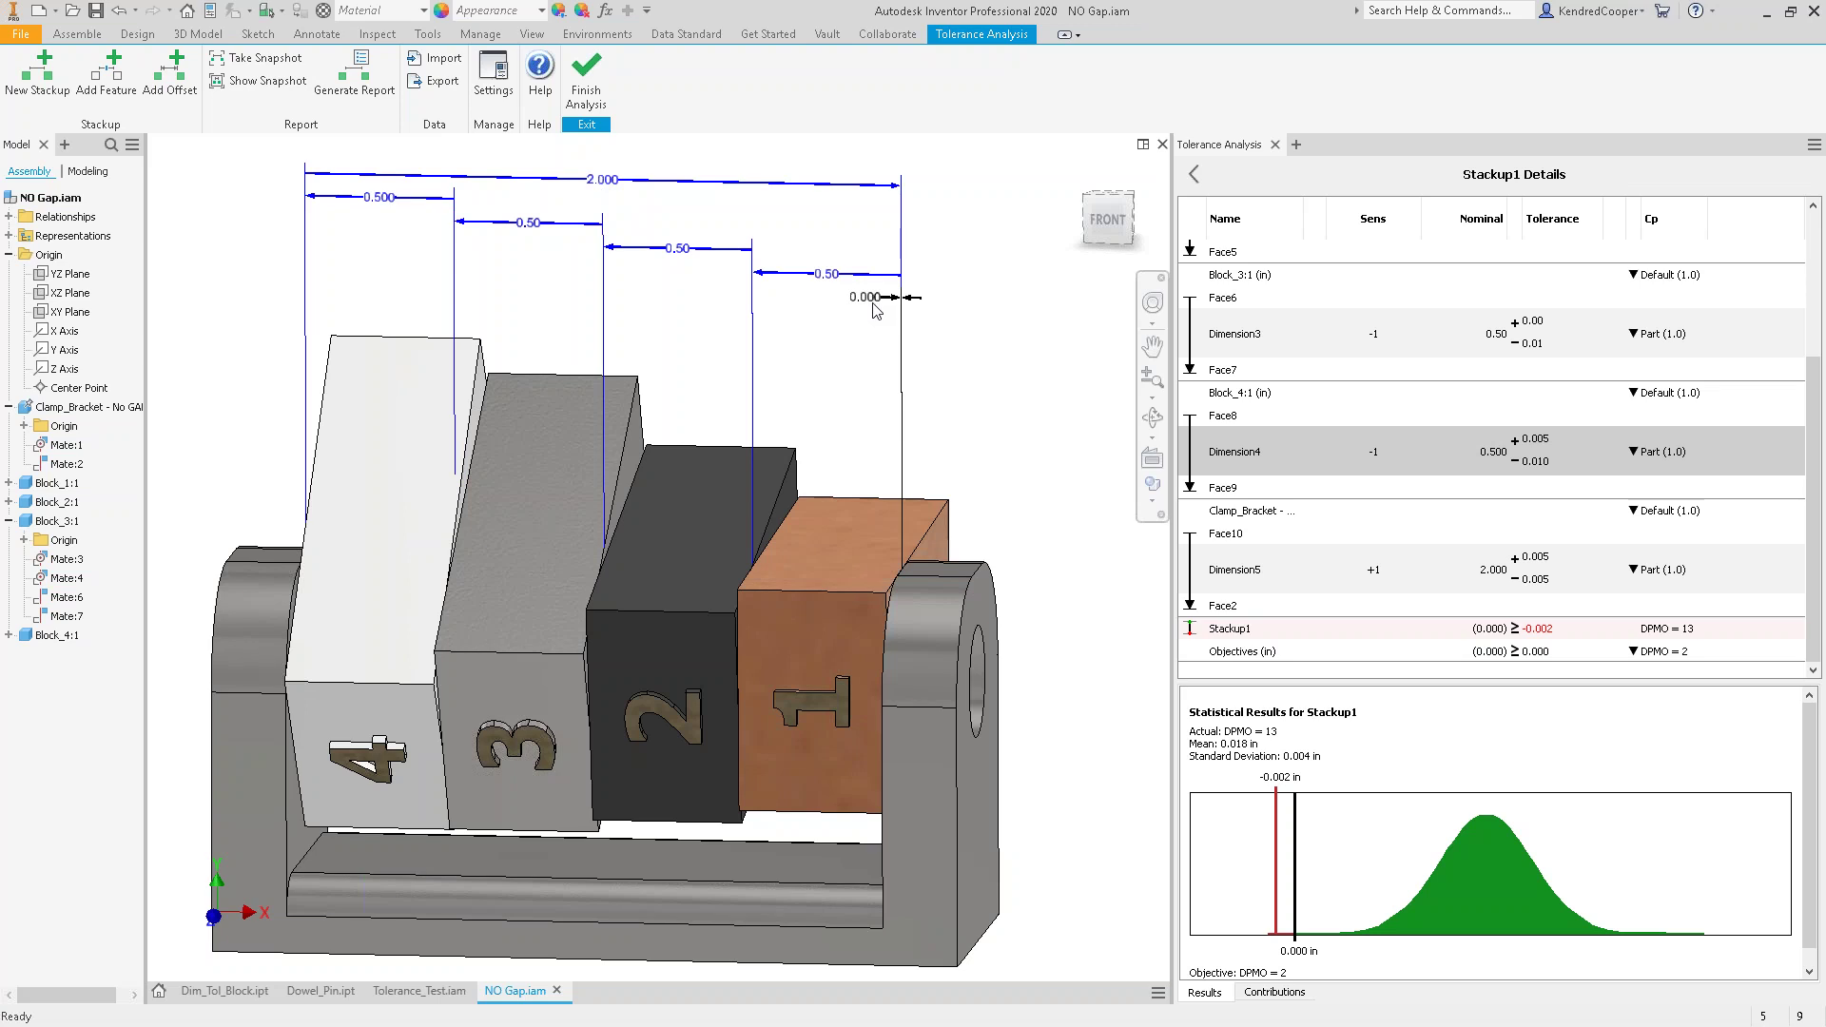
- Finish the NO Gap tolerance analysis and open Gap.iam from Recent Documents
left_click(586, 90)
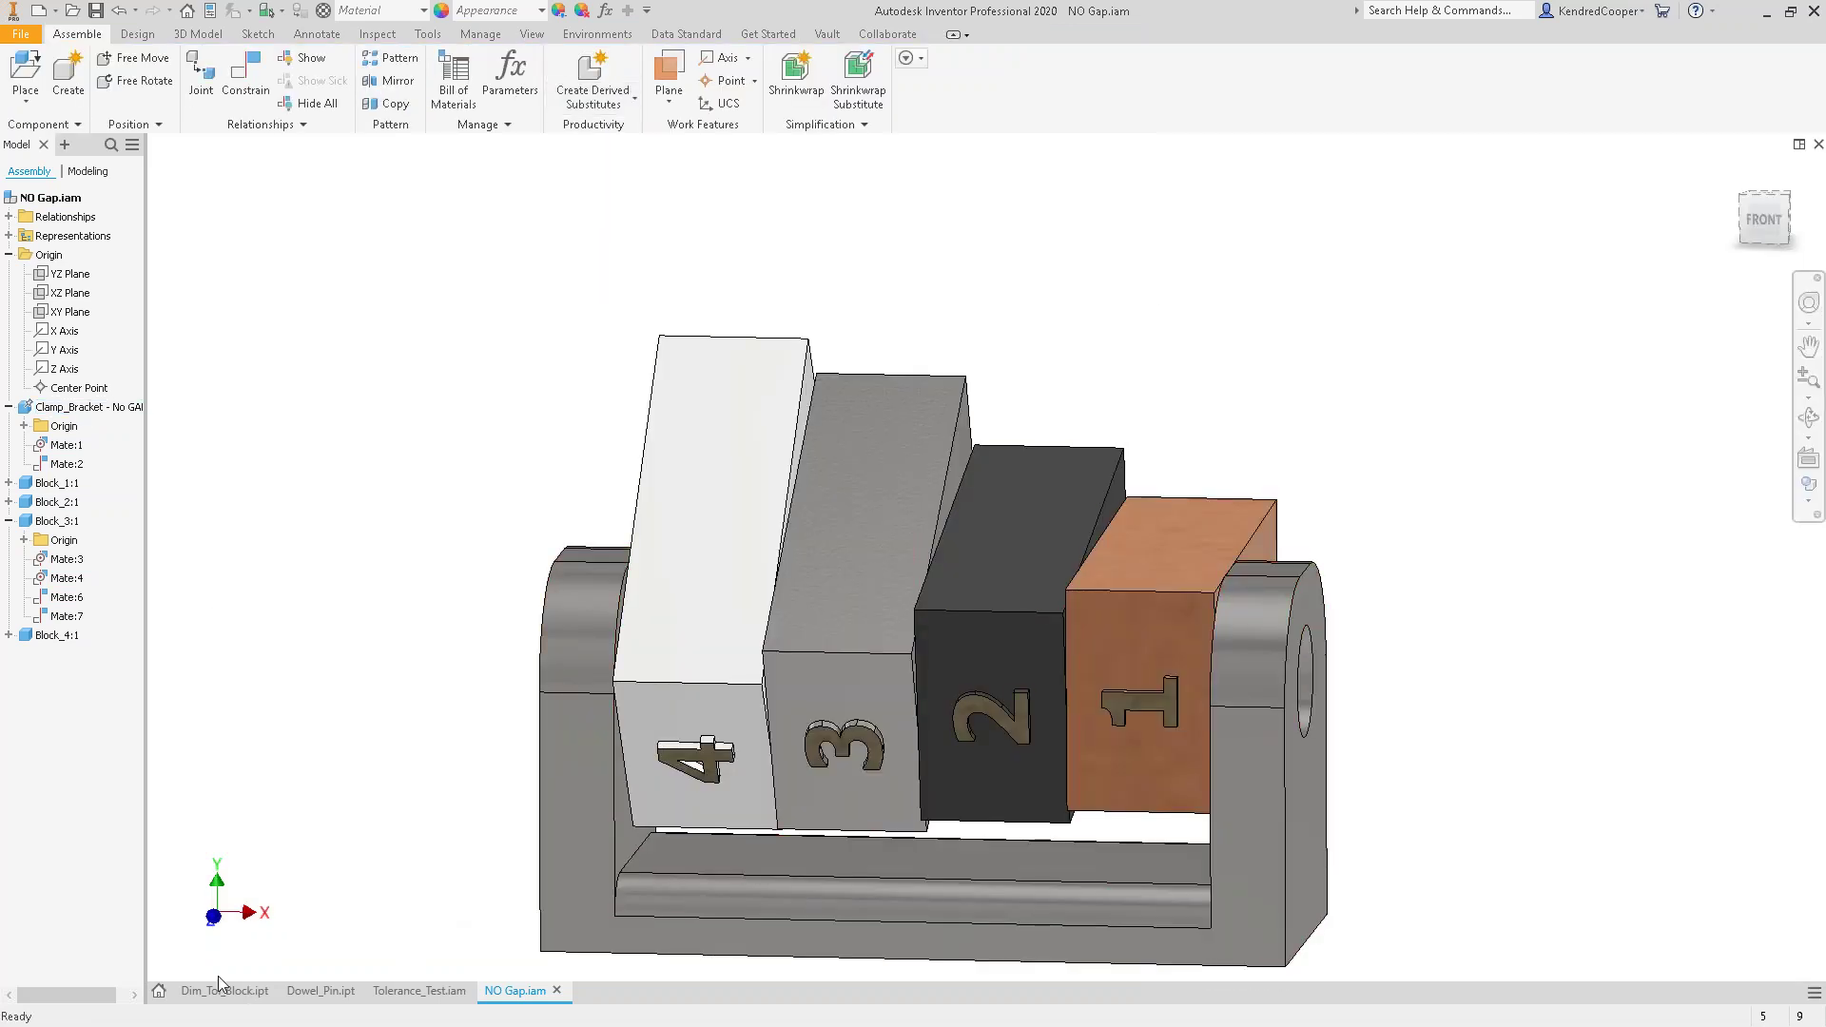
left_click(159, 990)
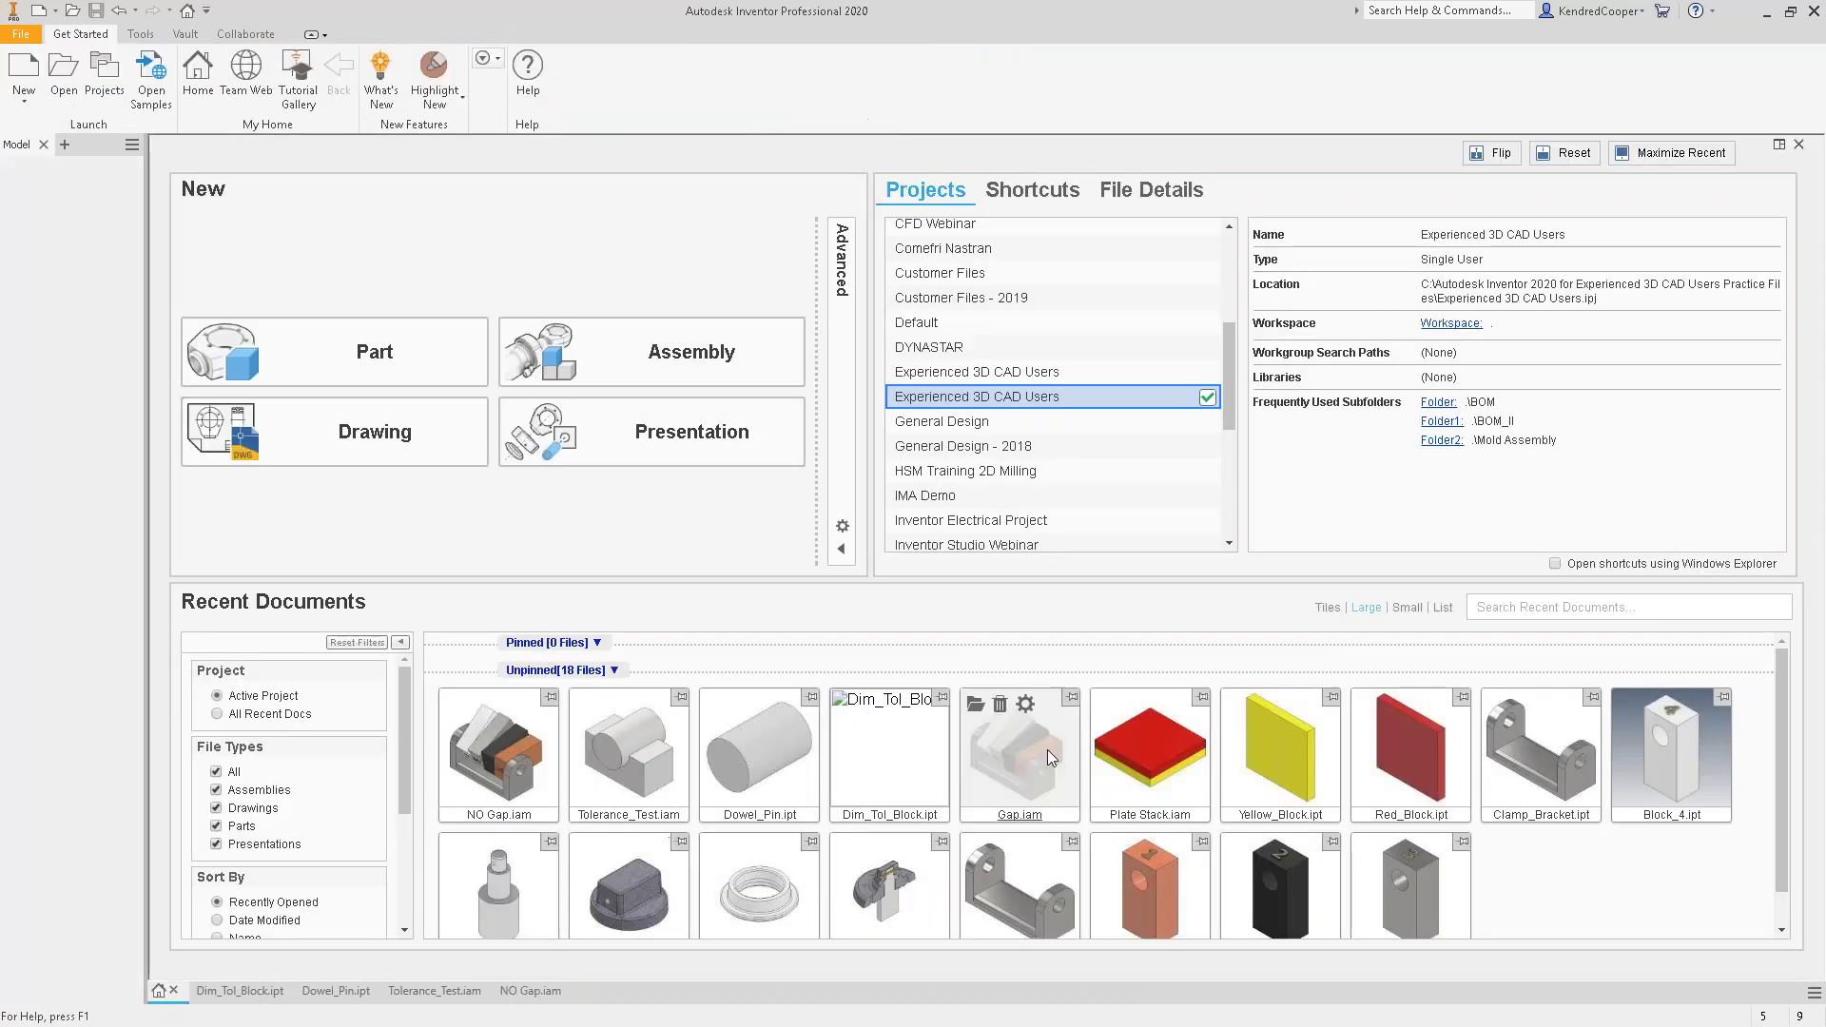
left_click(972, 713)
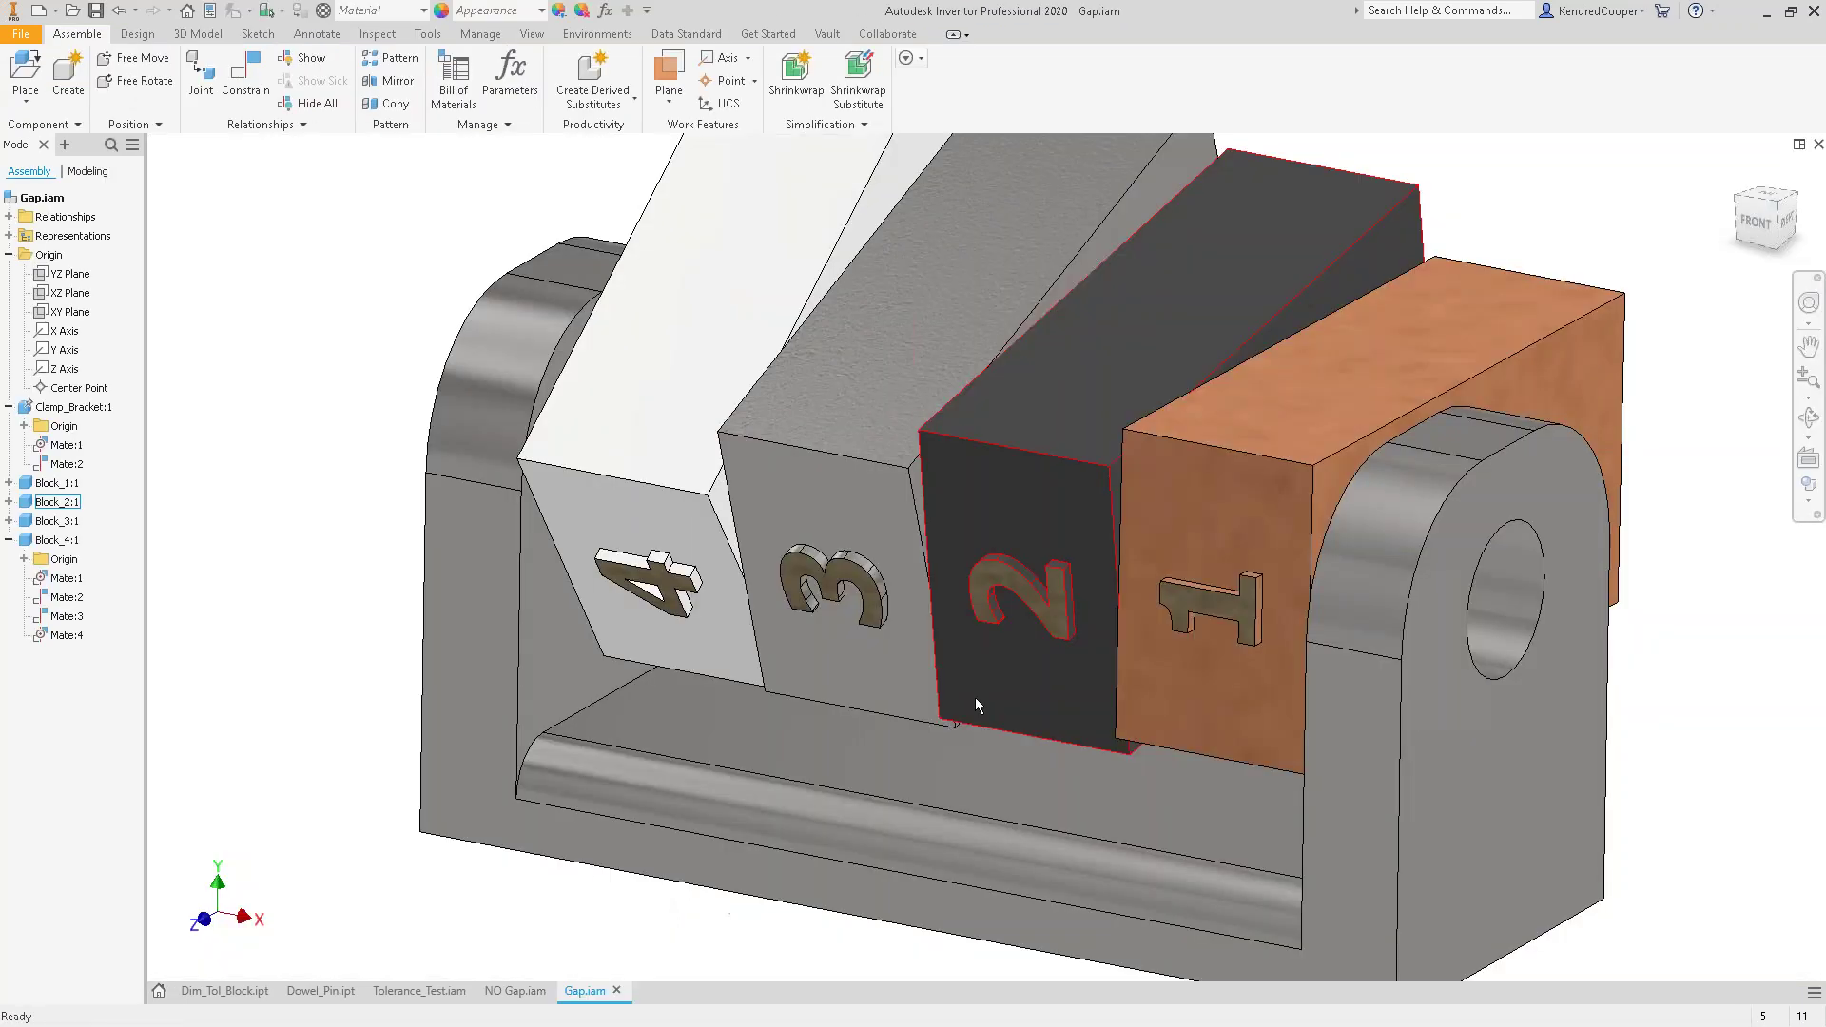
- Enter Gap.iam's Tolerance Analysis environment and bring up Stackup1's options
left_click(597, 34)
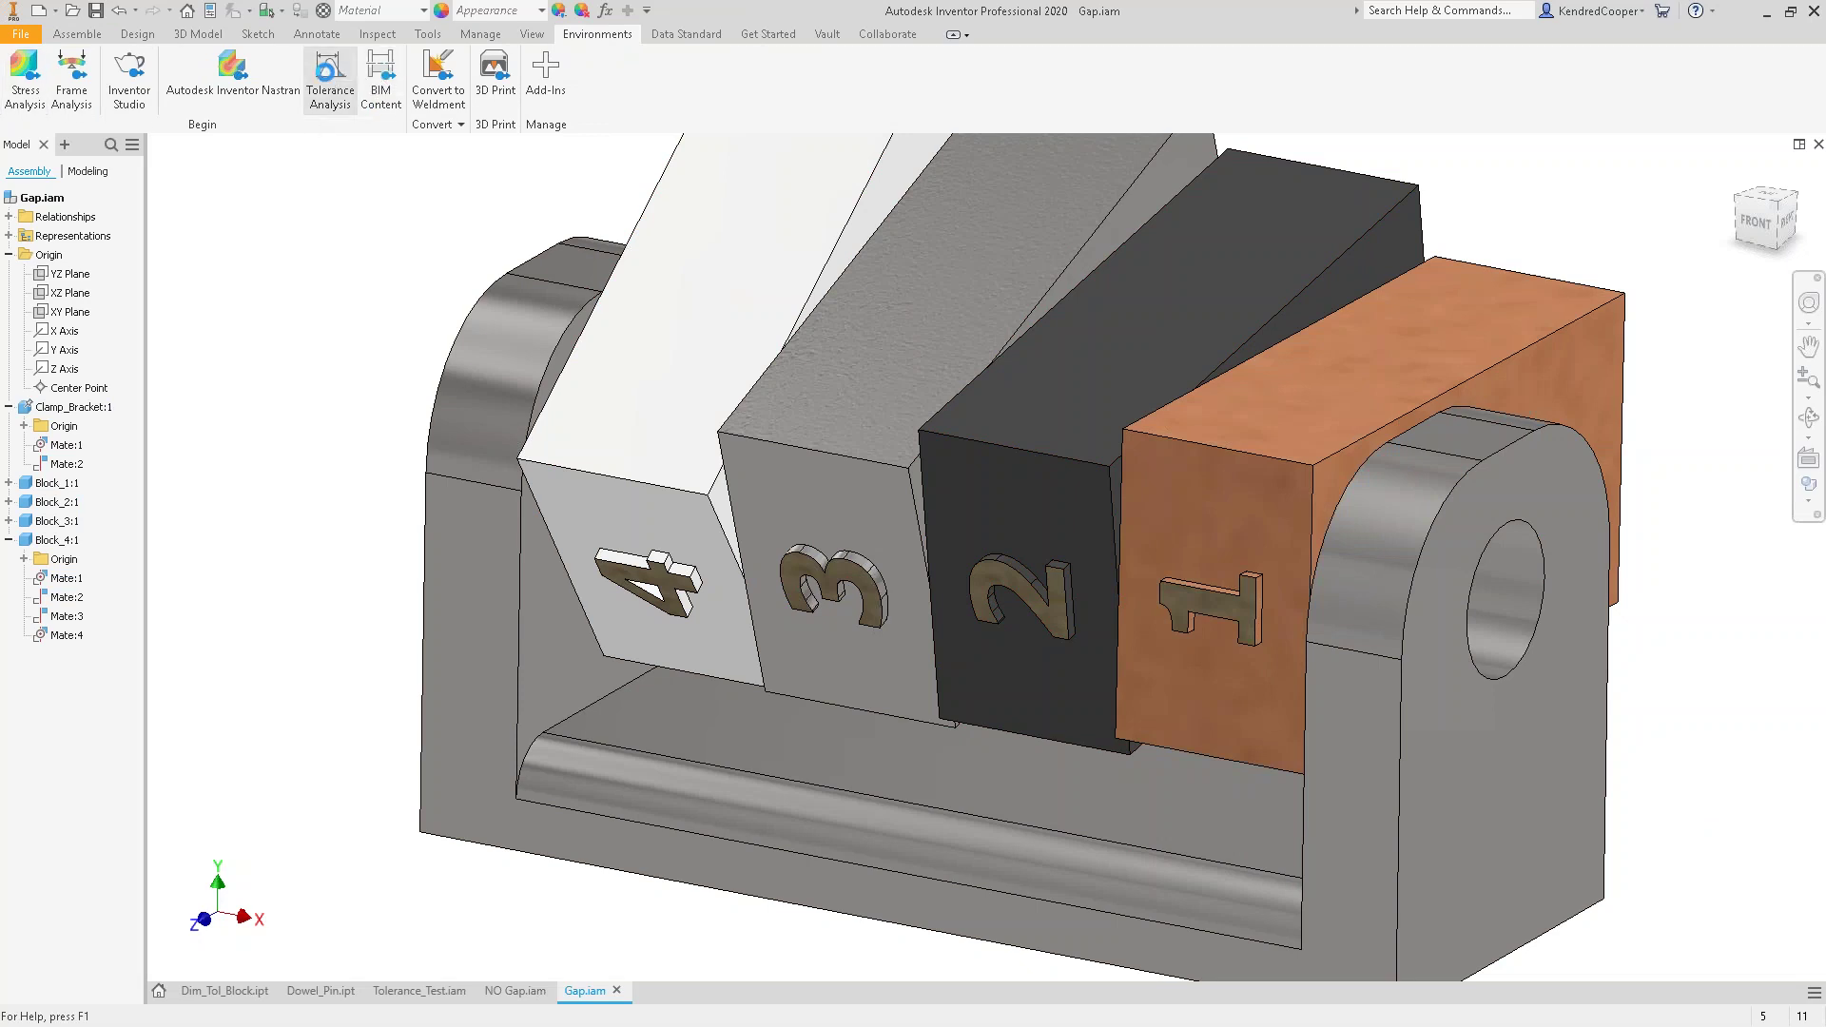
left_click(330, 74)
right_click(1257, 239)
- Start a new stackup from block 1's face to the clamp bracket, with its nominal annotation placed
left_click(1302, 323)
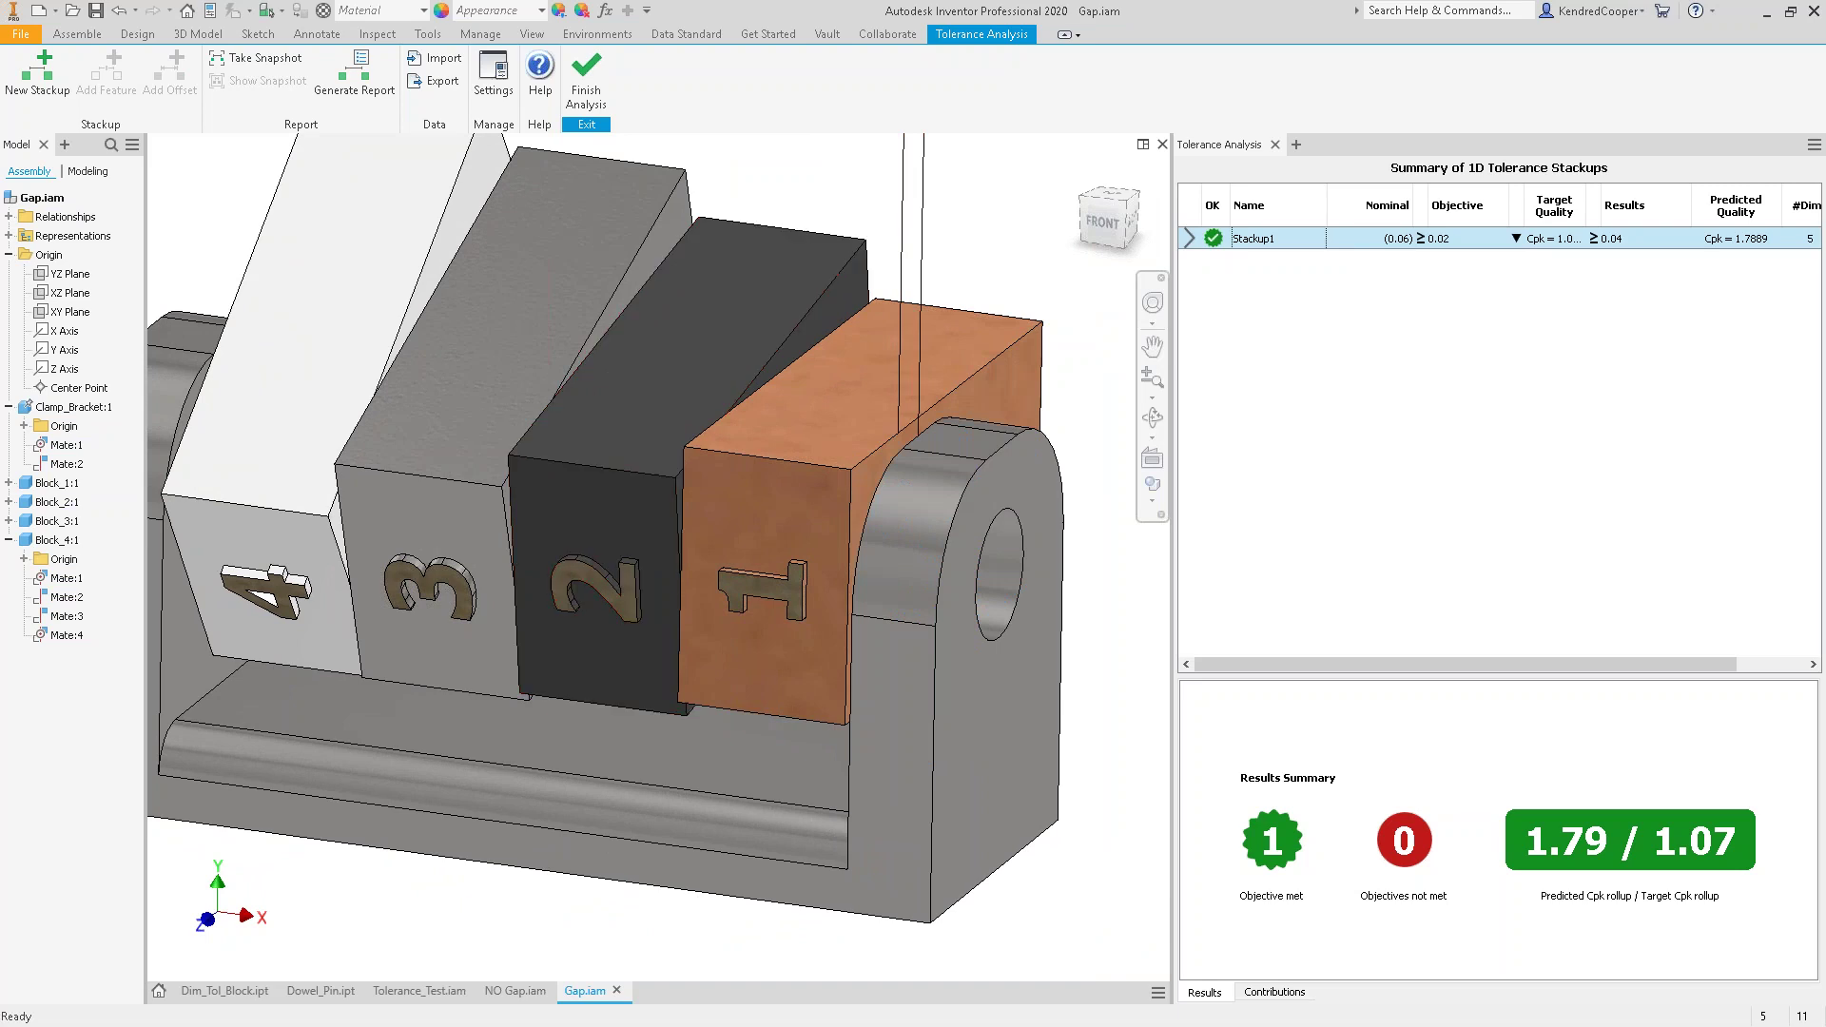
left_click(38, 74)
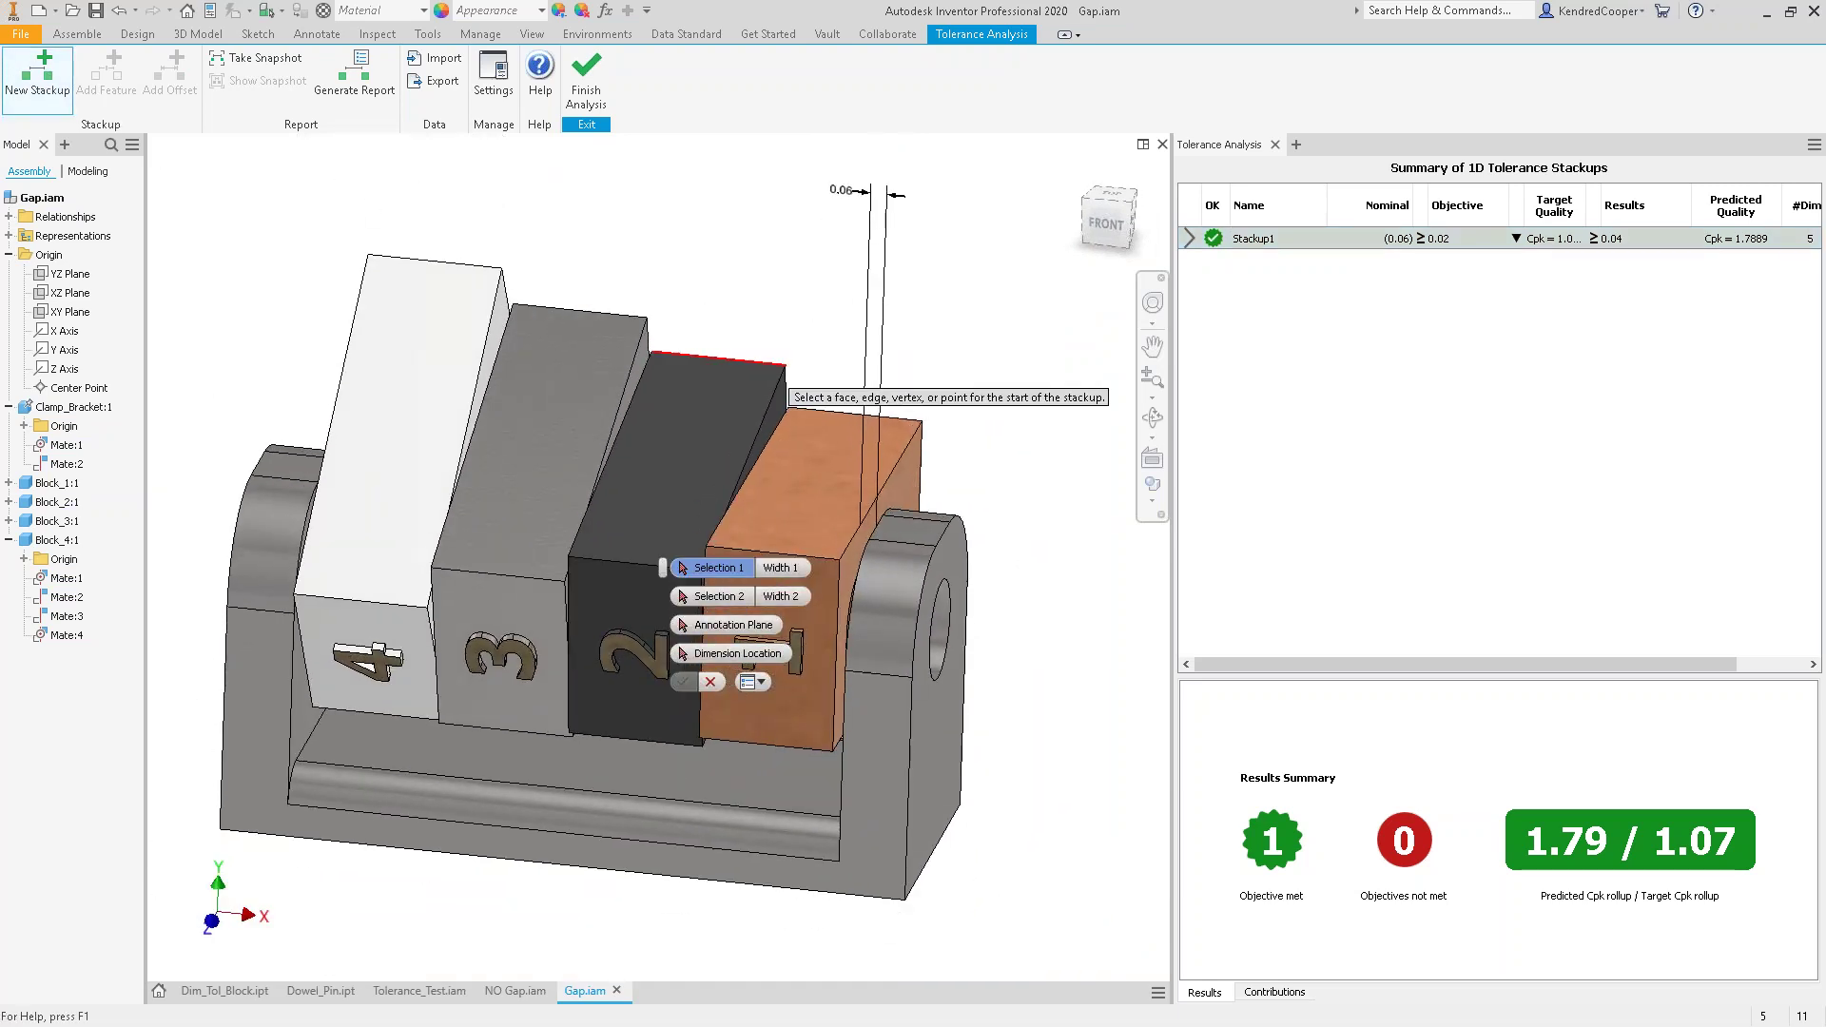
left_click(772, 363)
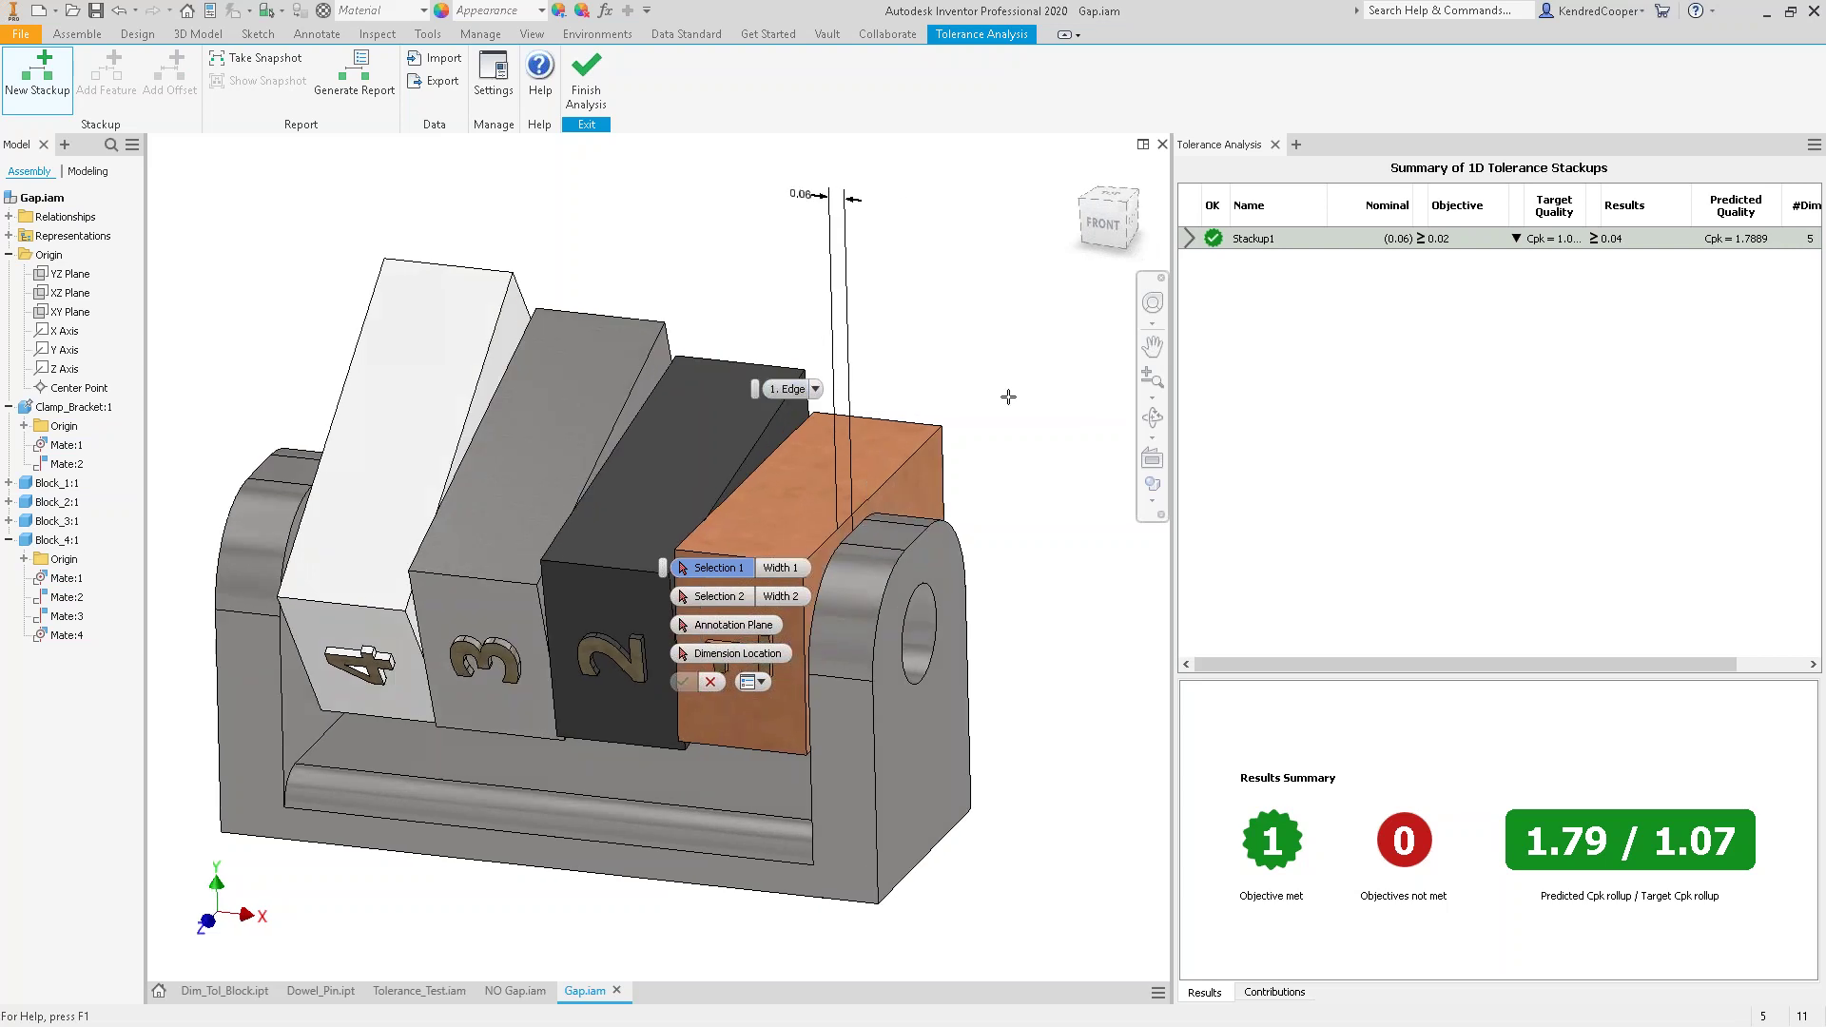
left_click(915, 483)
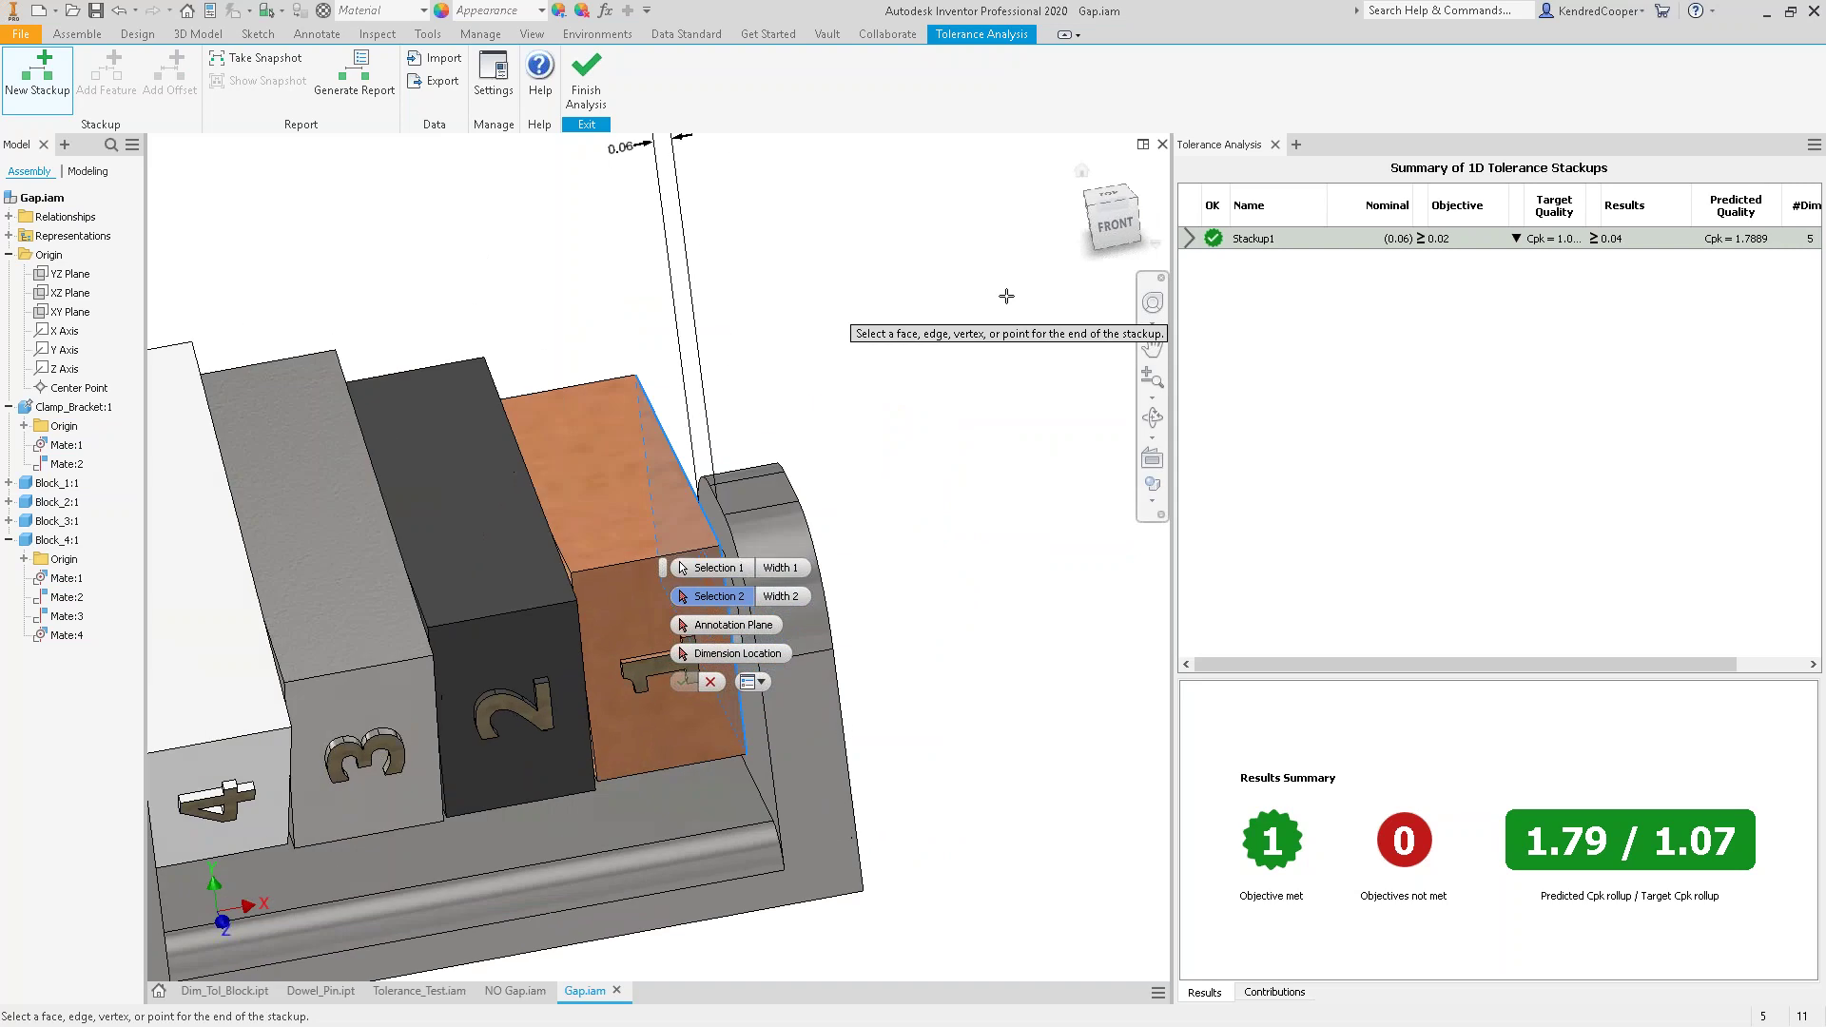
left_click(860, 889)
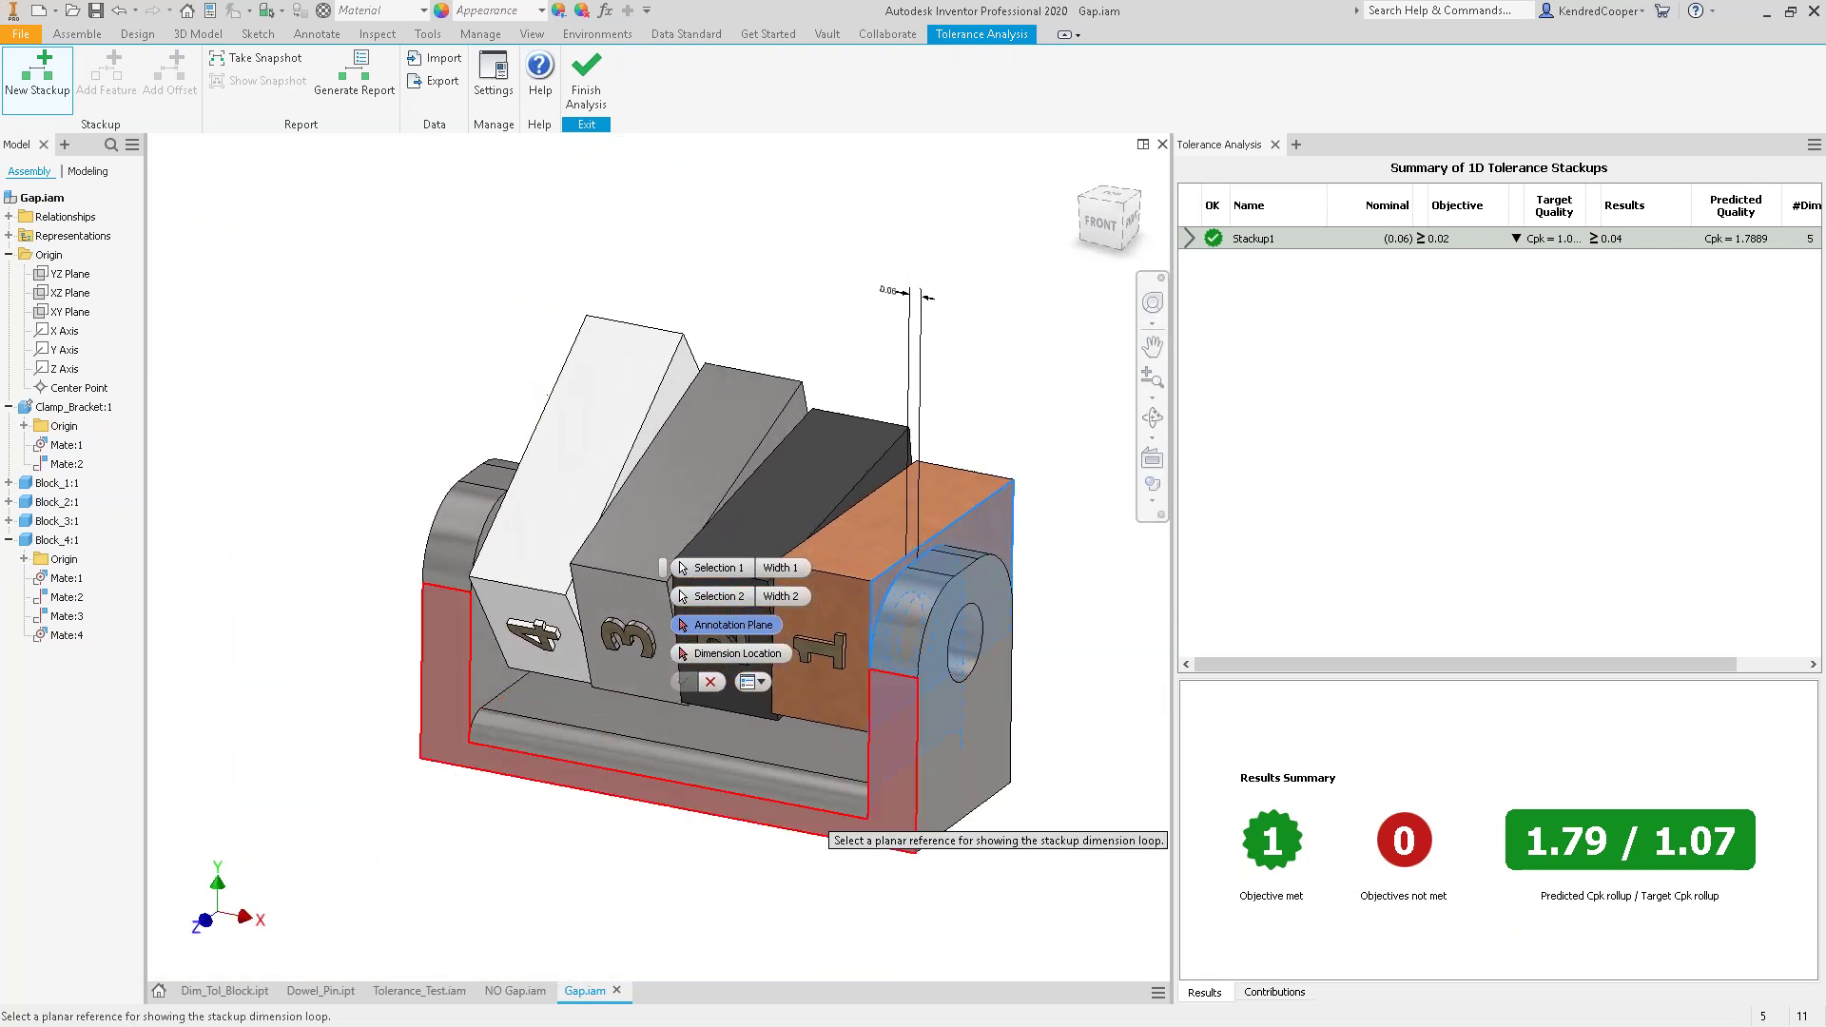
left_click(894, 757)
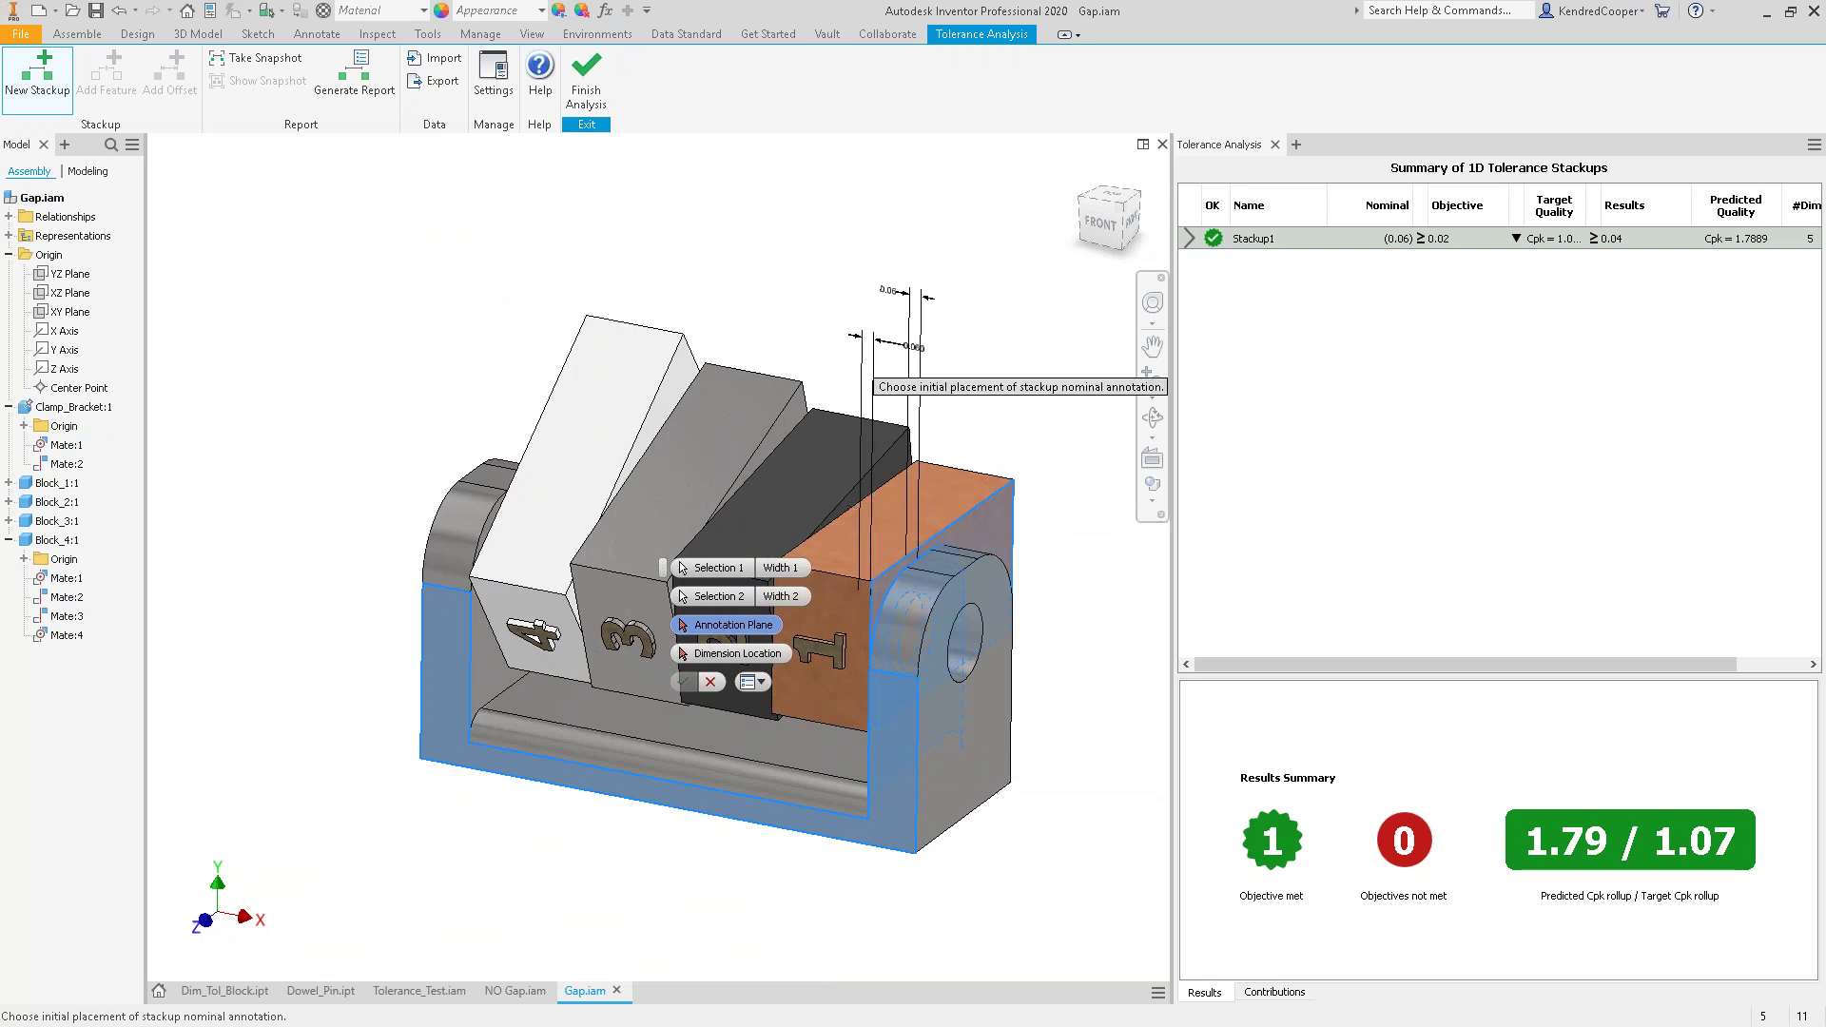
left_click(858, 249)
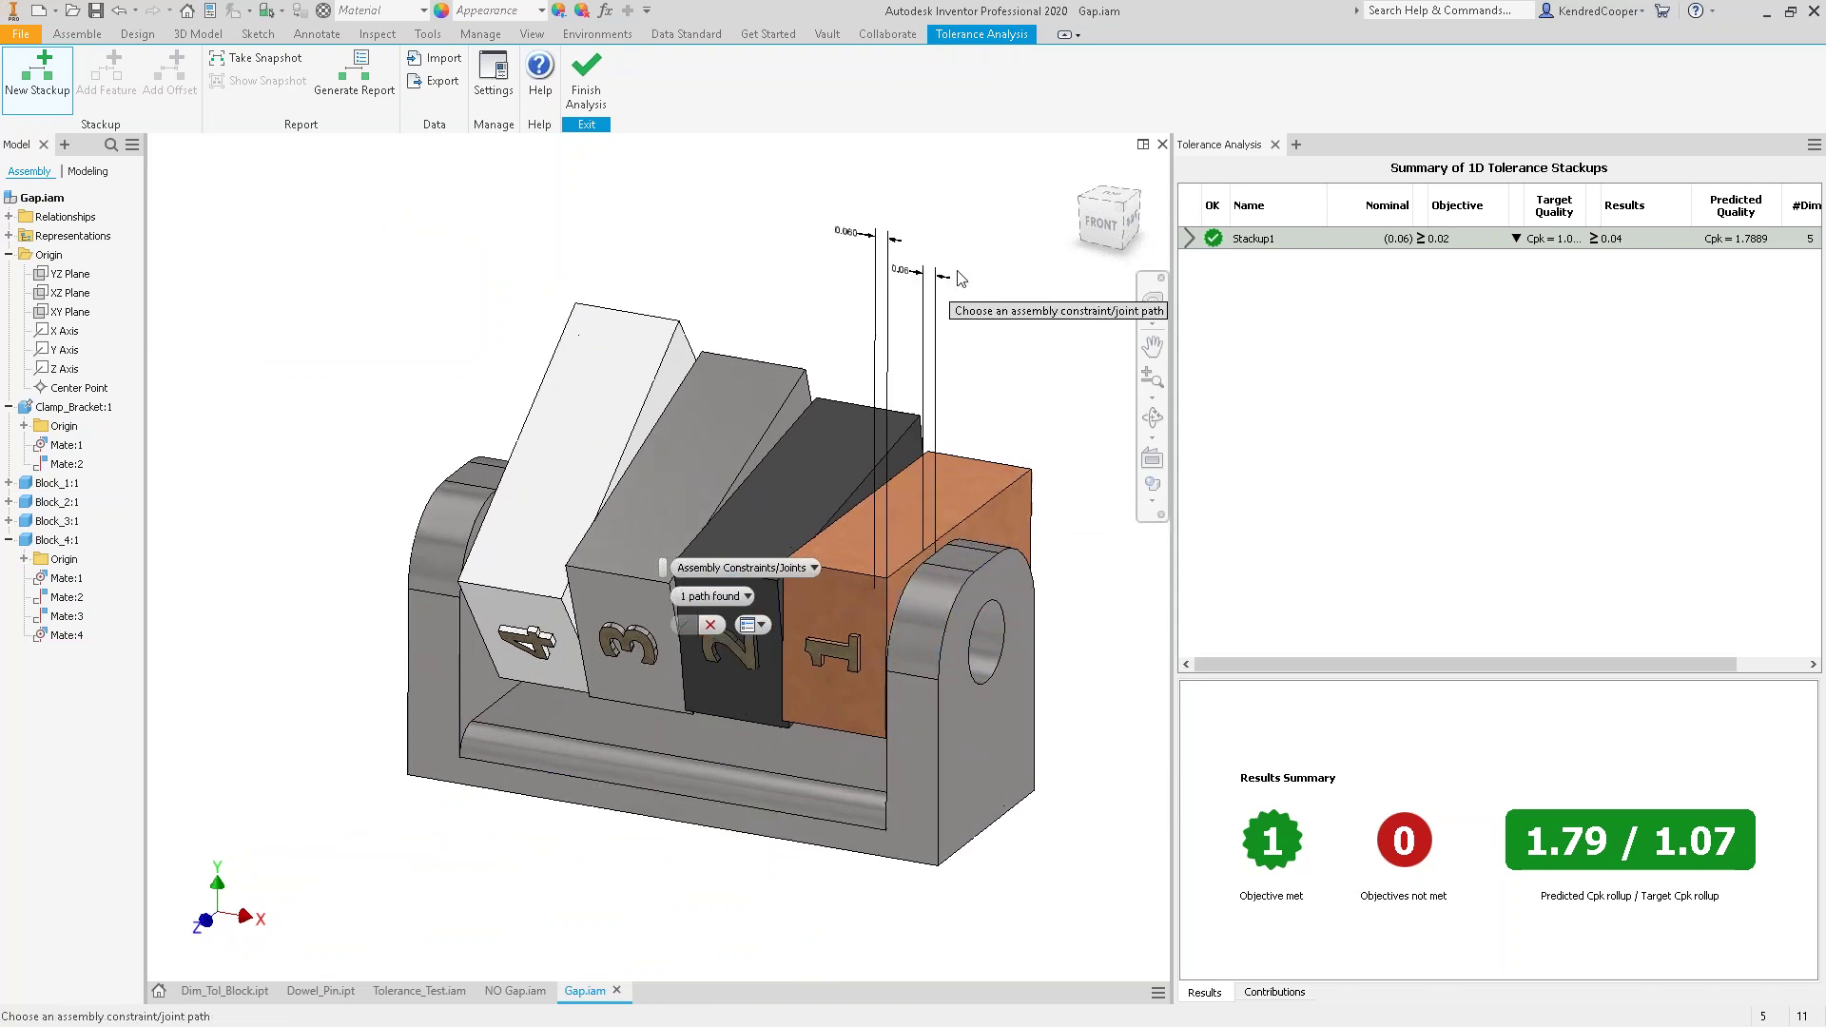
- Change the loop method from the found constraint path to Select, adding Block_2 as Block_1's mate
left_click(721, 597)
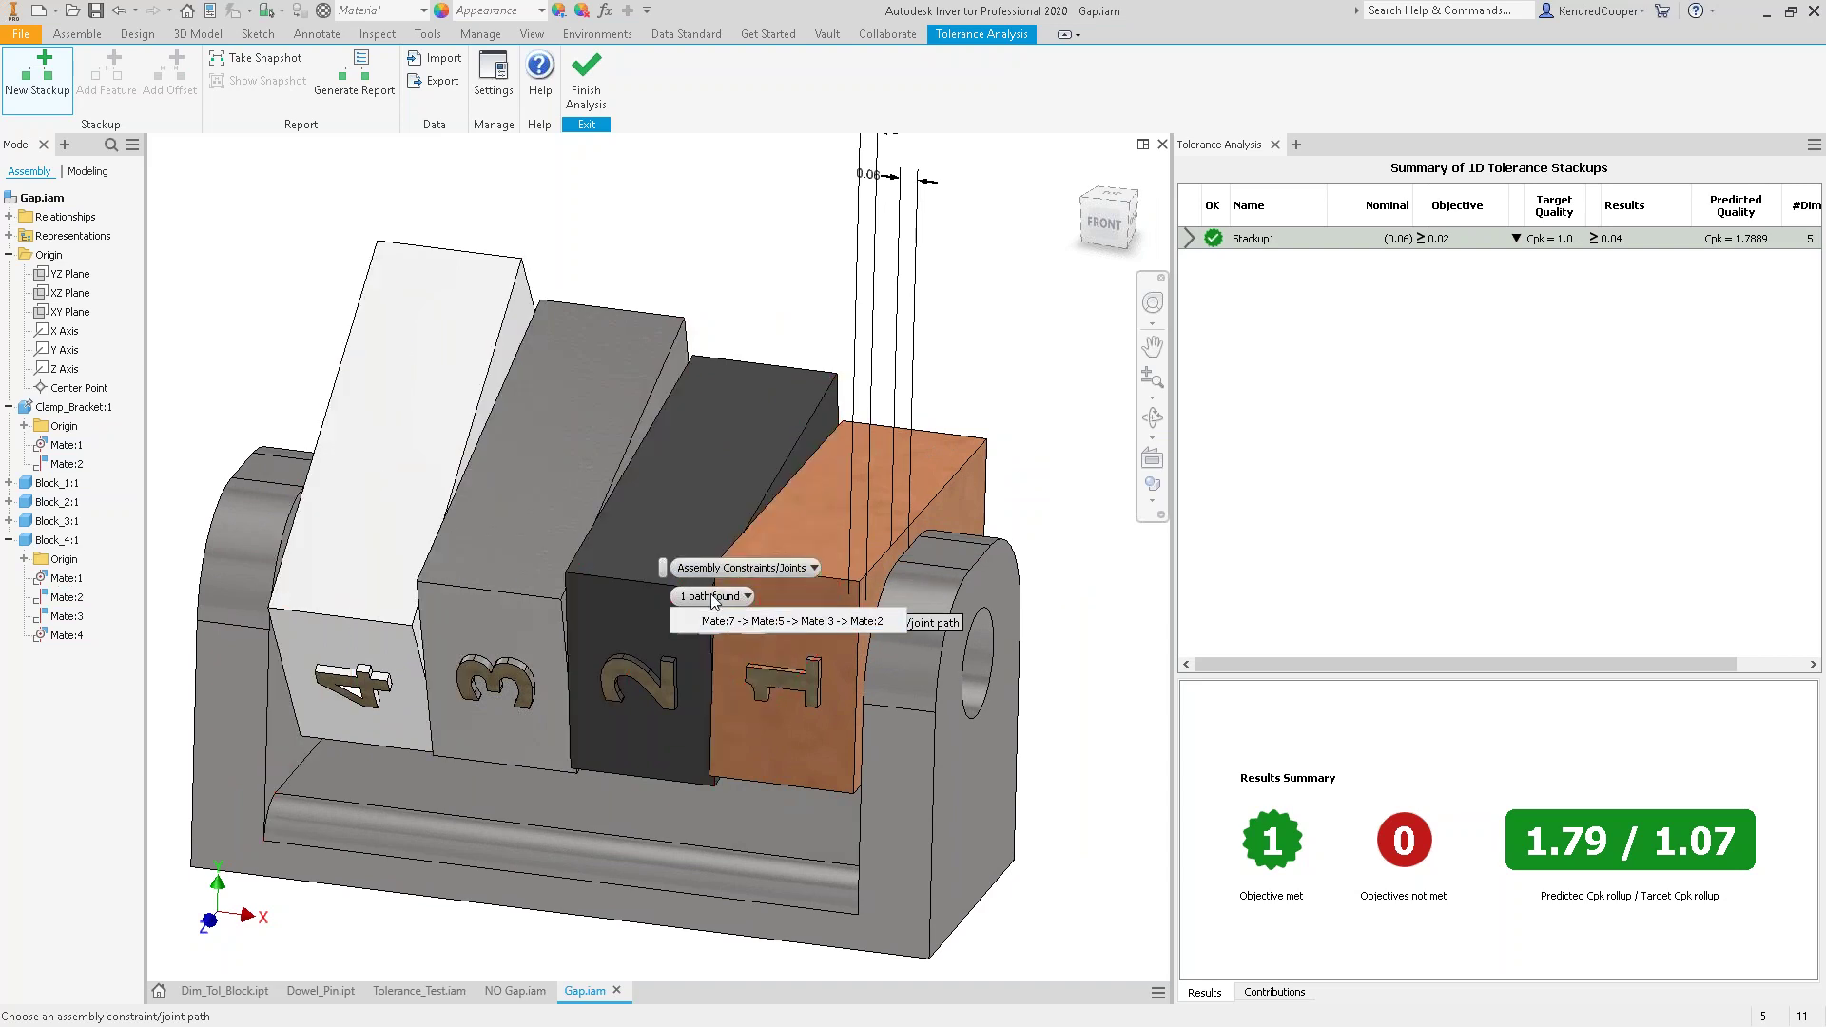
left_click(733, 568)
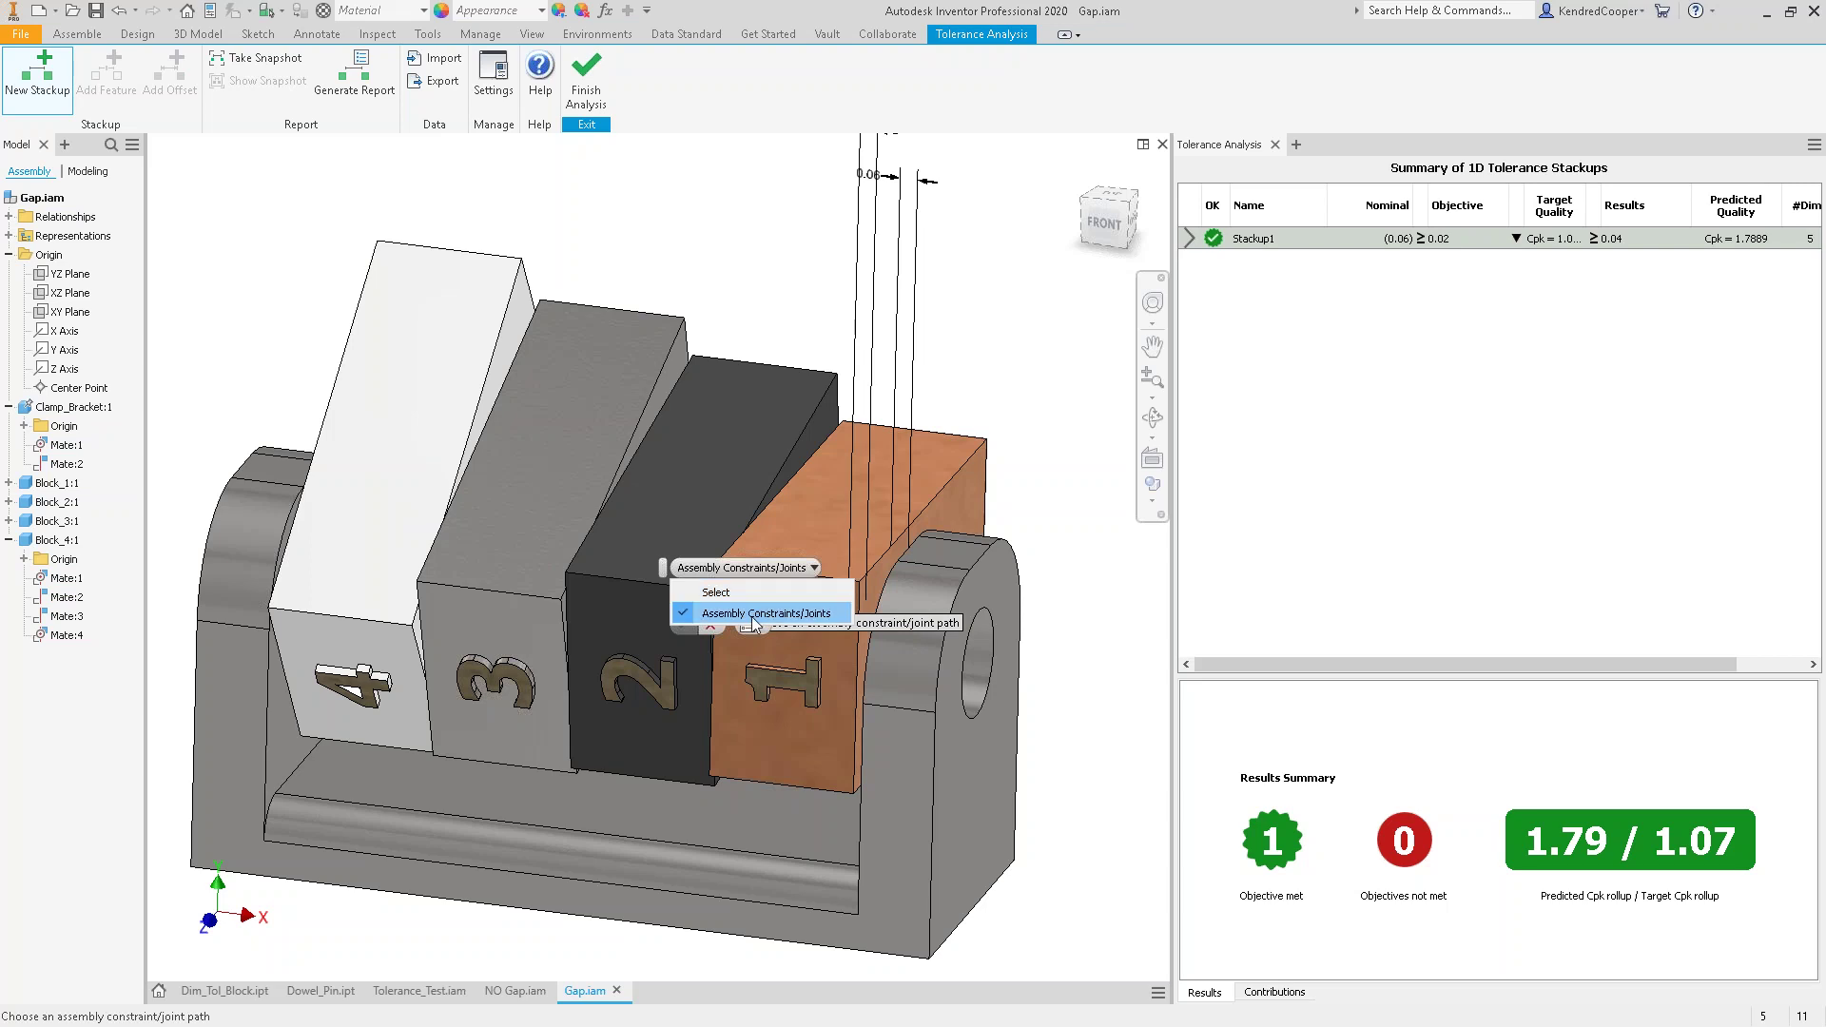
left_click(733, 614)
left_click(733, 620)
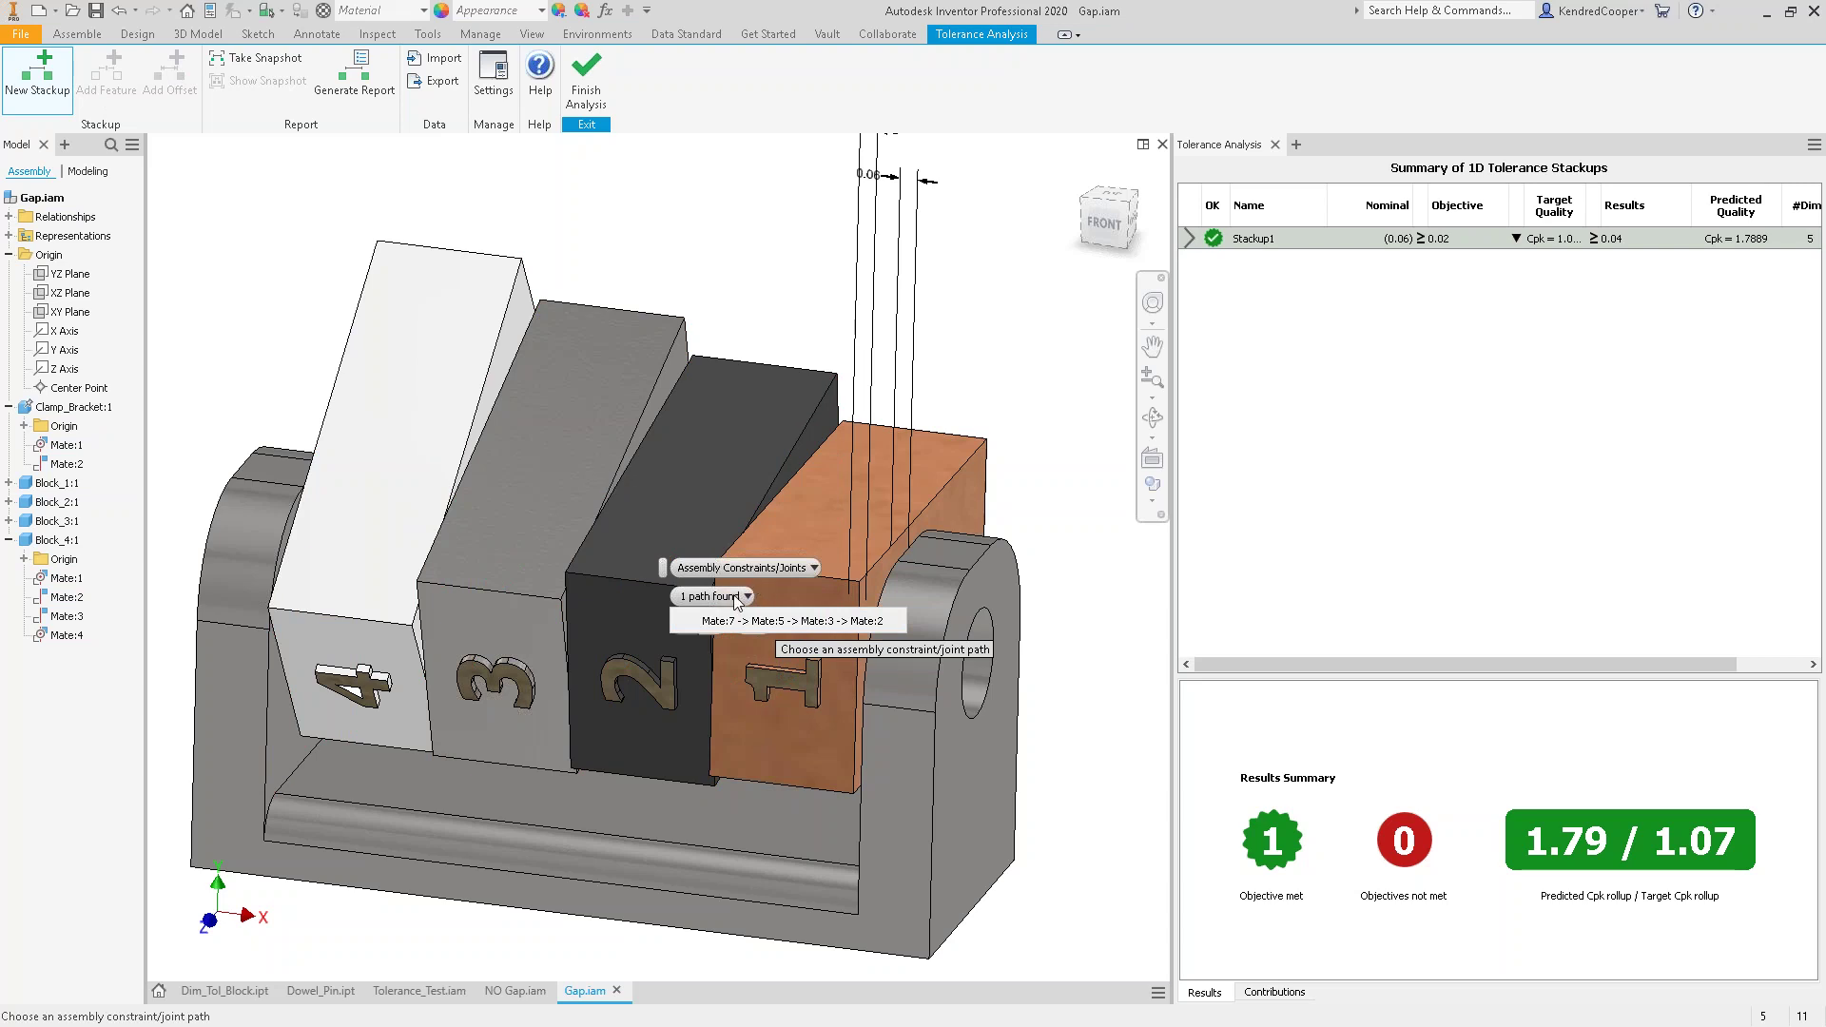
left_click(778, 570)
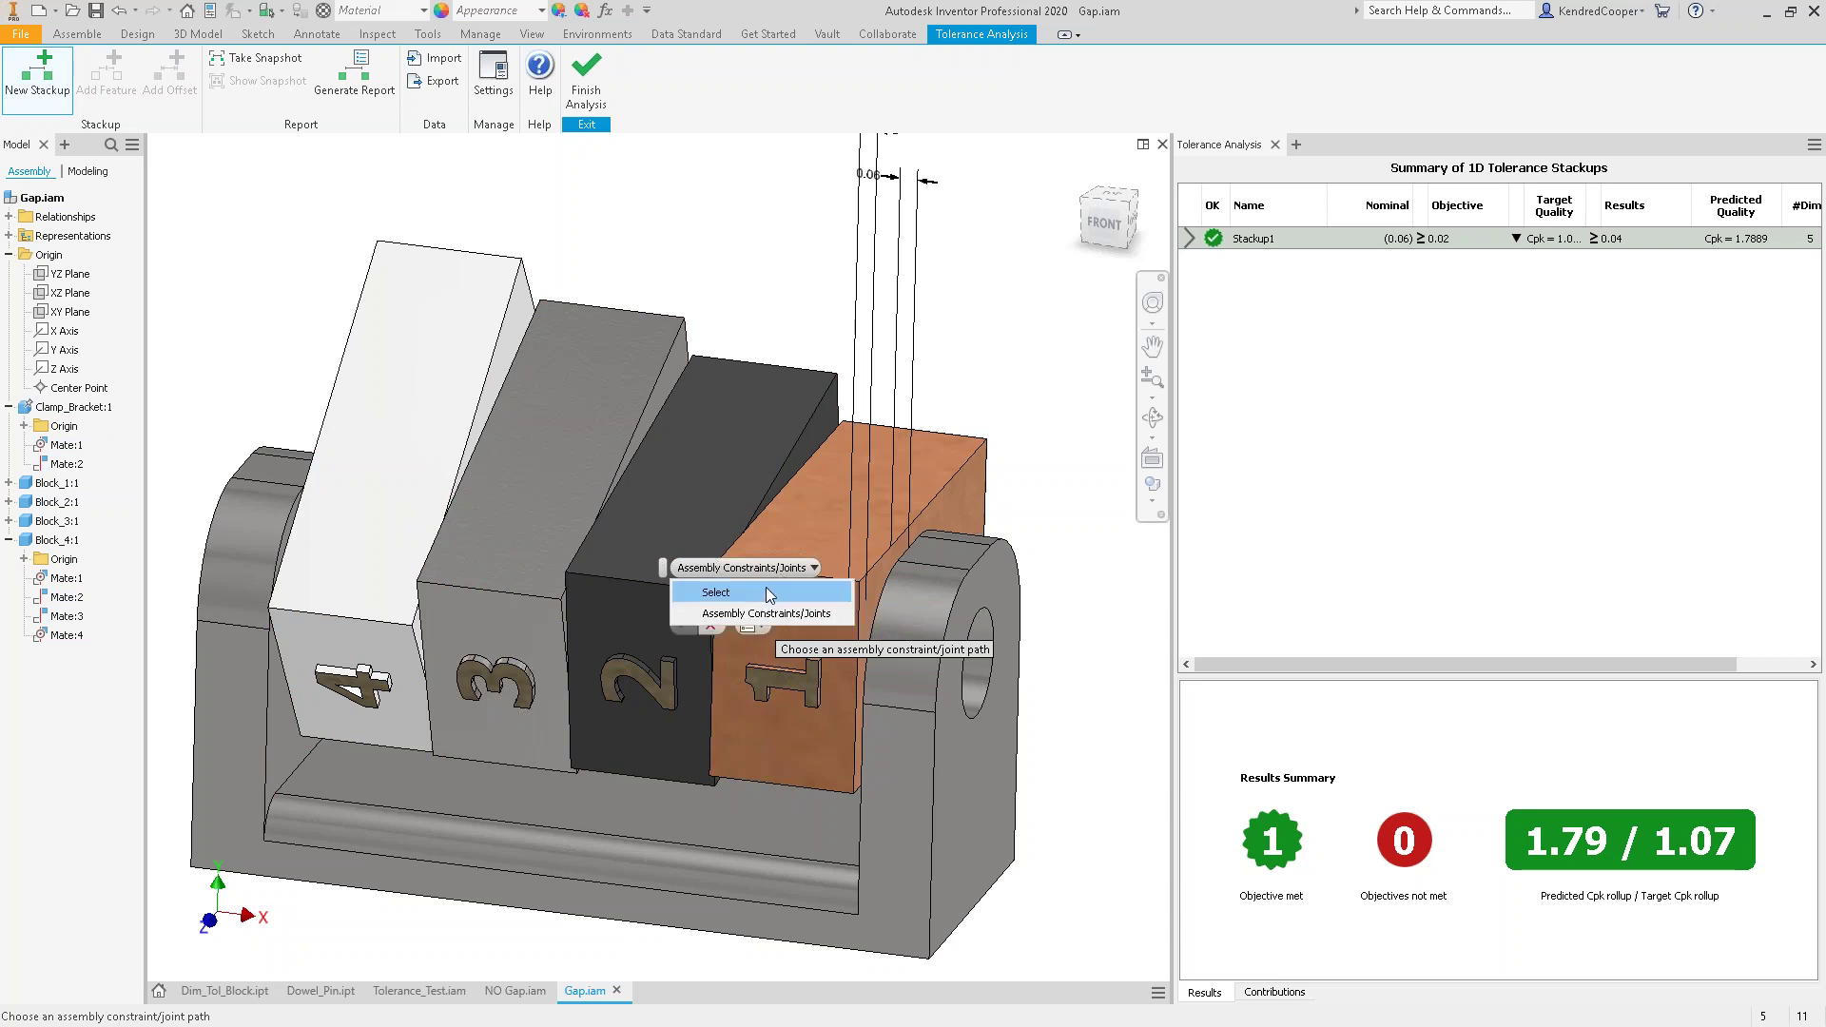
left_click(770, 592)
left_click(761, 532)
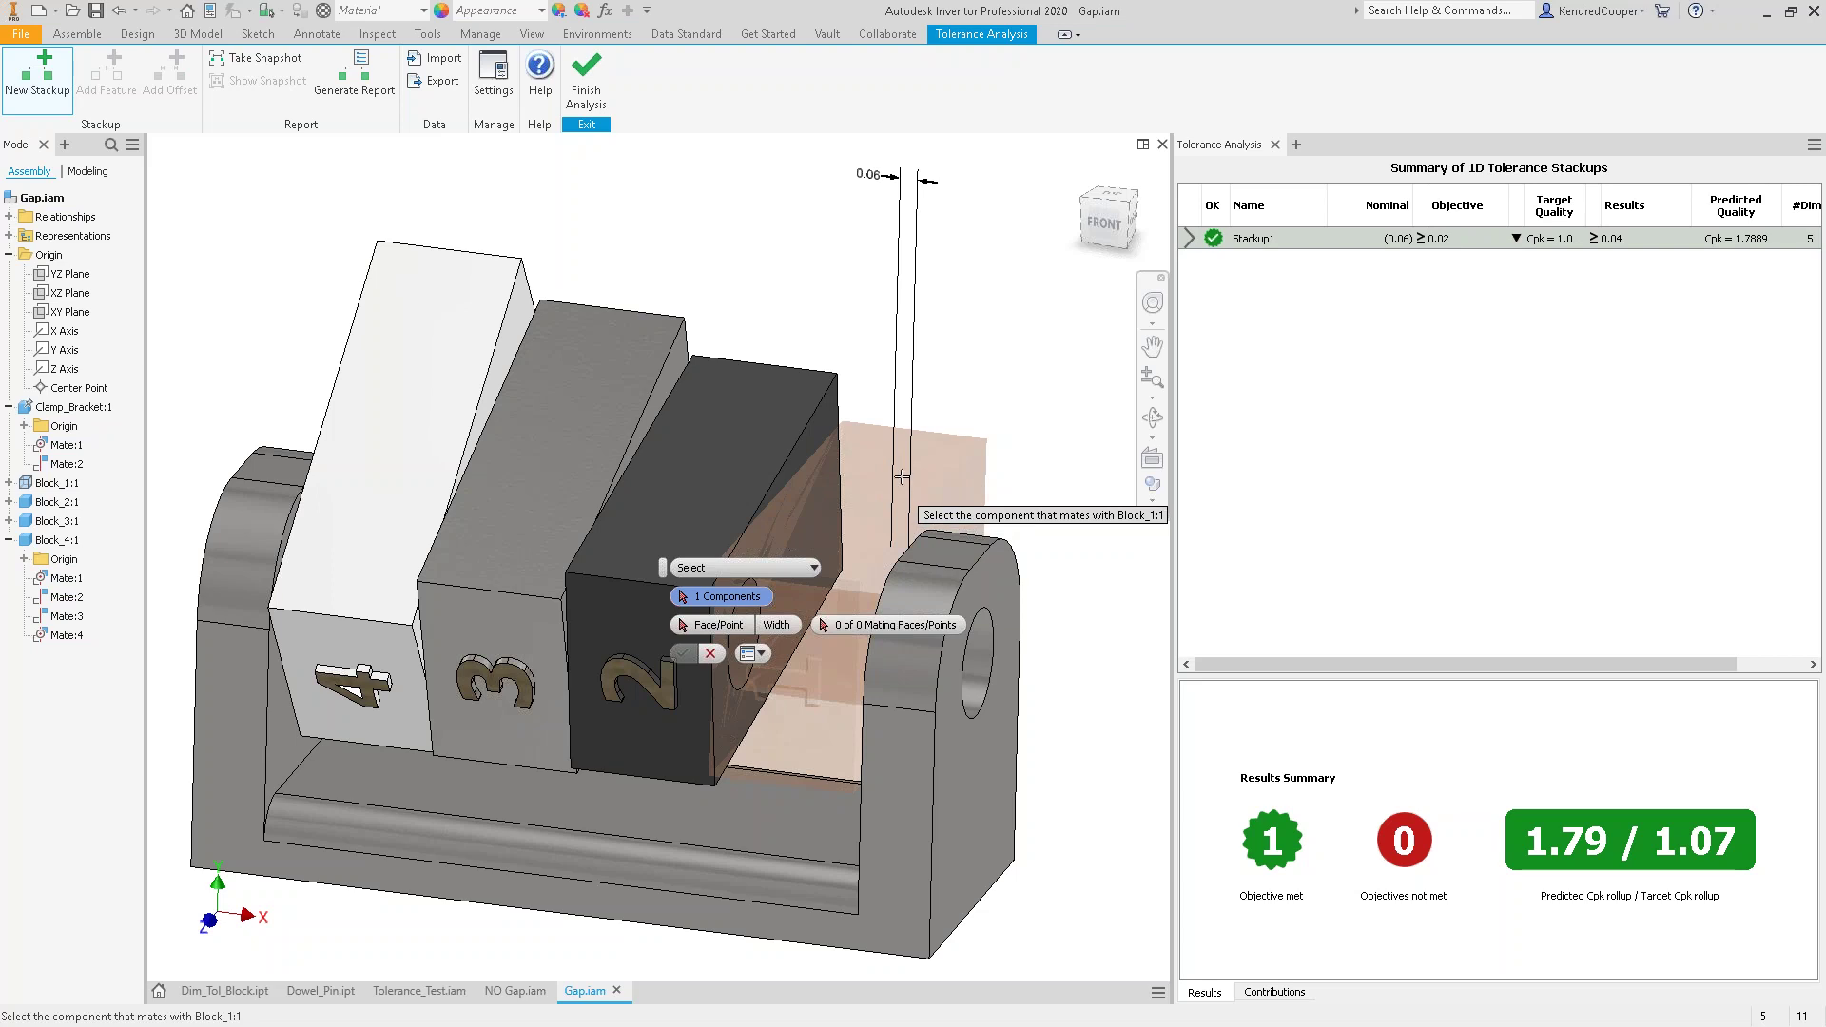
- Chain Block_2, Block_3, Block_4 and the Clamp_Bracket, closing the loop back to Block_1
left_click(756, 425)
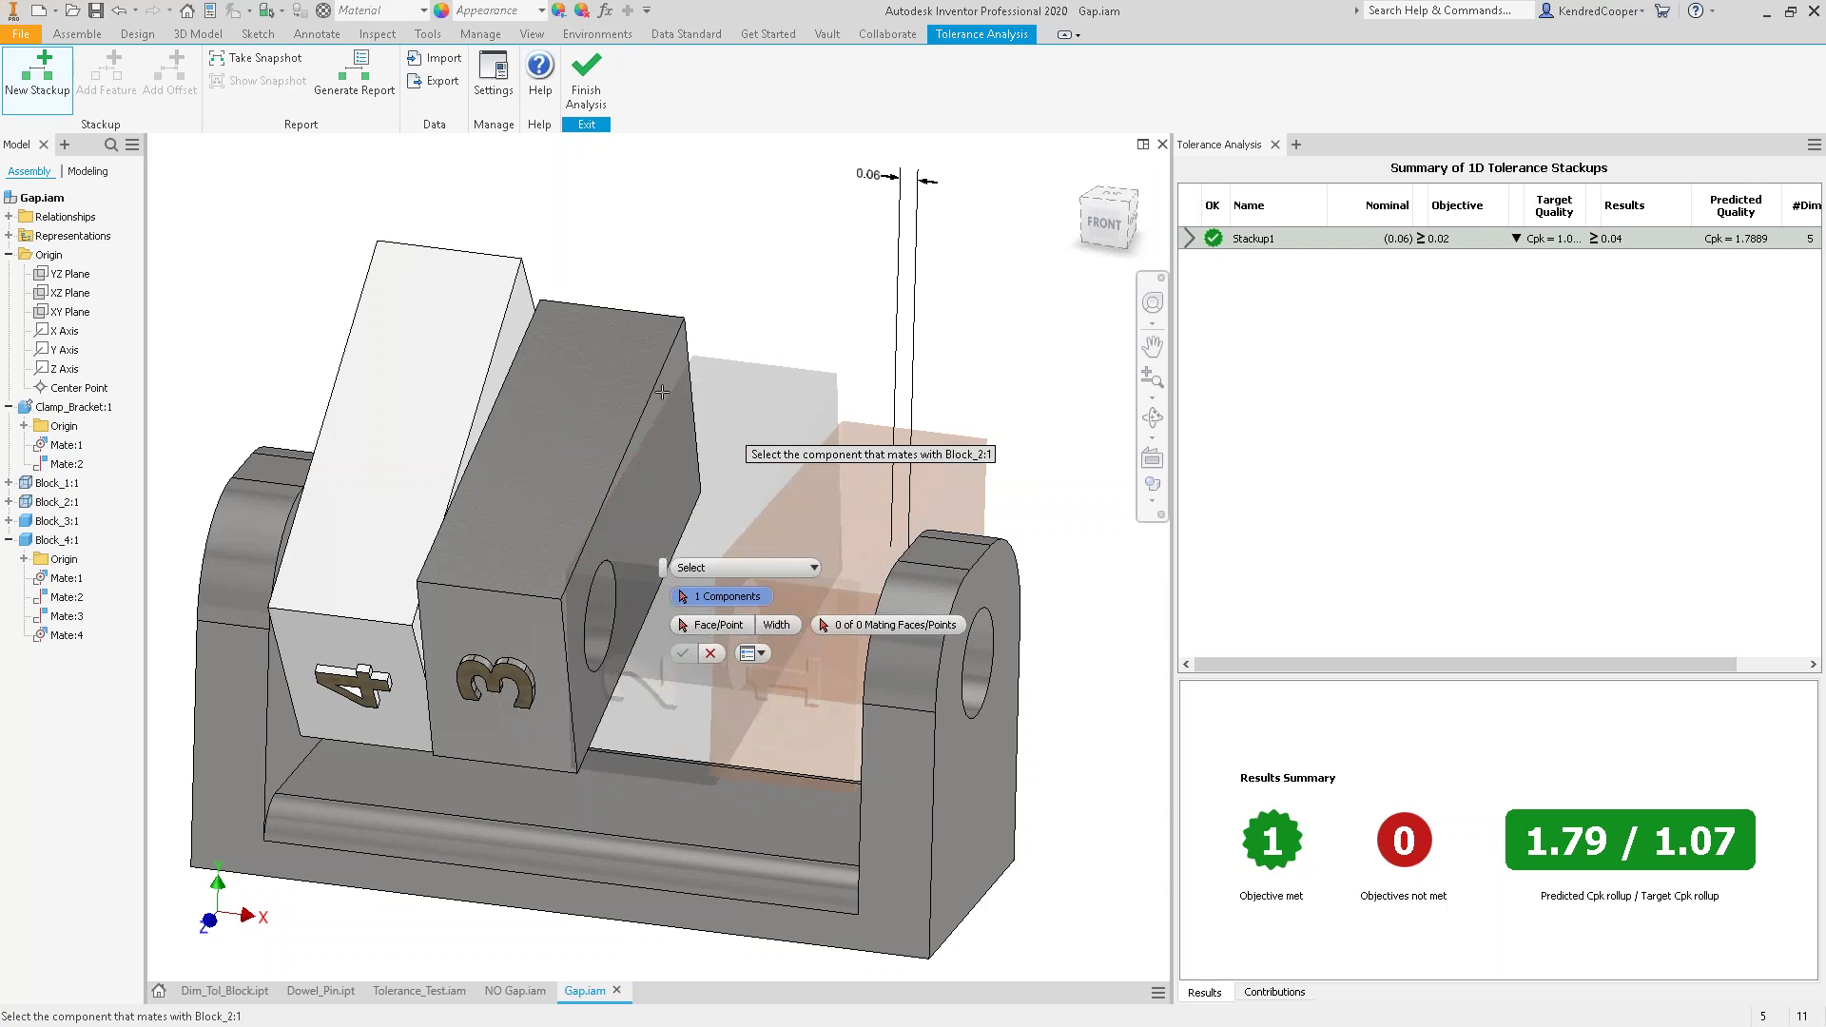
left_click(607, 373)
left_click(420, 312)
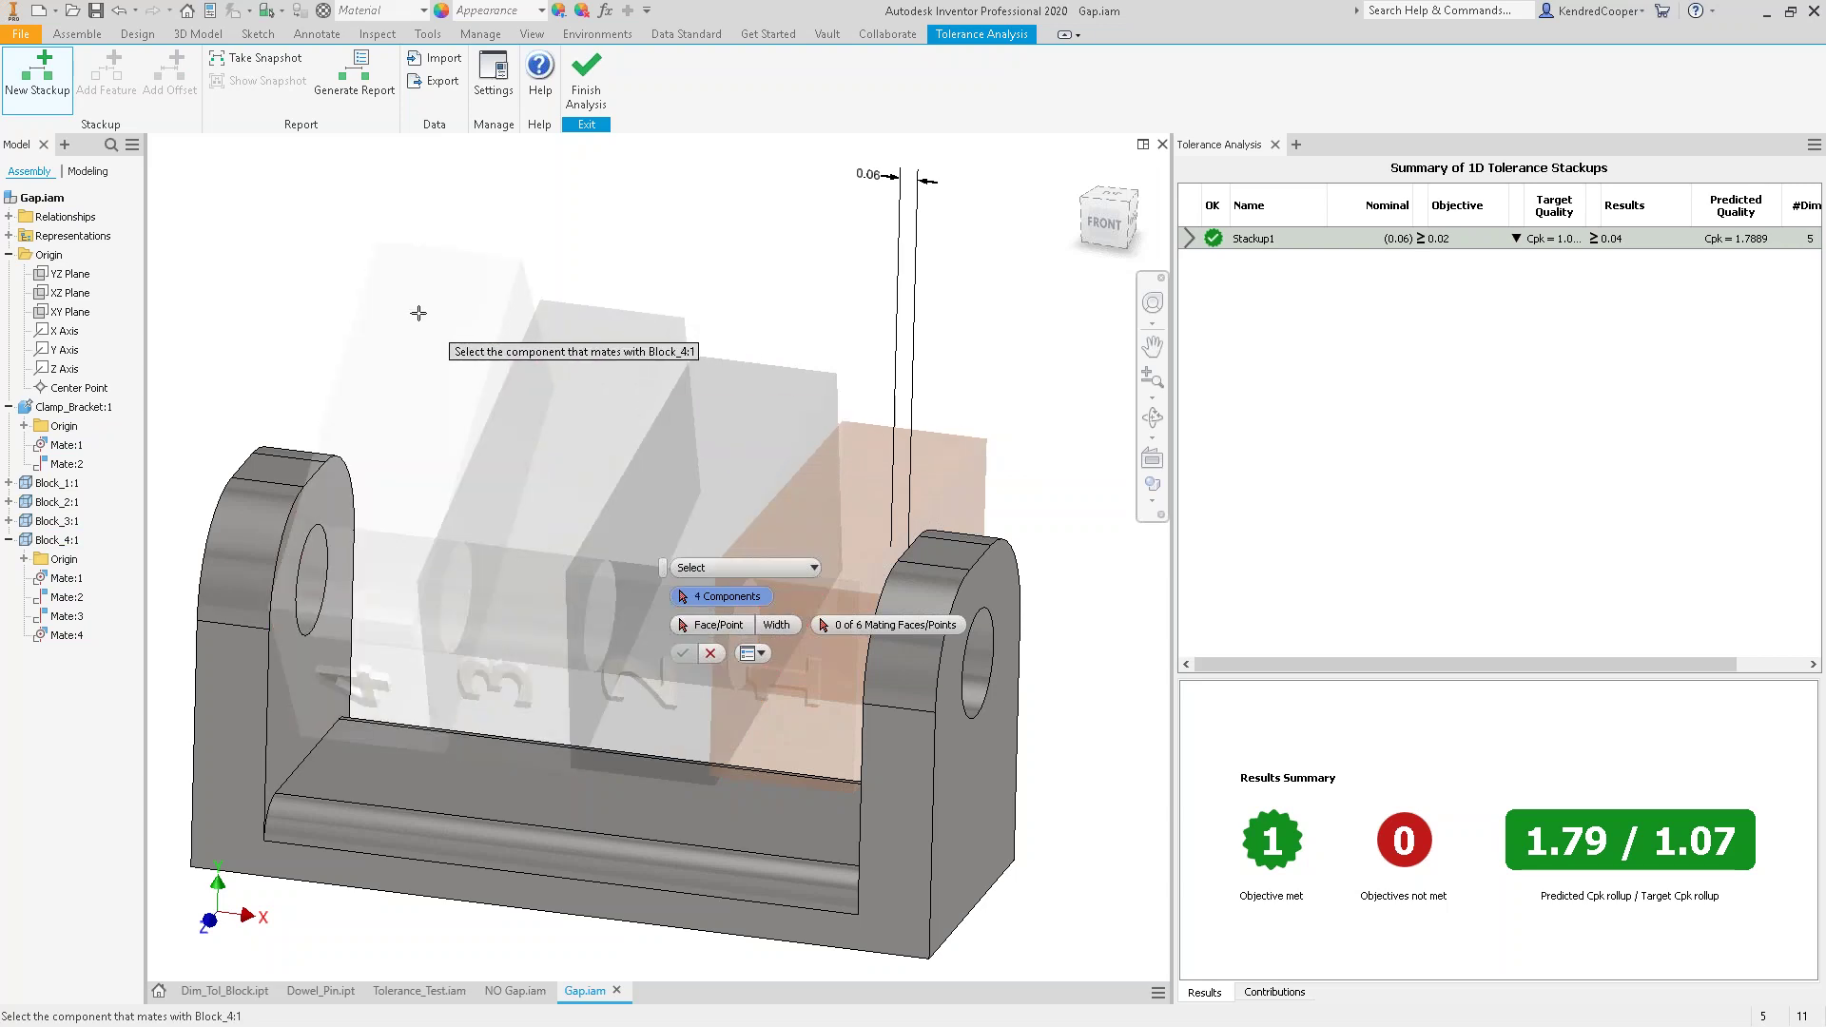
left_click(228, 537)
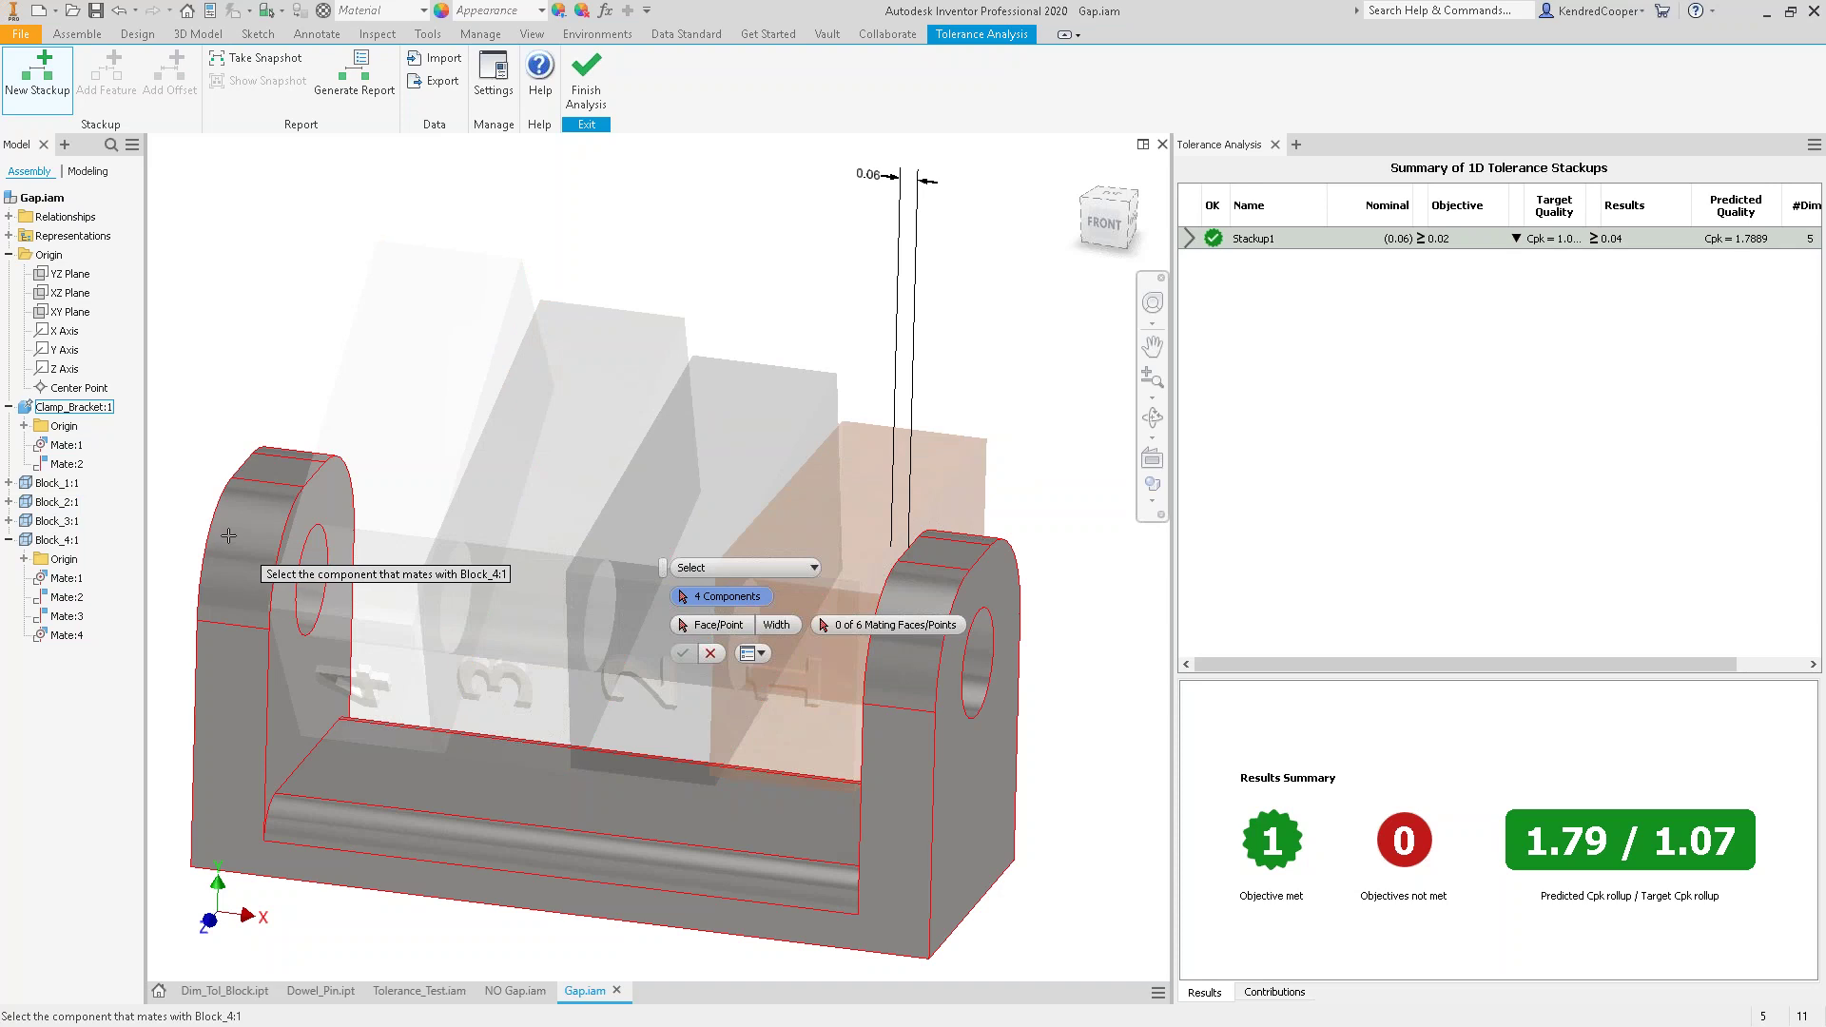
left_click(228, 538)
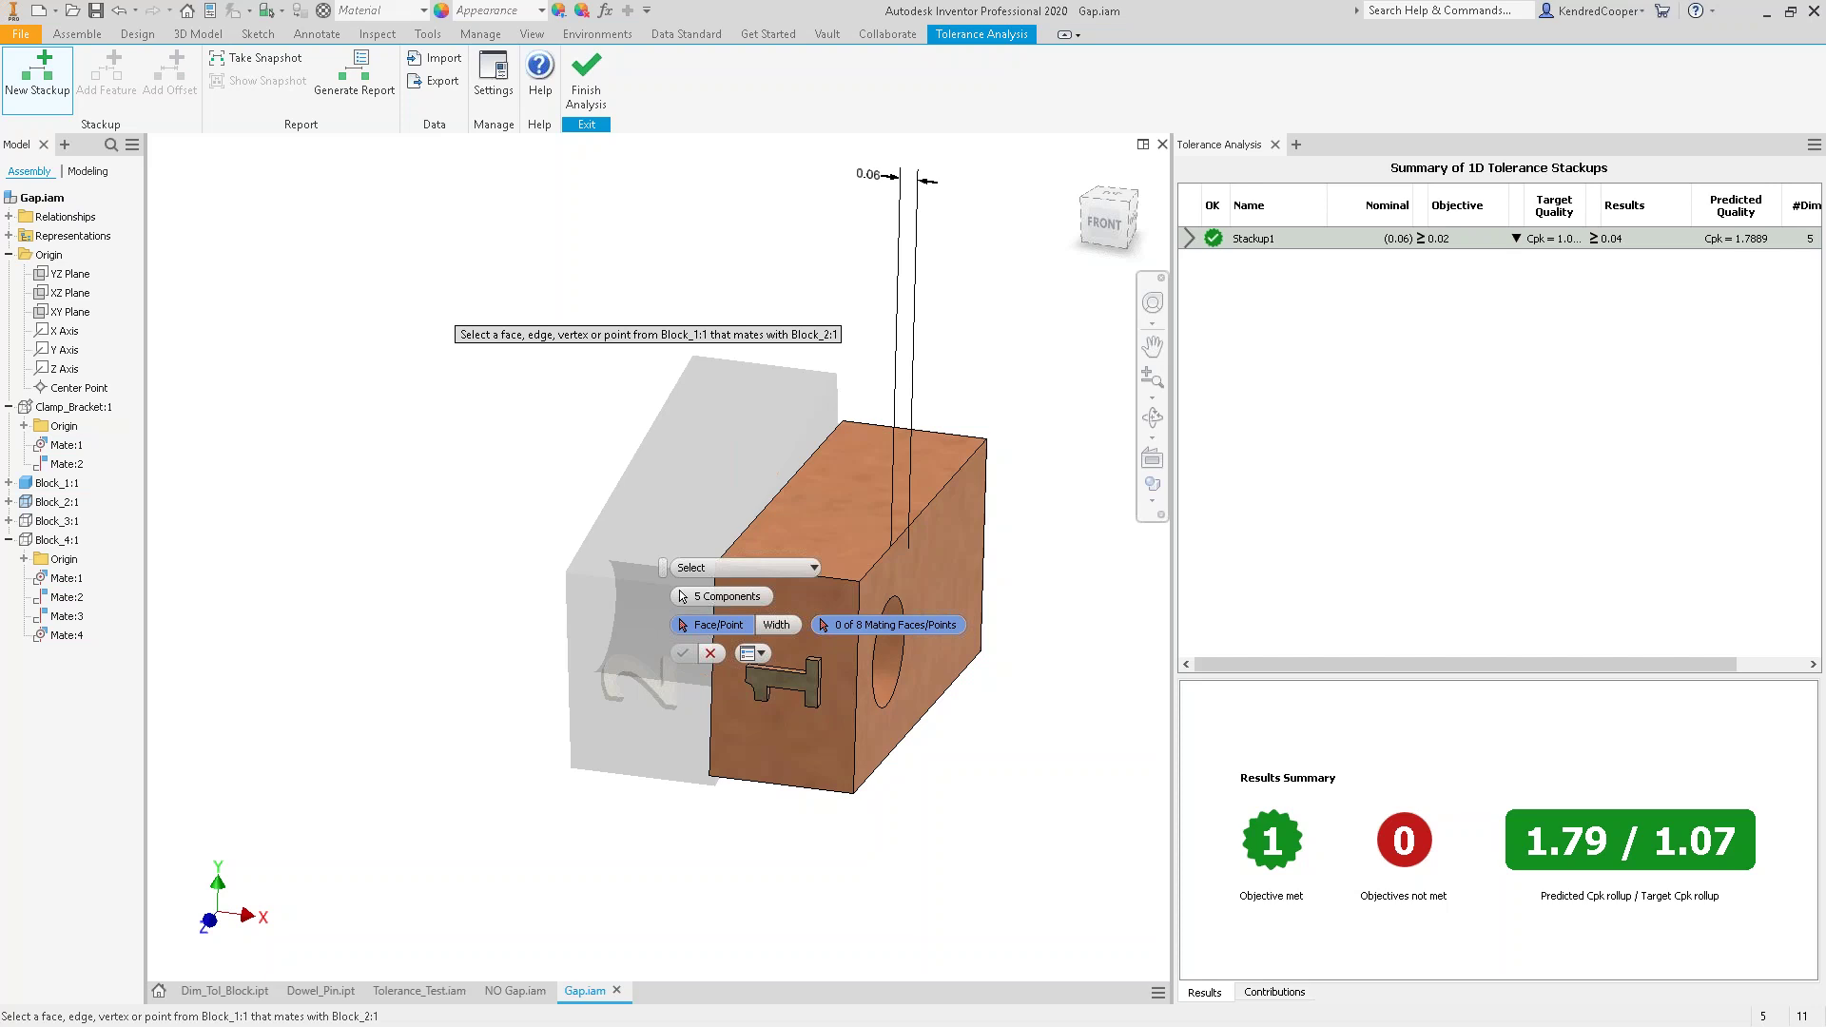
- Pick the mating faces between Block_1, Block_2, Block_3, Block_4 and the Clamp_Bracket until 8 of 8 are found
middle_click_drag(775, 221, 685, 464, "shift")
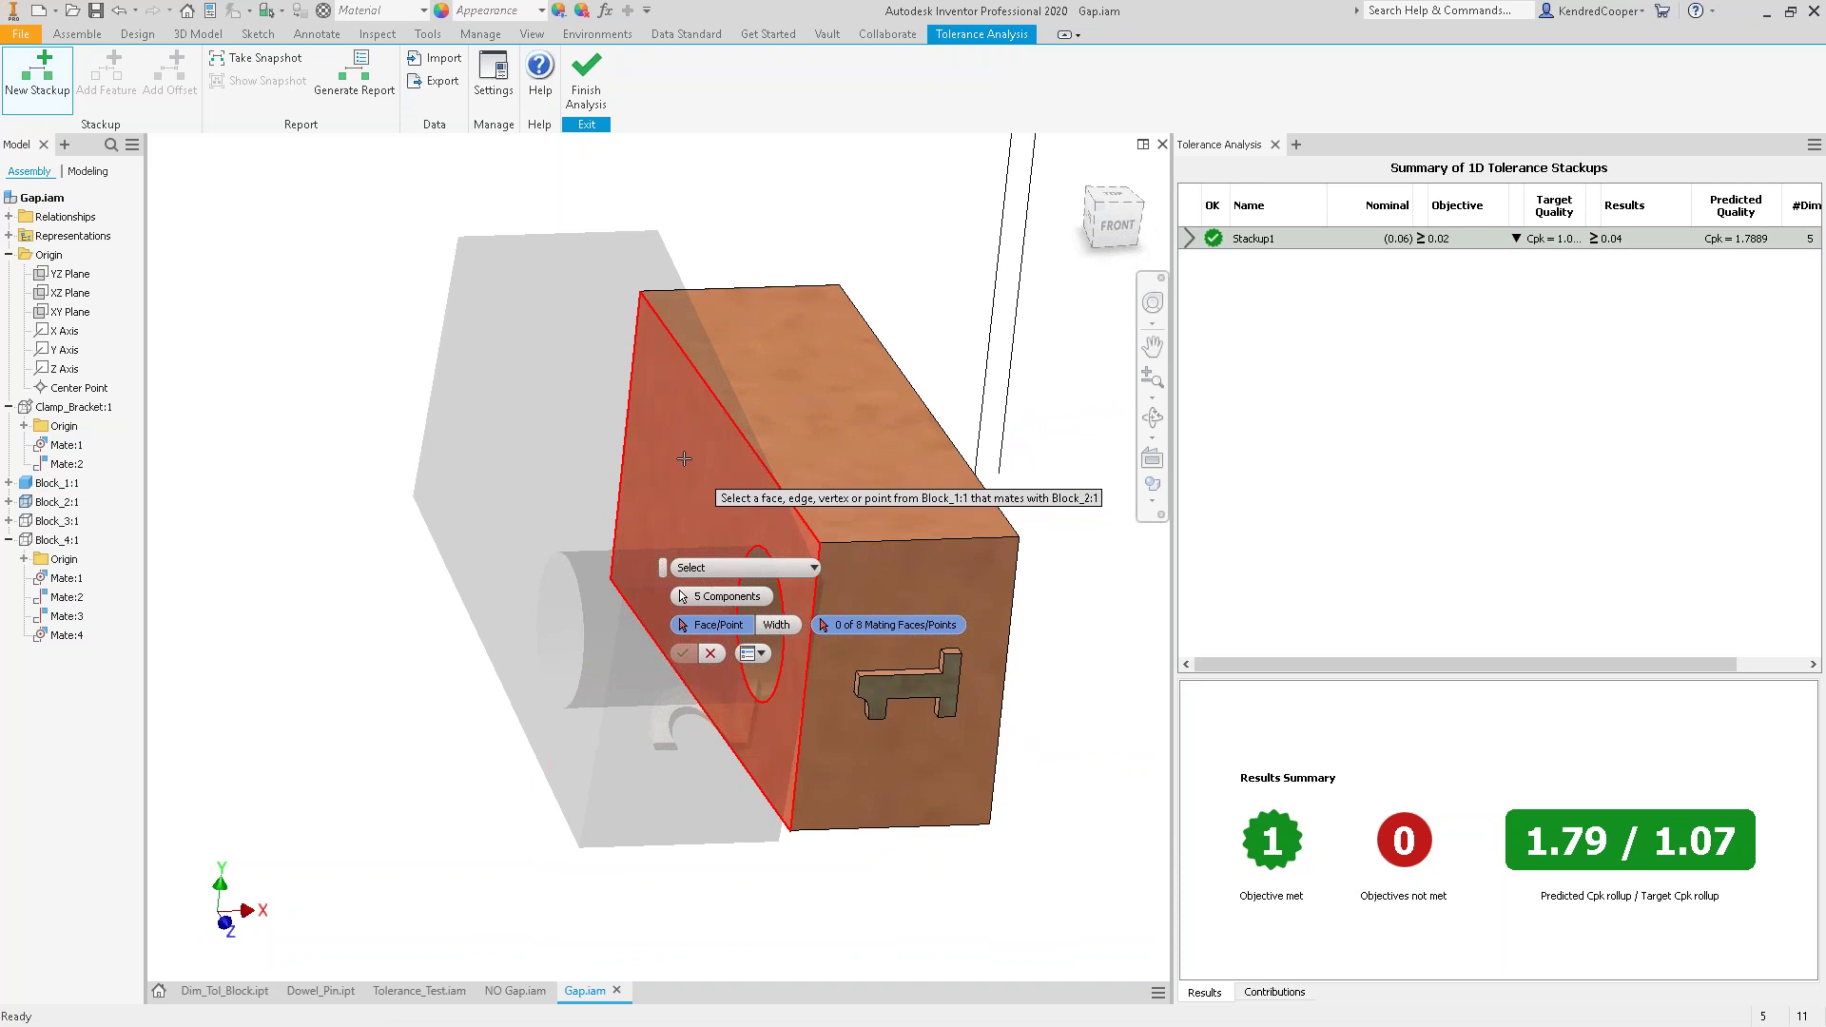
left_click(683, 458)
middle_click_drag(547, 140, 872, 390, "shift")
left_click(872, 391)
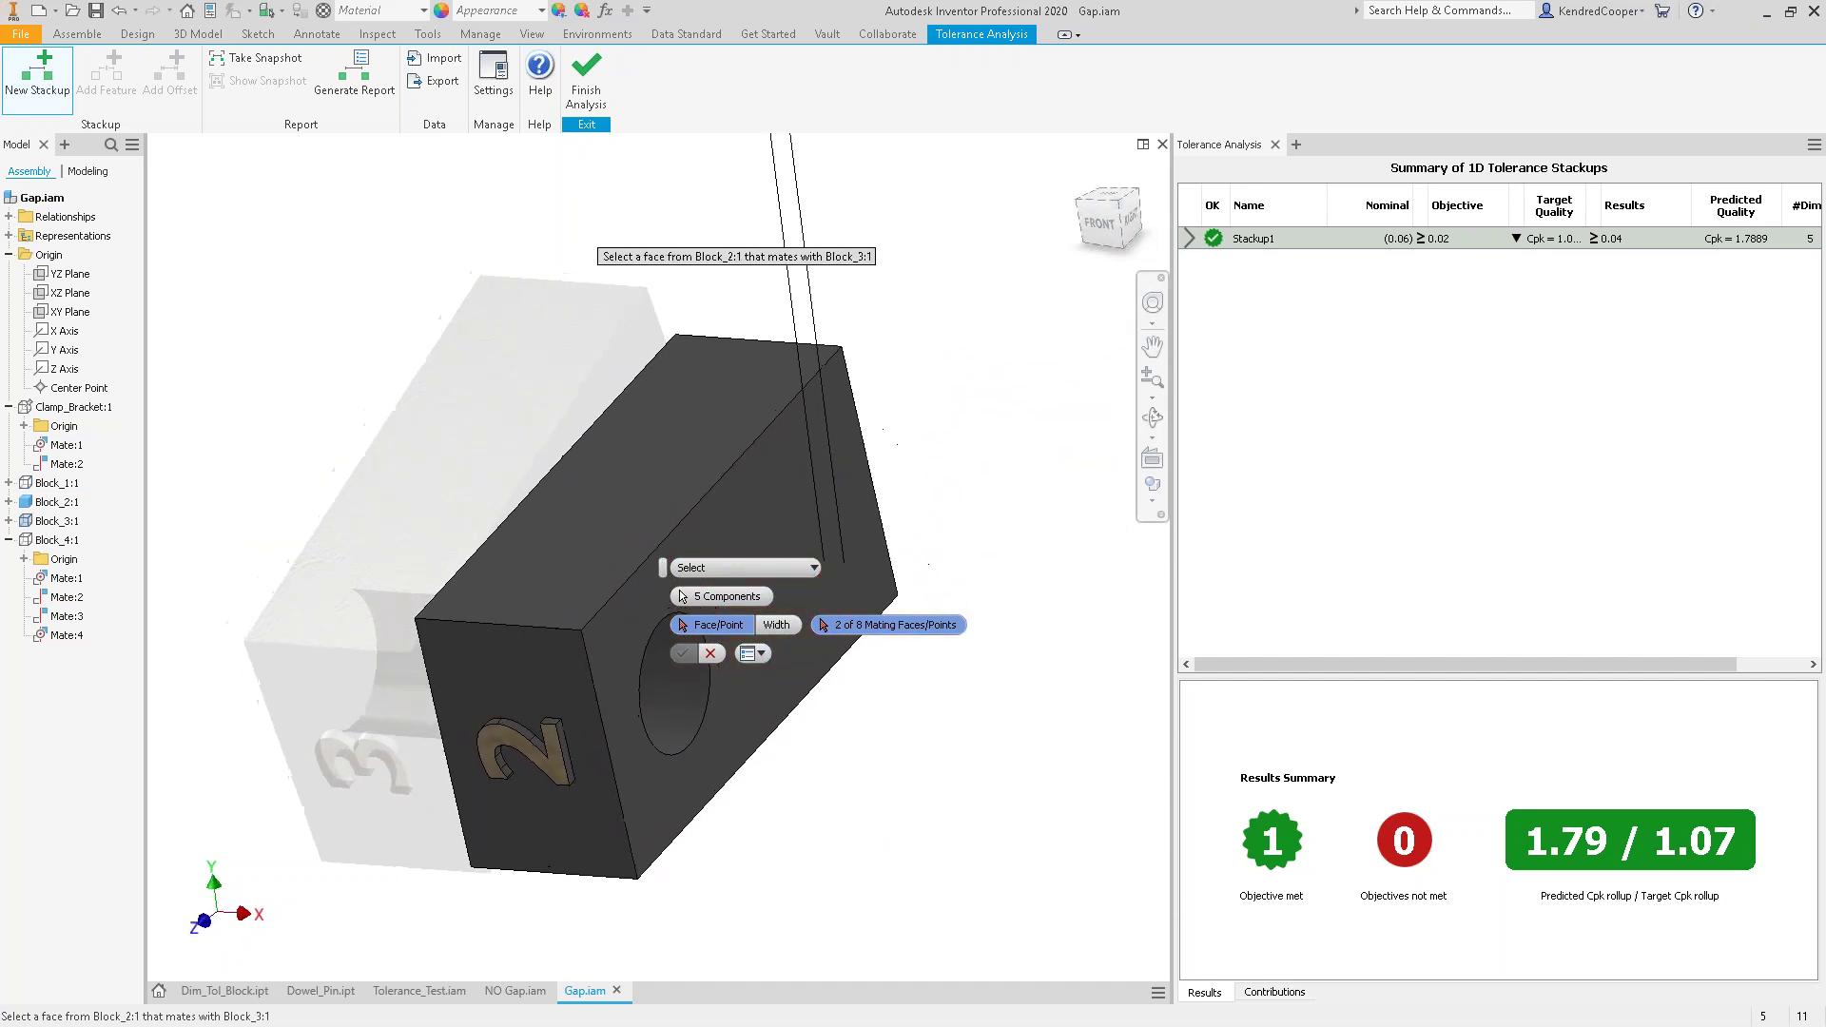
middle_click_drag(565, 218, 471, 226, "shift")
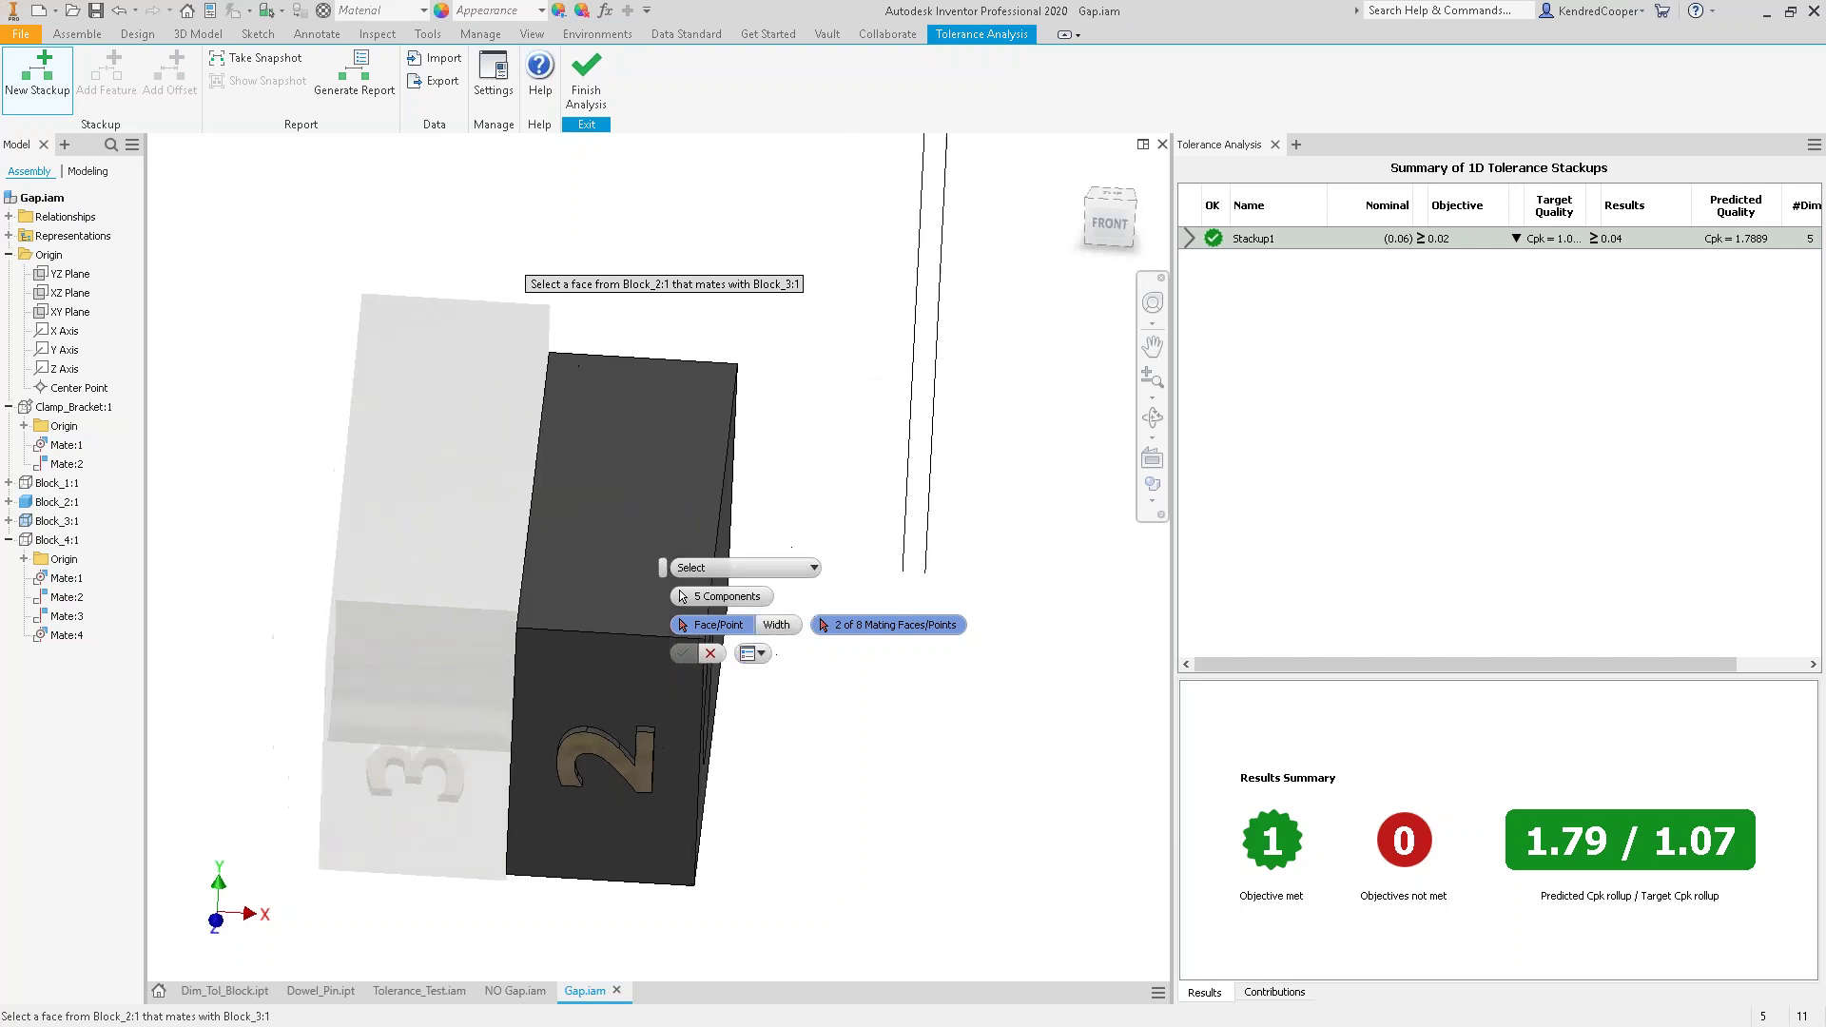
left_click(504, 451)
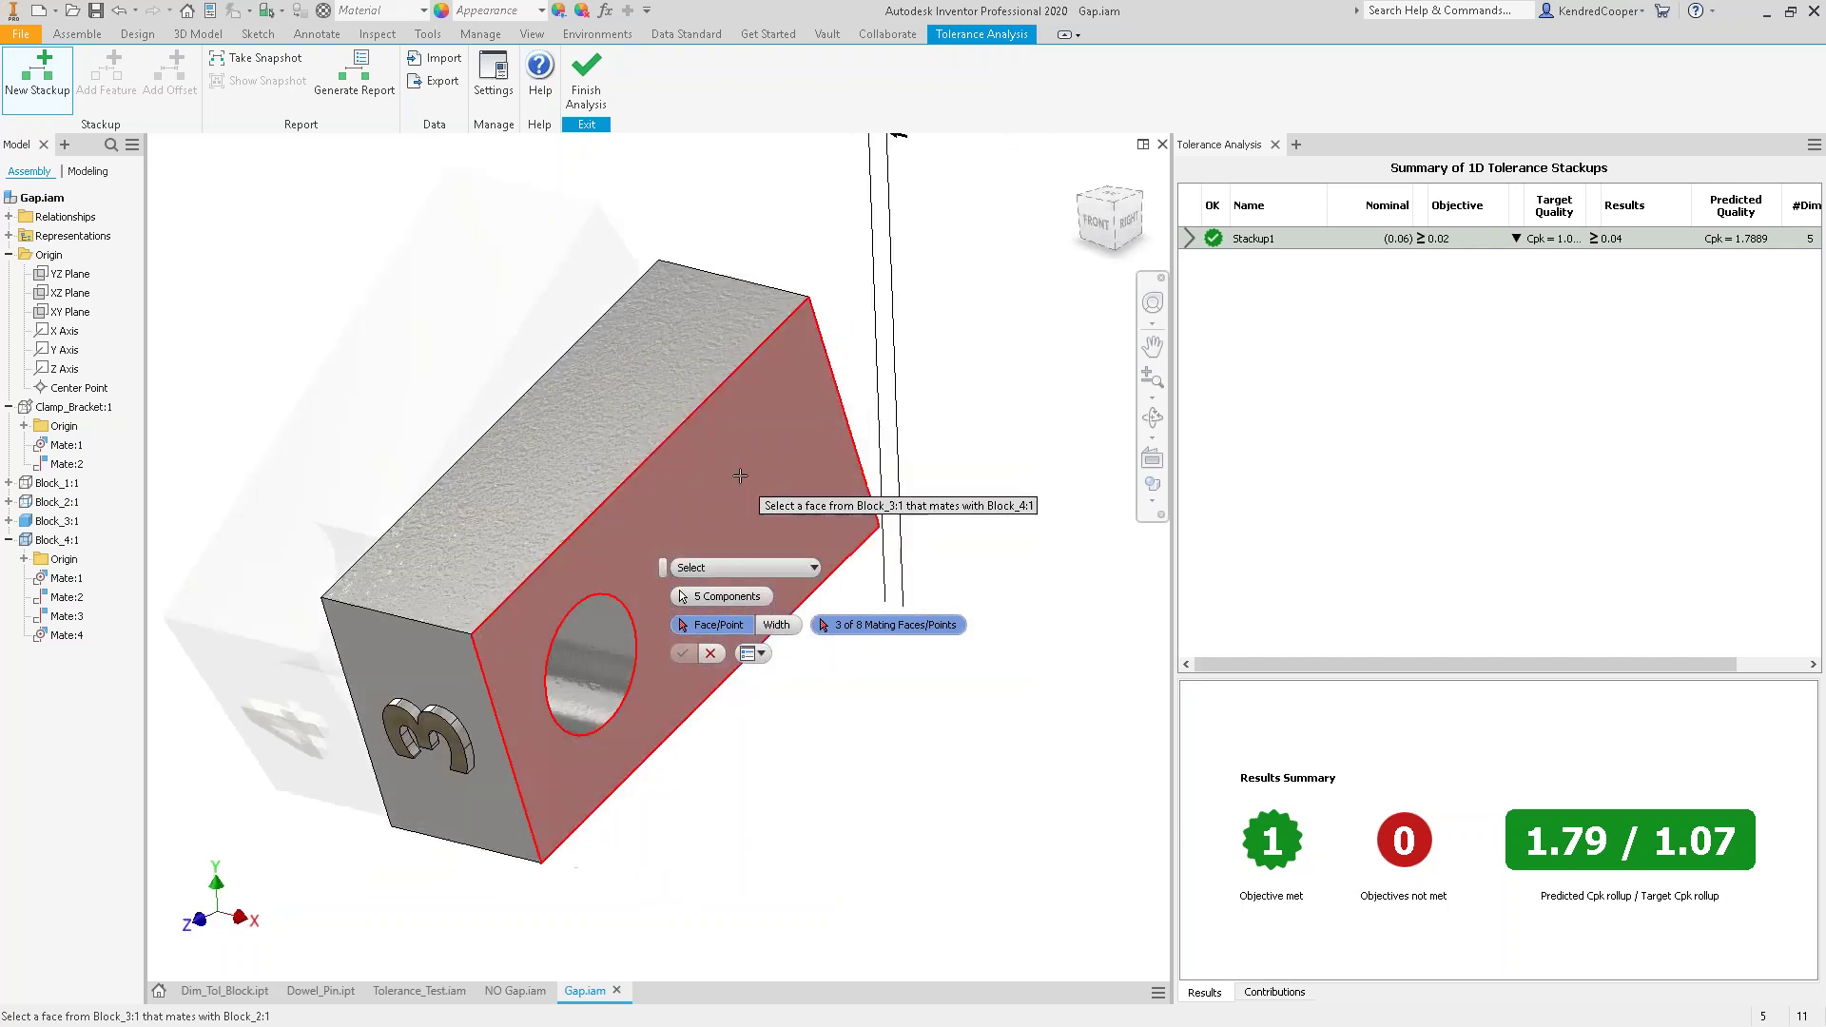
left_click(403, 455)
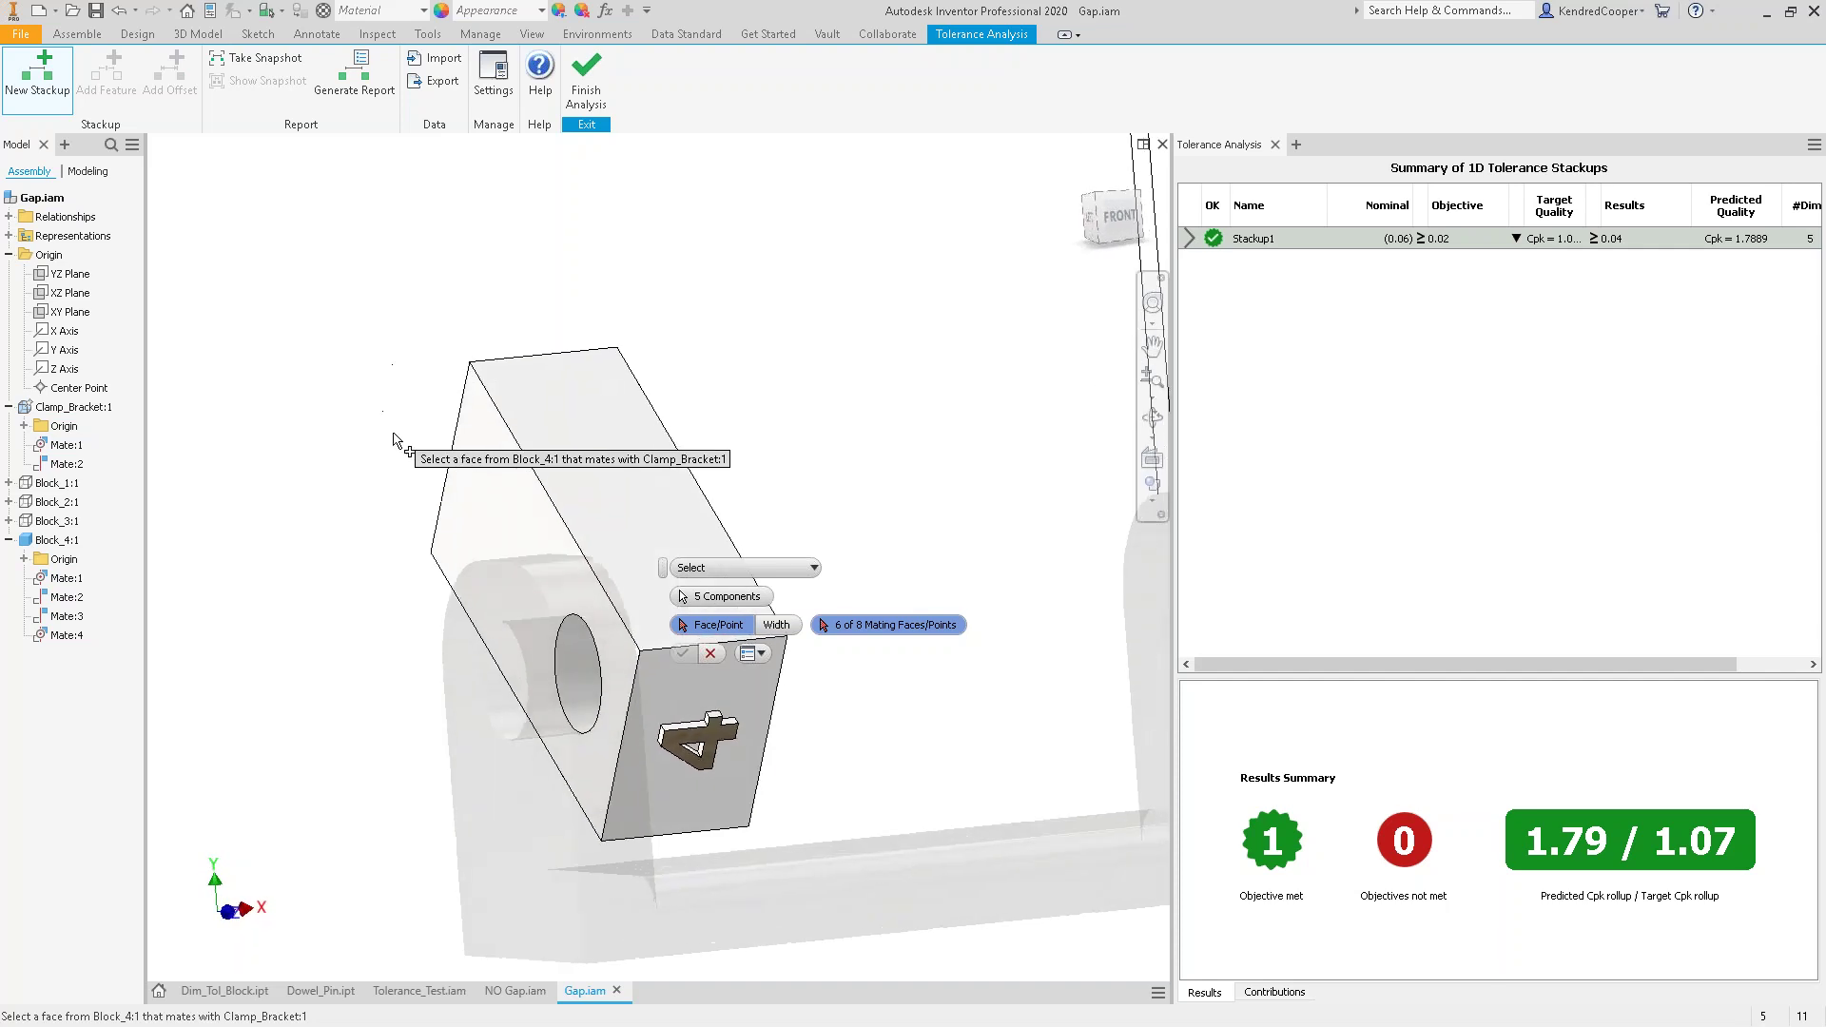
left_click(466, 480)
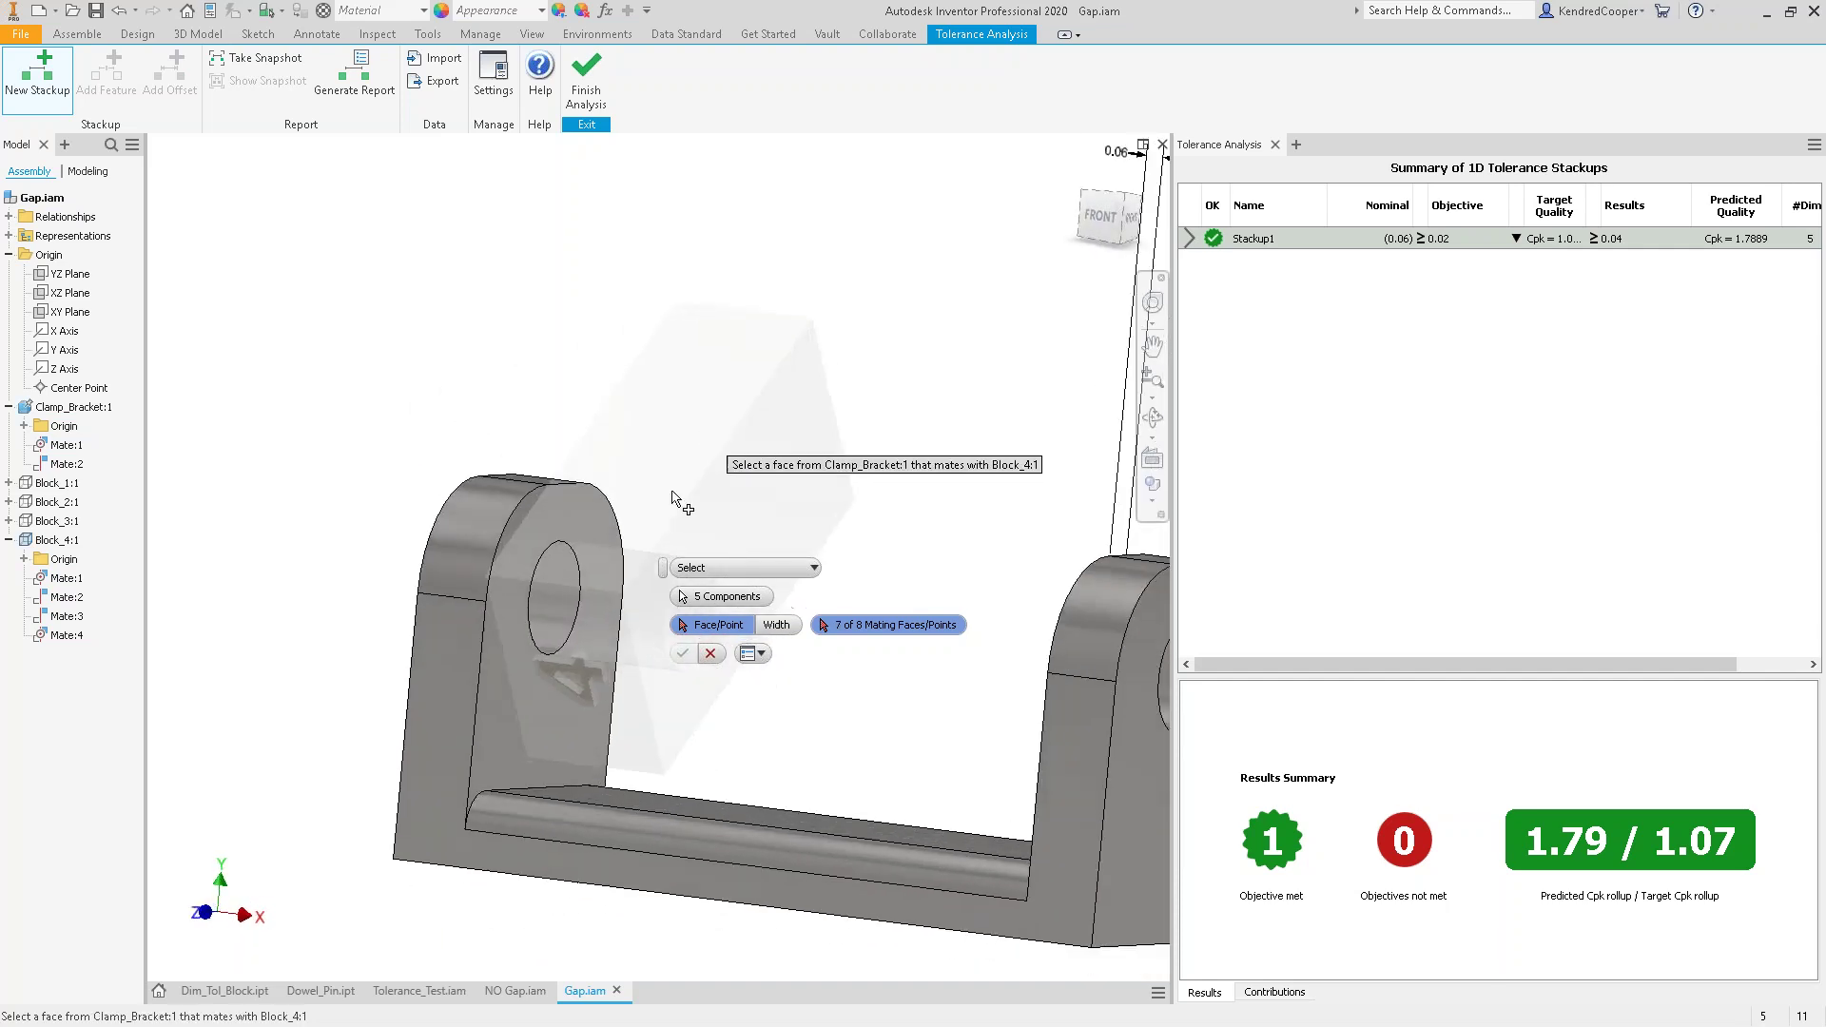
left_click(533, 686)
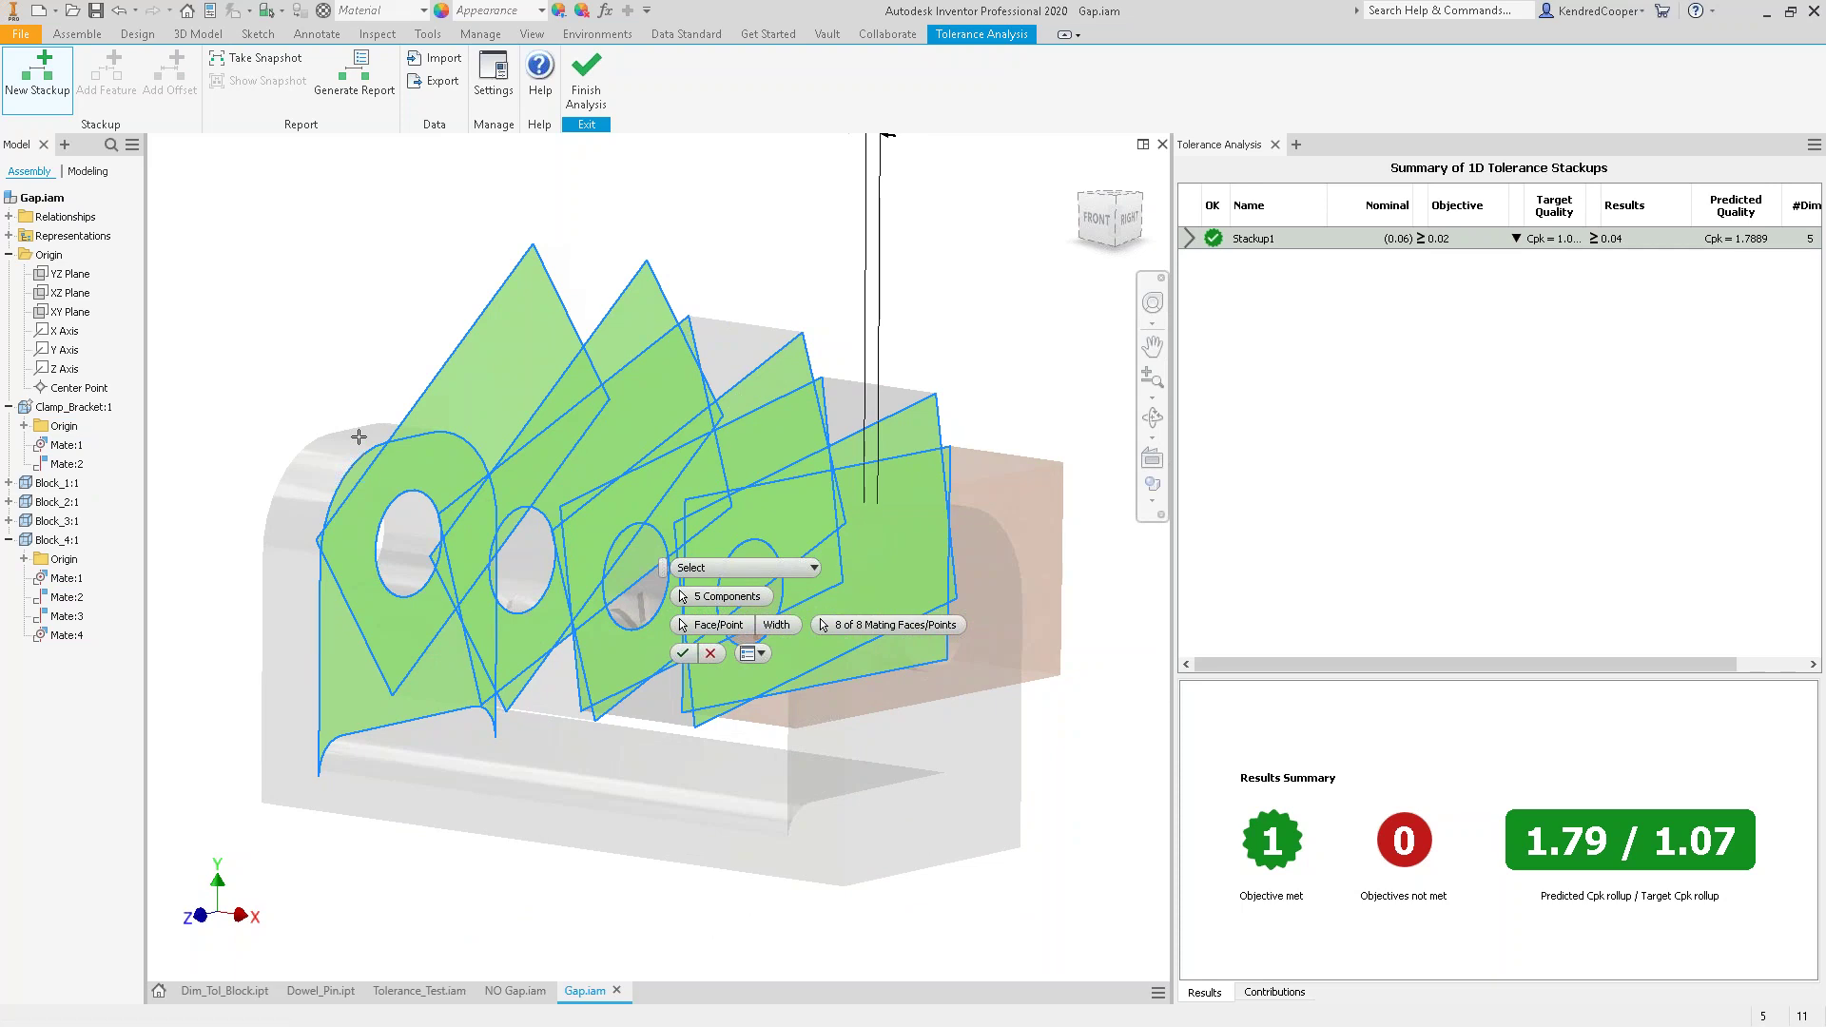
- Create Stackup2 and set its objective to a statistical Cpk target
left_click(685, 654)
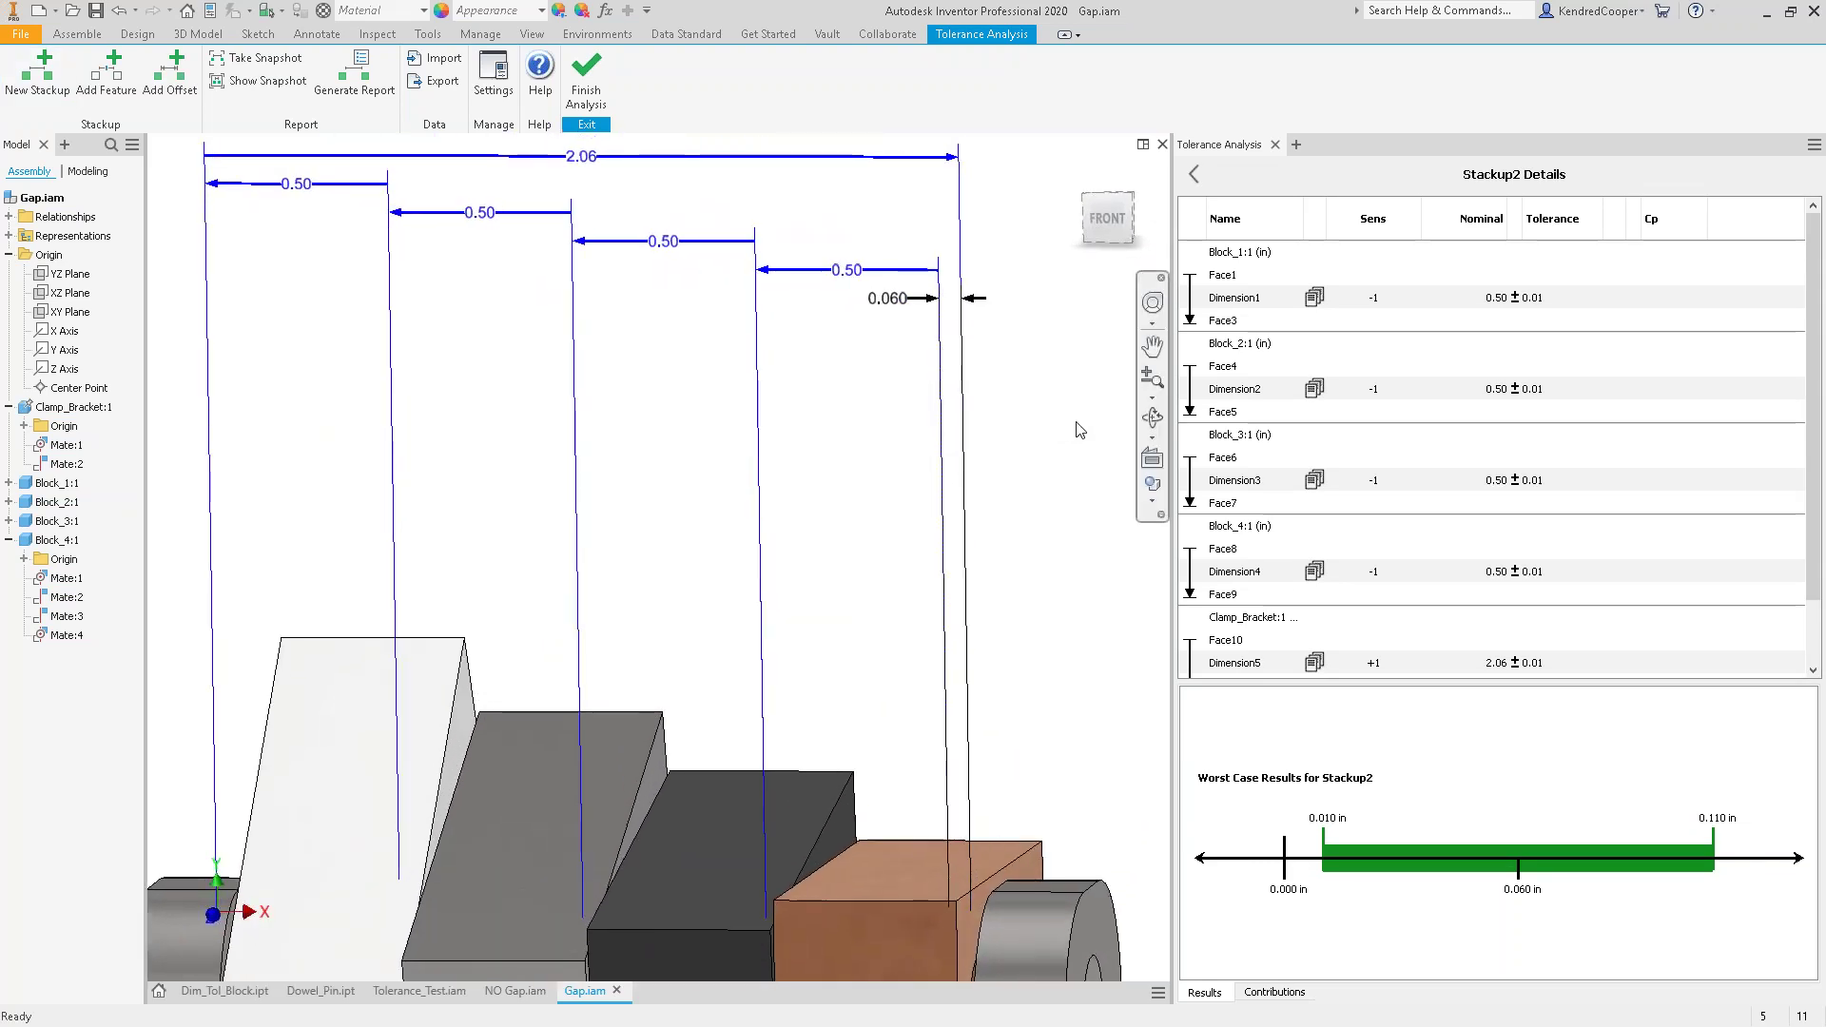
scroll(1816, 532, "down", 1)
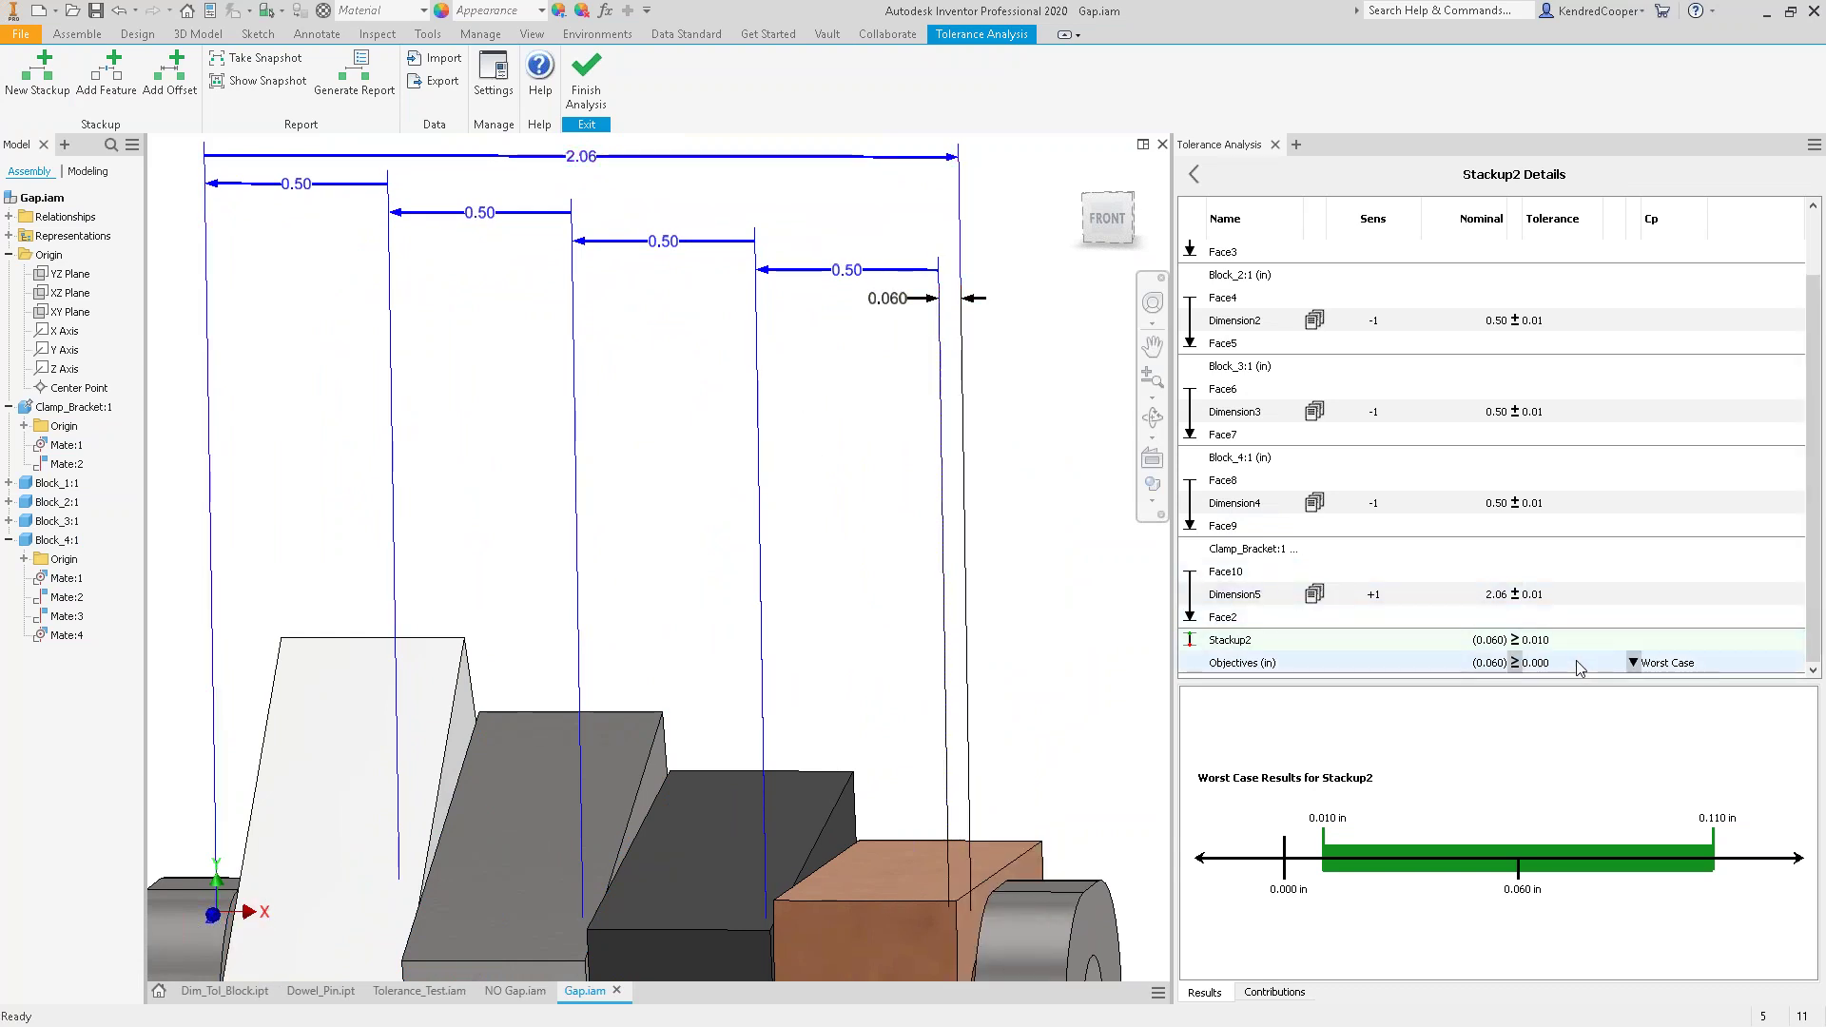
left_click(1632, 663)
left_click(1667, 707)
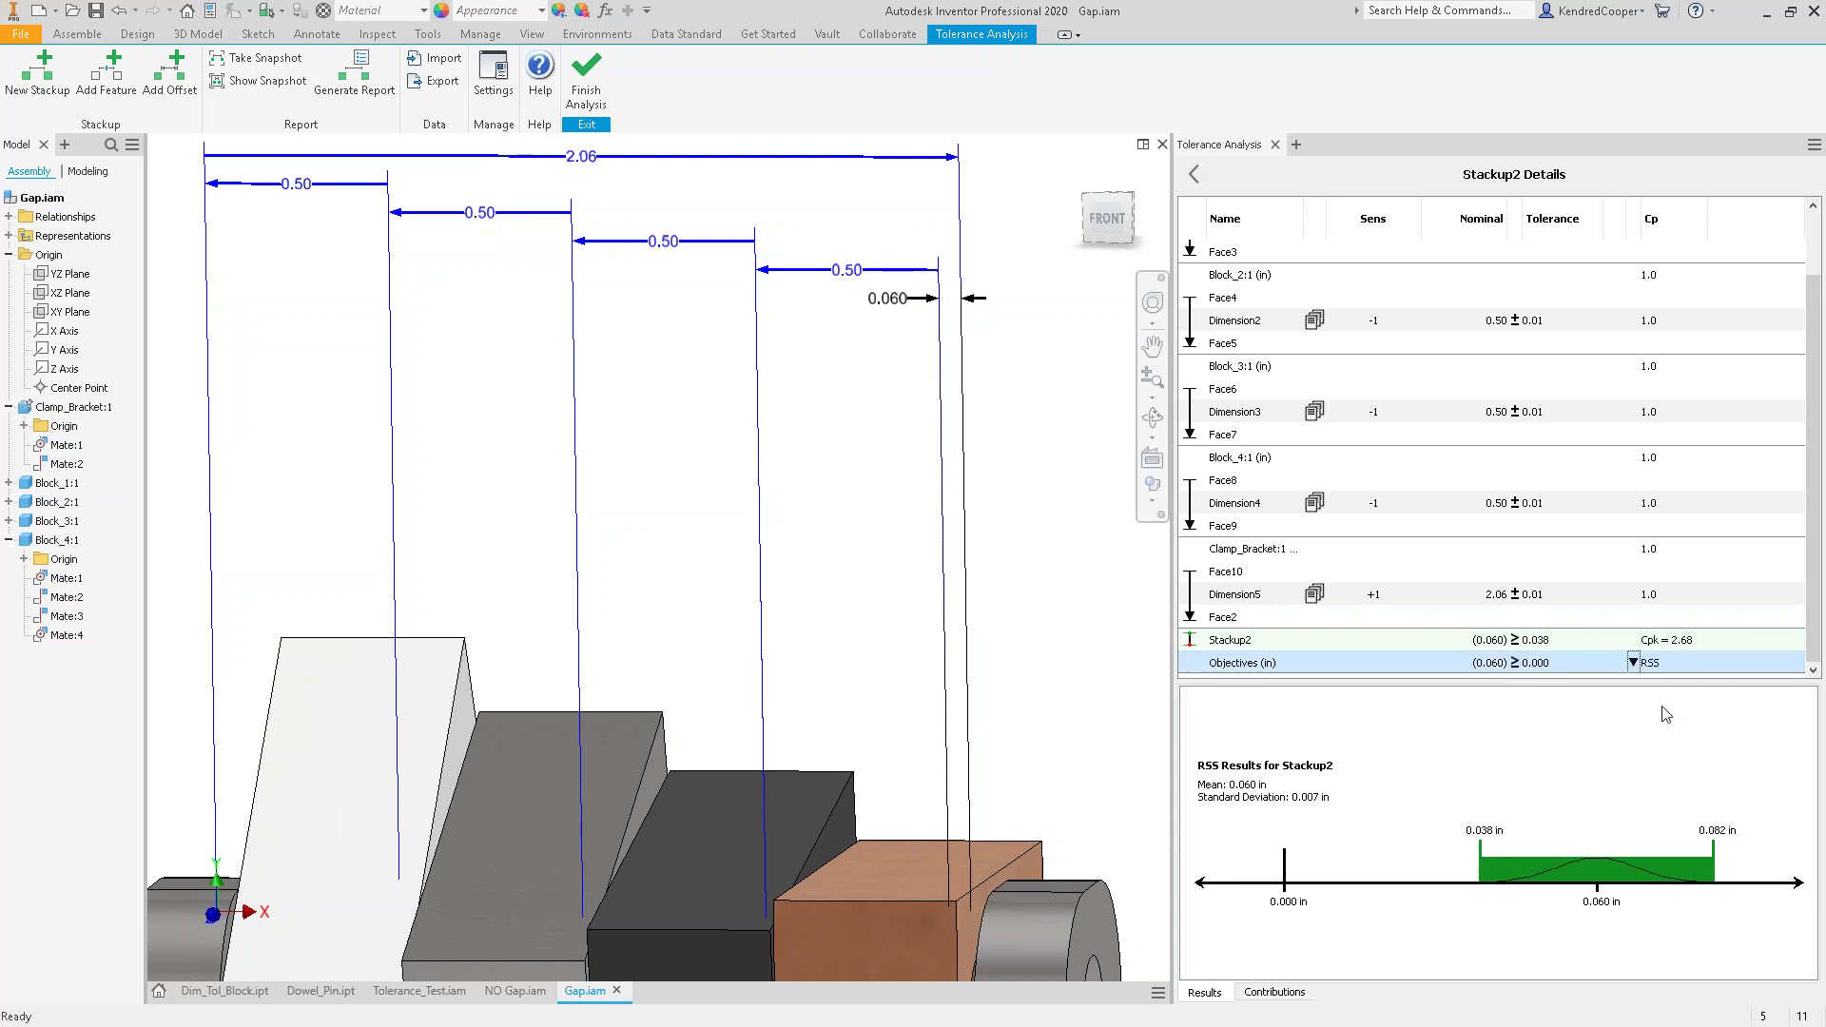
left_click(1633, 663)
mouse_move(1678, 728)
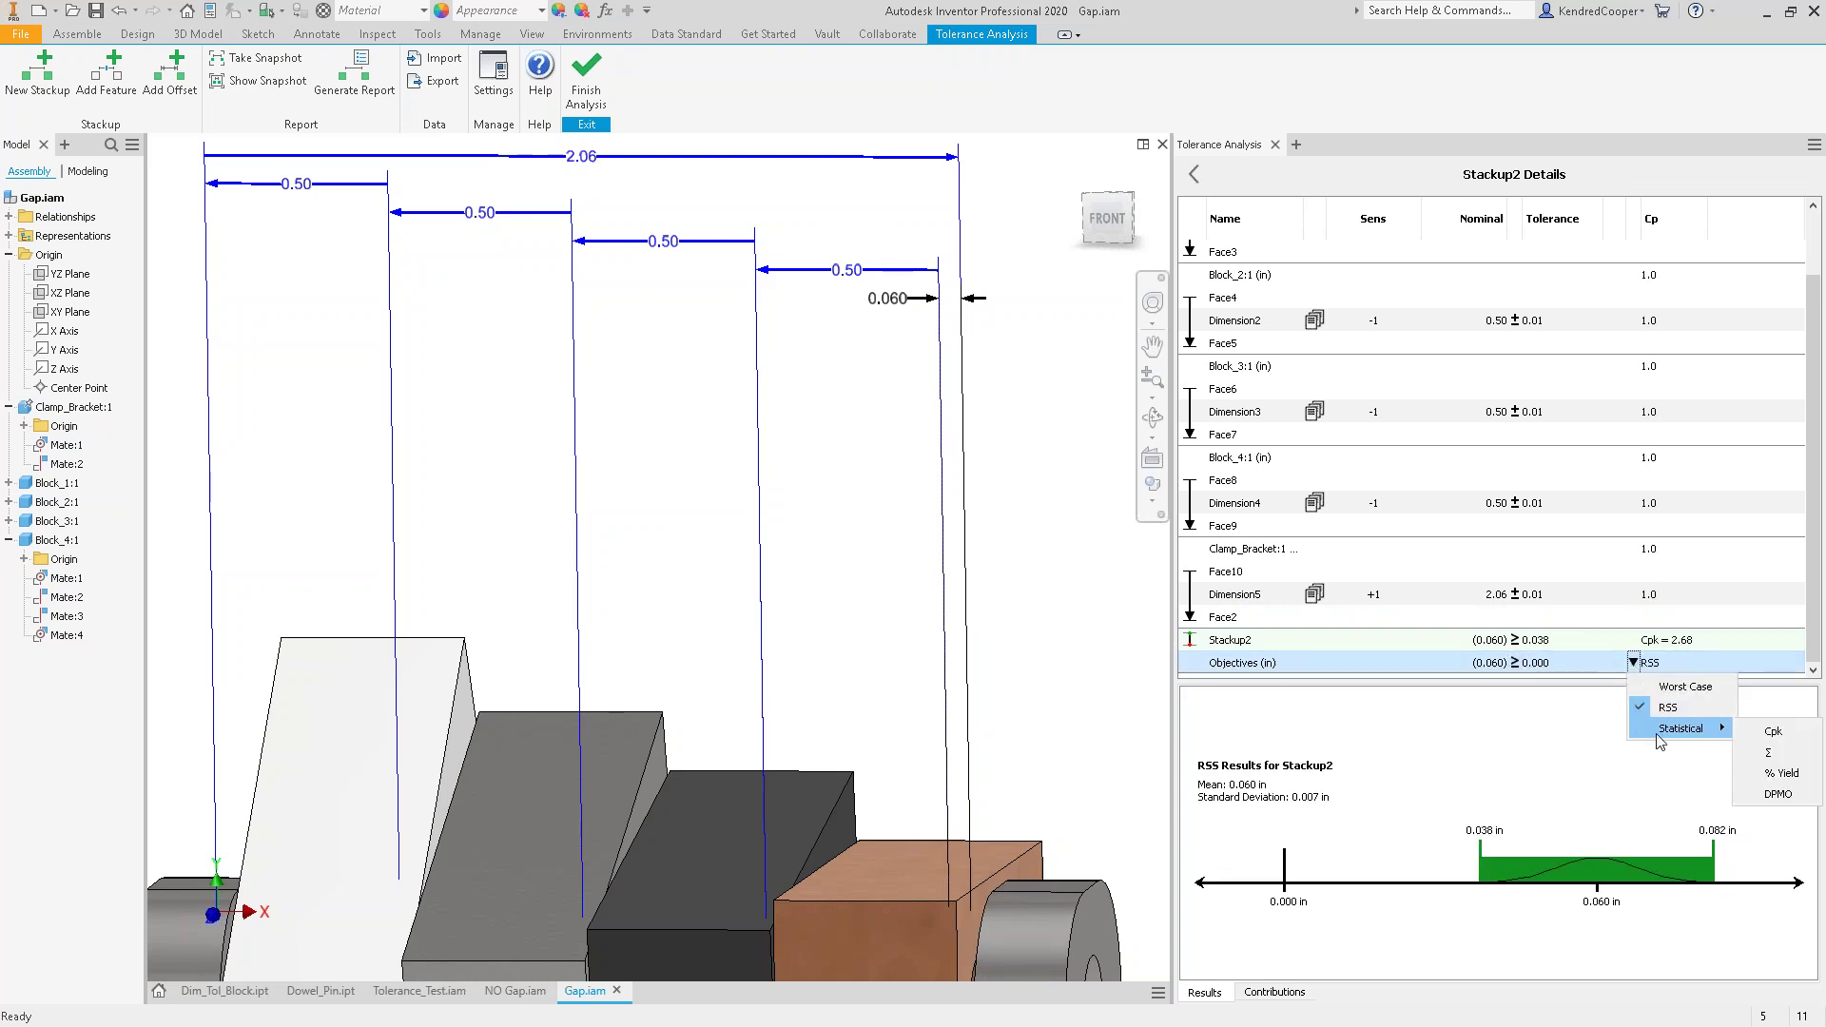
left_click(1793, 741)
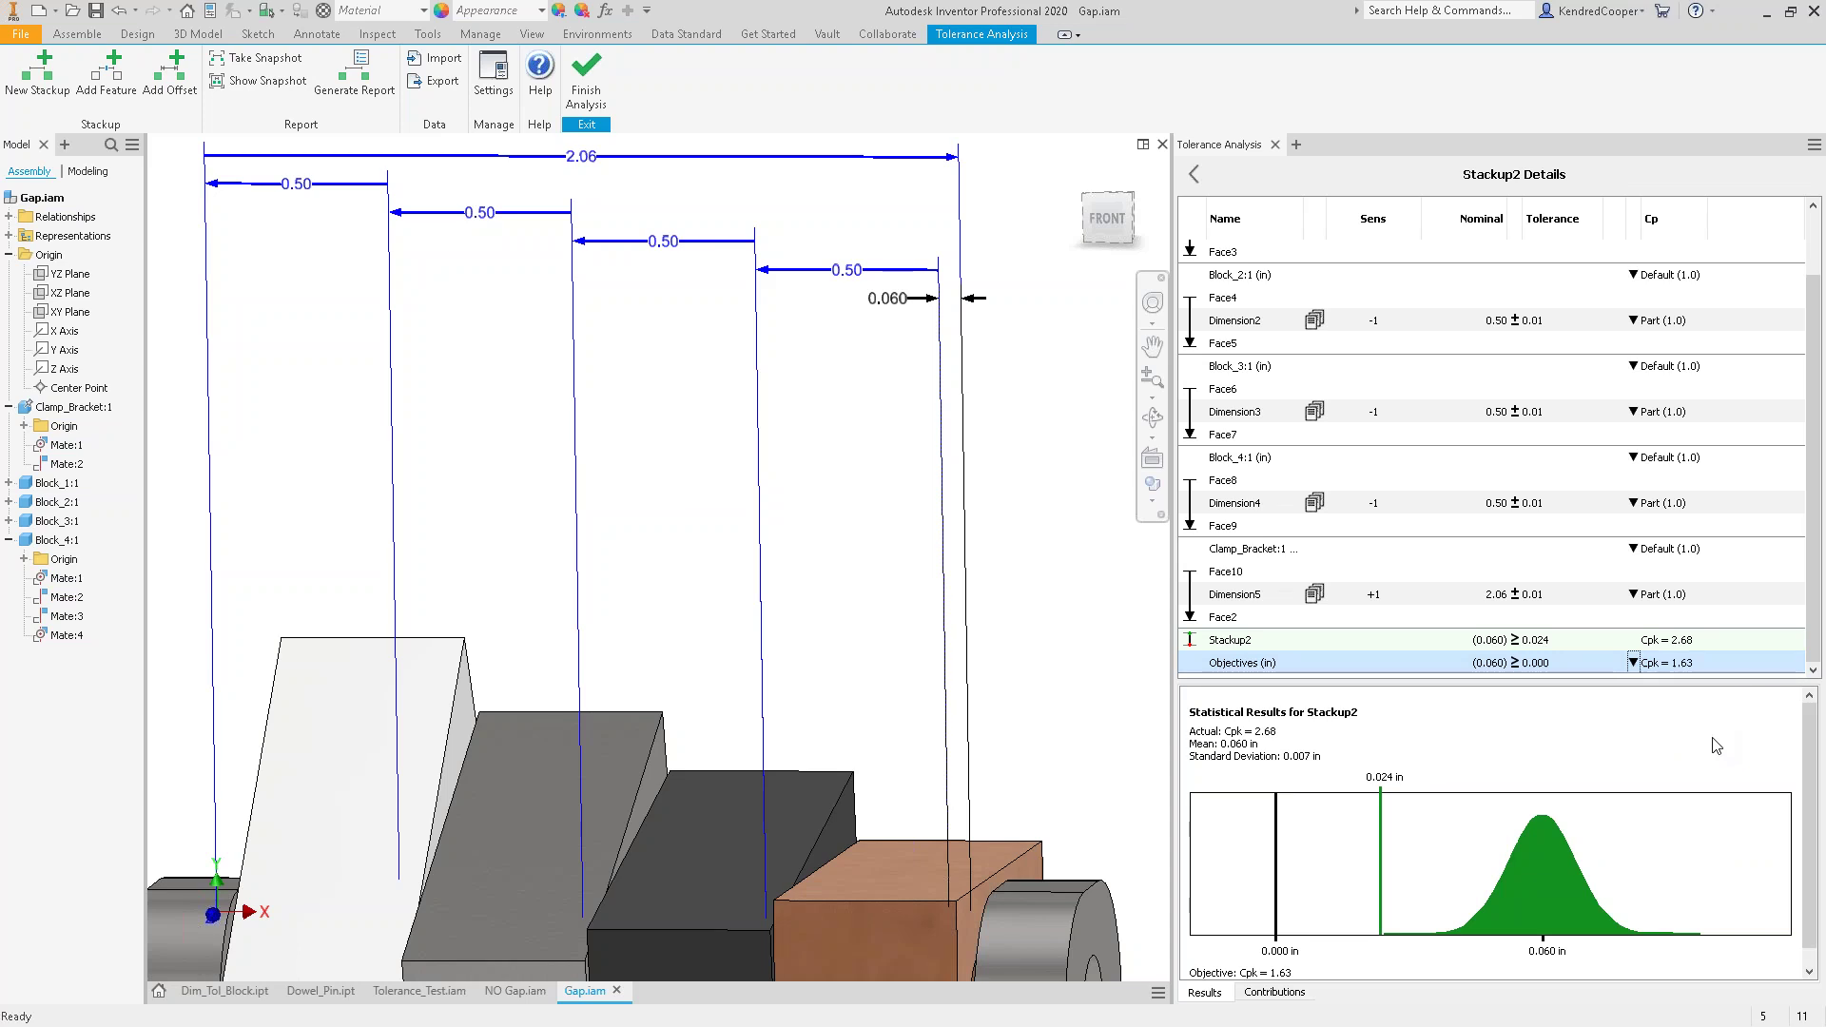
- Adjust the assembly view and browse the Environments commands before returning to Tolerance Analysis
key("F5")
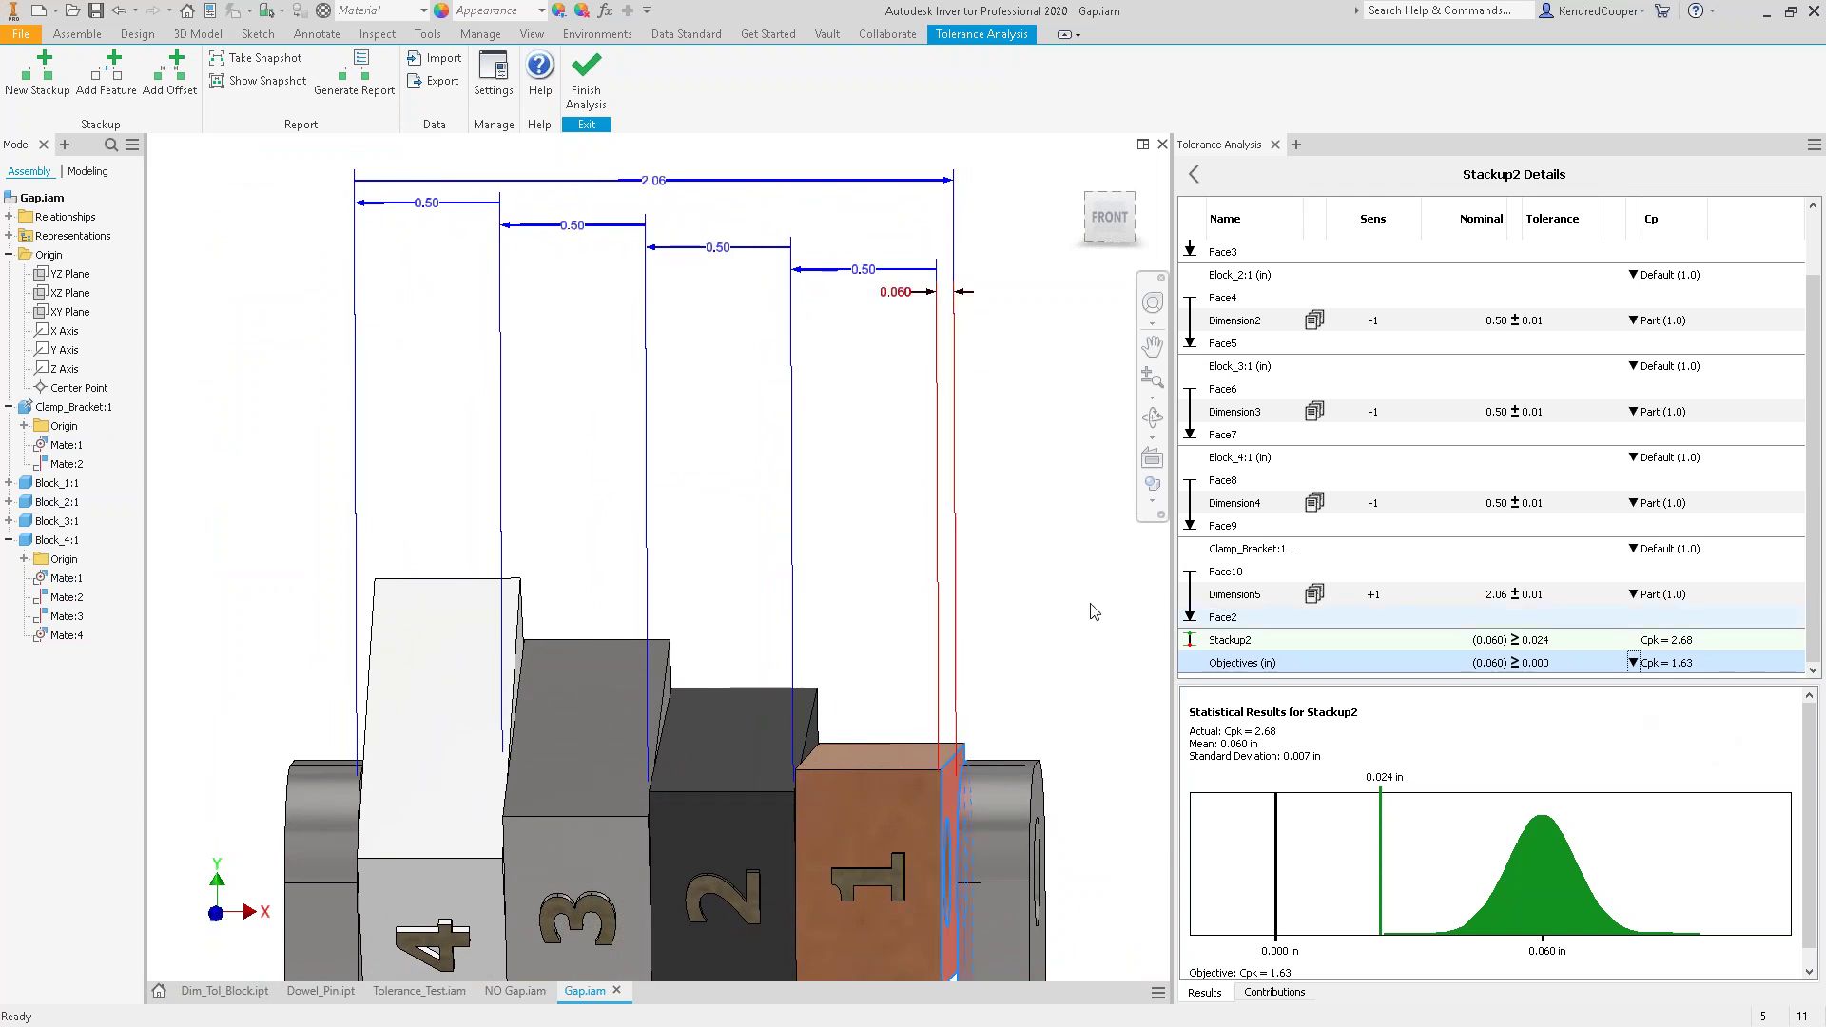
left_click(1052, 576)
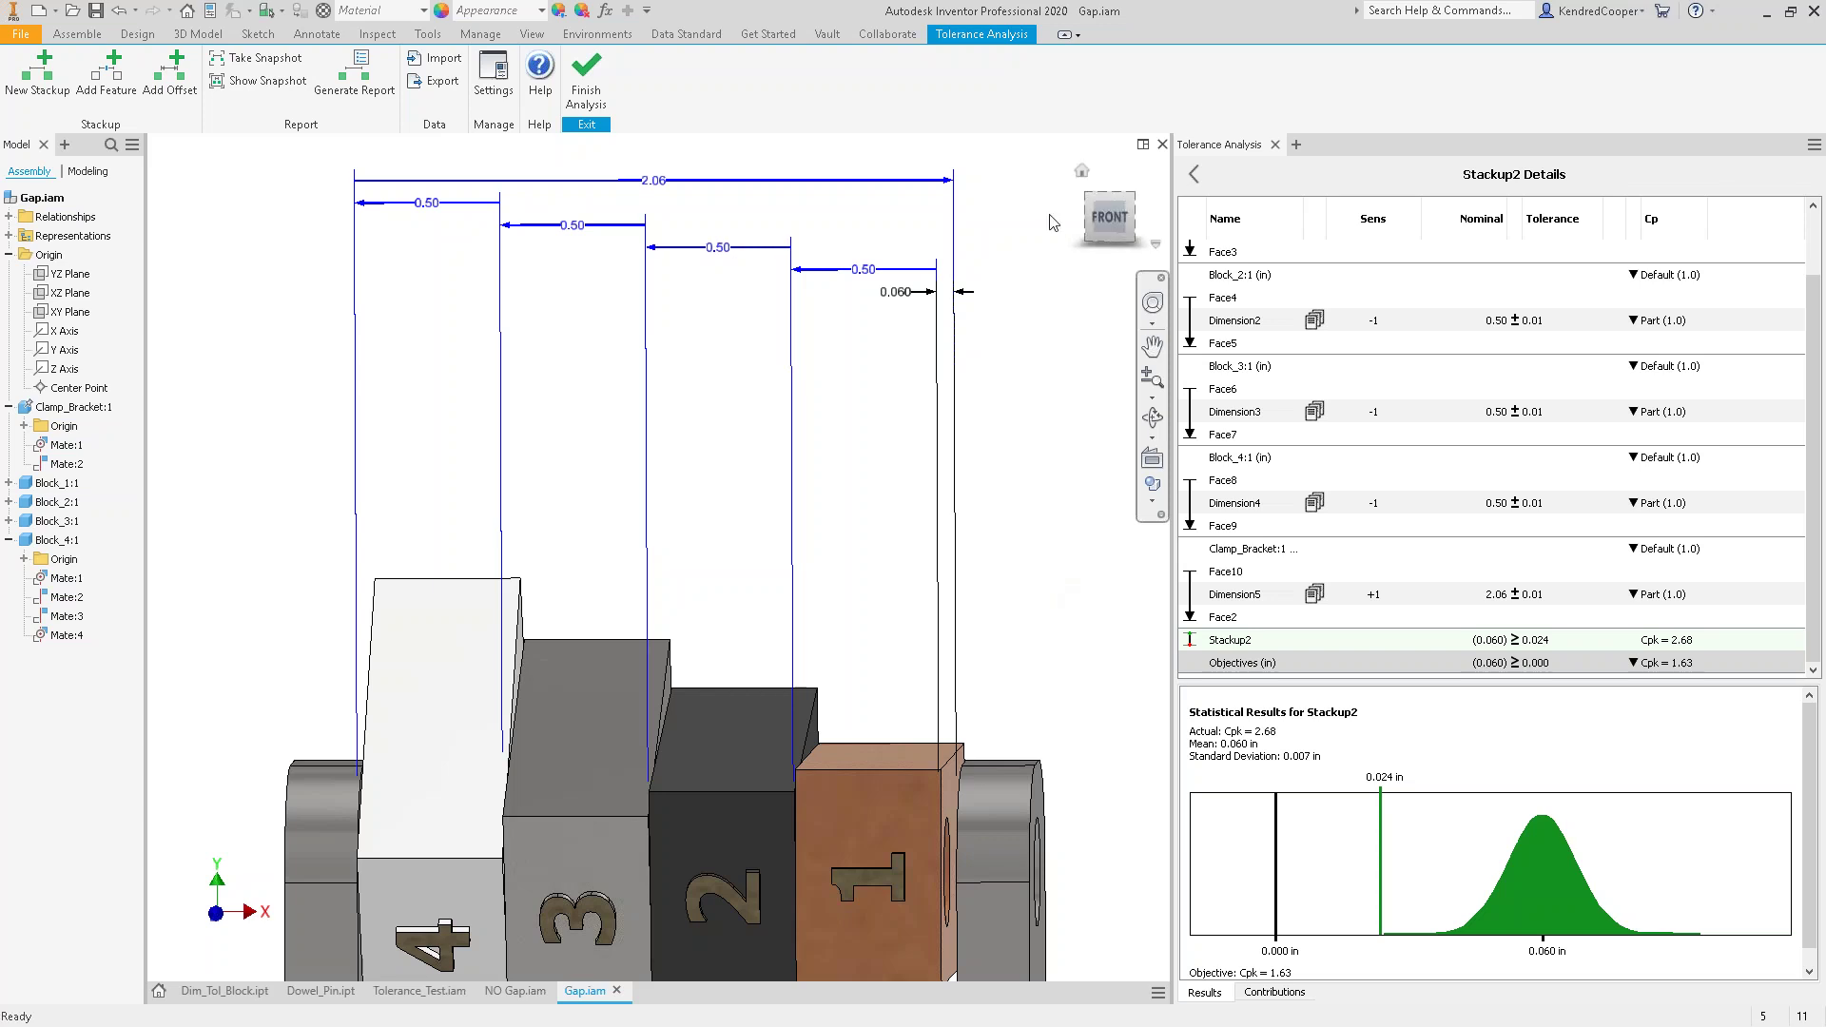
left_click(611, 38)
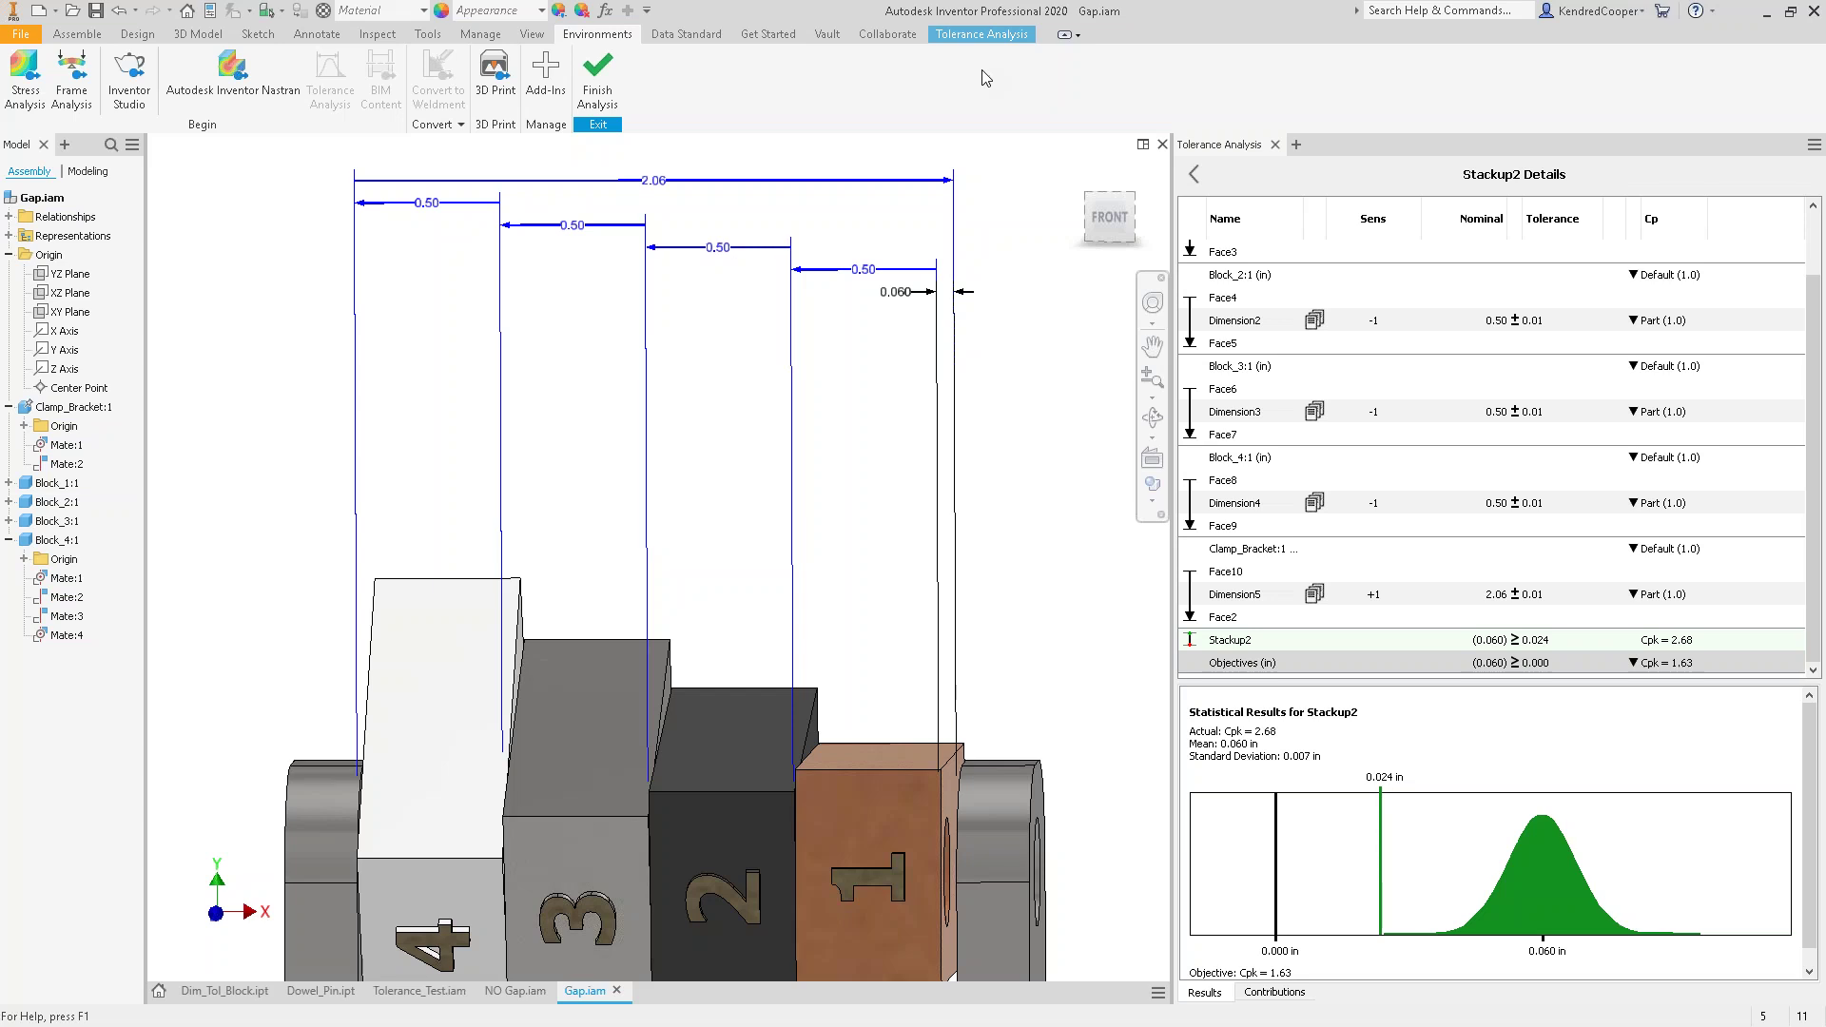
left_click(979, 38)
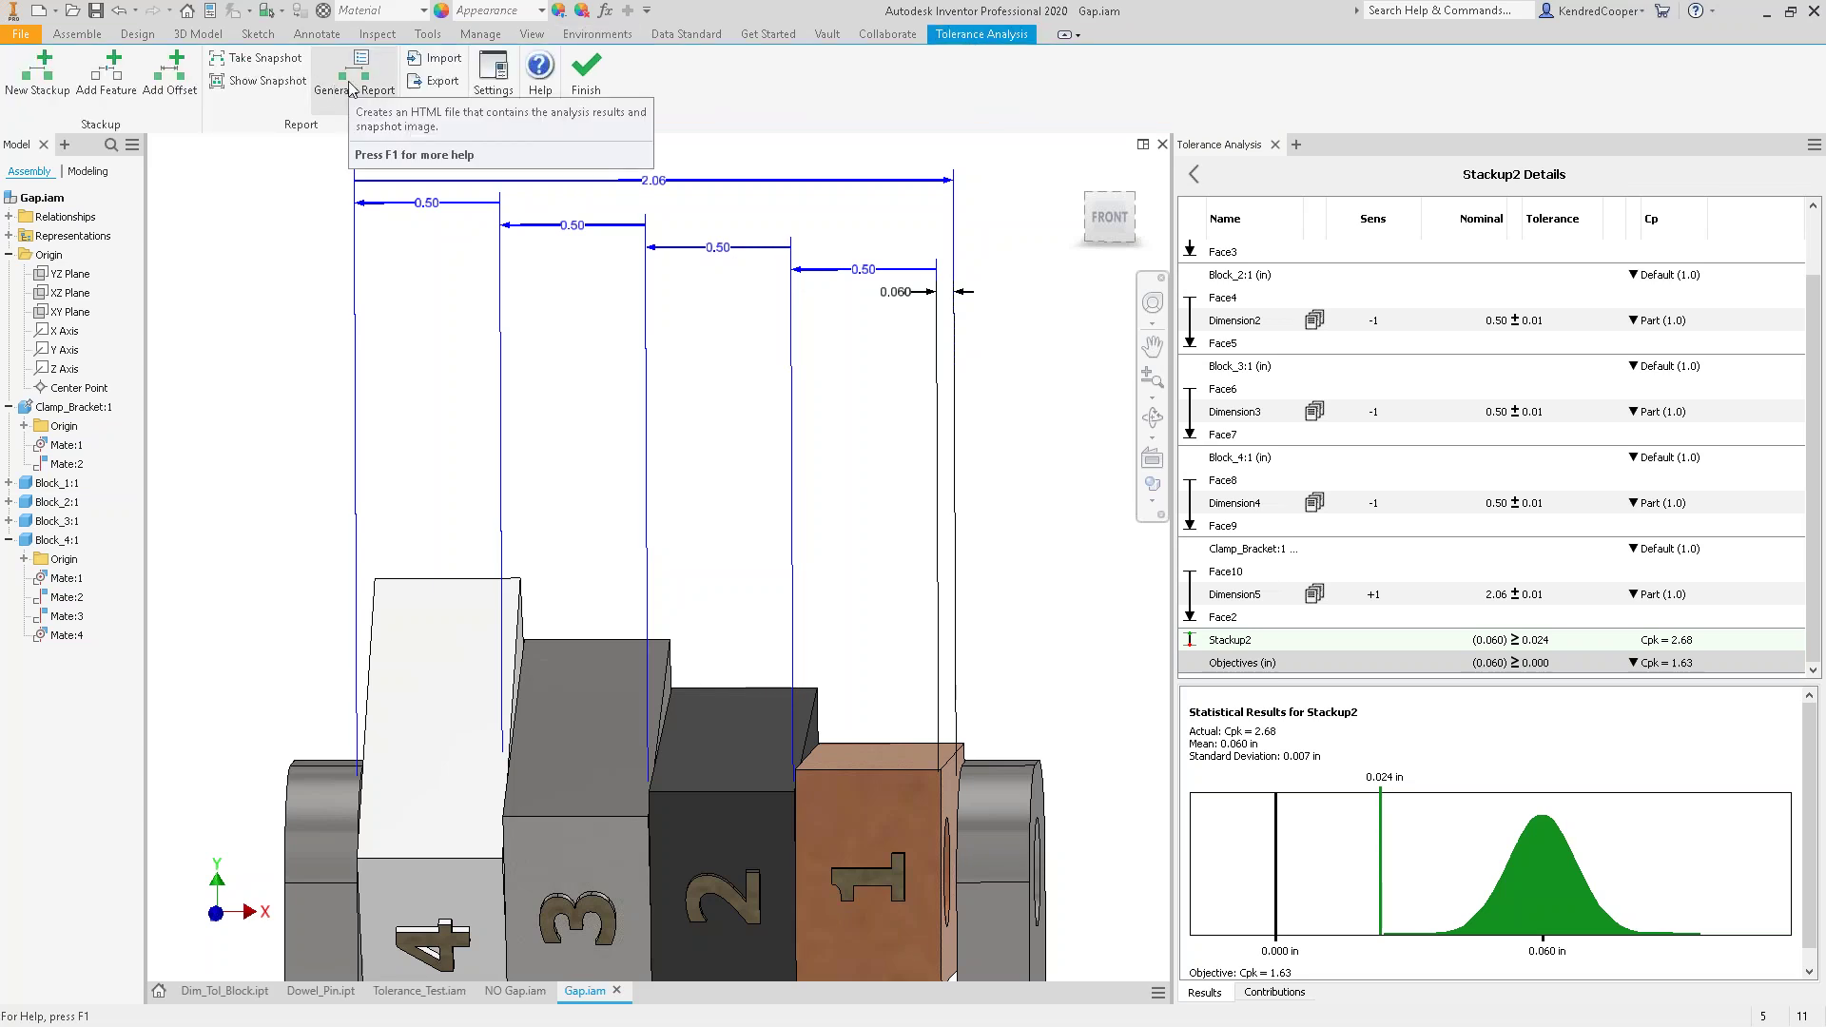
key("F6")
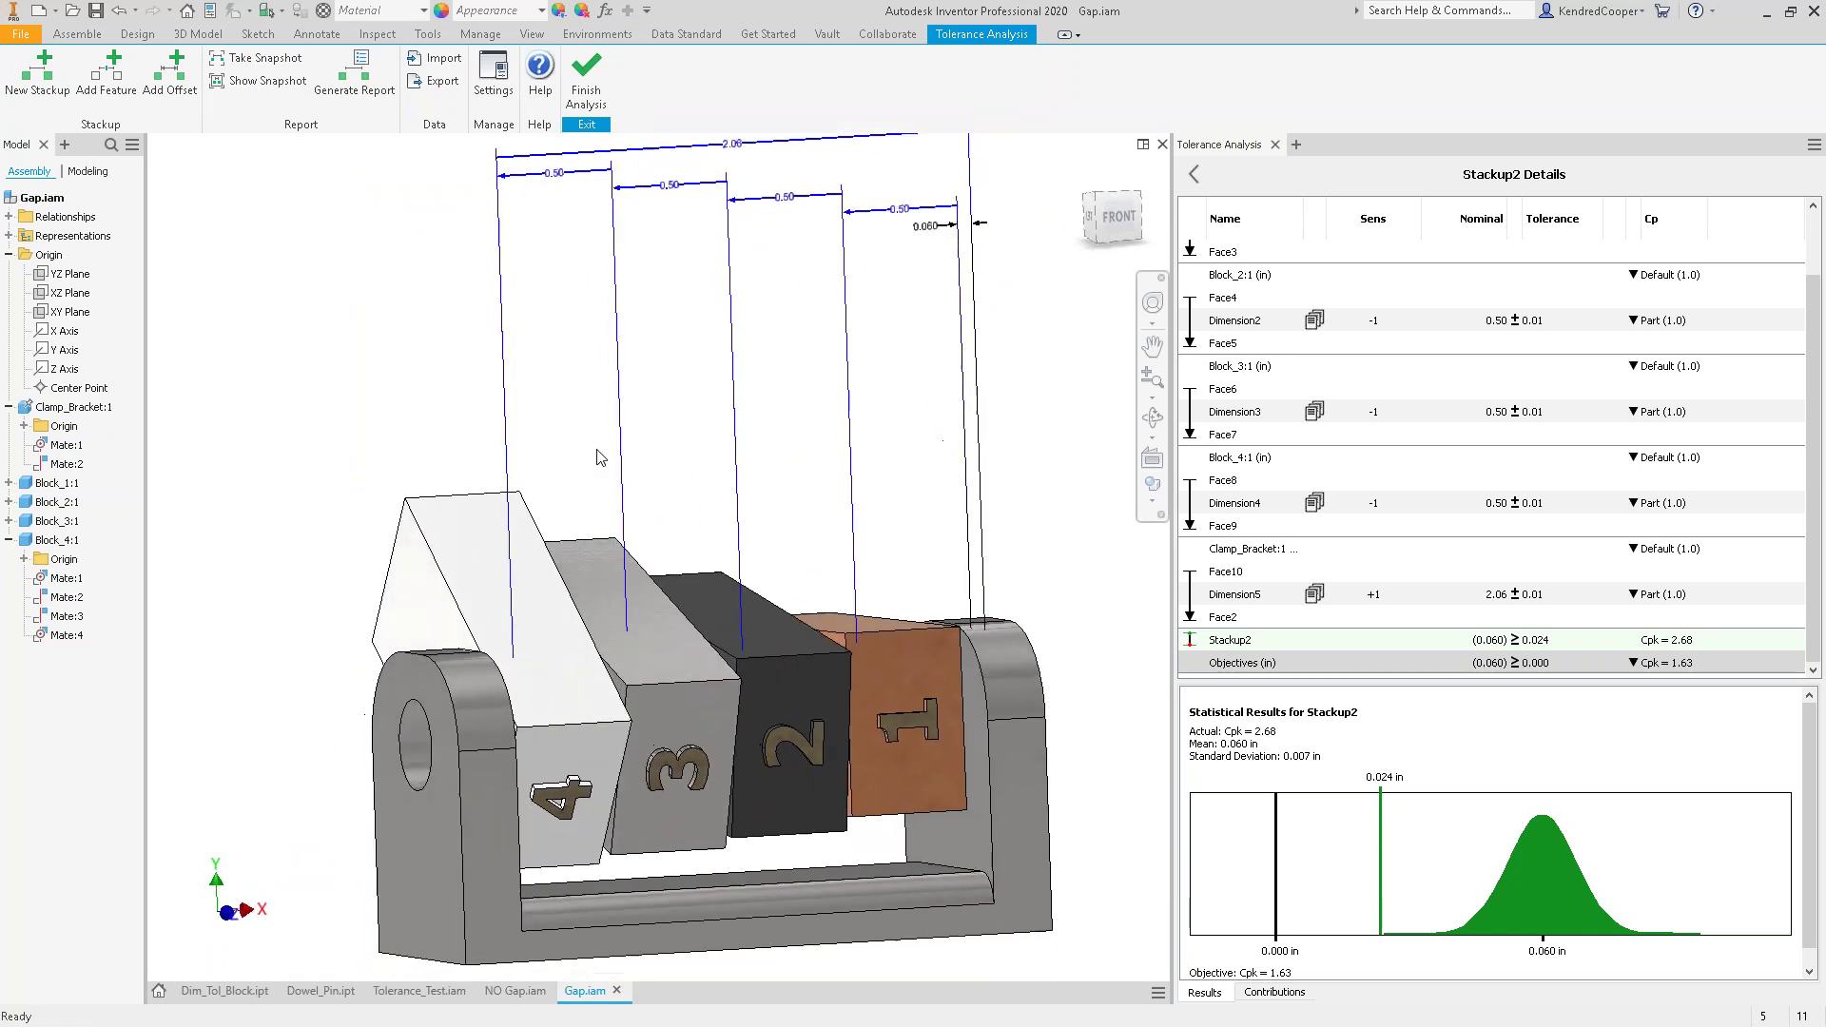
- Set a straight front view, zoom out slightly, and save it as Stackup2's snapshot
key("F5")
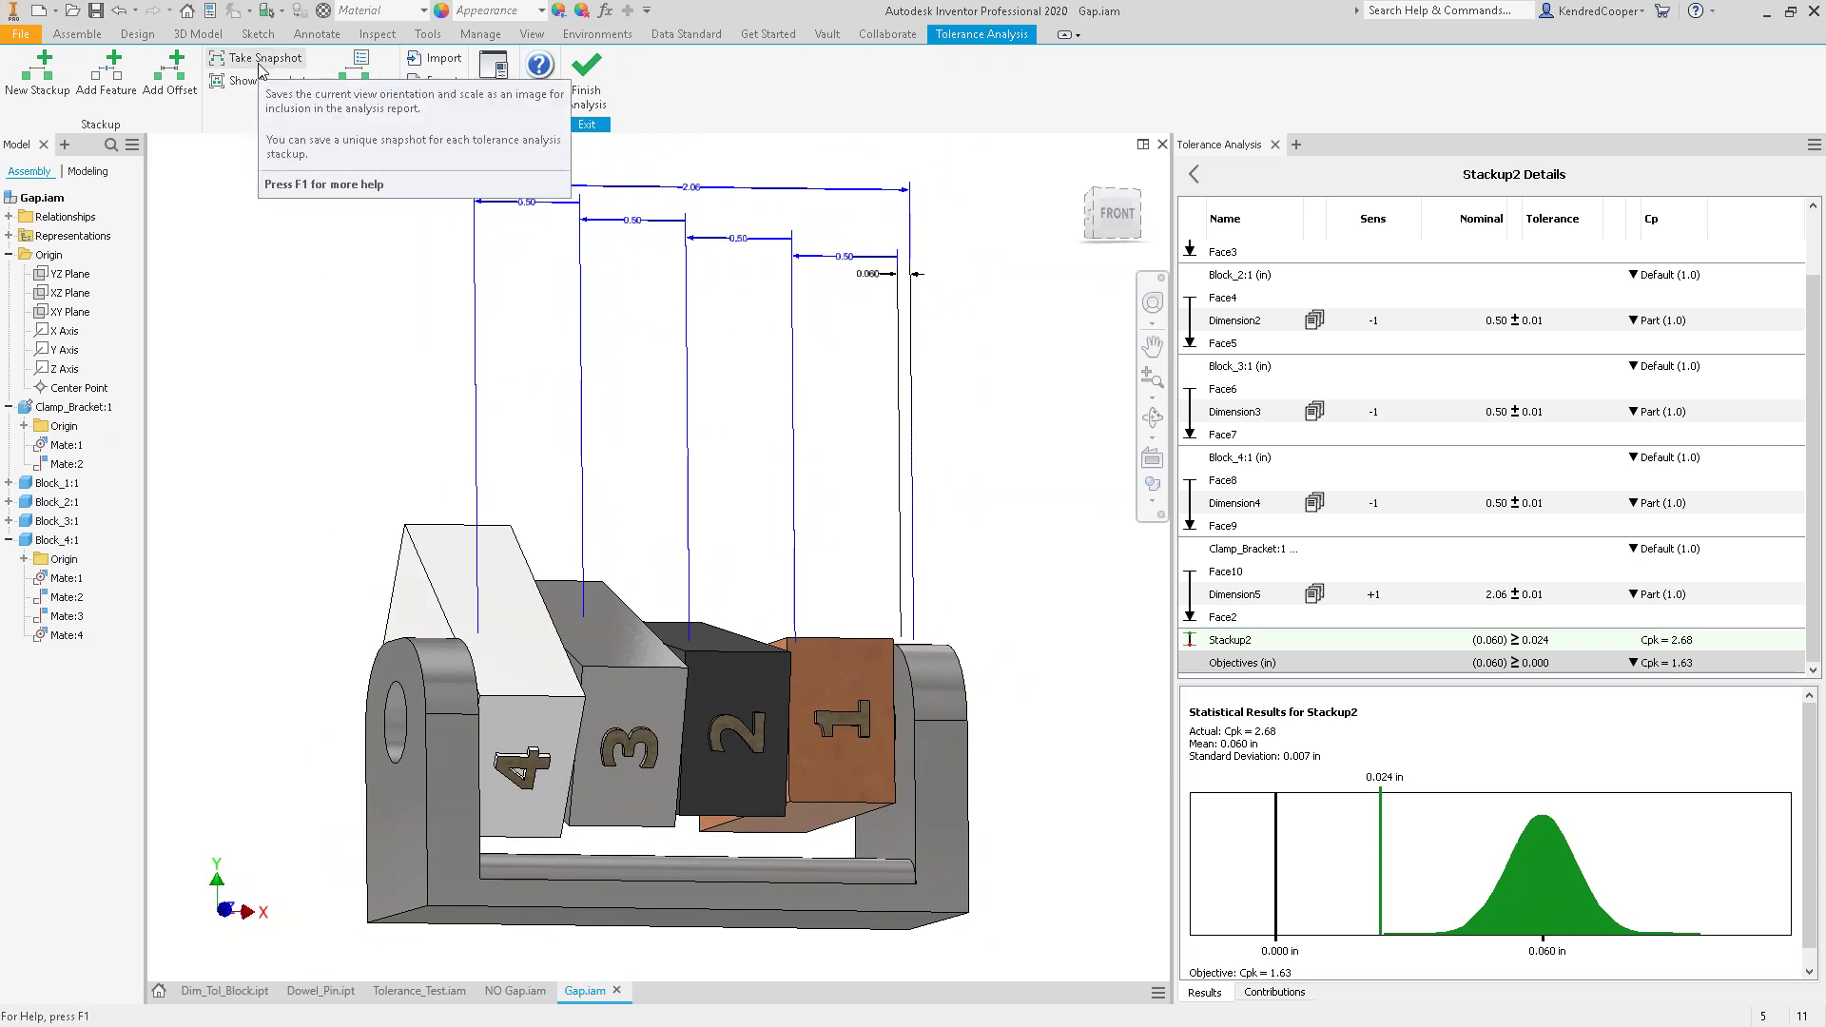
left_click(1113, 213)
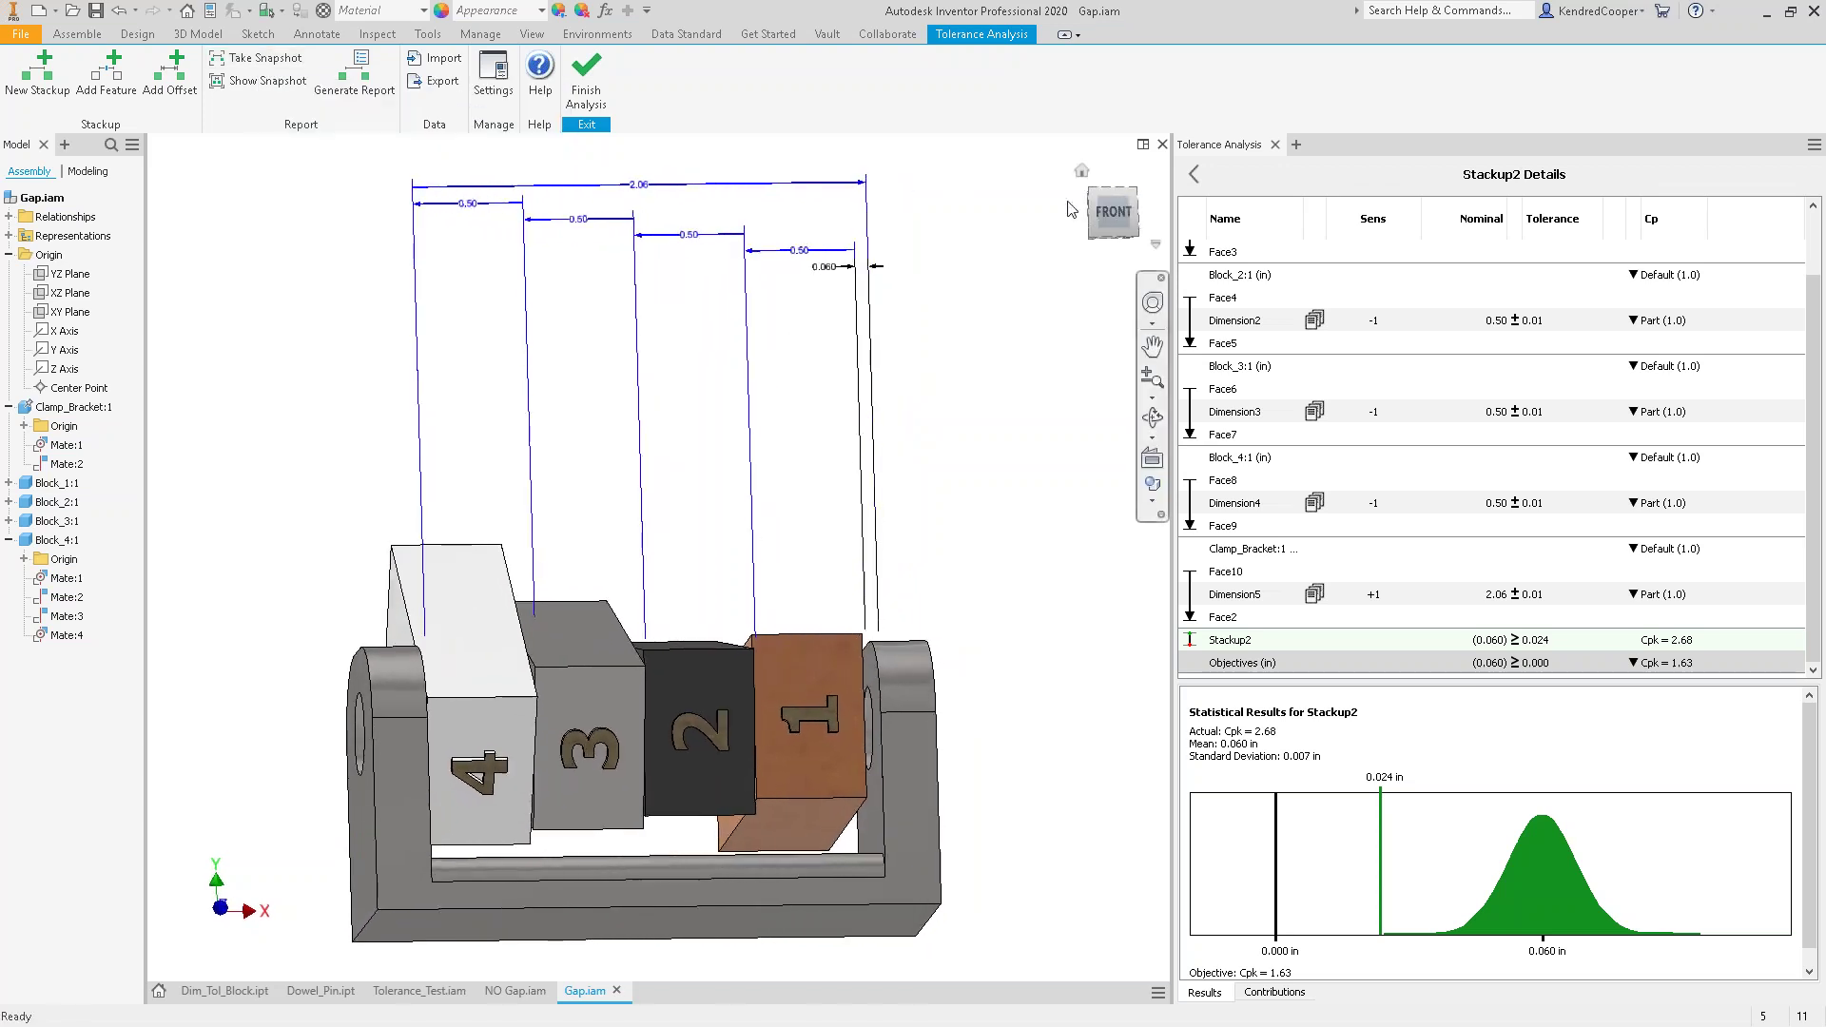
scroll(689, 509, "up", 3)
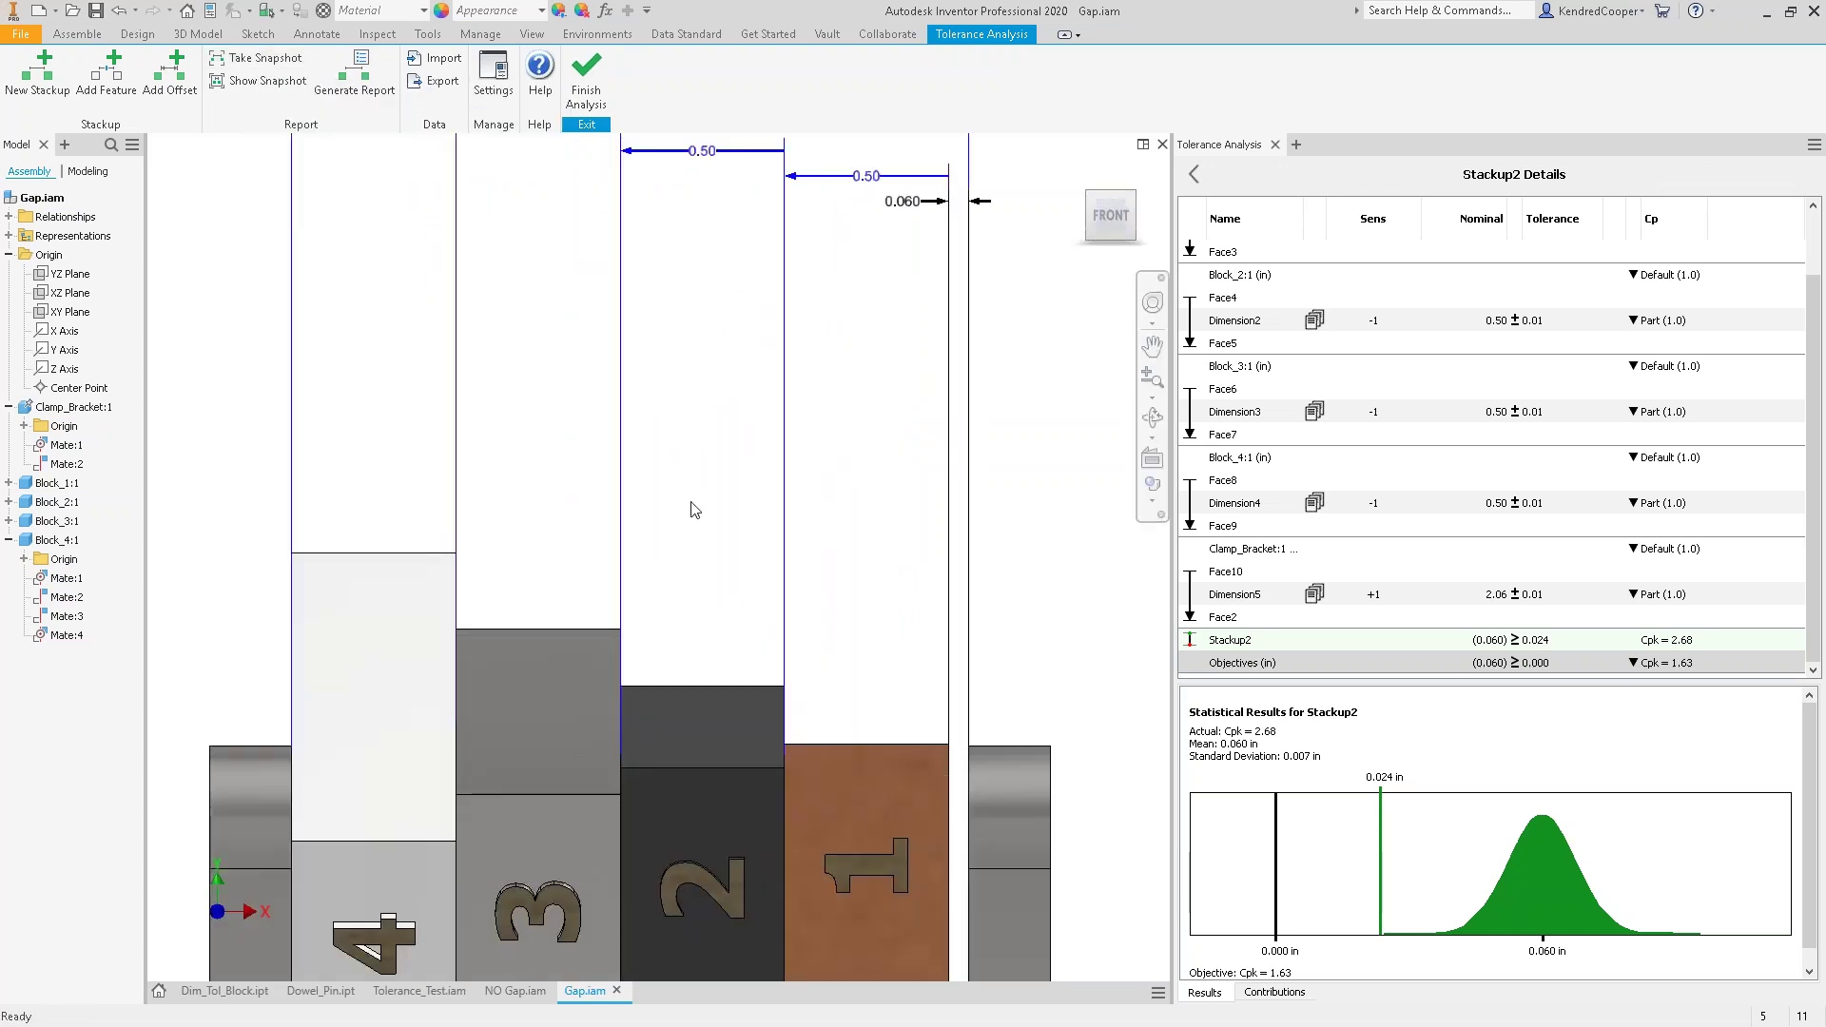
scroll(694, 499, "down", 4)
left_click(1152, 378)
mouse_move(757, 427)
left_mouse_down()
mouse_move(770, 469)
mouse_move(771, 412)
left_mouse_up()
right_click(771, 411)
left_click(827, 410)
left_click(241, 67)
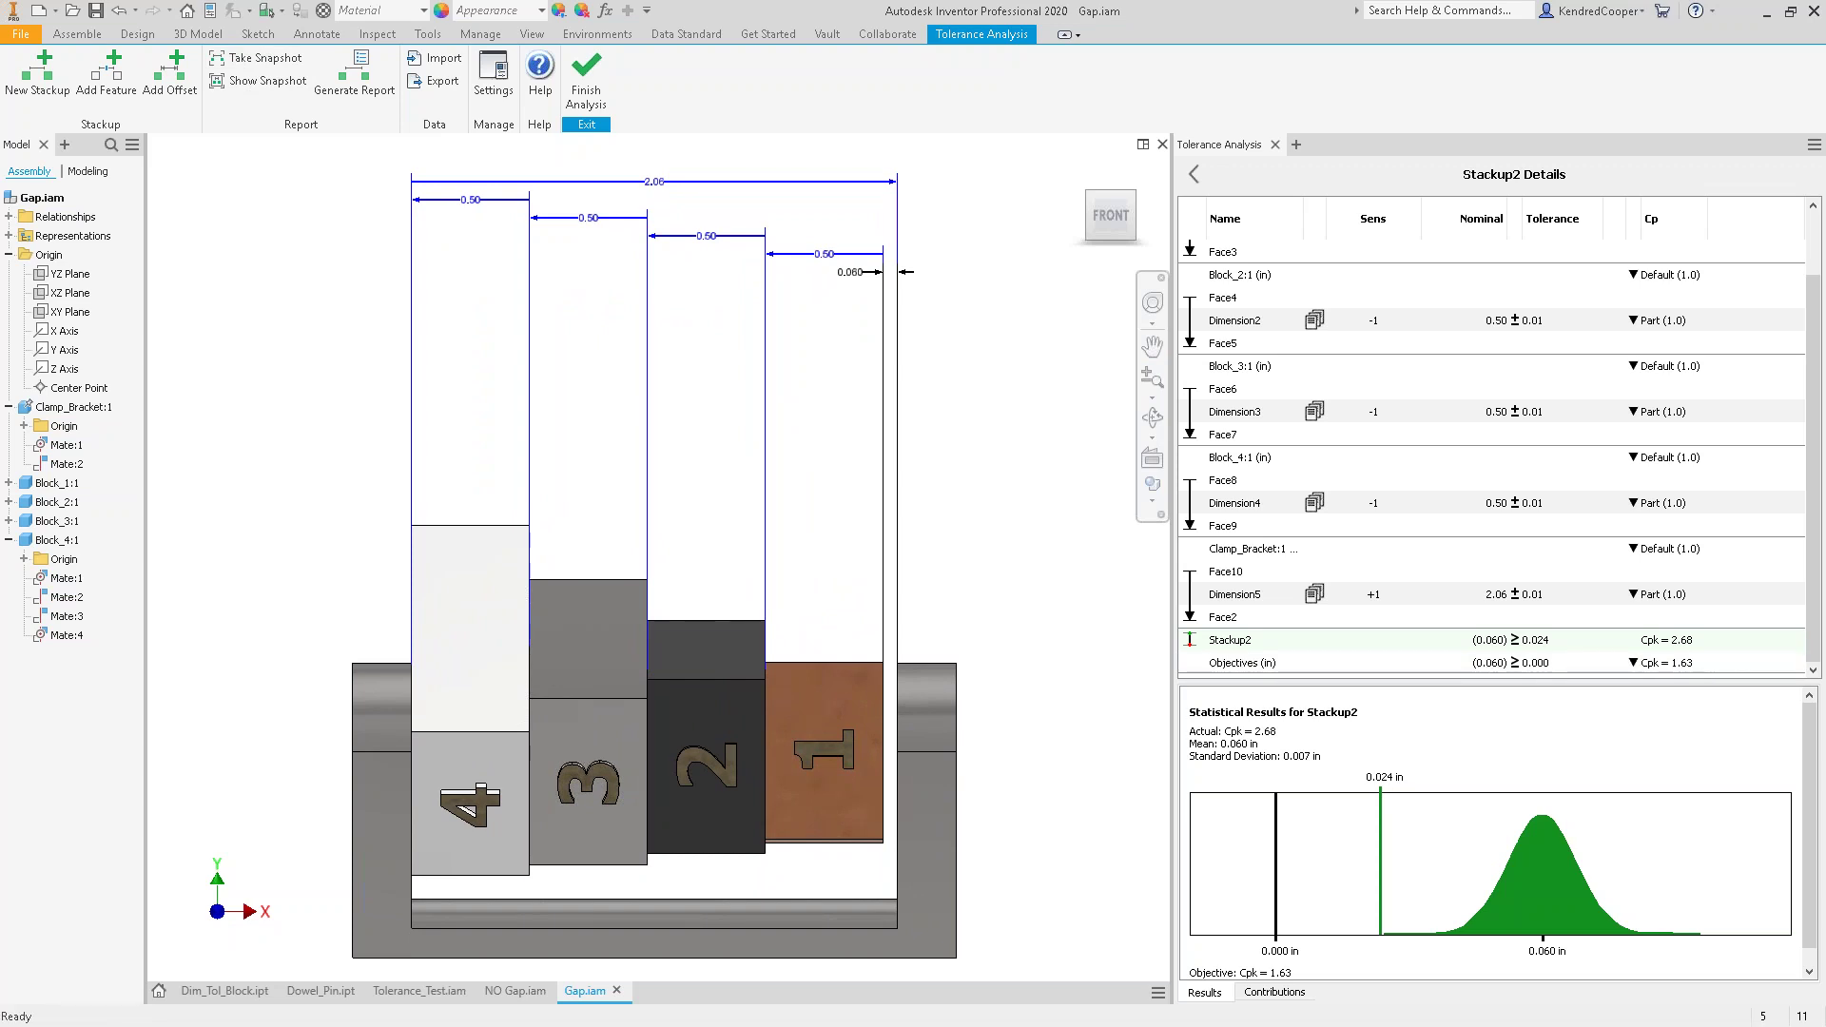
- Generate the HTML tolerance stackup report and save it as 'Report 03'
left_click(356, 79)
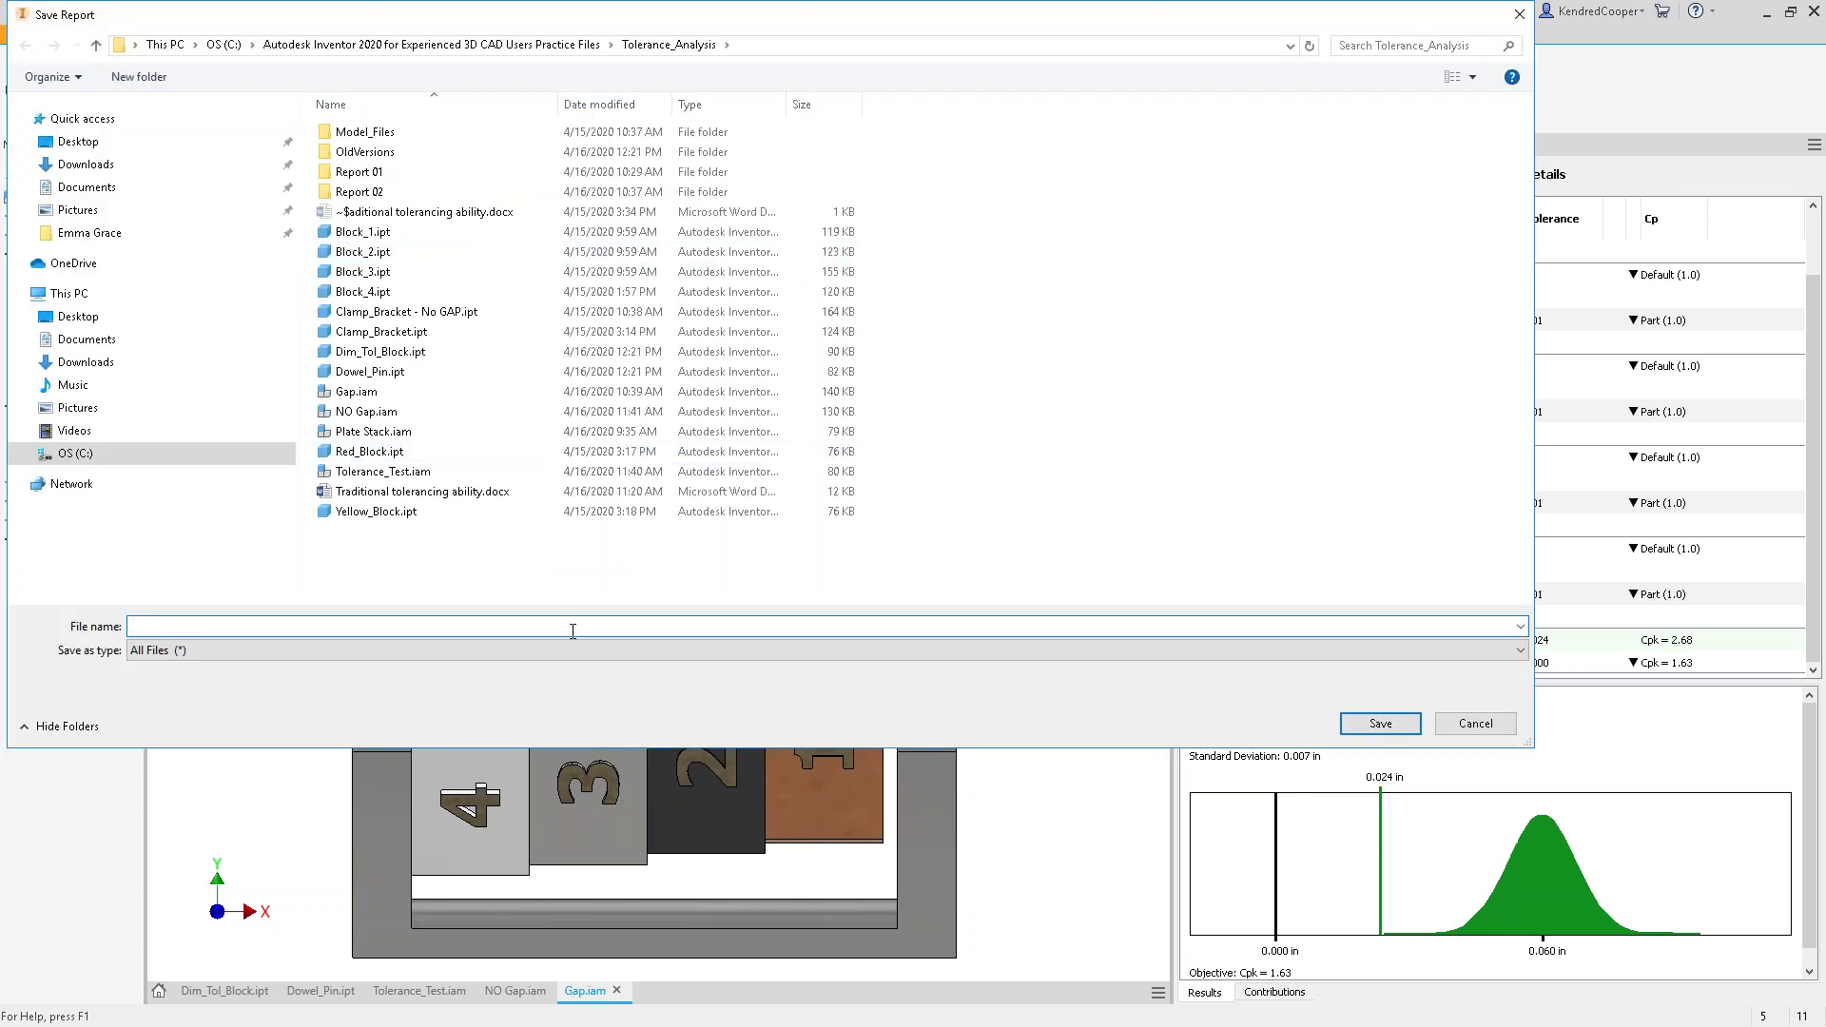
type("Report 02")
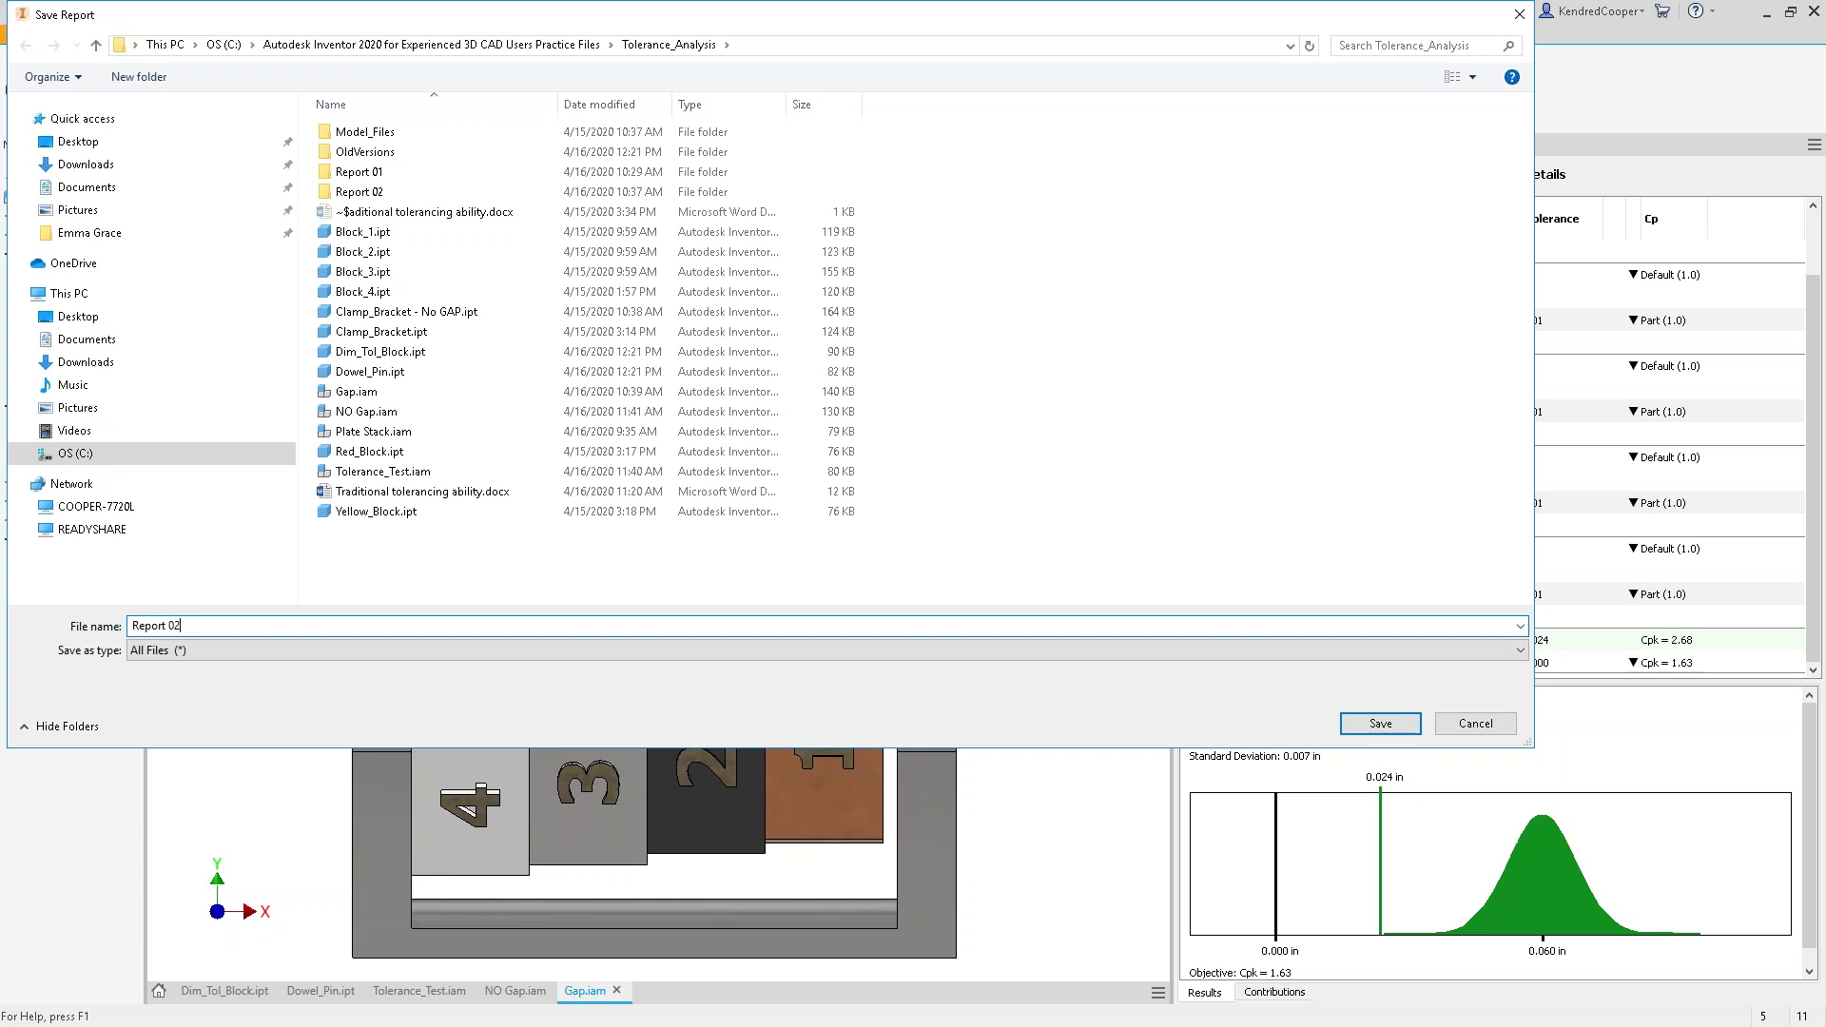
key("BackSpace")
type("3")
key("Return")
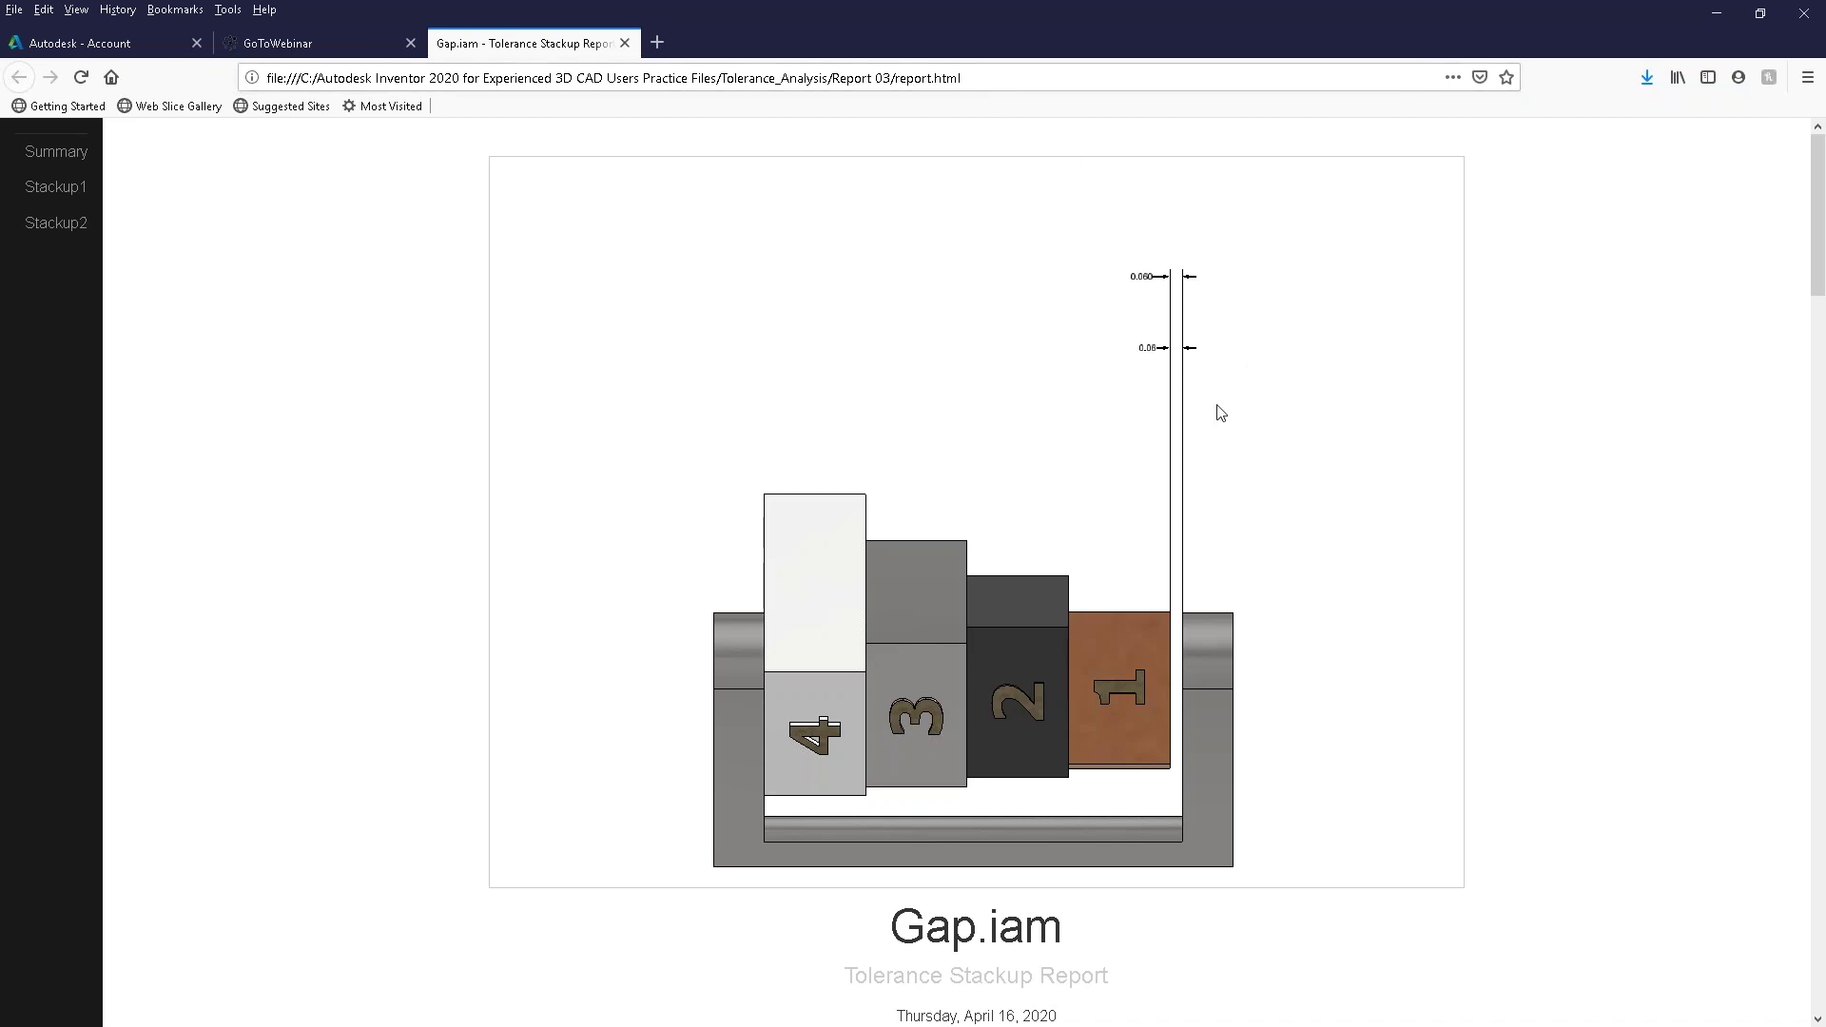
- Scroll through the report to Stackup2's results and contributions, then minimize Firefox
scroll(1630, 485, "down", 7)
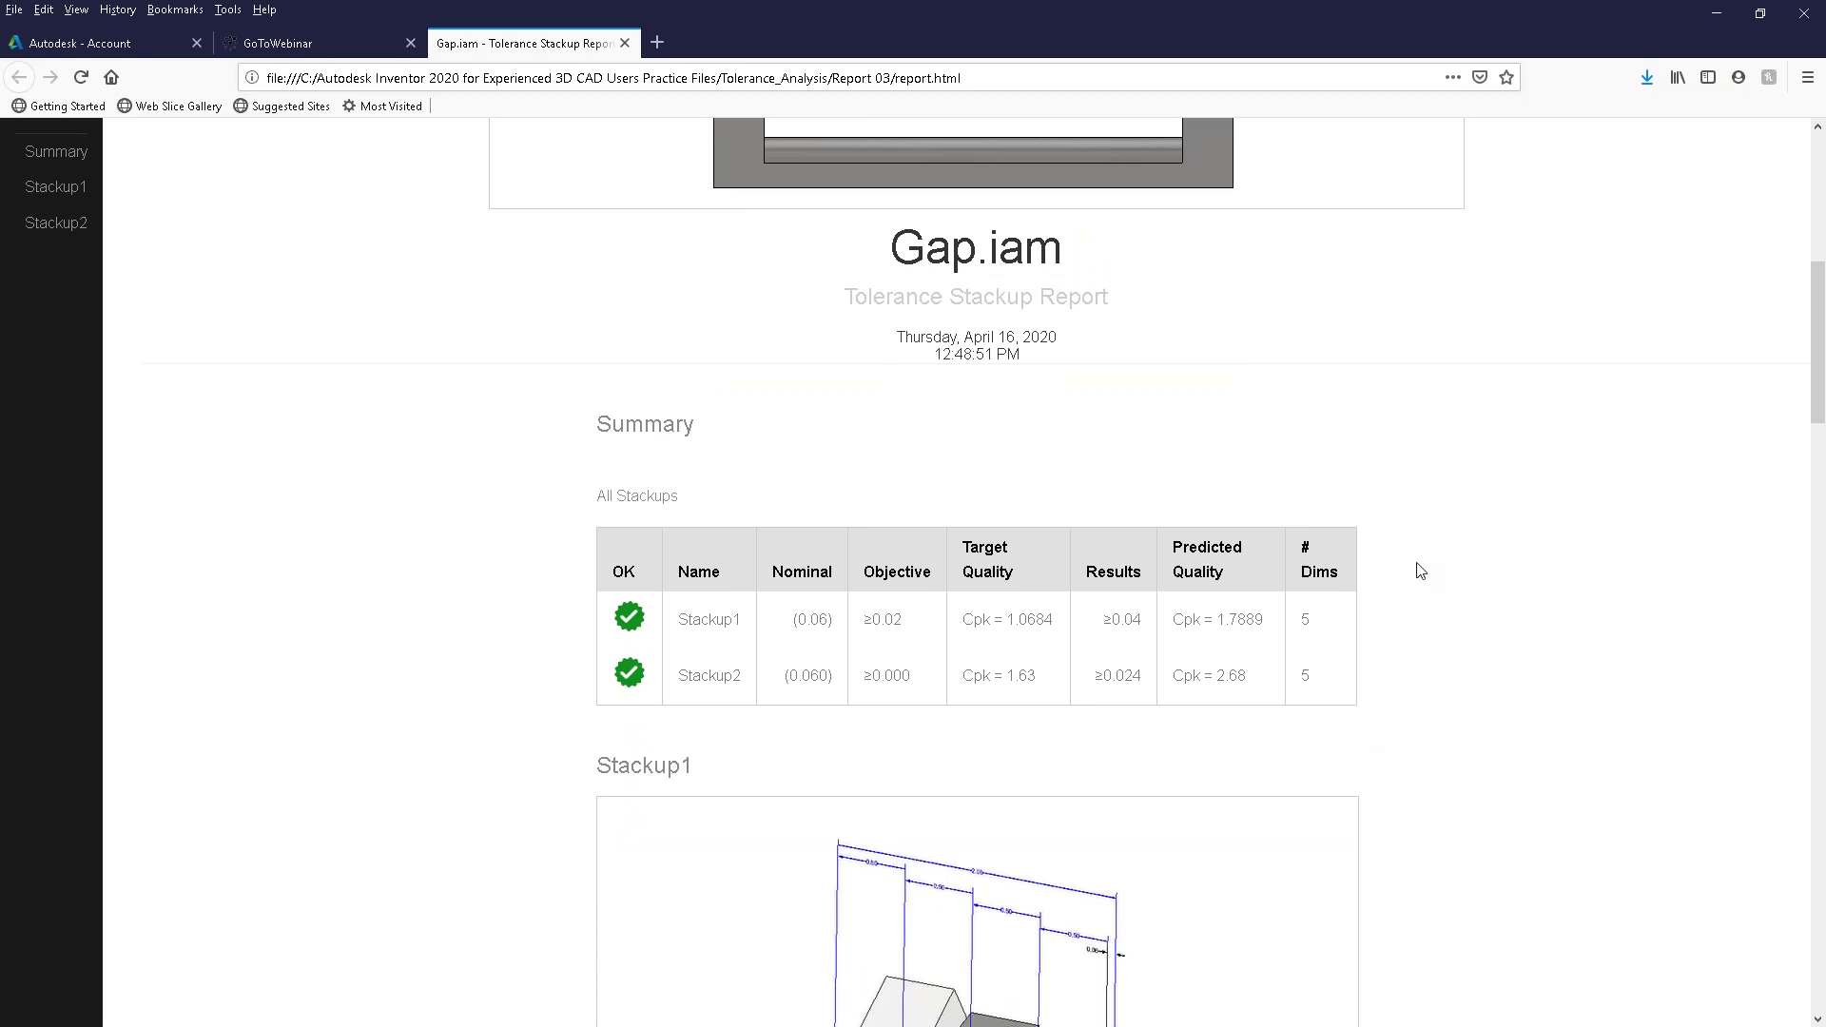
scroll(1515, 463, "down", 1)
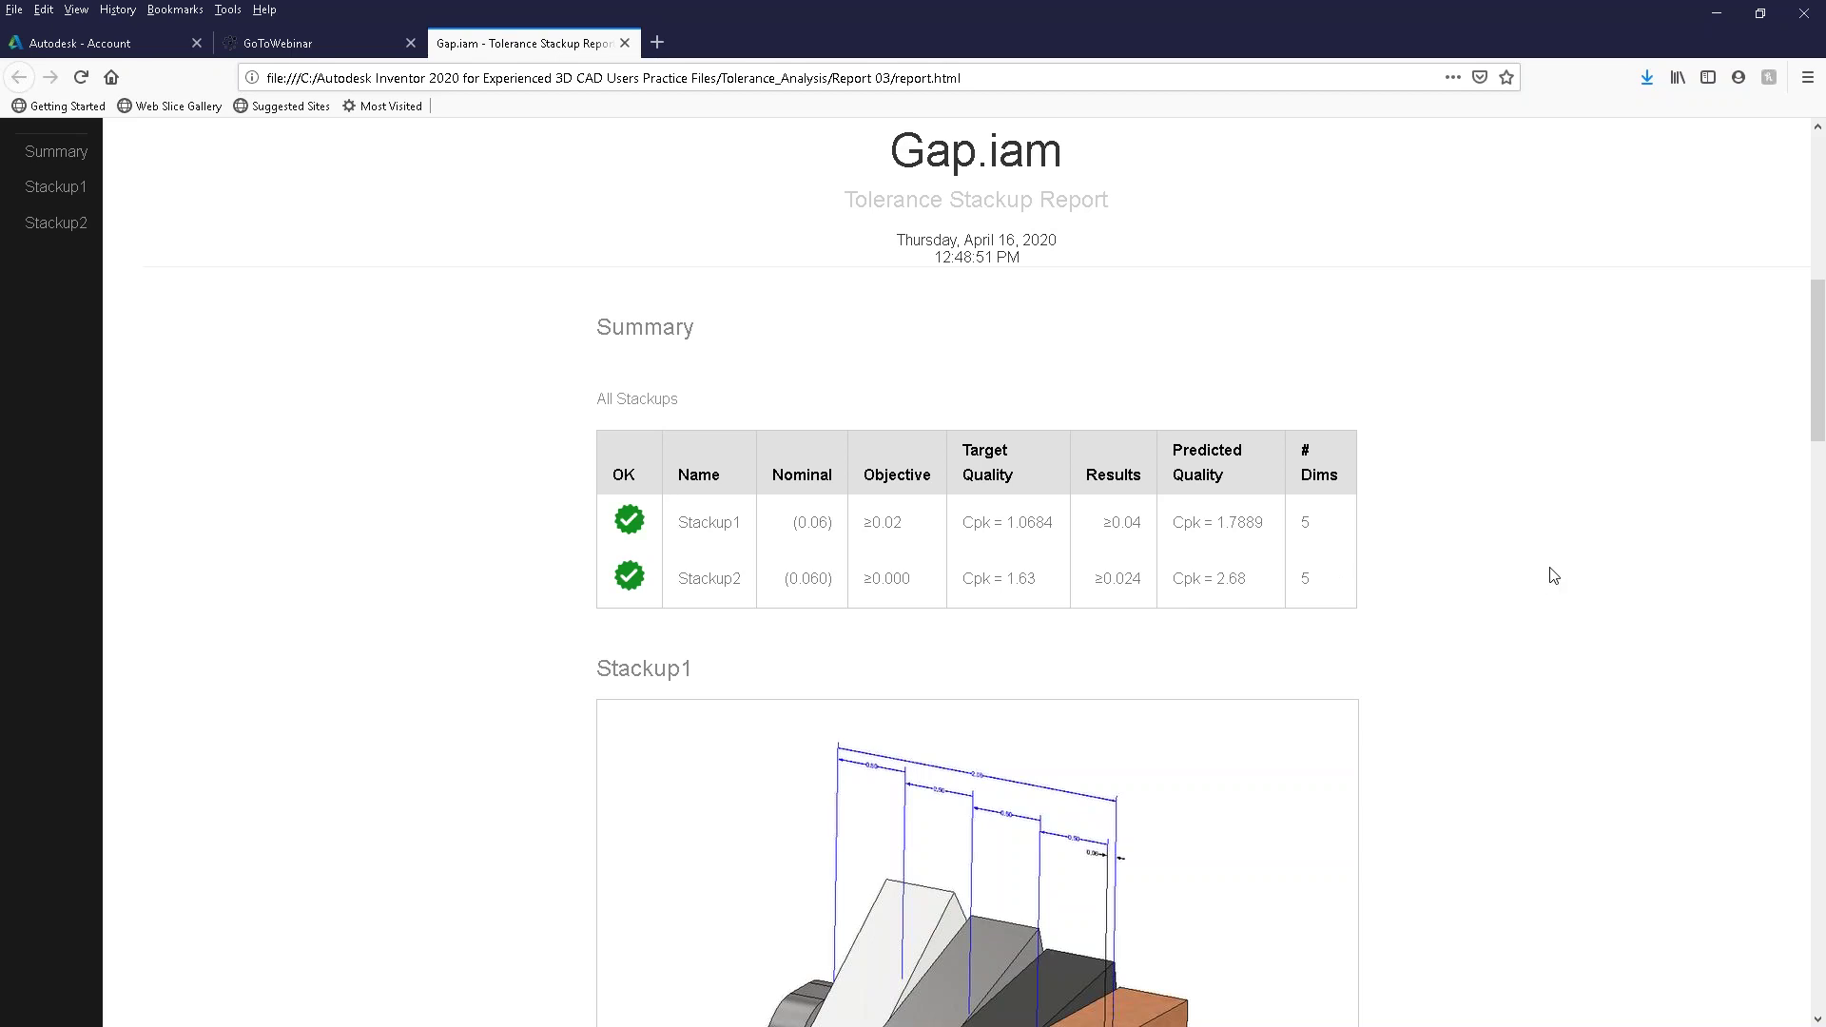
scroll(1583, 577, "down", 5)
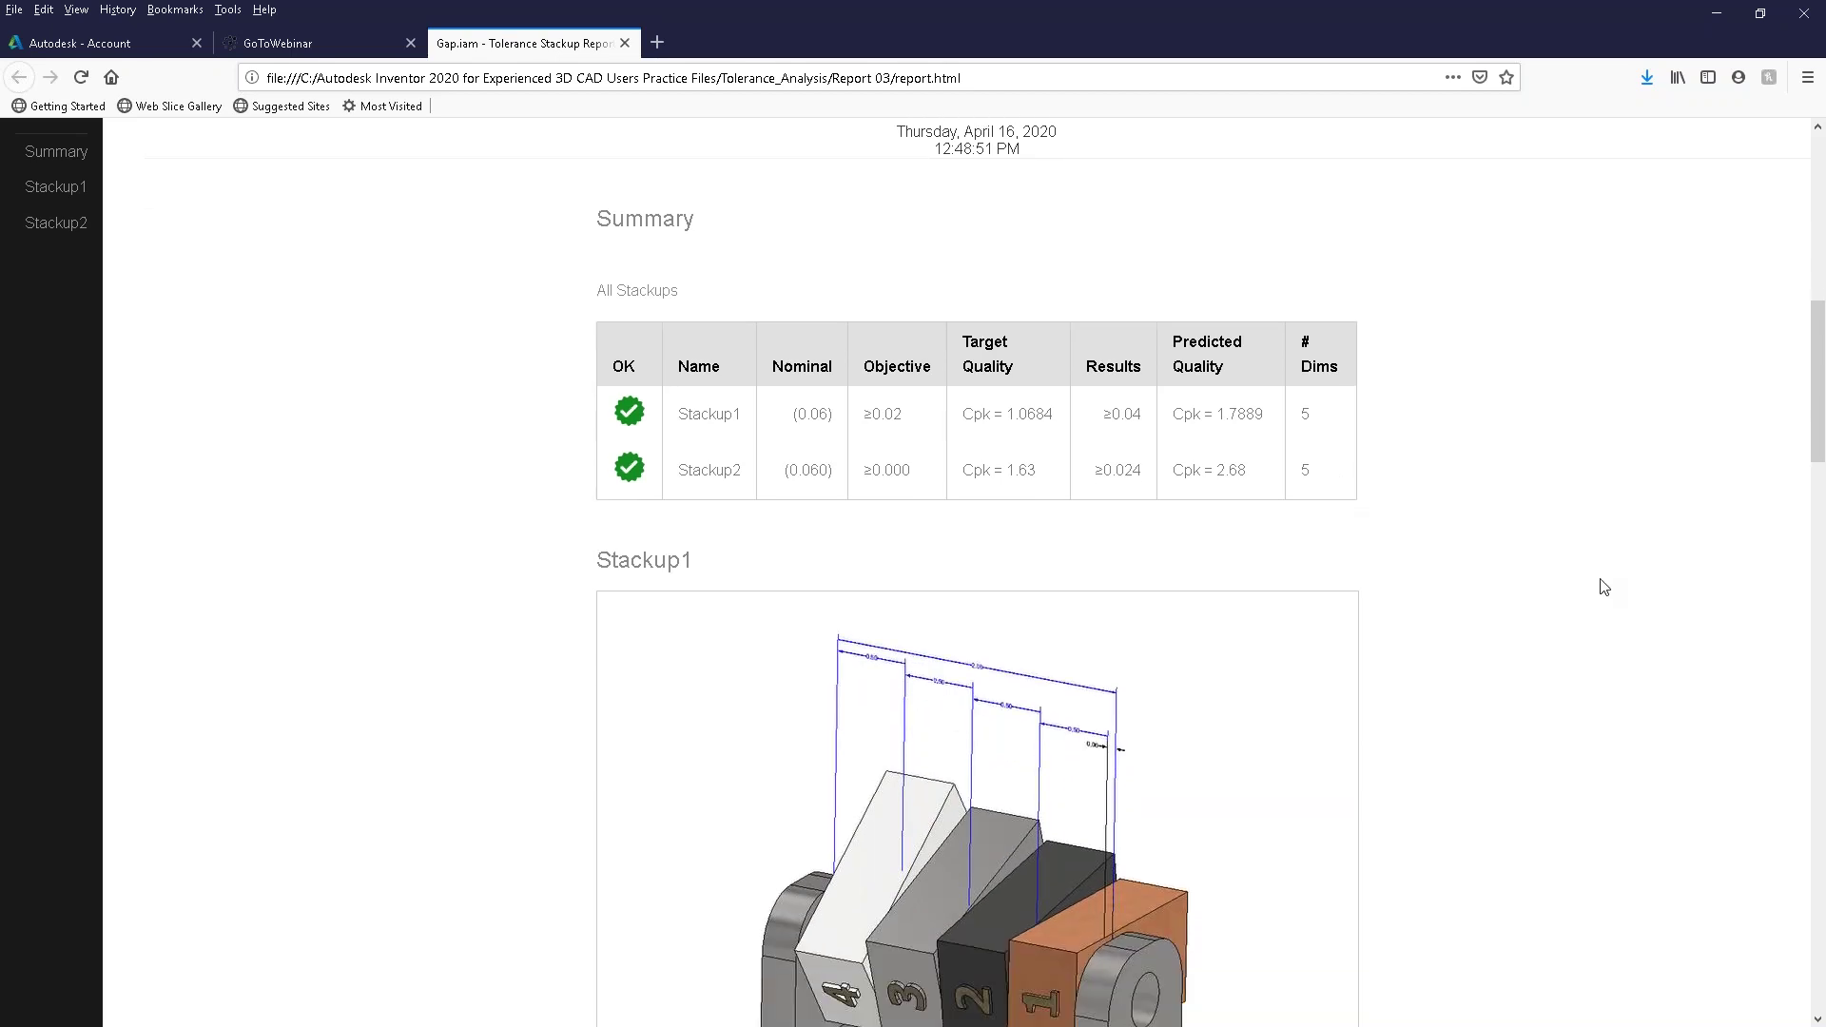
scroll(1594, 587, "down", 5)
scroll(972, 581, "down", 2)
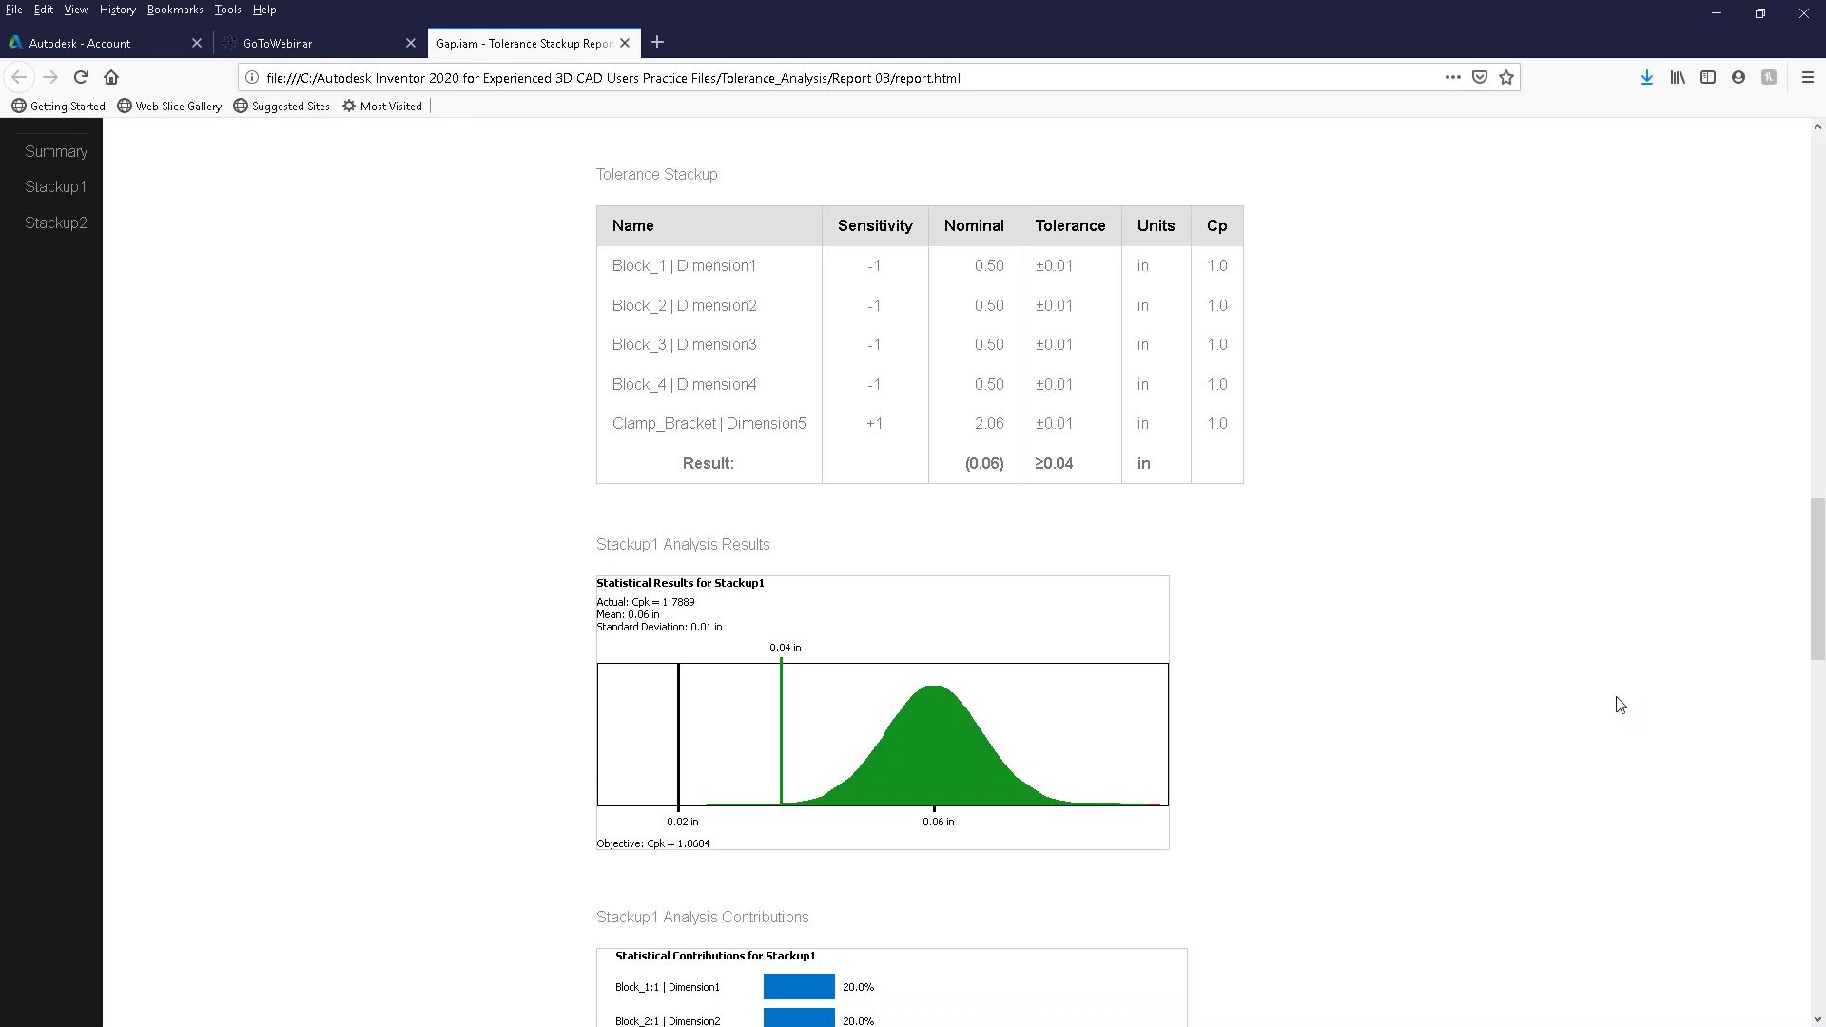
scroll(1475, 693, "down", 2)
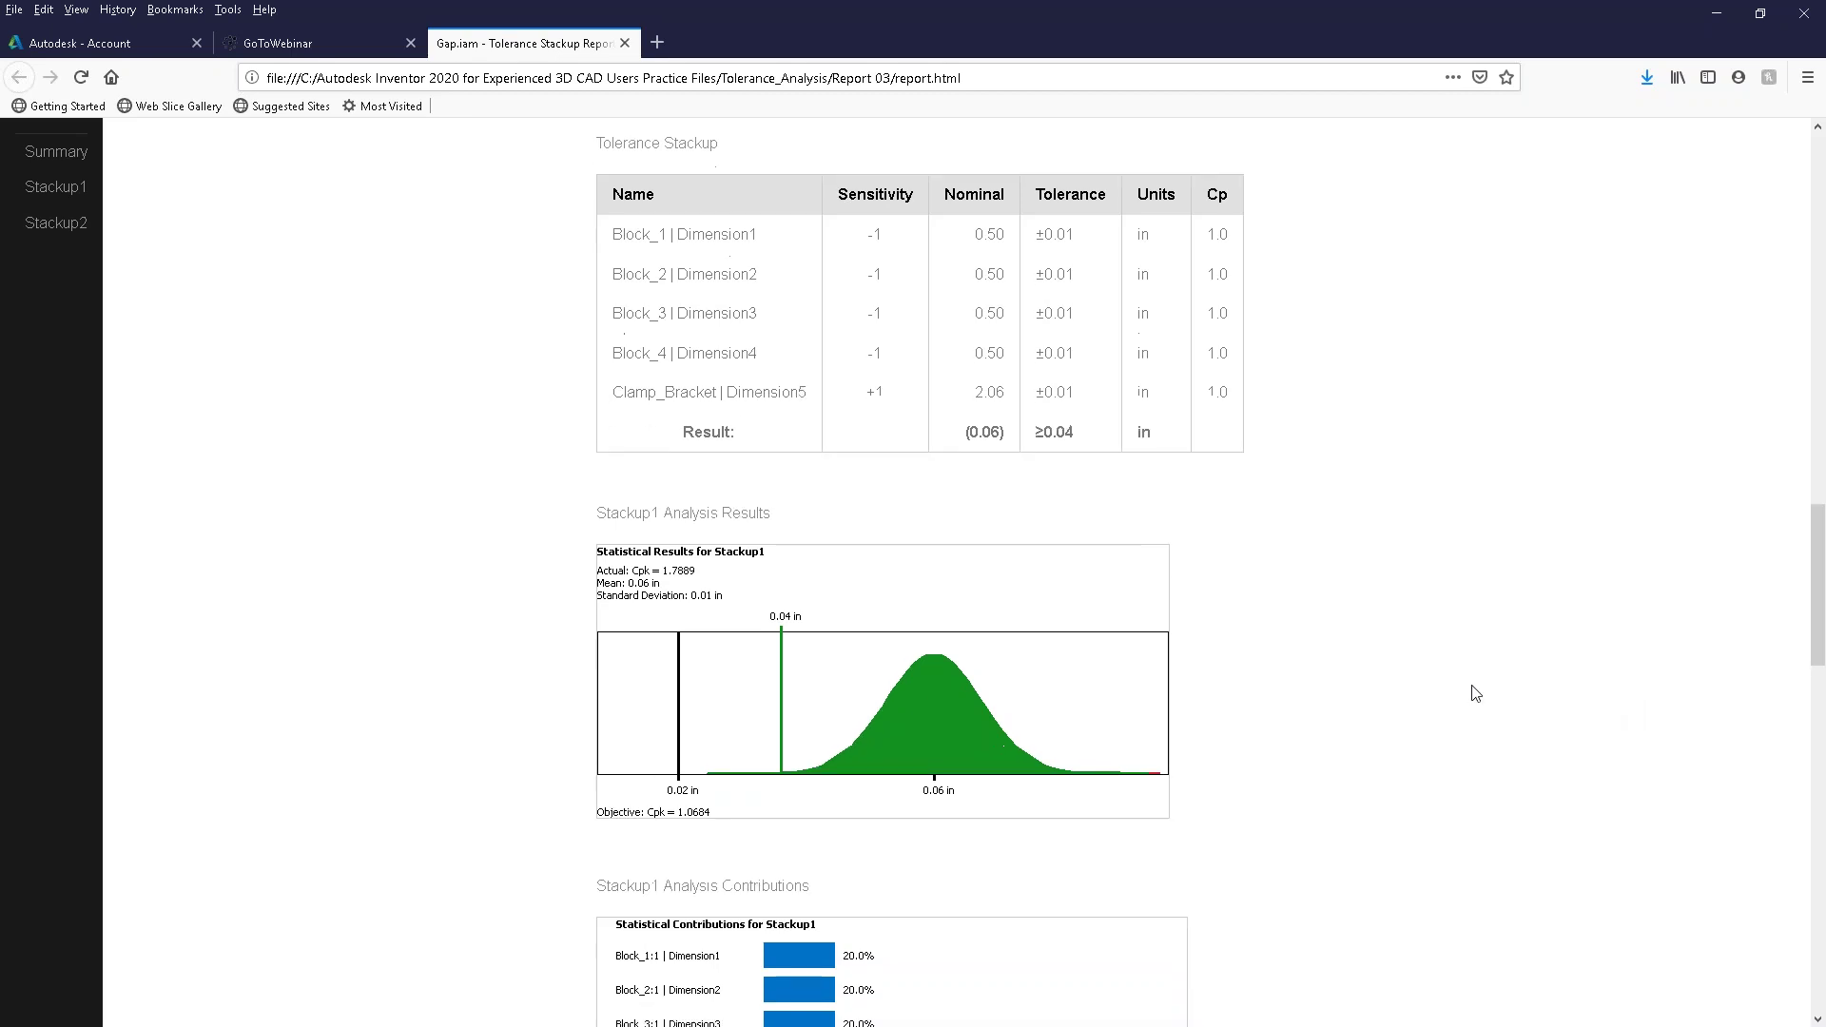
scroll(1475, 694, "down", 5)
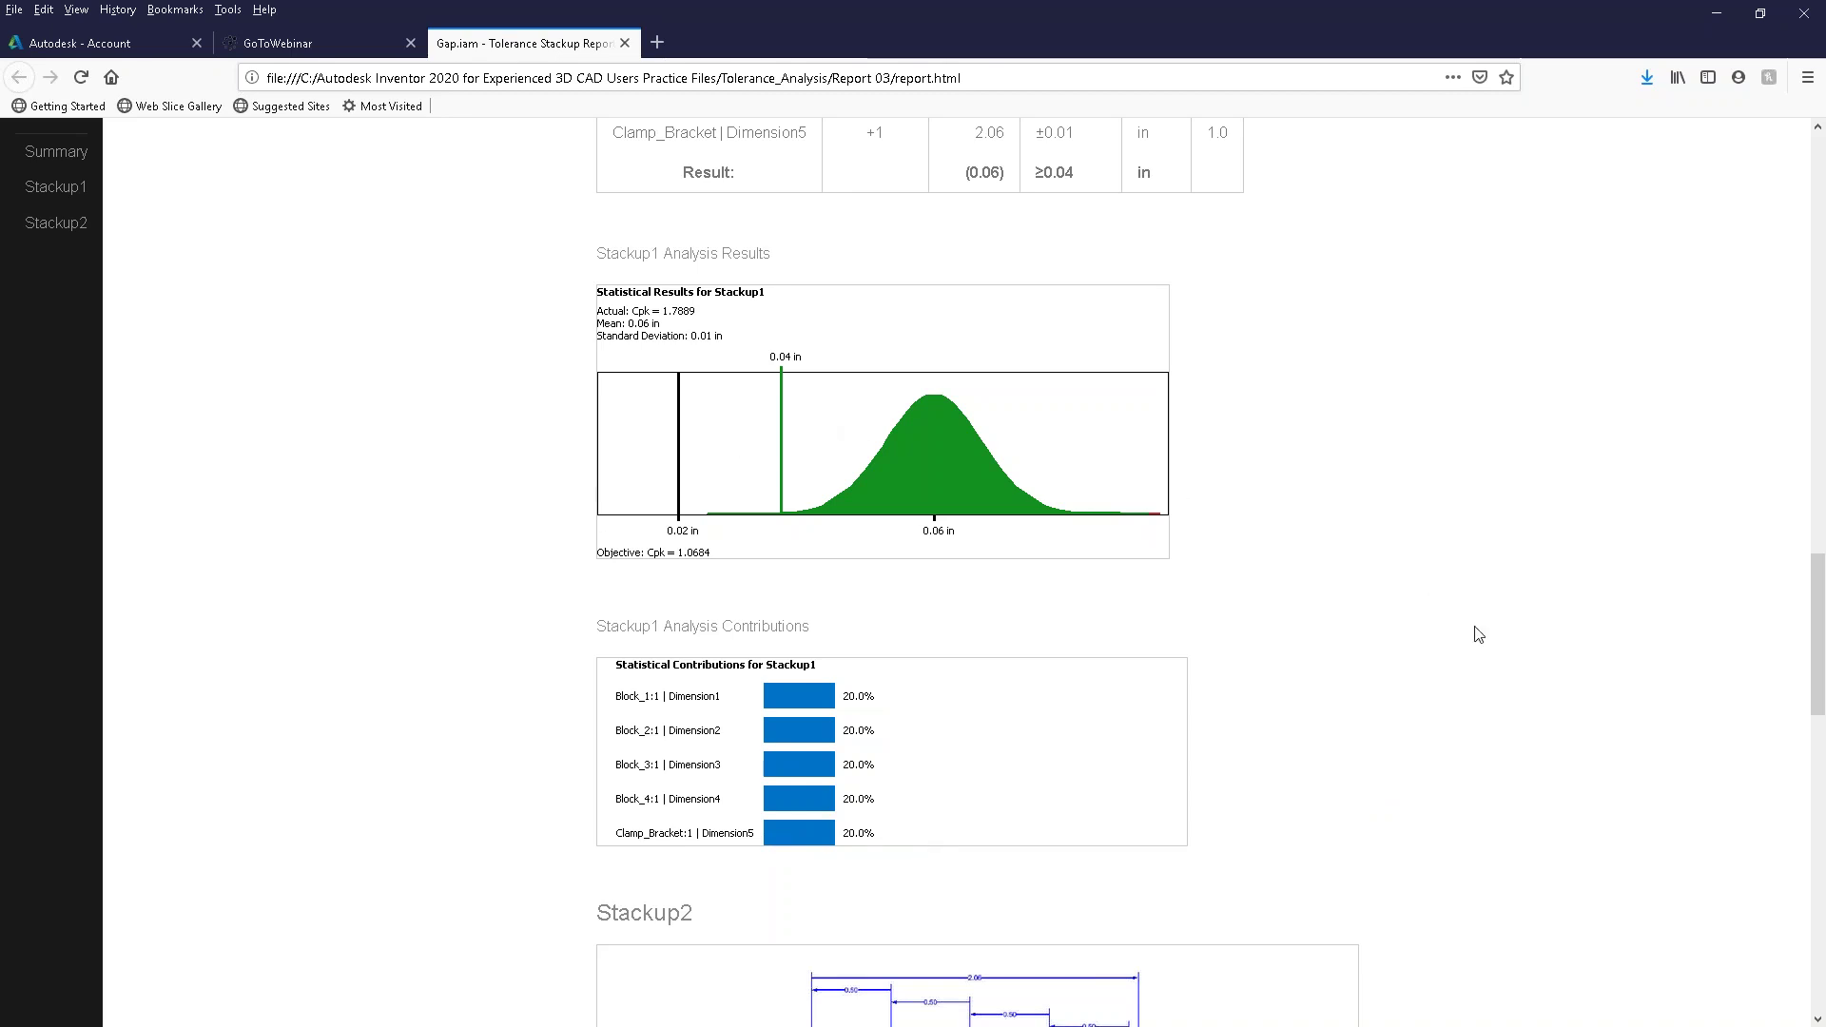
scroll(1442, 624, "down", 6)
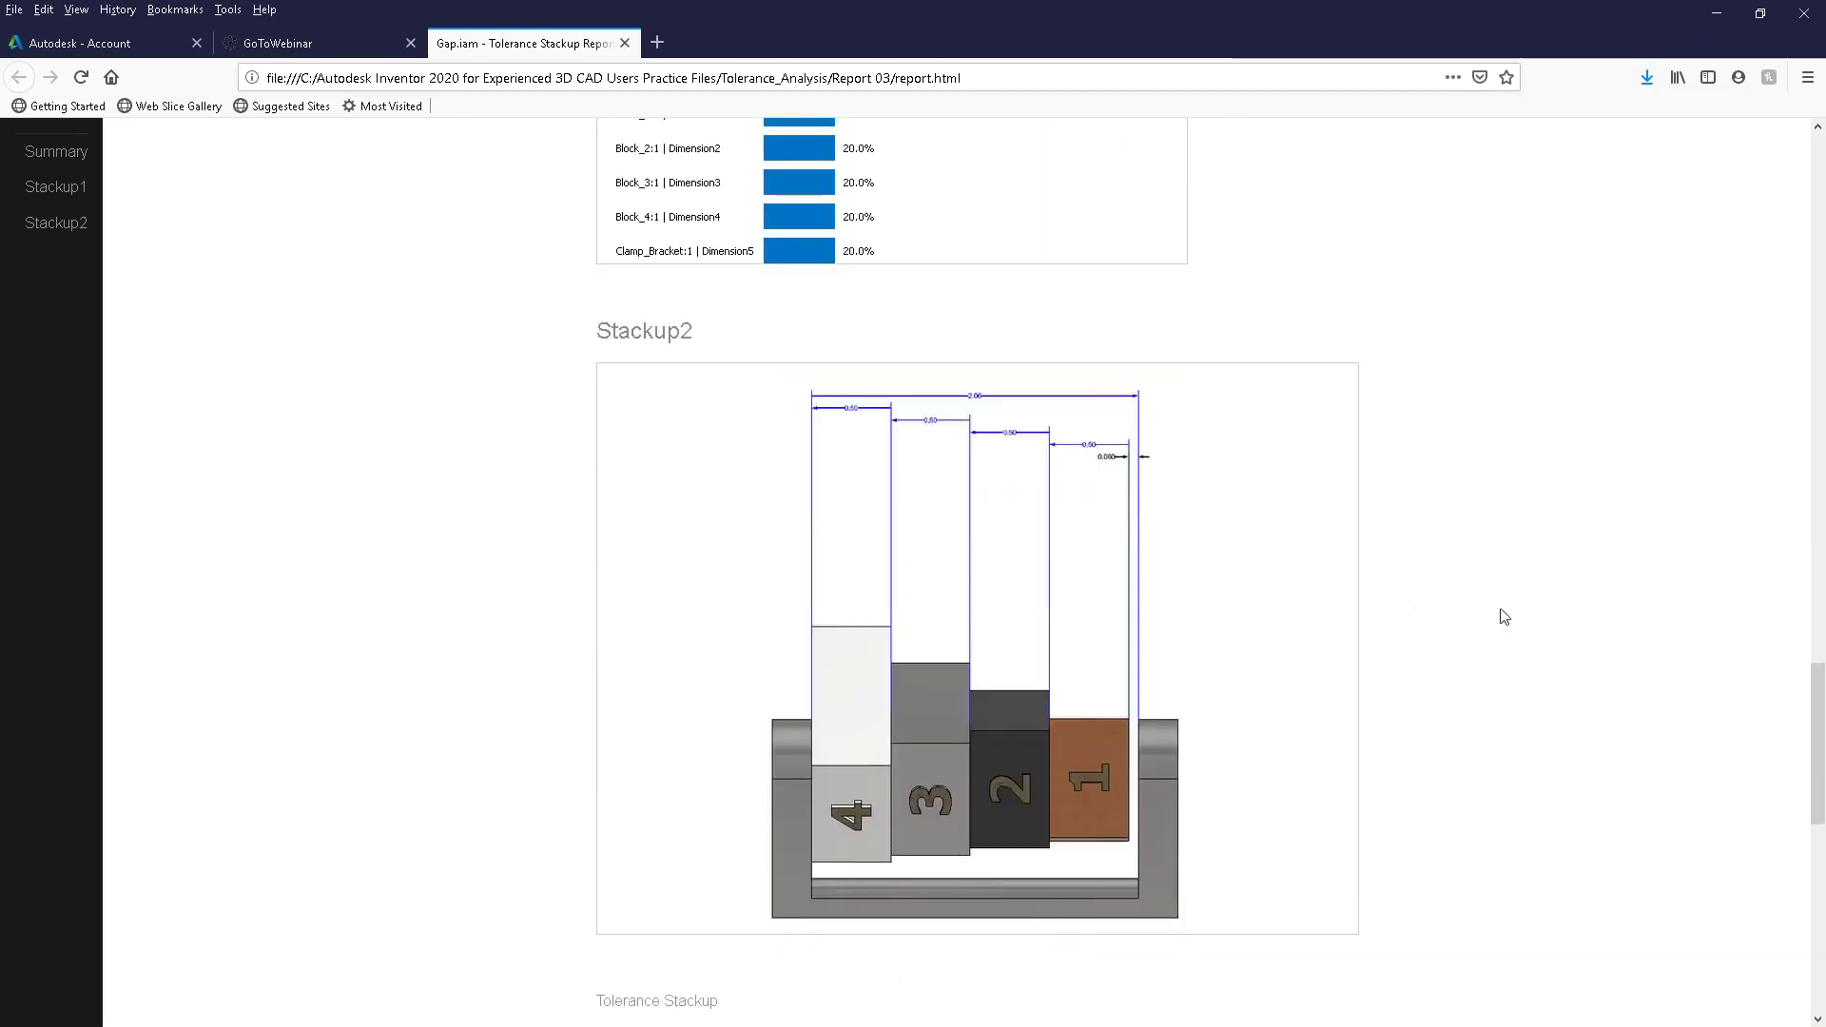
scroll(1502, 620, "down", 3)
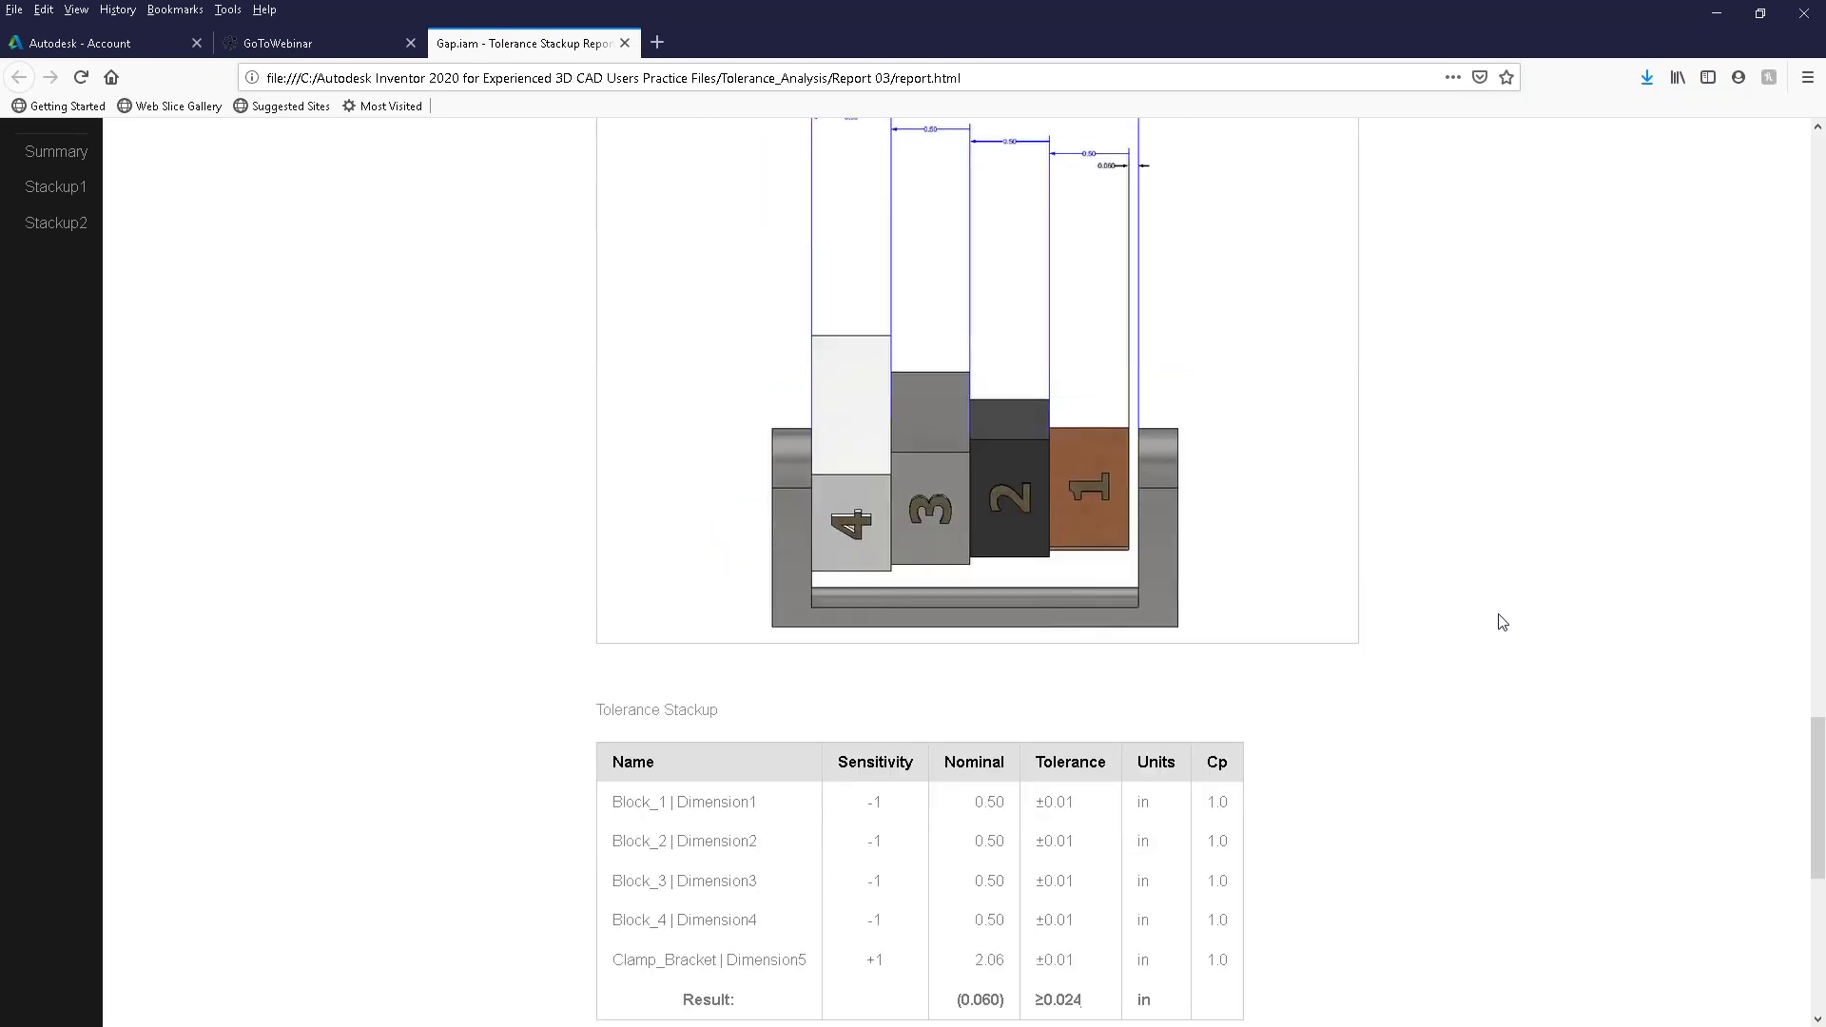
scroll(1502, 620, "down", 4)
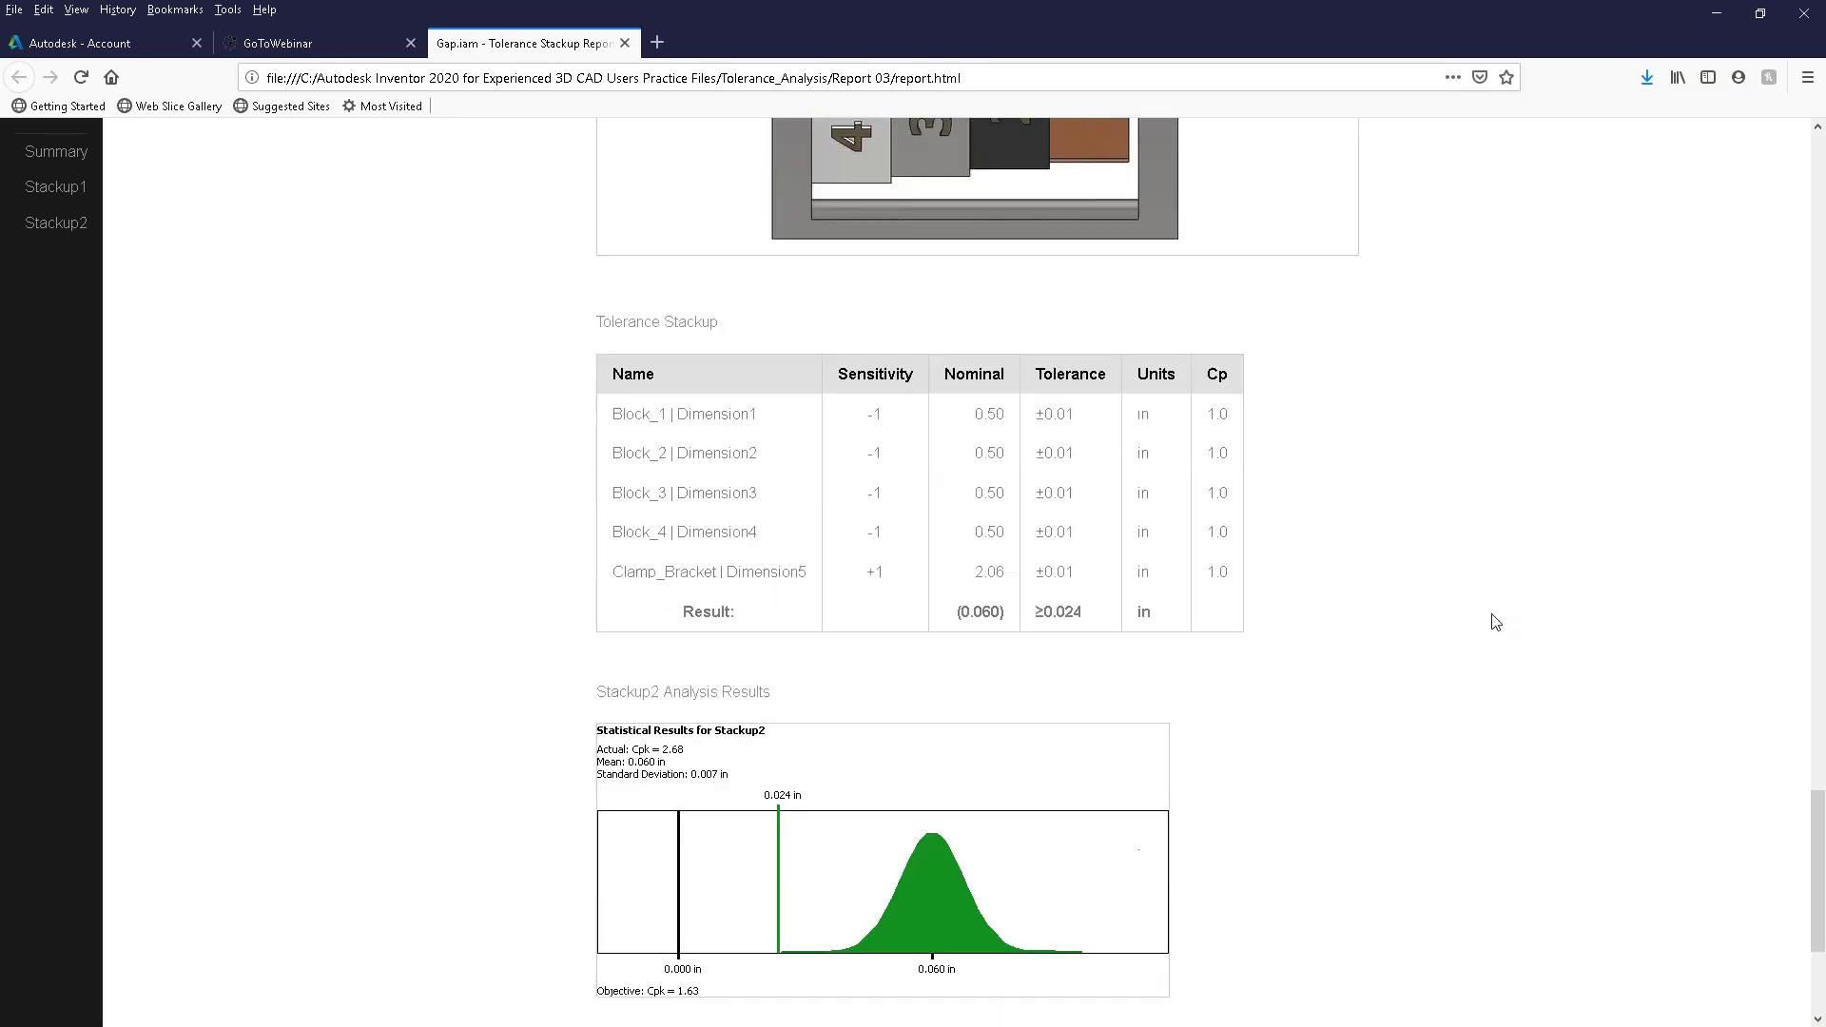
scroll(1476, 613, "down", 1)
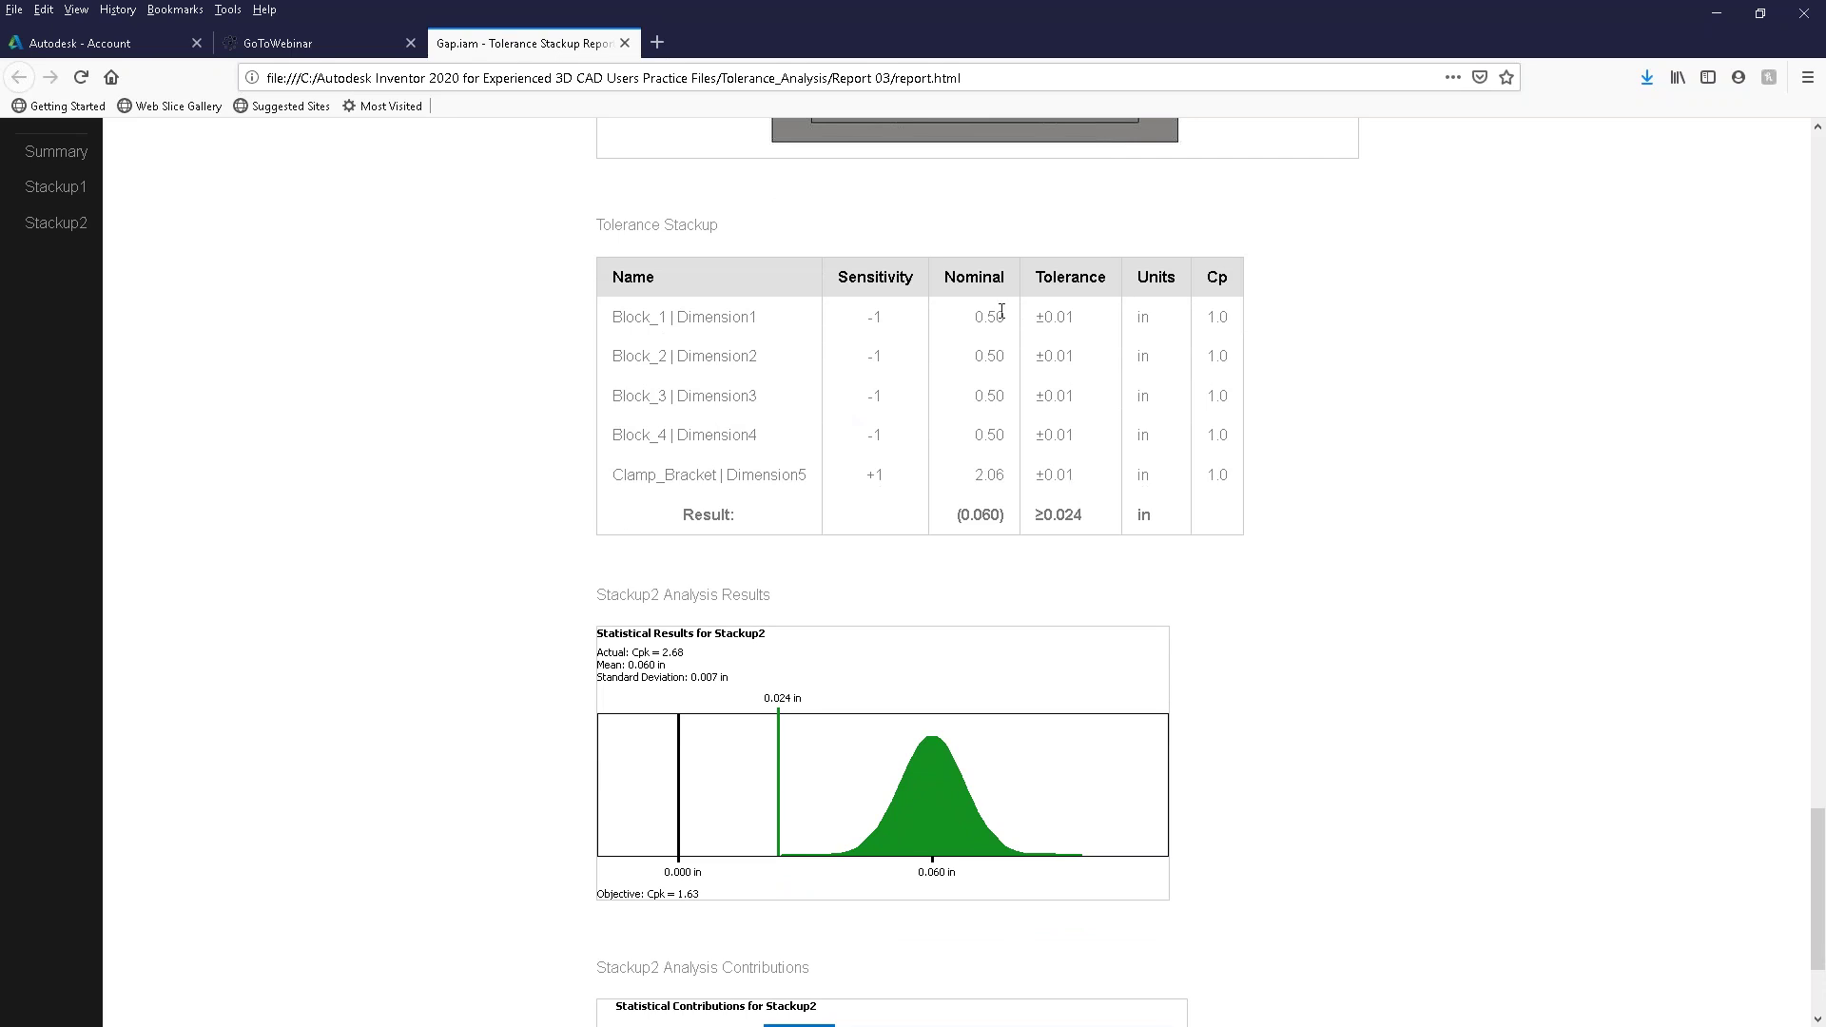
scroll(1411, 649, "down", 1)
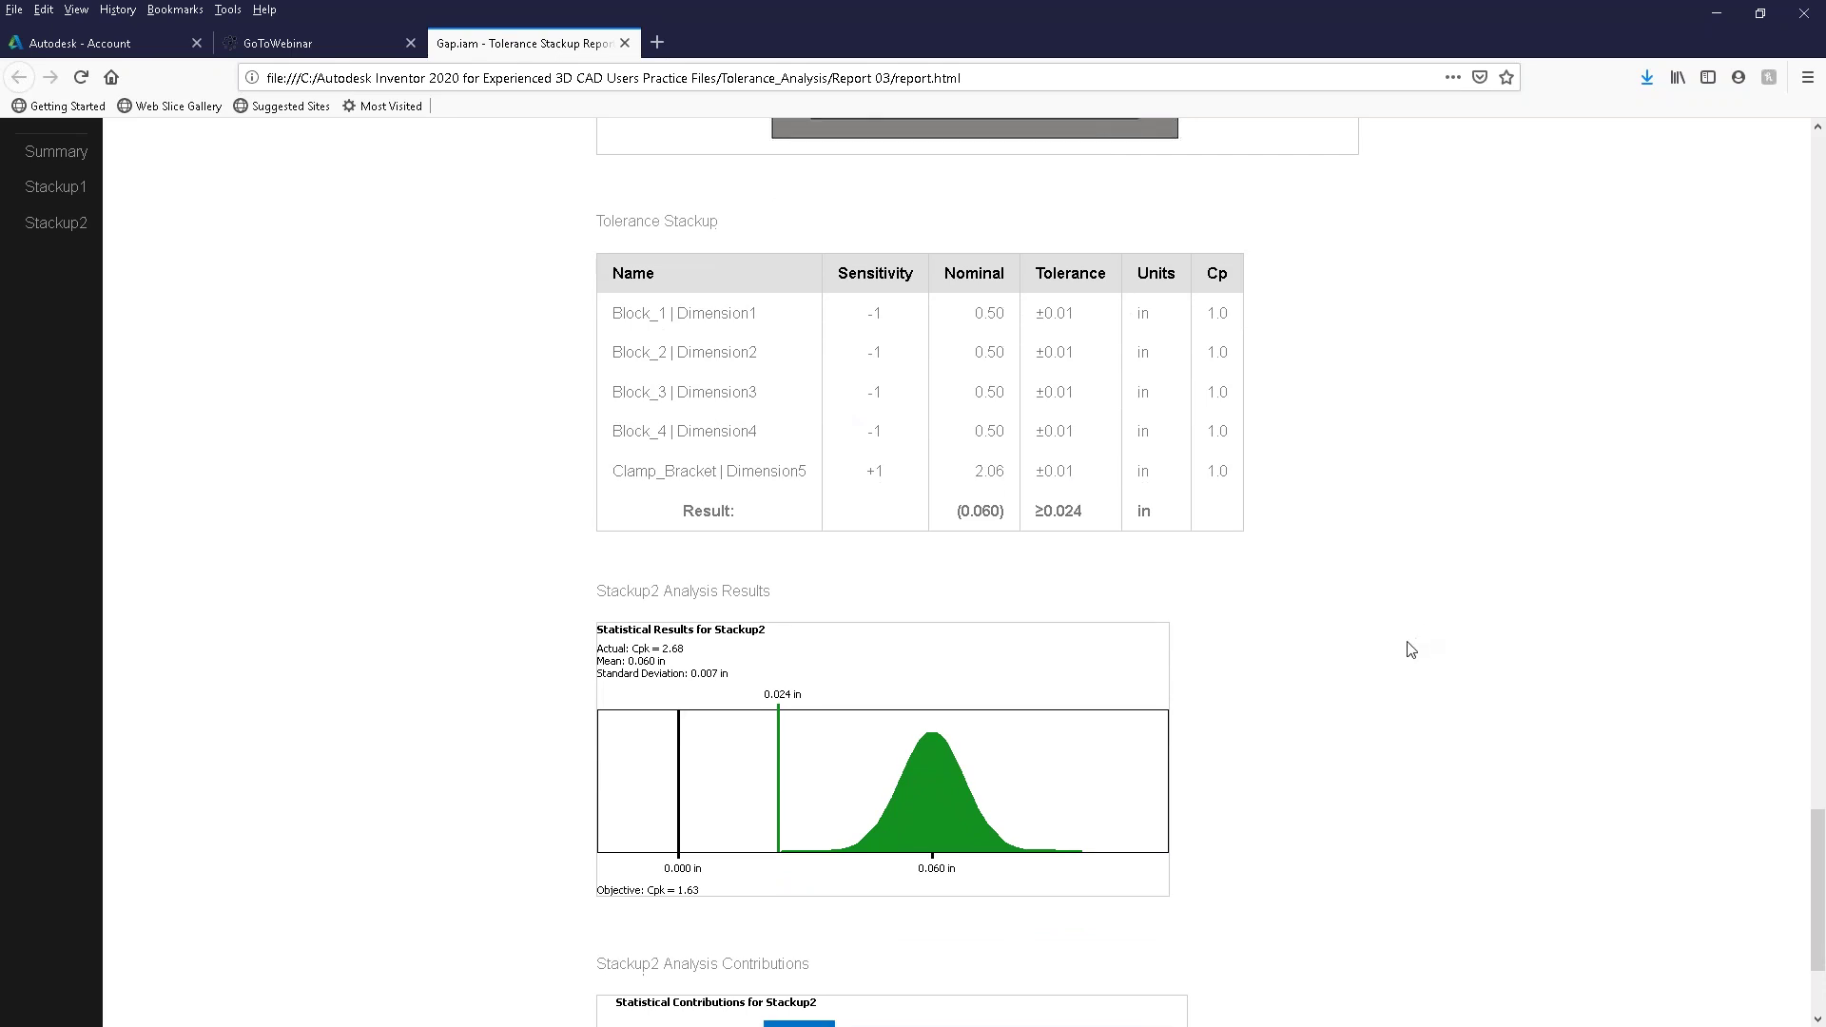
scroll(1411, 650, "down", 1)
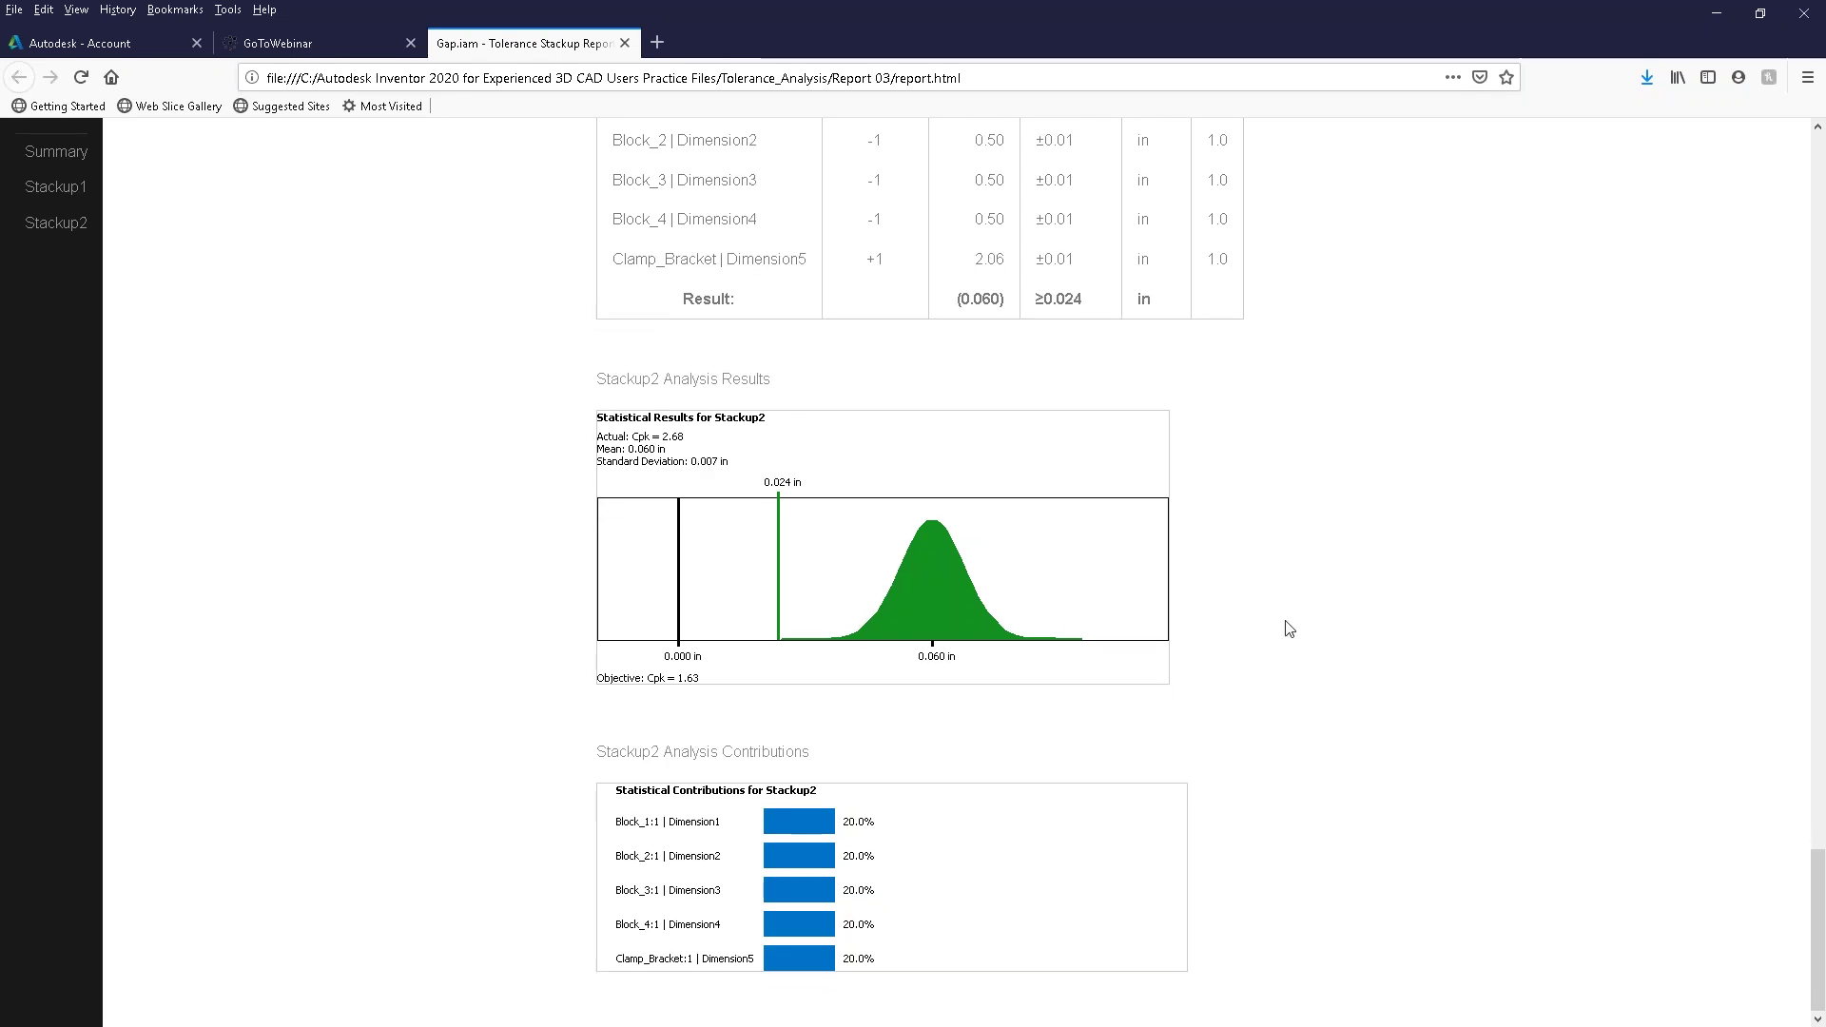
left_click(1718, 13)
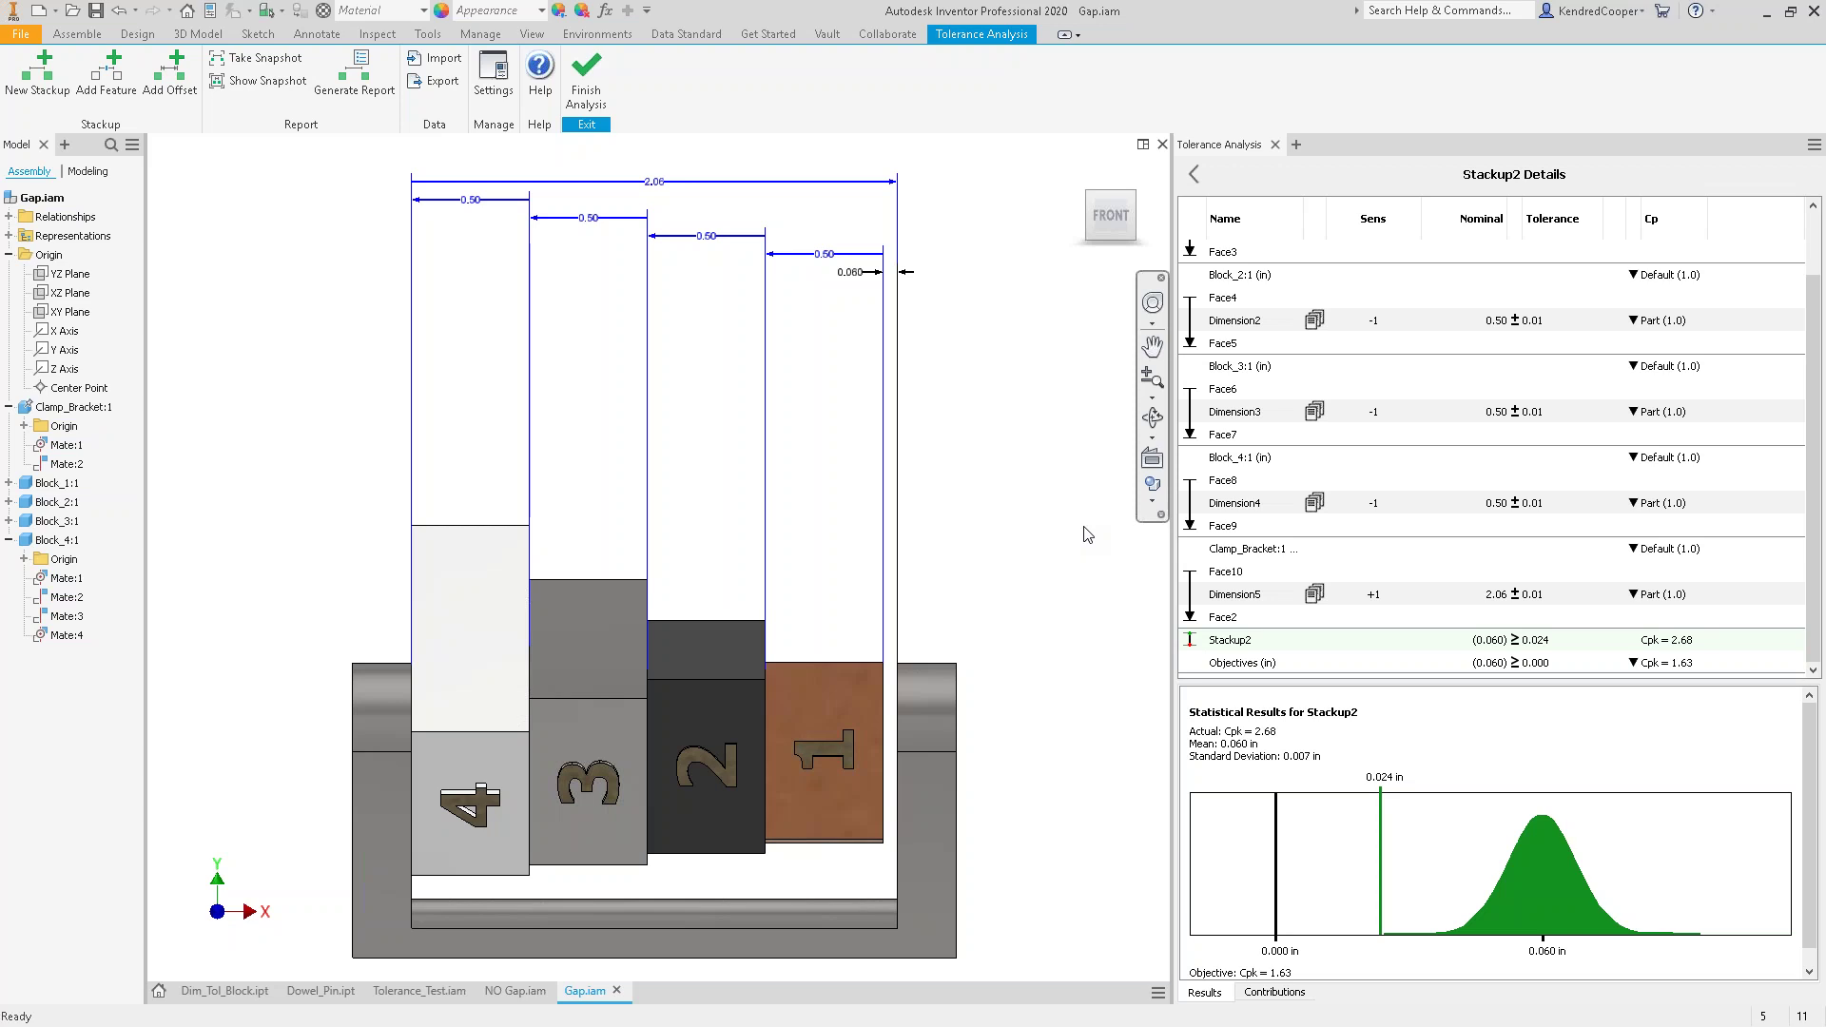
- Return from Stackup2 Details to the summary showing 2 objectives met and rollup Cpk 2.24
left_click(1194, 174)
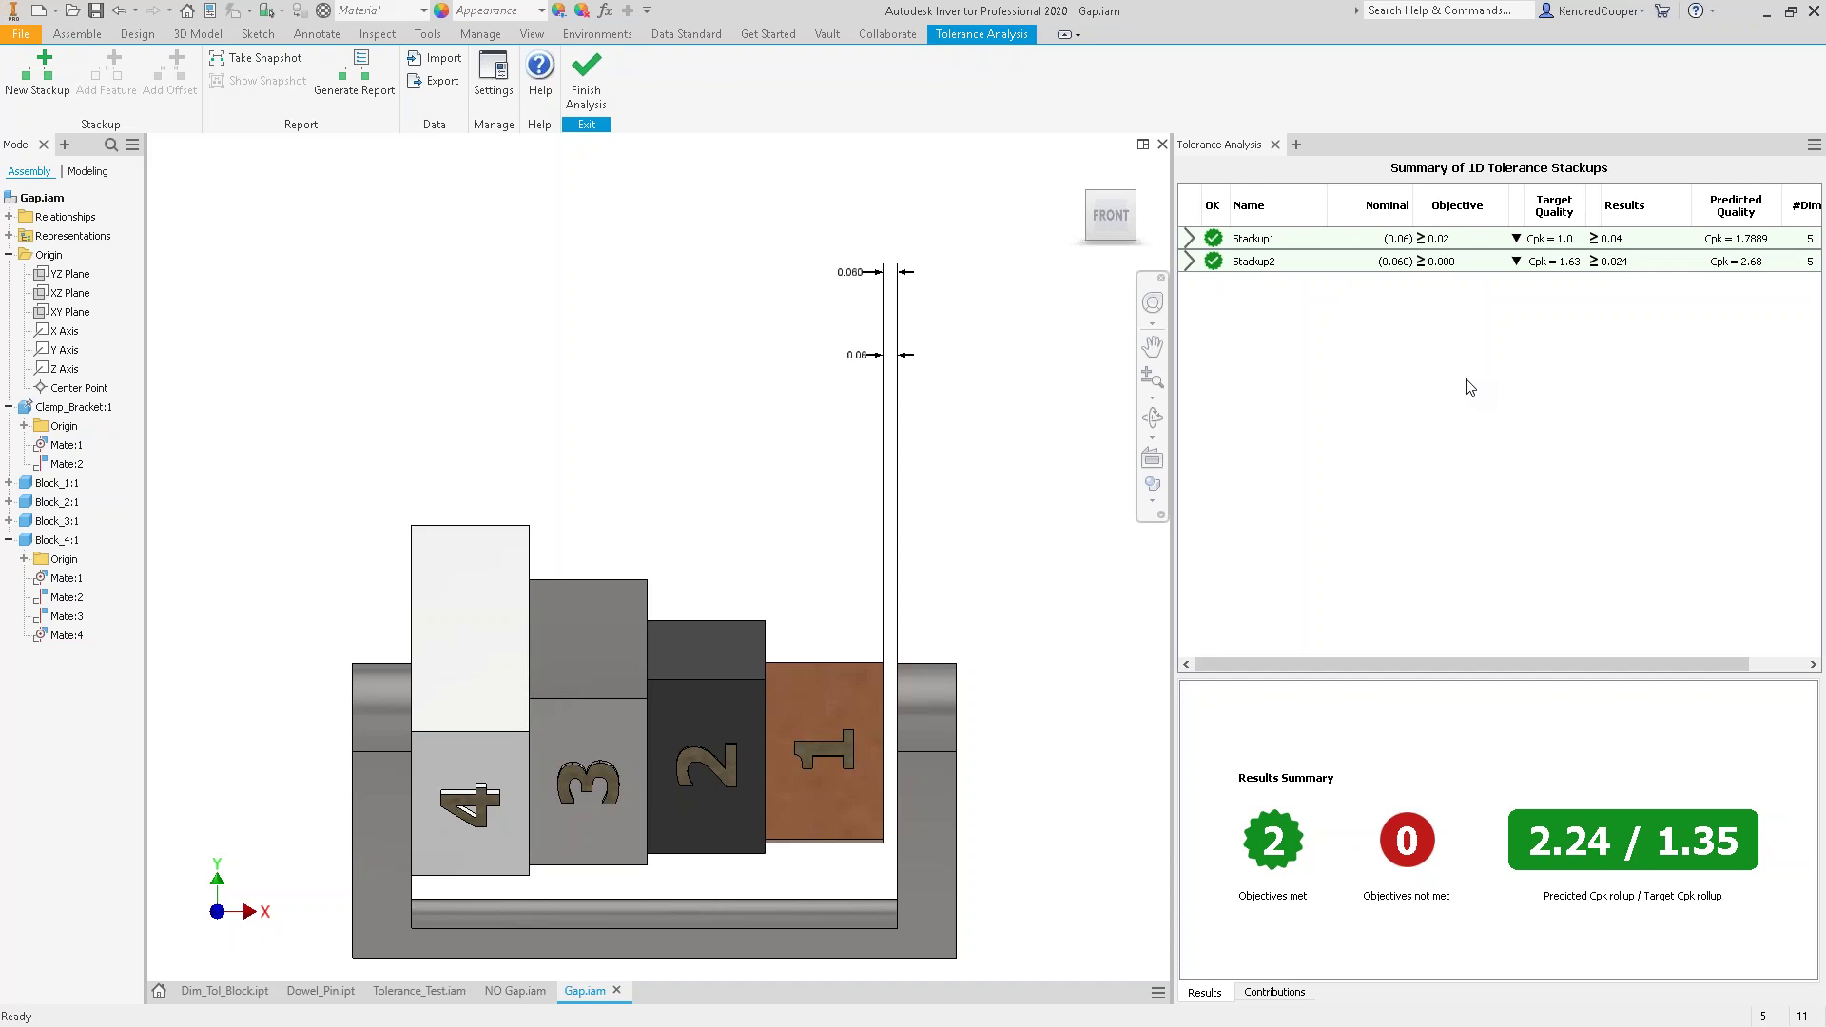
- Rename Stackup1 to 'Gap for Washer' and Stackup2 to 'Overal Fit Dimension', then show the Results Summary
double_click(1270, 239)
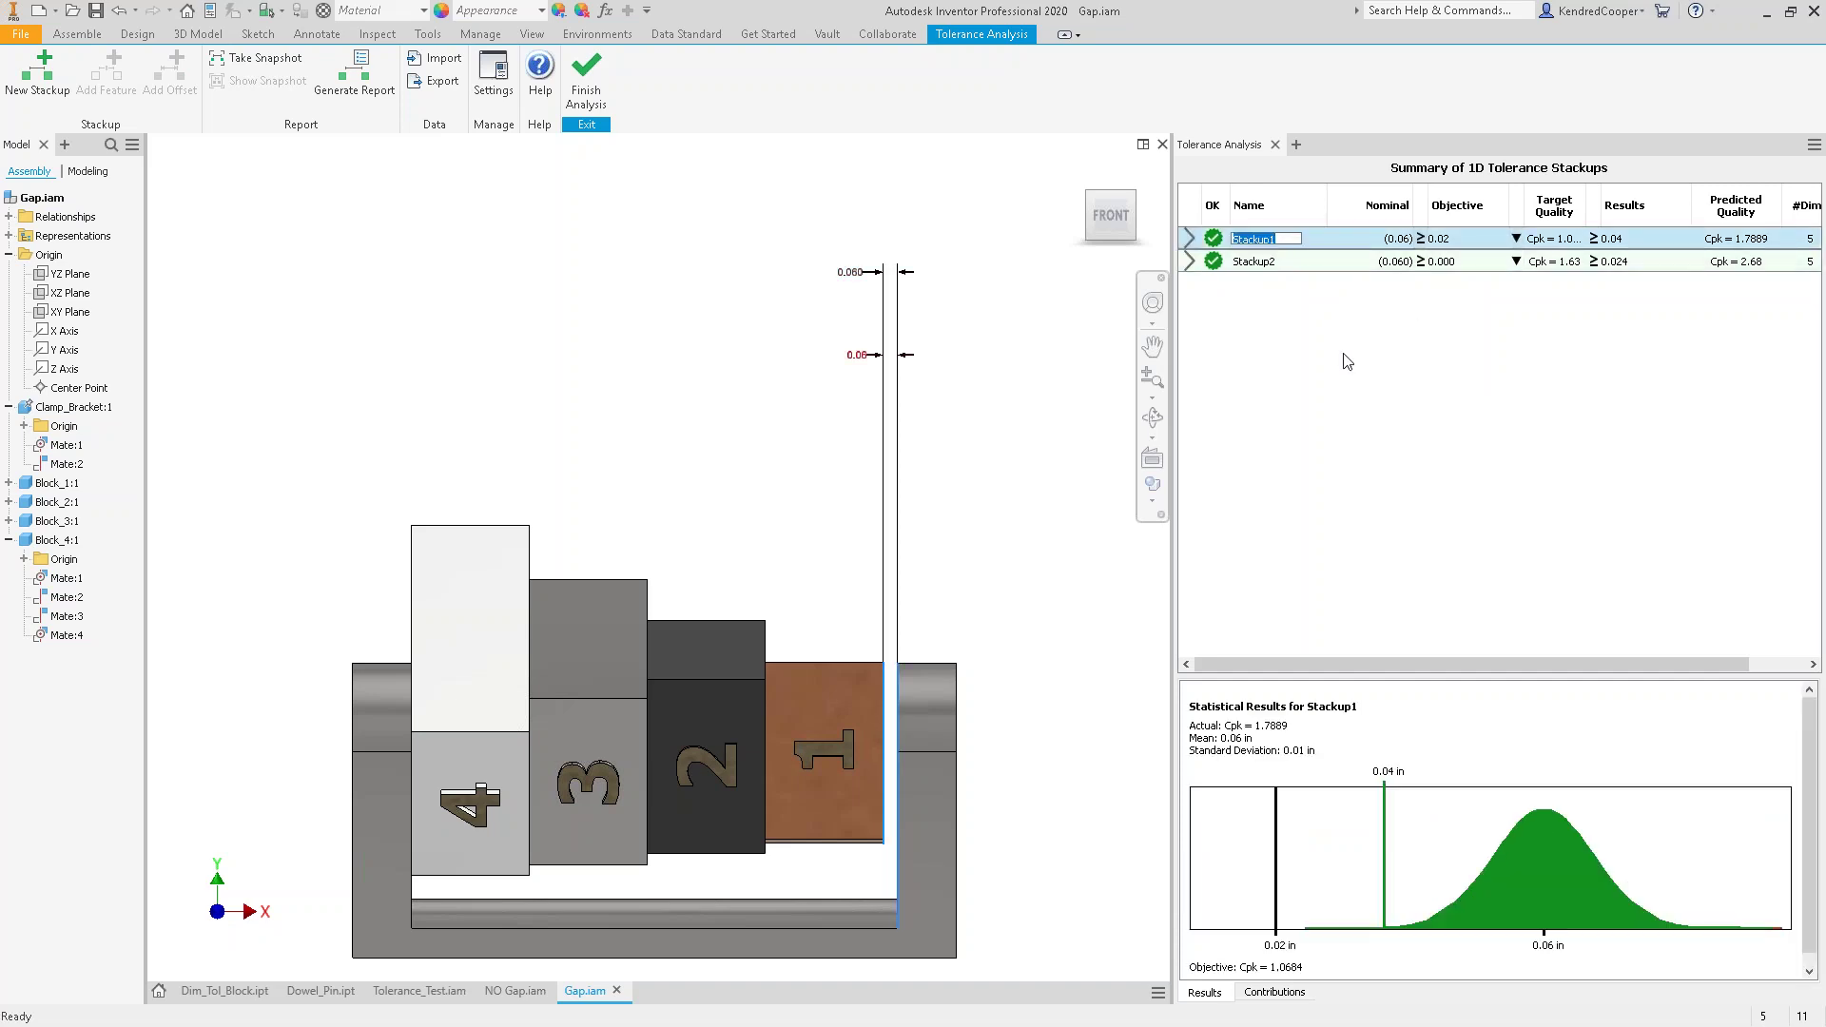
type("Gap for Washer")
key("Return")
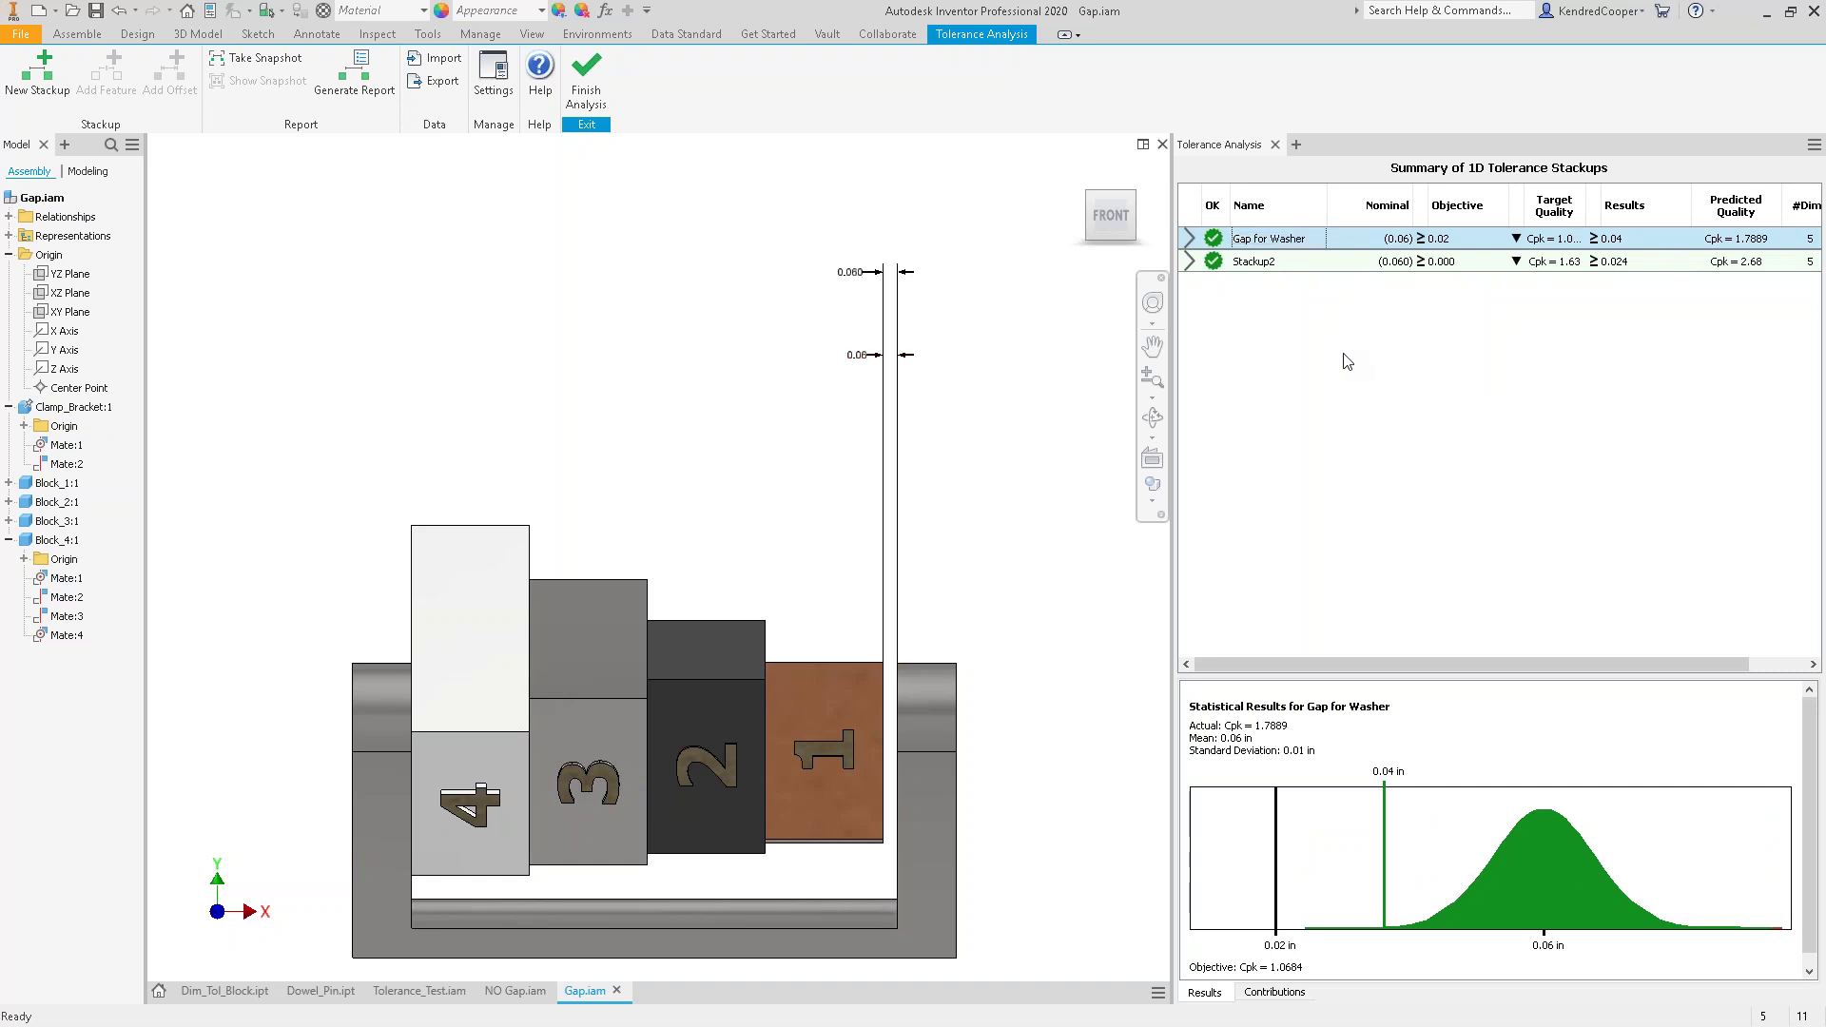
double_click(1305, 258)
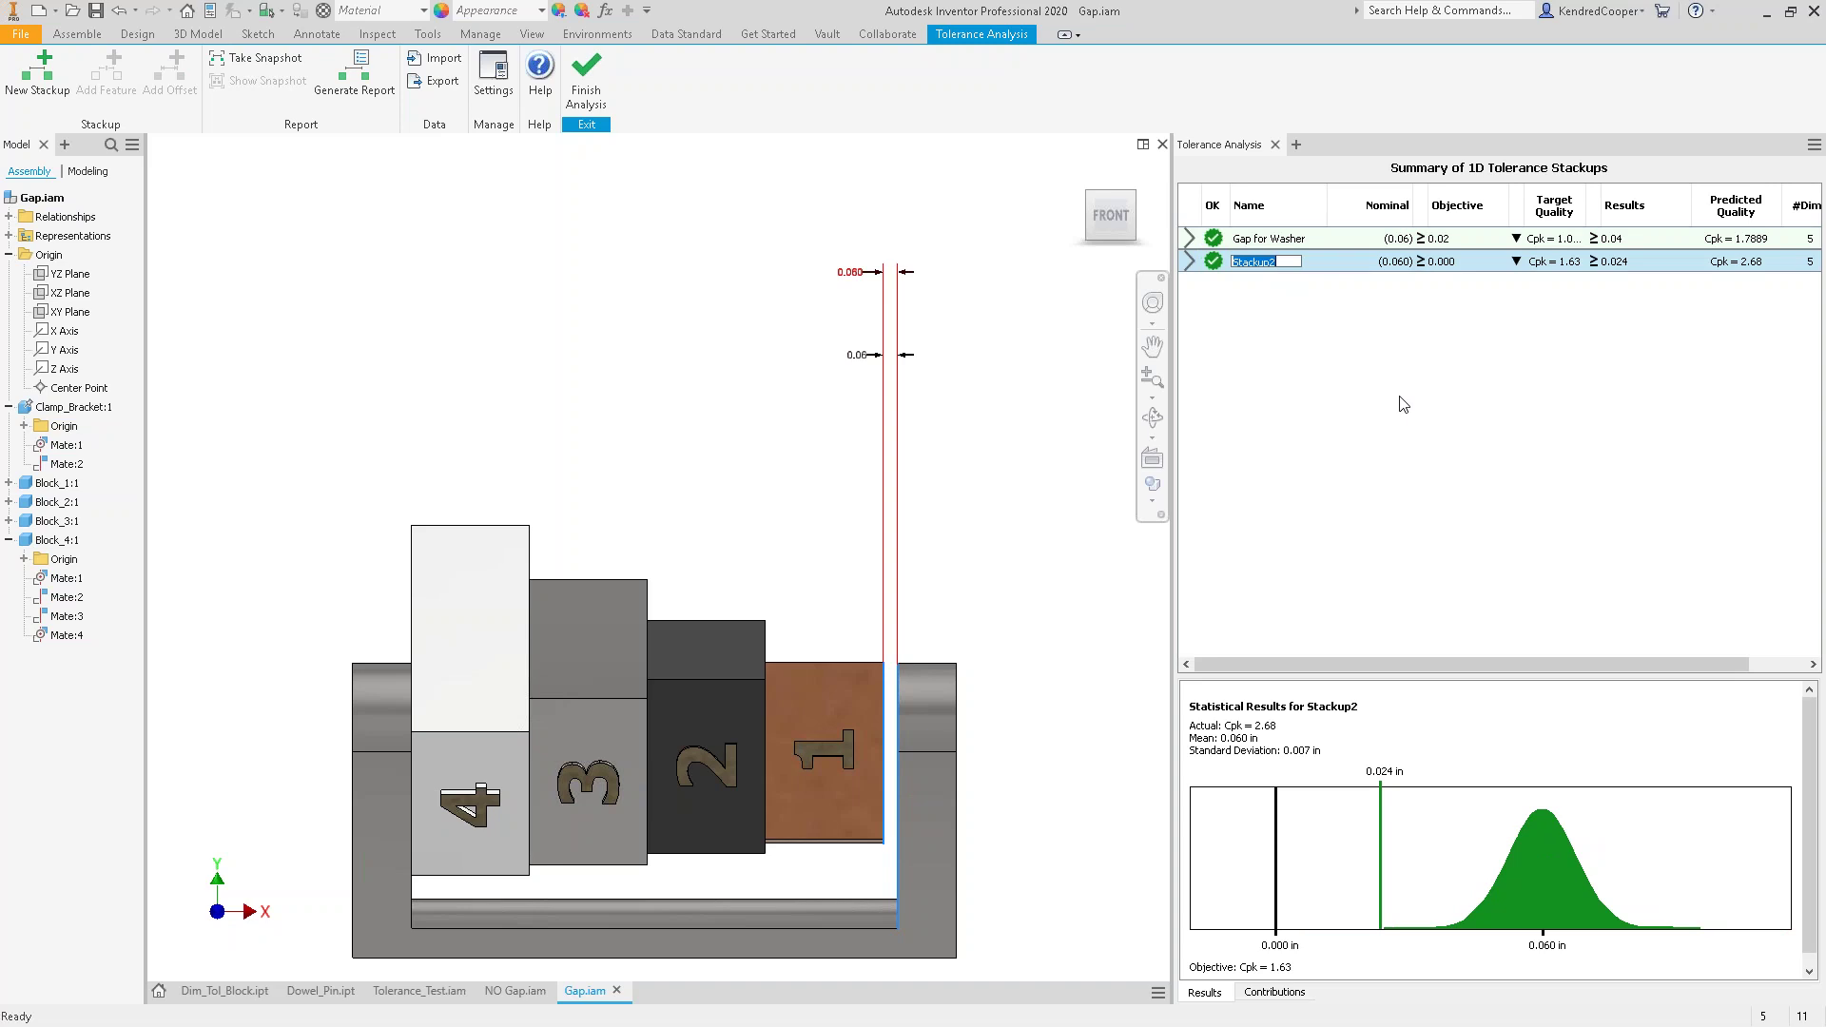
type("Overal Fit Dimension")
key("Return")
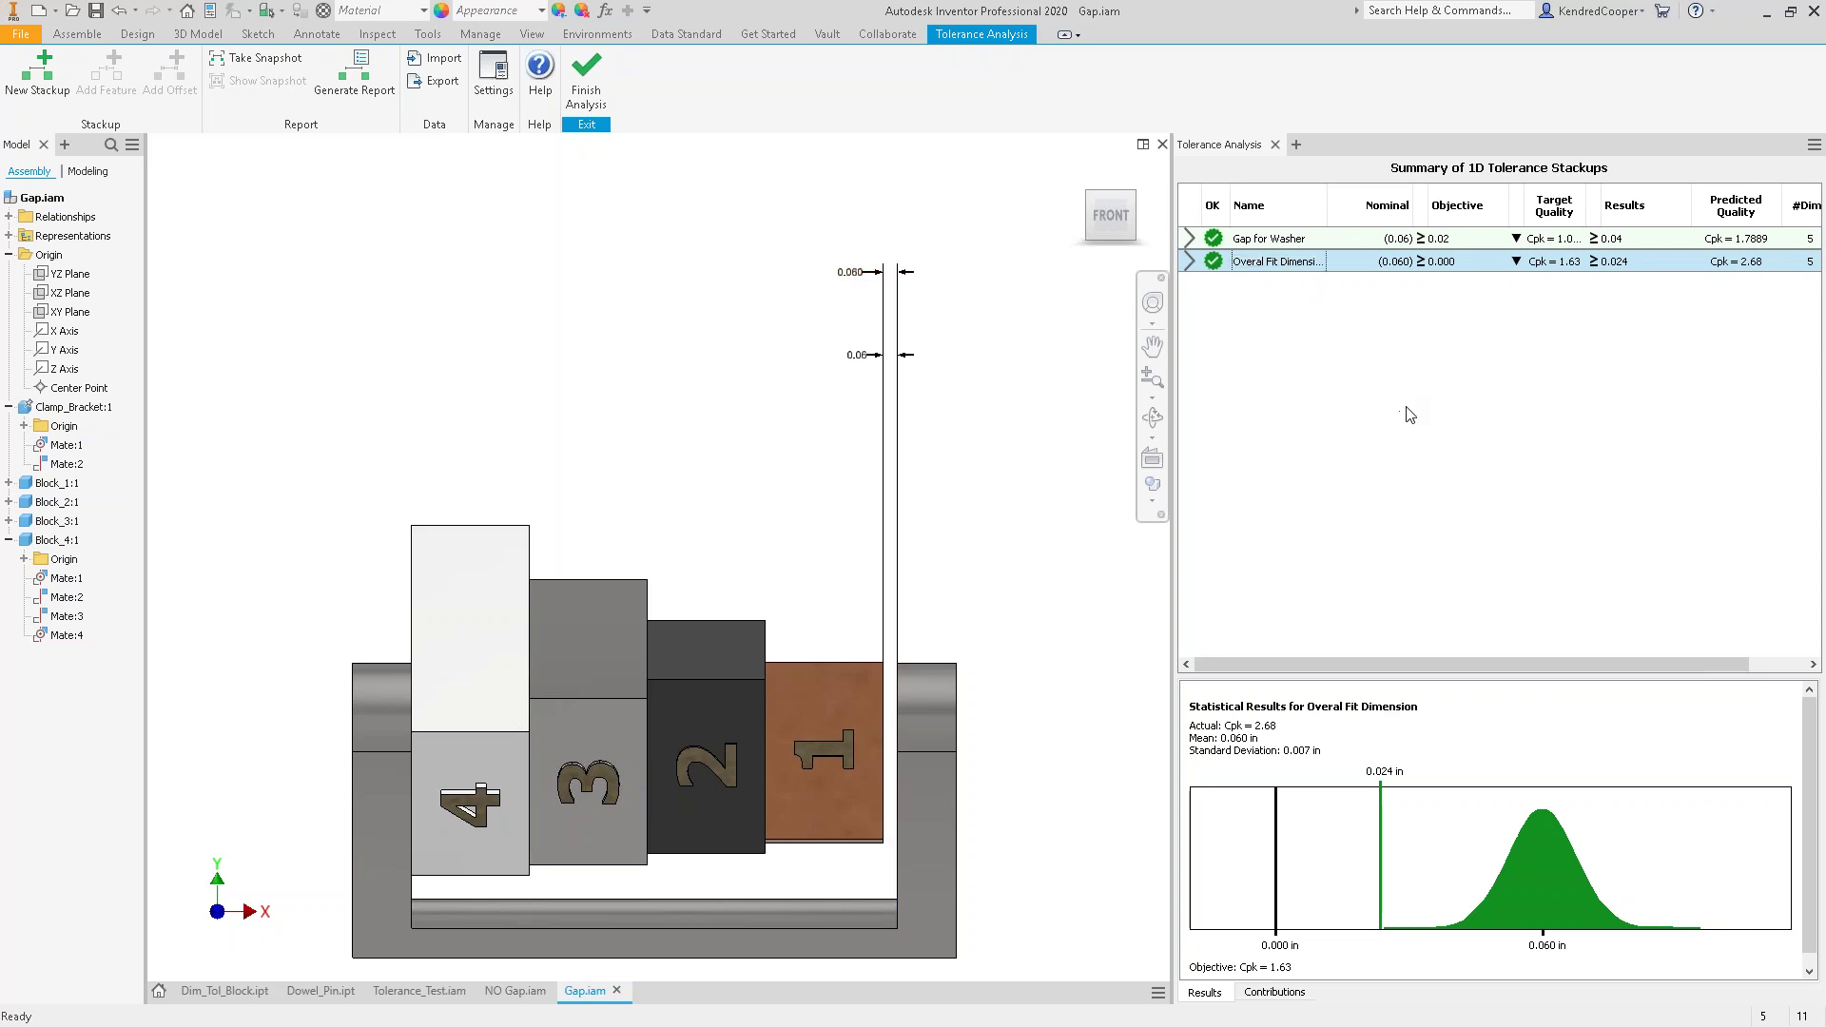
left_click(1407, 411)
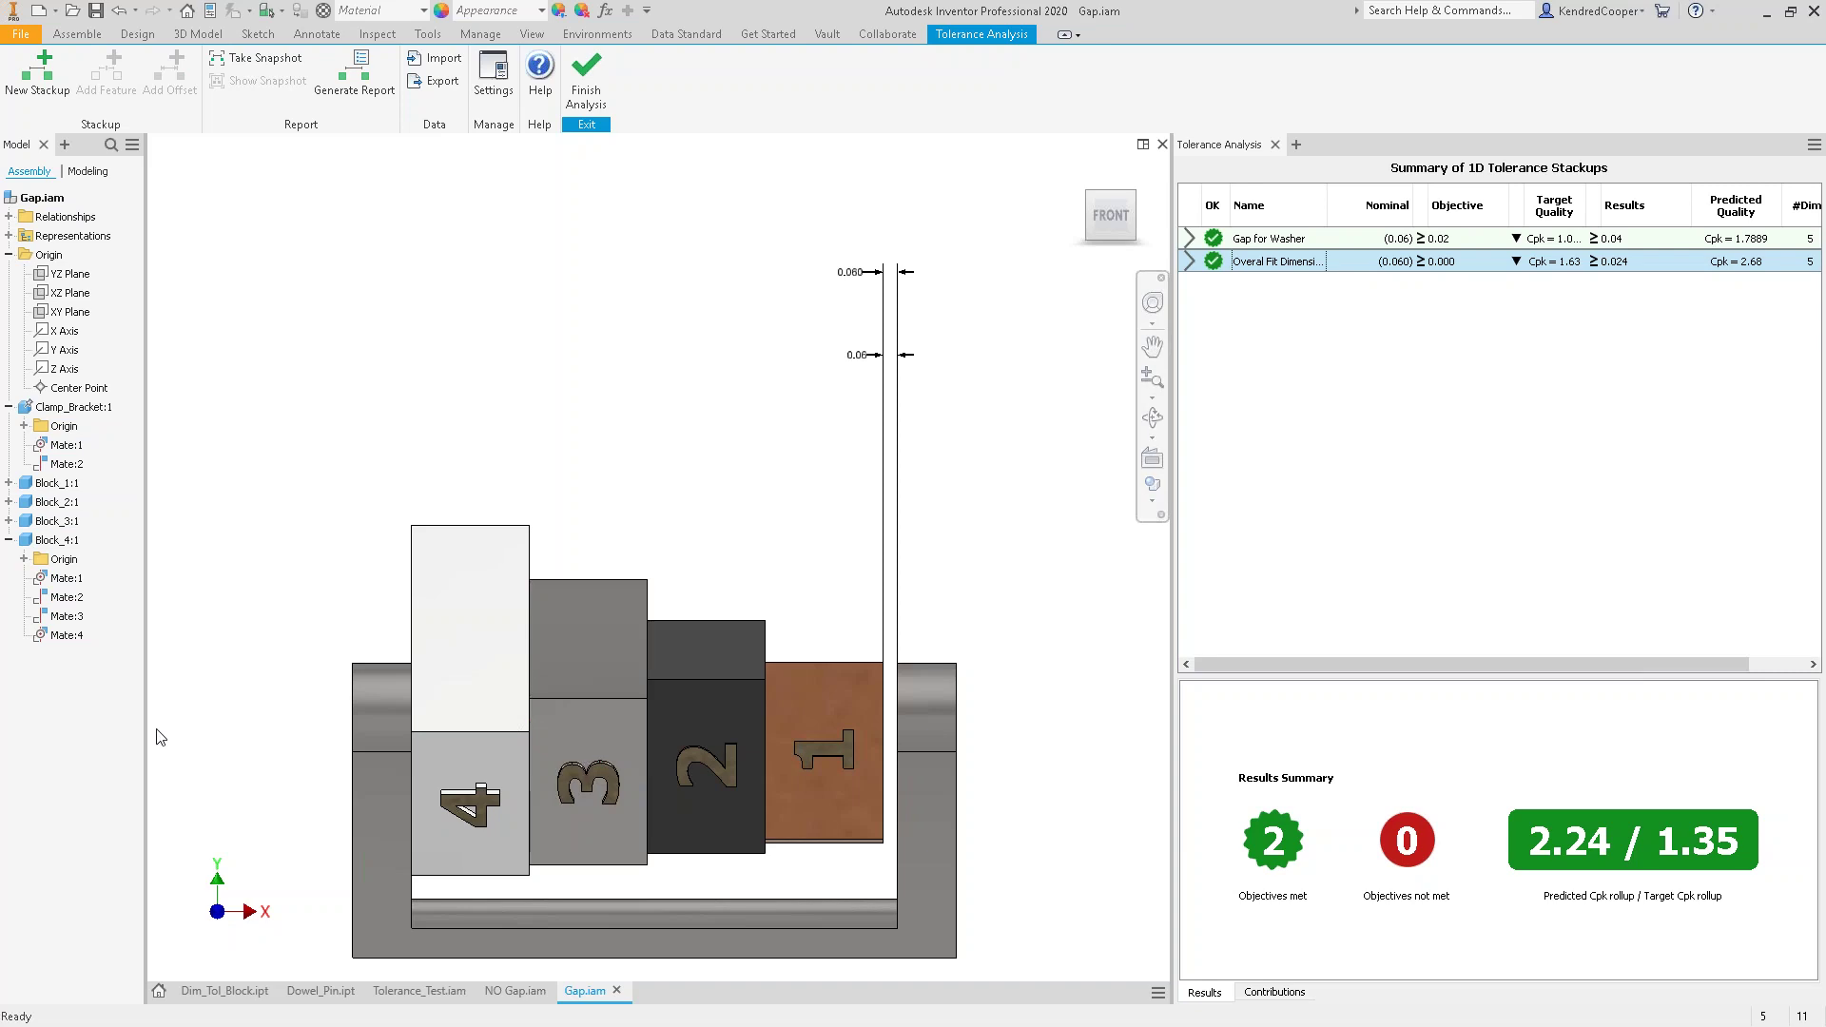
- Present the Tolerance Analysis Webinar deck full screen from the Demo Time! slide and advance to Q & A
key("alt+Tab")
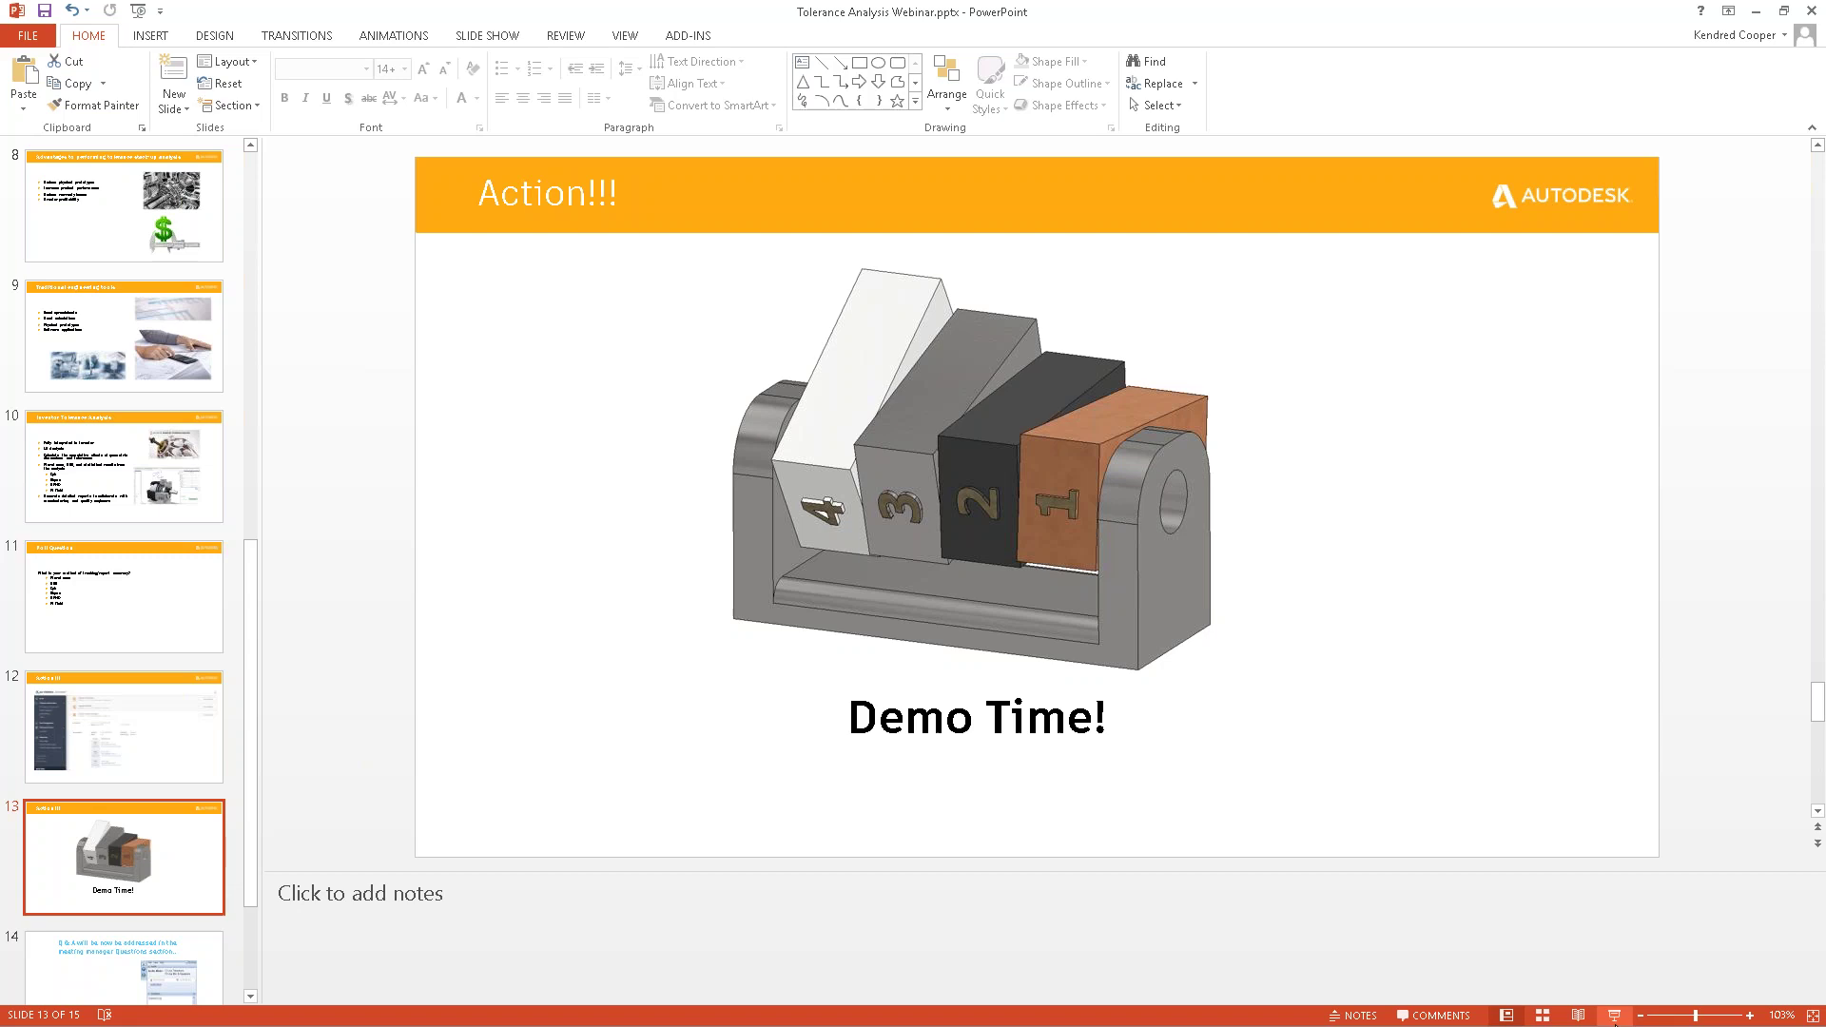
left_click(1614, 1015)
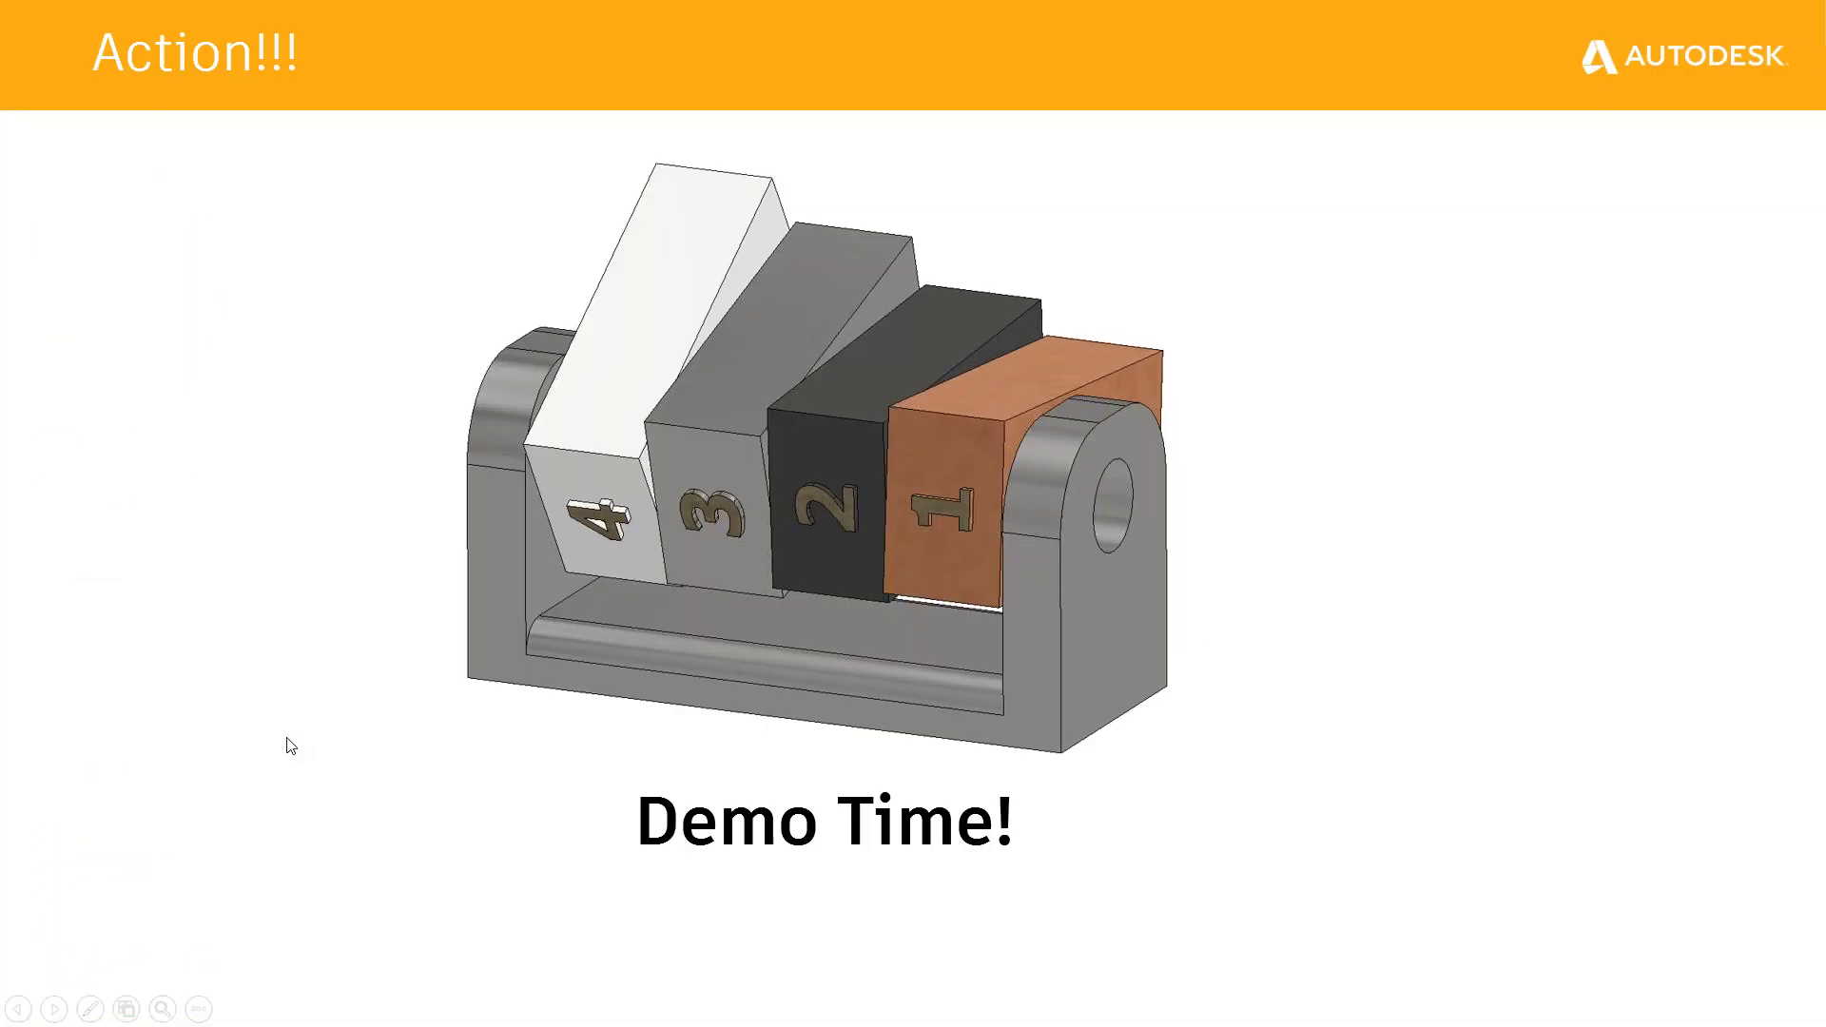
key("Right")
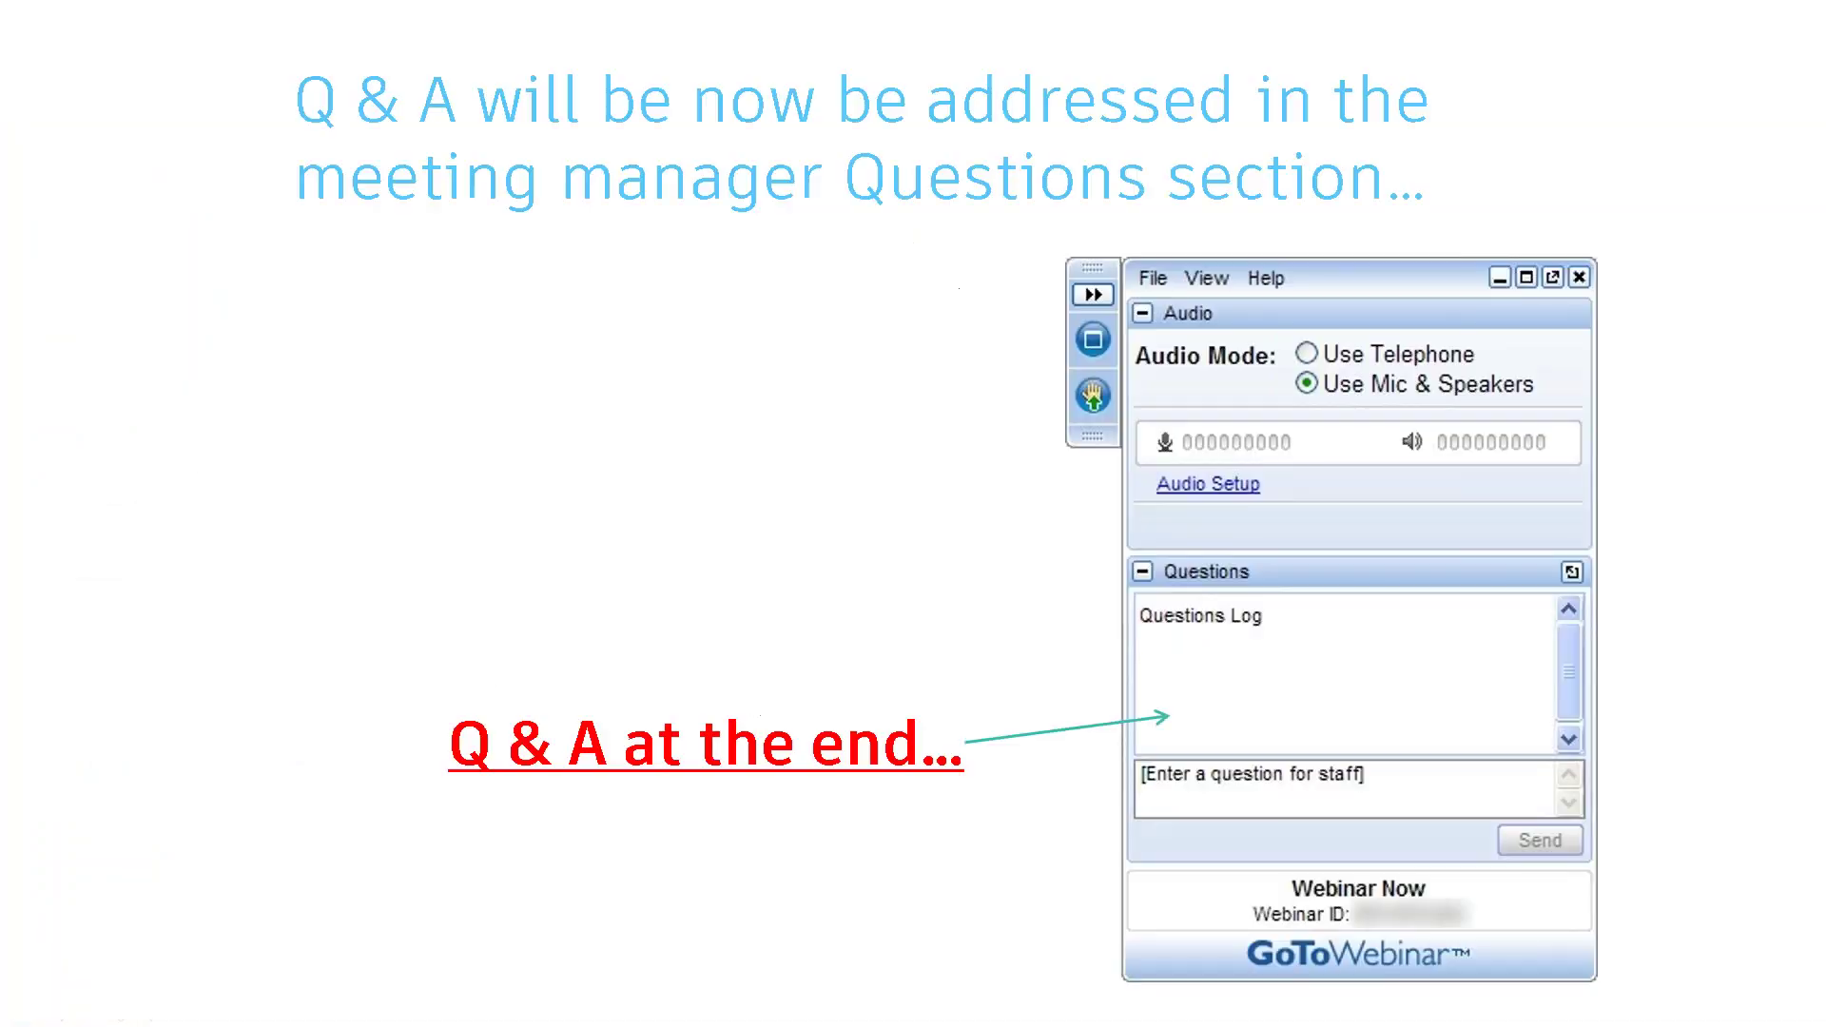